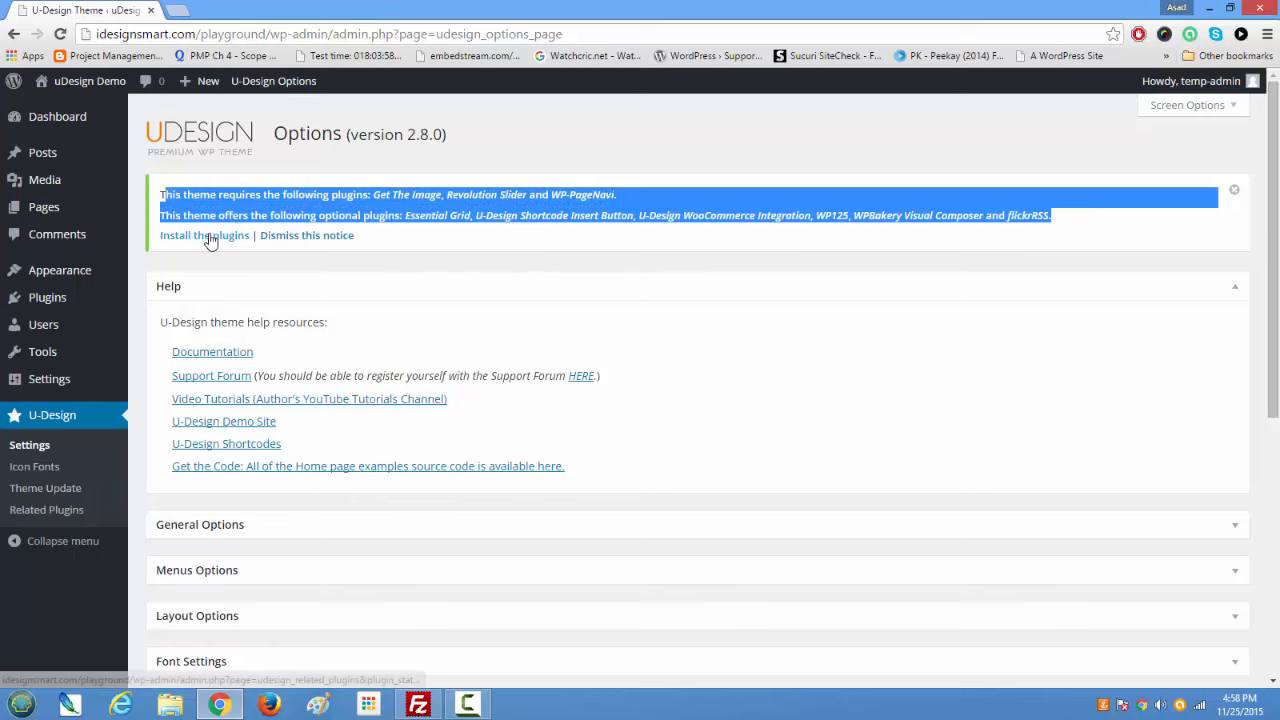
Step: Open the theme's plugin installer and bulk-install all of its required and recommended plugins
left_click(209, 236)
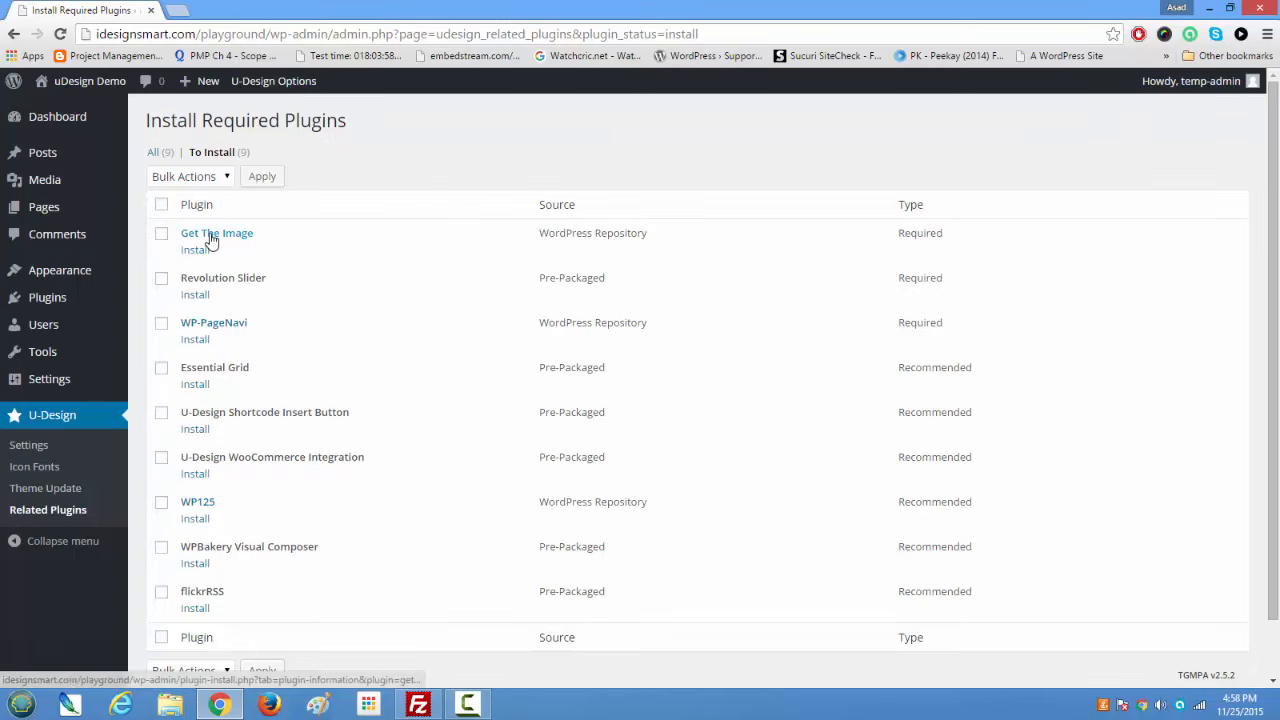
left_click(161, 204)
left_click(224, 180)
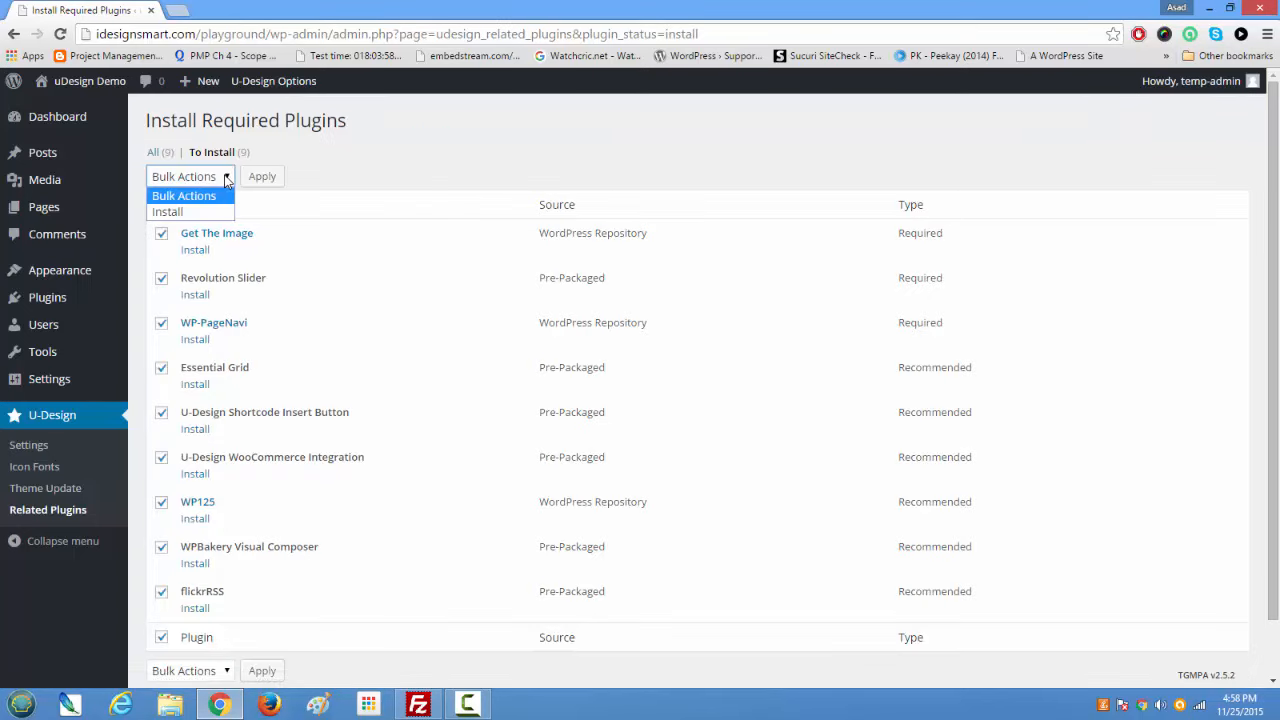
left_click(211, 209)
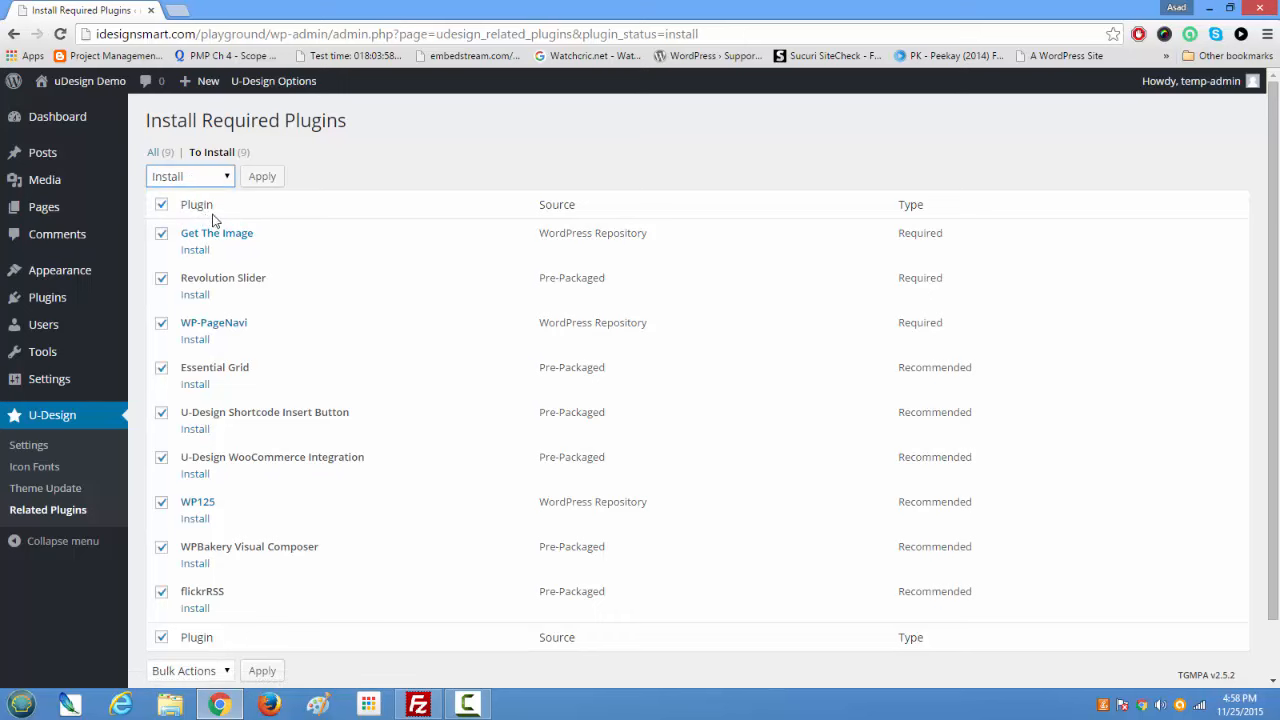
left_click(263, 178)
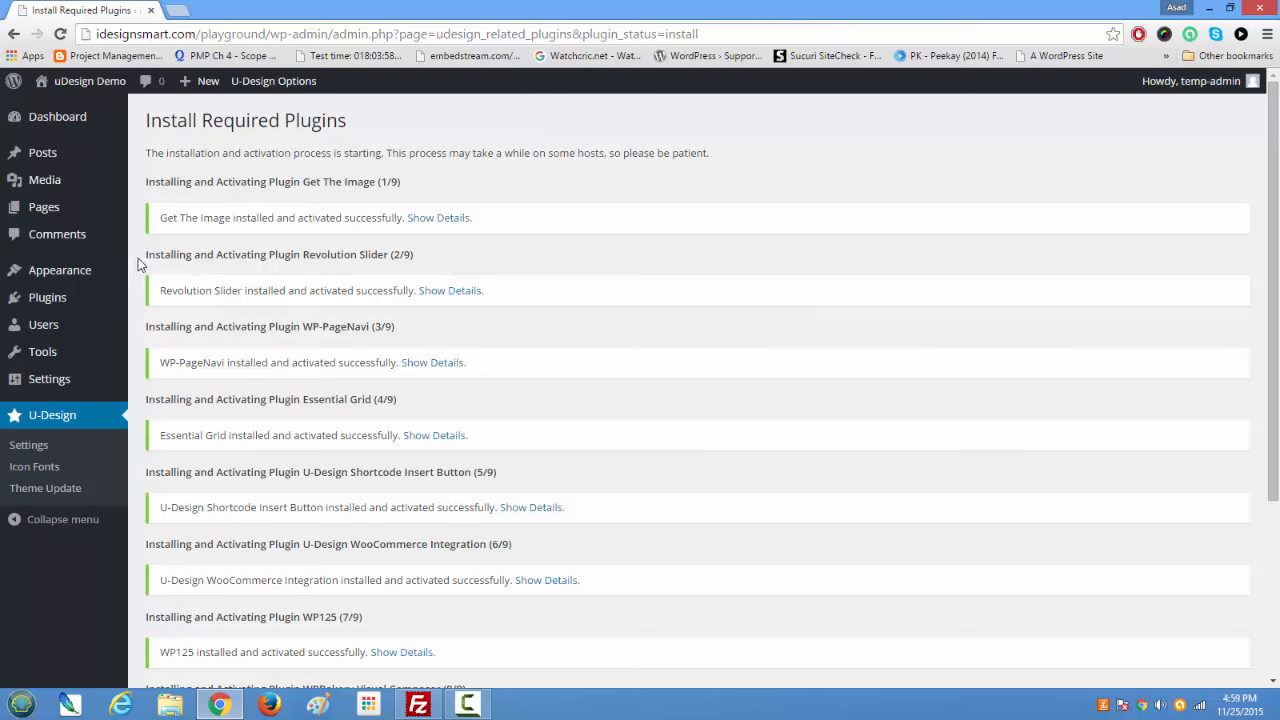
Step: Search the directory of new plugins for All-in-One WP Migration
mouse_move(52, 302)
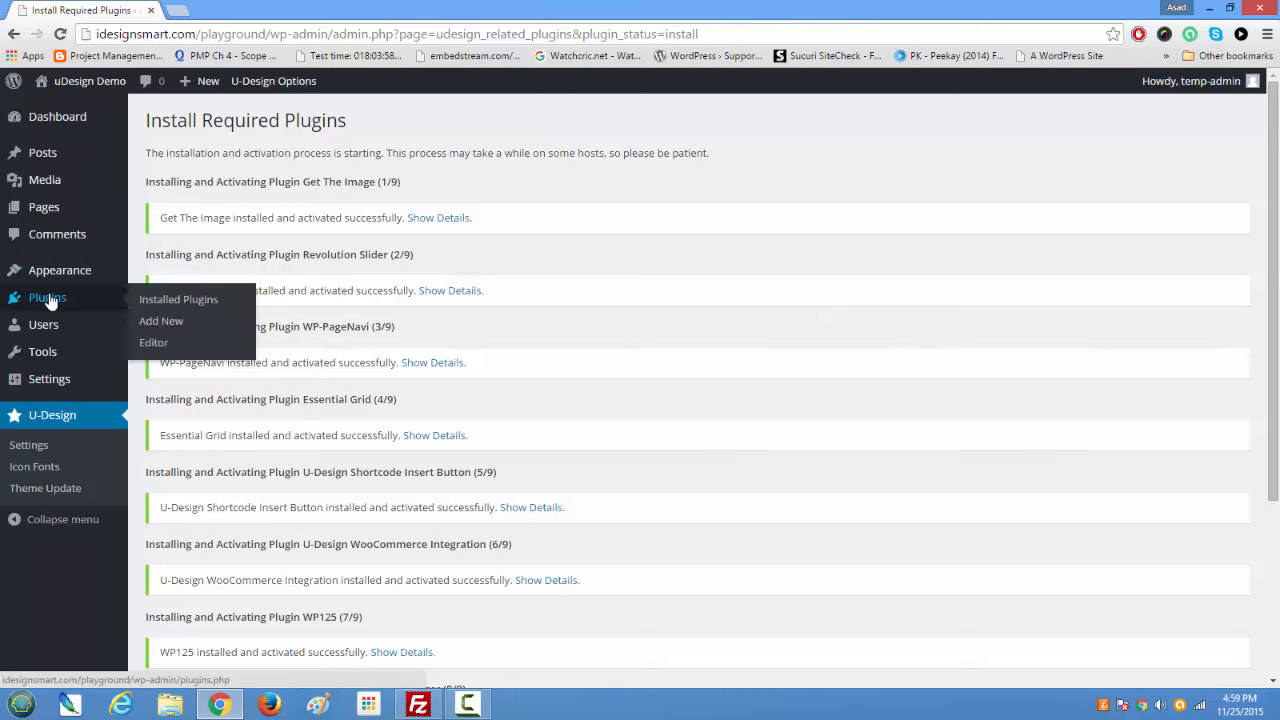
left_click(159, 320)
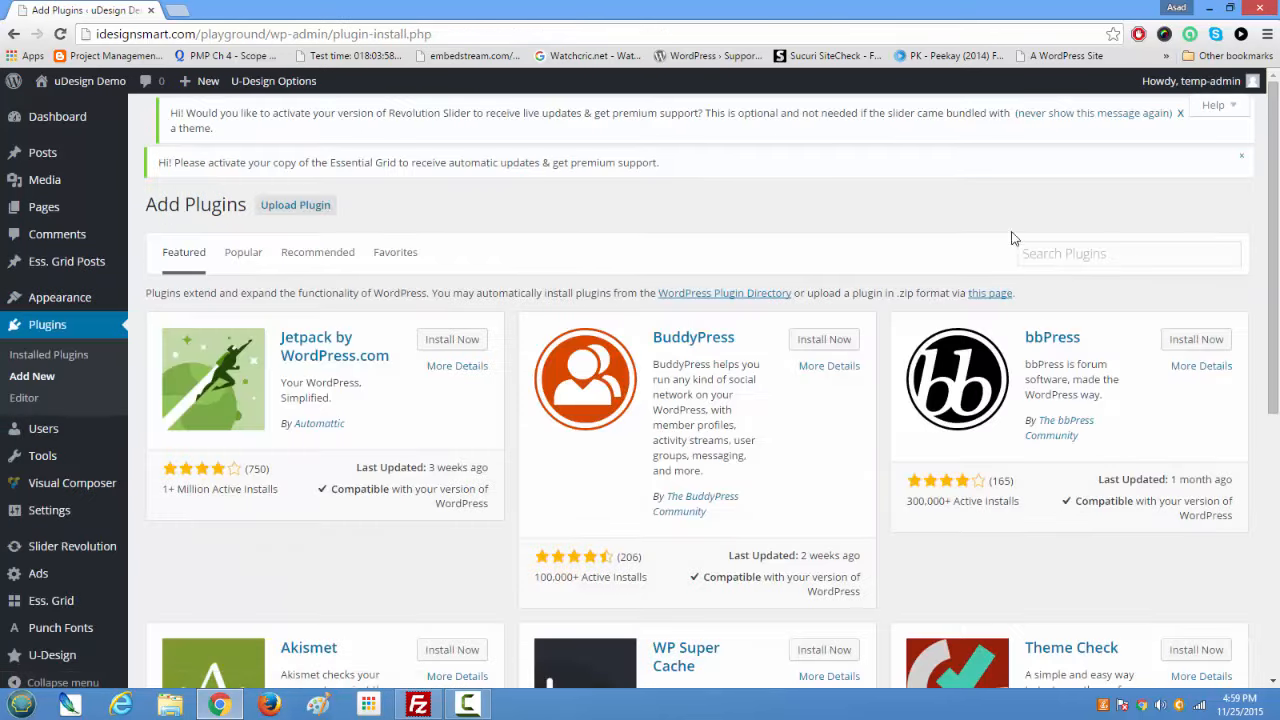
left_click(1055, 254)
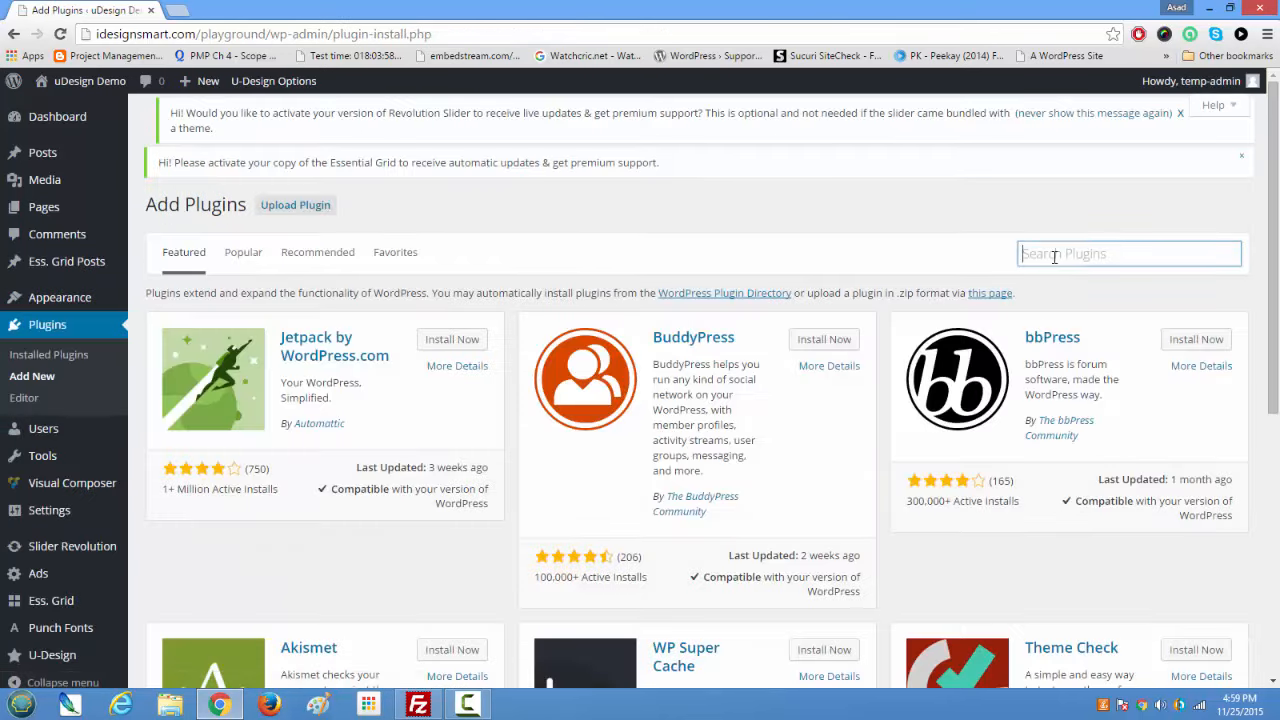
type("A")
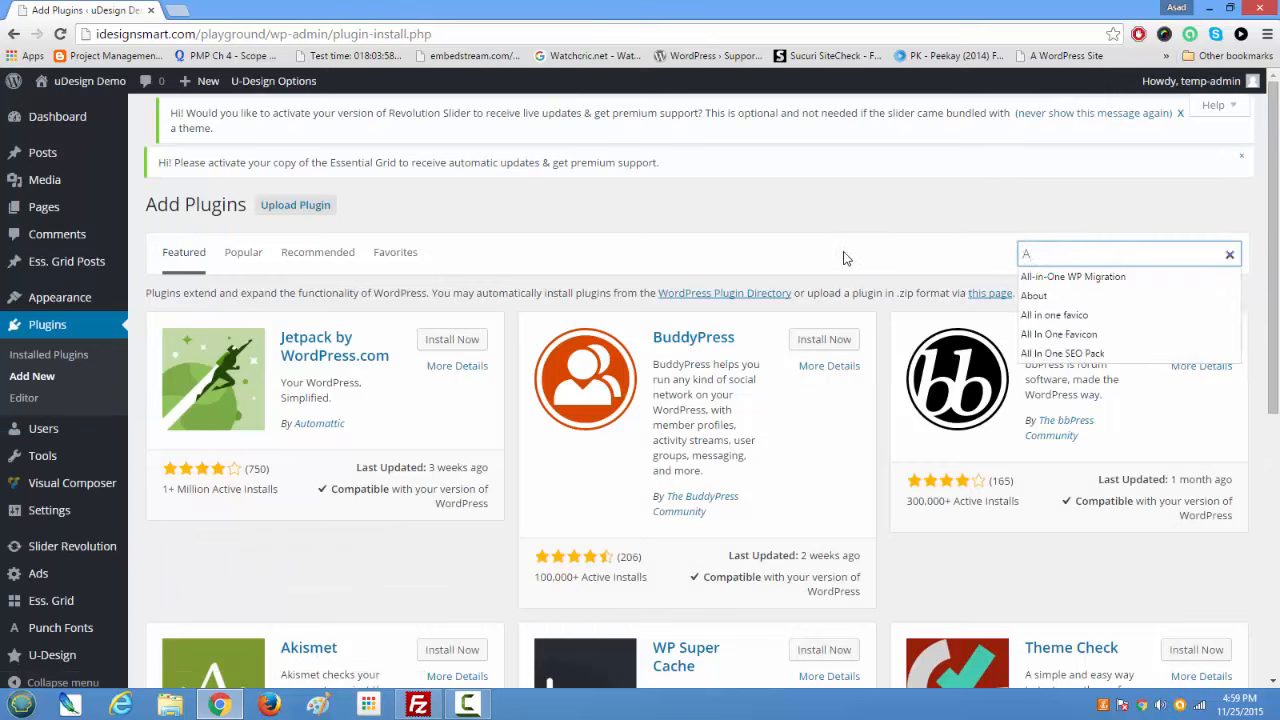
key("Down")
key("Return")
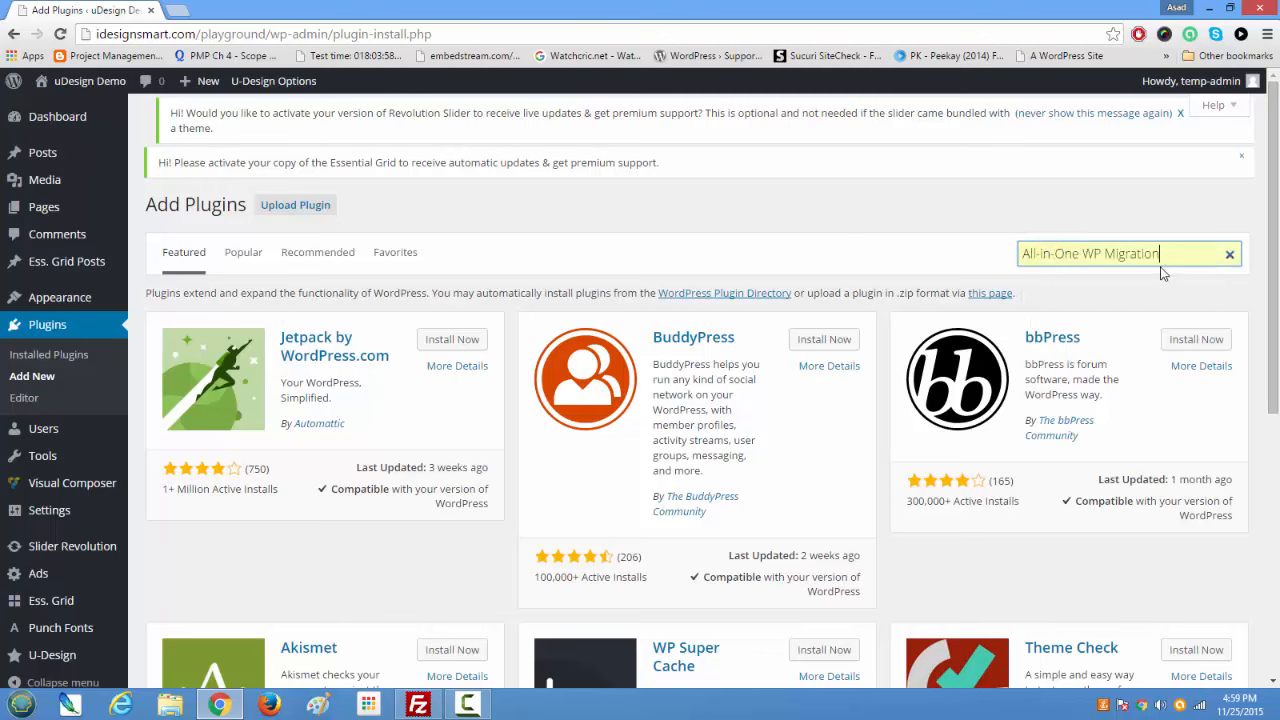
key("Return")
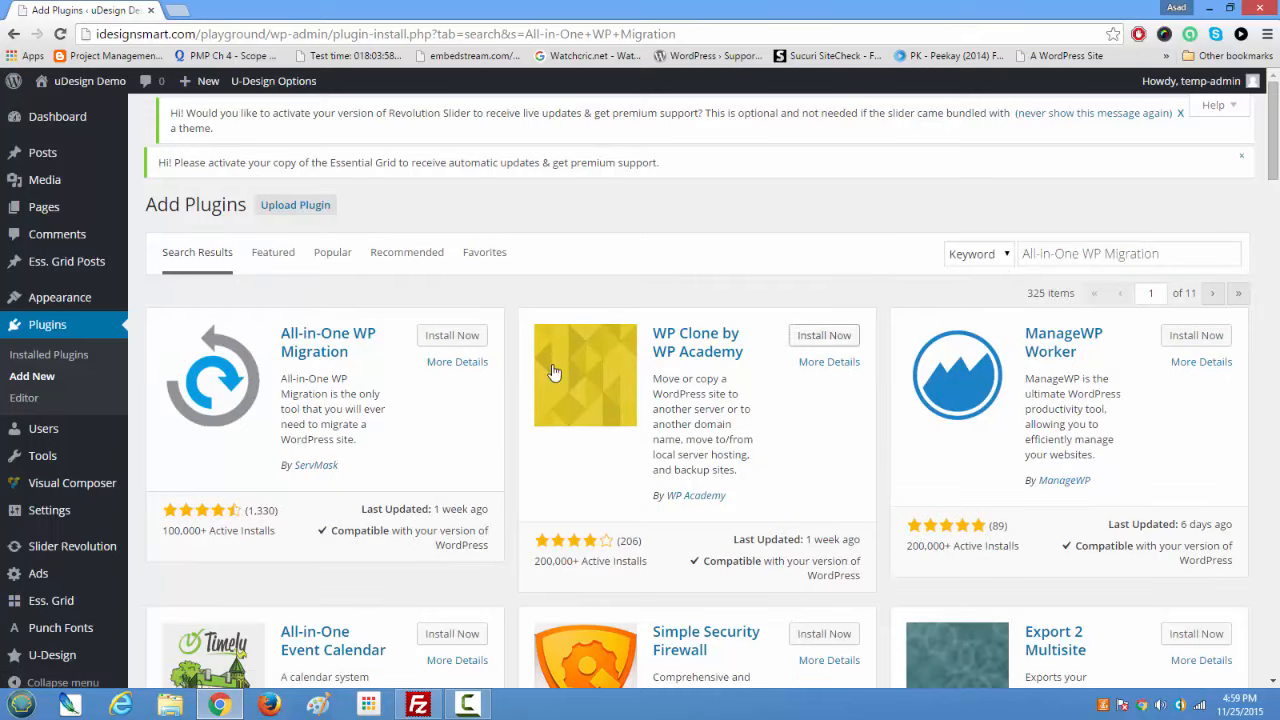
Step: Install and activate All-in-One WP Migration, and dismiss the Essential Grid and Revolution Slider activation notices
left_click(450, 340)
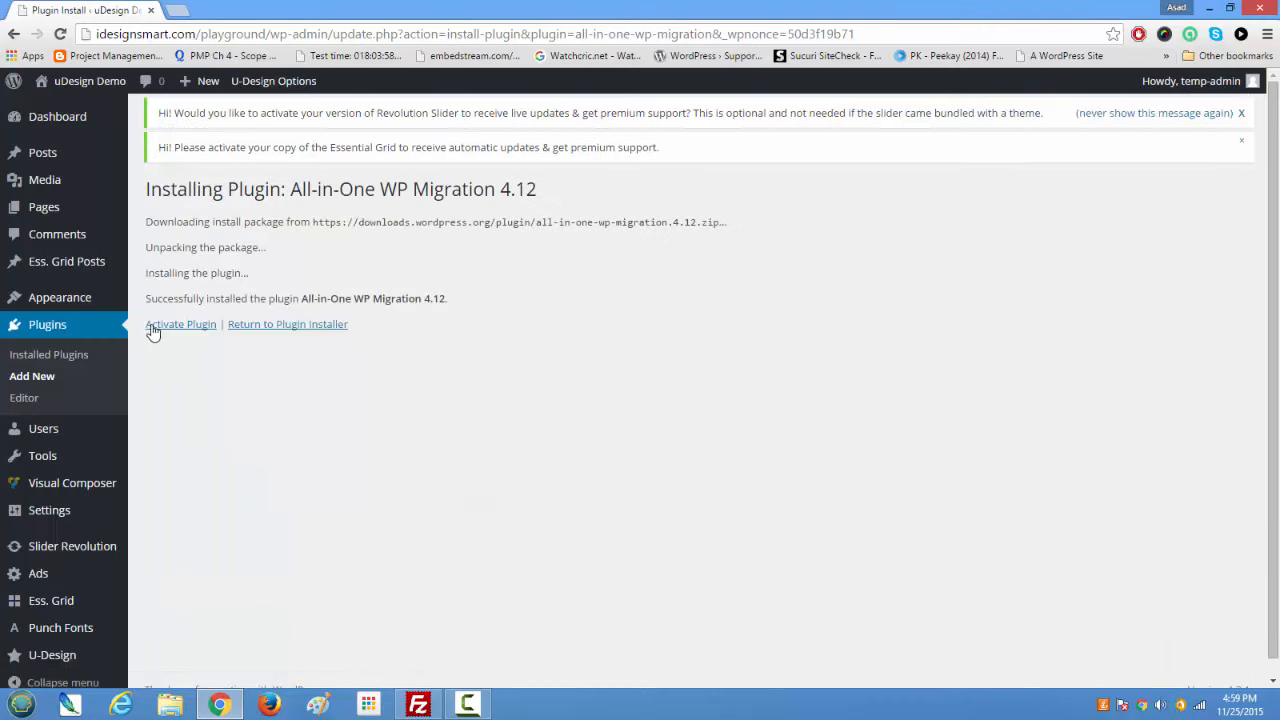
left_click(158, 326)
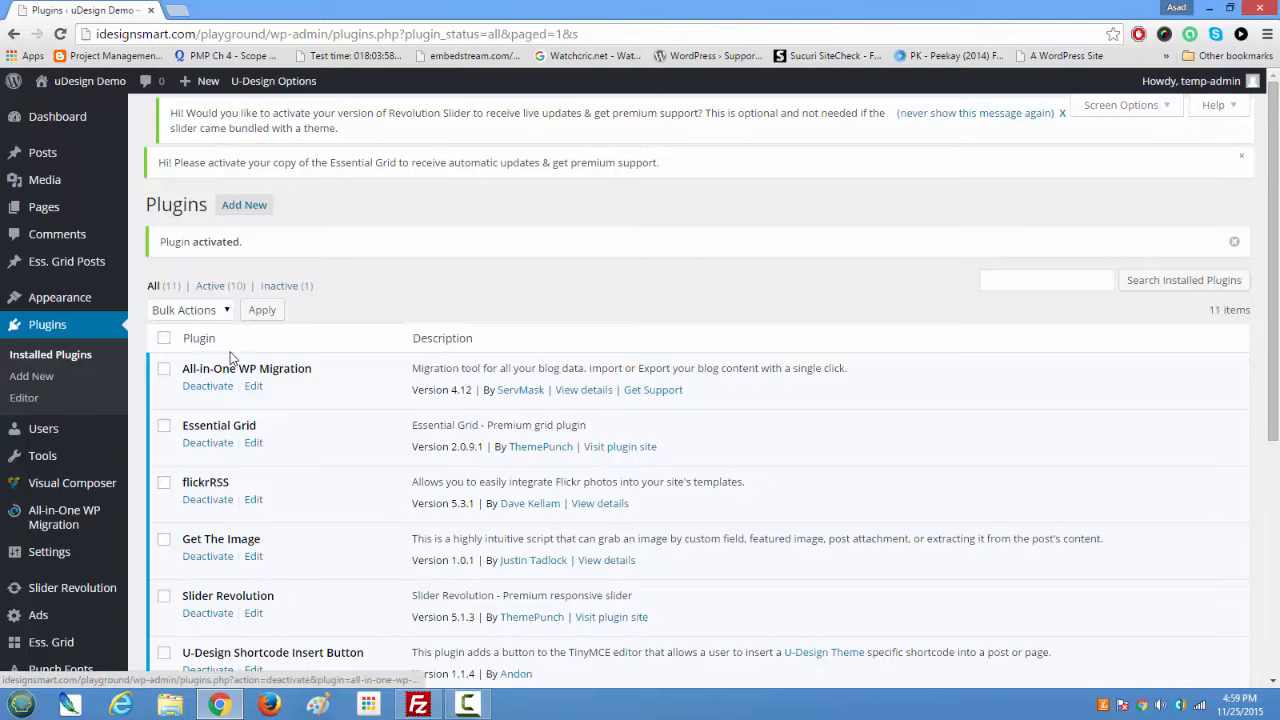
left_click(1243, 163)
left_click(1064, 114)
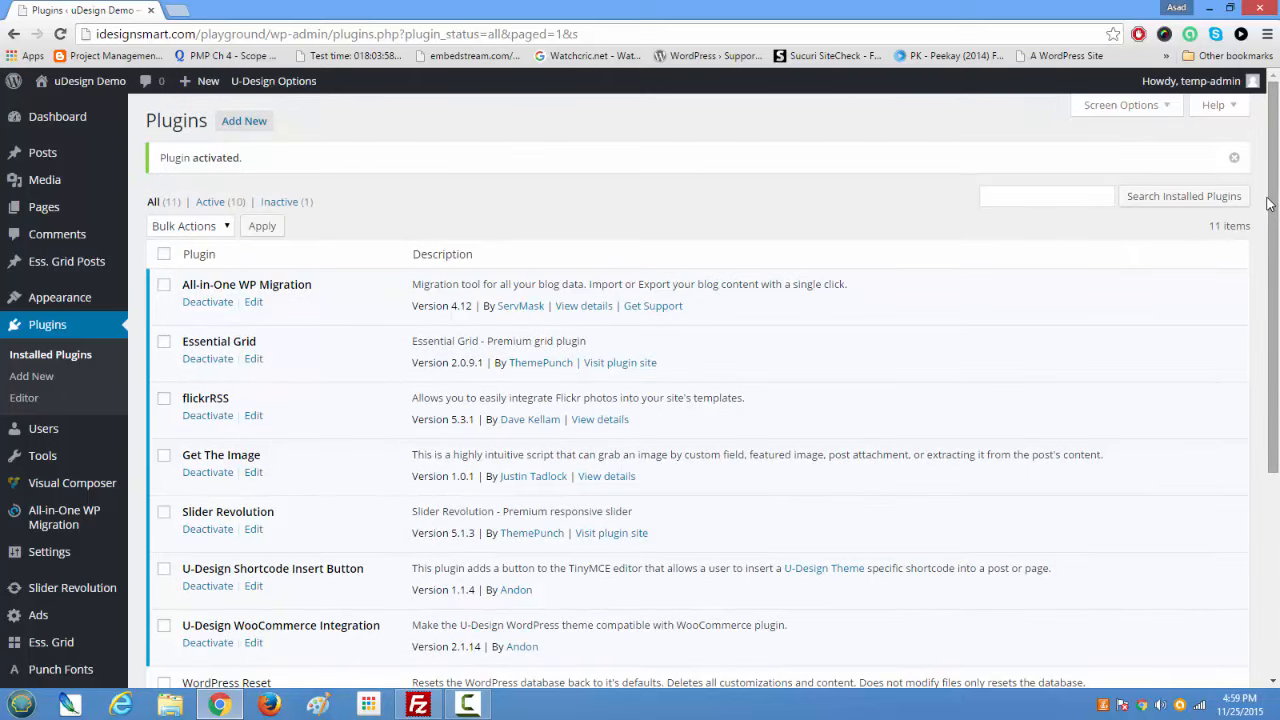
Step: Open the All-in-One WP Migration import page and start an import from a file
mouse_move(1273, 205)
left_mouse_down()
mouse_move(1273, 311)
mouse_move(1278, 200)
left_mouse_up()
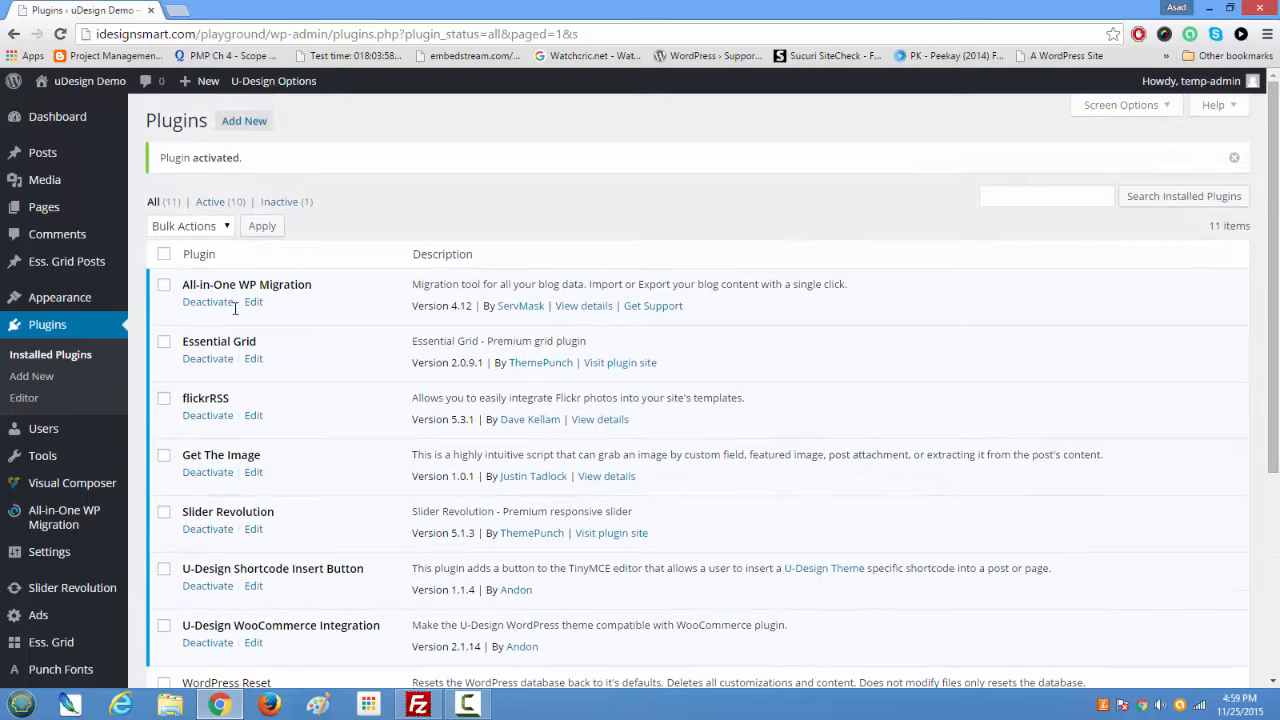
scroll(200, 345, "down", 1)
mouse_move(55, 460)
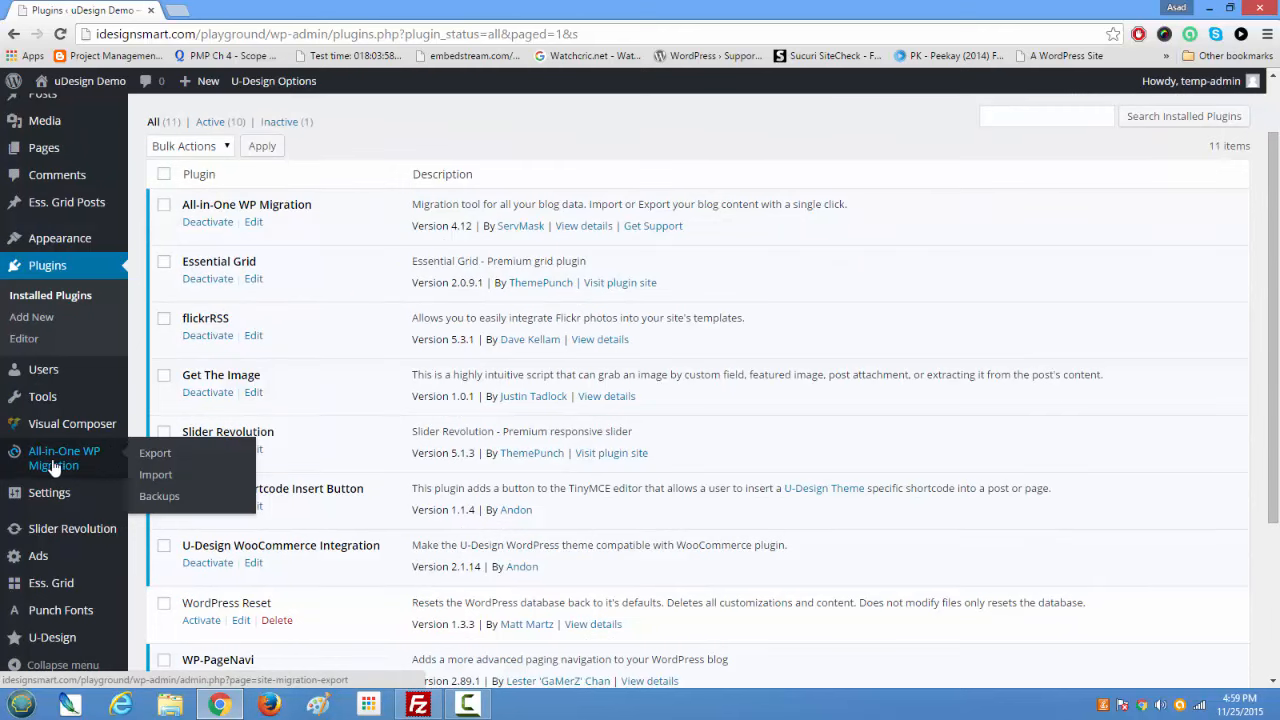
left_click(155, 476)
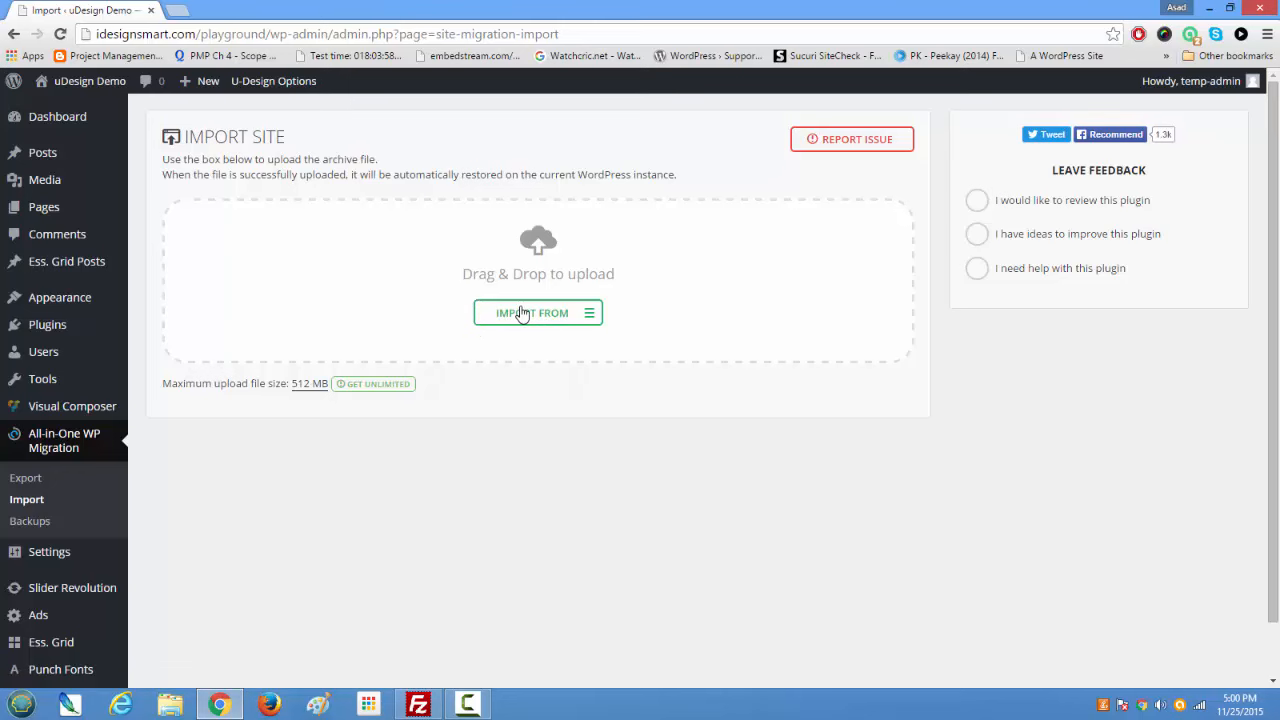
left_click(520, 313)
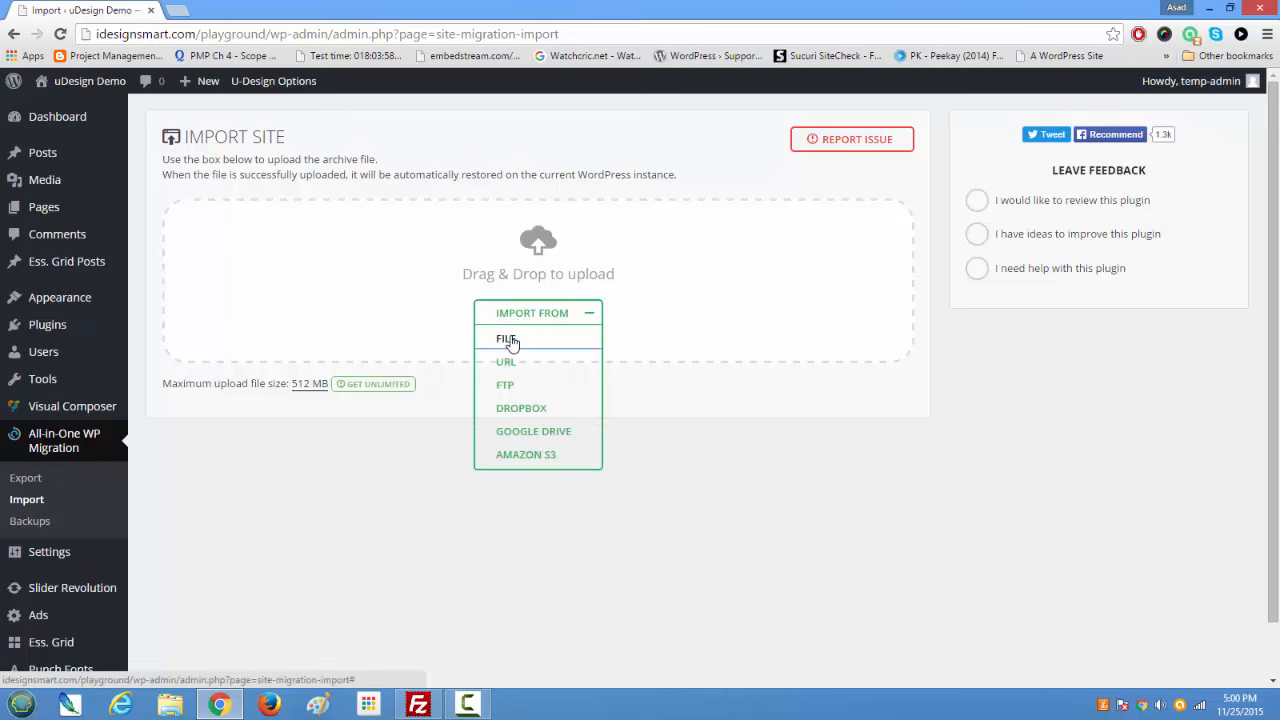
left_click(507, 339)
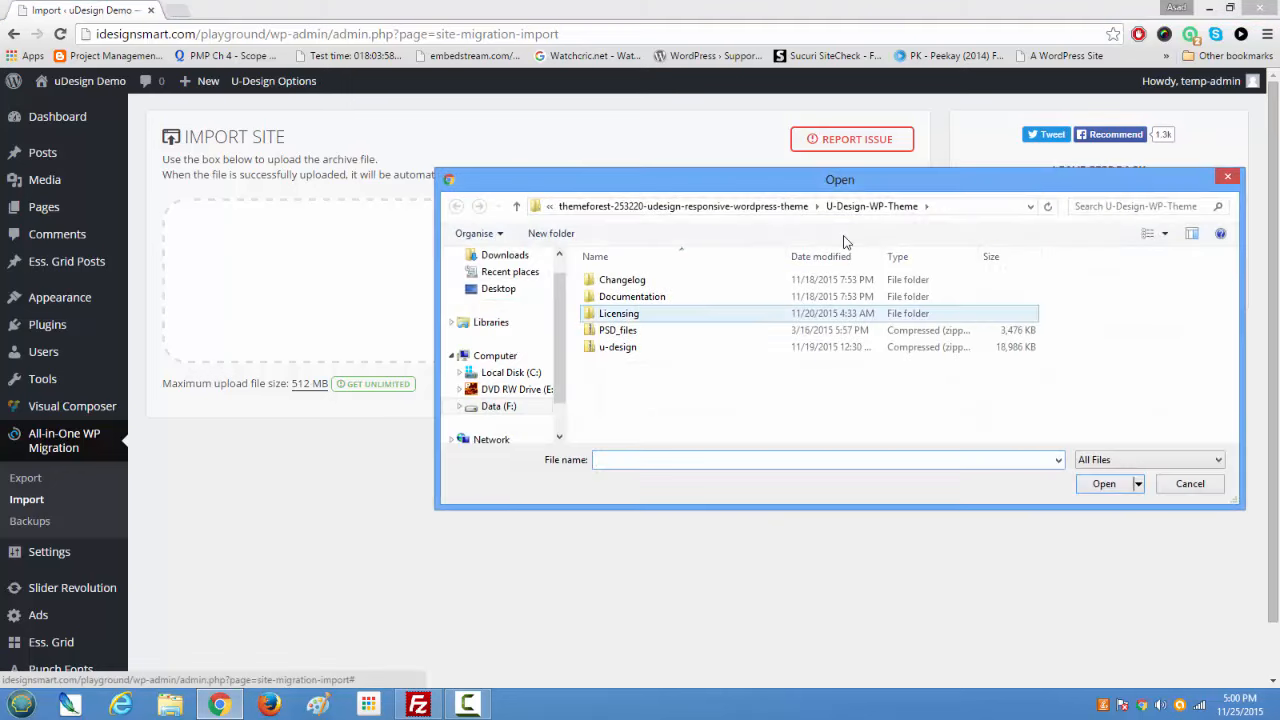
left_click(745, 206)
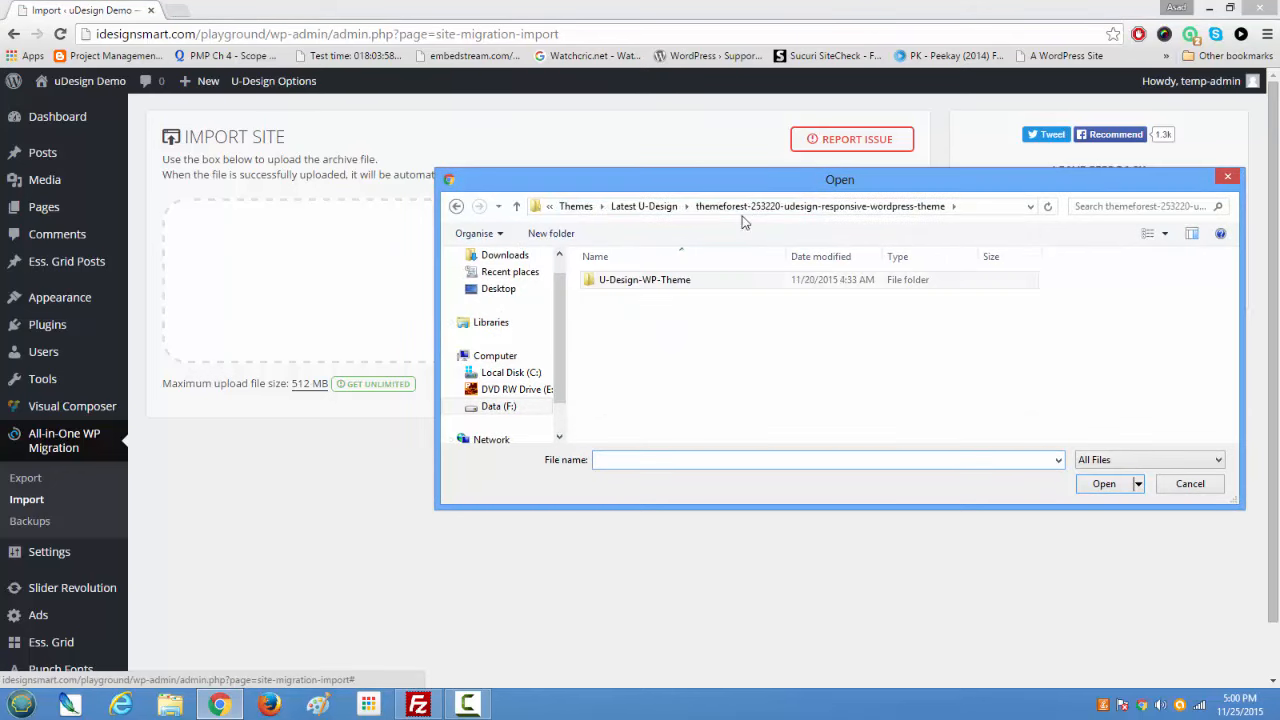
double_click(707, 288)
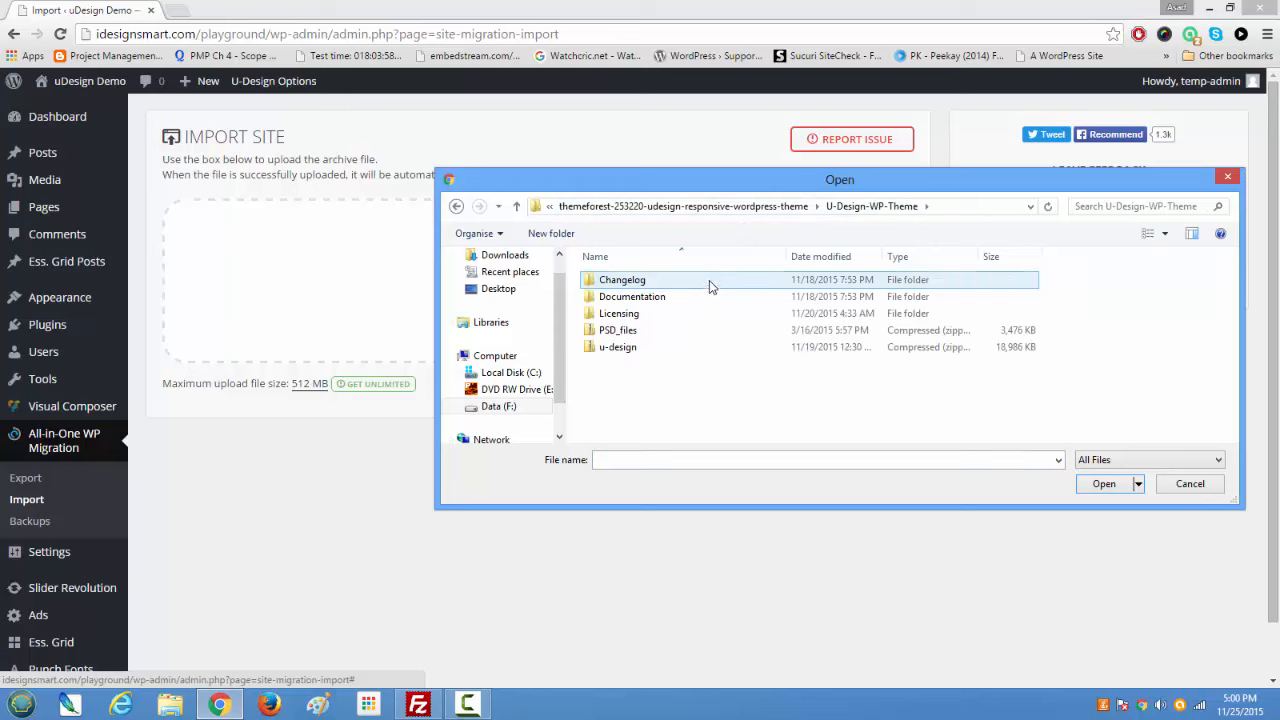
left_click(740, 207)
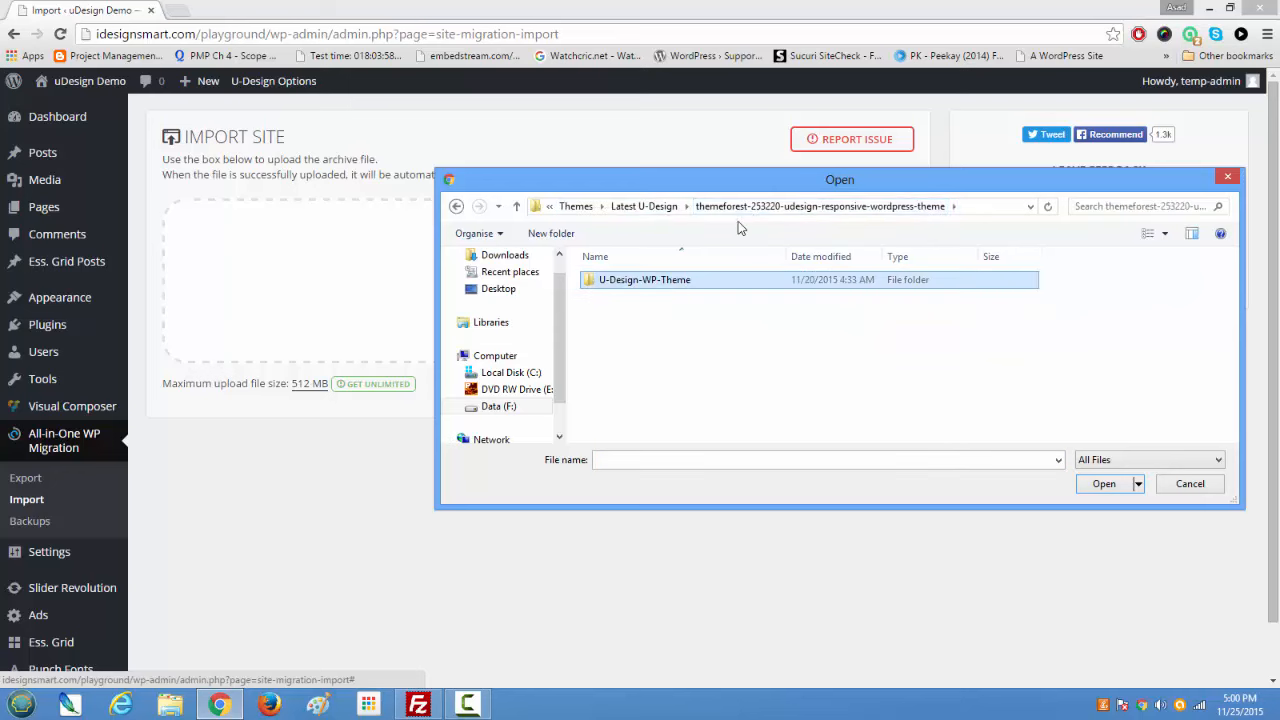
left_click(646, 206)
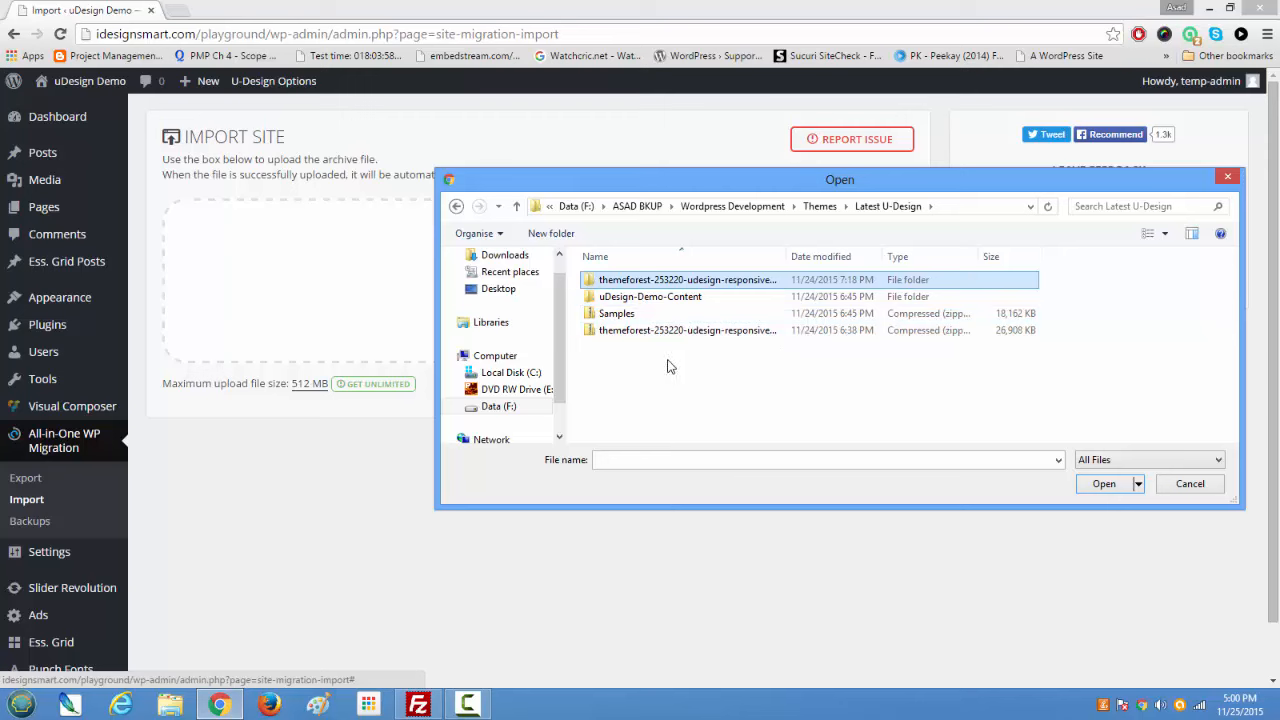
double_click(685, 298)
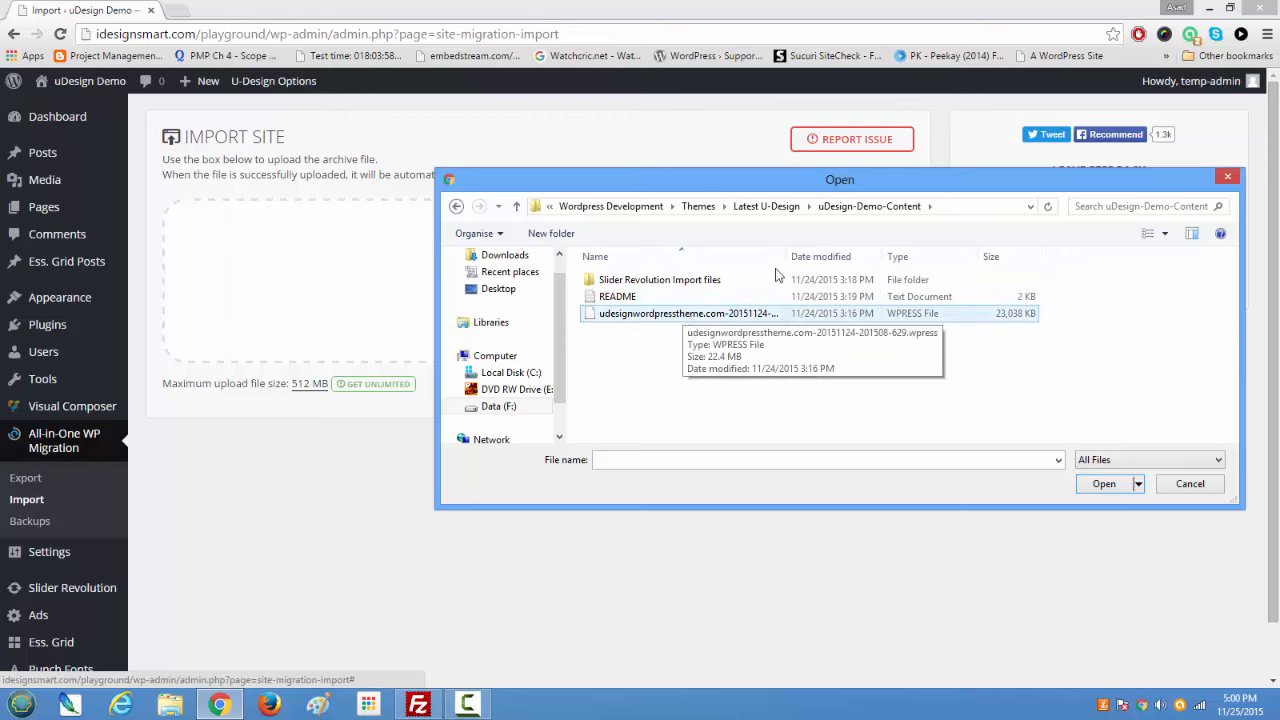
left_click_drag(788, 256, 960, 257)
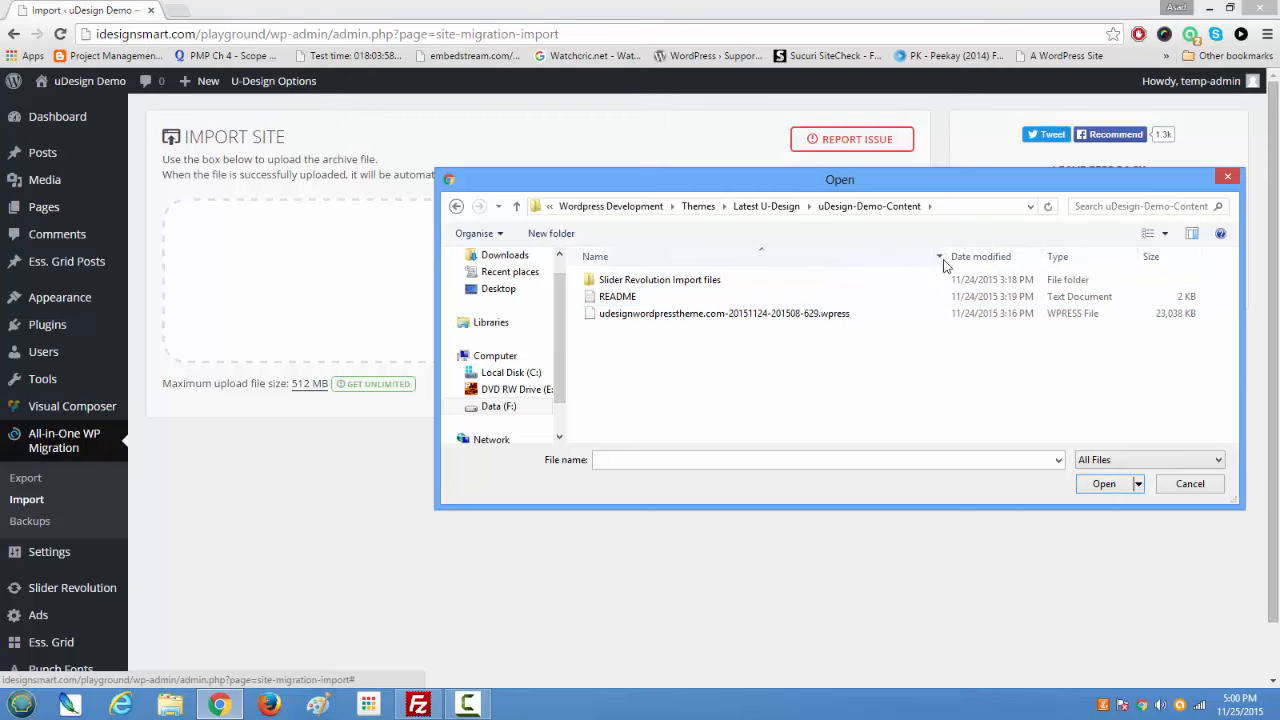
double_click(831, 313)
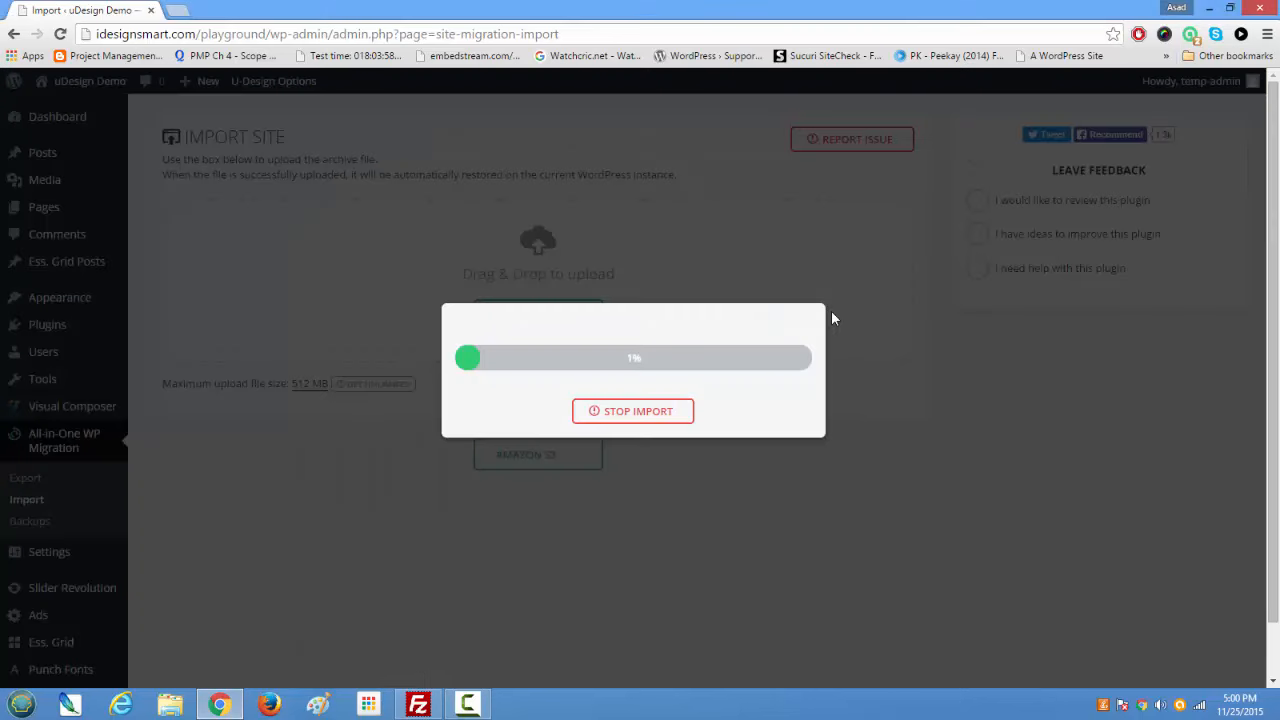
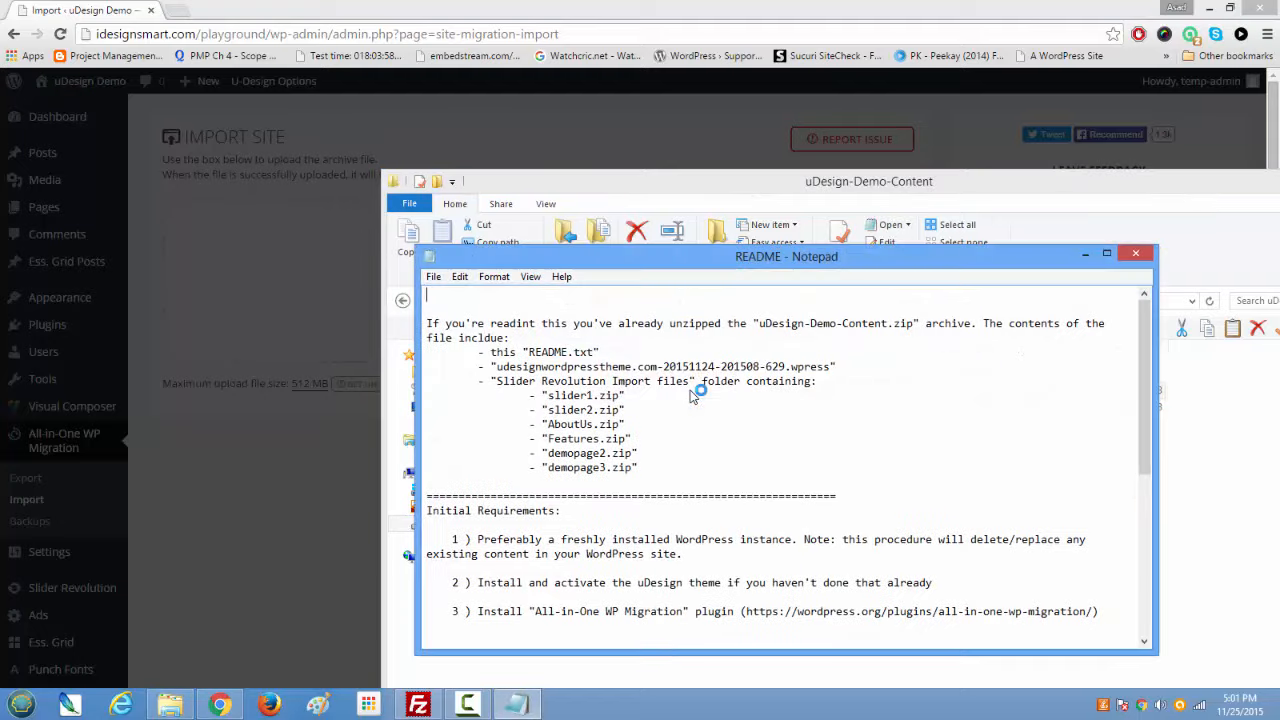
Step: Read the initial requirements and import instructions in the demo content's README, including the permalinks step
scroll(690, 397, "down", 5)
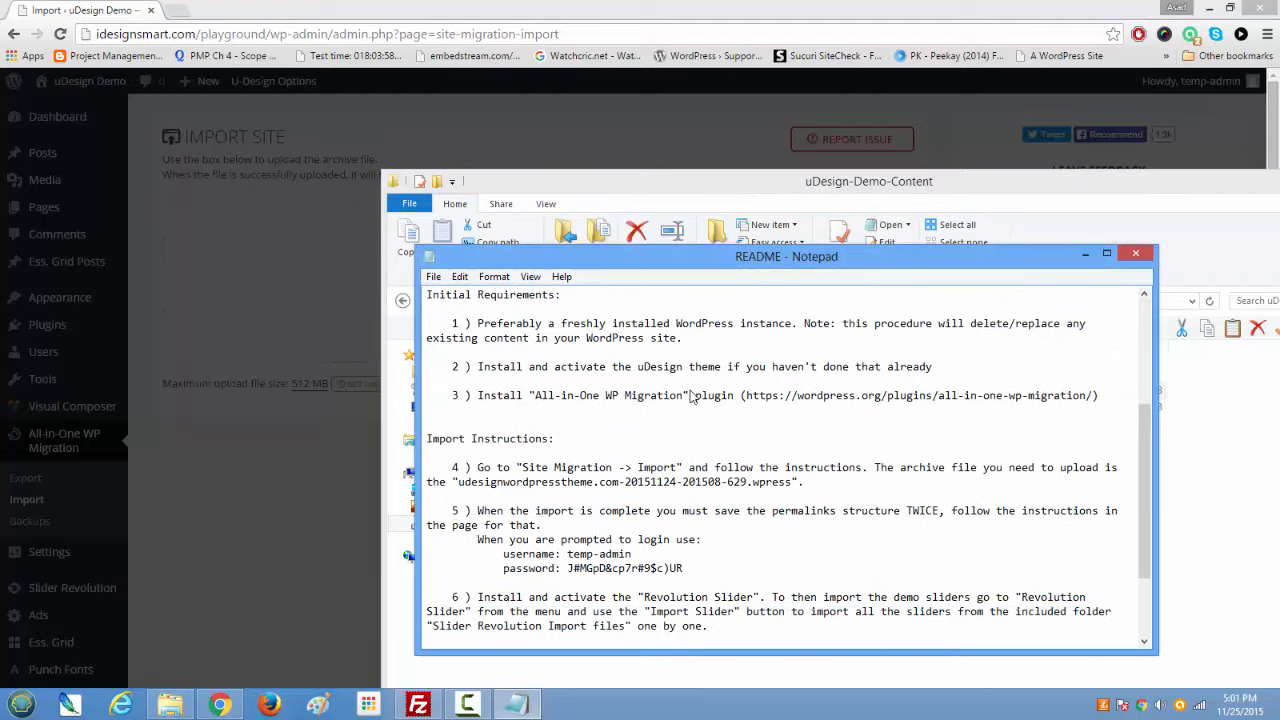
left_click_drag(1119, 175, 867, 157)
left_click(1033, 163)
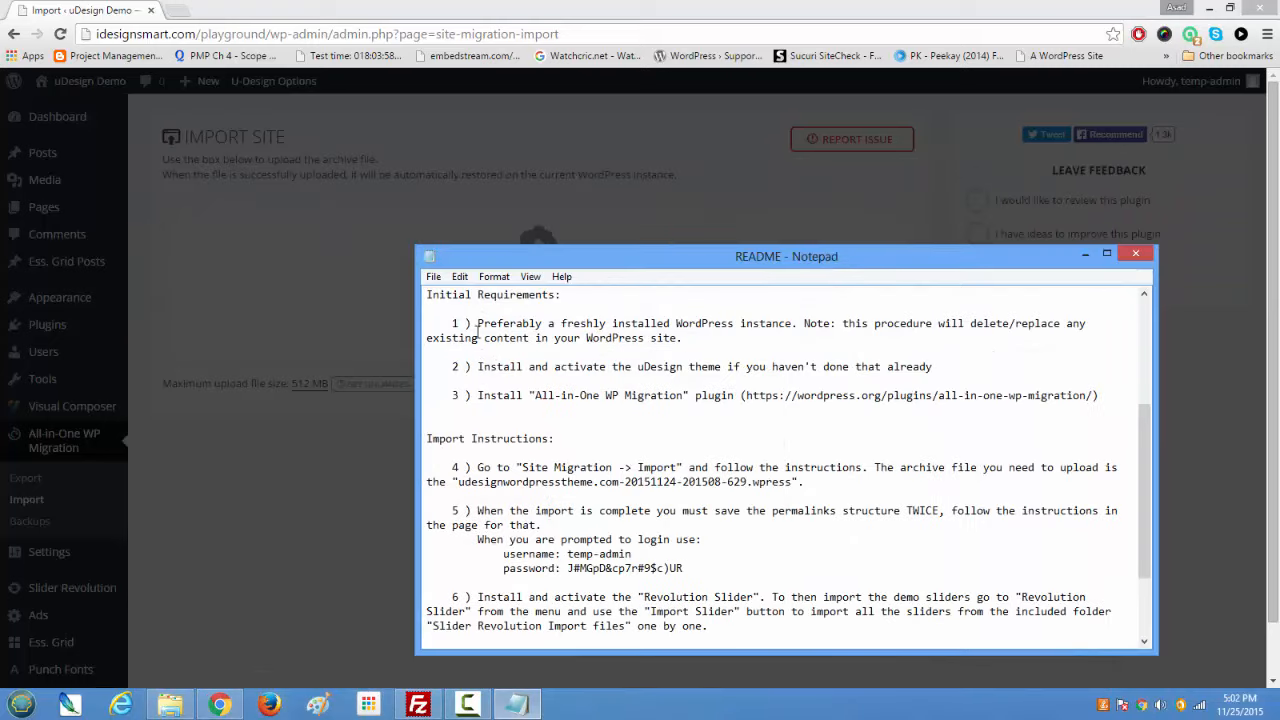
left_click_drag(478, 325, 760, 348)
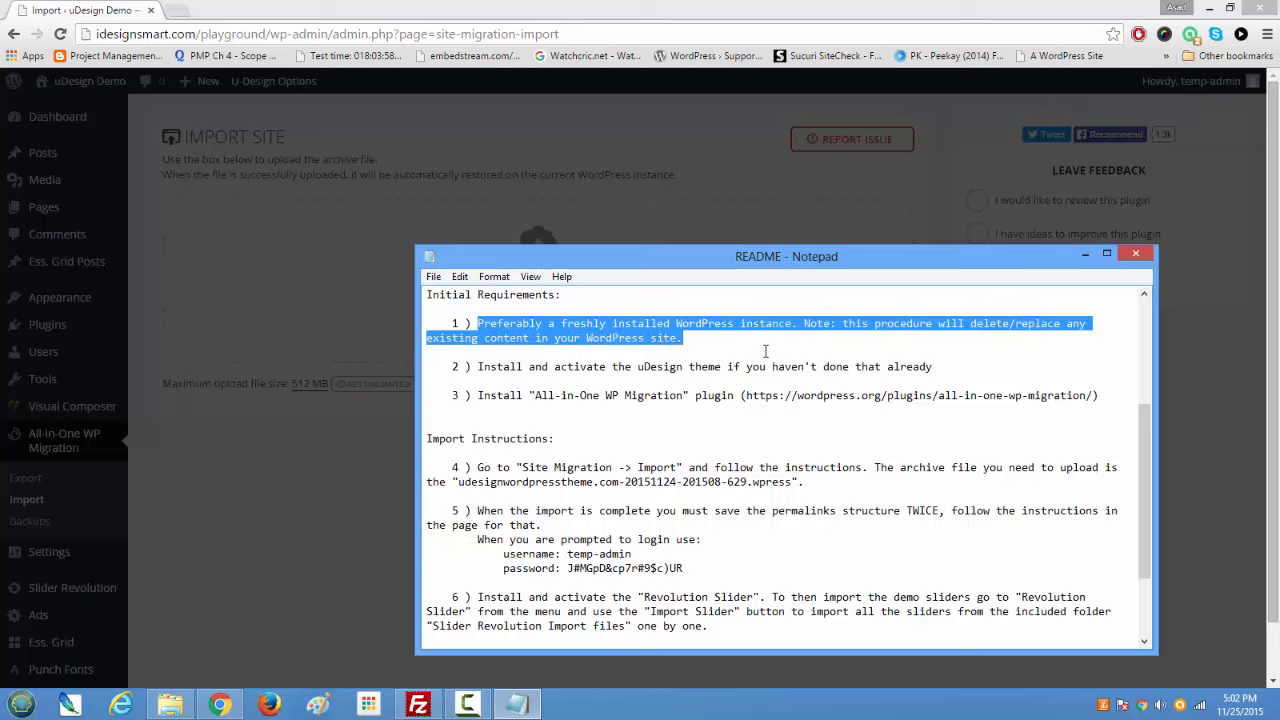
left_click_drag(841, 340, 966, 397)
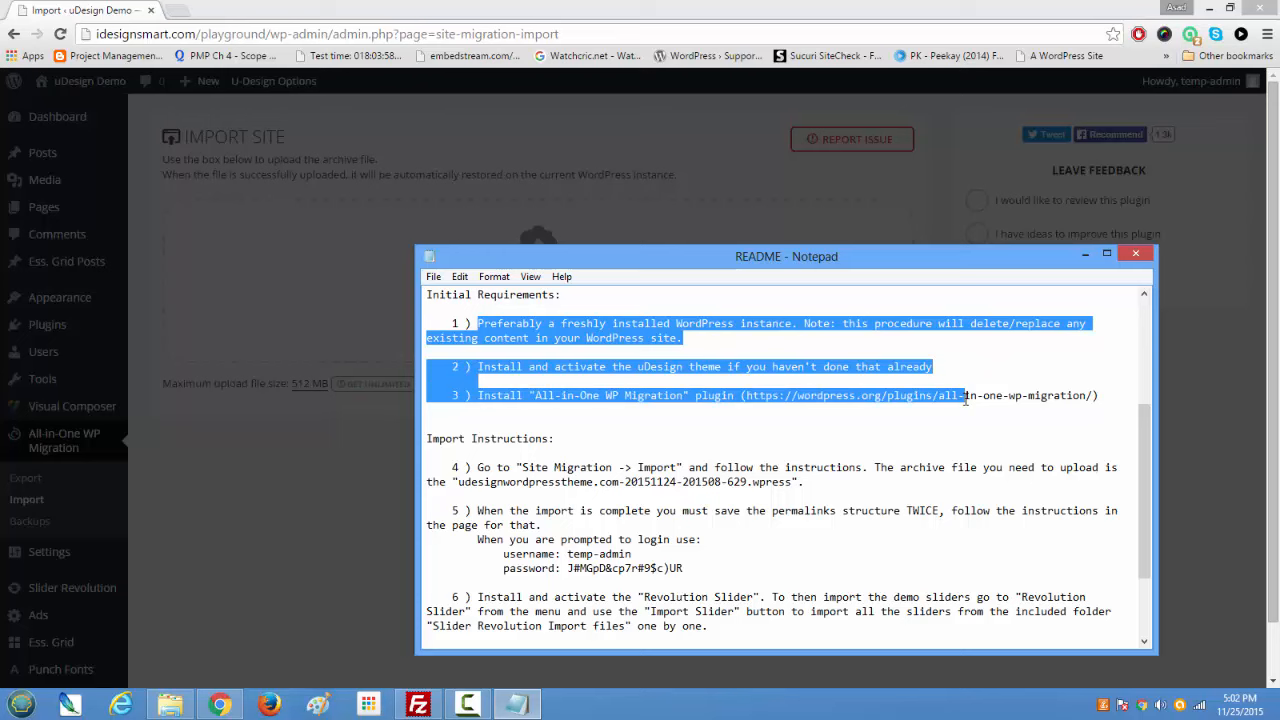
left_click_drag(966, 397, 950, 420)
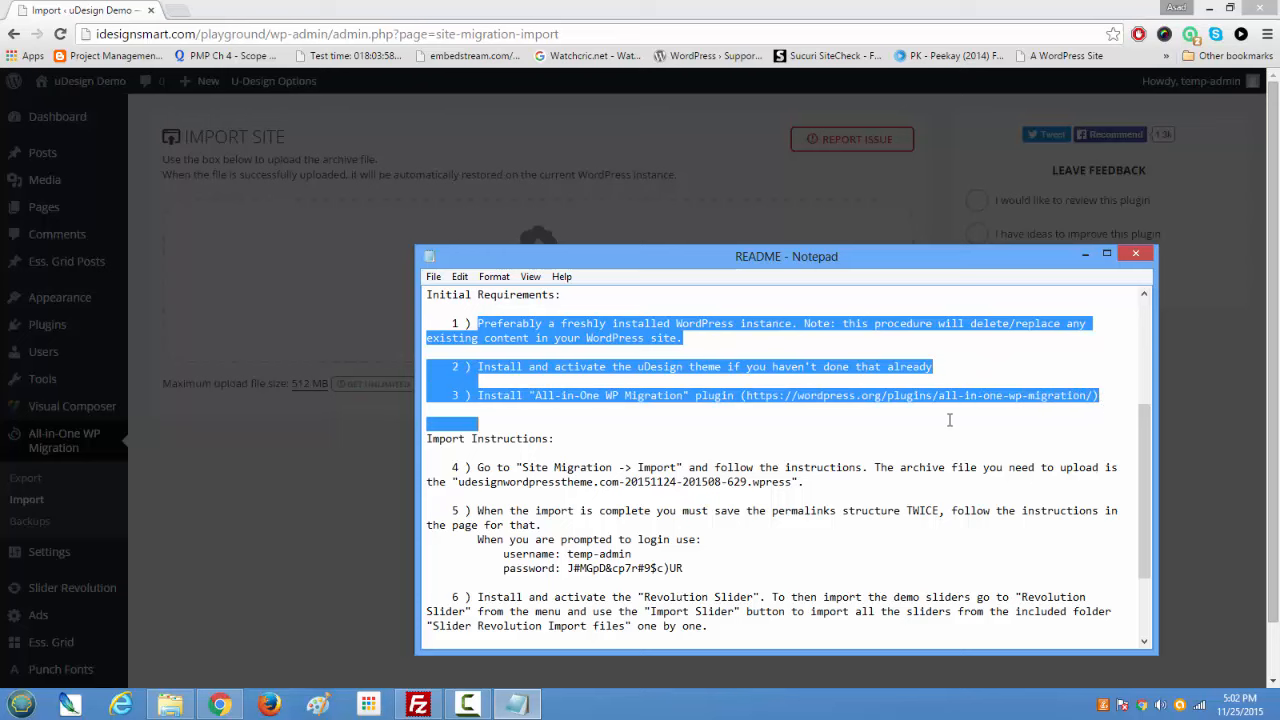
left_click(918, 420)
scroll(918, 420, "down", 3)
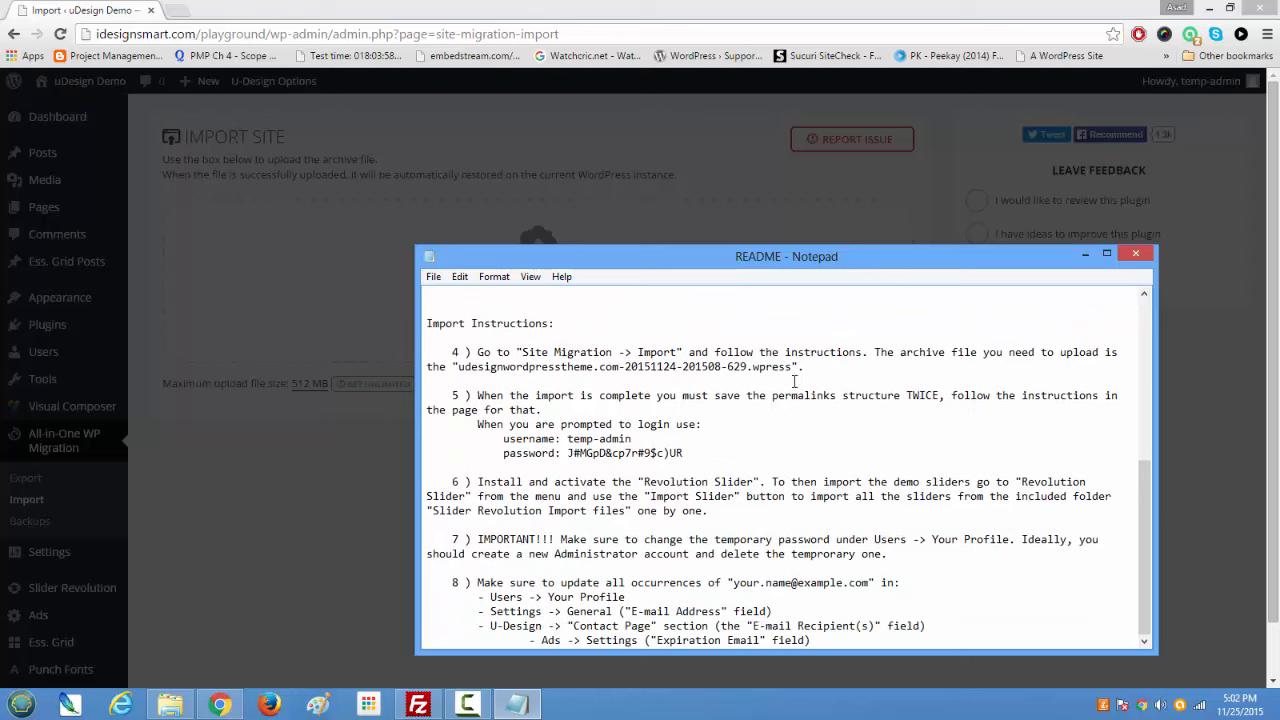
left_click_drag(480, 393, 1049, 413)
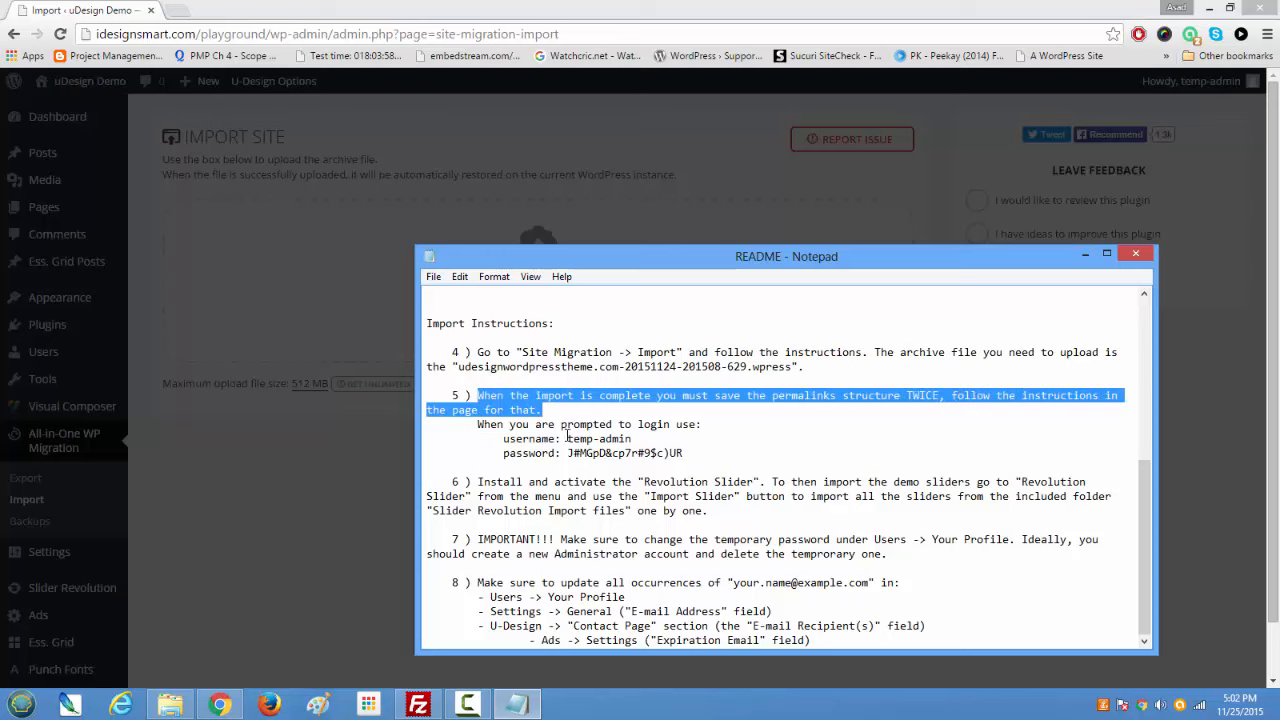
Step: Open the permalink settings from the import success message and log in with the prefilled temporary administrator credentials
left_click(361, 316)
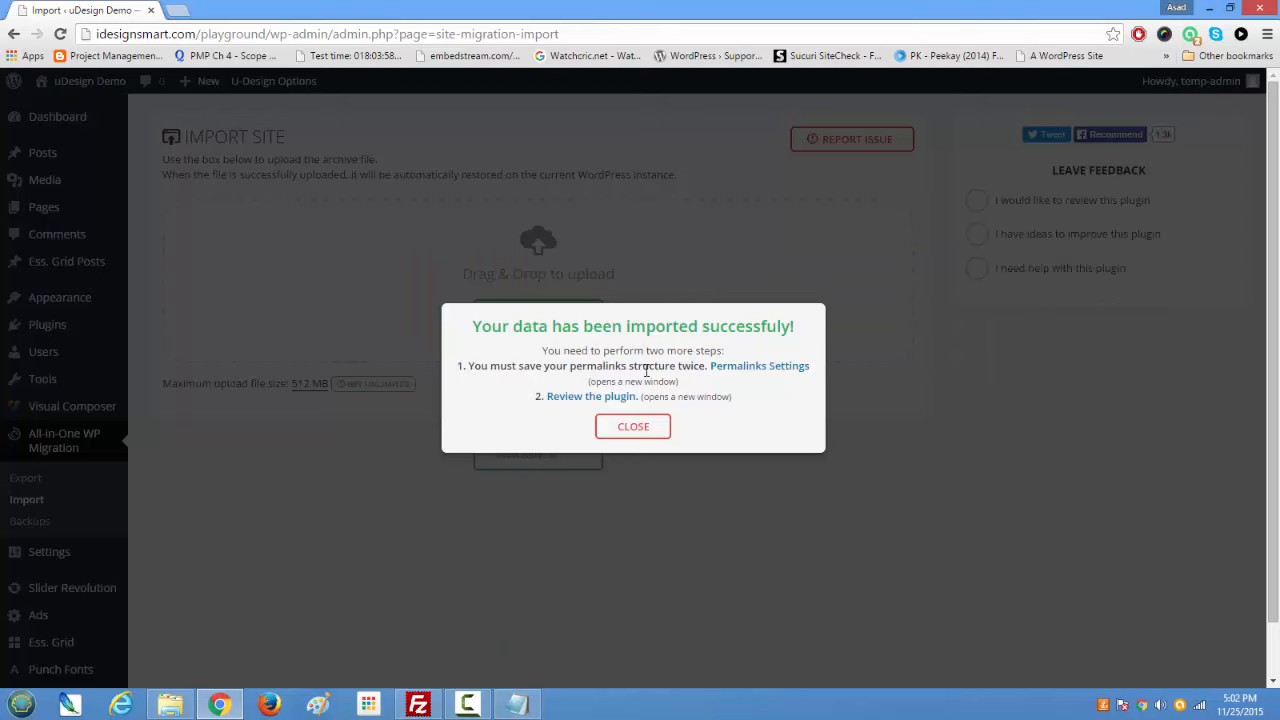
left_click(740, 372)
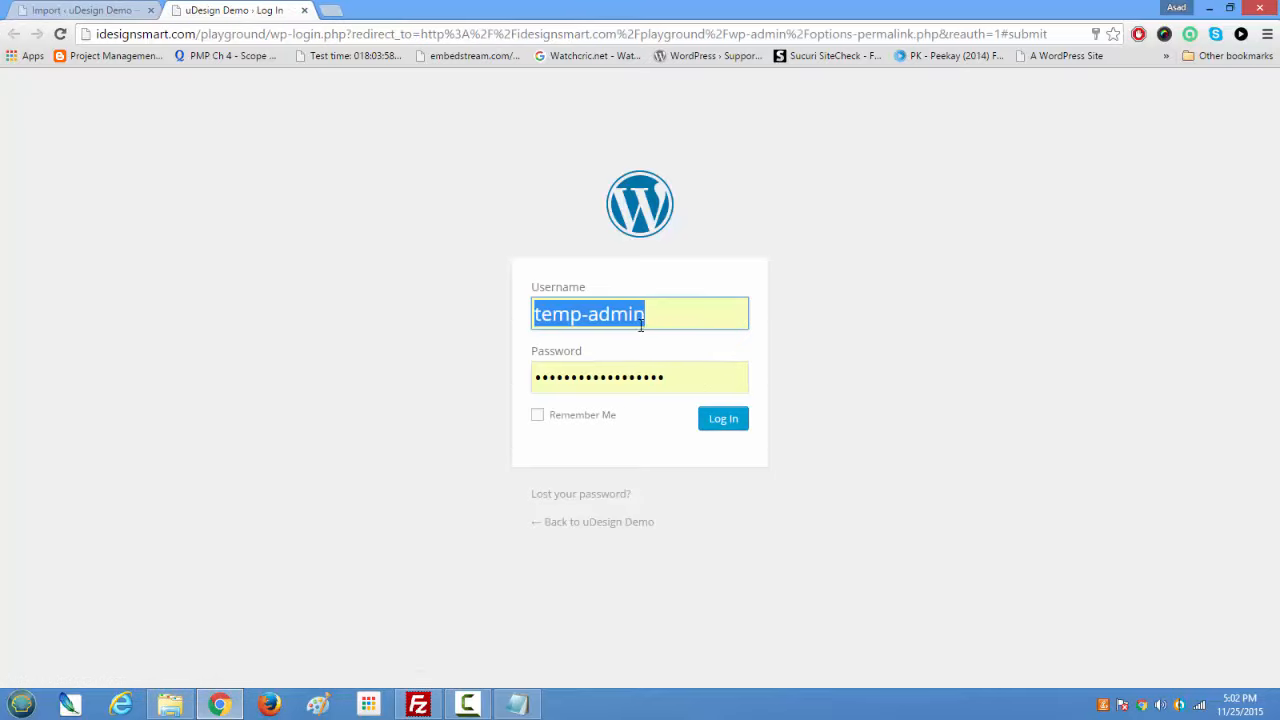
left_click(657, 317)
left_click_drag(657, 316, 479, 313)
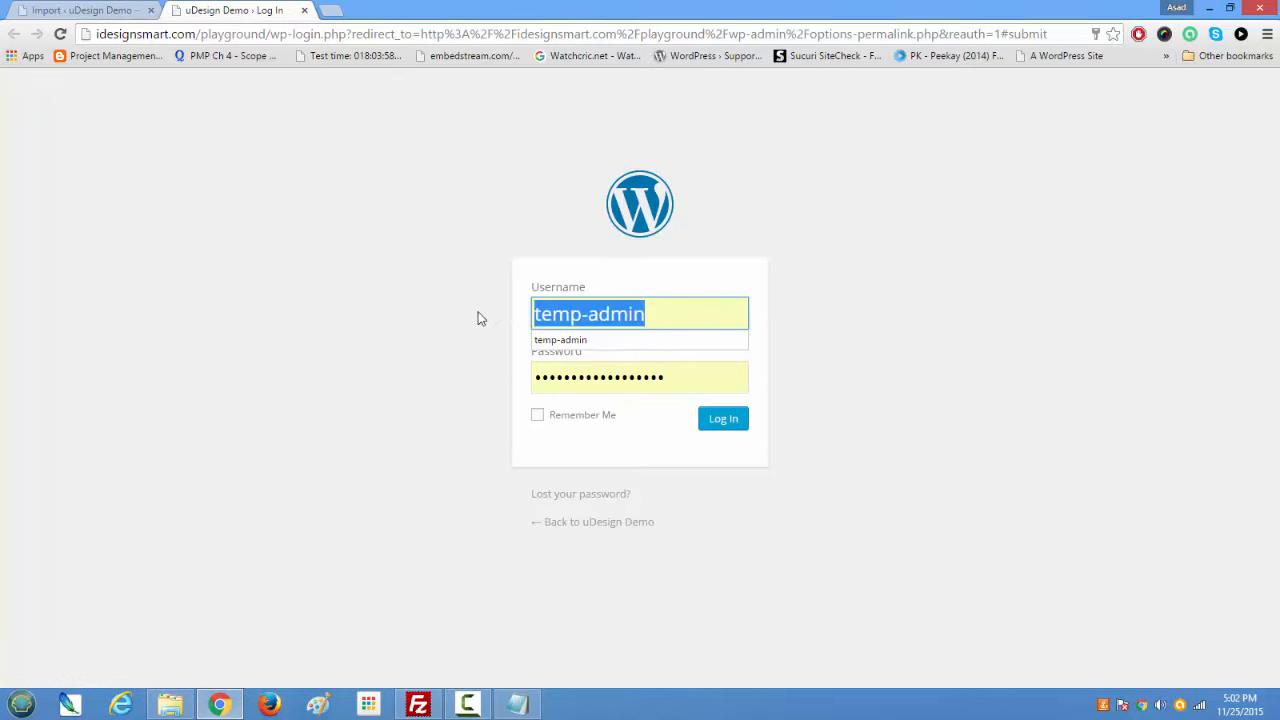
left_click(642, 318)
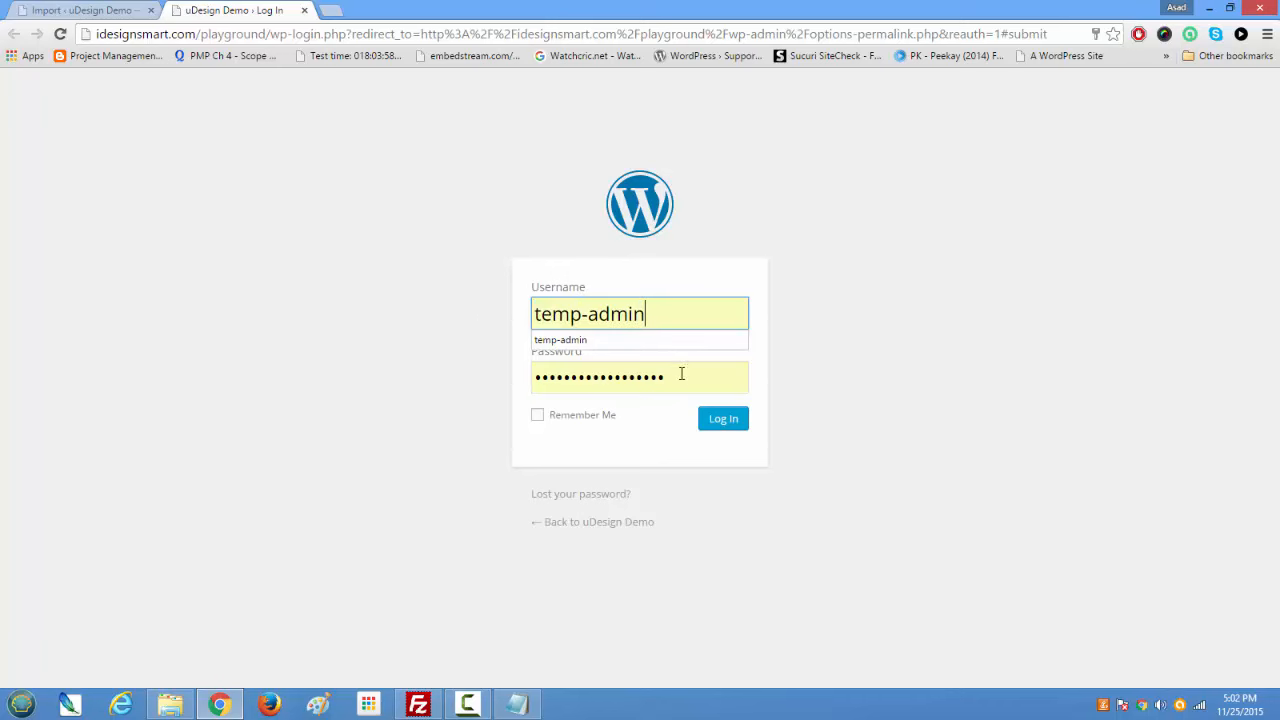
left_click(517, 704)
left_click(388, 440)
left_click(717, 422)
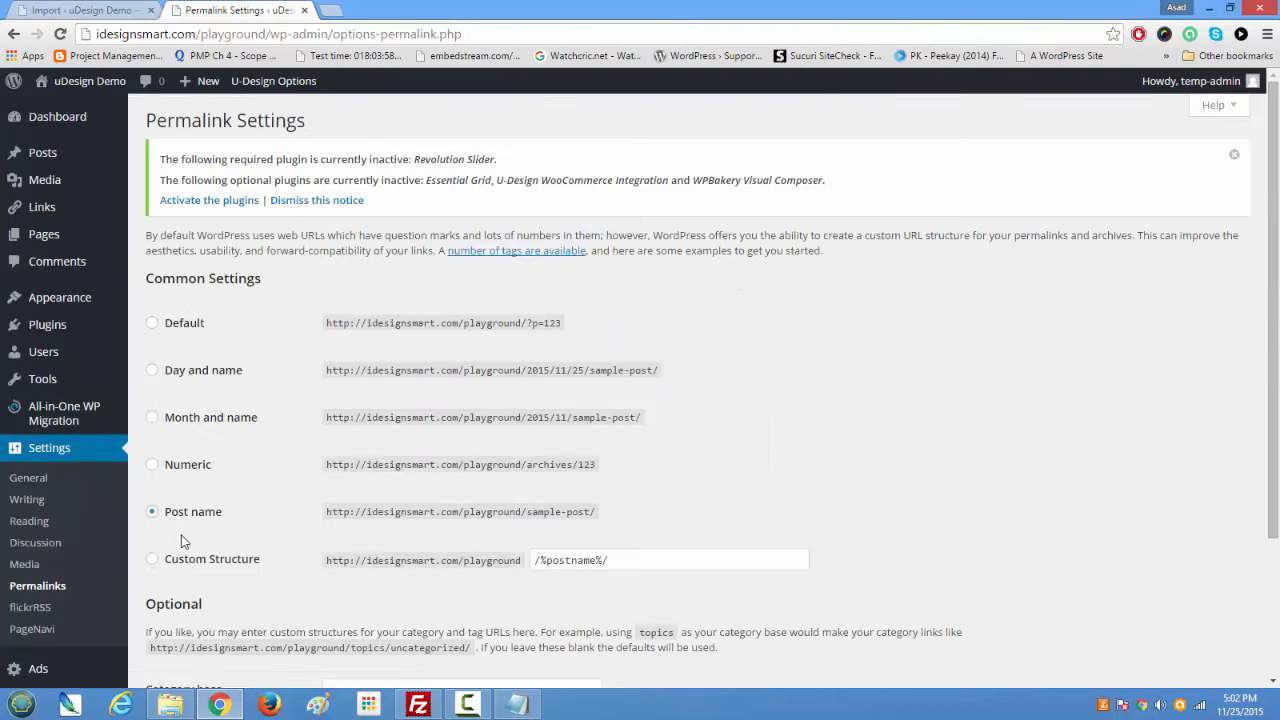
Step: Save the Post name permalink structure twice
scroll(174, 514, "down", 2)
left_click(206, 606)
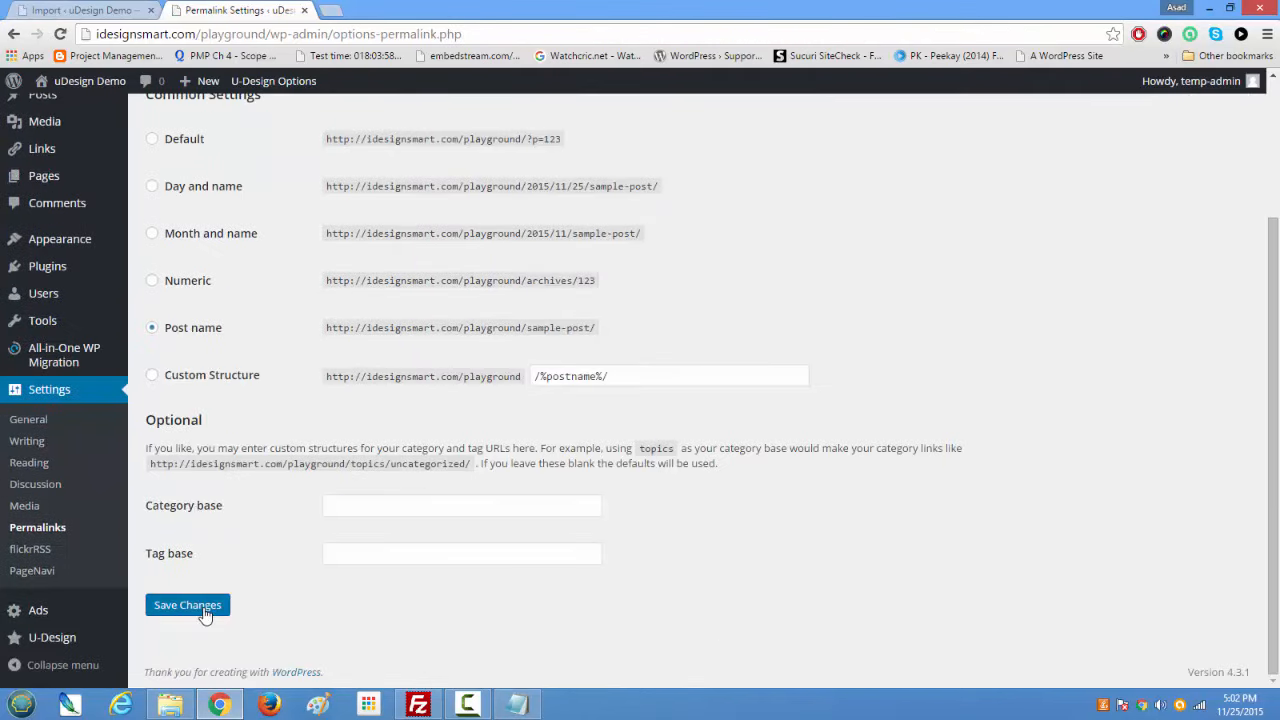
scroll(206, 614, "down", 5)
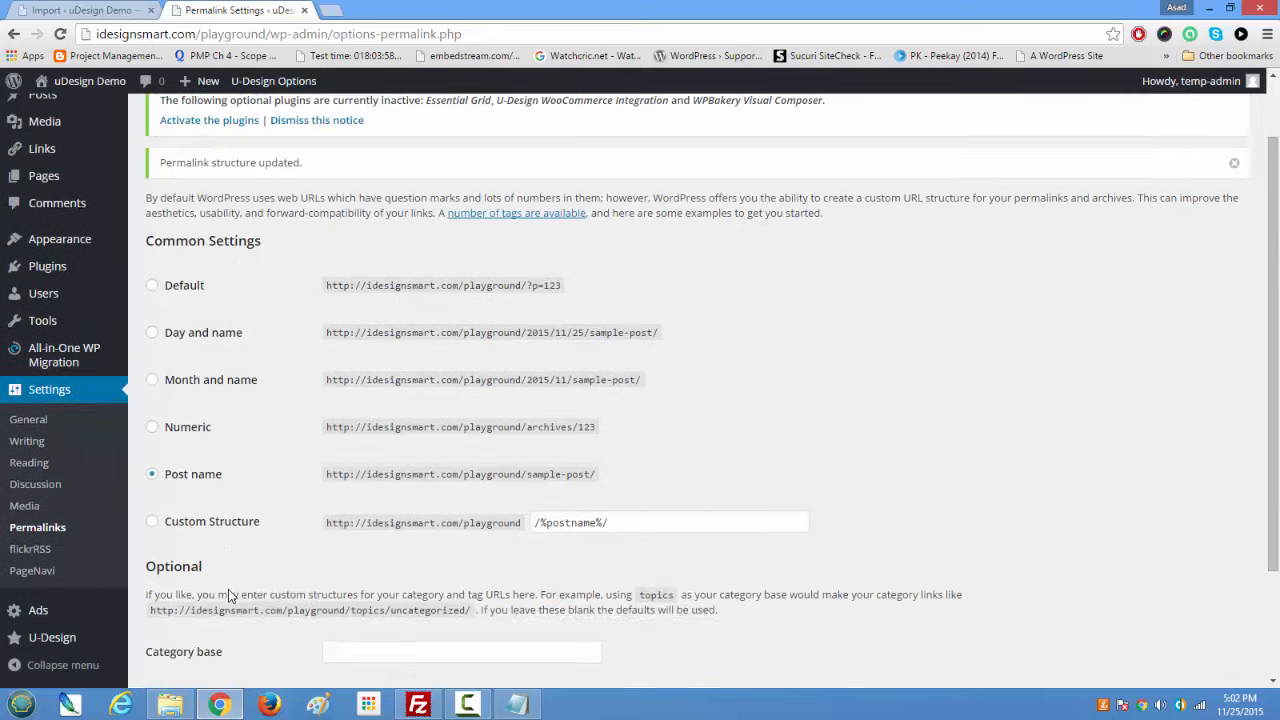
left_click(206, 608)
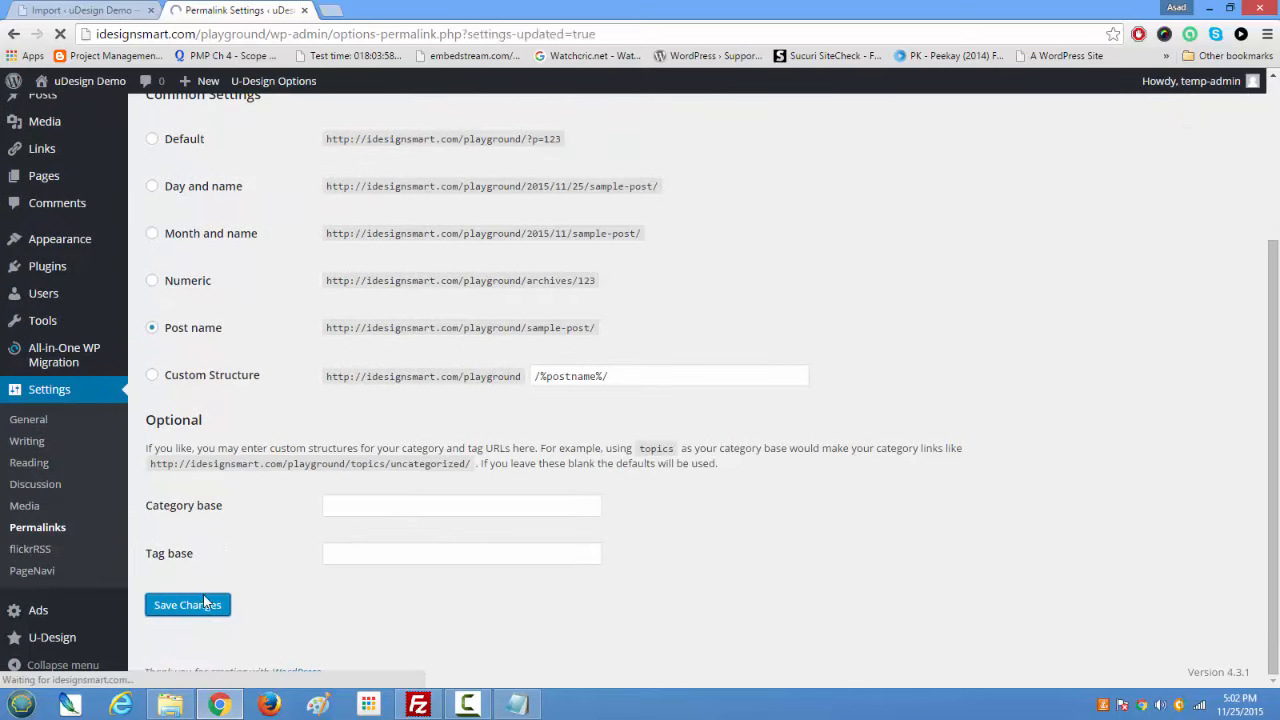
Step: Bulk-activate Revolution Slider, Essential Grid, U-Design WooCommerce Integration and WPBakery Visual Composer
left_click(228, 200)
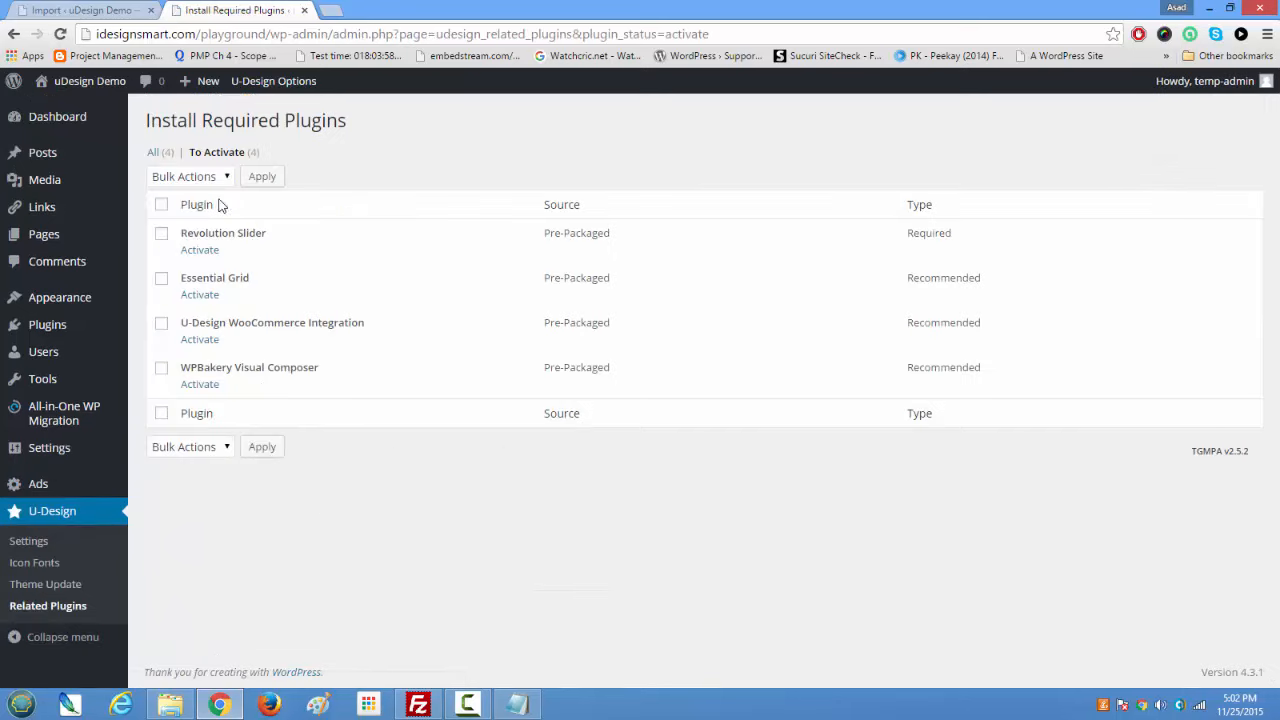
left_click(161, 204)
left_click(224, 180)
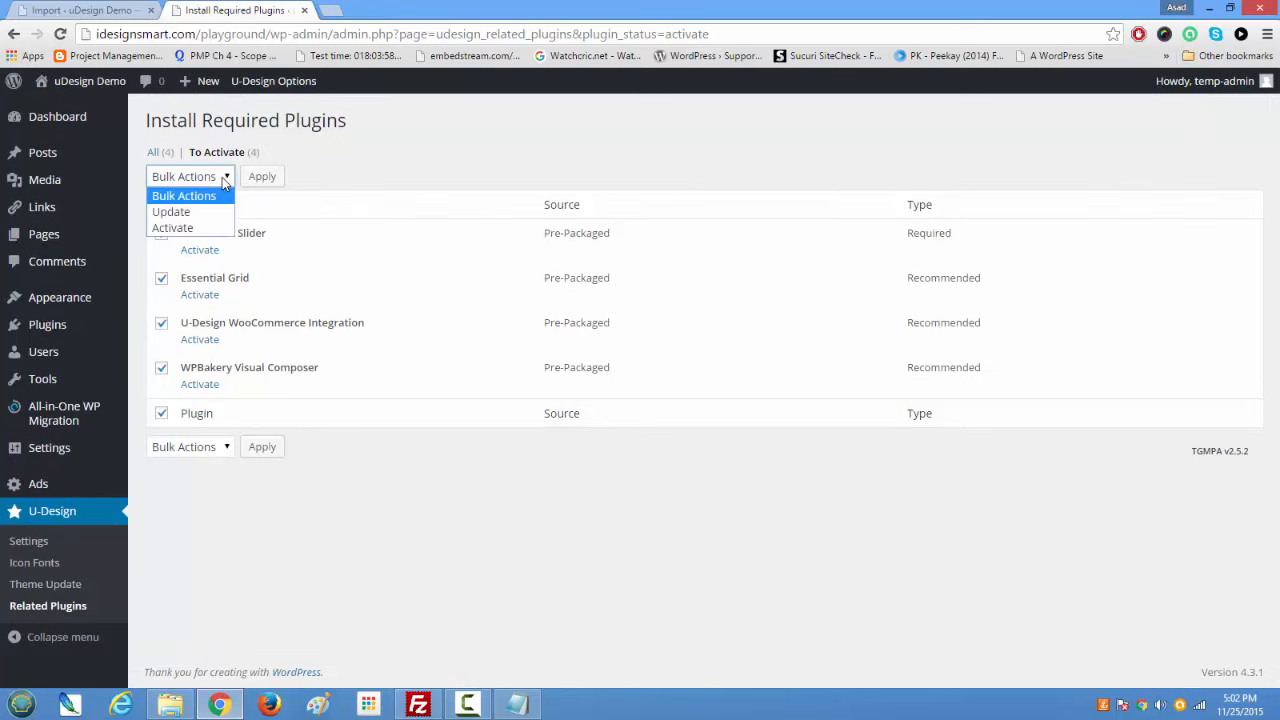
left_click(185, 228)
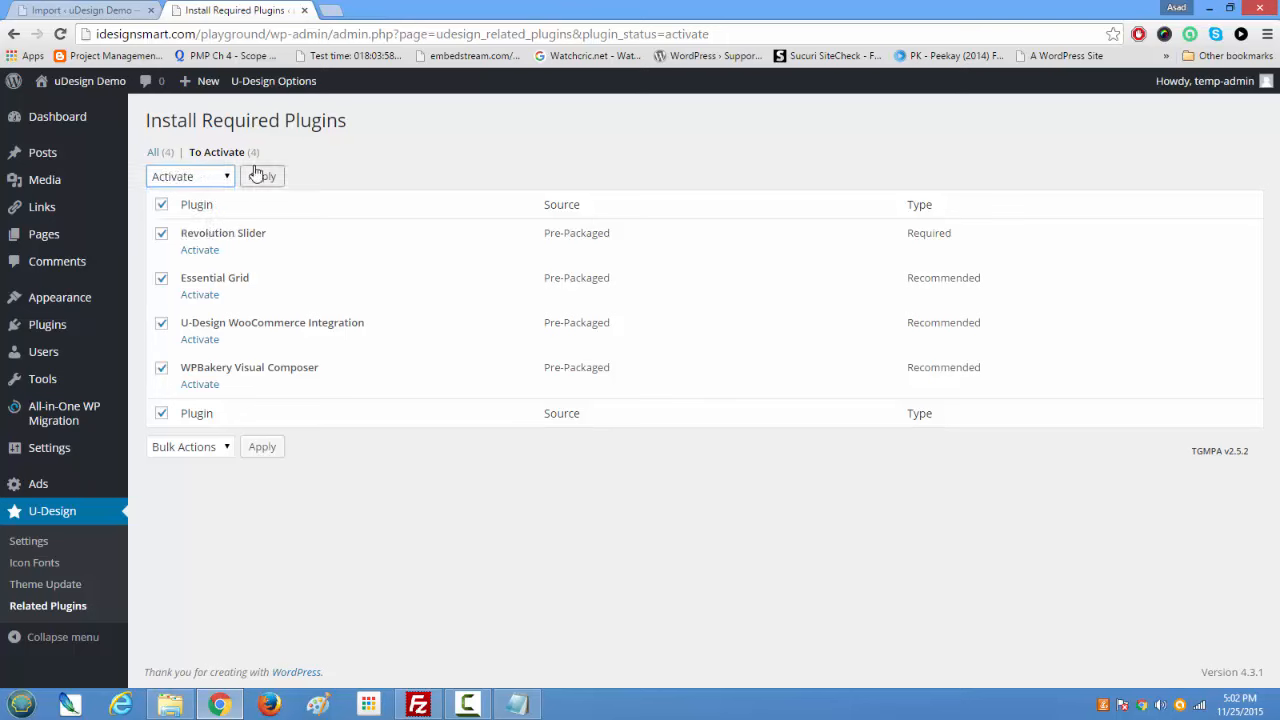
left_click(257, 175)
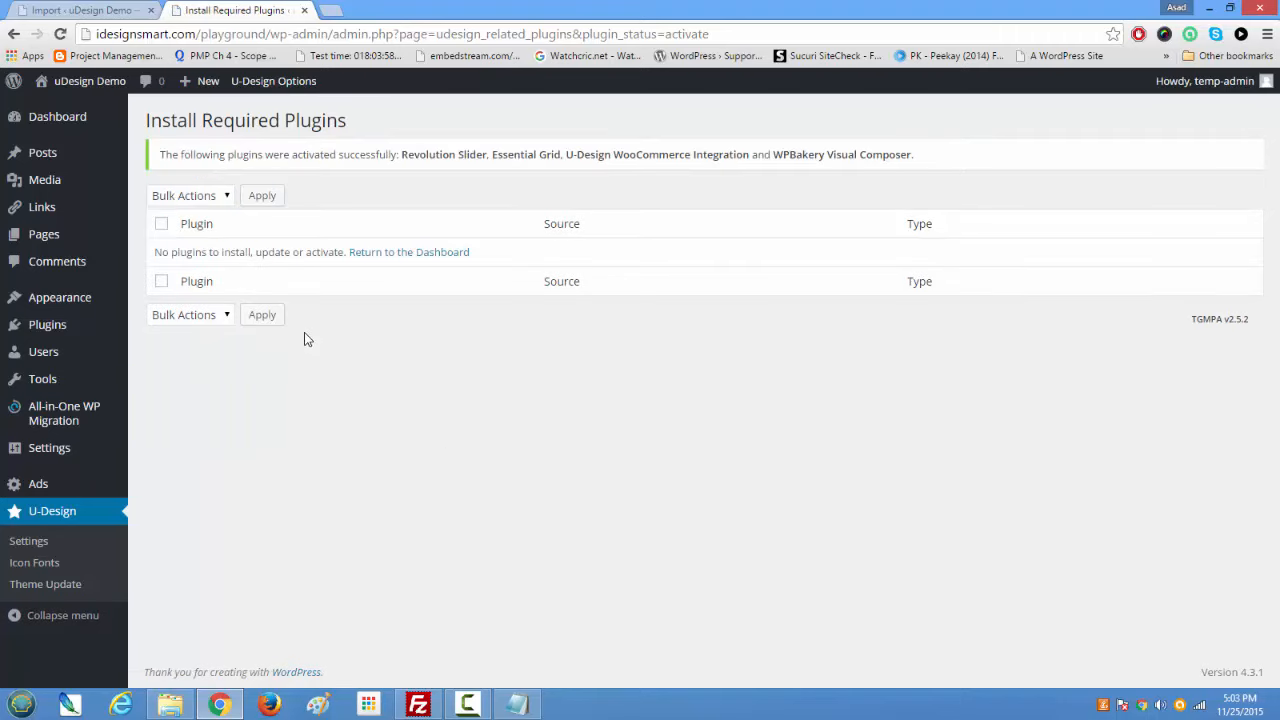
Step: Visit the uDesign Demo site and examine the imported home page from header to footer
mouse_move(86, 88)
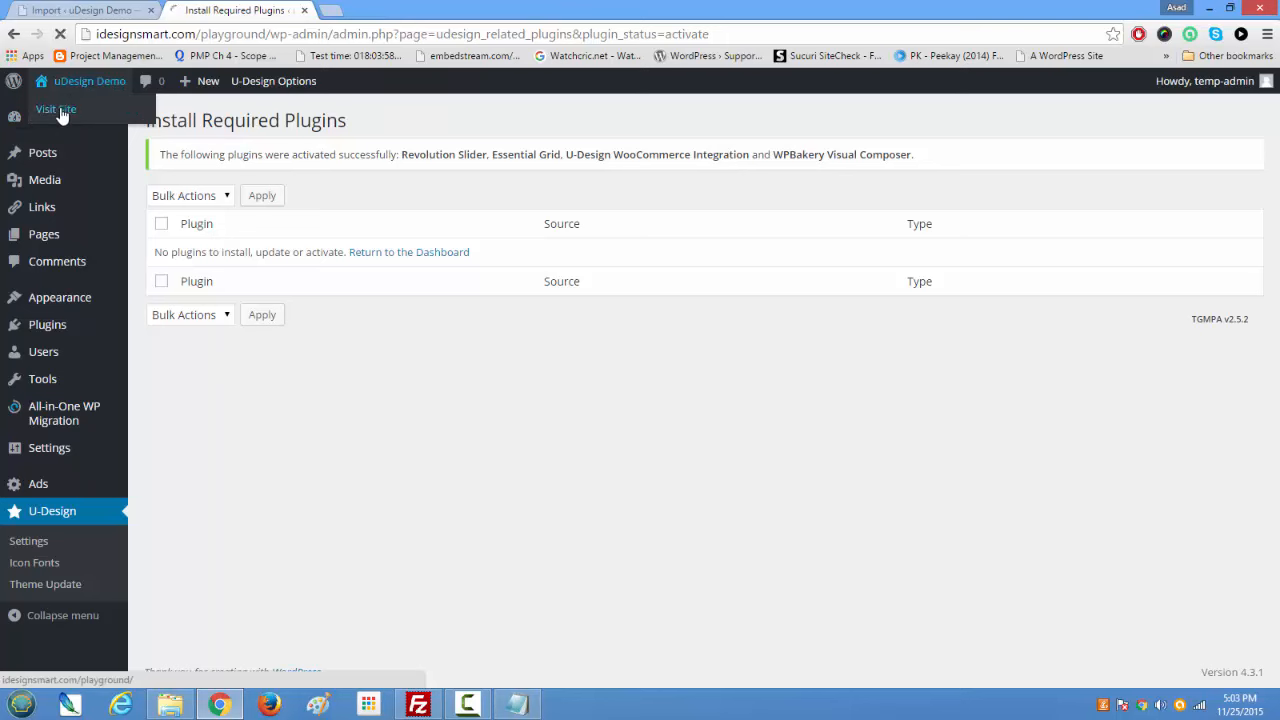
mouse_move(90, 152)
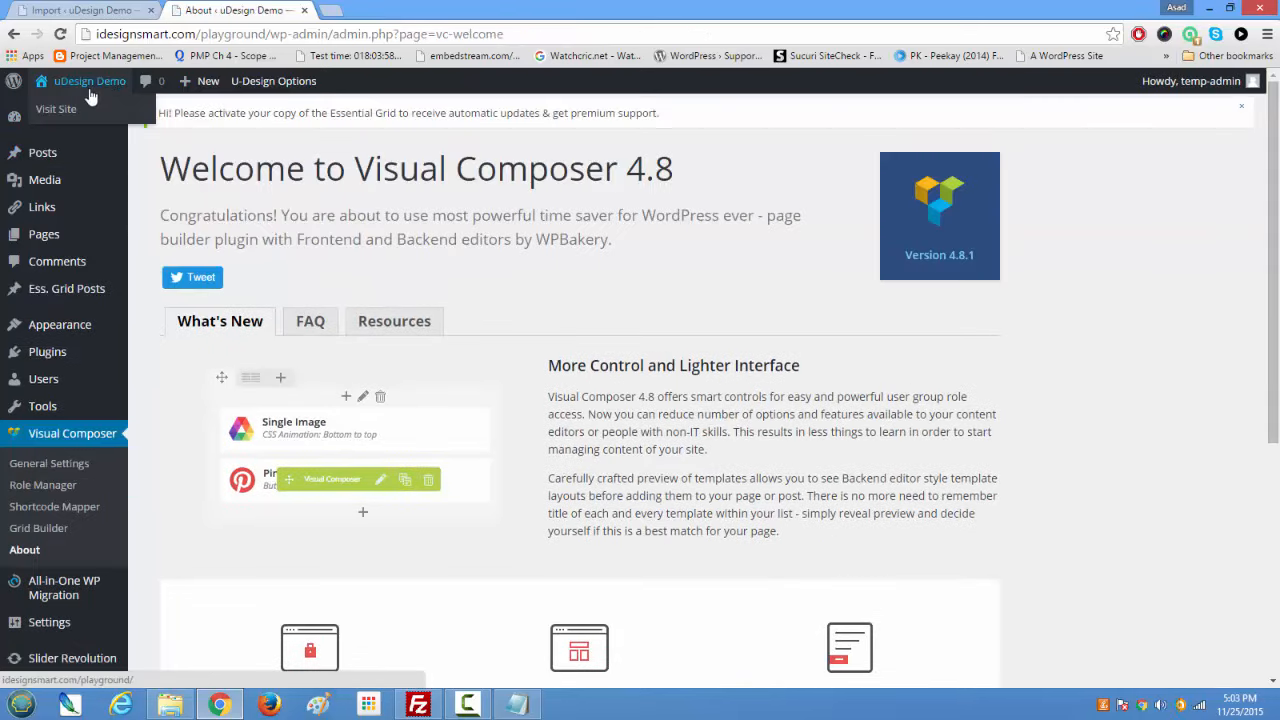
left_click(58, 110)
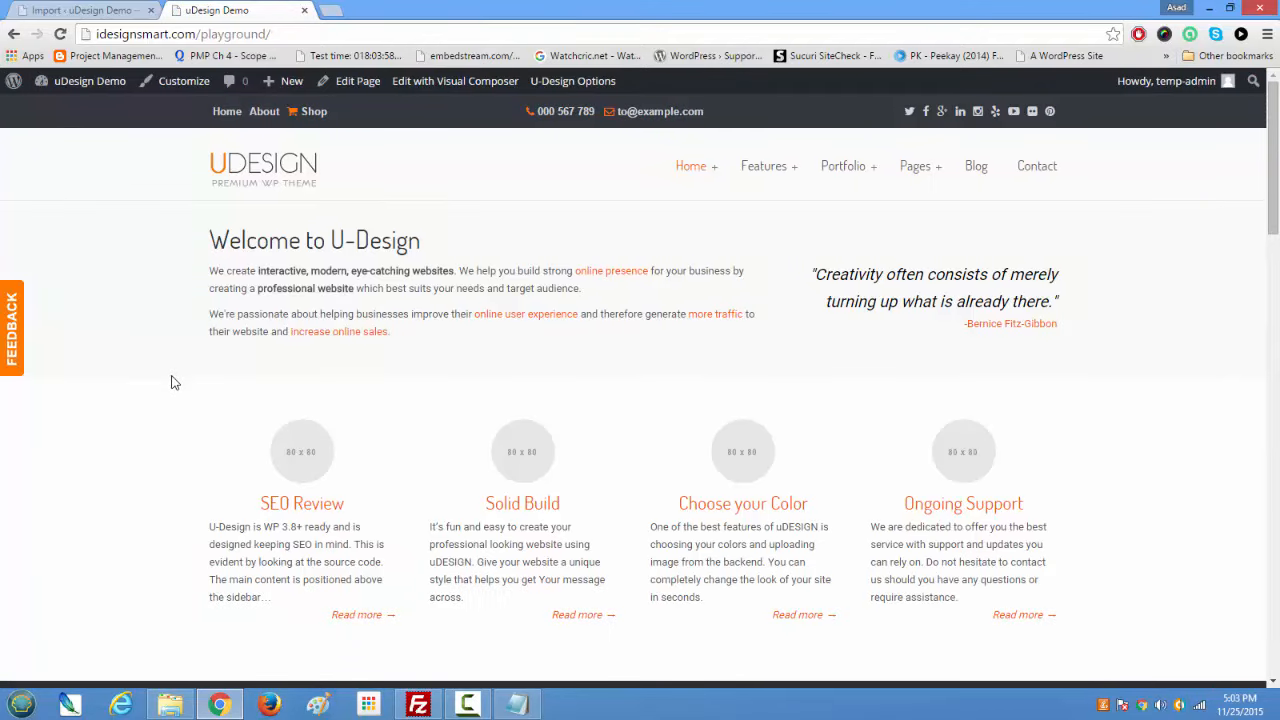
scroll(1252, 370, "down", 4)
scroll(1252, 370, "down", 14)
scroll(1215, 590, "up", 2)
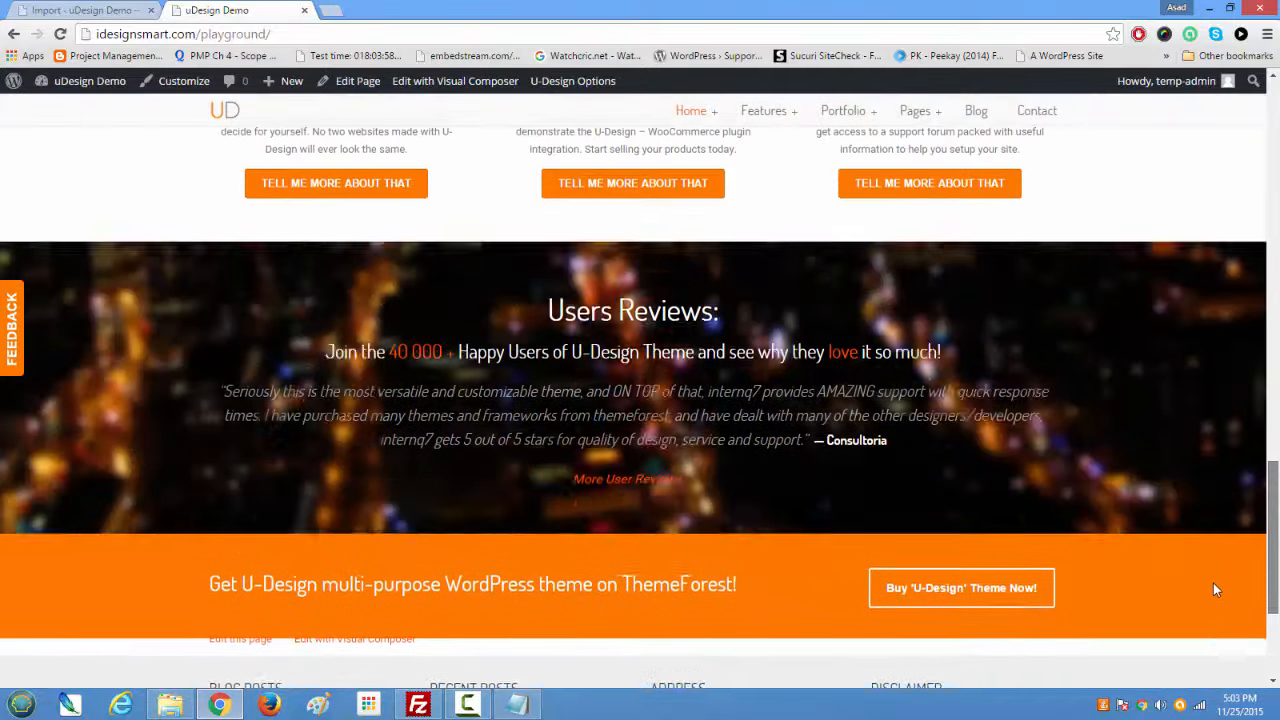
scroll(1211, 640, "down", 3)
scroll(1253, 244, "up", 10)
scroll(1253, 244, "up", 4)
scroll(1197, 357, "down", 15)
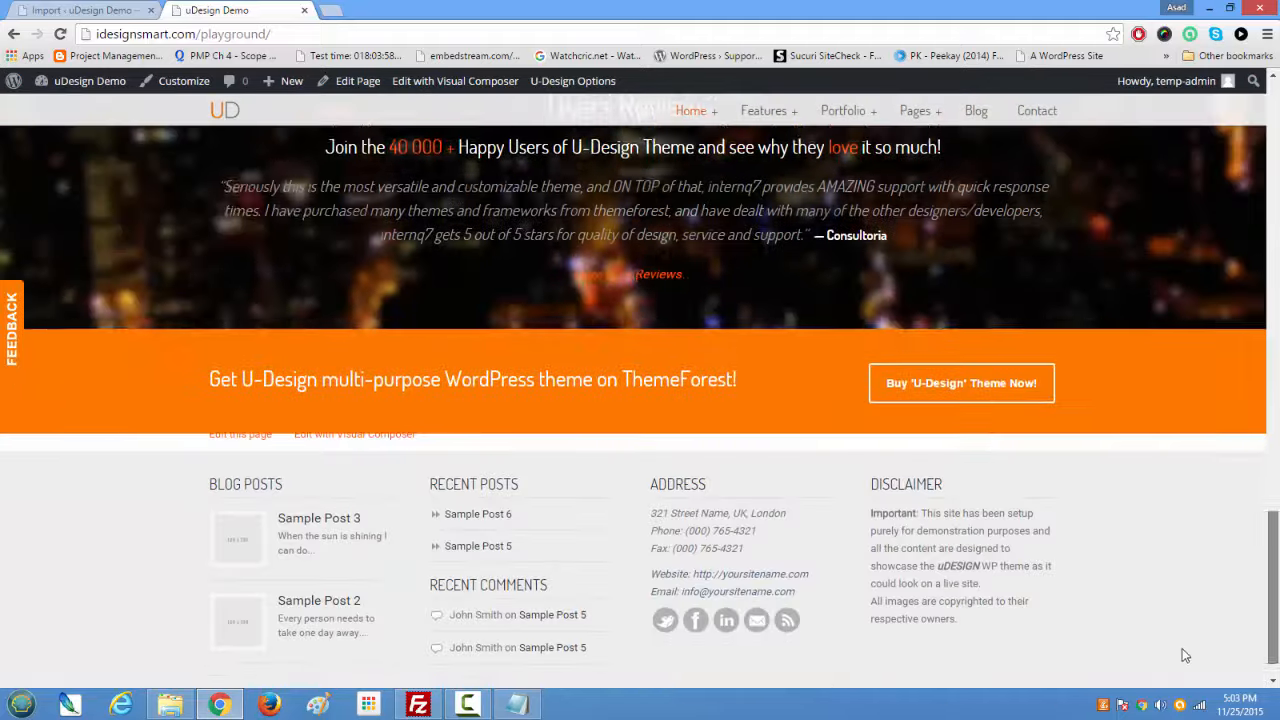
scroll(1182, 648, "up", 15)
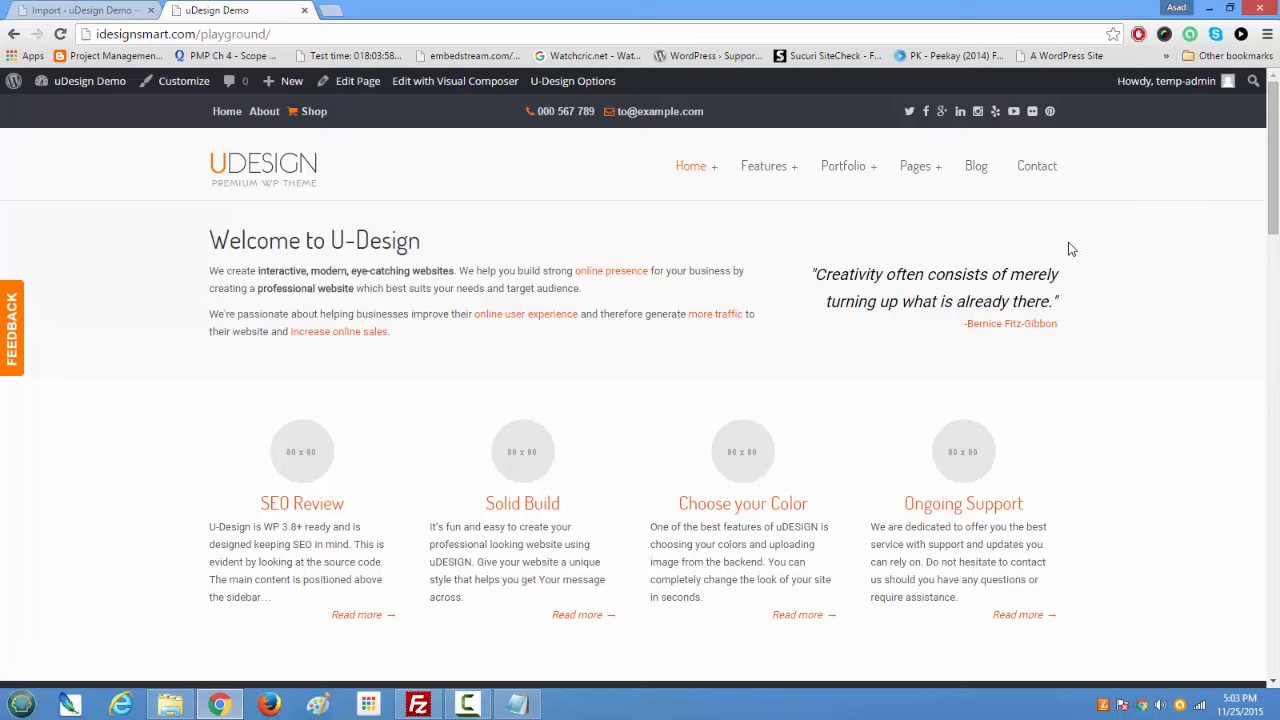
Step: Close the import success message and read the README's remaining instructions on sliders, the temporary password and e-mail fields
left_click(57, 8)
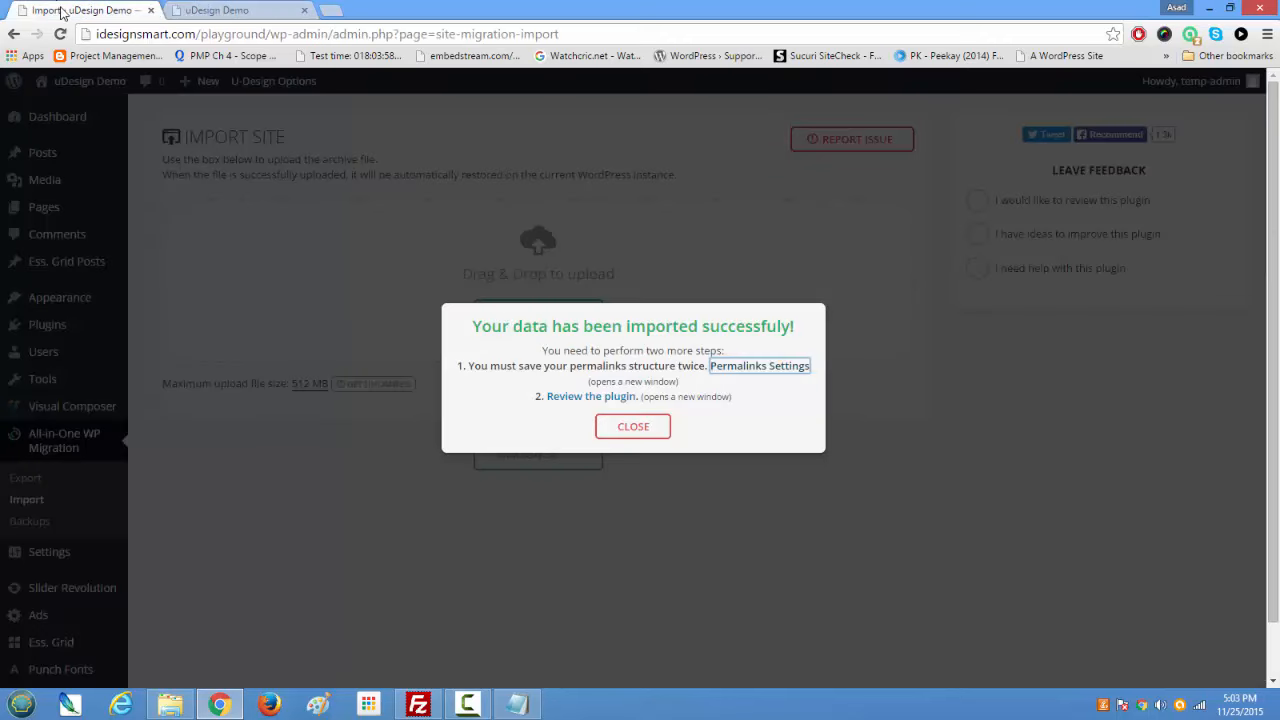
left_click(631, 427)
left_click(528, 706)
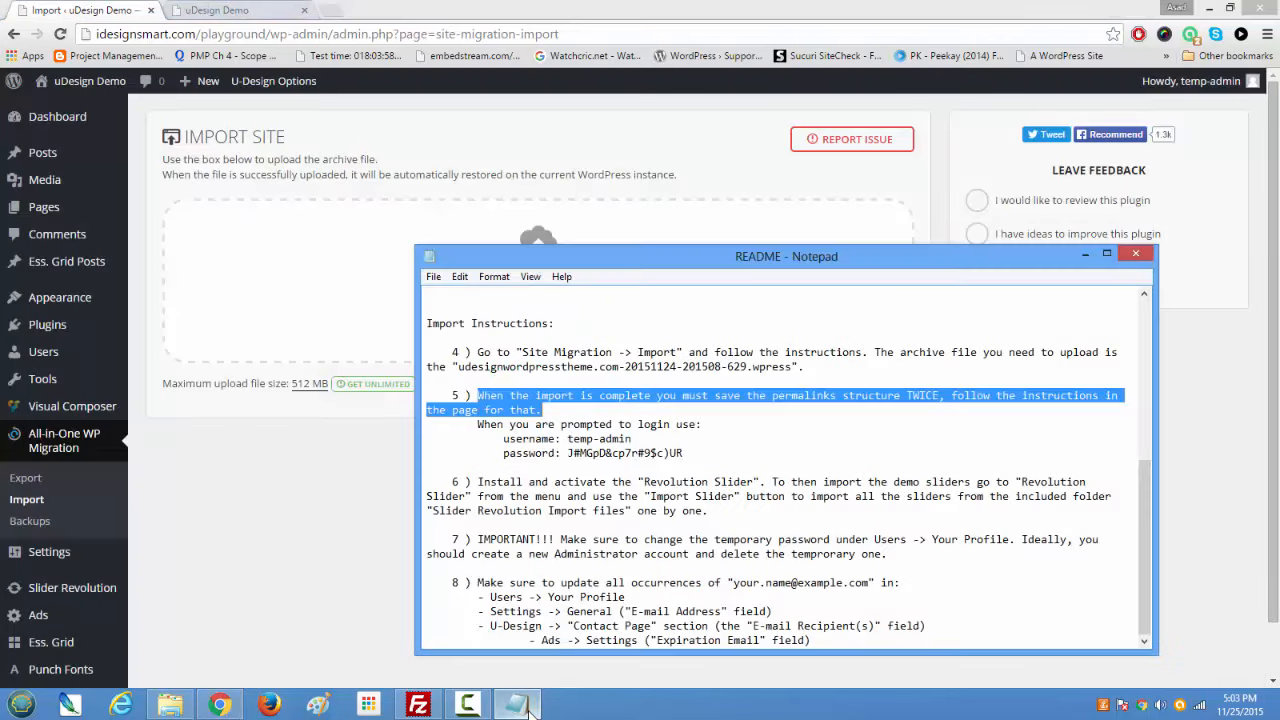
left_click(504, 510)
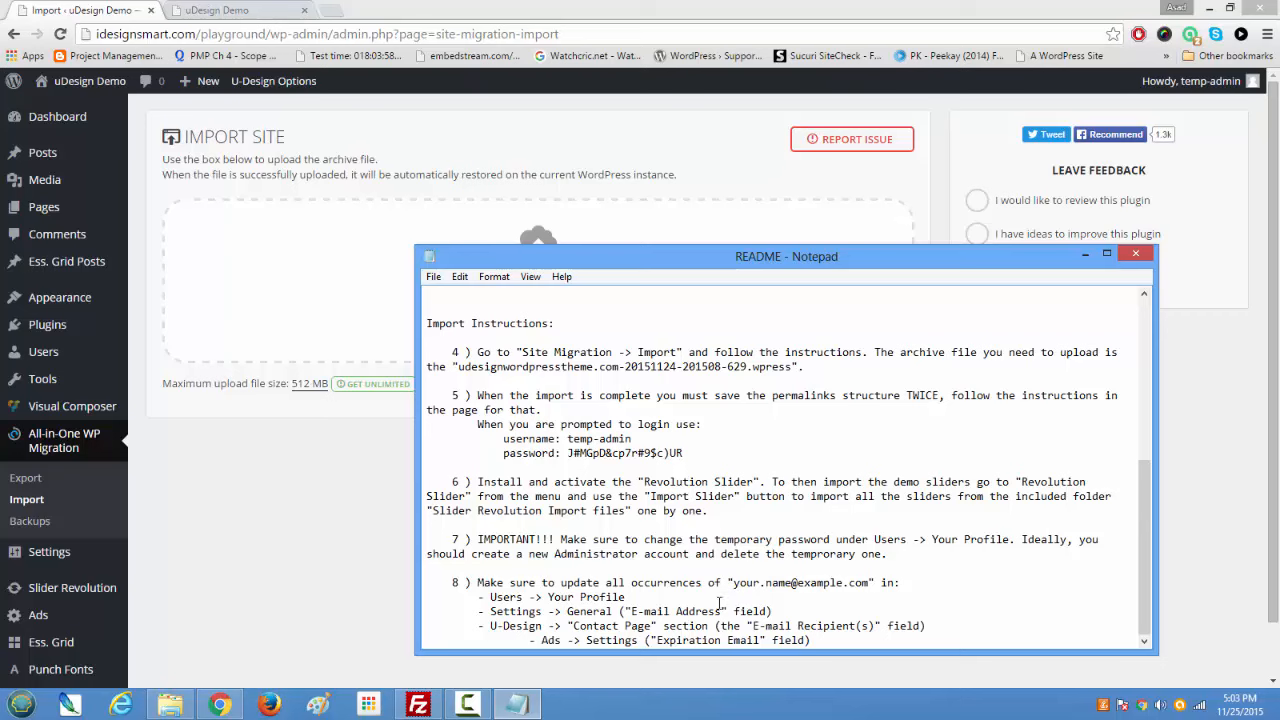
left_click(349, 524)
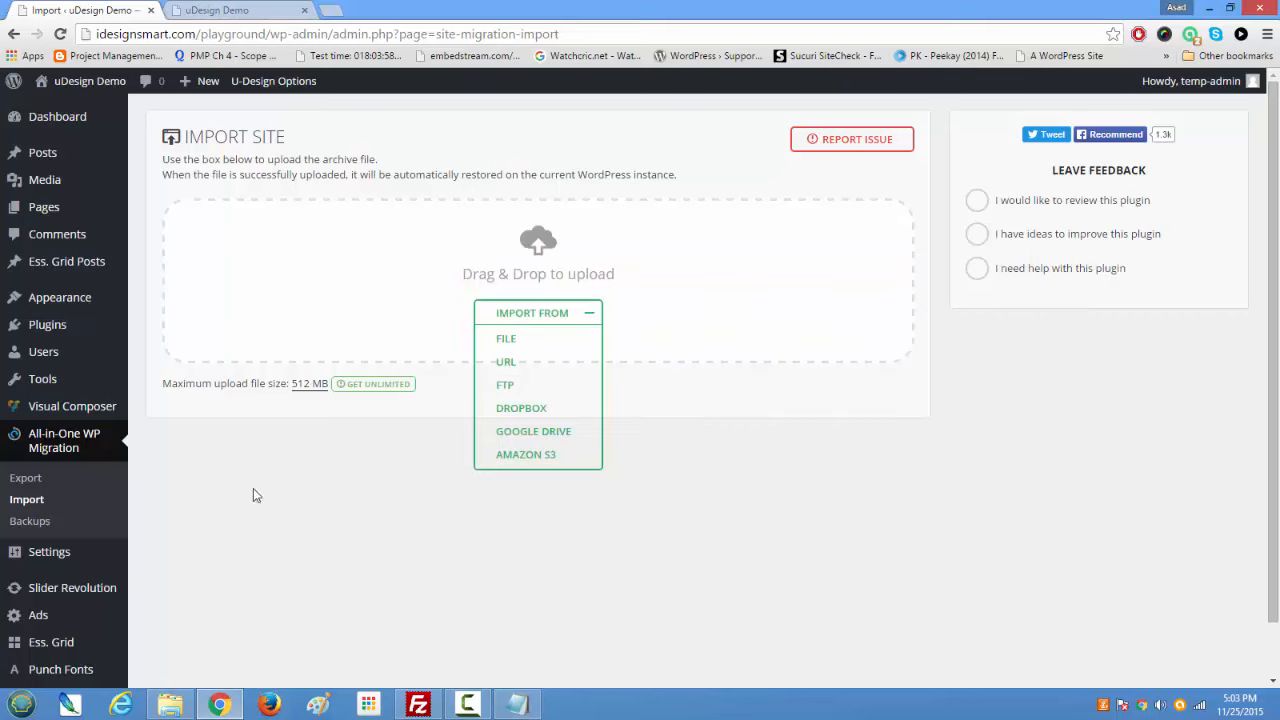
Step: Open the list of all users and look at the temporary administrator account
mouse_move(44, 362)
left_click(150, 356)
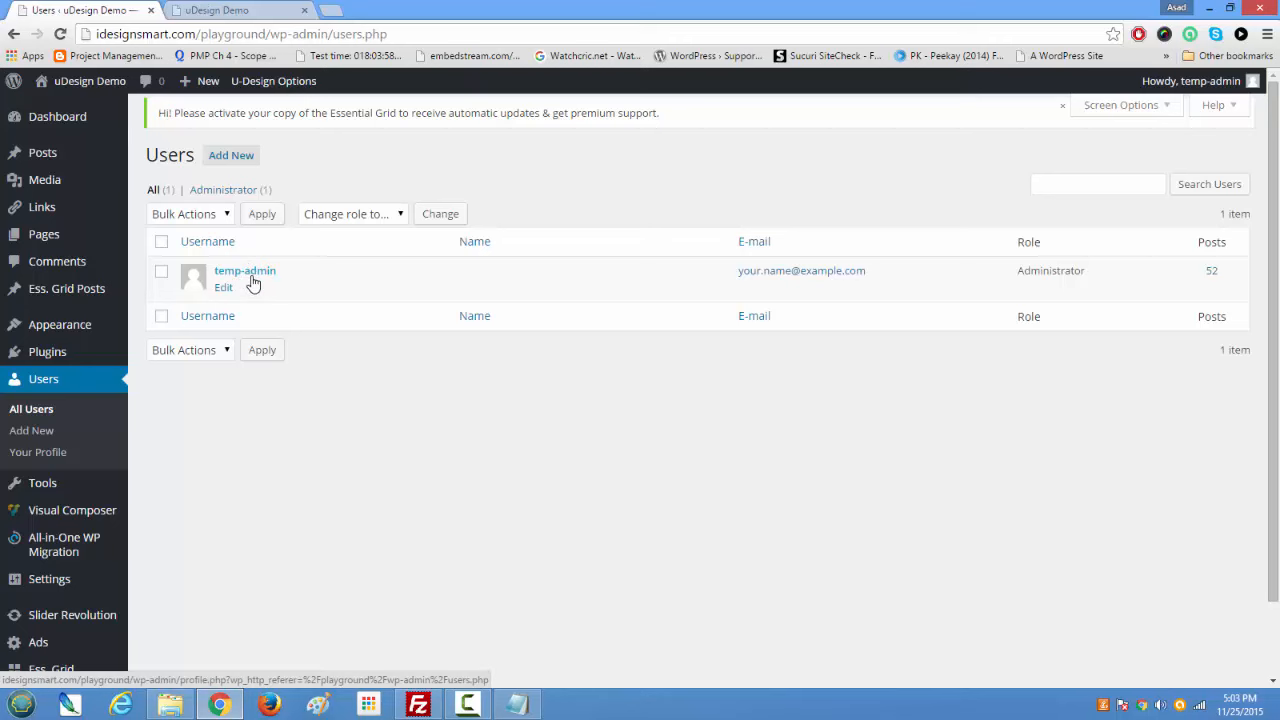
scroll(170, 405, "down", 2)
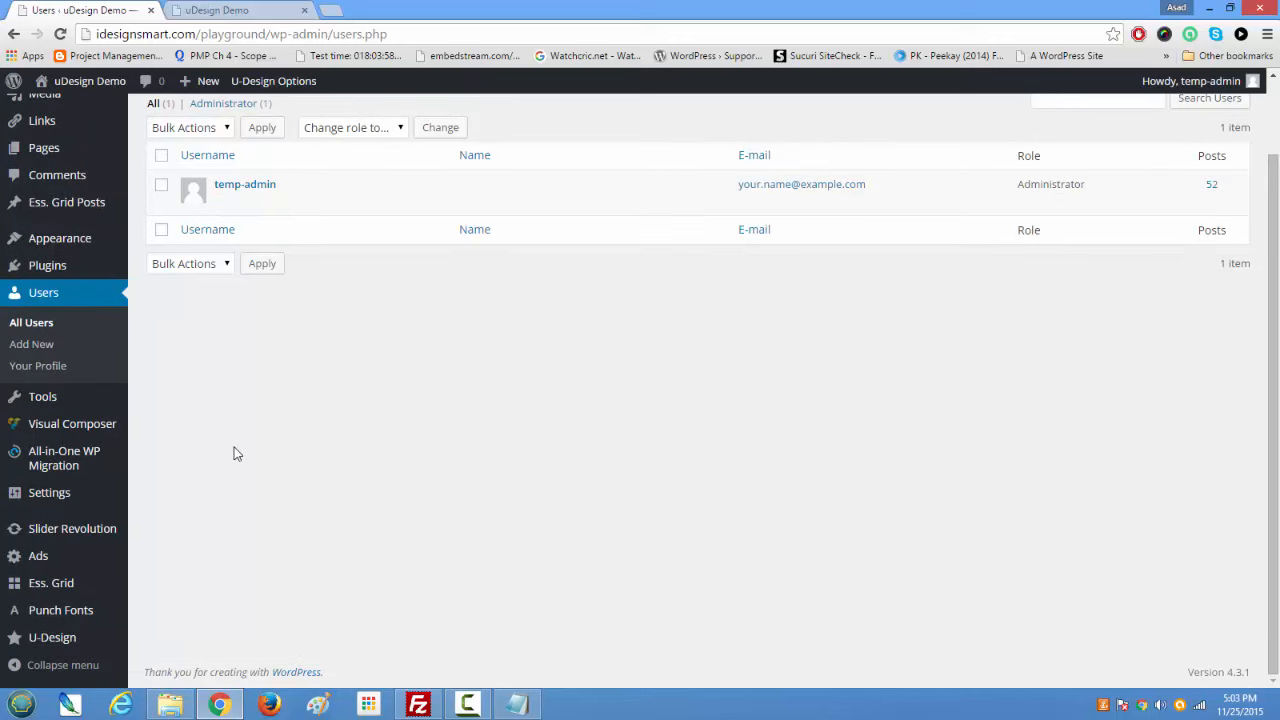
Step: Look through the Slider Revolution Import files folder inside uDesign-Demo-Content
mouse_move(90, 535)
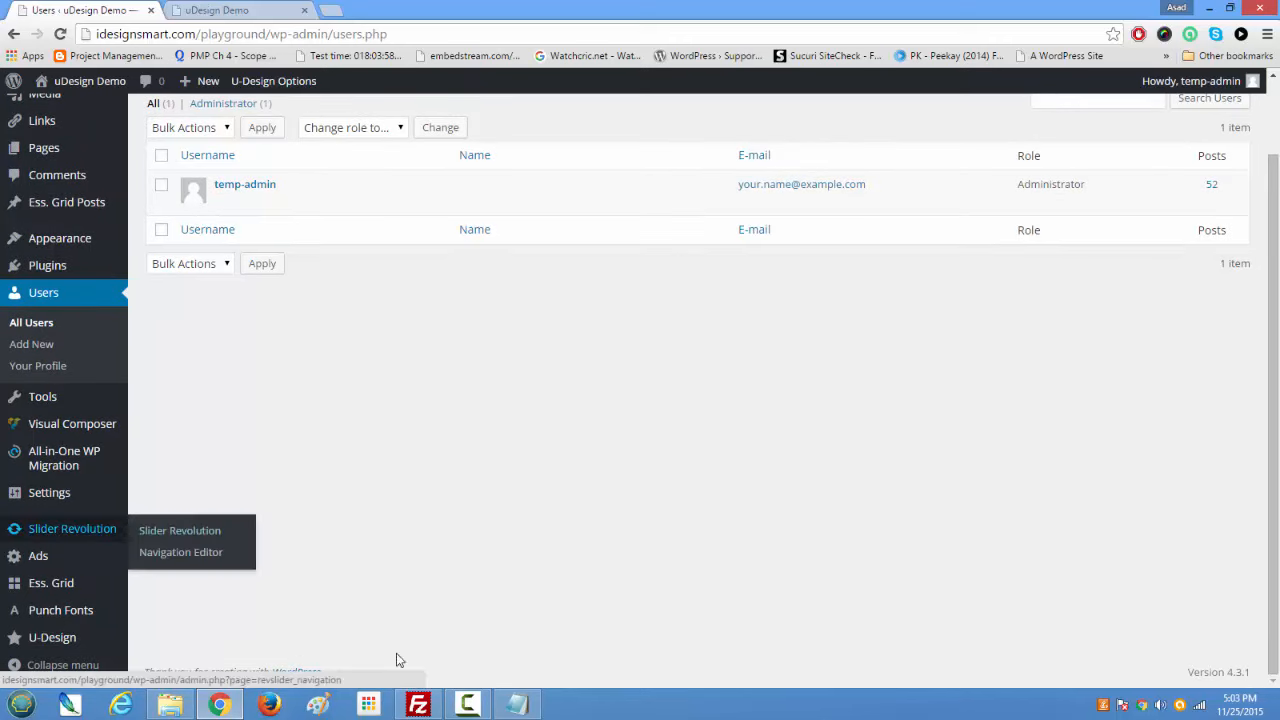
left_click(170, 705)
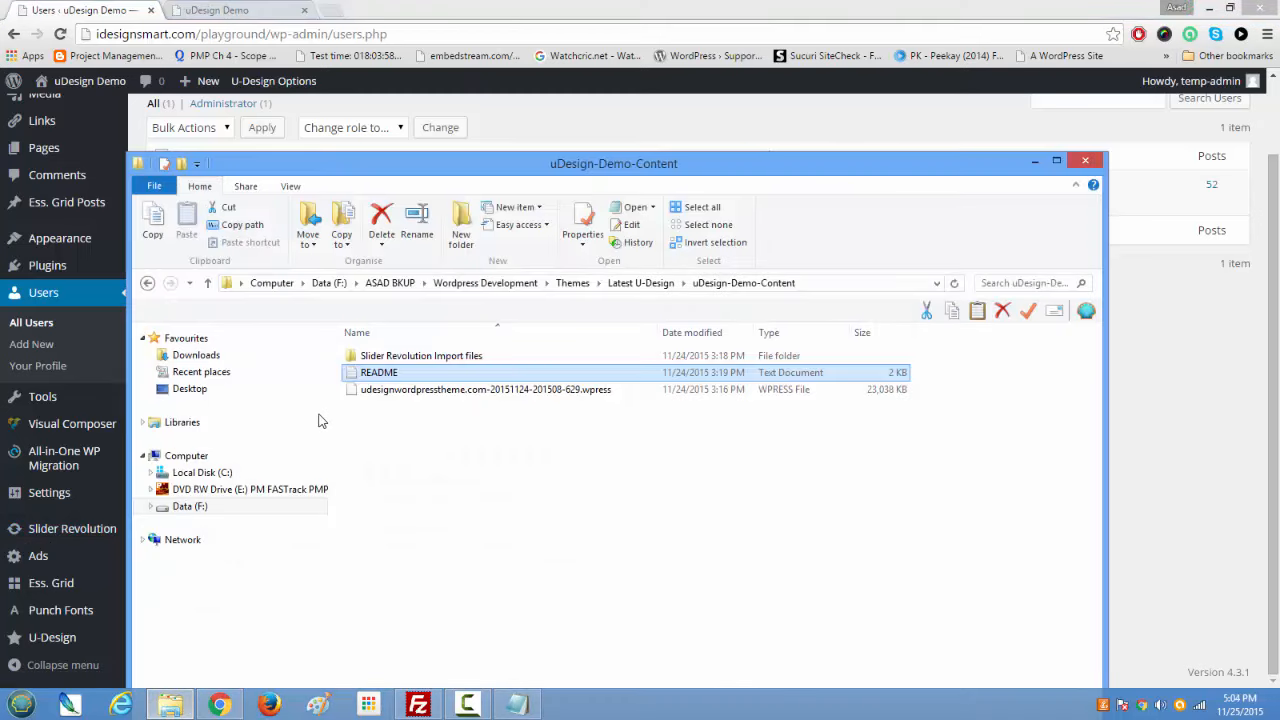
double_click(400, 356)
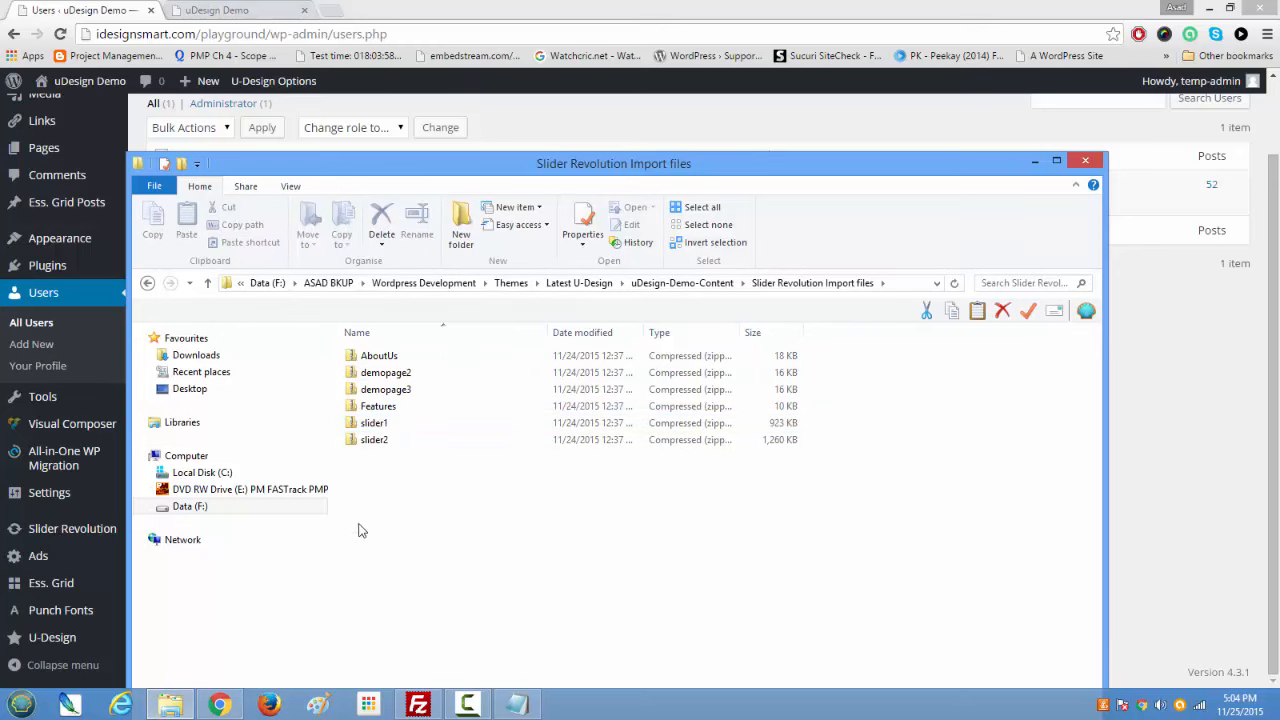
Step: Import slider1.zip from the Slider Revolution Import files folder into Slider Revolution, keeping the default import options
left_click(96, 533)
left_click(101, 526)
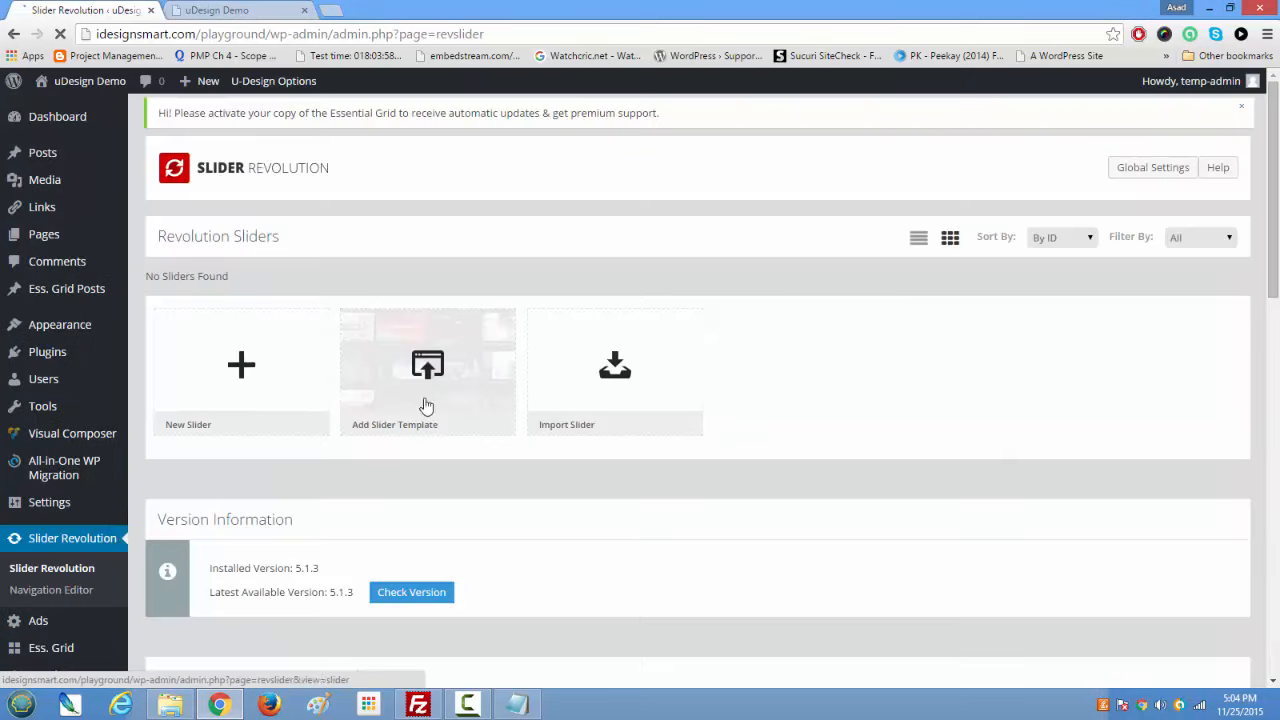
left_click(545, 381)
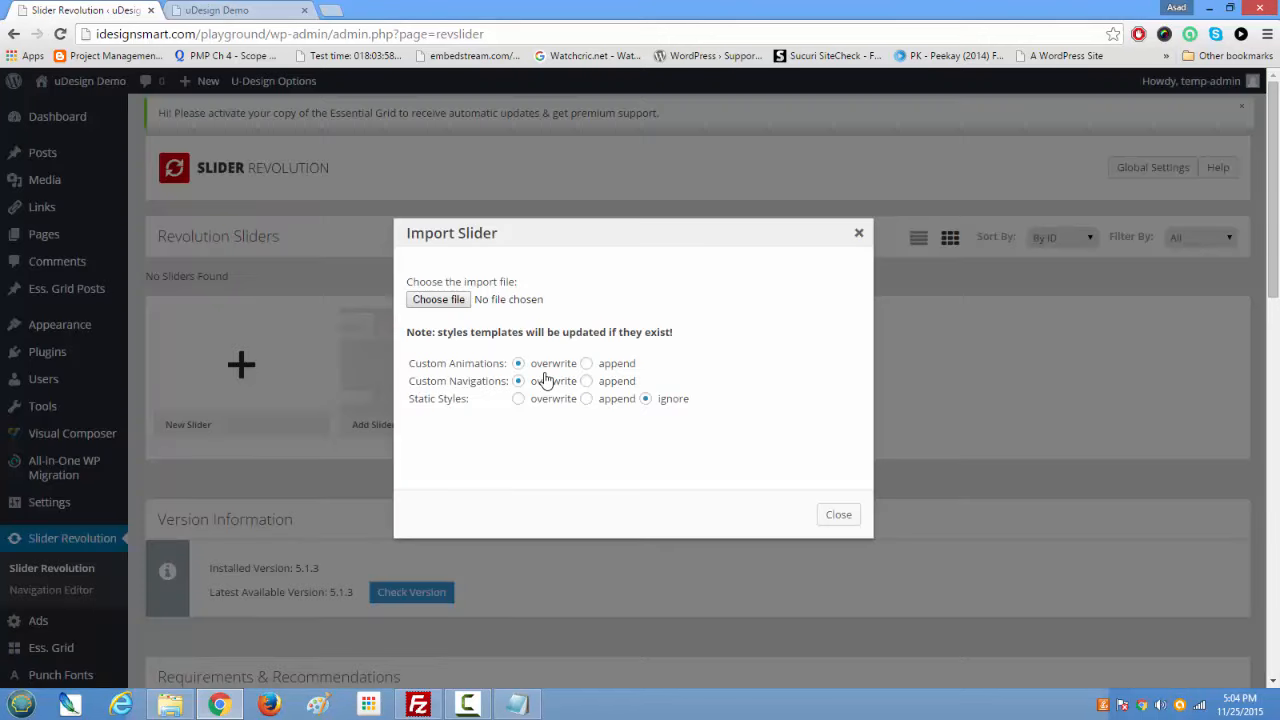
left_click(451, 307)
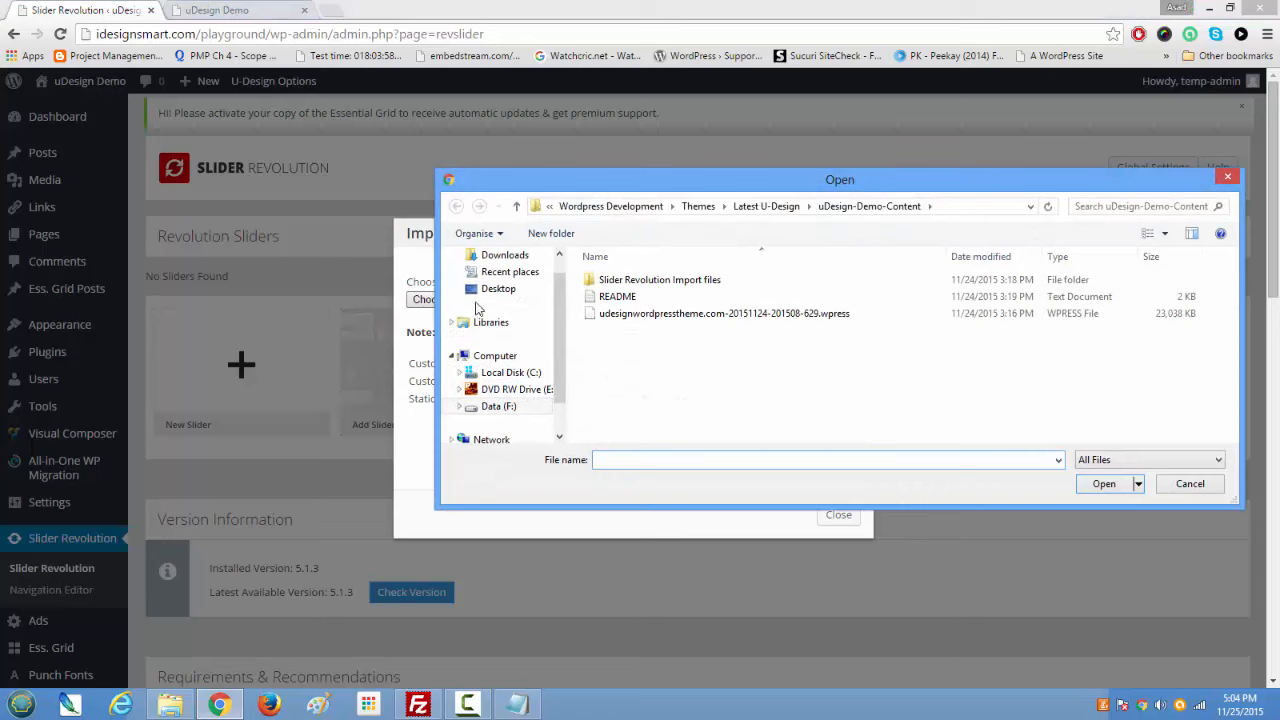
double_click(660, 288)
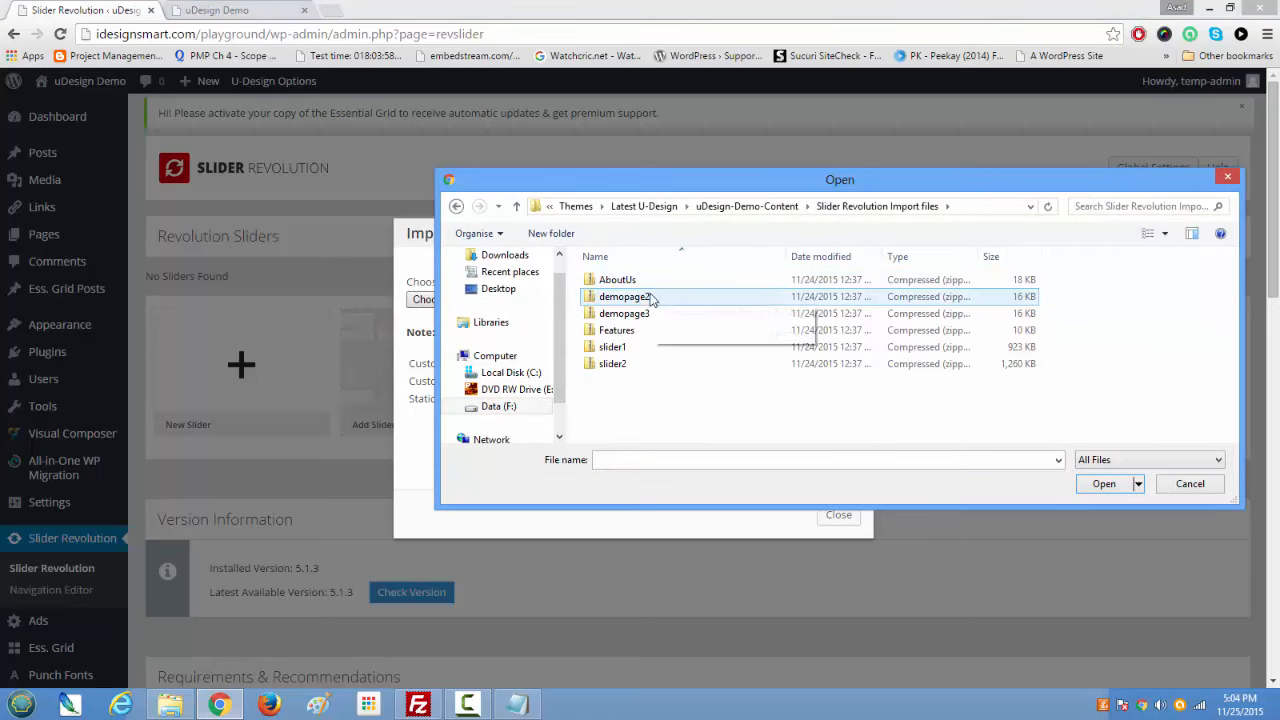
double_click(613, 366)
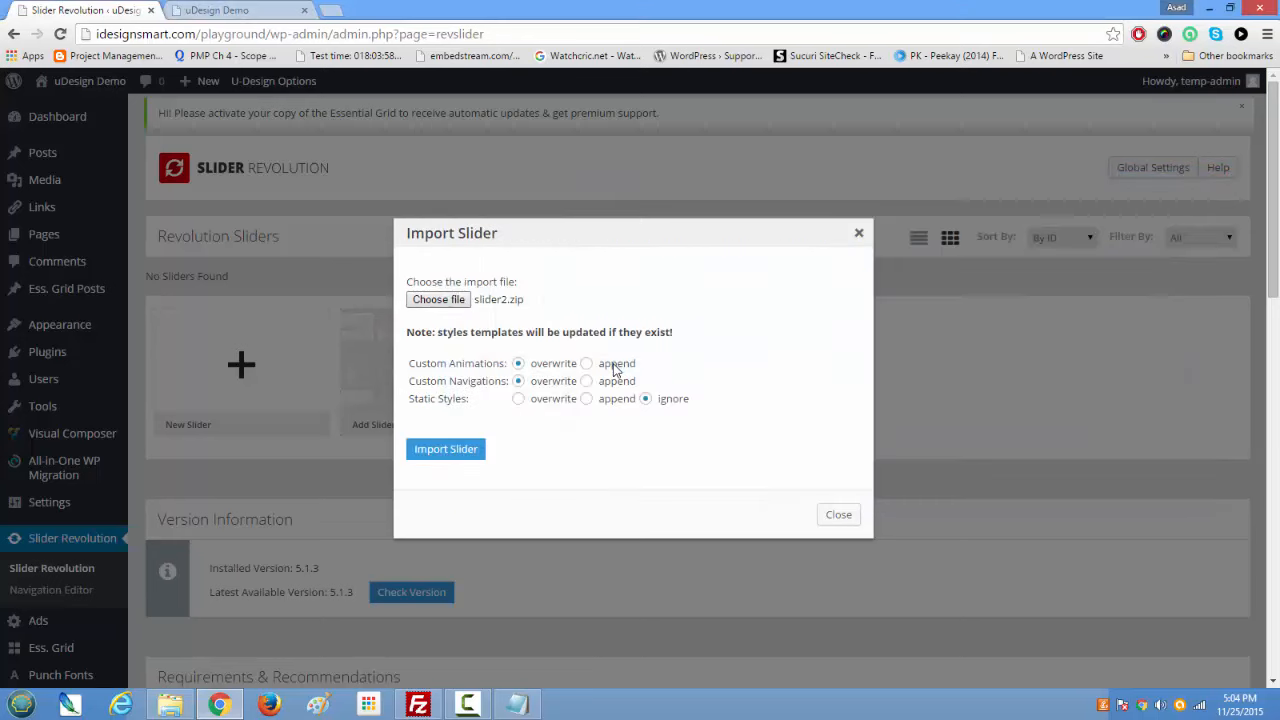
left_click(457, 300)
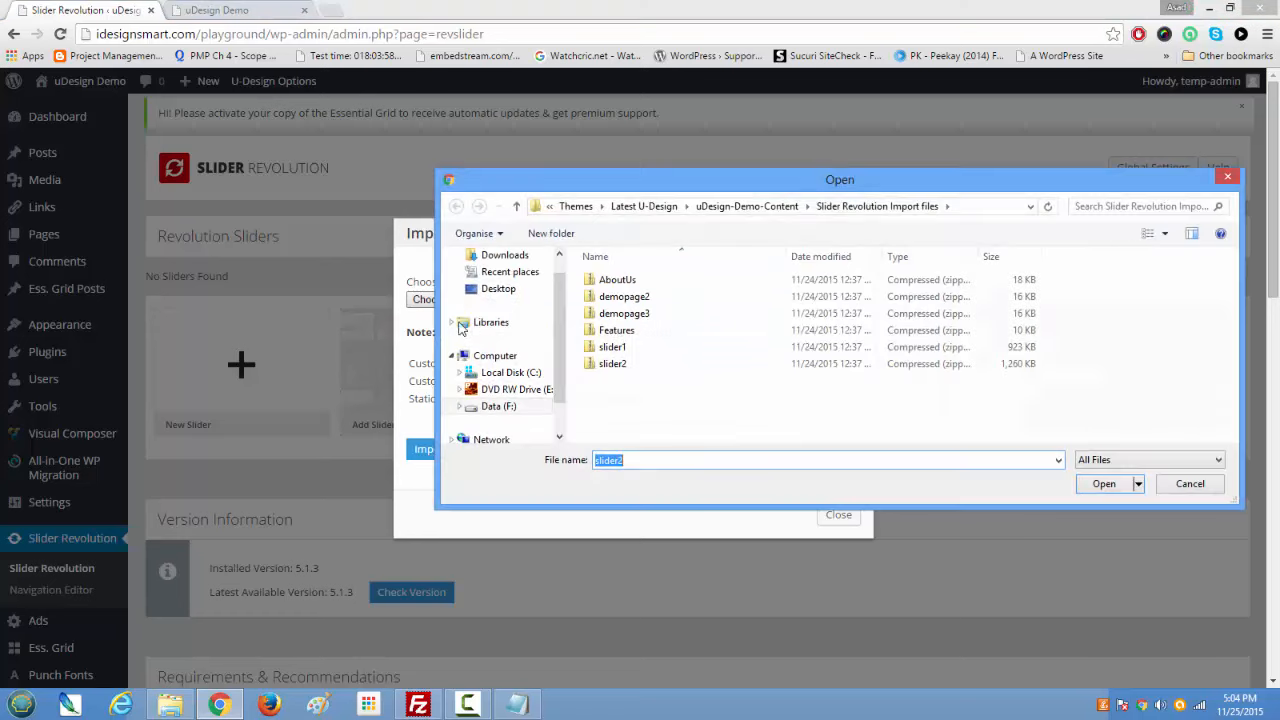
double_click(614, 348)
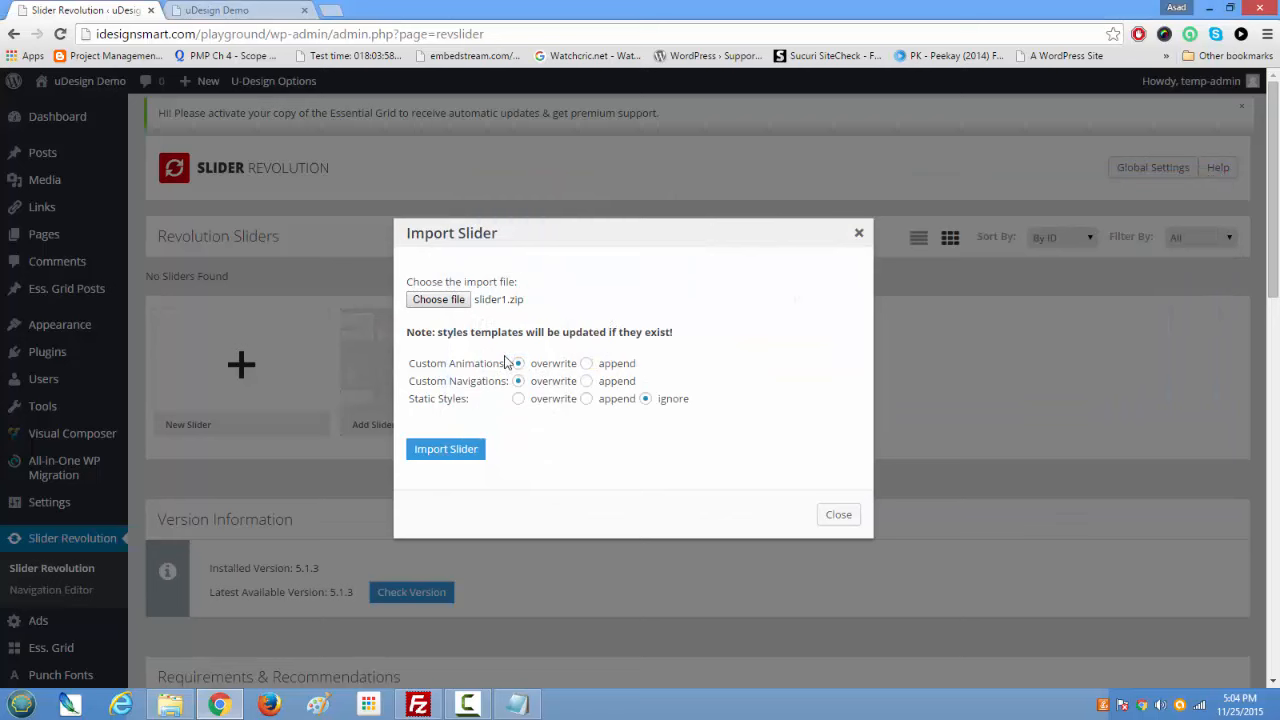
left_click(455, 450)
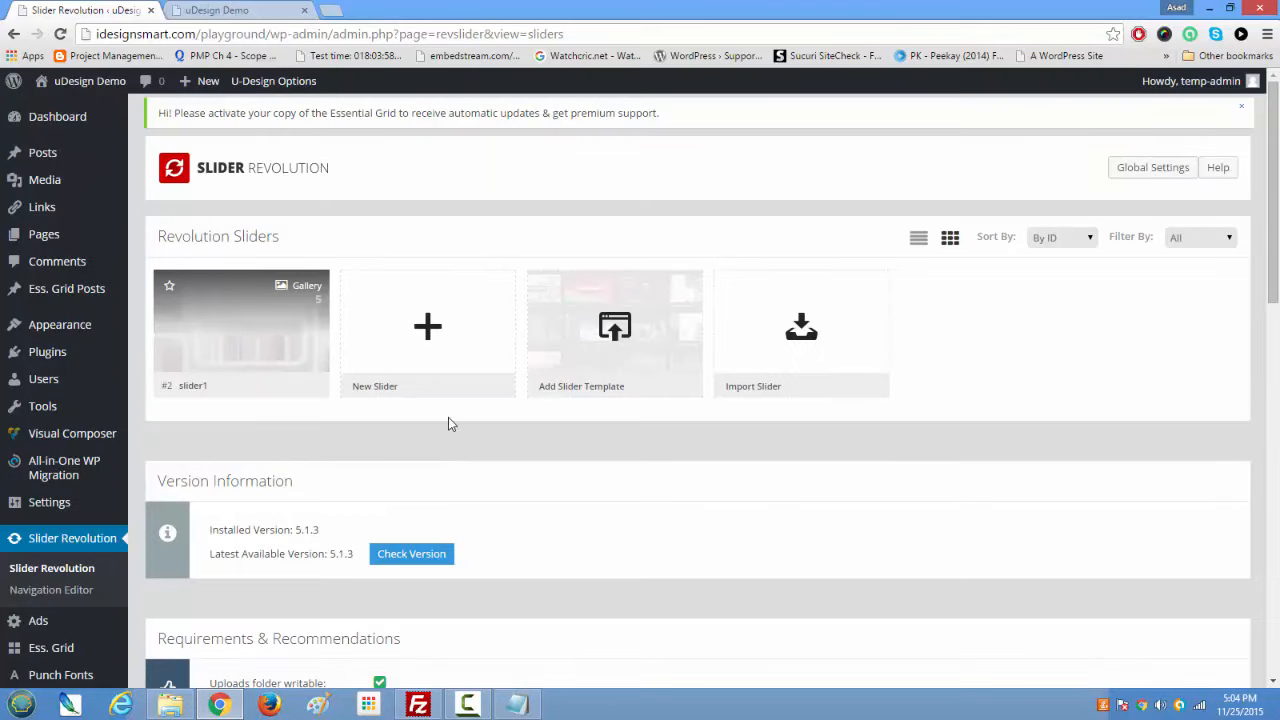
Step: Reload the uDesign Demo home page and look over the imported slider's slides and the page sections below it
left_click(210, 8)
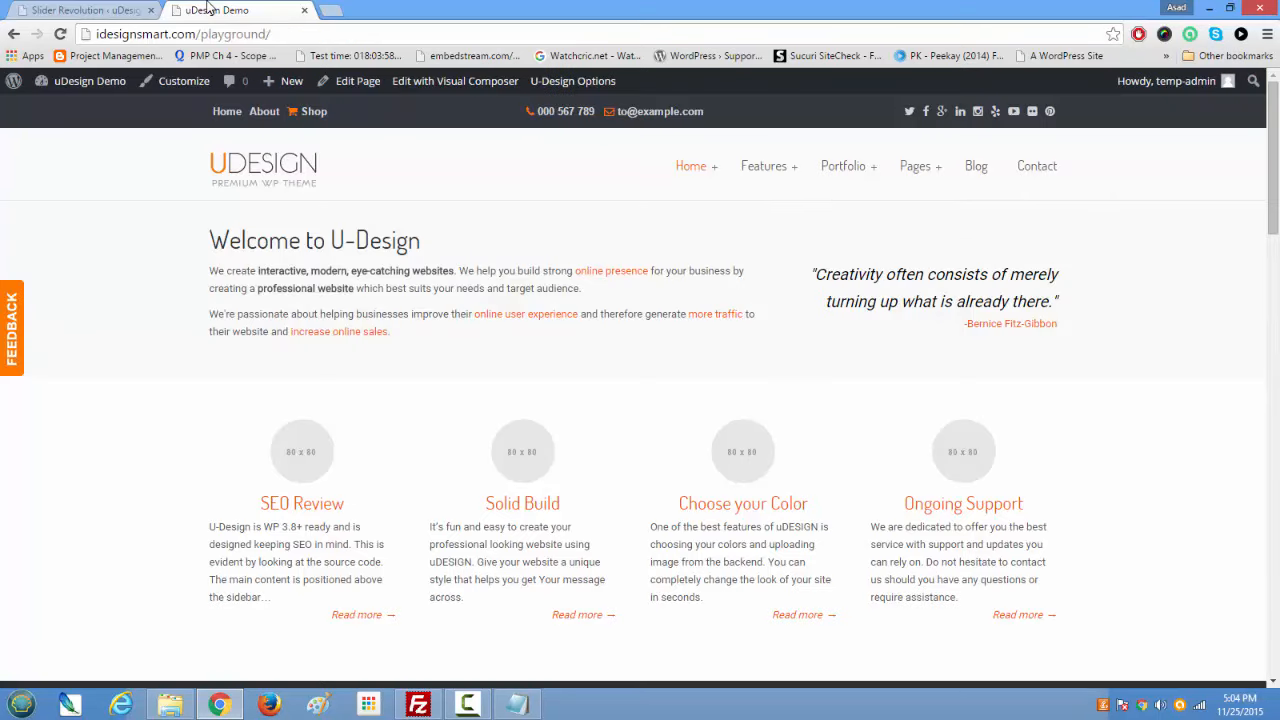
left_click(60, 34)
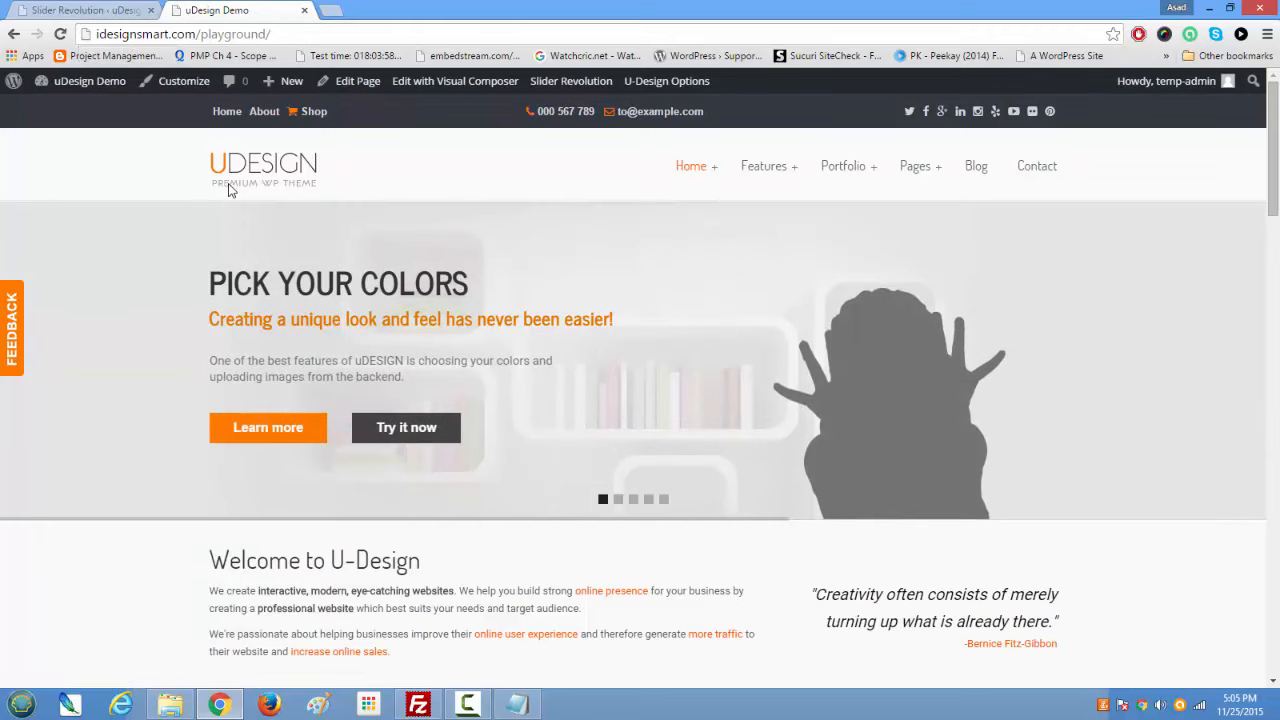
left_click(618, 500)
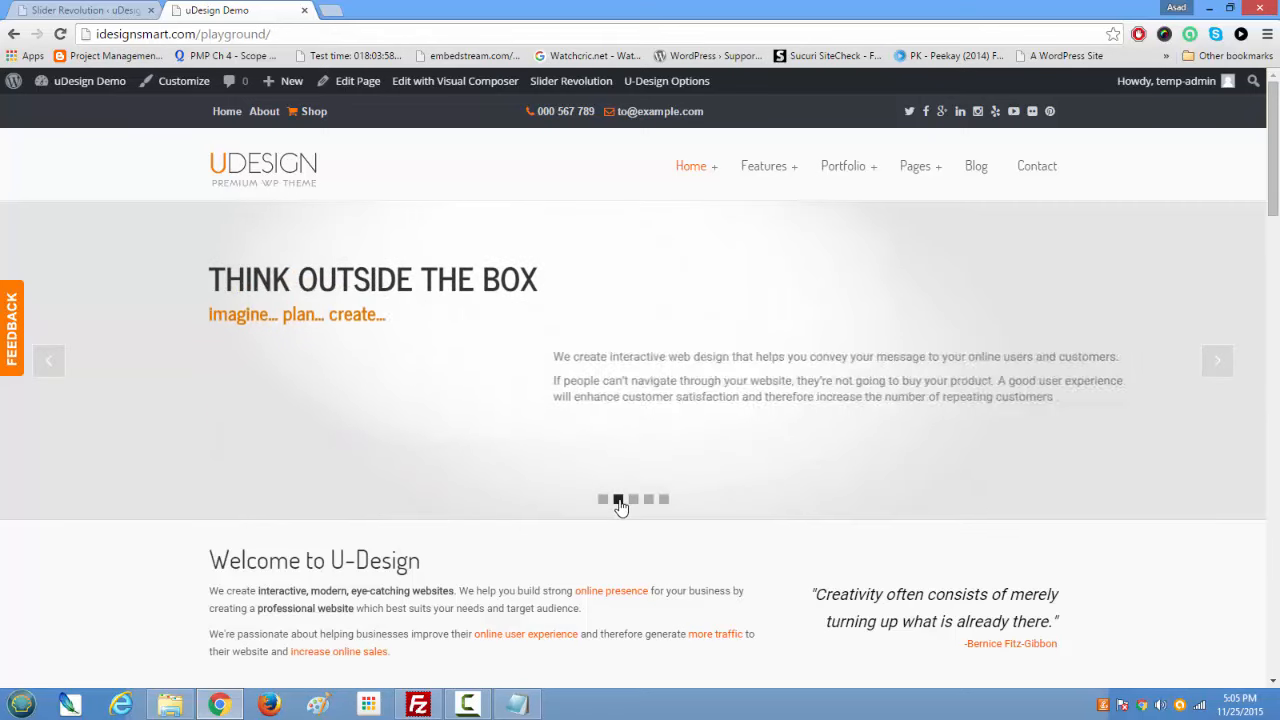
scroll(397, 518, "down", 10)
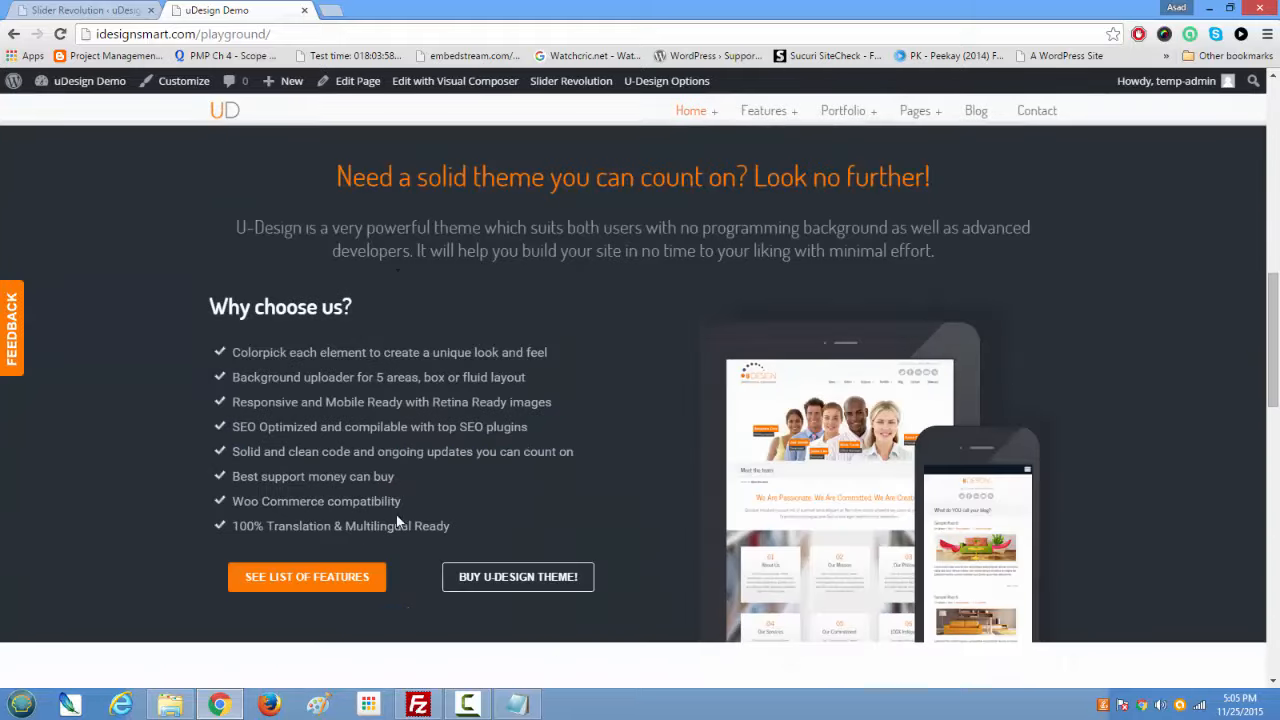
scroll(397, 518, "down", 6)
scroll(397, 521, "up", 15)
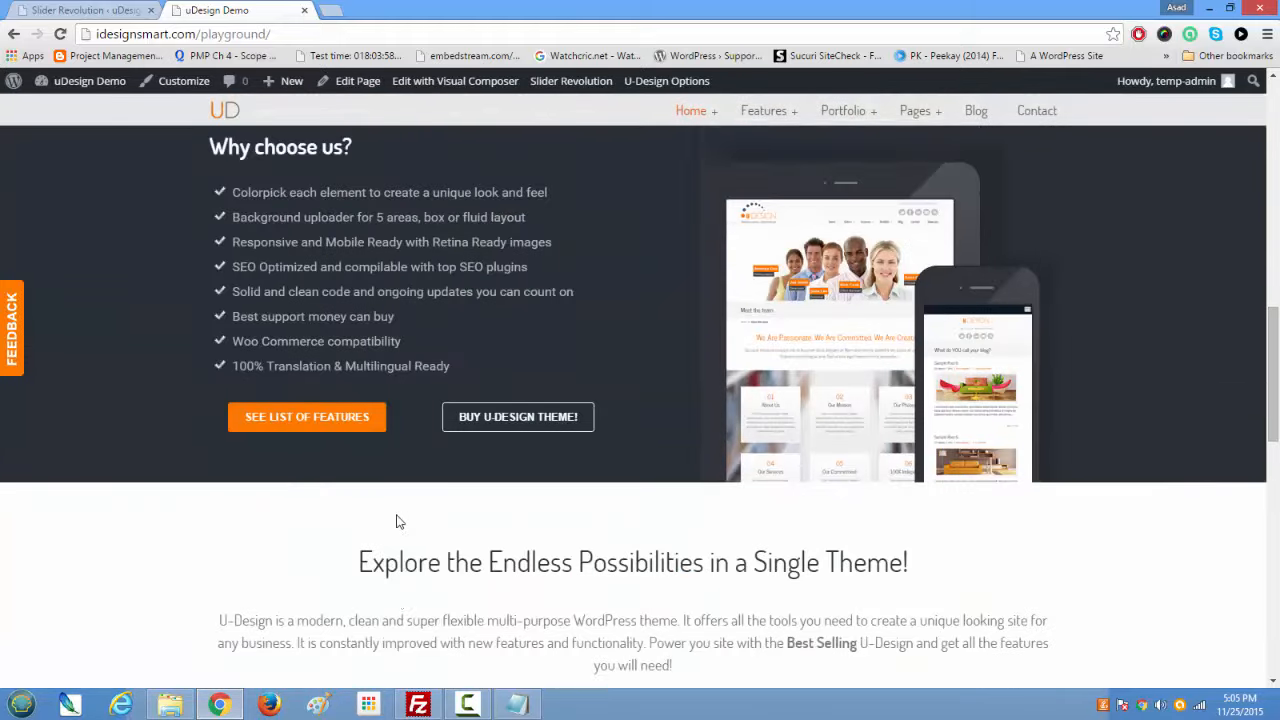
scroll(397, 515, "down", 2)
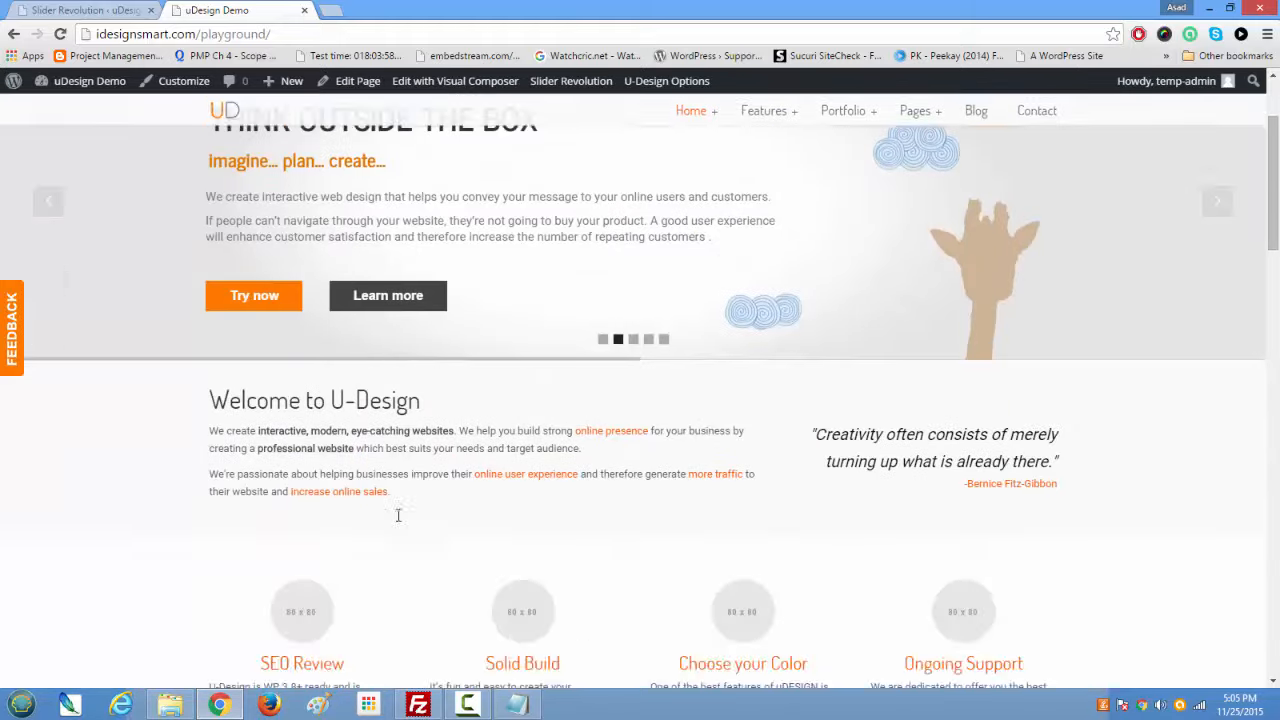
scroll(405, 525, "up", 2)
scroll(415, 538, "down", 4)
scroll(419, 545, "down", 5)
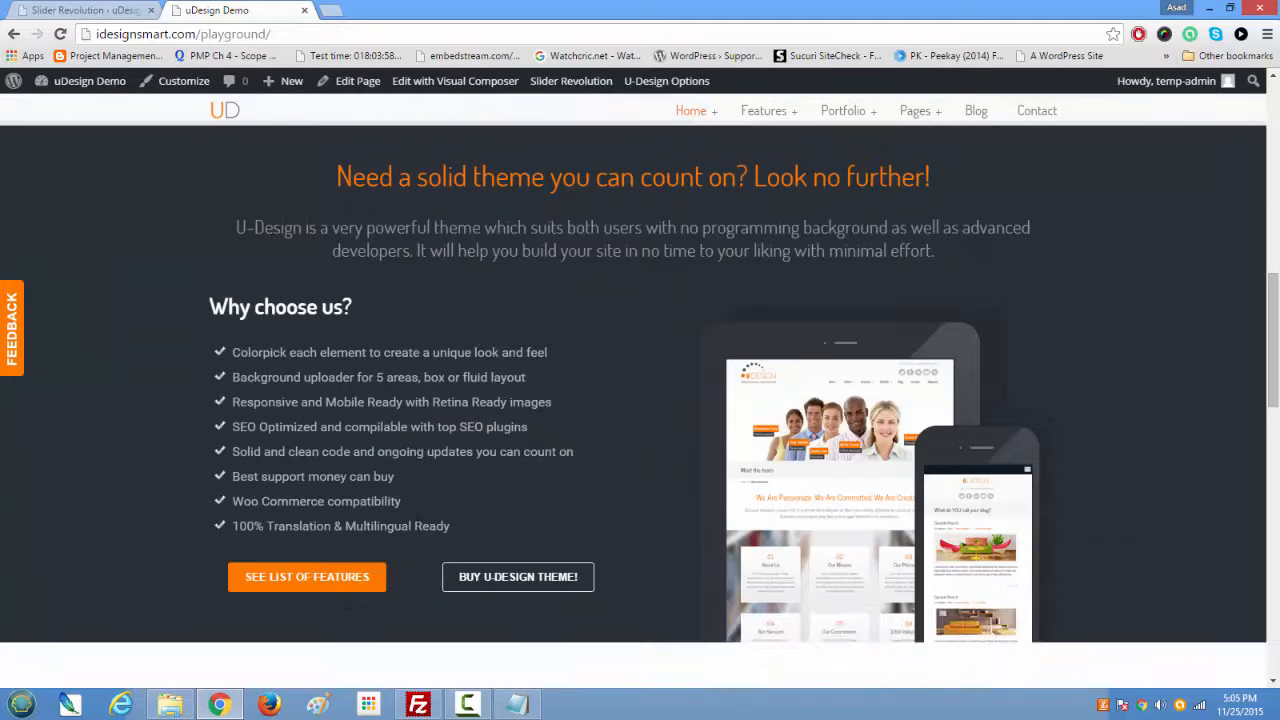
scroll(419, 530, "up", 5)
scroll(415, 508, "up", 5)
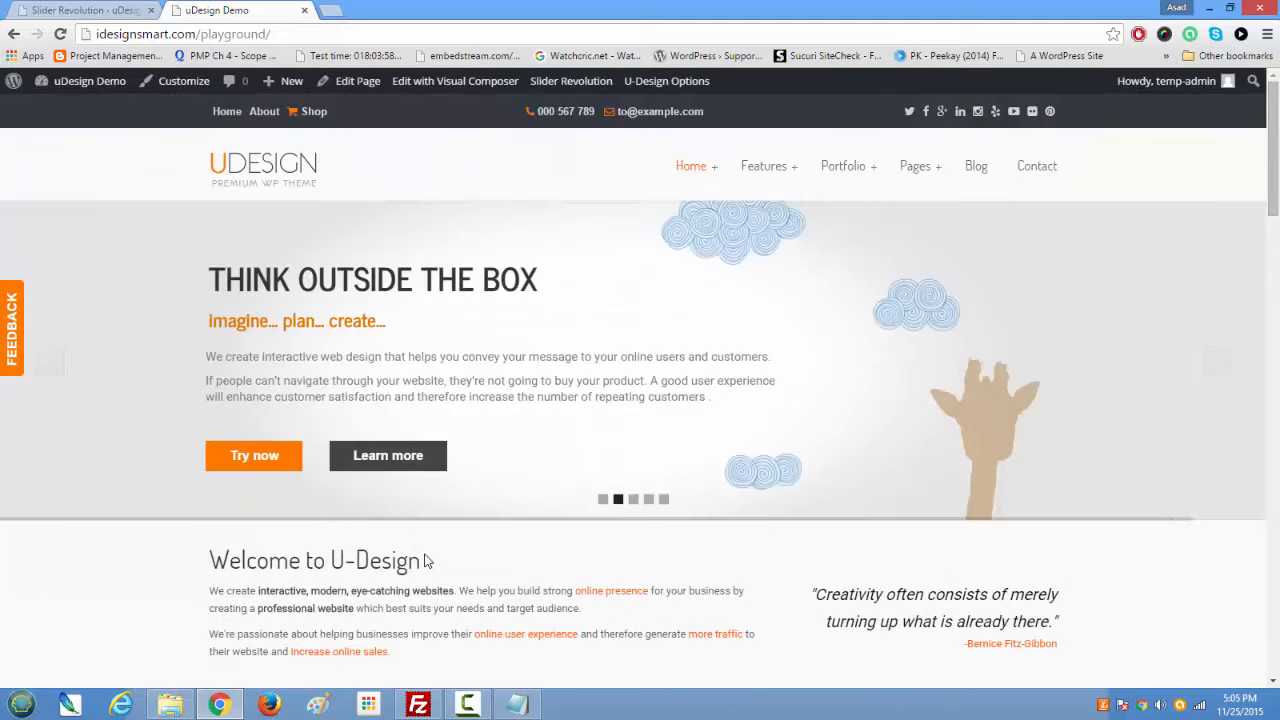
key("F5")
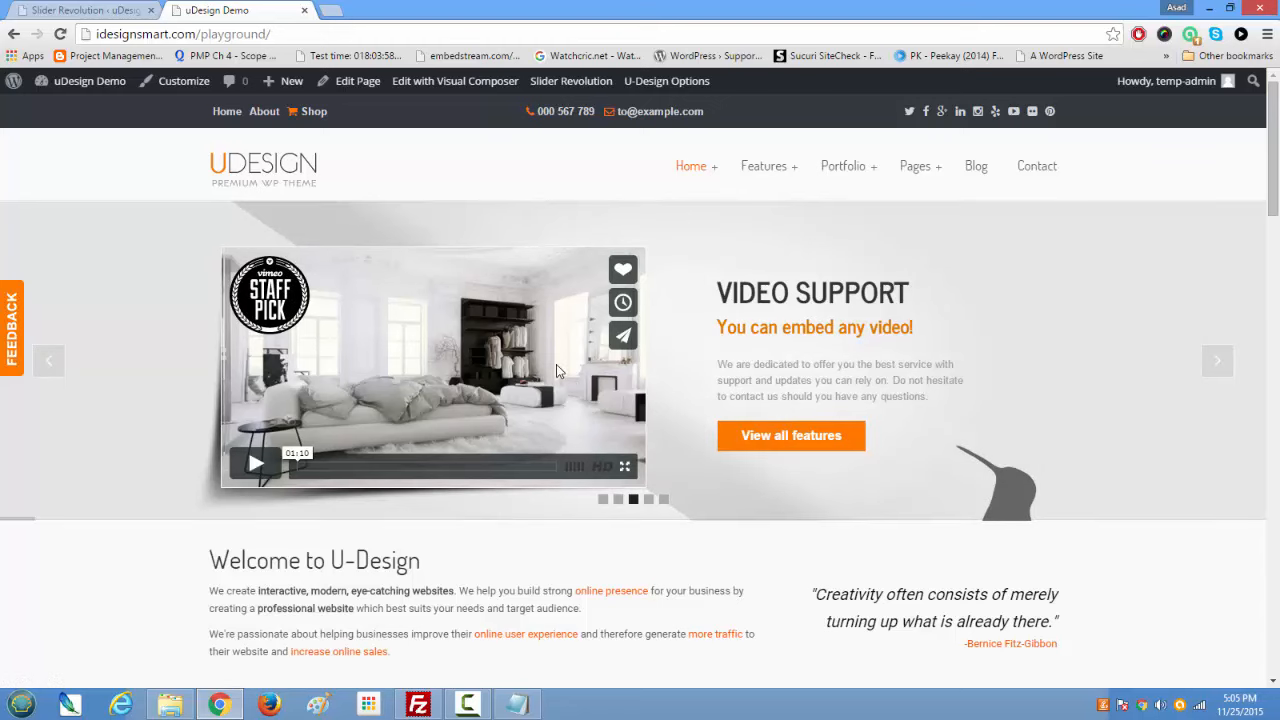
Step: Return to the Slider Revolution overview and open slider1 in the slide editor
left_click(97, 10)
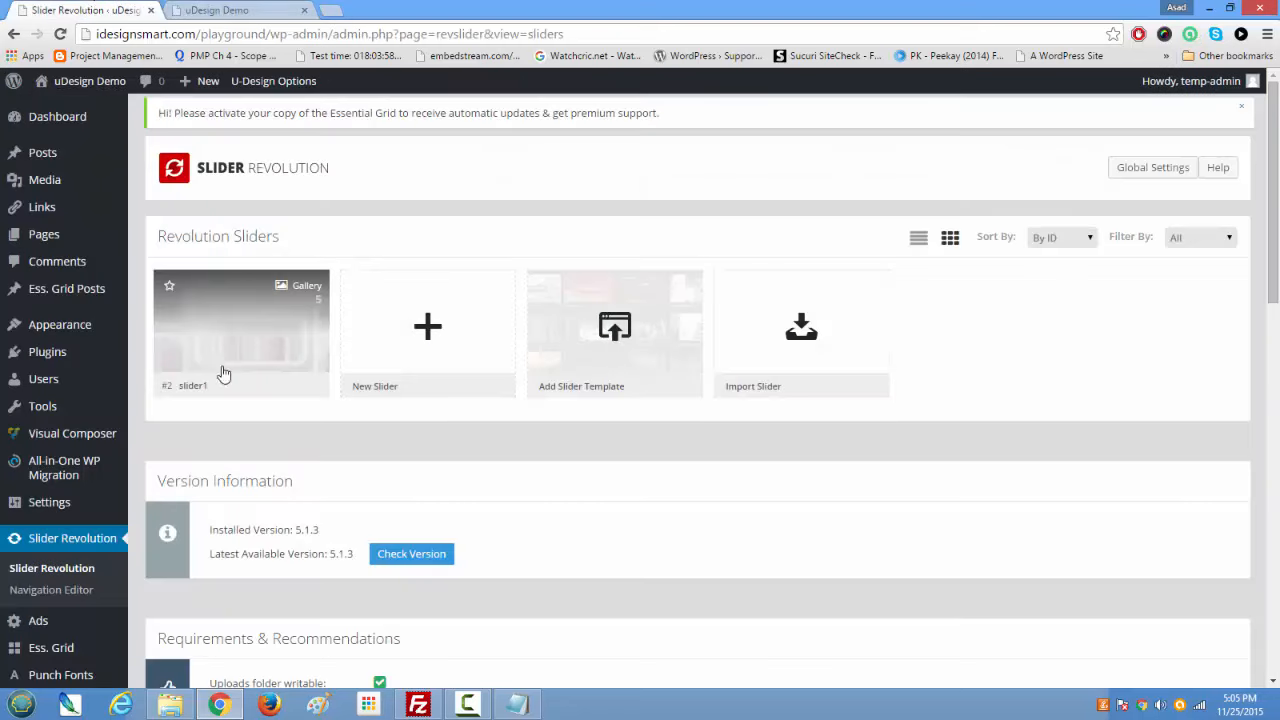
scroll(234, 386, "down", 7)
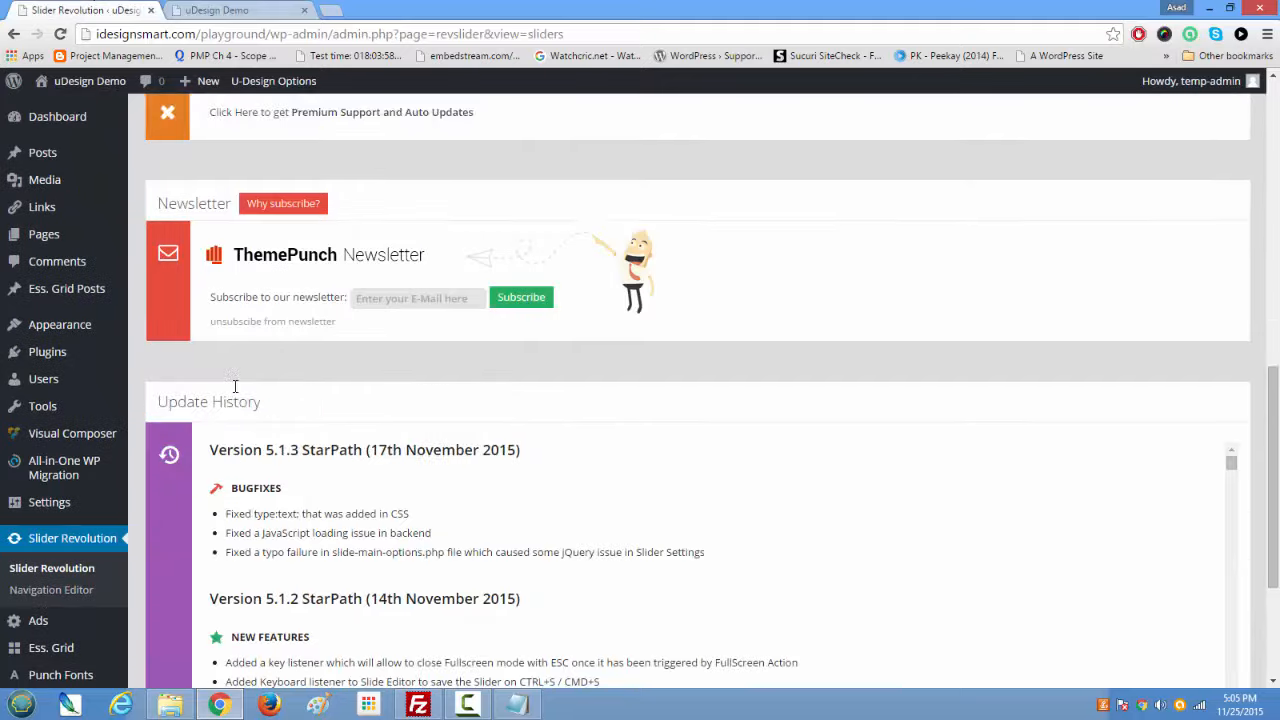
scroll(234, 386, "up", 8)
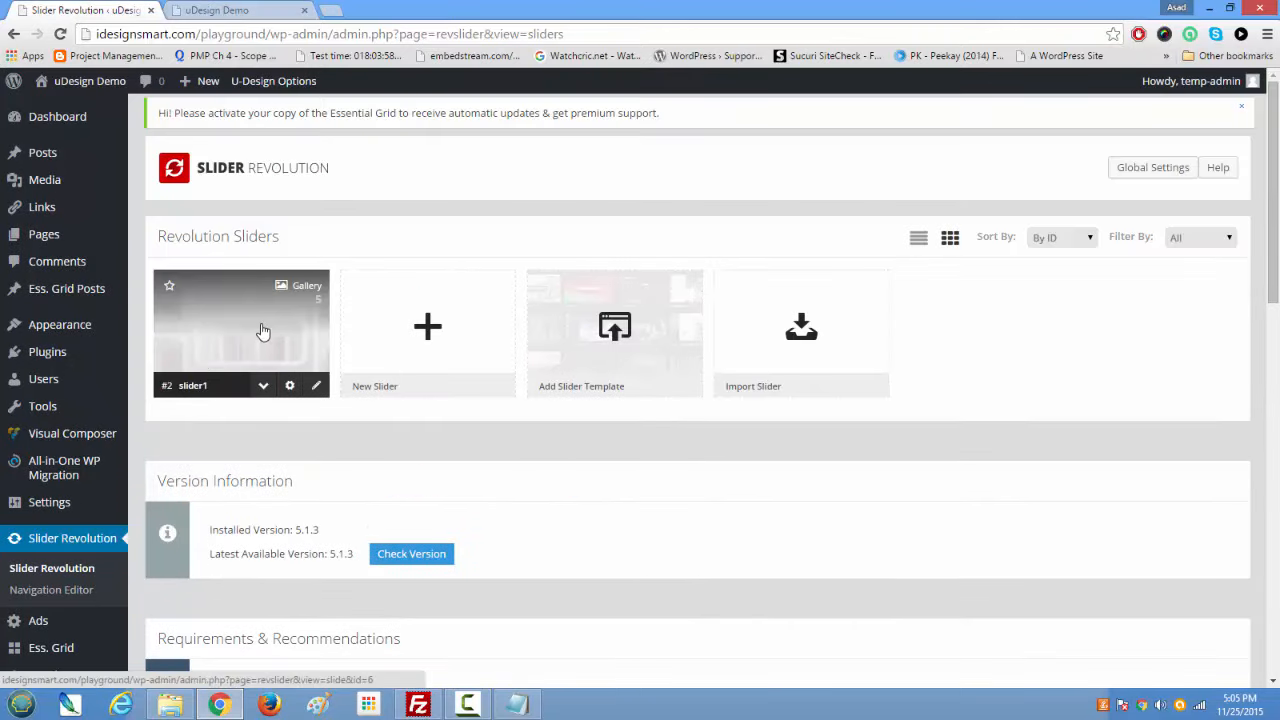
left_click(262, 331)
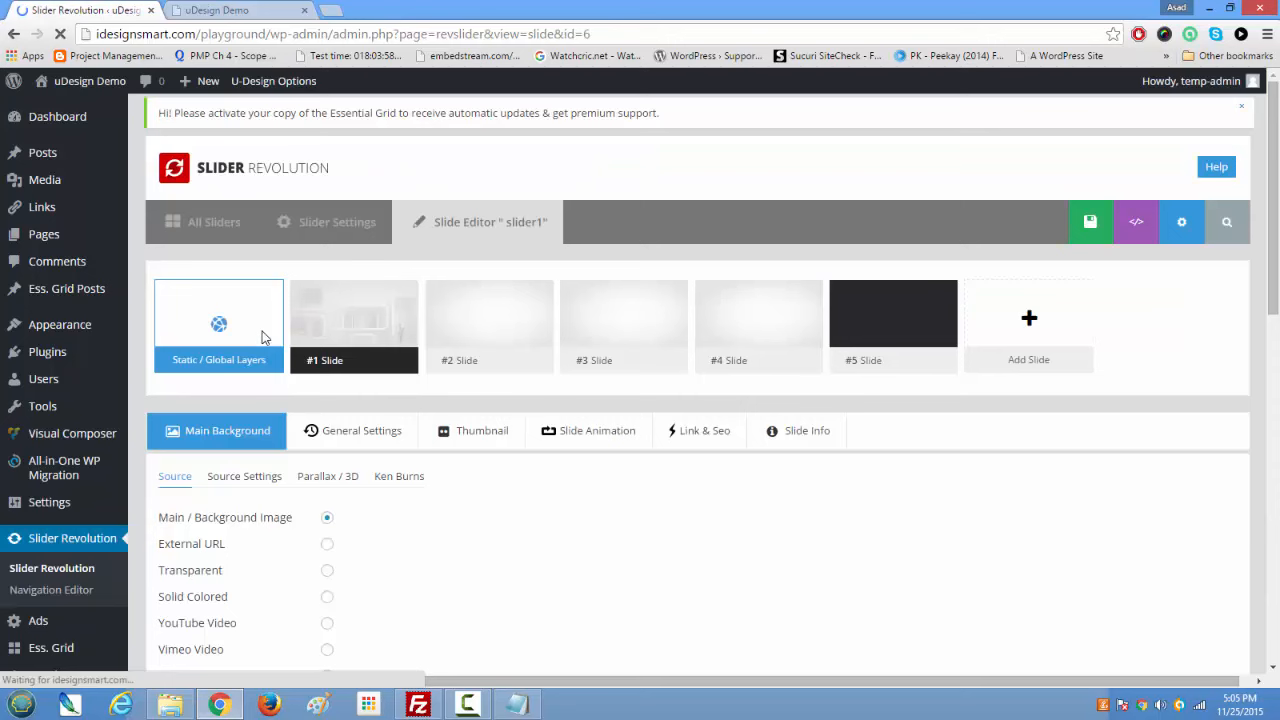
Step: Replace the "PICK YOUR COLORS" title text on slide 1 with "IDESIGNSMART"
scroll(262, 331, "down", 1)
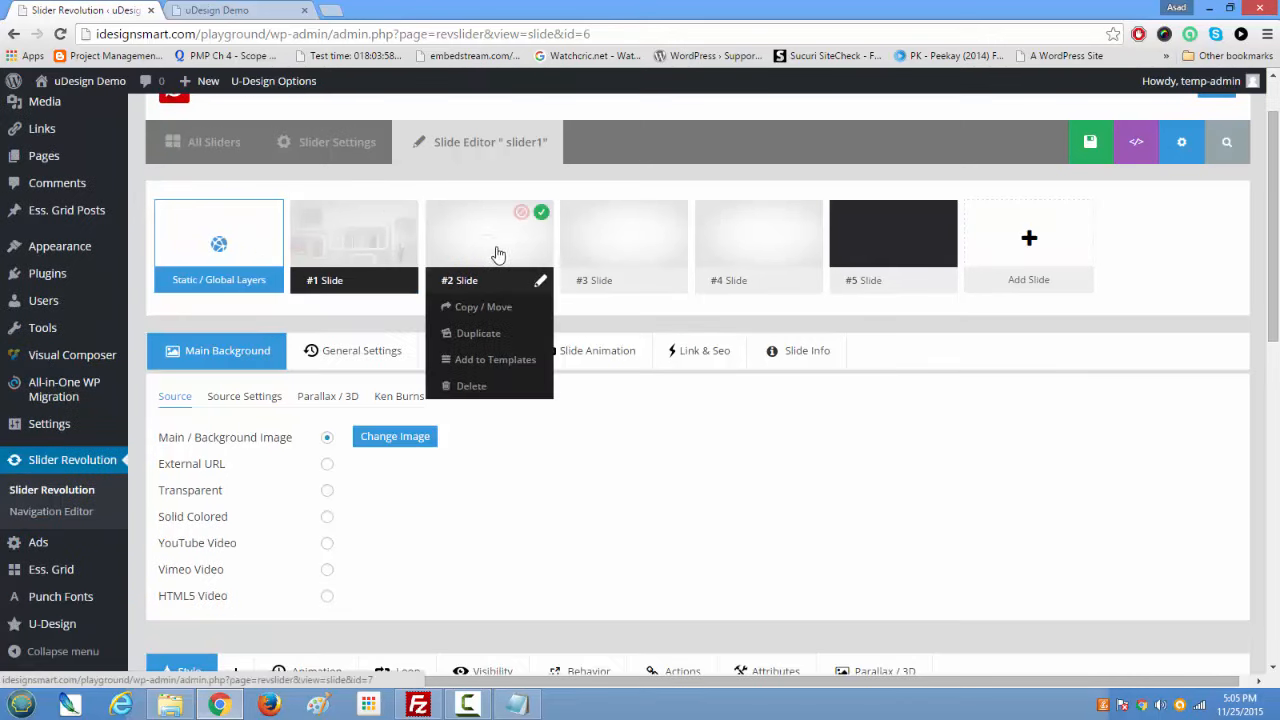
scroll(751, 420, "down", 6)
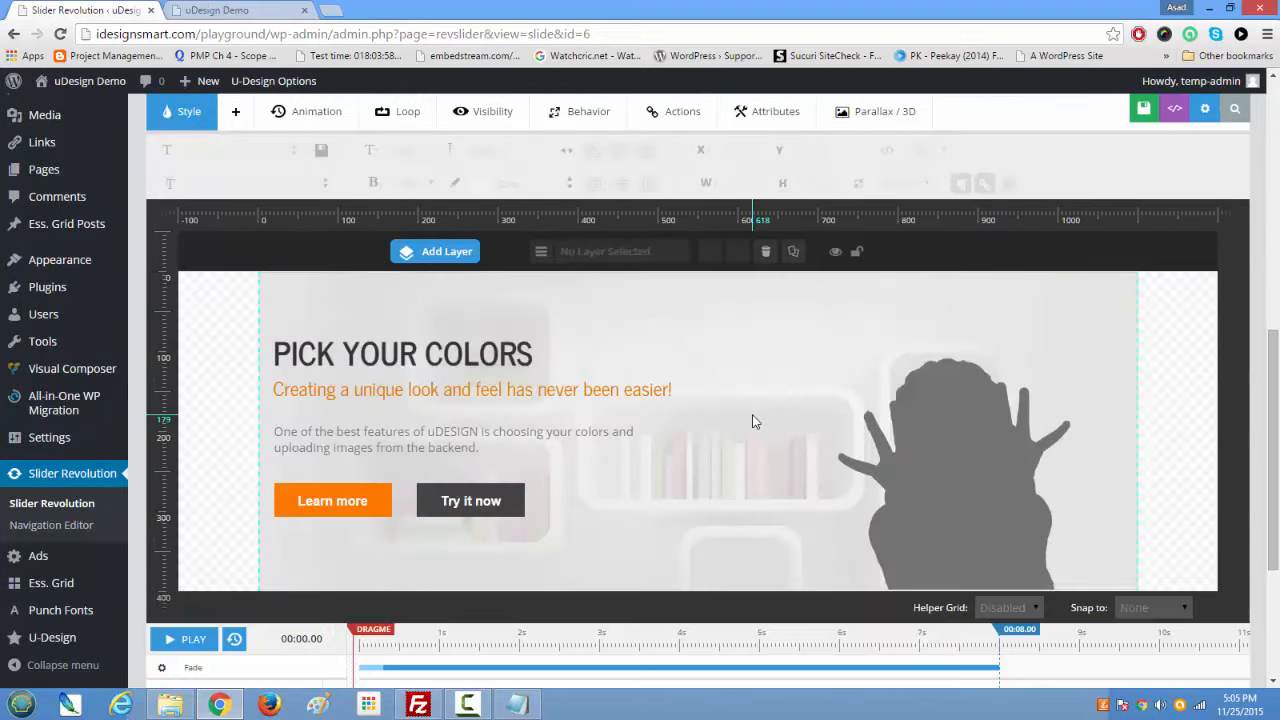
scroll(726, 401, "down", 3)
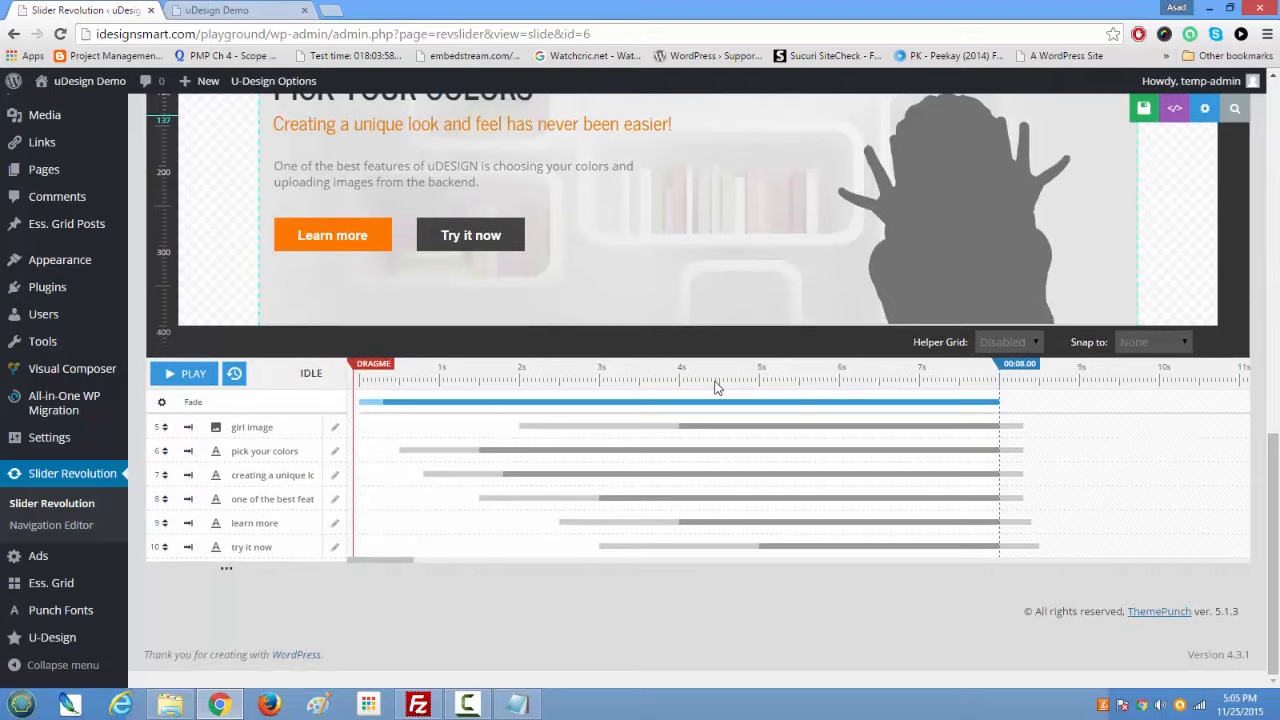
scroll(716, 388, "up", 3)
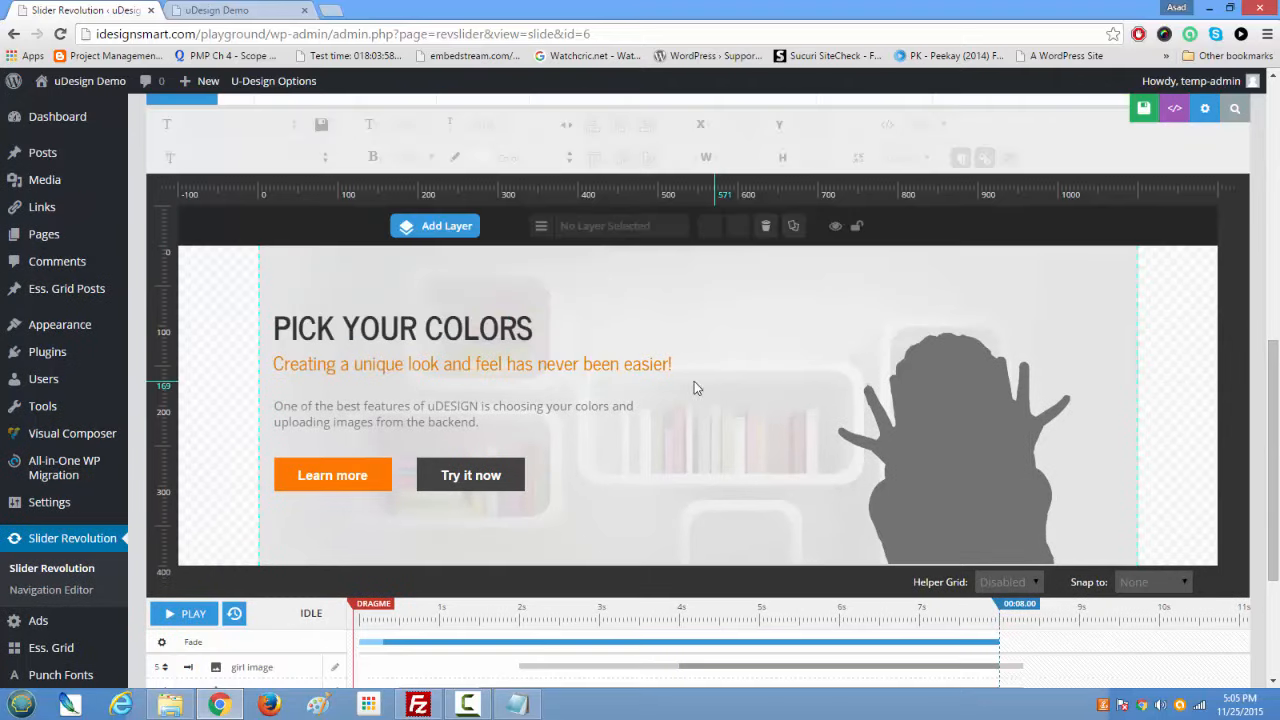
double_click(425, 329)
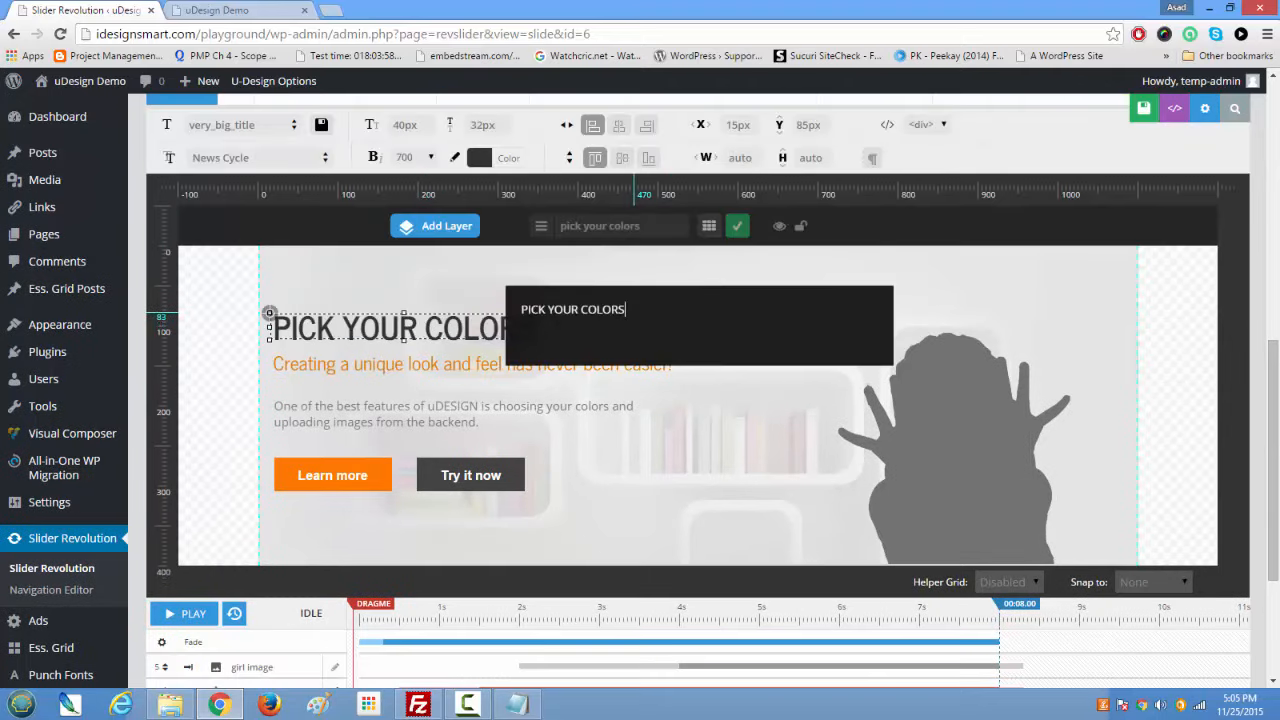
left_click_drag(630, 309, 470, 310)
type("ID")
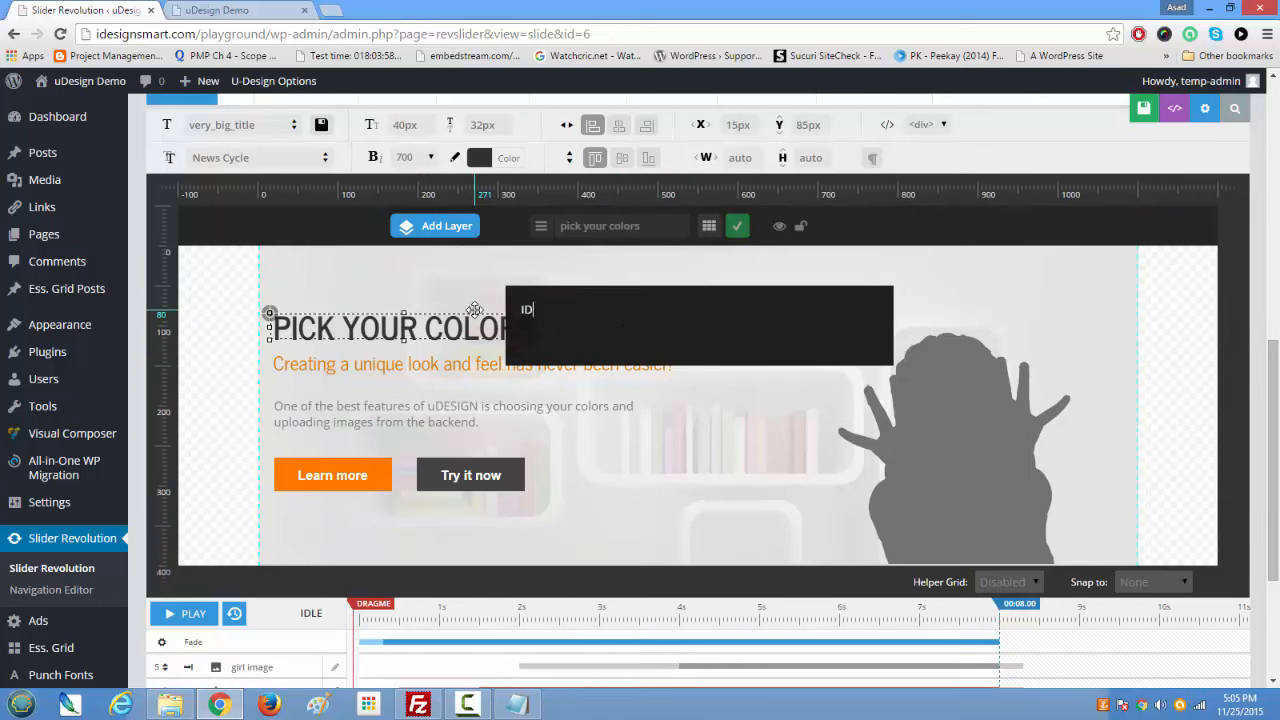
type("ESIGNSMART")
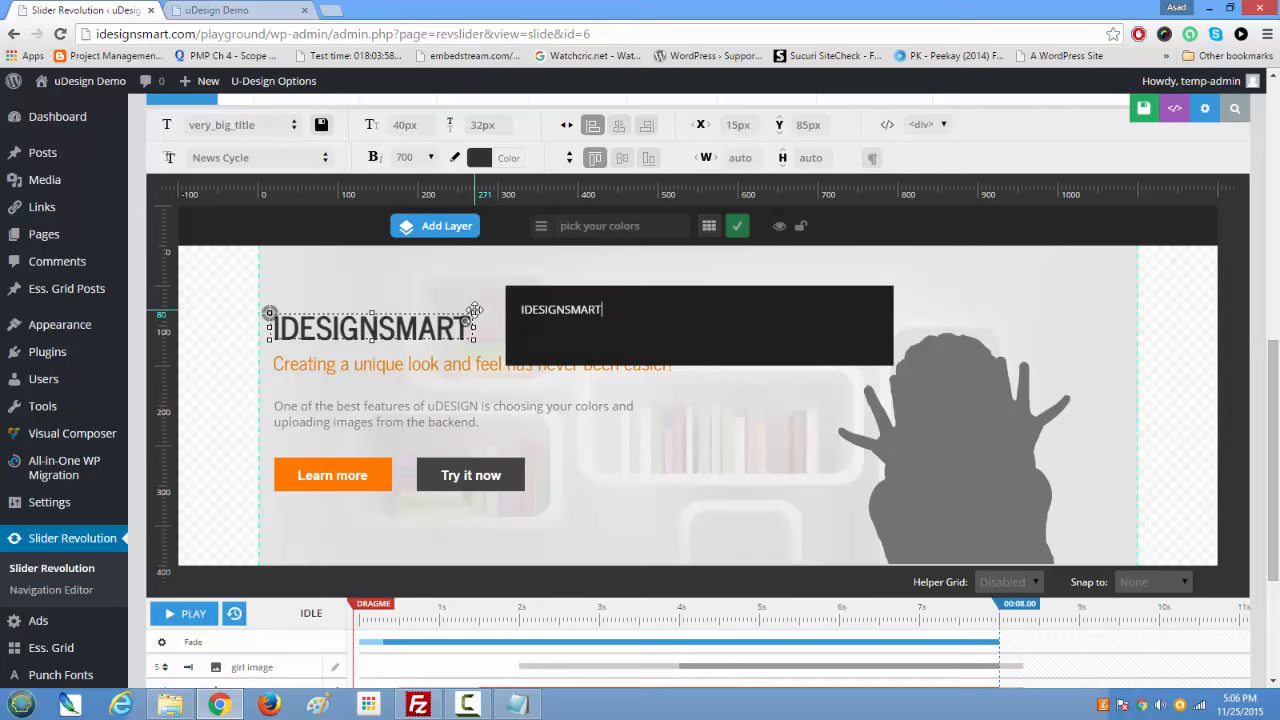
left_click(737, 227)
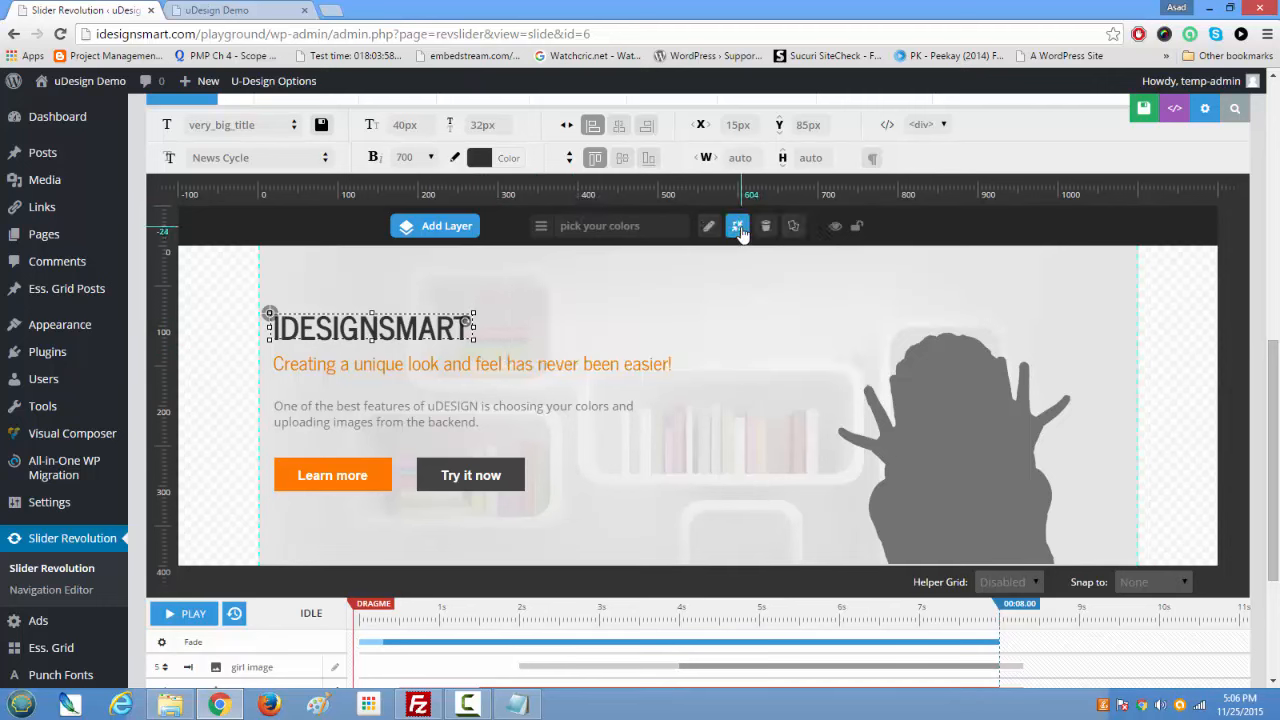
Step: Change the orange subtitle text on slide 1 to "Providing U-Design Customizations at its finest!"
left_click(512, 366)
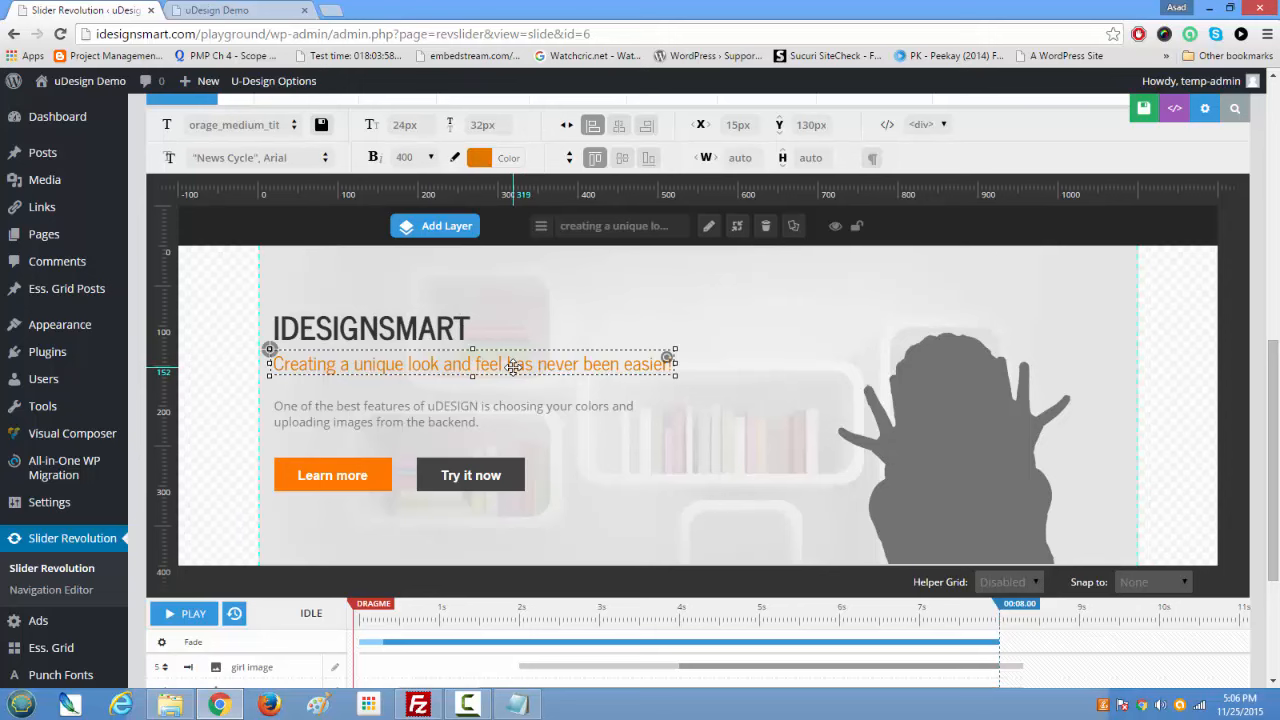
double_click(512, 366)
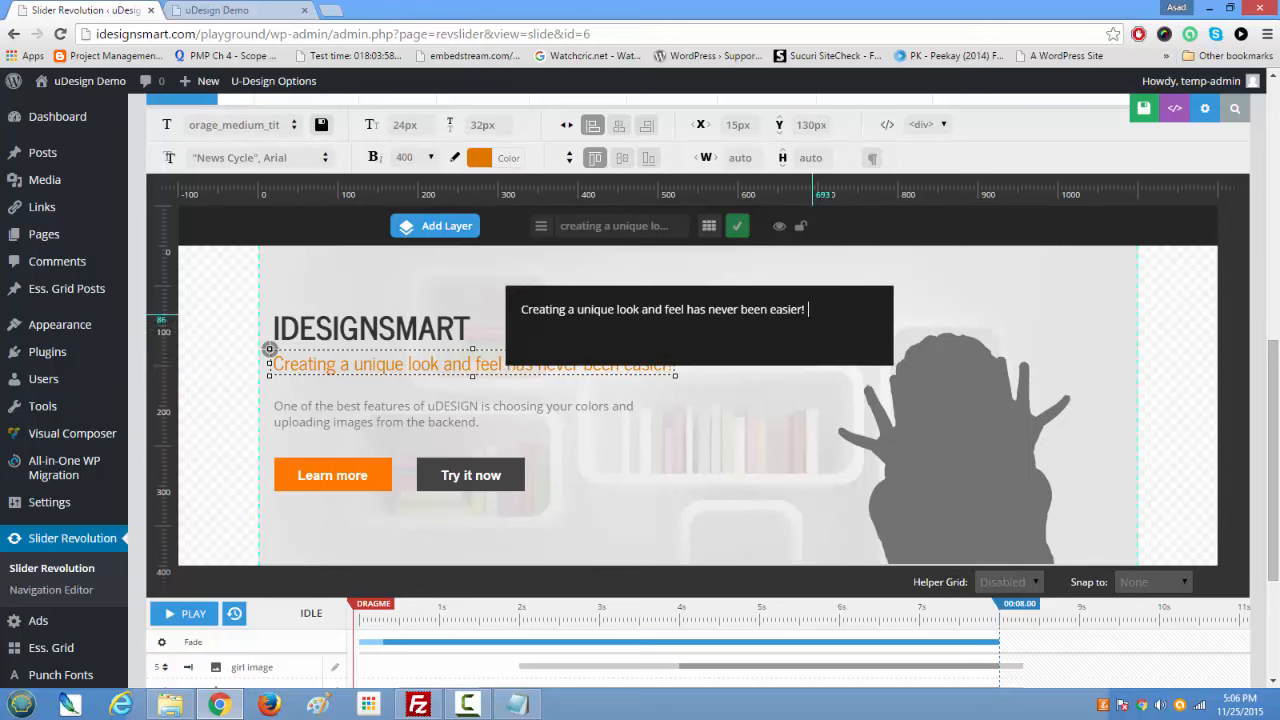
left_click_drag(812, 312, 397, 298)
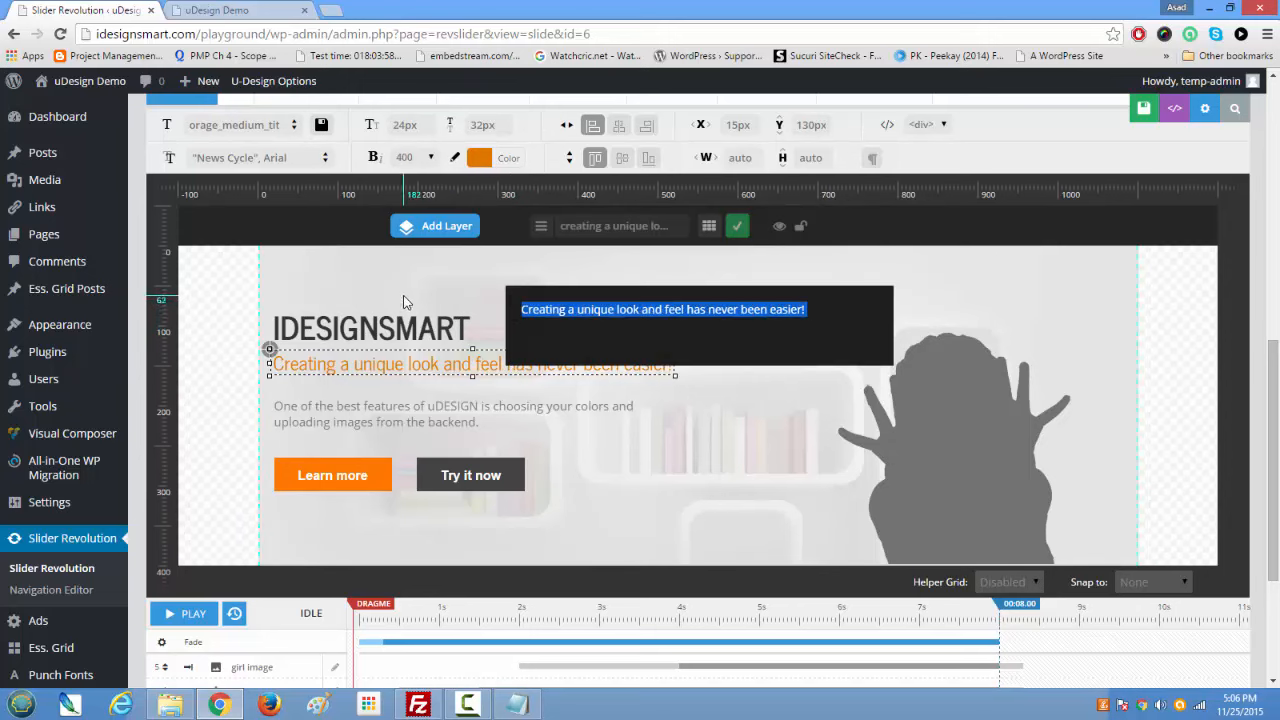
type("Providing")
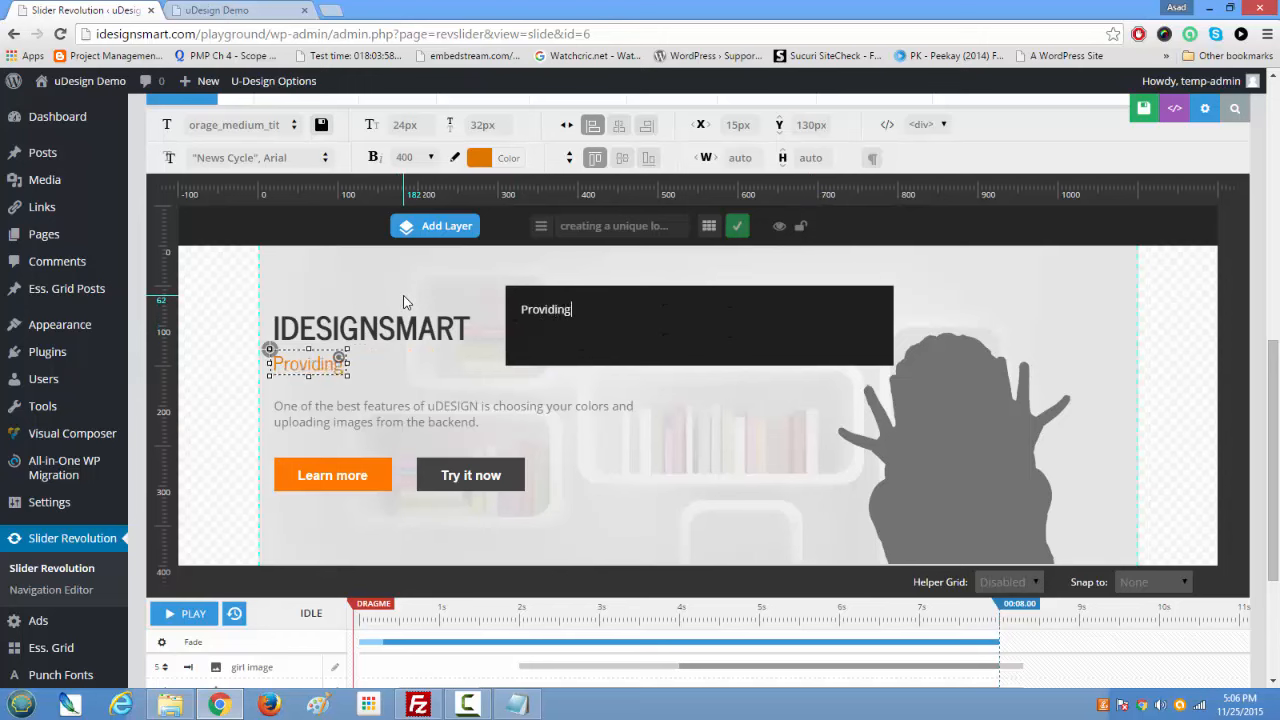
type(" U-D")
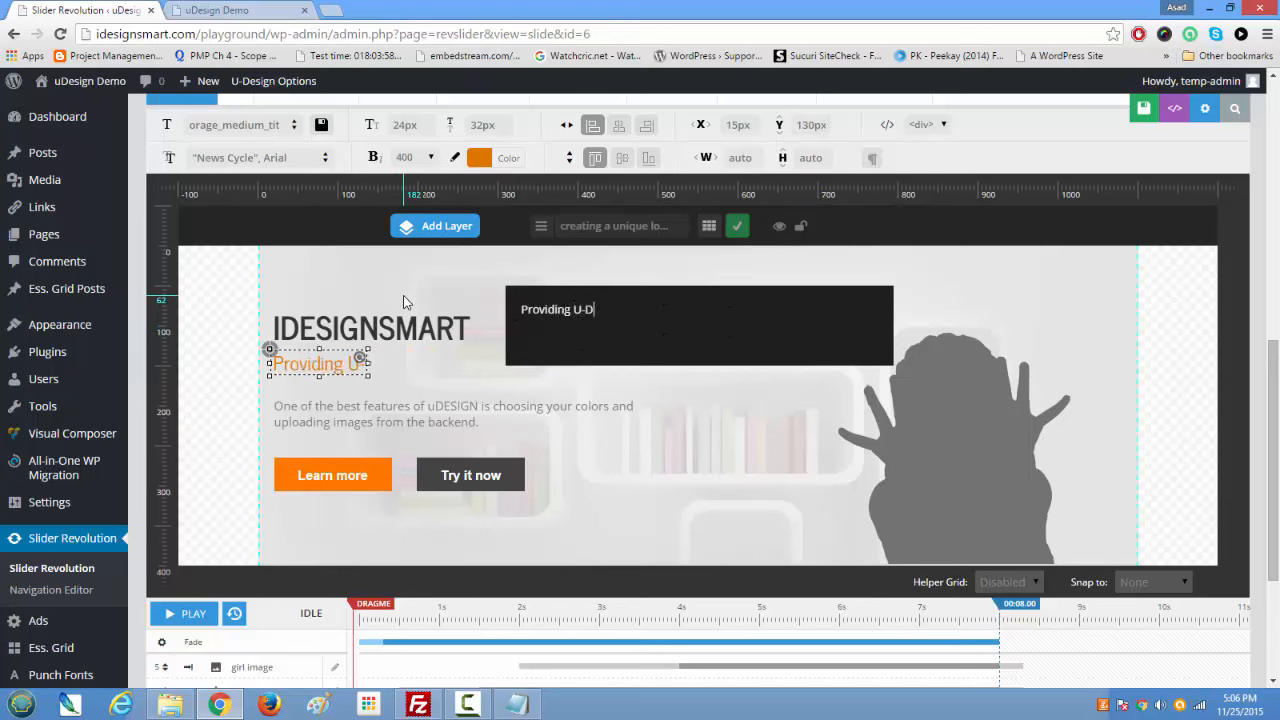
type("esign")
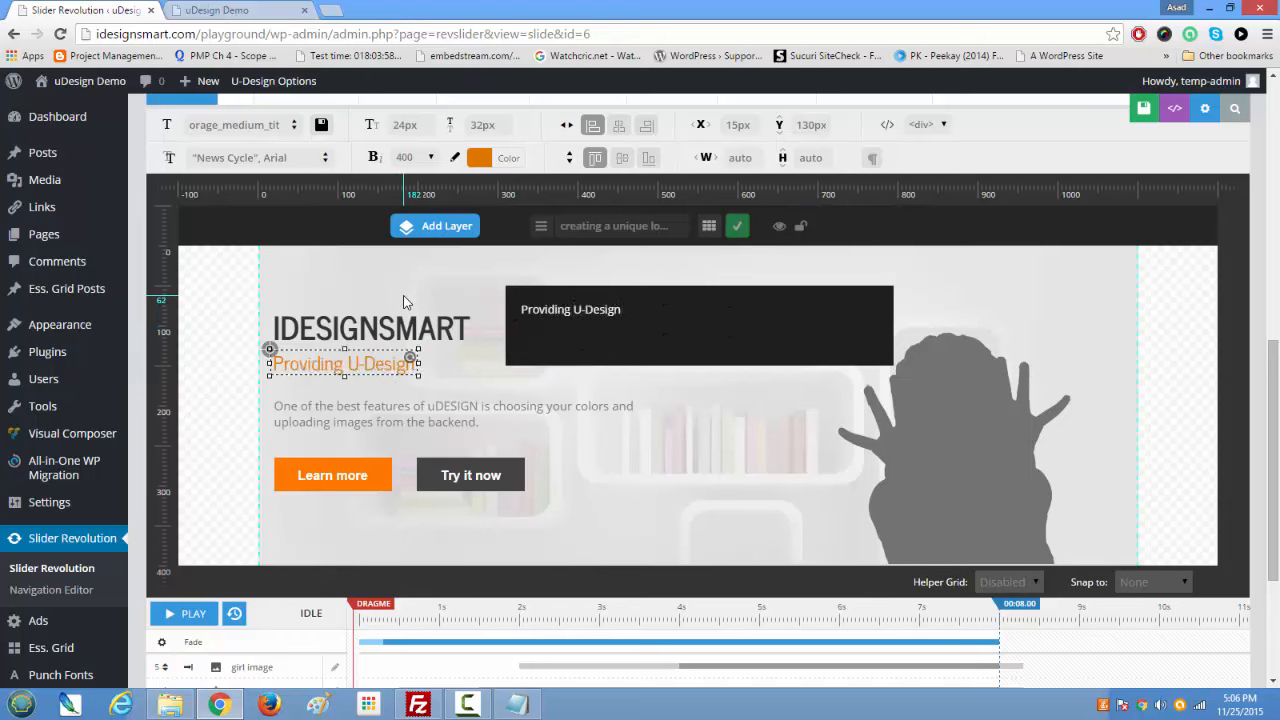
type(" Customiz")
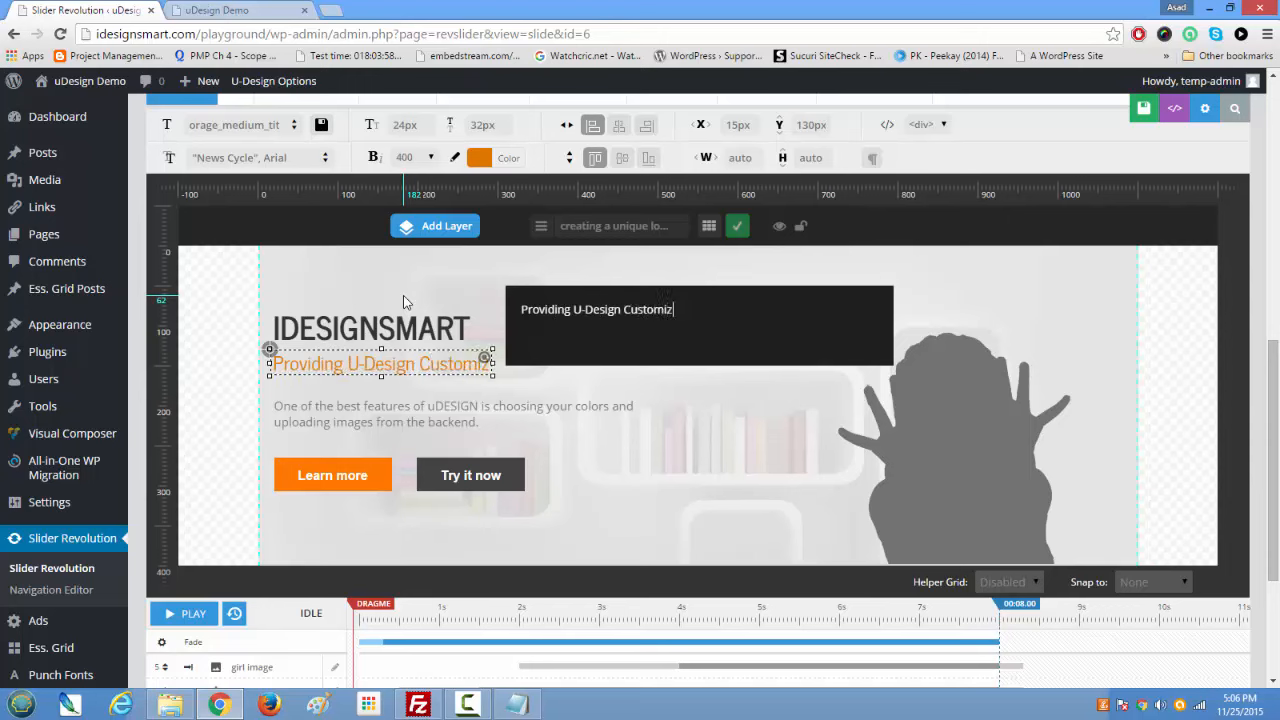
type("ations at")
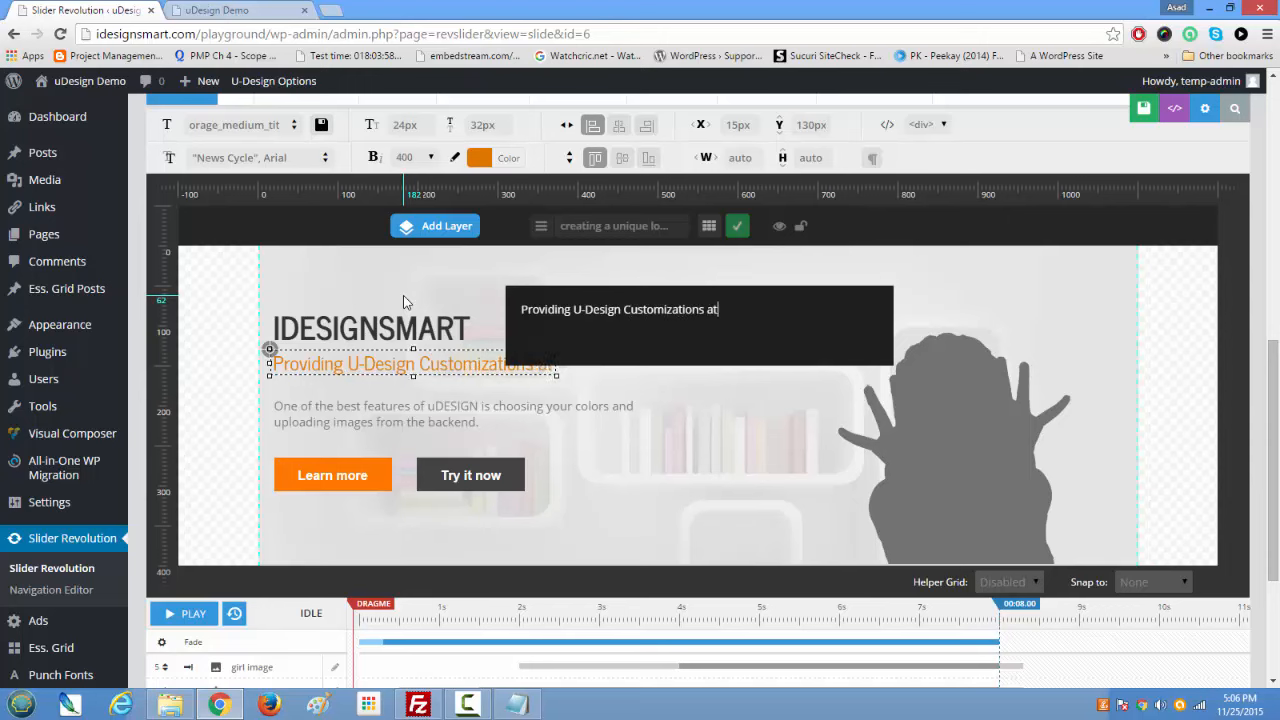
type(" its finest !")
key("BackSpace")
key("BackSpace")
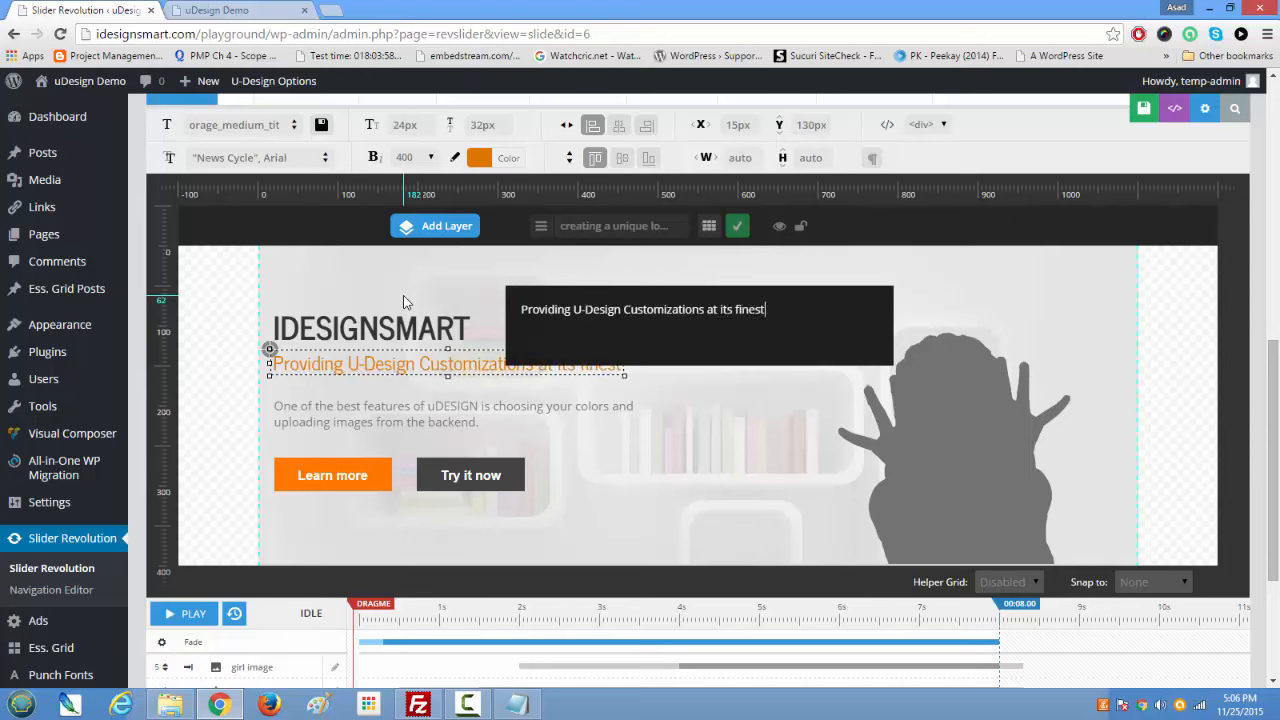
type("!")
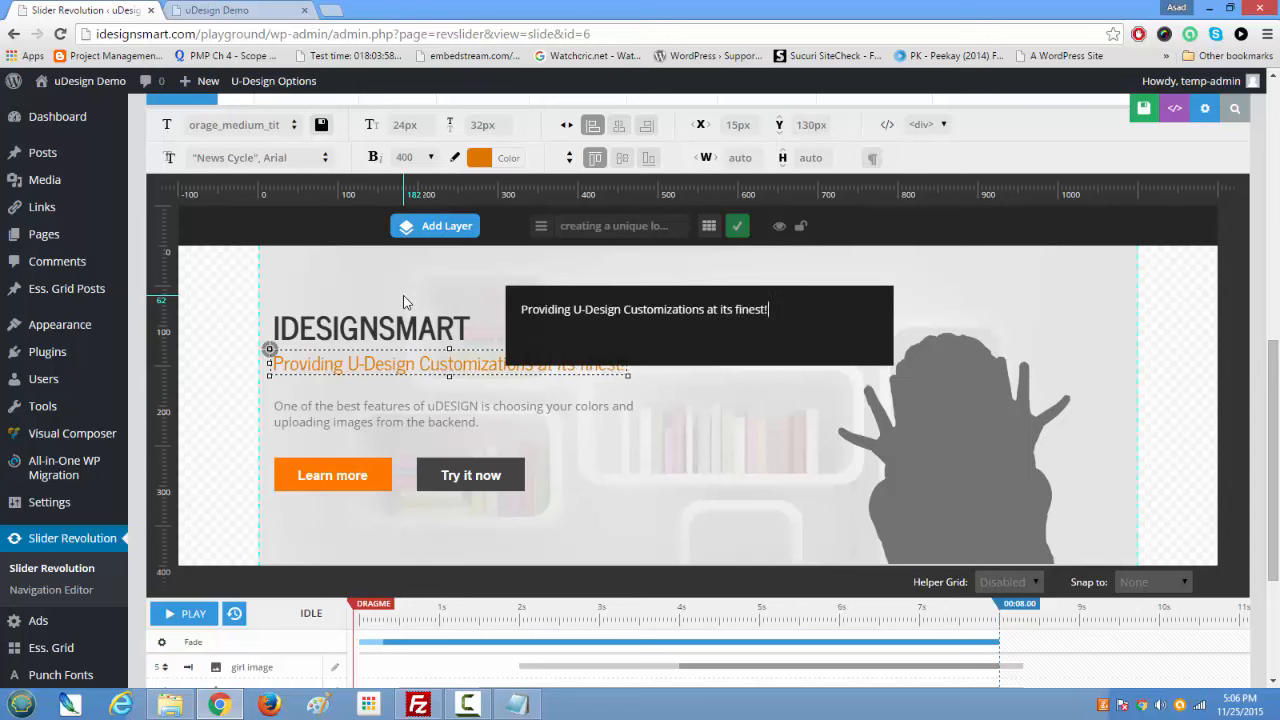
left_click(745, 228)
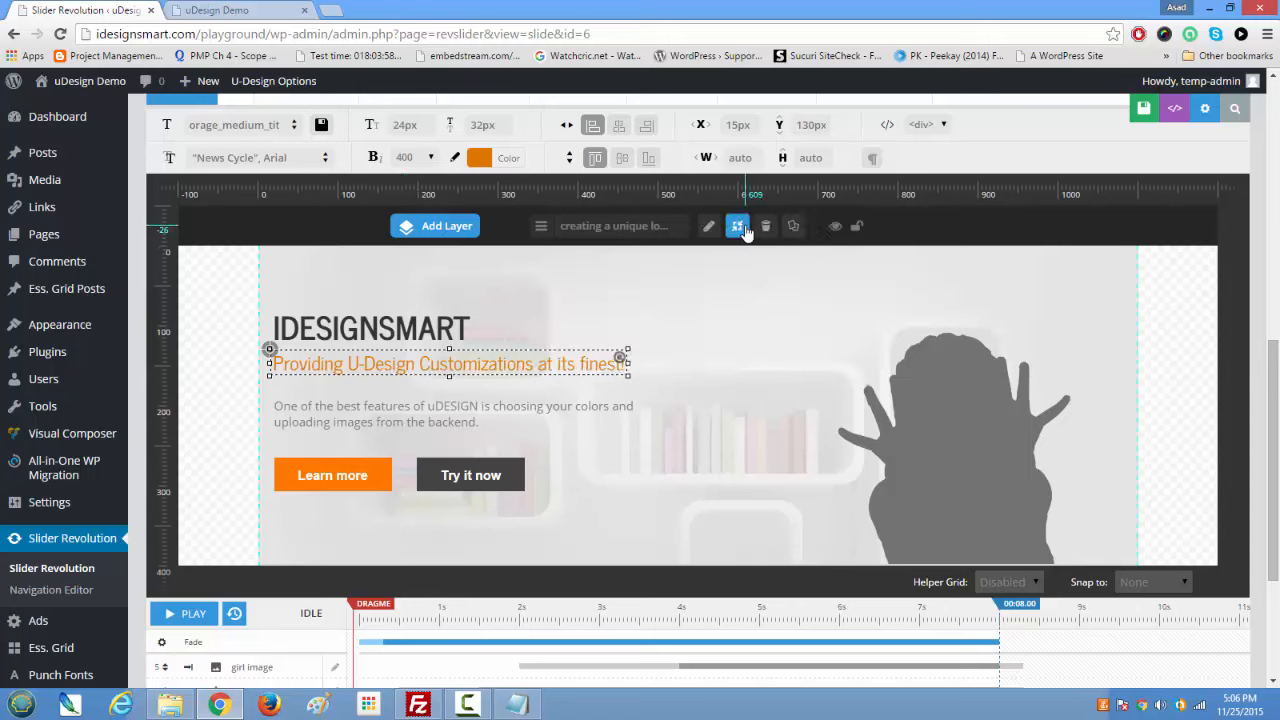
Step: Replace the first line of slide 1's grey paragraph text with "We are very detailed oriented team and we make sure"
left_click(560, 440)
double_click(452, 413)
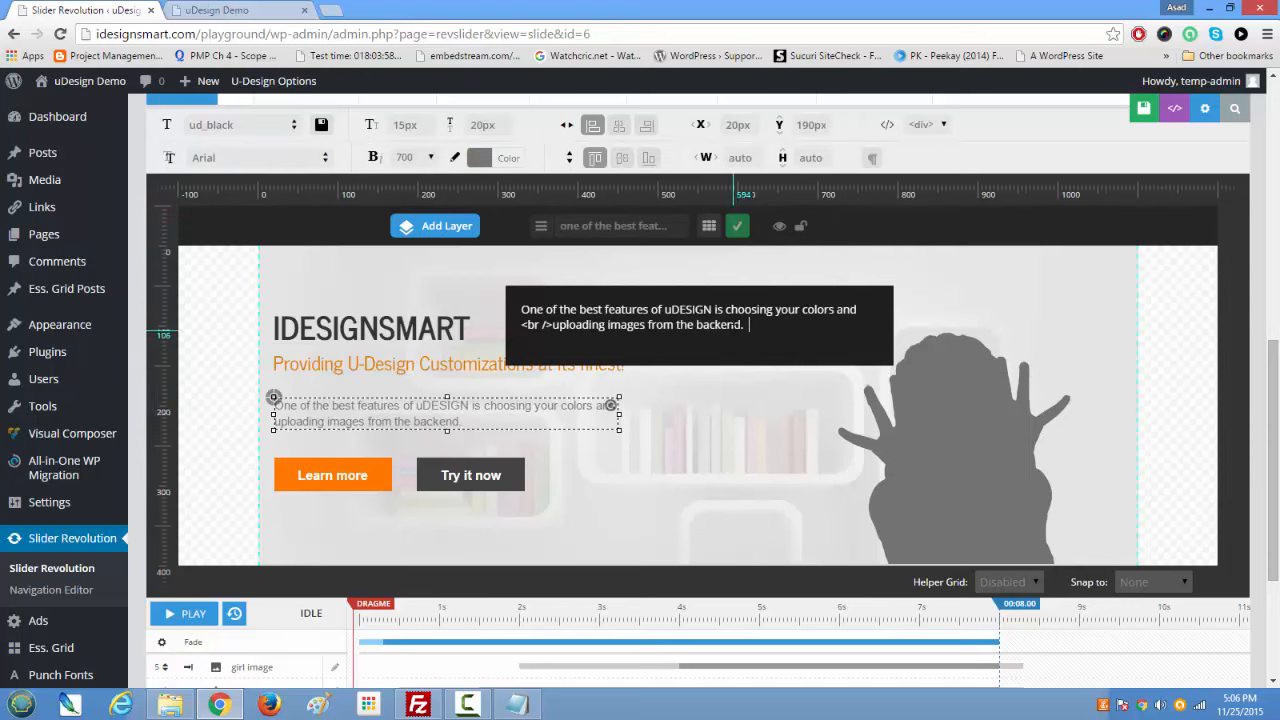
left_click_drag(521, 324, 551, 324)
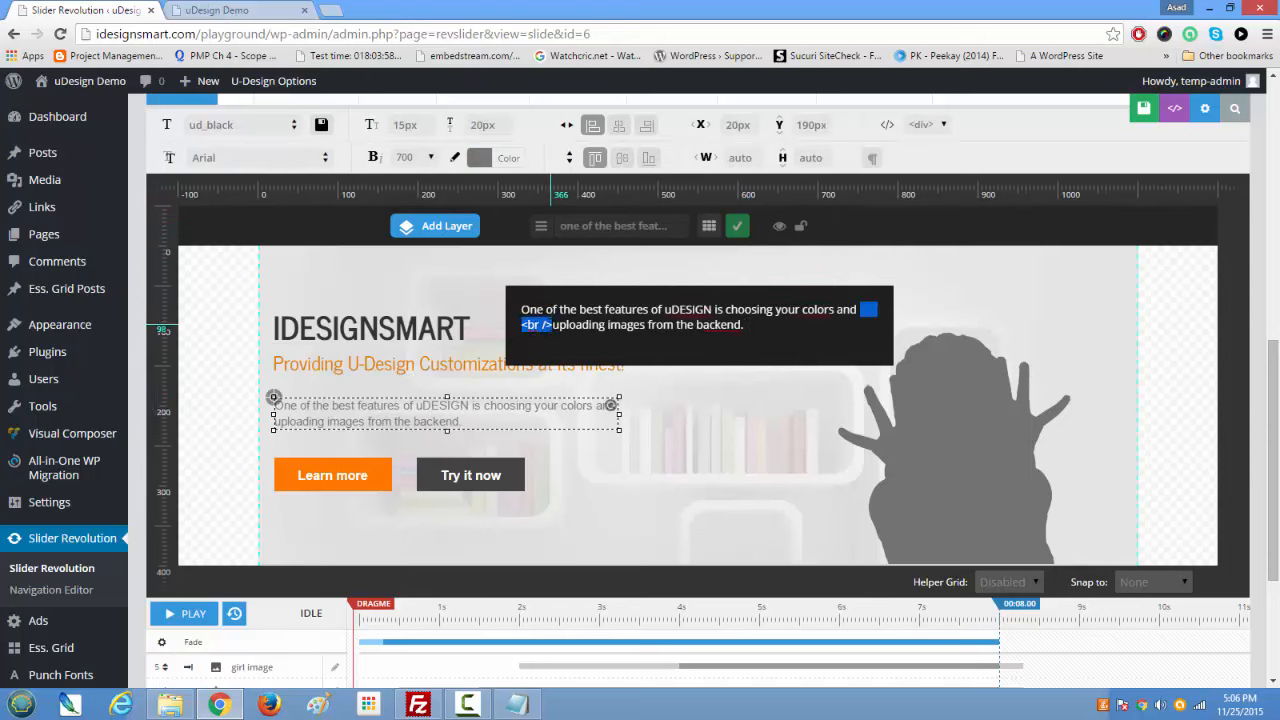
left_click_drag(521, 310, 874, 311)
type("We are ver")
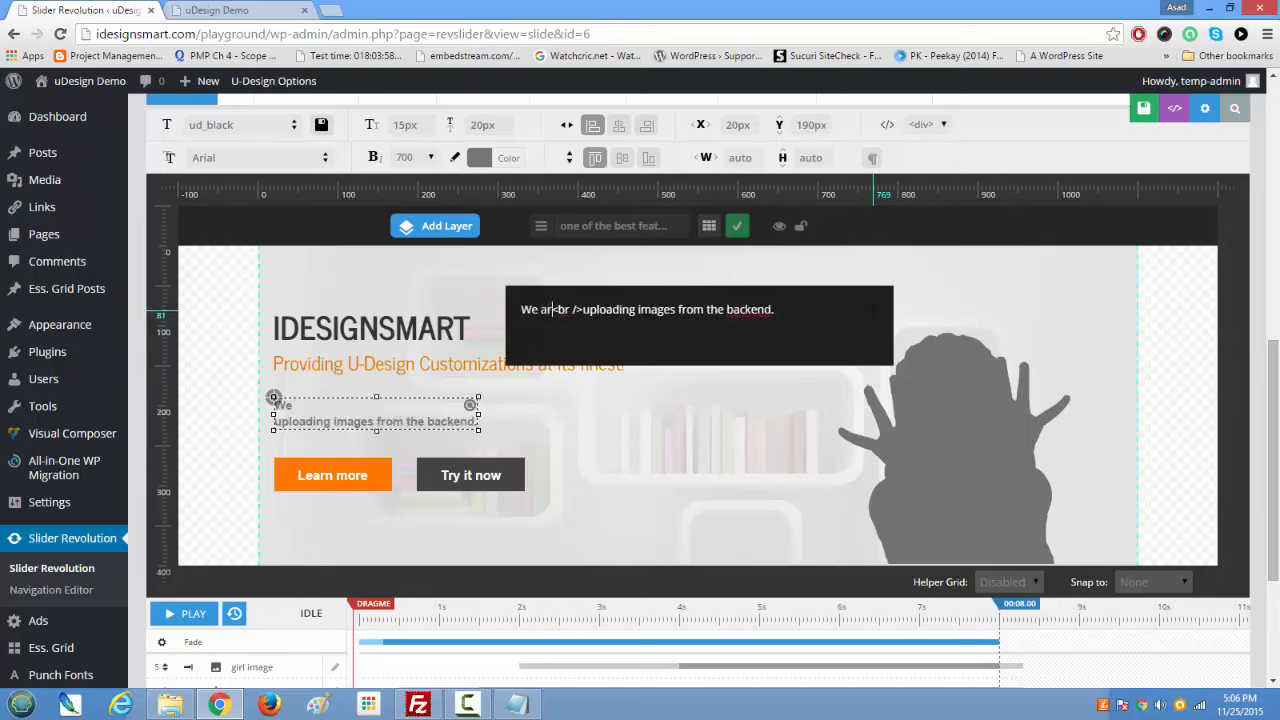
type("y detailed o")
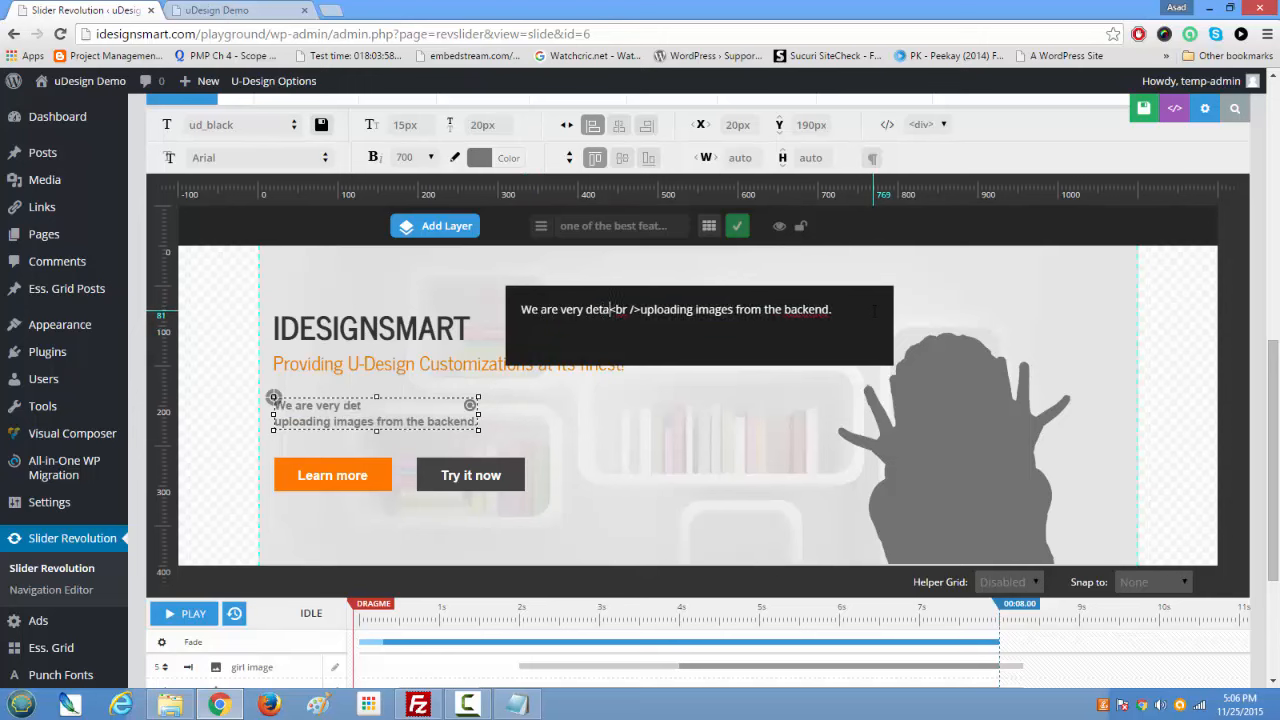
type("riented team")
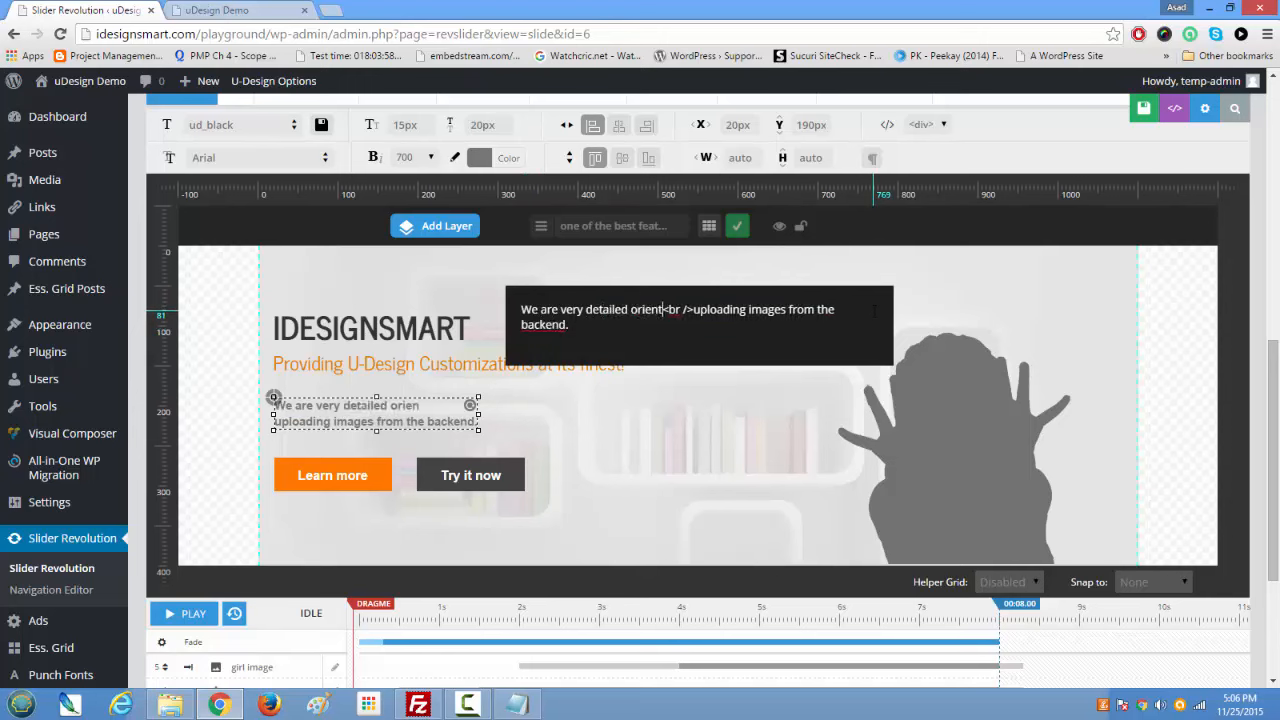
type(" and we")
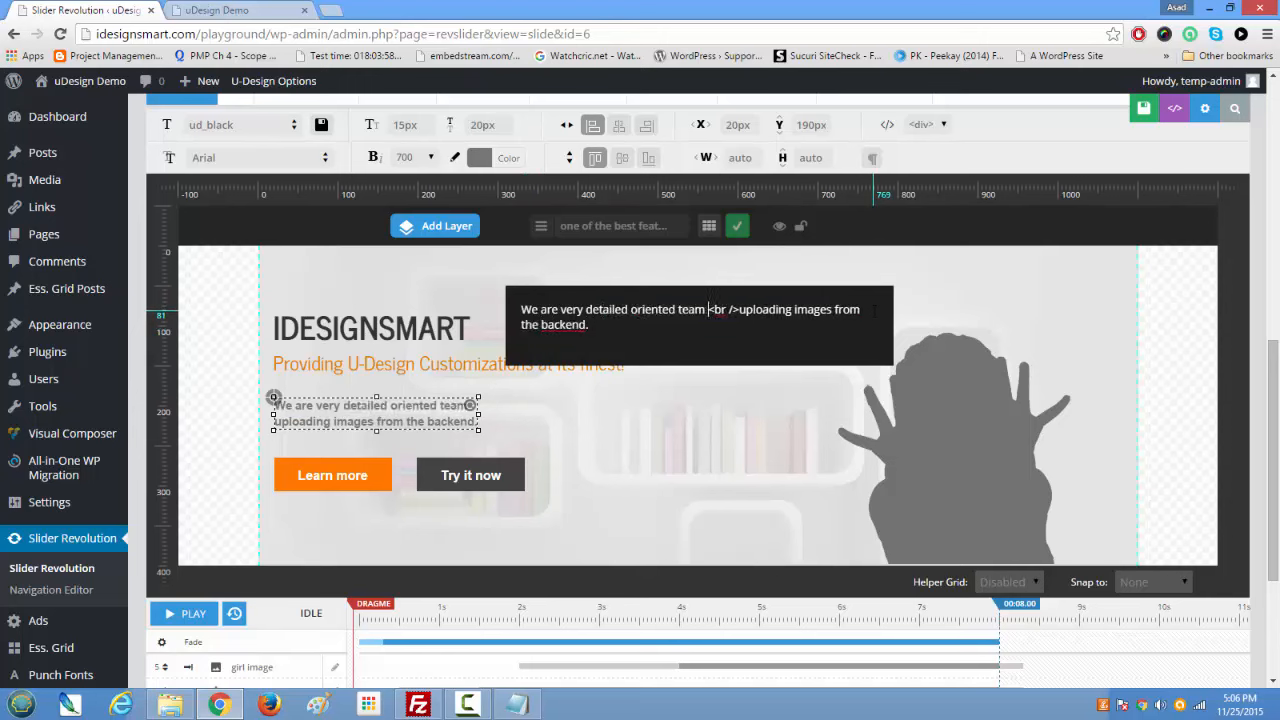
type(" make su")
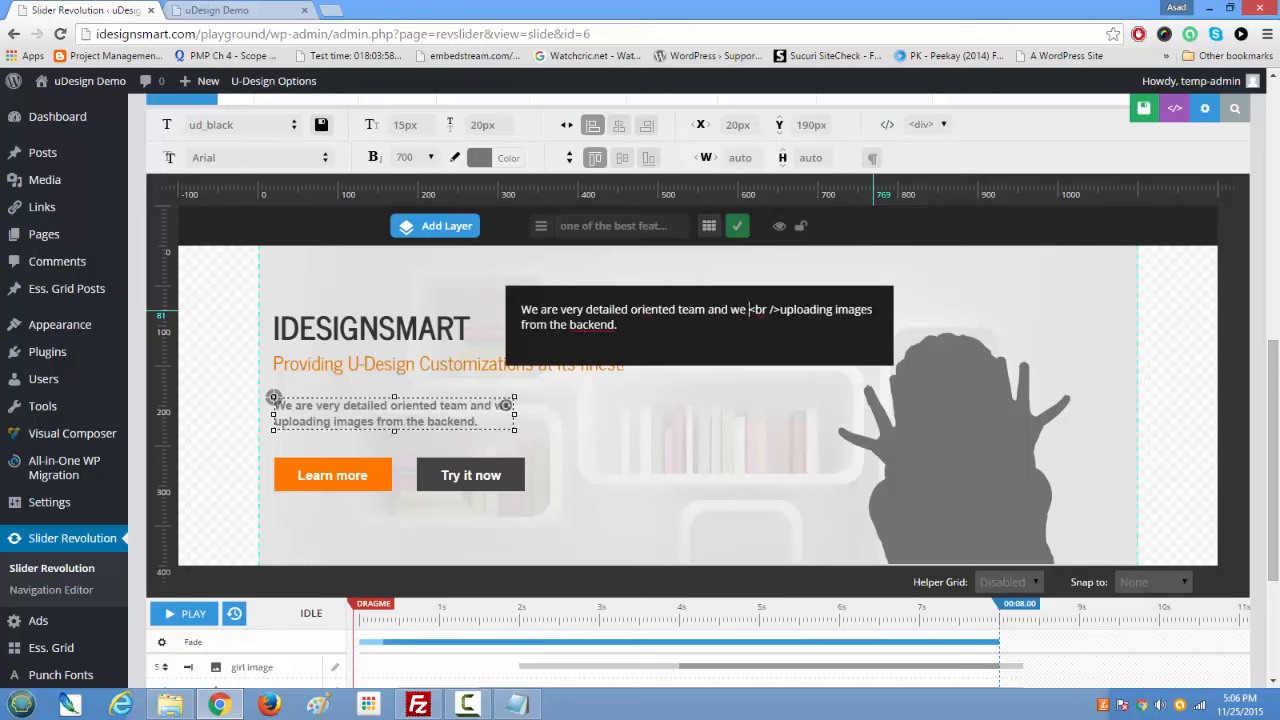
type("re")
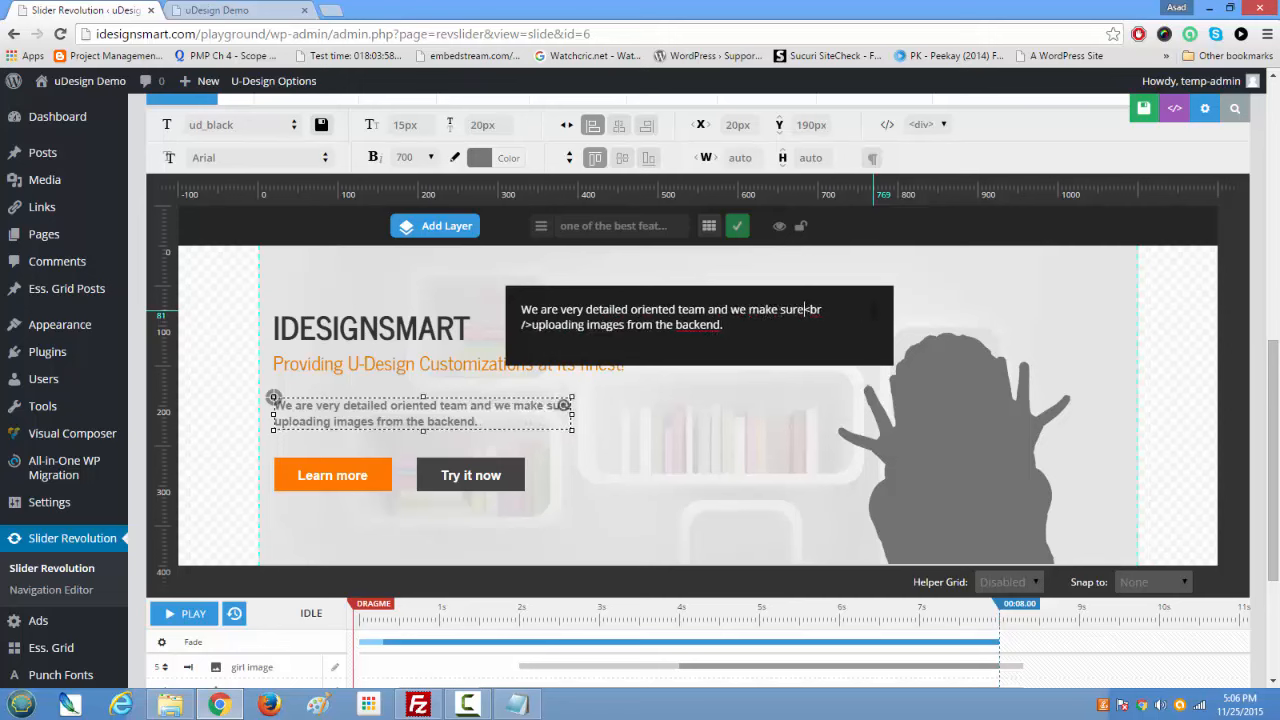
Step: Change the paragraph's second line, after the line break, to "all our customers are satisfied" and apply the text
left_click_drag(531, 324, 722, 325)
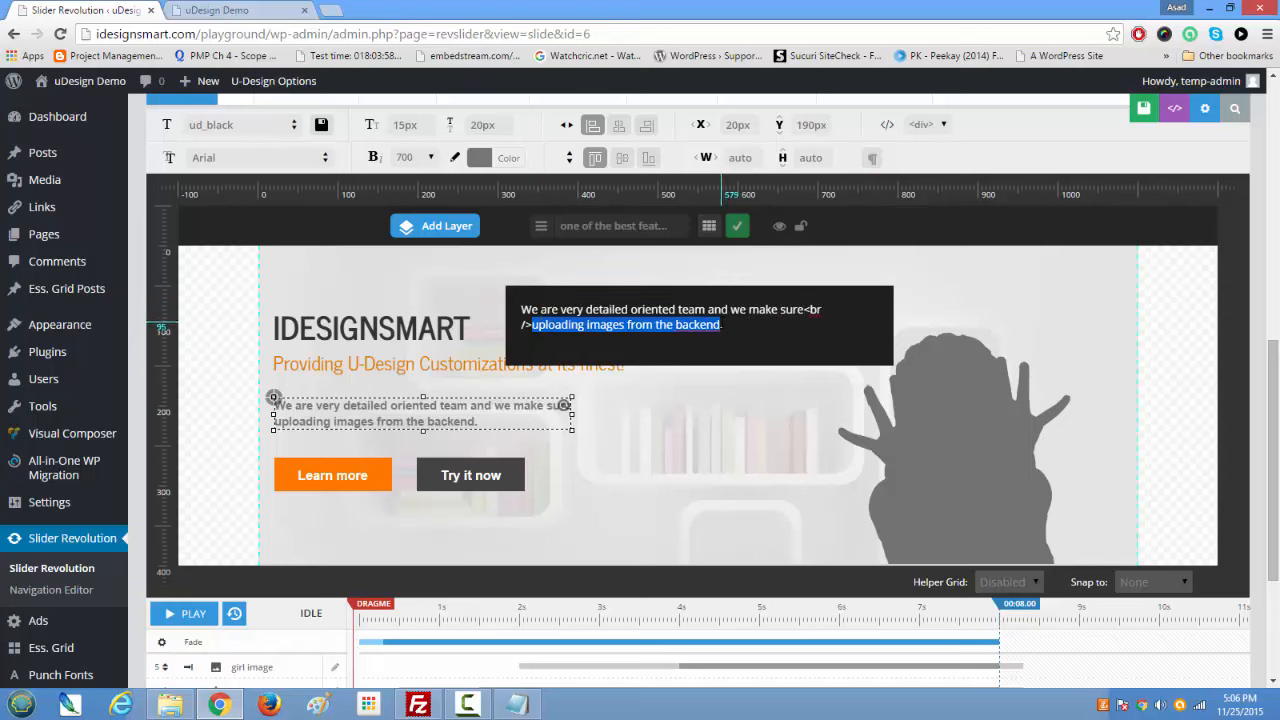
type("all")
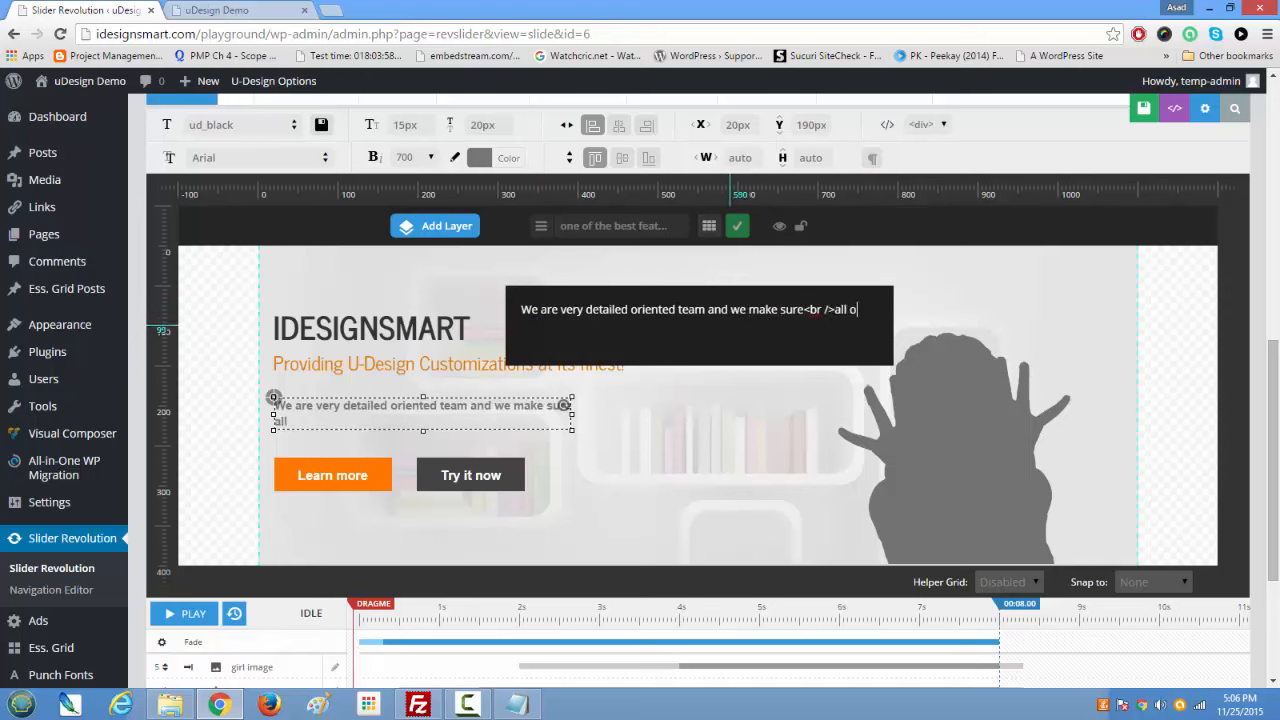
type(" our customers are satisfied")
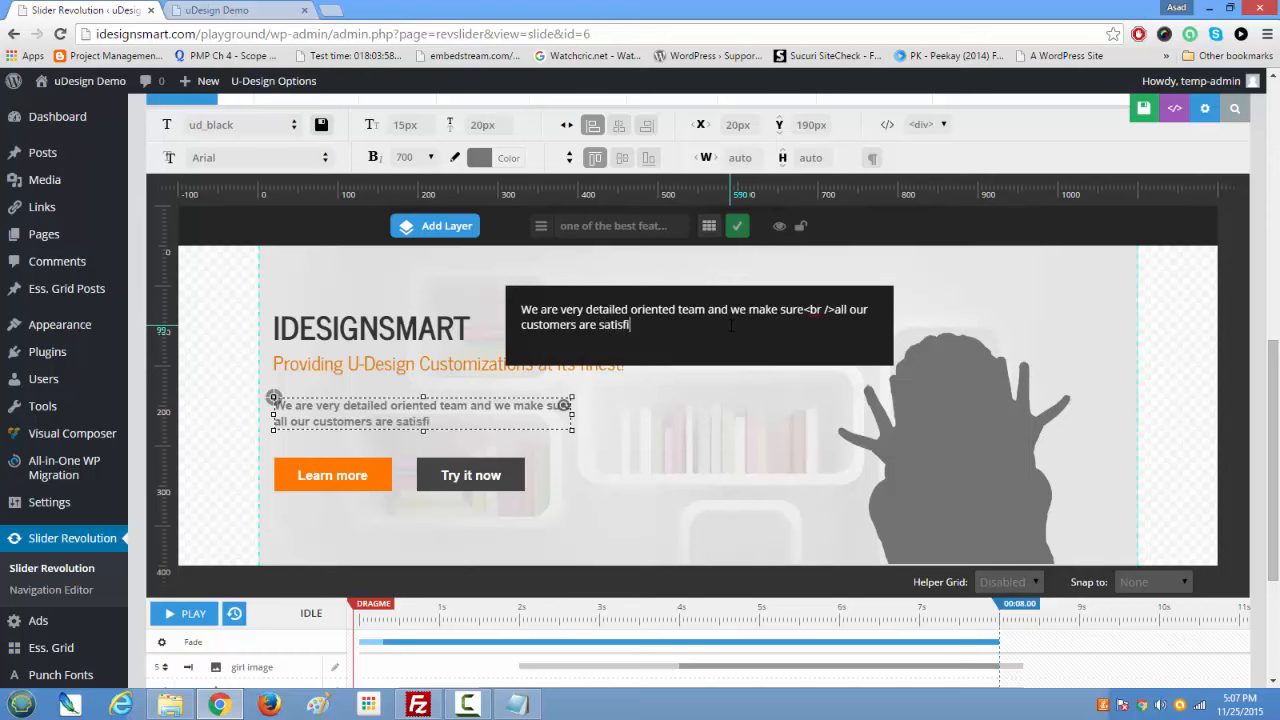
left_click(736, 226)
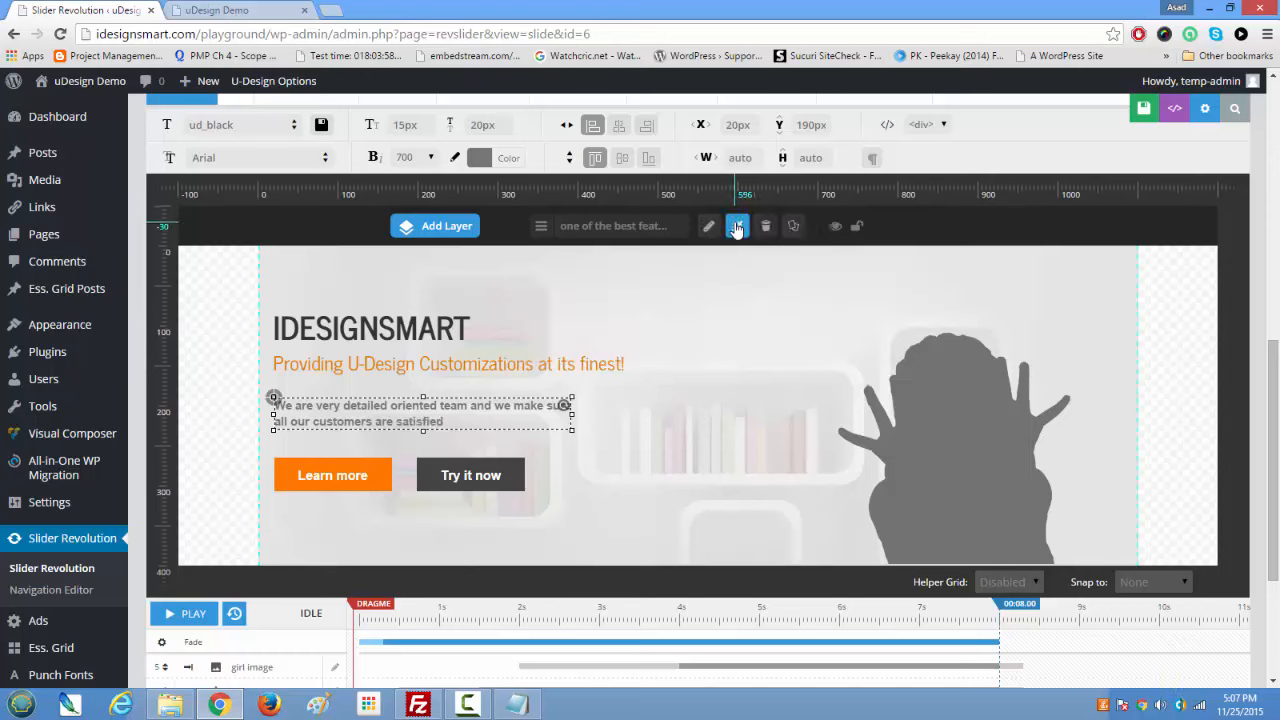
left_click(725, 449)
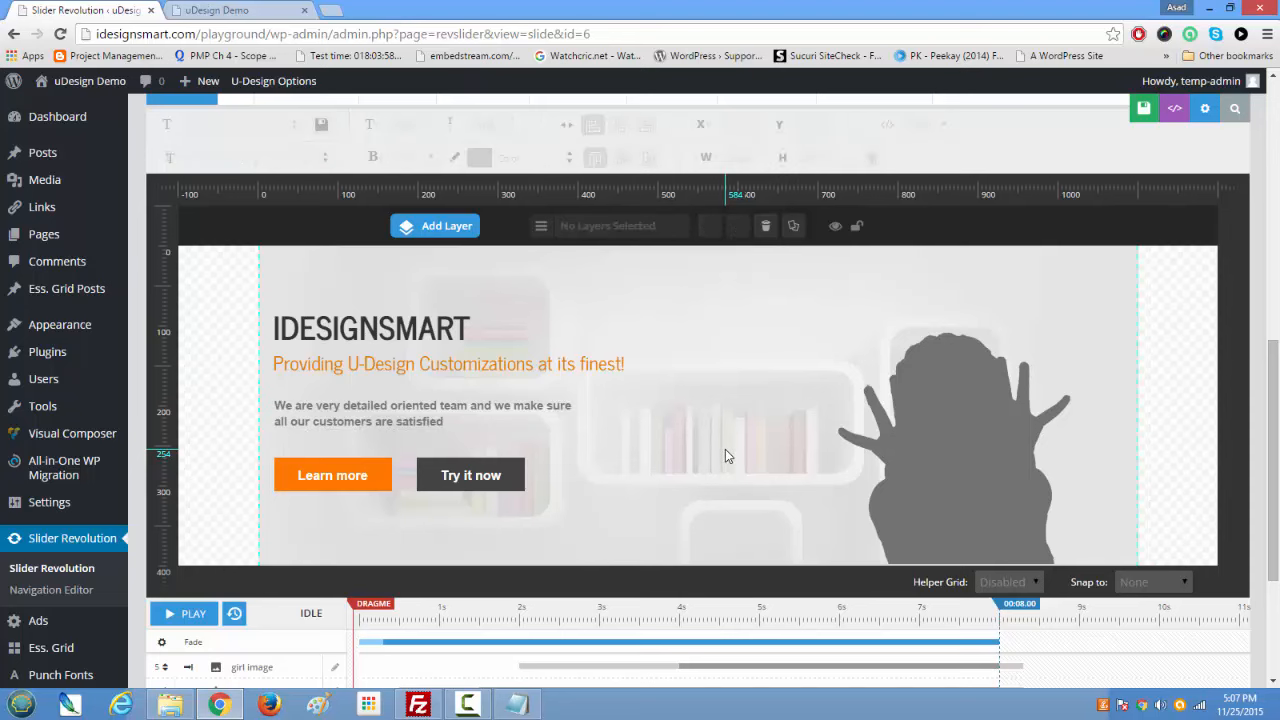
left_click(361, 462)
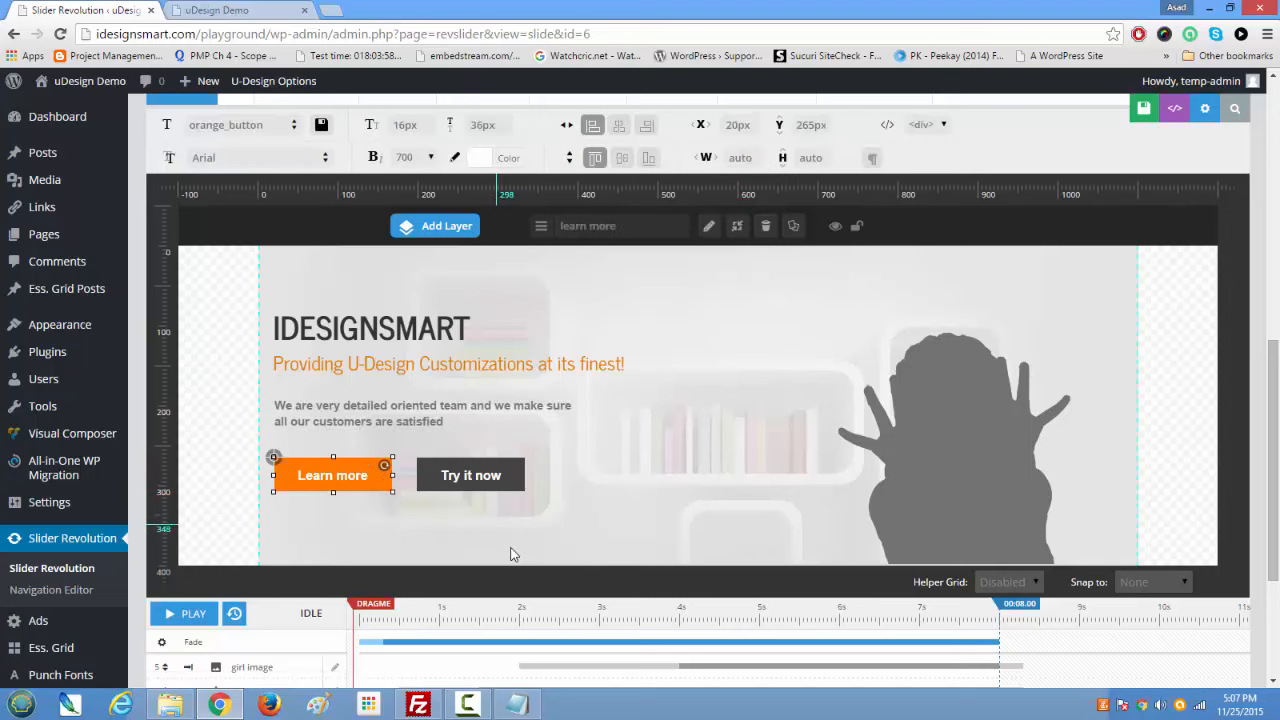
scroll(510, 550, "down", 3)
scroll(512, 551, "up", 3)
scroll(513, 552, "down", 3)
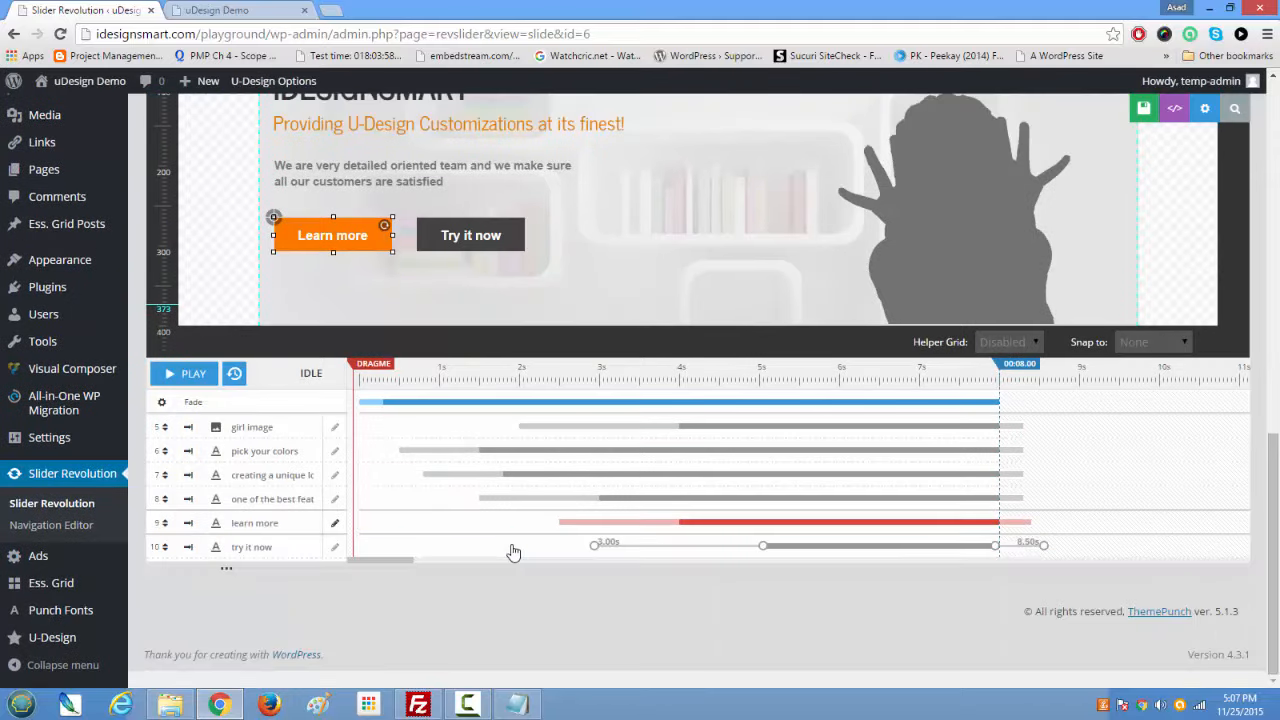
scroll(512, 551, "up", 5)
scroll(511, 549, "down", 4)
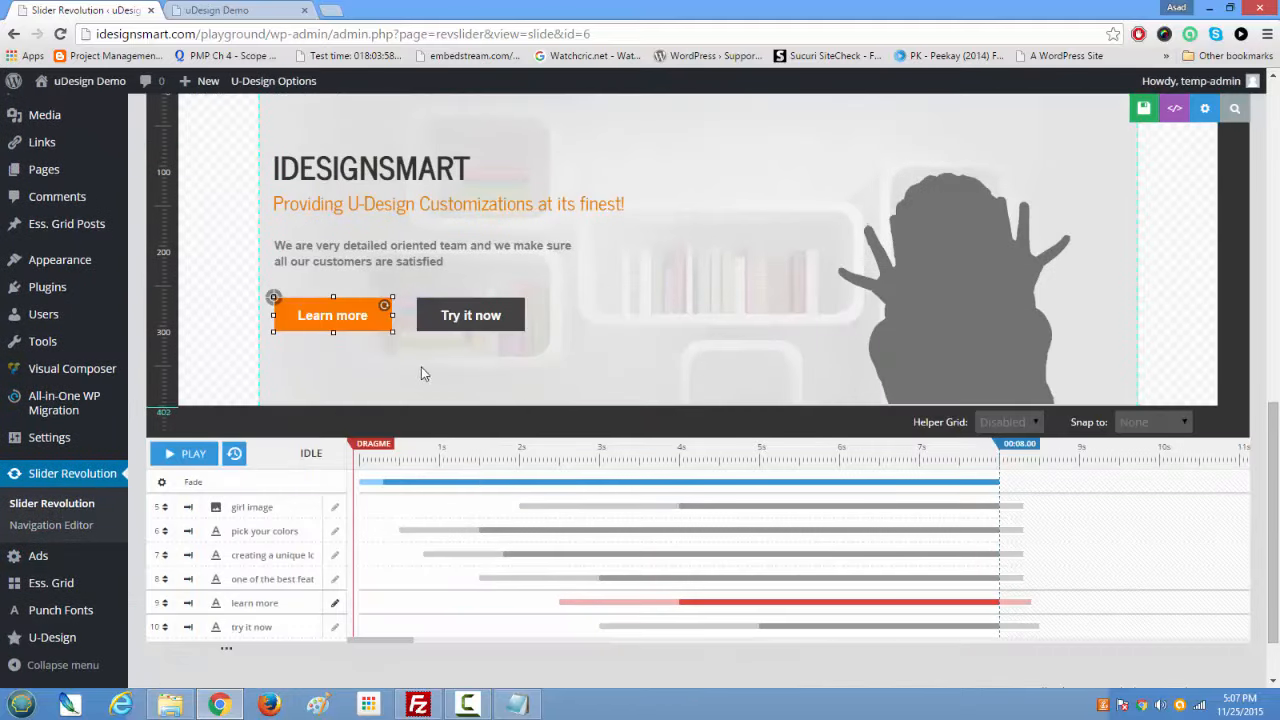
double_click(350, 303)
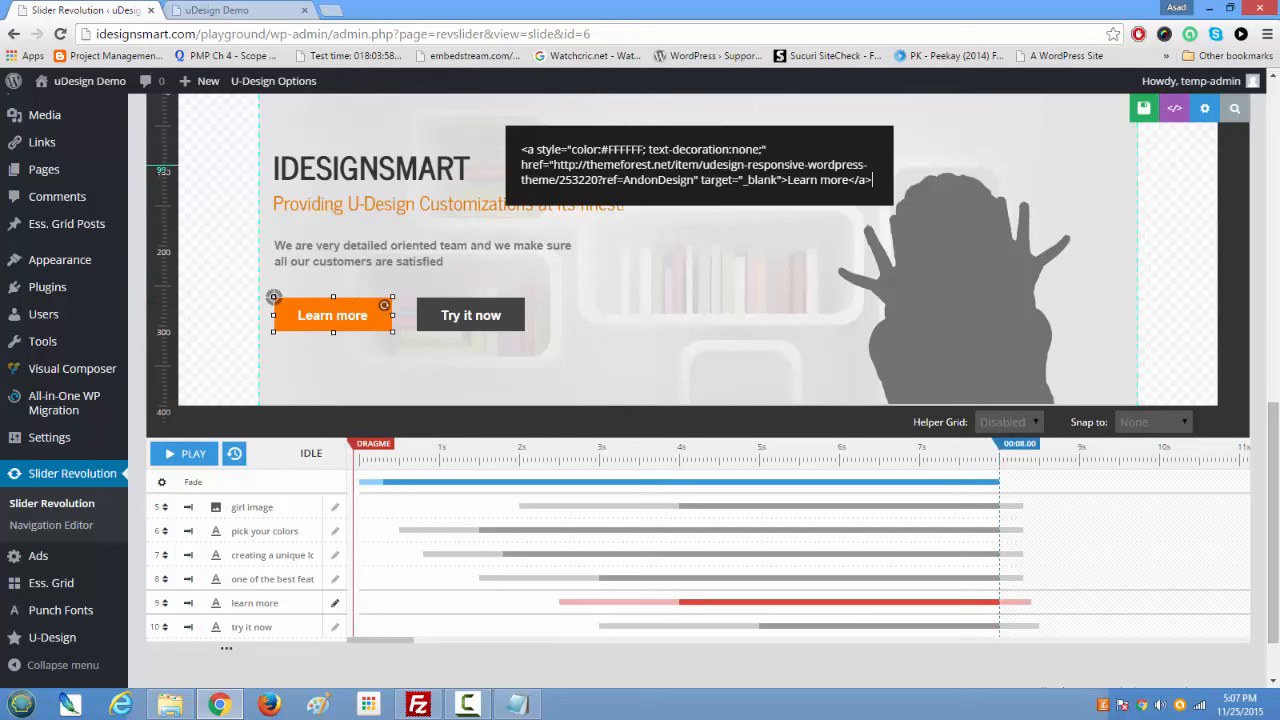
left_click_drag(549, 164, 790, 165)
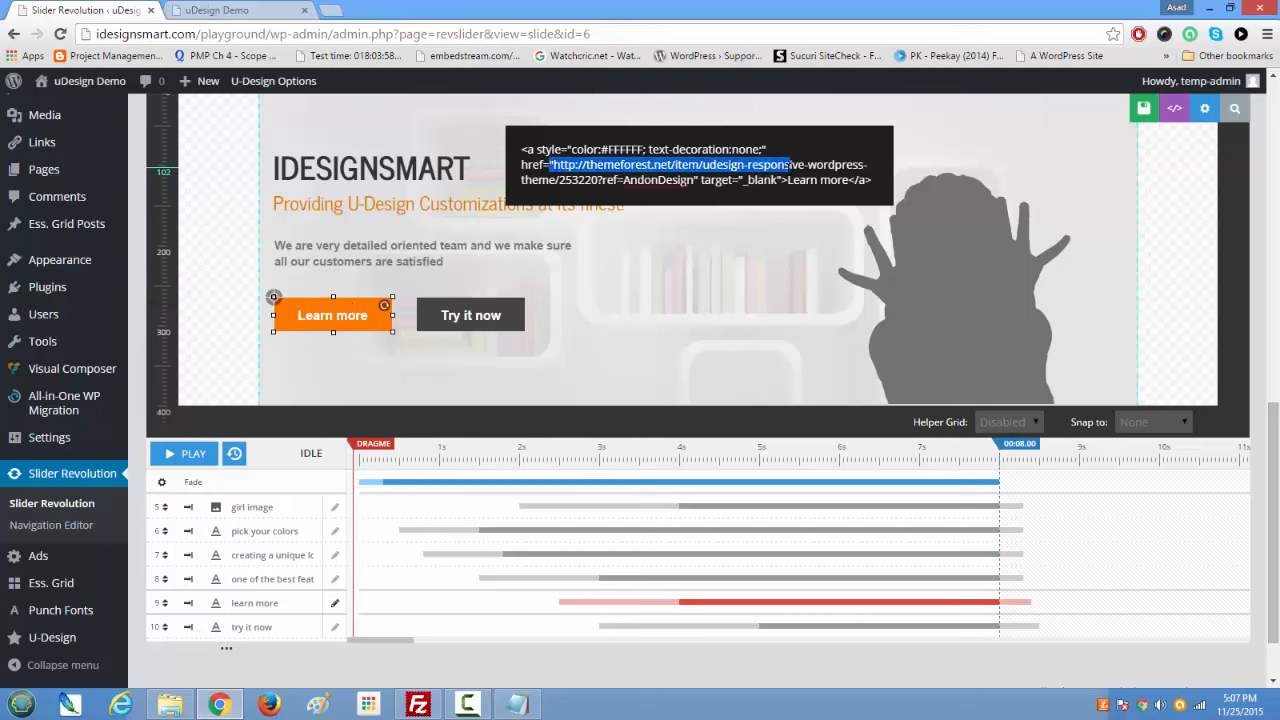
left_click_drag(552, 164, 692, 183)
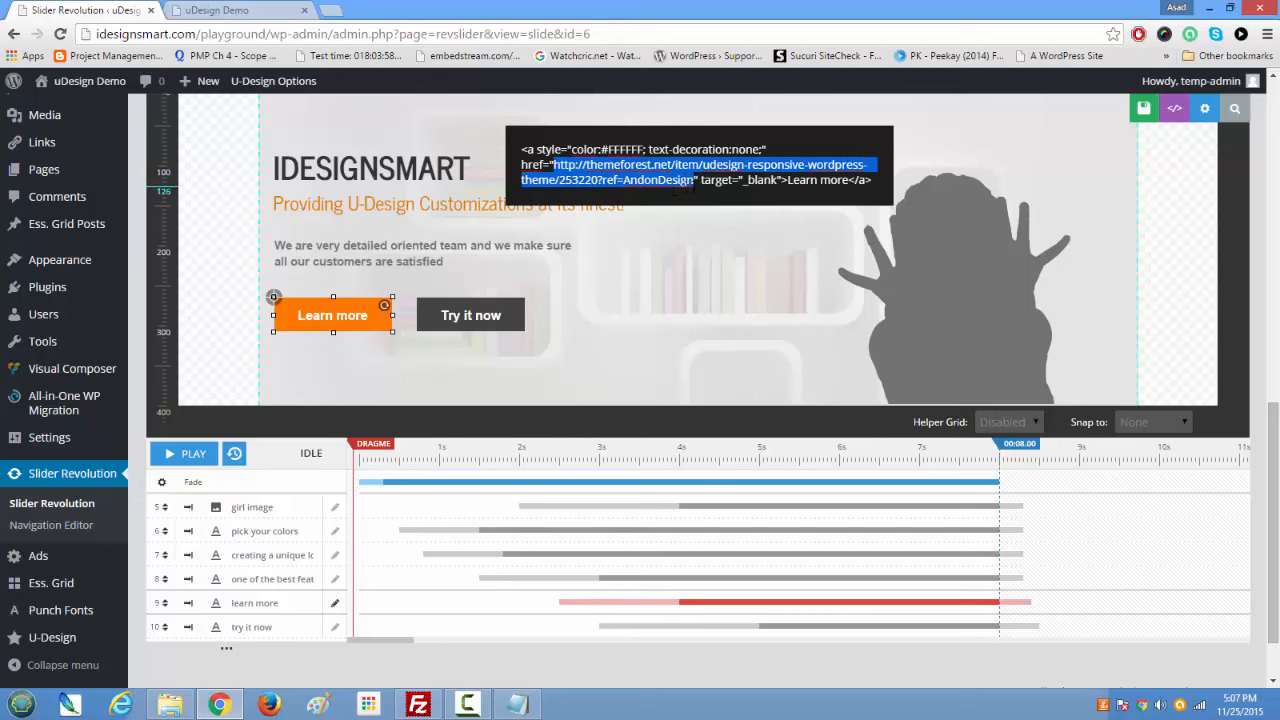
type("#")
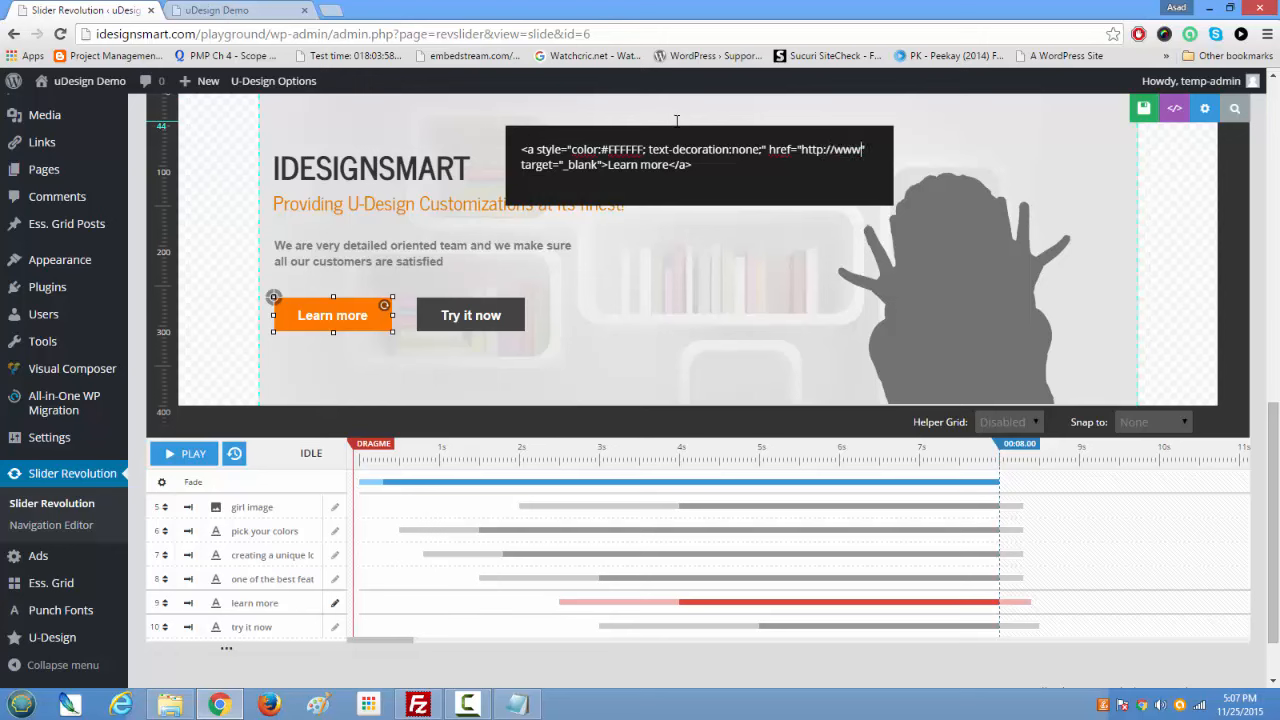
type("designsmart.")
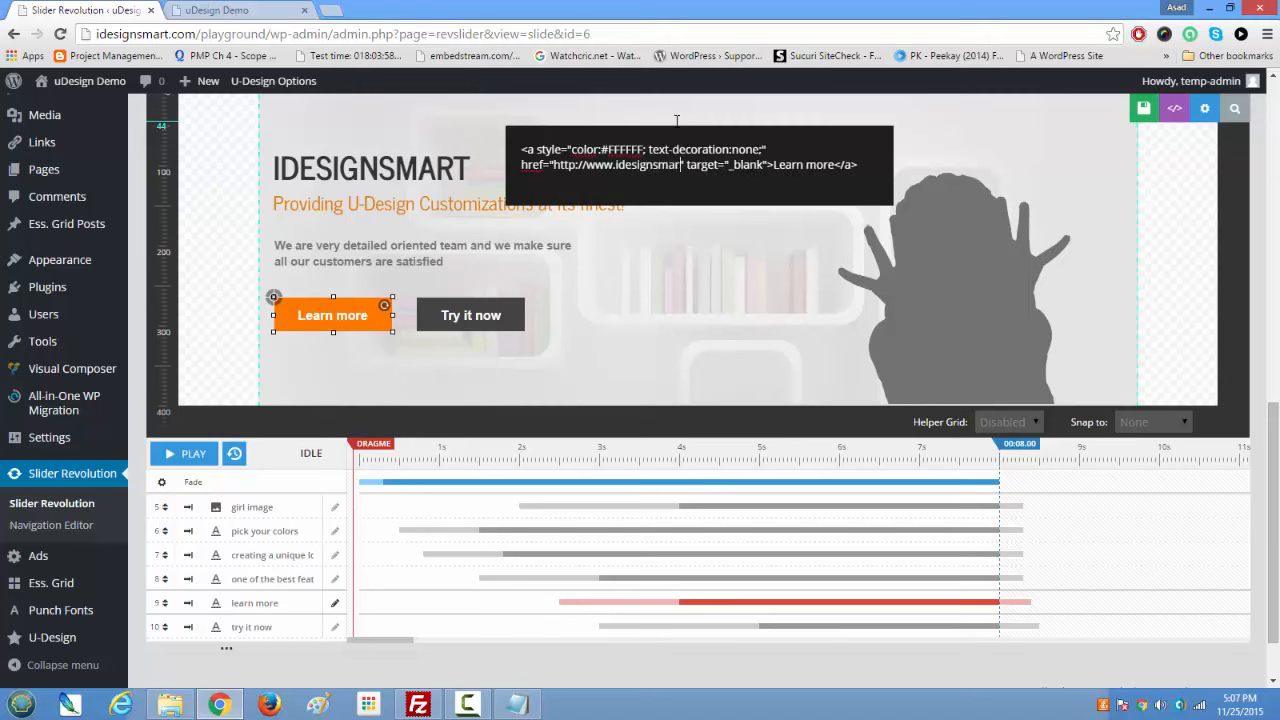
type("com")
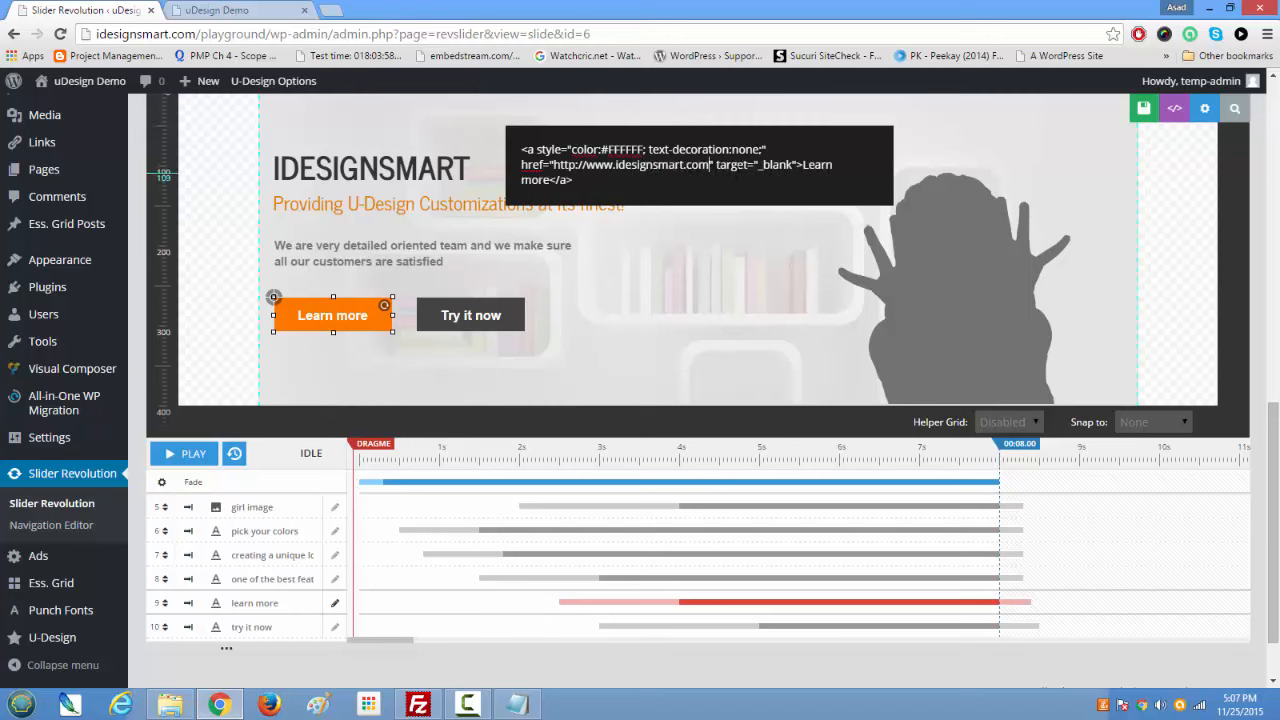
left_click_drag(736, 165, 783, 165)
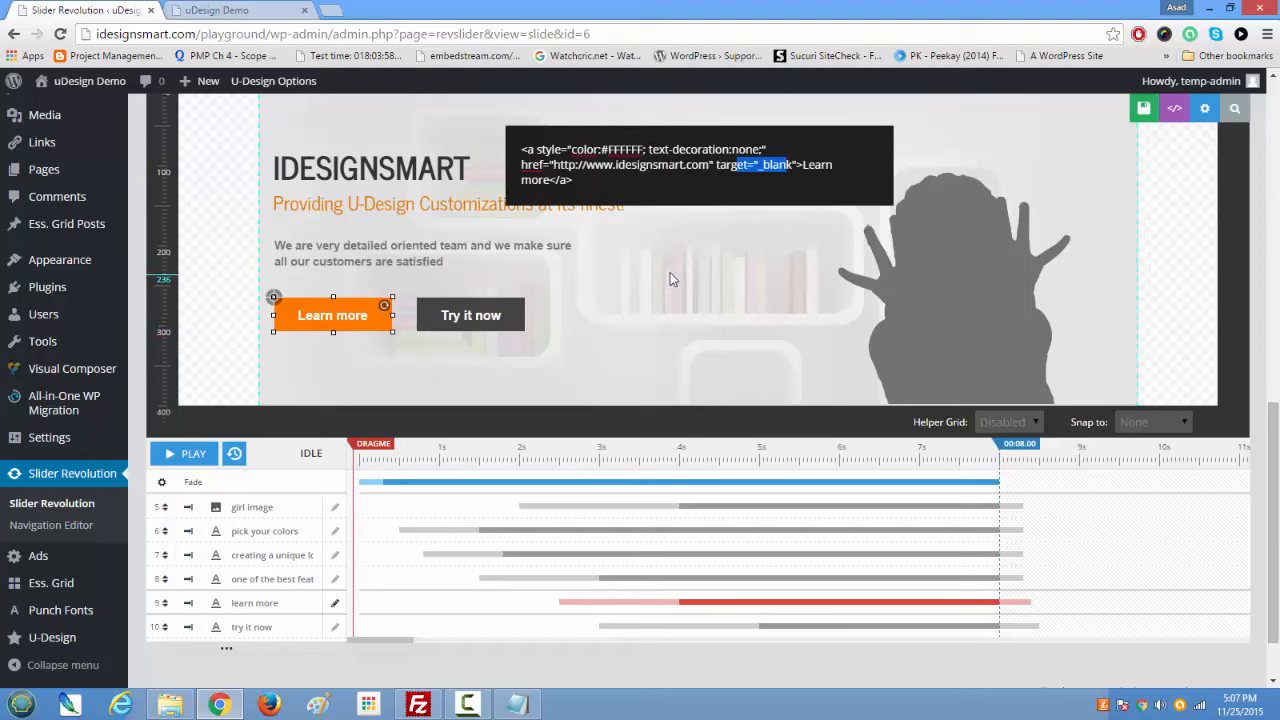
scroll(688, 265, "up", 2)
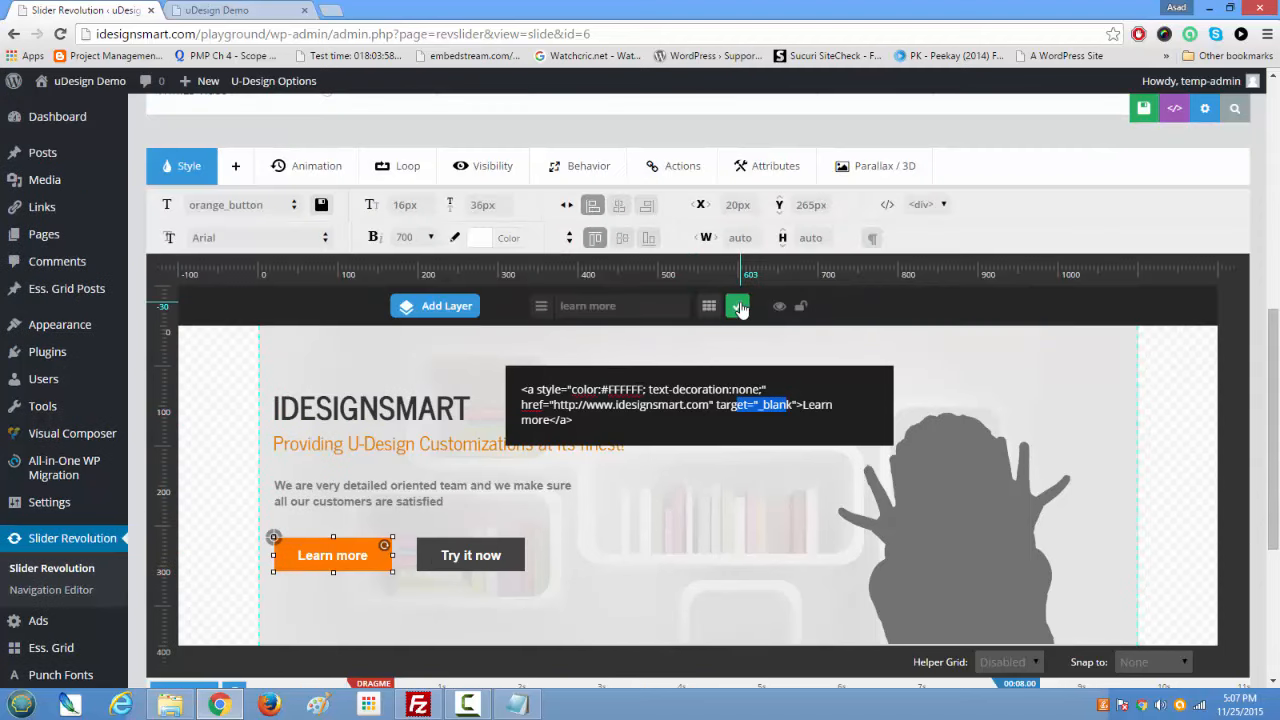
left_click(738, 307)
left_click(697, 460)
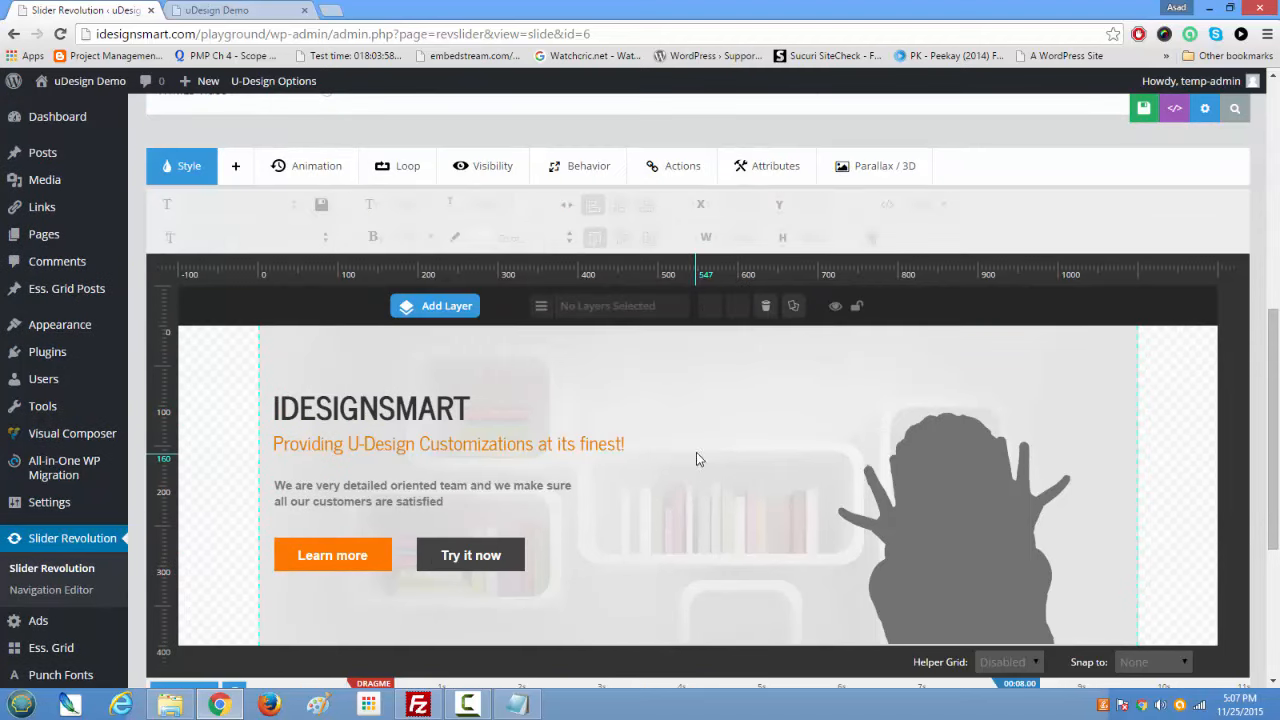
Step: Examine the orange subtitle layer's style settings, including the extended font options, alongside the slide's layer timeline
scroll(697, 458, "down", 4)
scroll(697, 458, "up", 3)
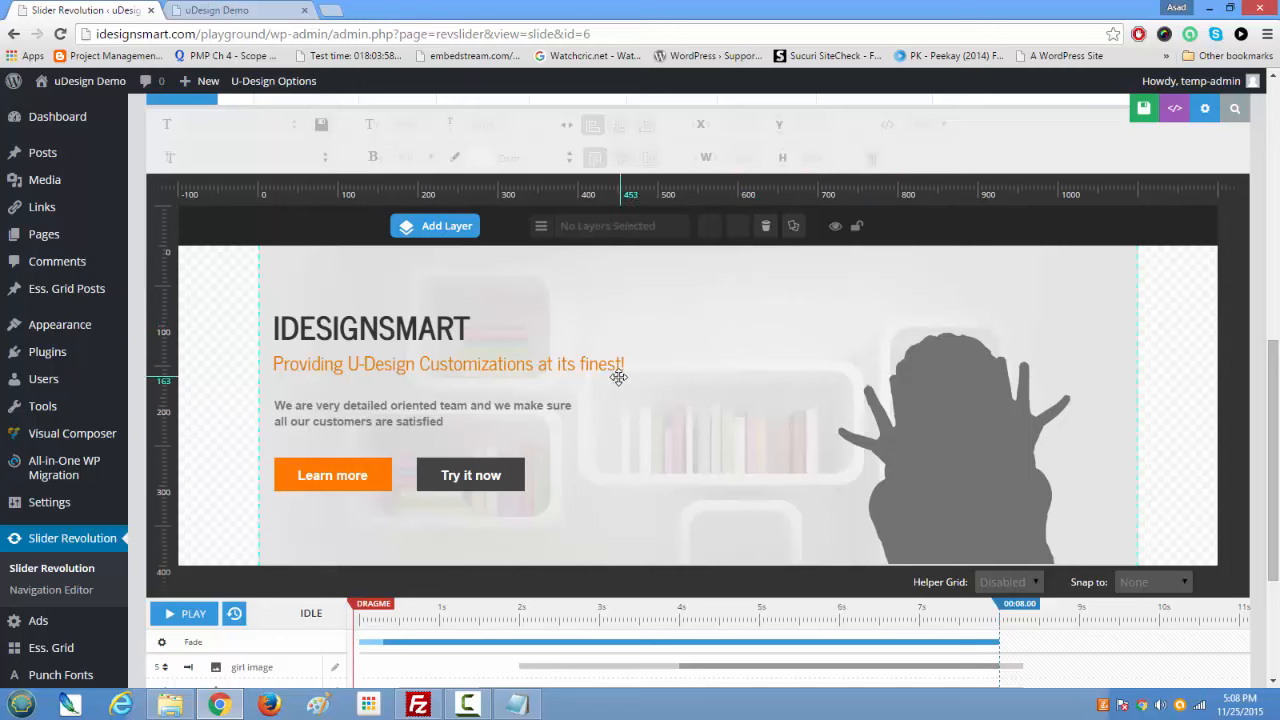
left_click(420, 369)
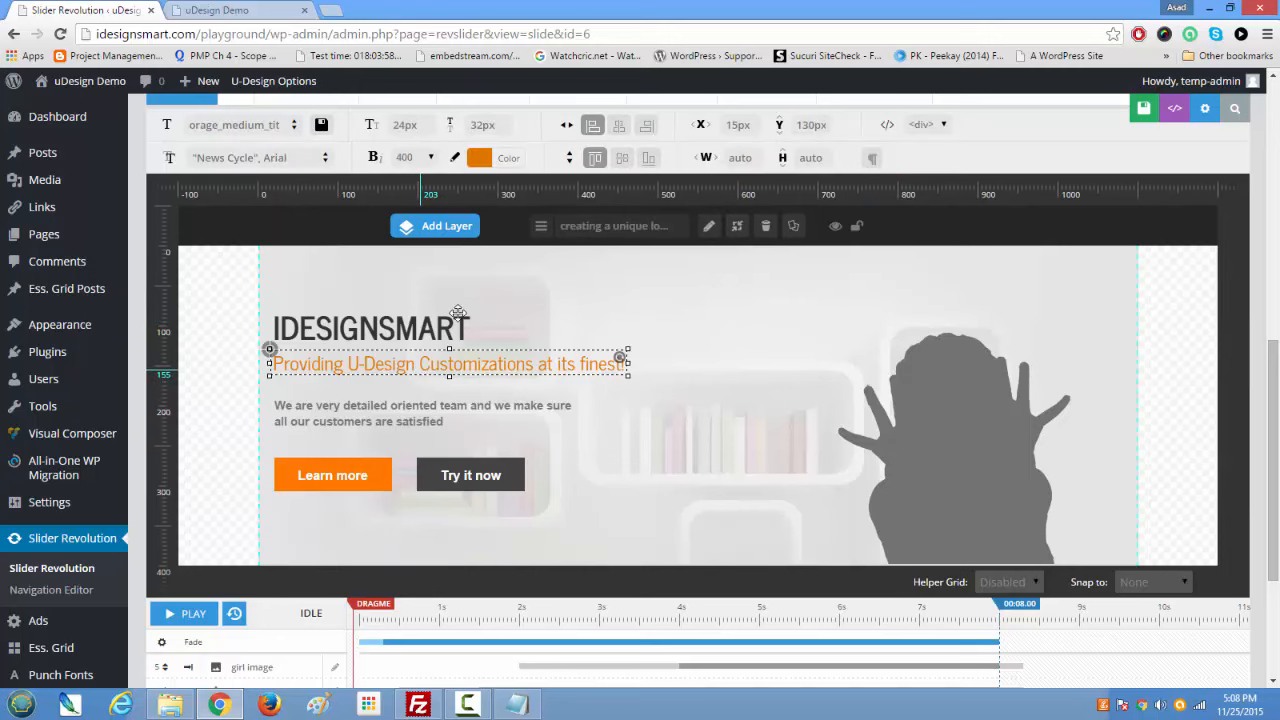
scroll(540, 225, "up", 2)
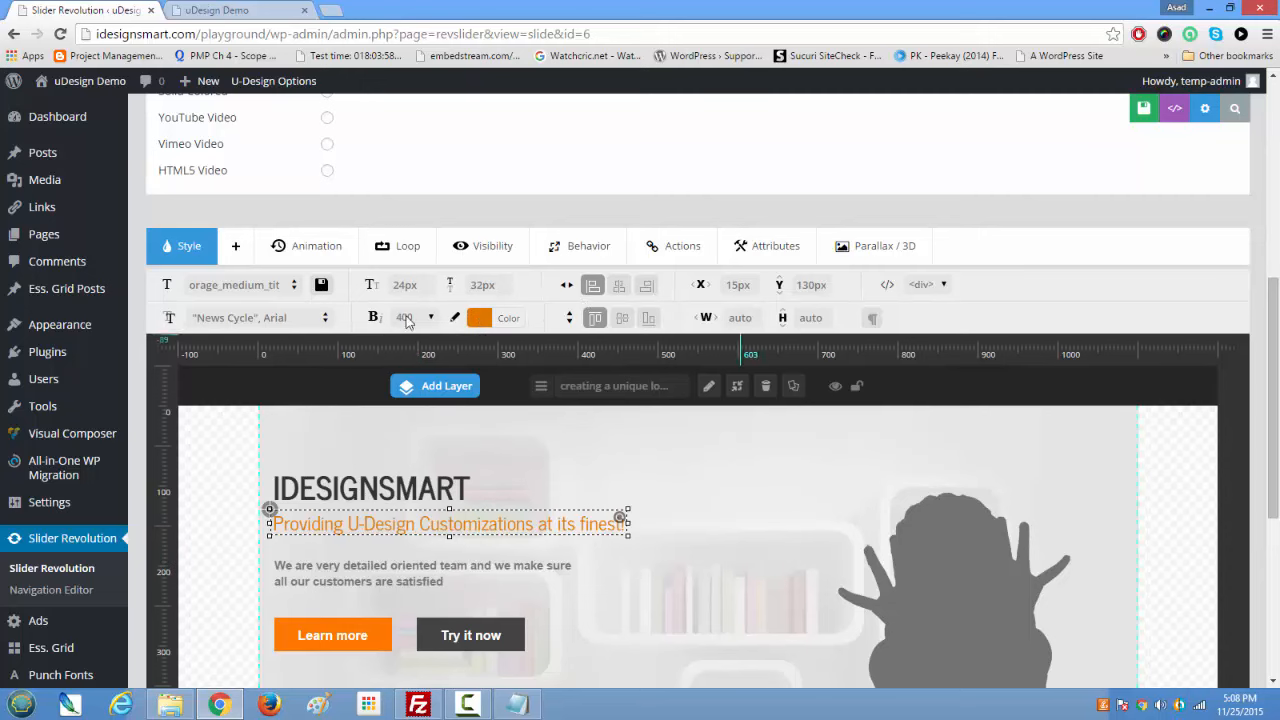
left_click(237, 248)
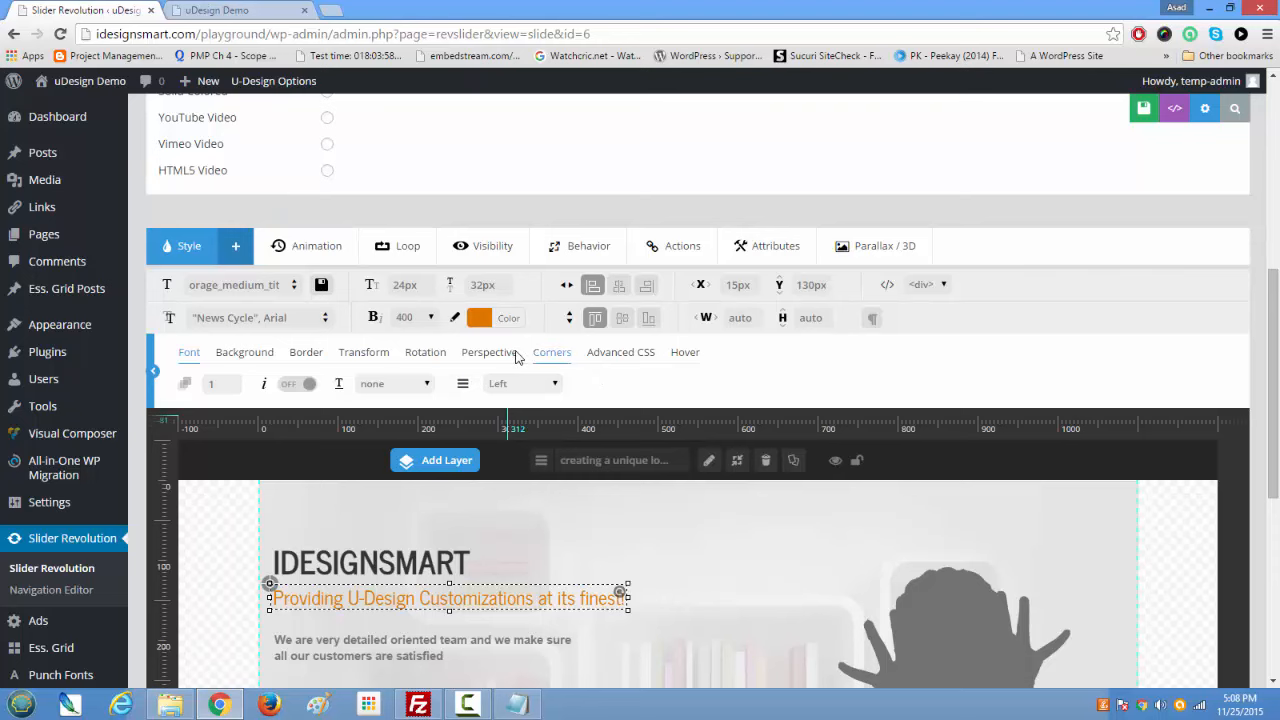
scroll(422, 379, "down", 5)
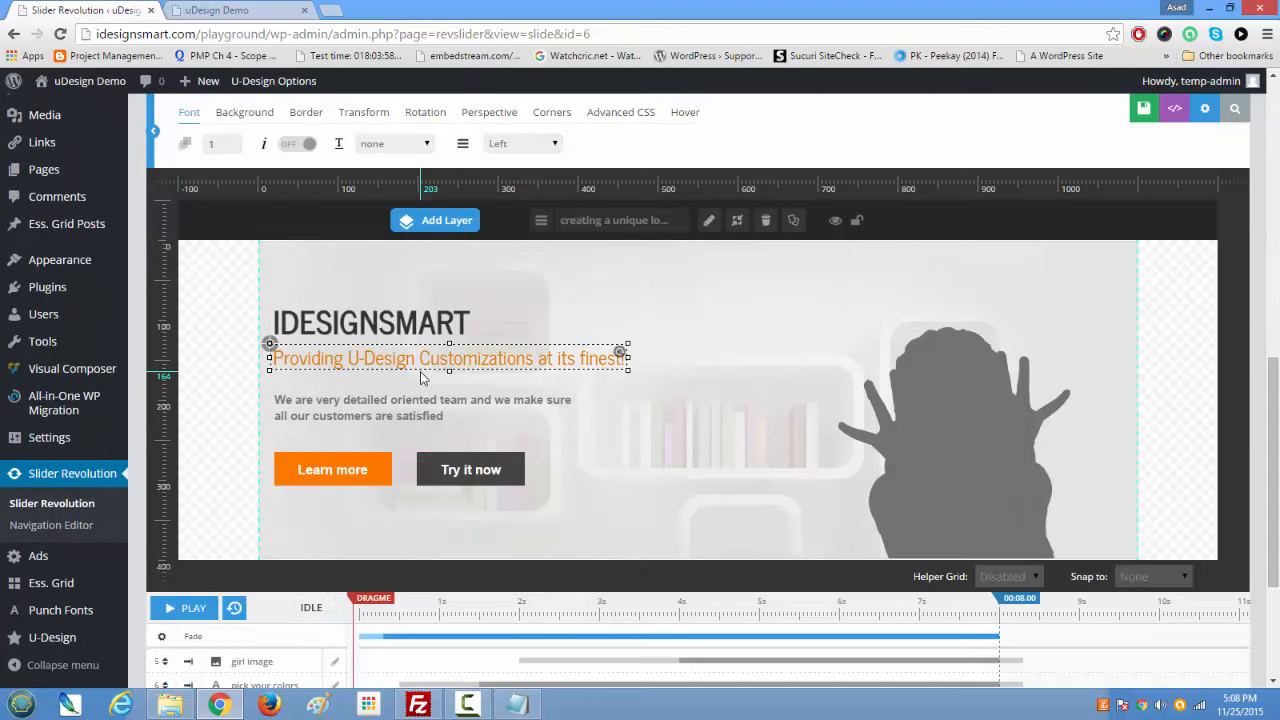
scroll(422, 368, "up", 5)
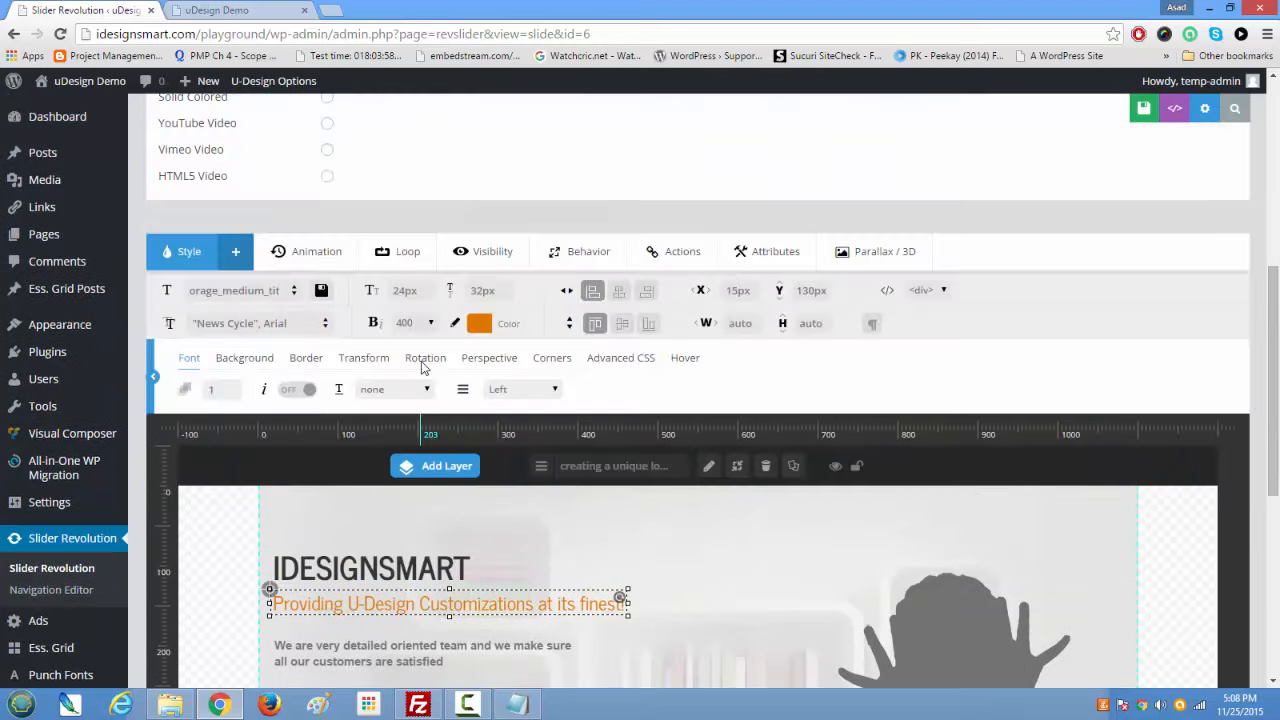
scroll(422, 368, "down", 5)
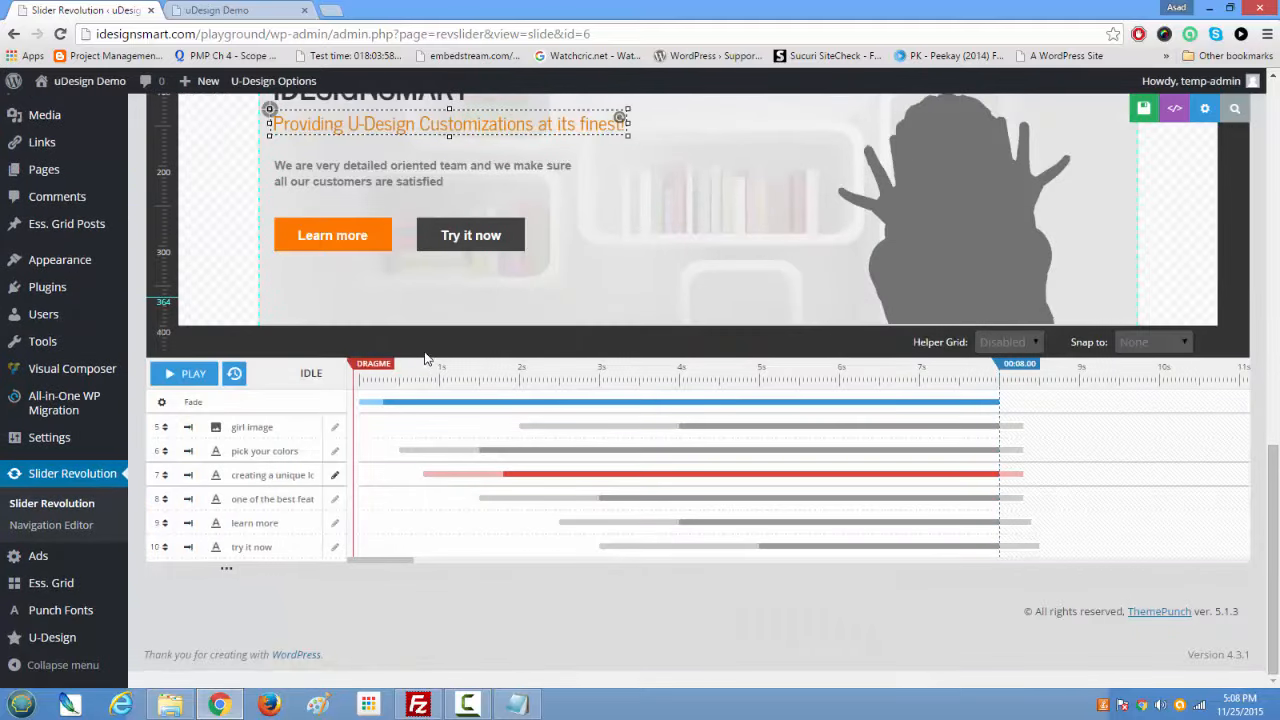
scroll(424, 358, "up", 5)
scroll(427, 352, "down", 4)
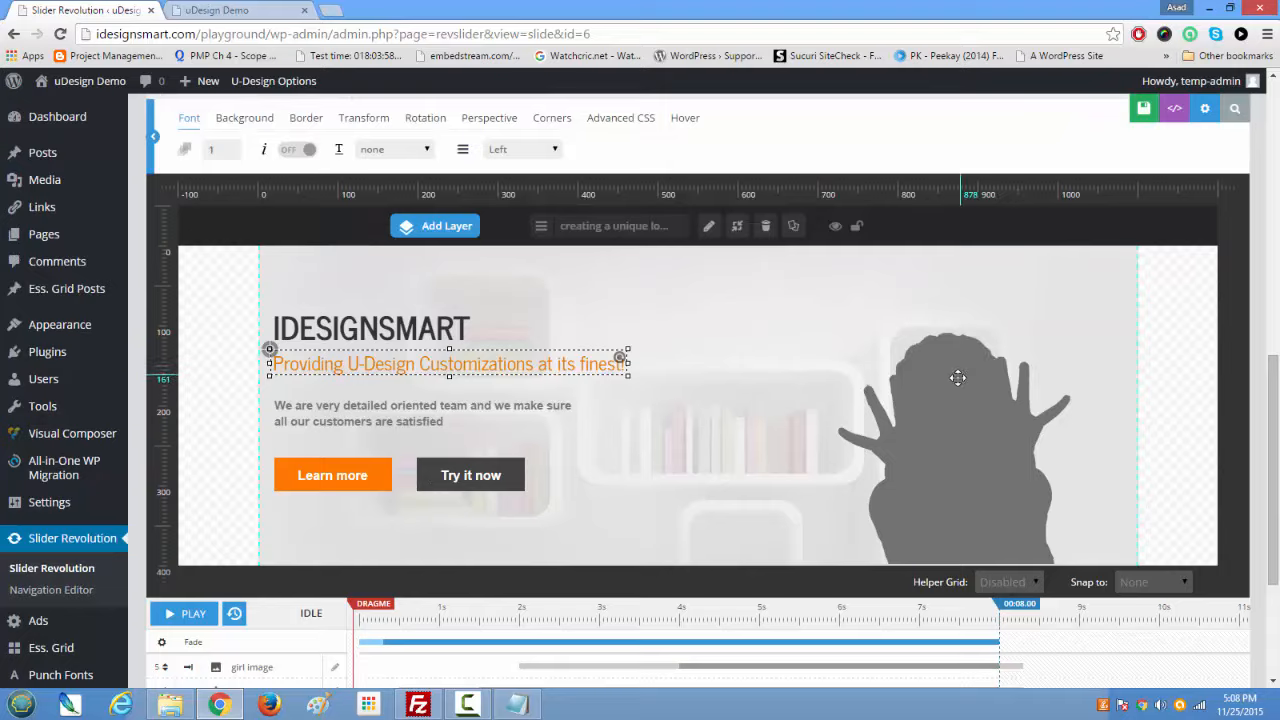
Step: Examine the girl image layer on slide 1's canvas and its bar in the layer timeline, leaving no layer selected
scroll(945, 390, "down", 3)
left_click(265, 508)
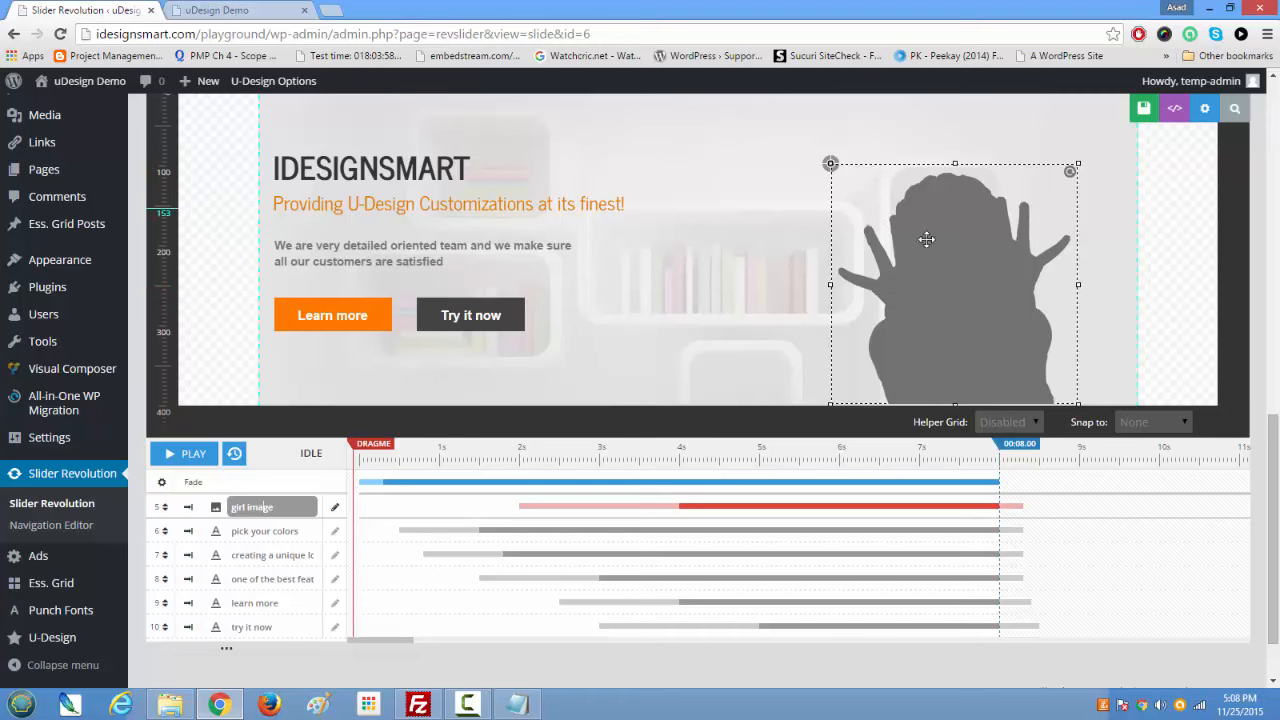
scroll(920, 240, "up", 2)
scroll(1030, 348, "down", 4)
scroll(995, 330, "up", 3)
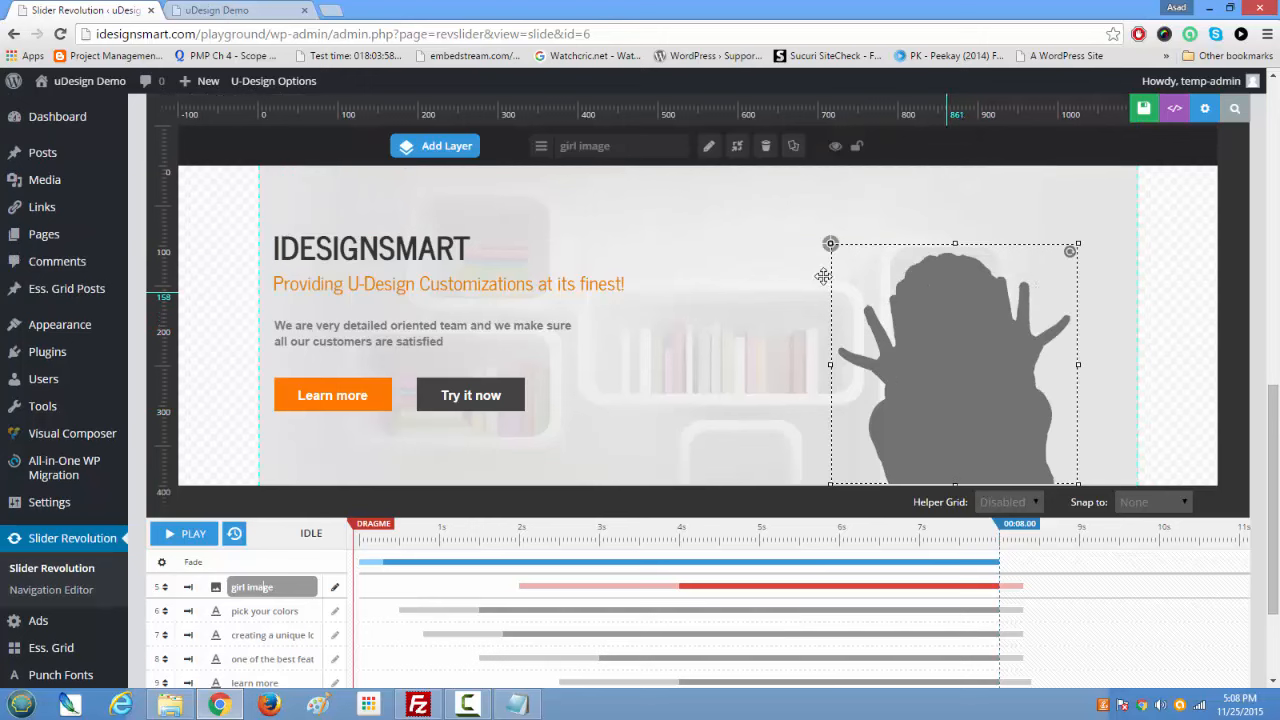
left_click(517, 186)
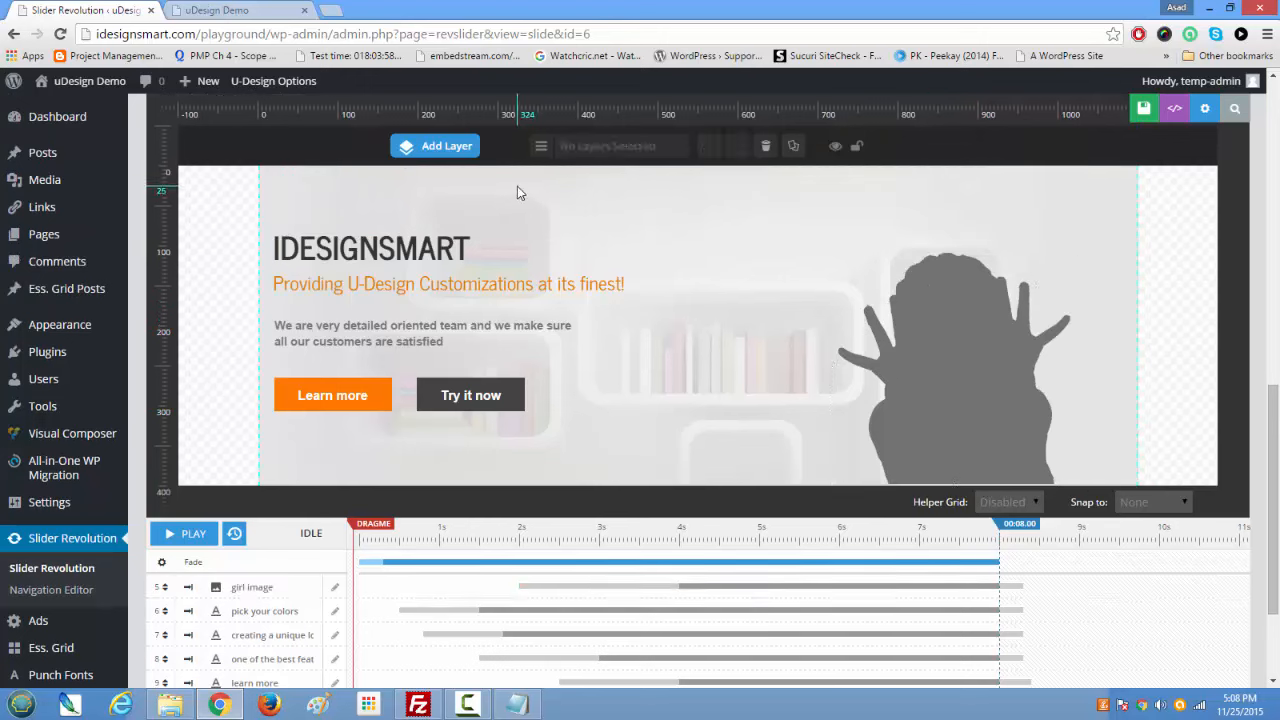
scroll(575, 283, "up", 6)
scroll(575, 283, "down", 5)
scroll(575, 283, "down", 3)
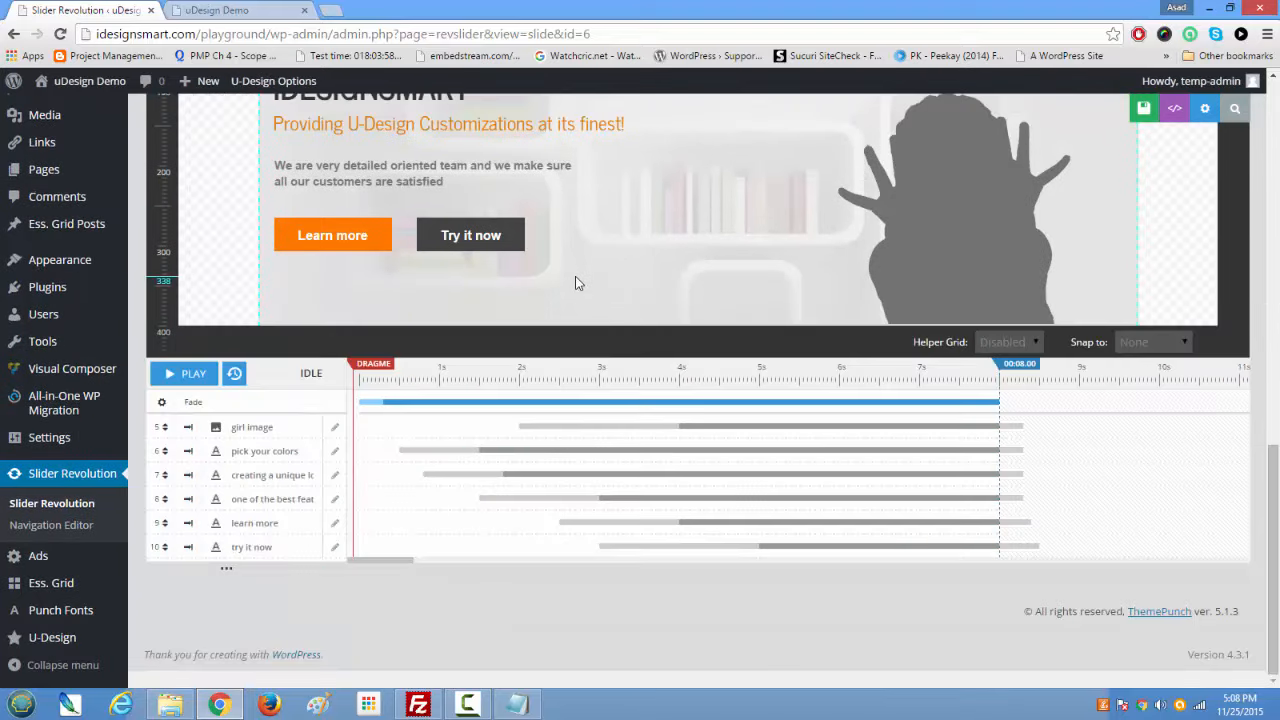
scroll(575, 283, "up", 5)
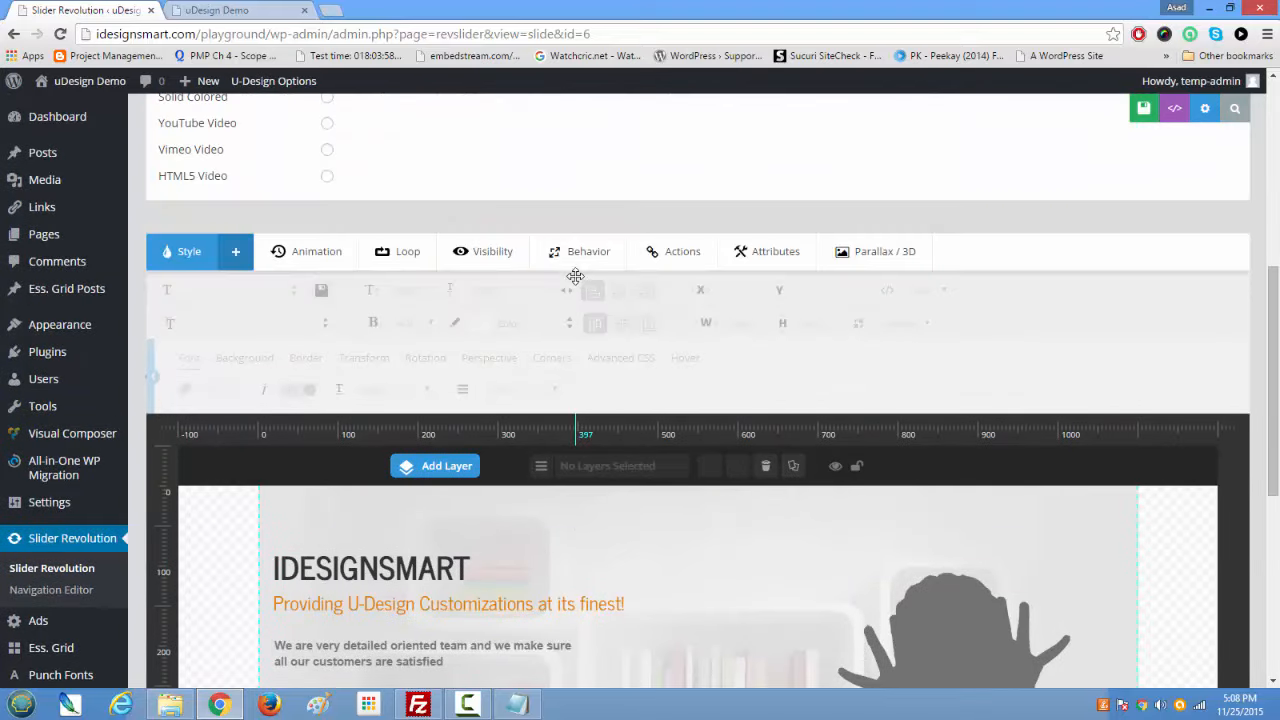
Step: Examine the orange subtitle layer's animation settings, including the start animation template and animation speed
left_click(459, 605)
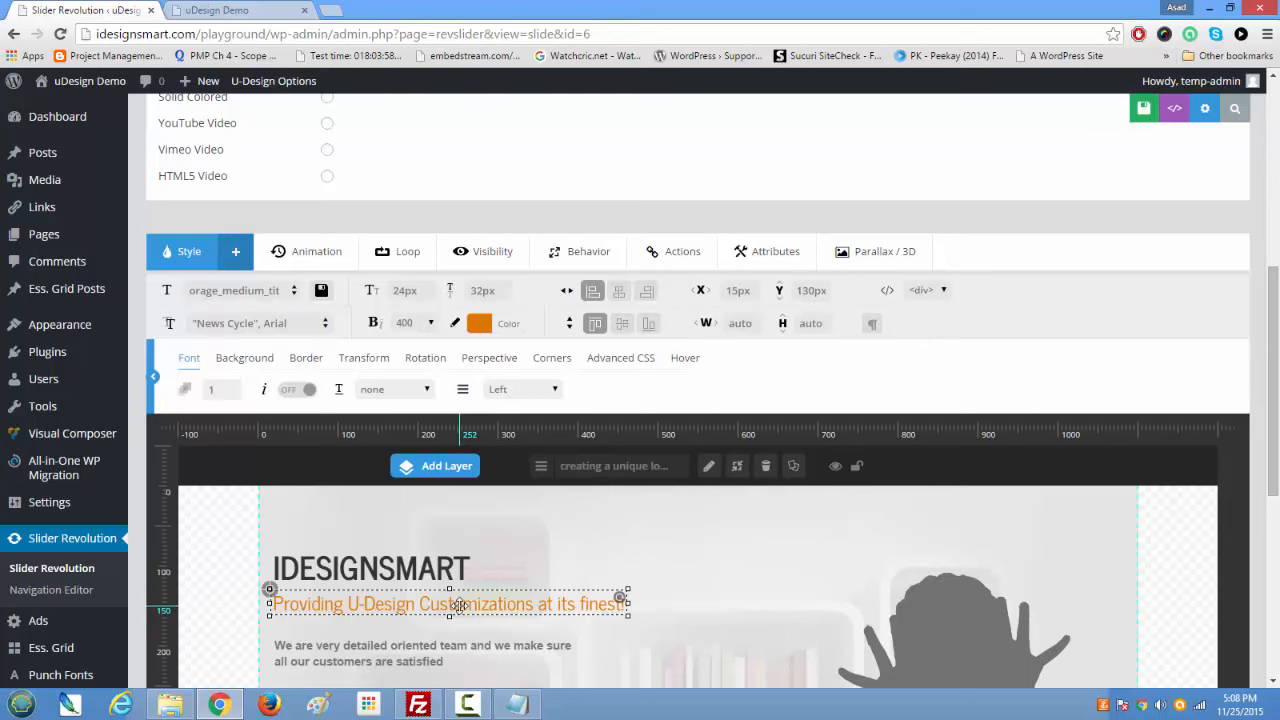
left_click(309, 251)
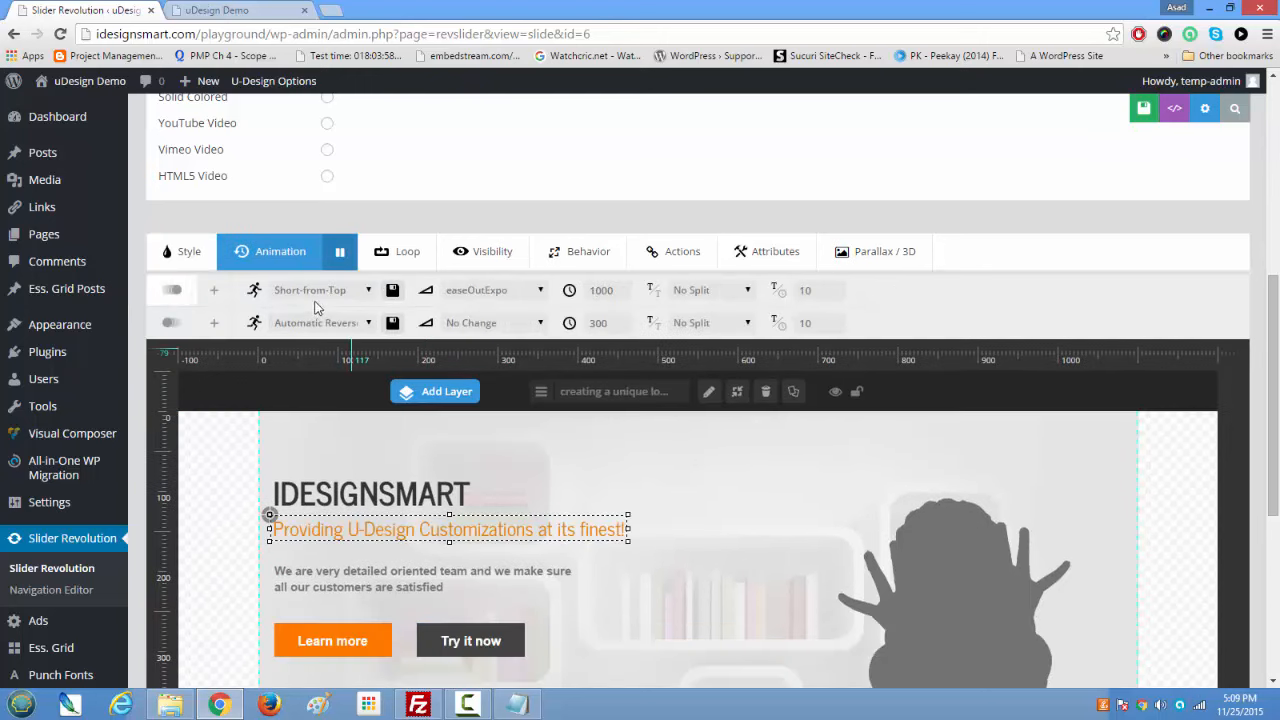
left_click(346, 290)
left_click(346, 290)
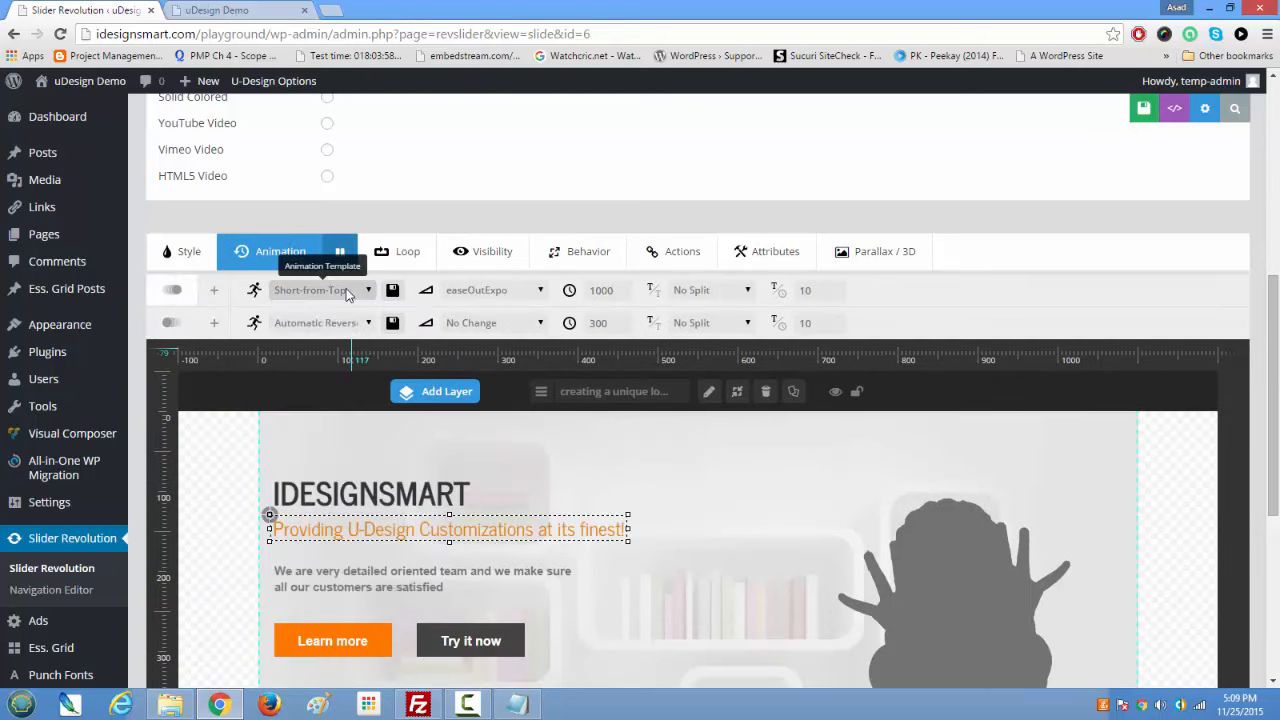
double_click(600, 290)
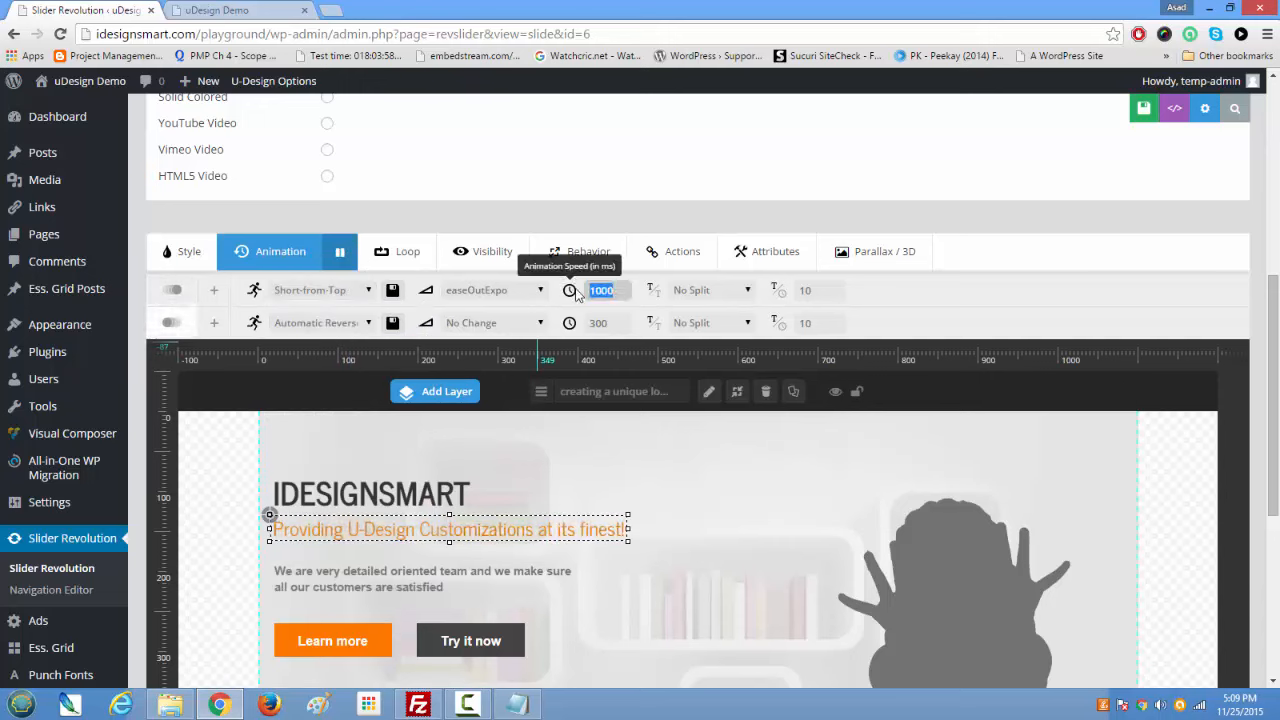
Step: Save the edited slide 1
scroll(665, 469, "down", 2)
scroll(664, 460, "up", 4)
scroll(665, 460, "down", 5)
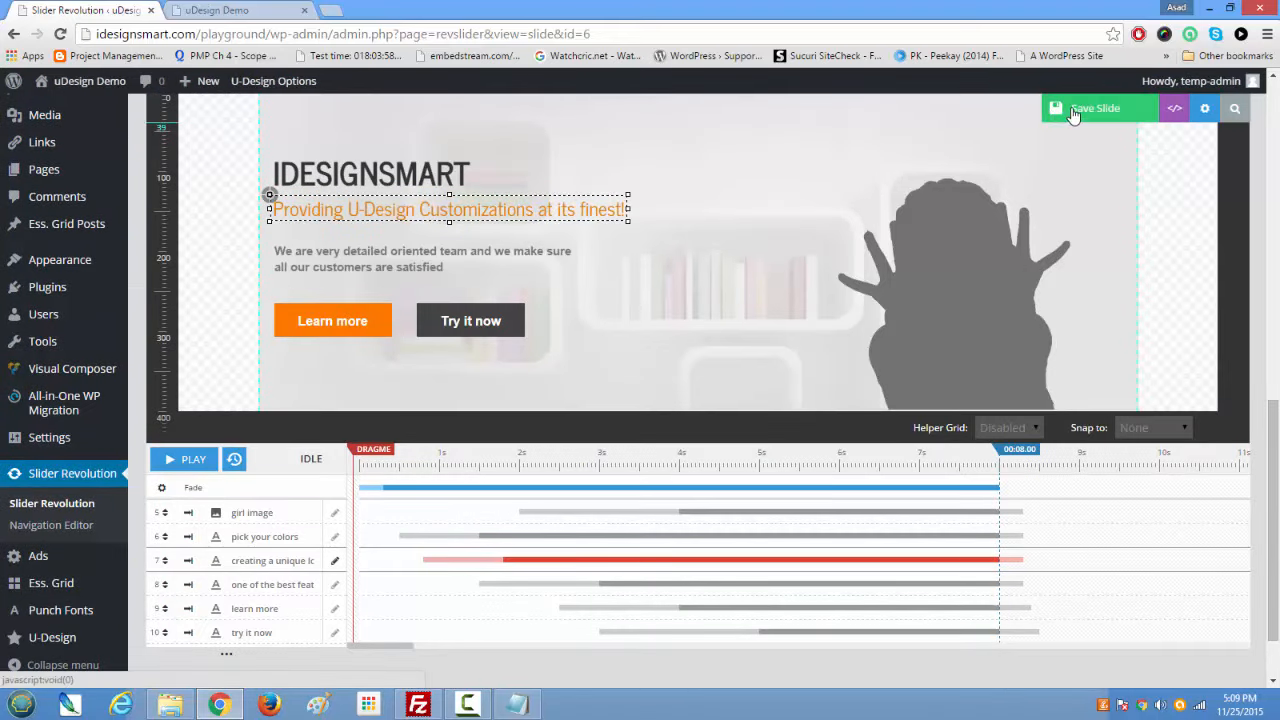
left_click(1073, 116)
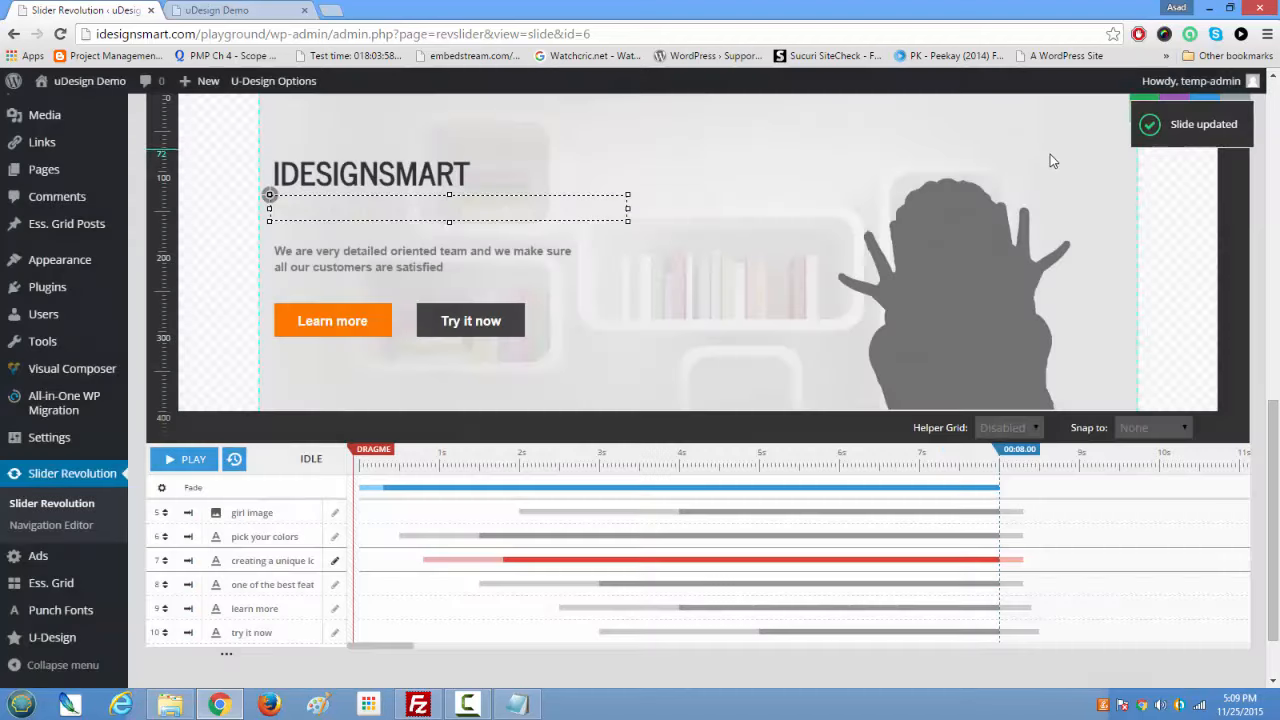
scroll(866, 303, "up", 6)
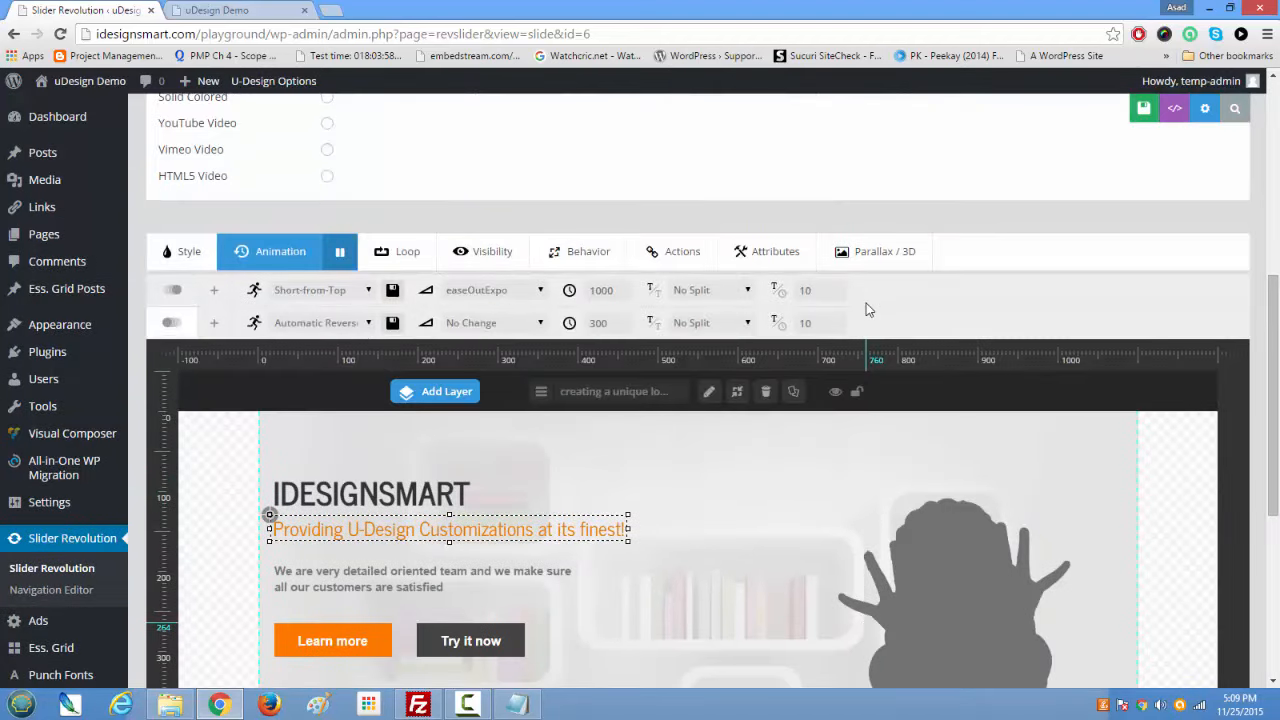
Step: Open slide 2 of slider1 in the slide editor and look over its layers on the canvas
mouse_move(465, 312)
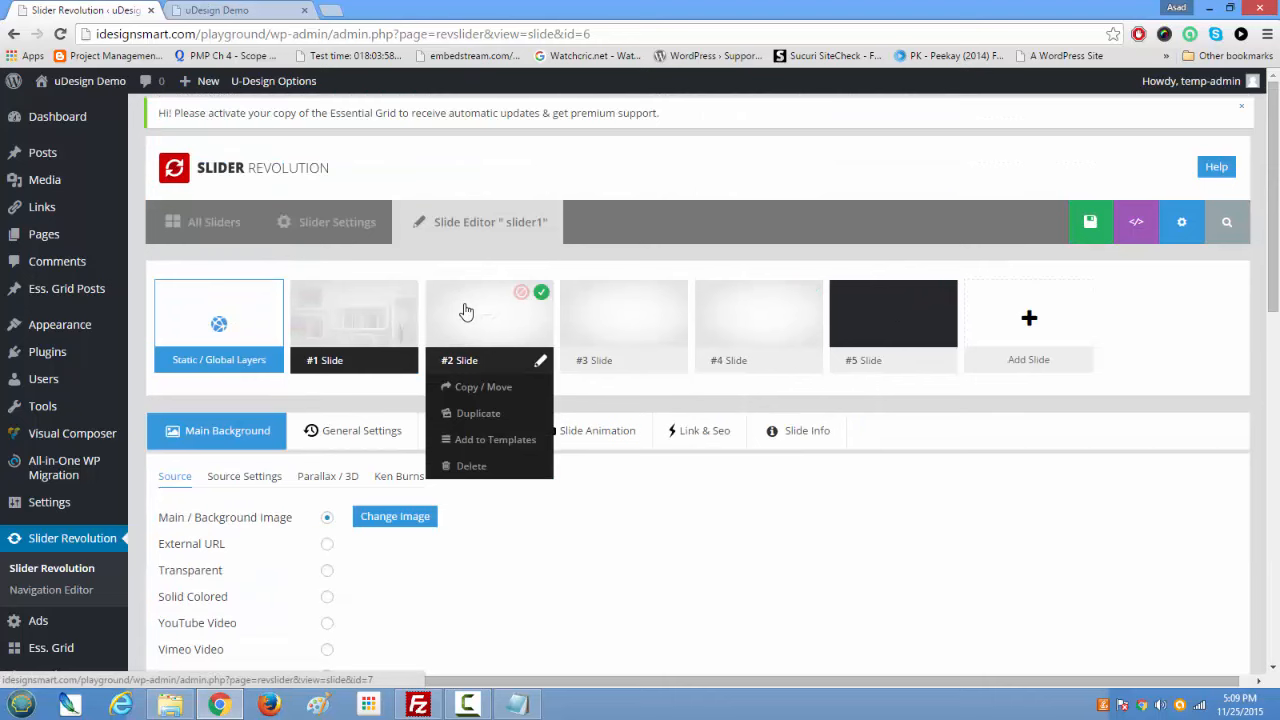
left_click(465, 312)
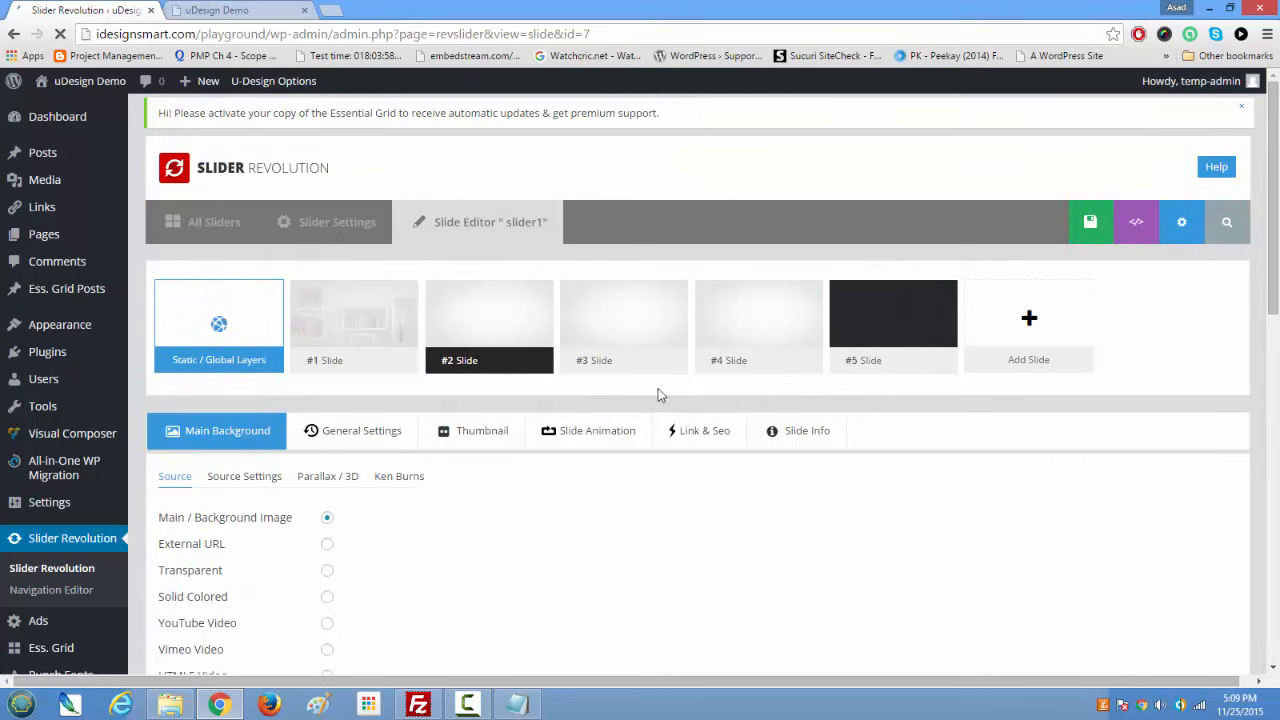
scroll(695, 463, "down", 10)
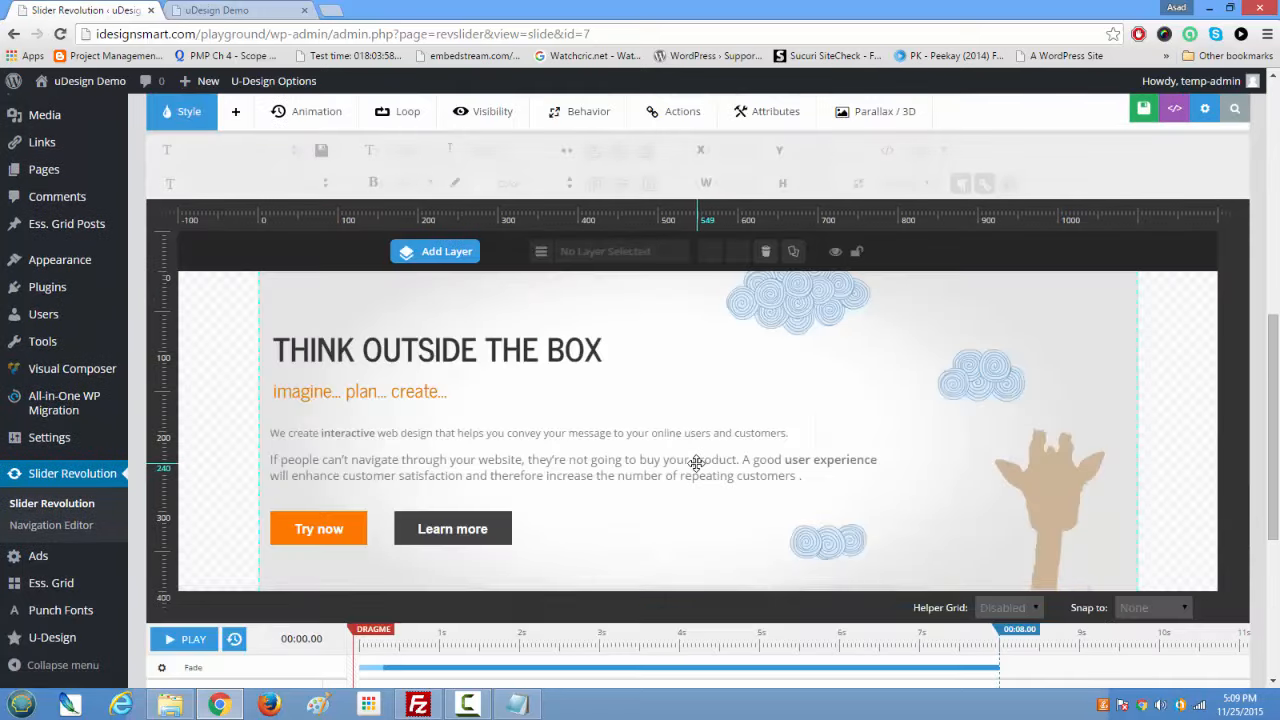
scroll(694, 463, "up", 10)
mouse_move(375, 334)
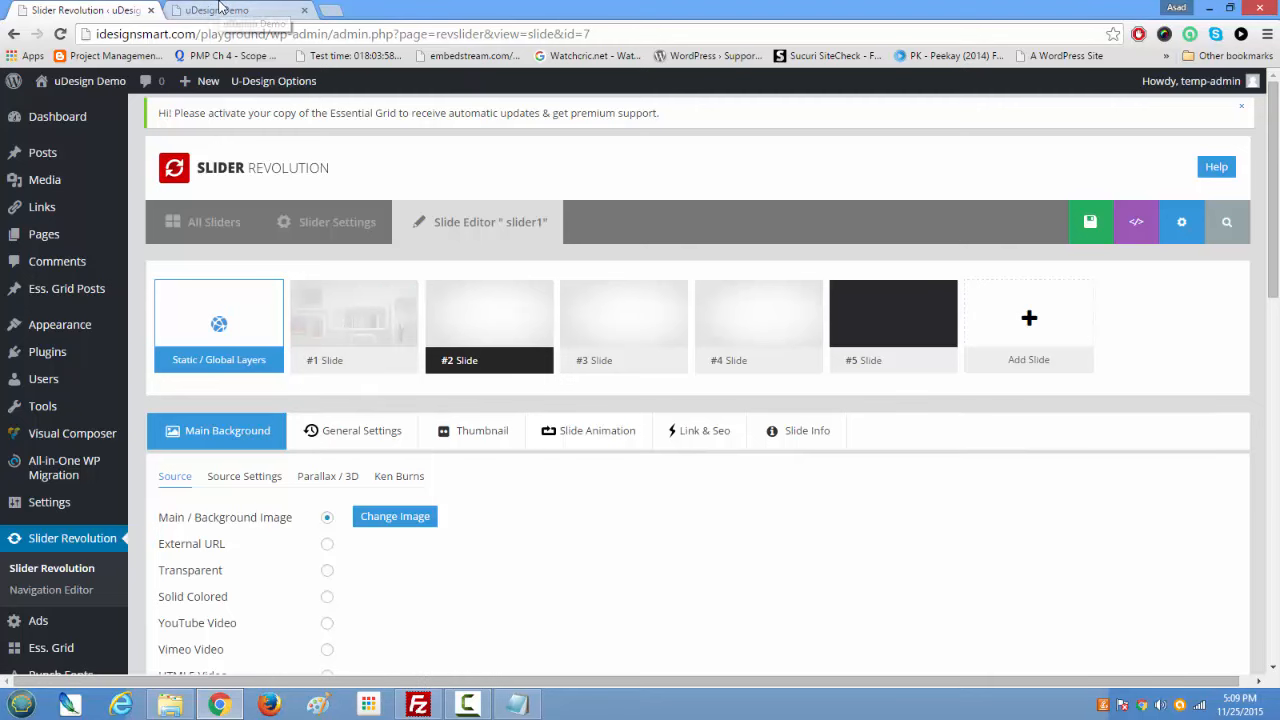
Step: Switch to the uDesign Demo home page and play the embedded video on the Video Support slide
left_click(220, 9)
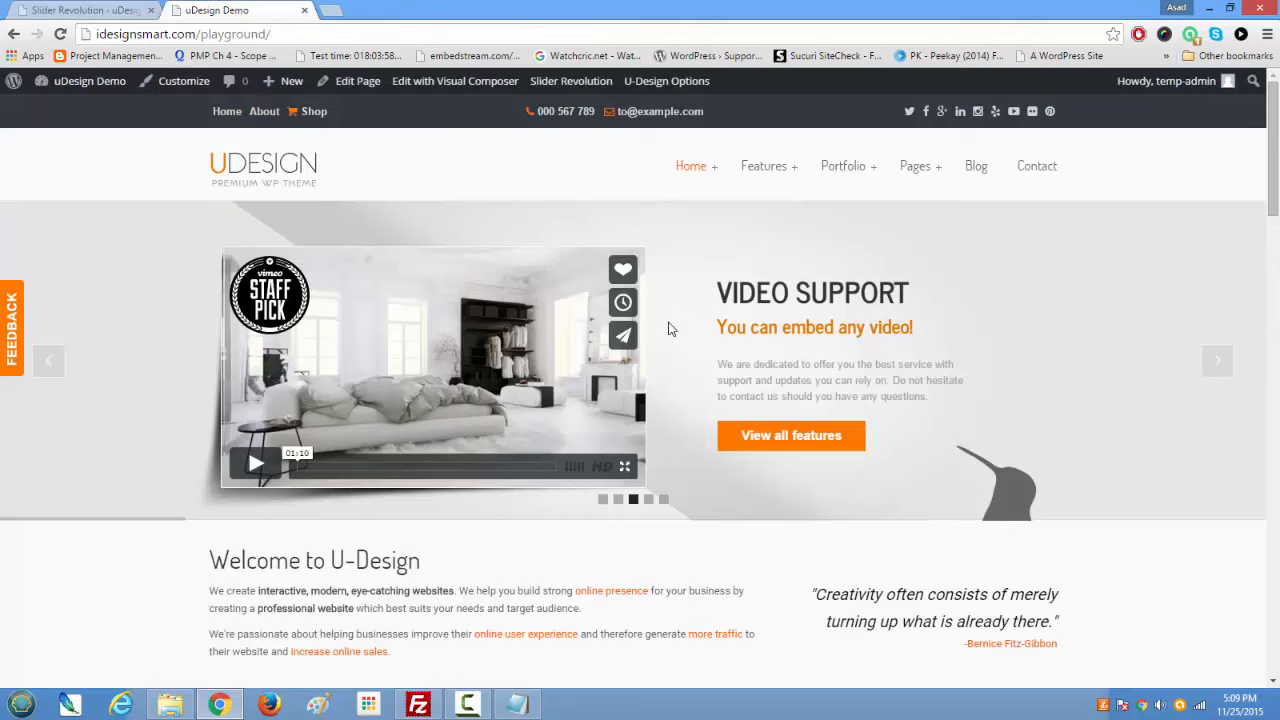
left_click(87, 9)
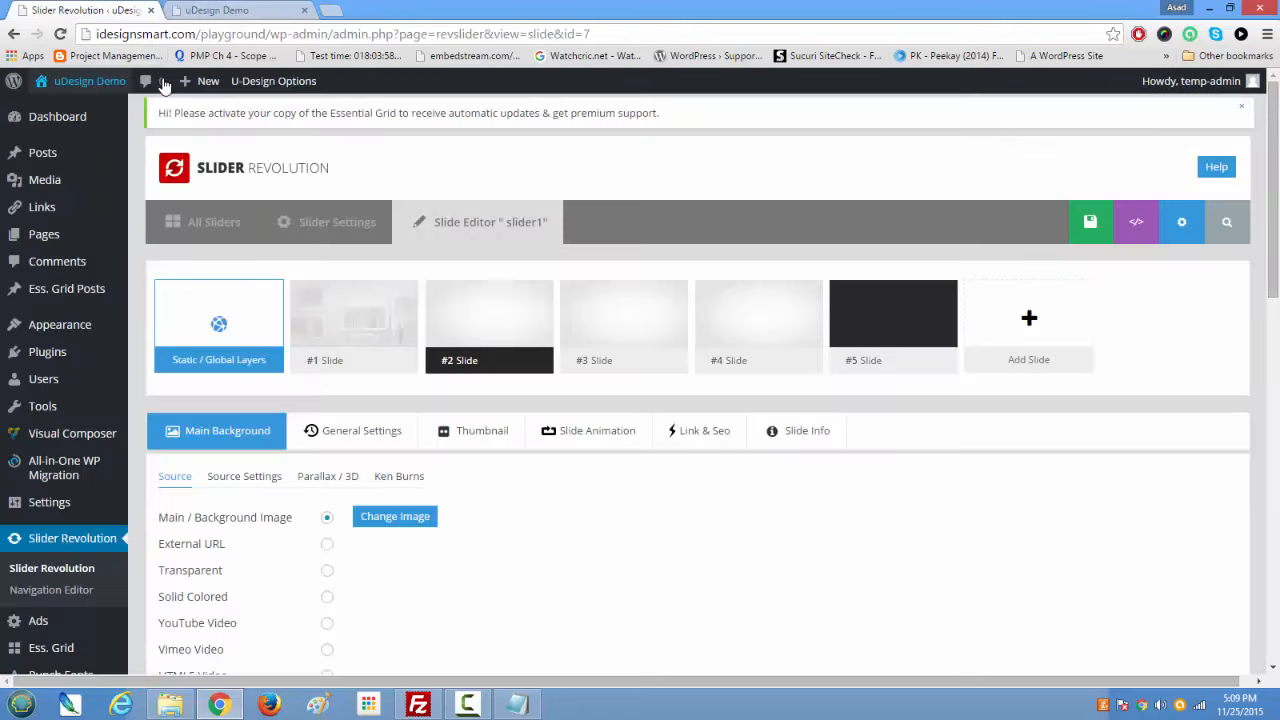
left_click(268, 9)
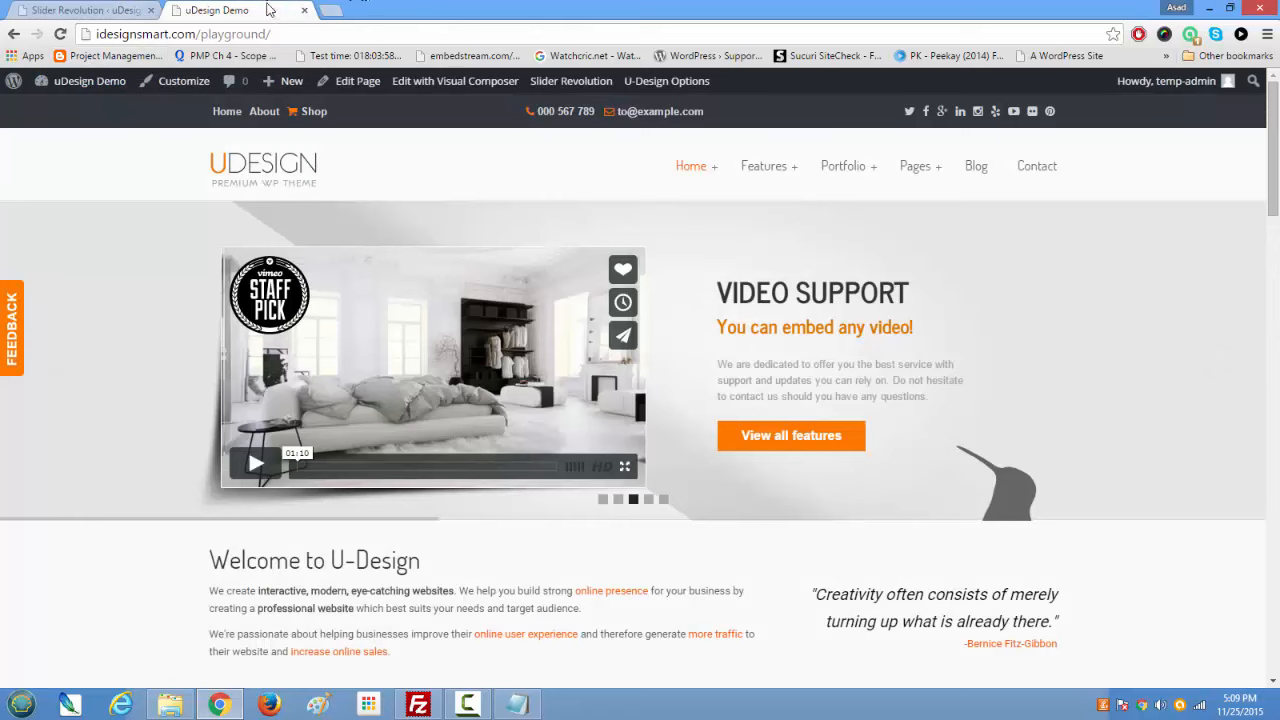
left_click(97, 9)
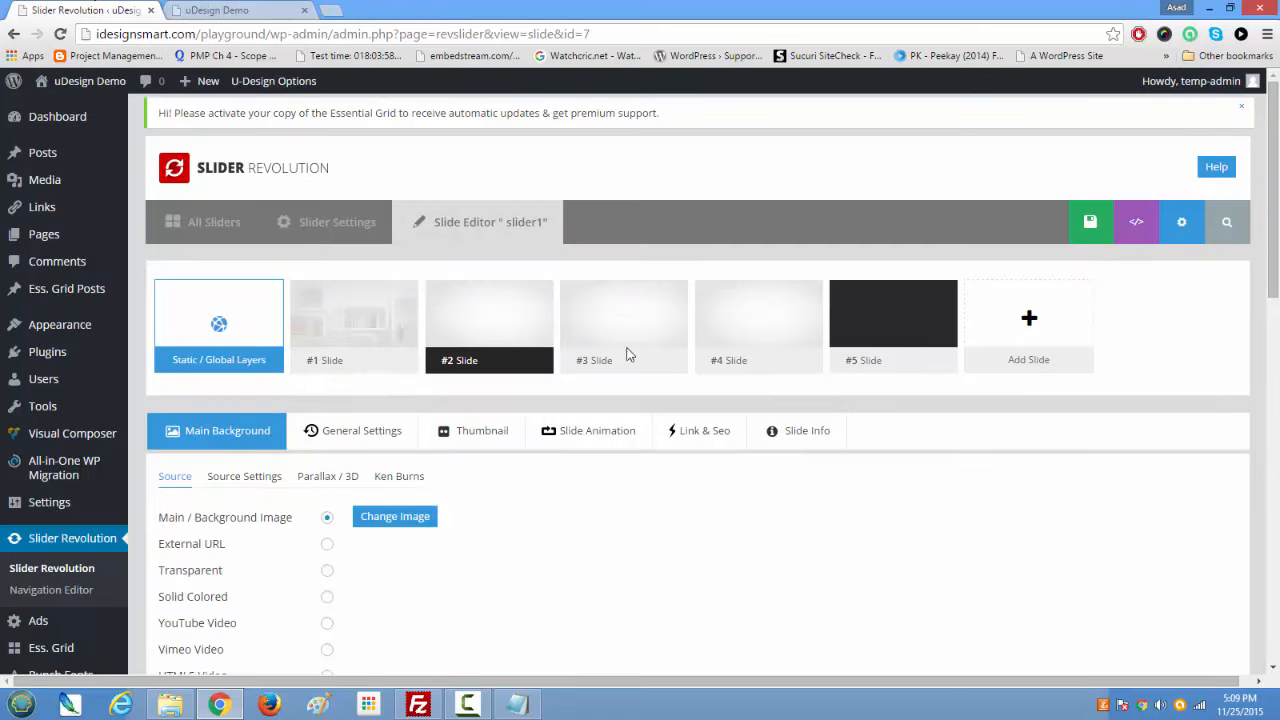
left_click(257, 14)
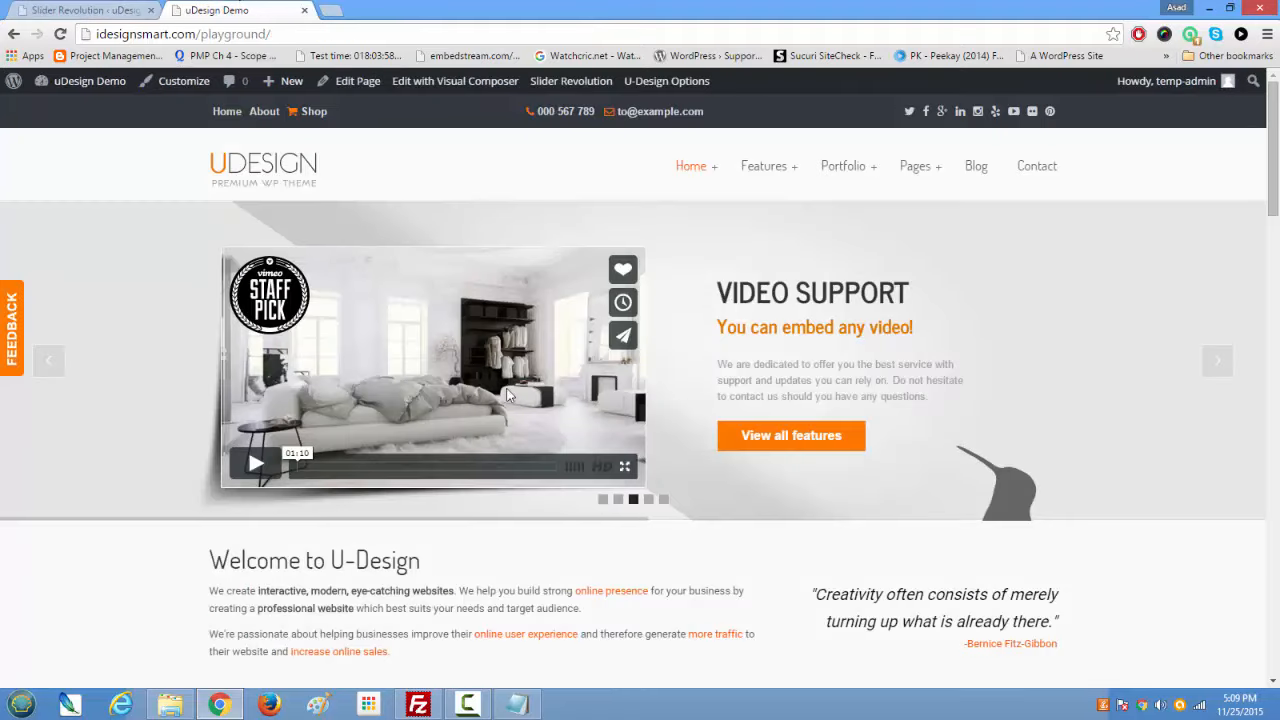
left_click(256, 465)
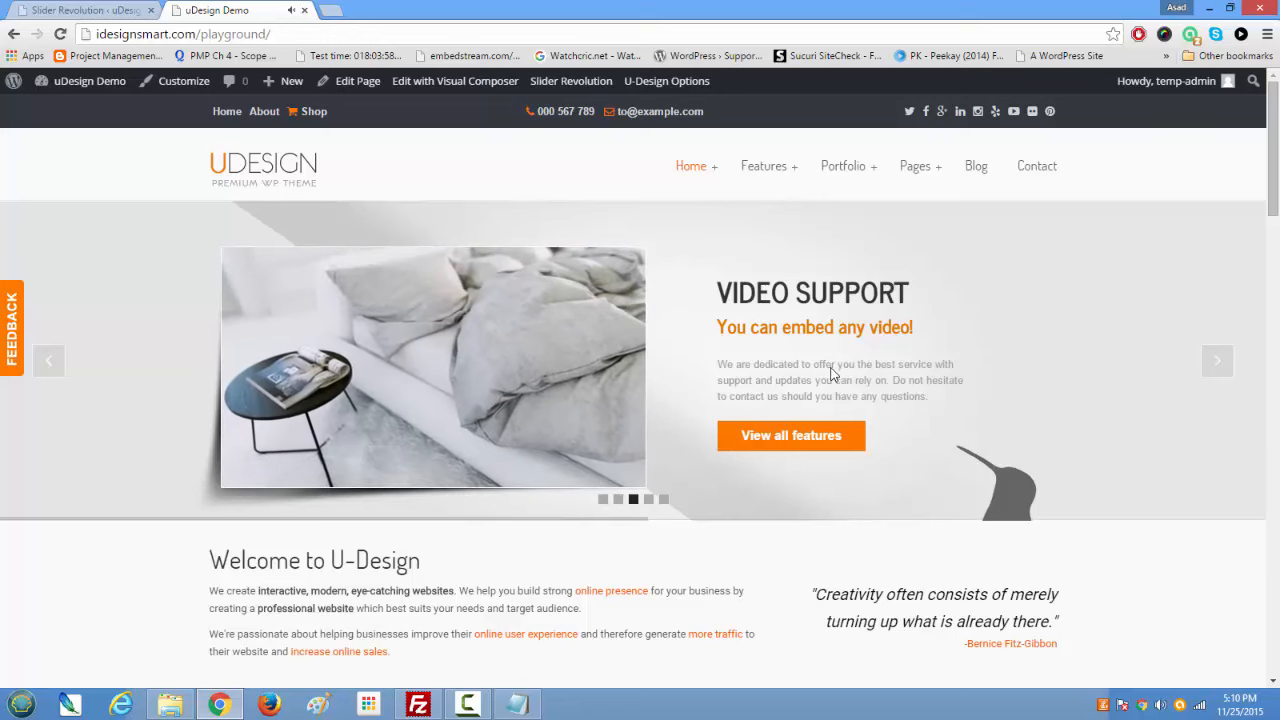
Step: Pause the Video Support slide's video and review the home page sections below the slider
scroll(827, 375, "down", 3)
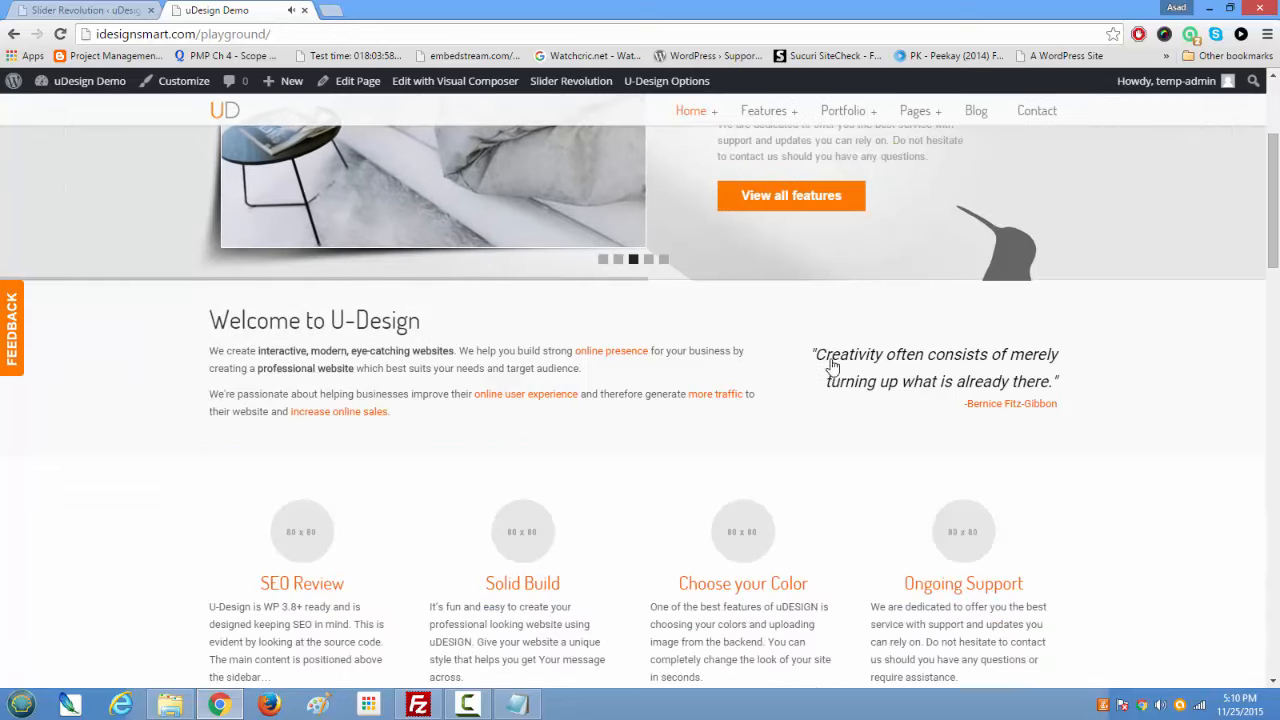
scroll(820, 363, "up", 3)
mouse_move(311, 346)
left_click(256, 464)
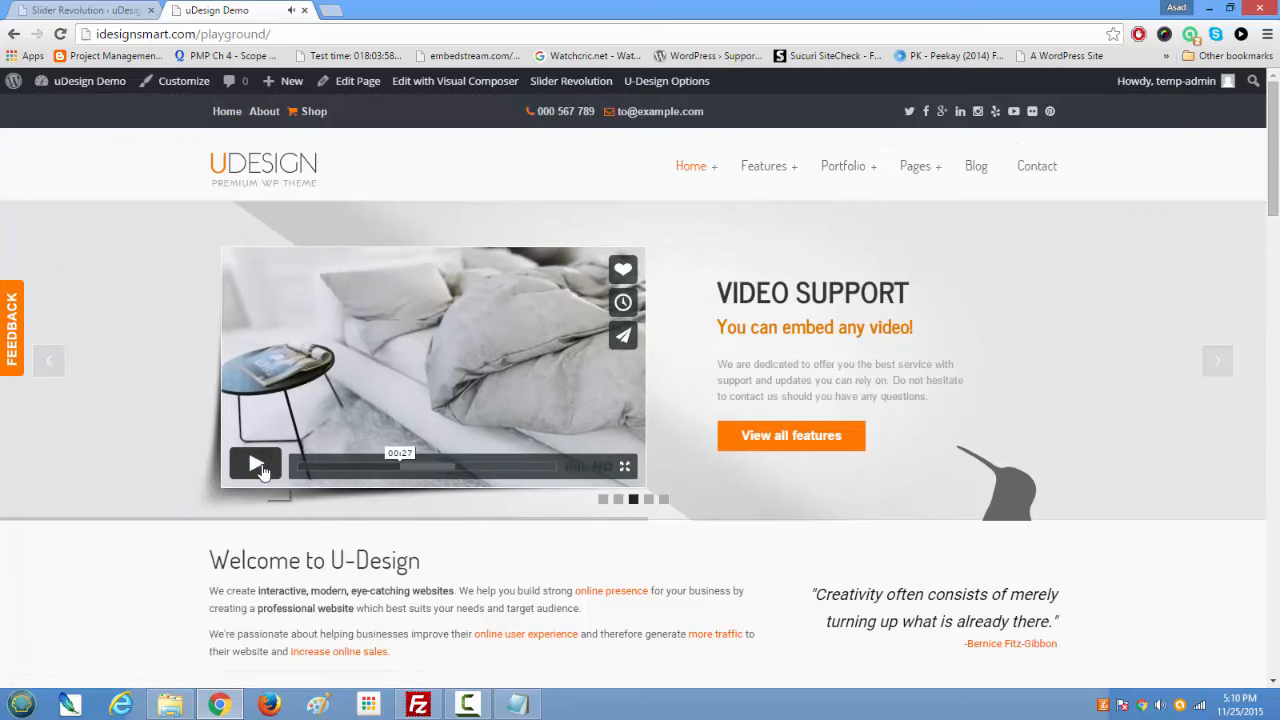
scroll(268, 470, "down", 4)
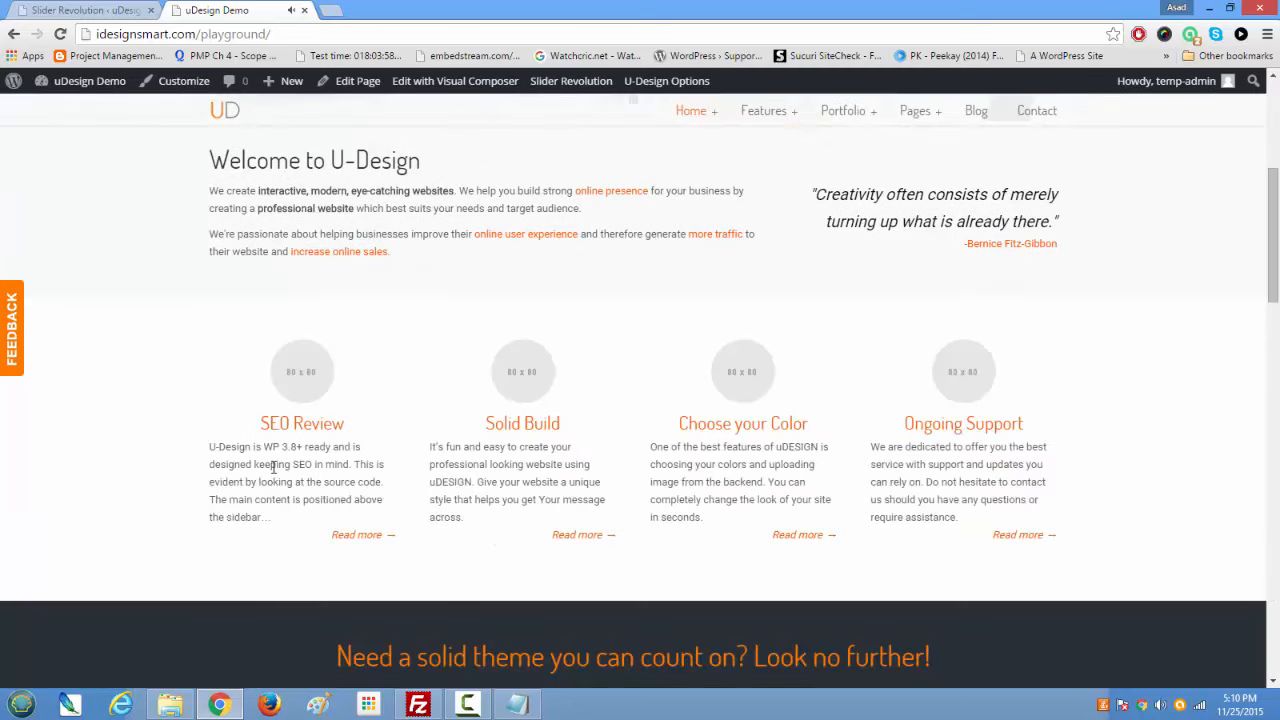
scroll(277, 426, "down", 2)
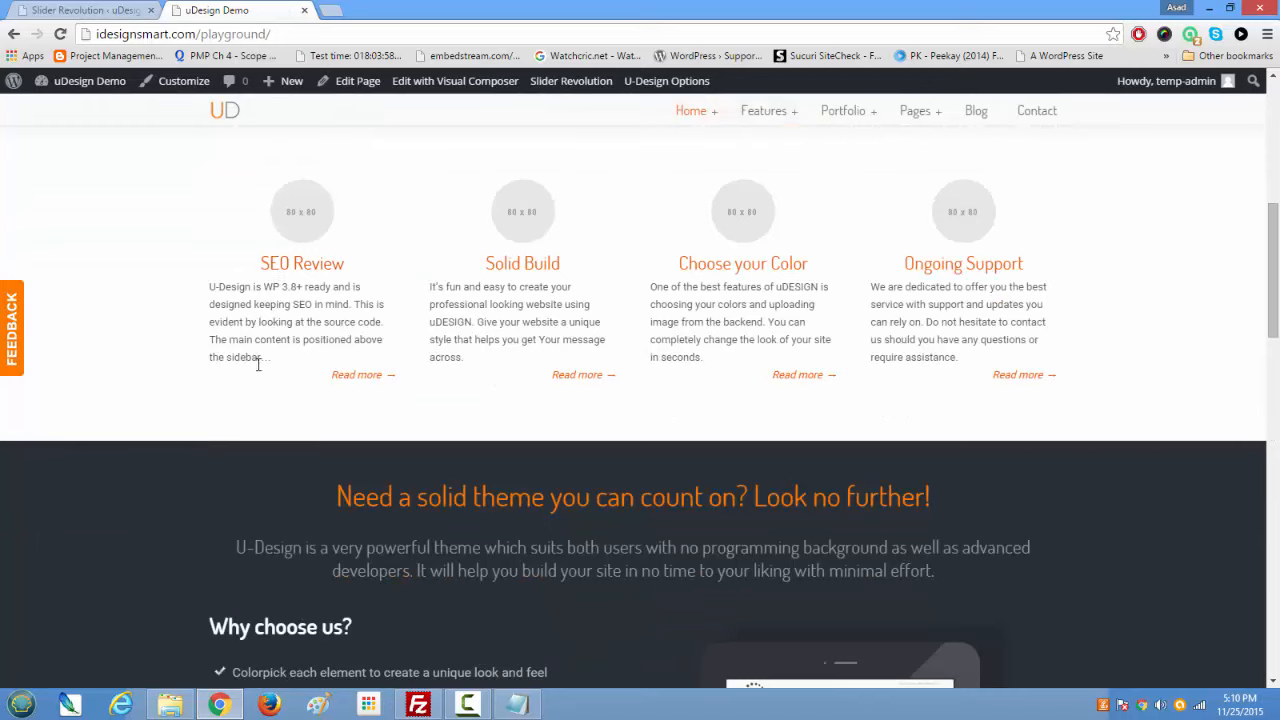
scroll(255, 360, "up", 5)
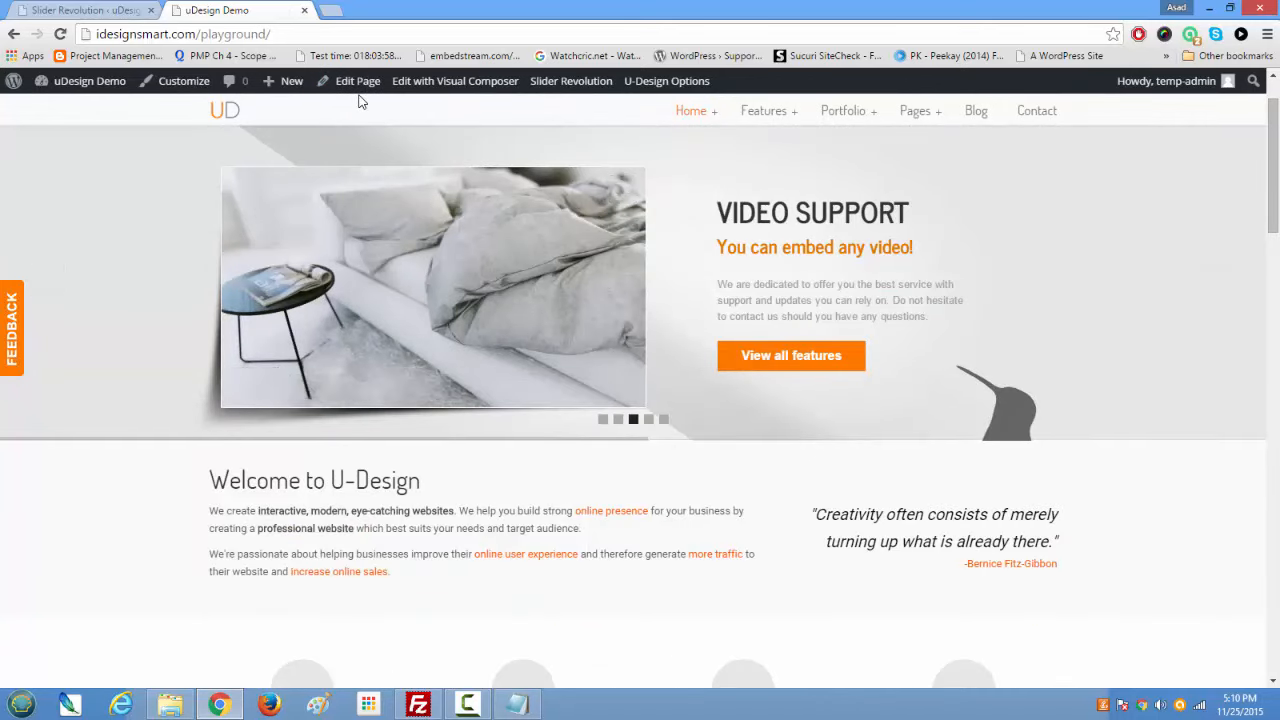
Step: Close the browser tab with the Slider Revolution slide editor, keeping the demo home page open
left_click(108, 10)
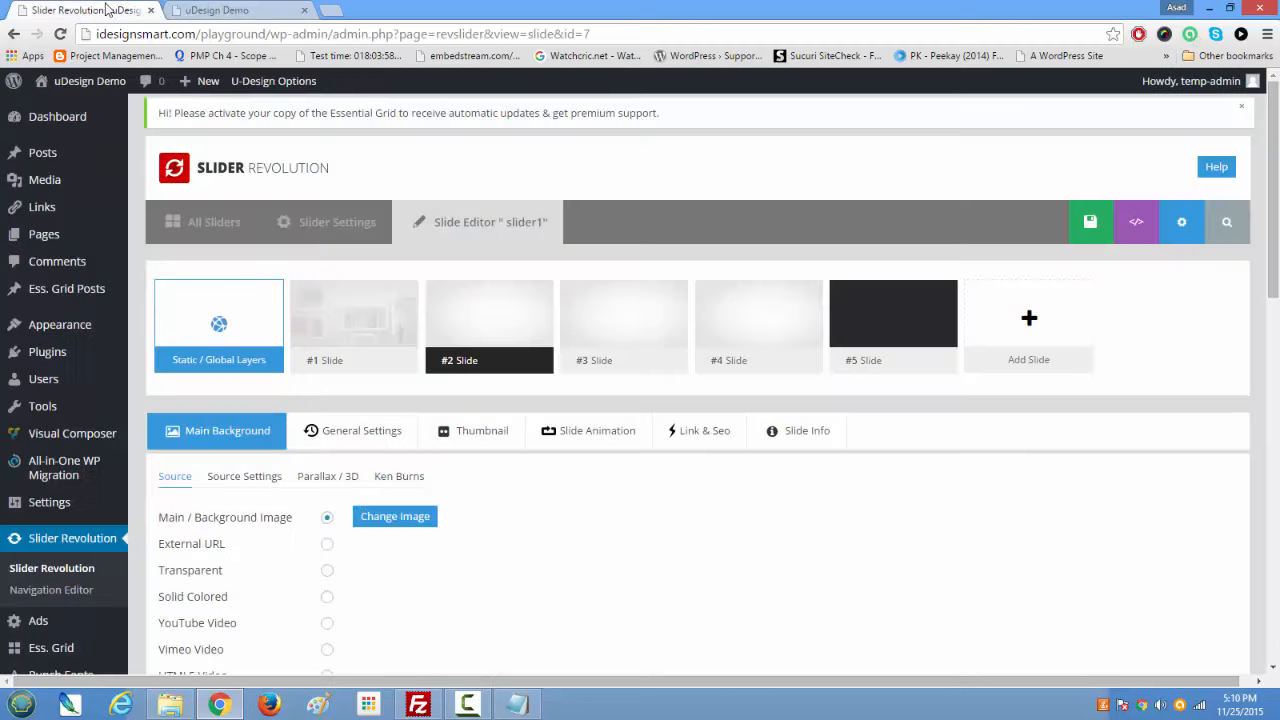
left_click(152, 10)
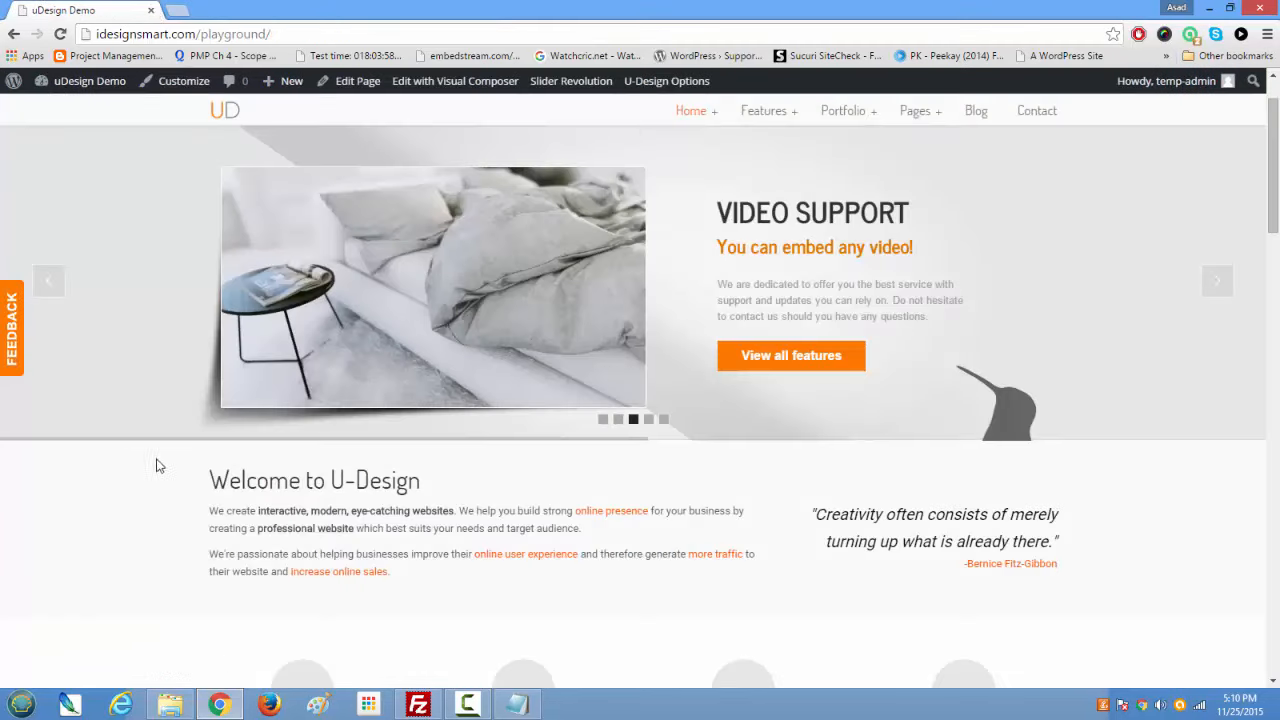
scroll(320, 608, "up", 1)
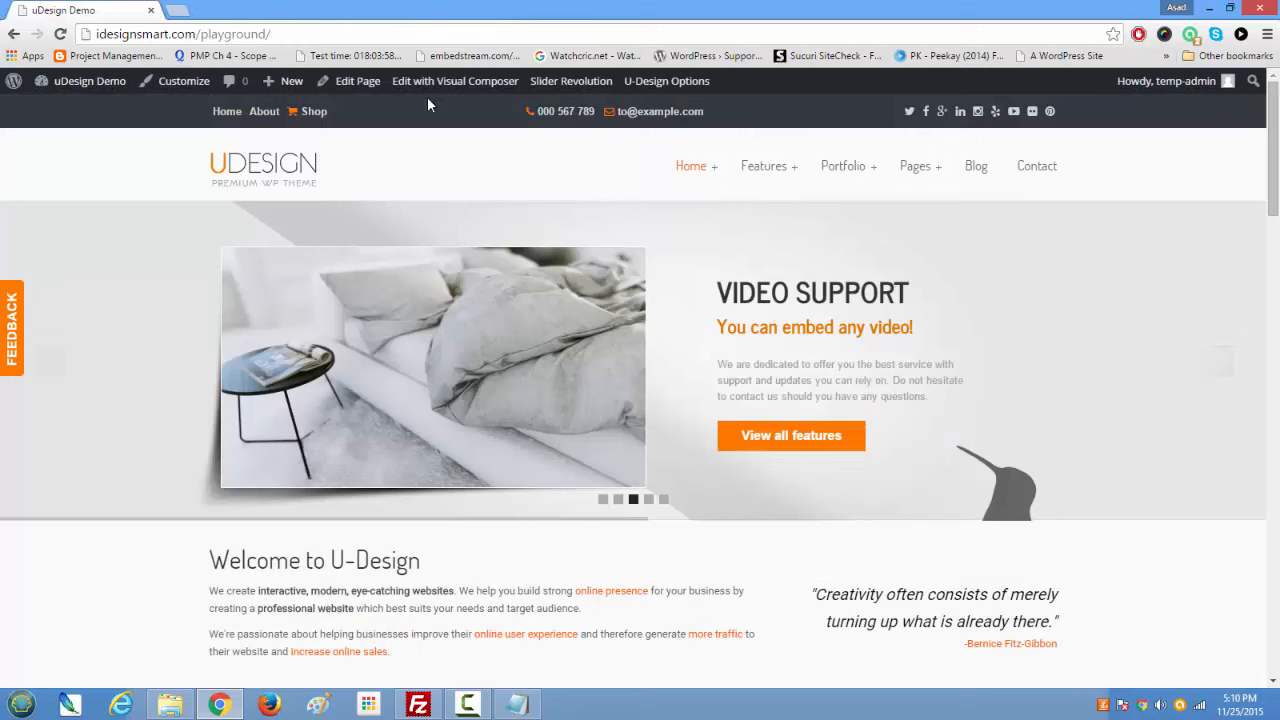
Step: Open the Home page for editing and review its content code and the page option sections below it
left_click(353, 81)
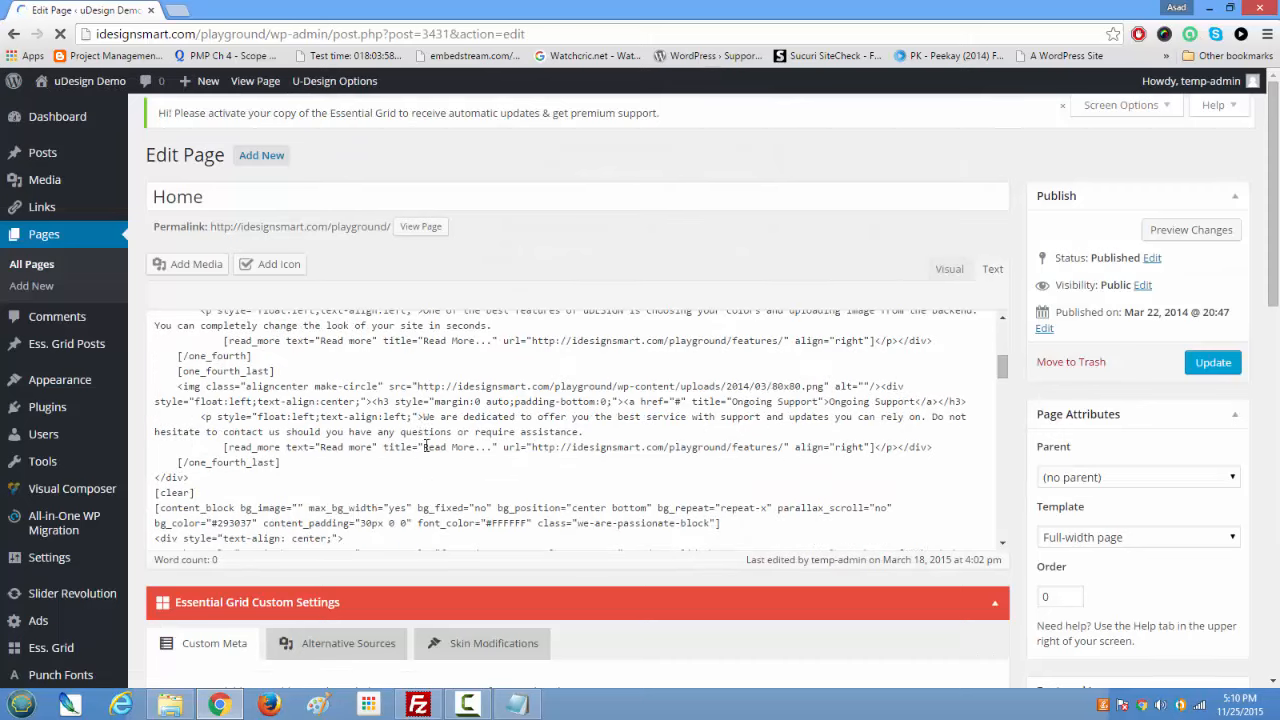
scroll(434, 410, "down", 10)
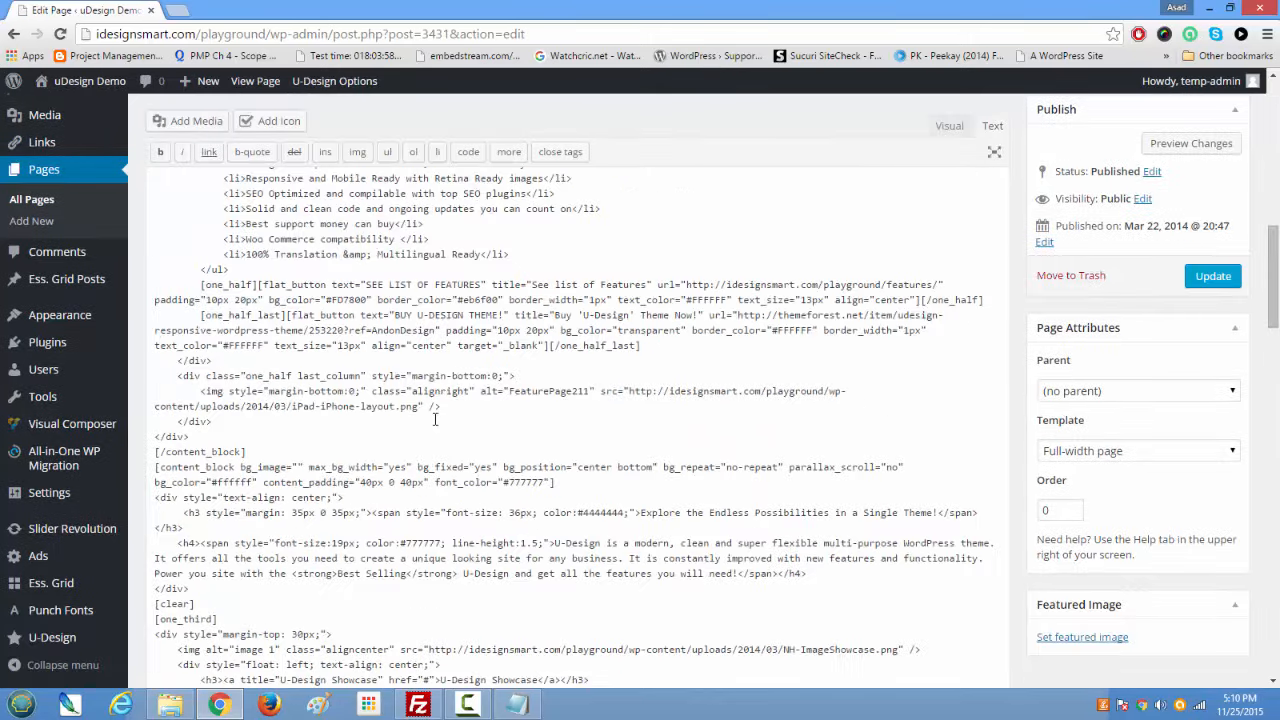
scroll(435, 418, "down", 10)
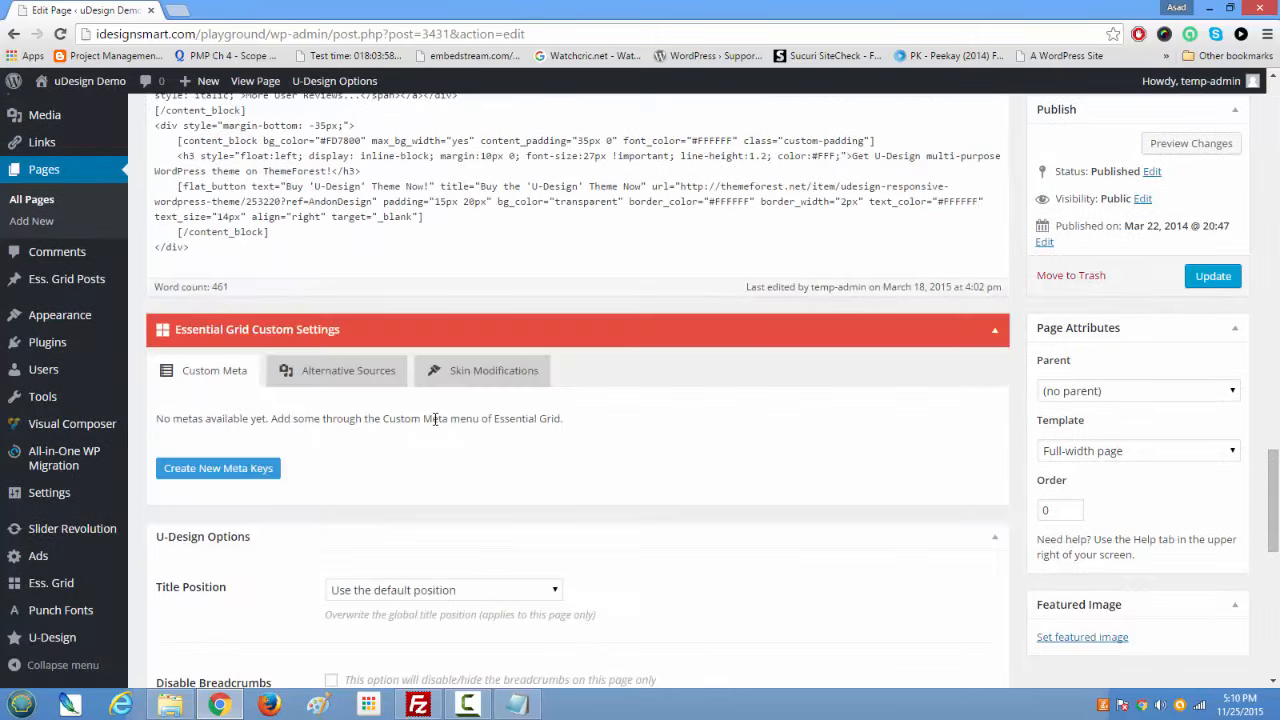
scroll(435, 418, "down", 10)
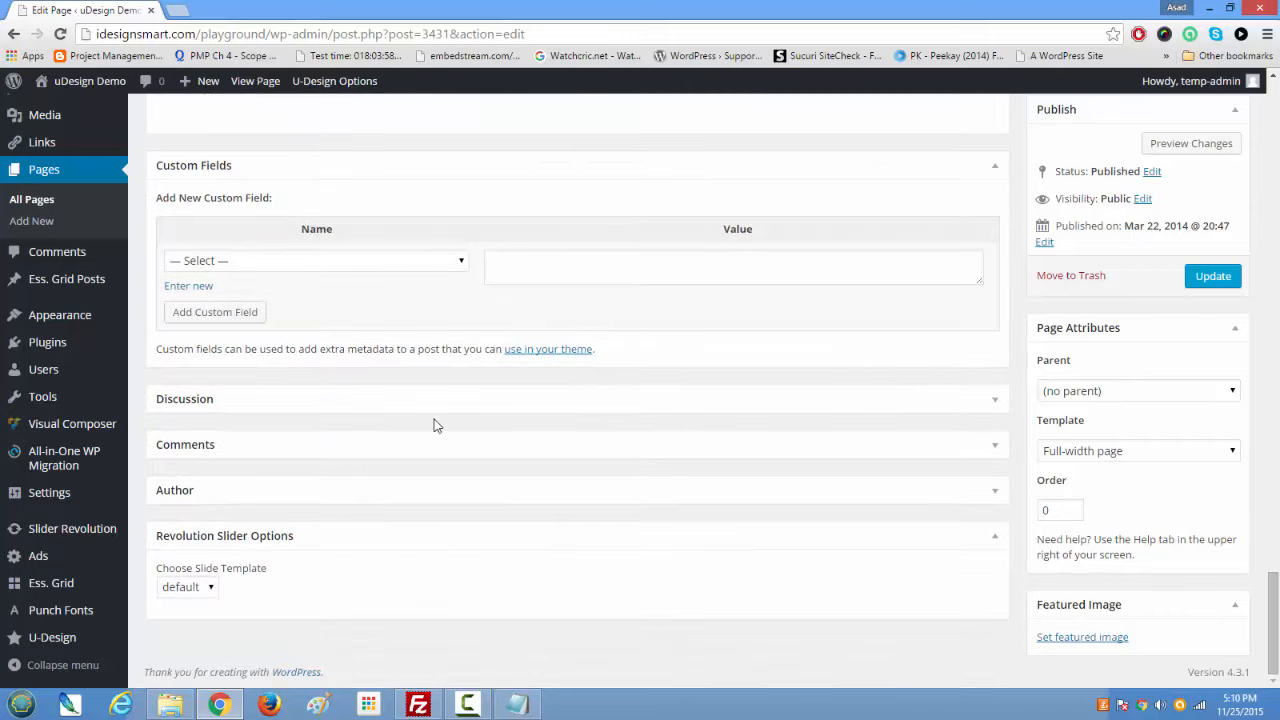
left_click_drag(1273, 620, 1273, 105)
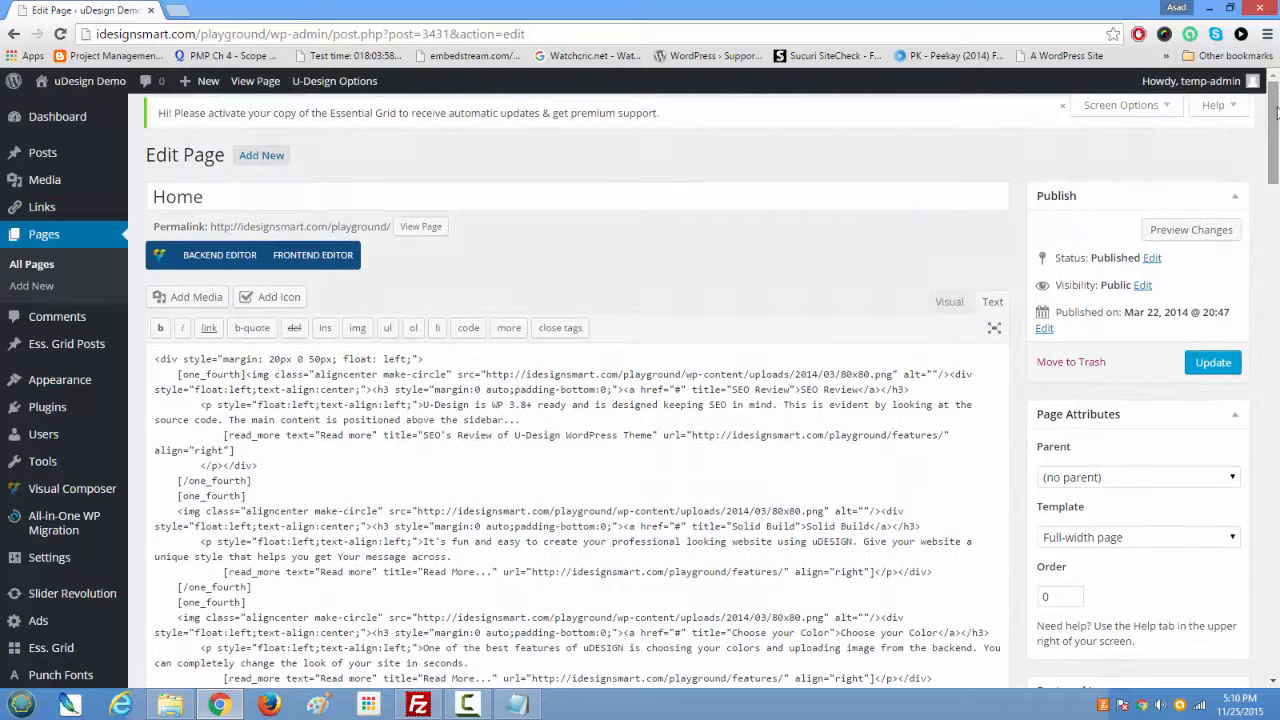
Step: Switch the Home page to the Visual Composer backend editor and look through its content blocks
left_click(220, 256)
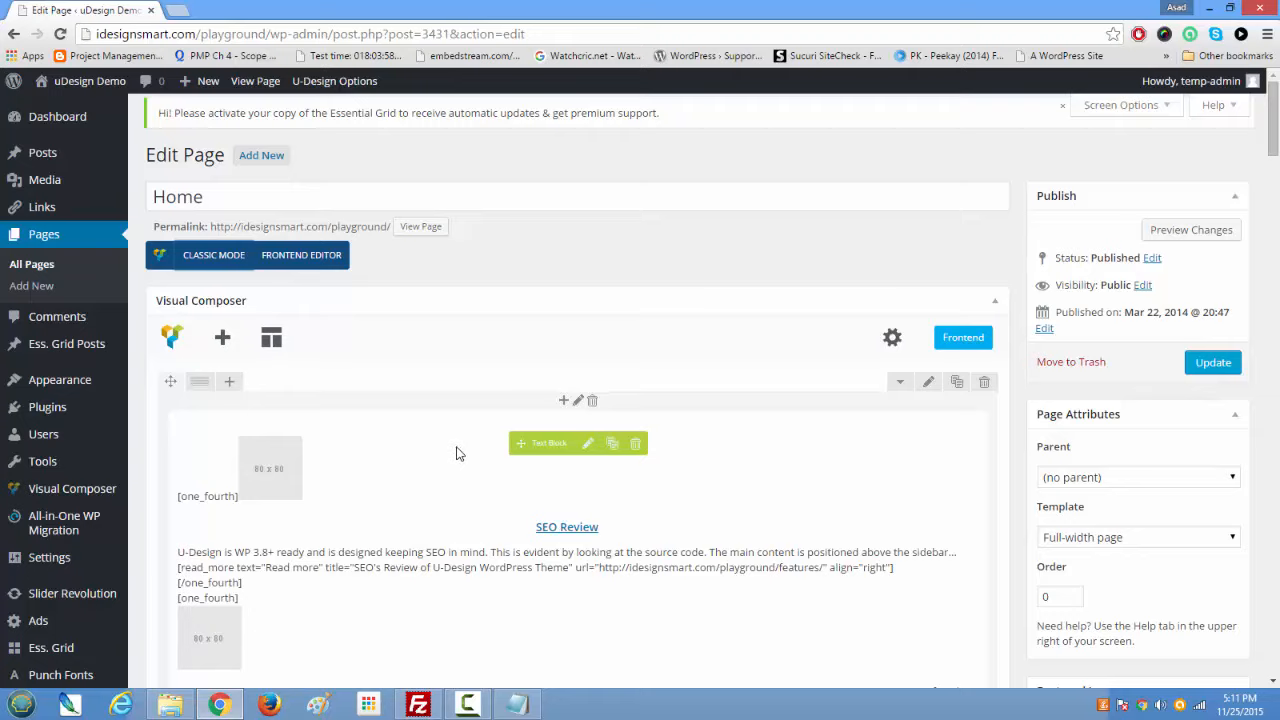
scroll(455, 453, "down", 15)
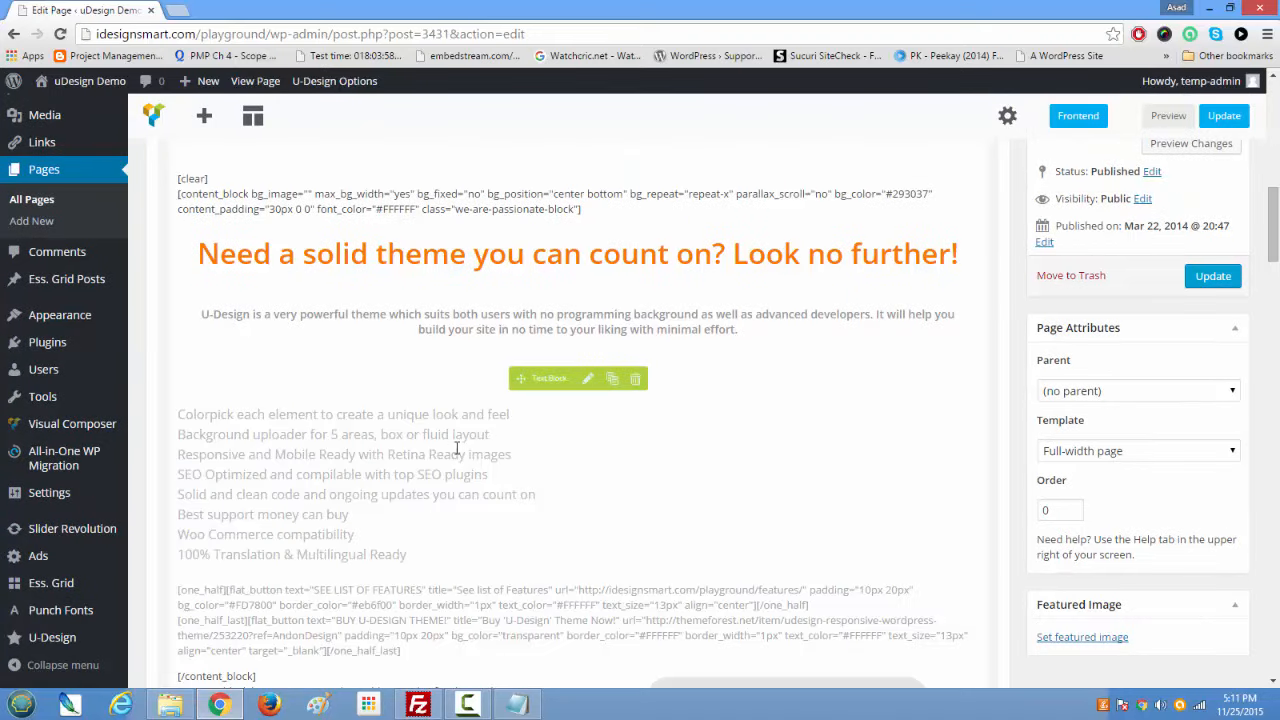
scroll(455, 447, "down", 3)
scroll(455, 447, "up", 2)
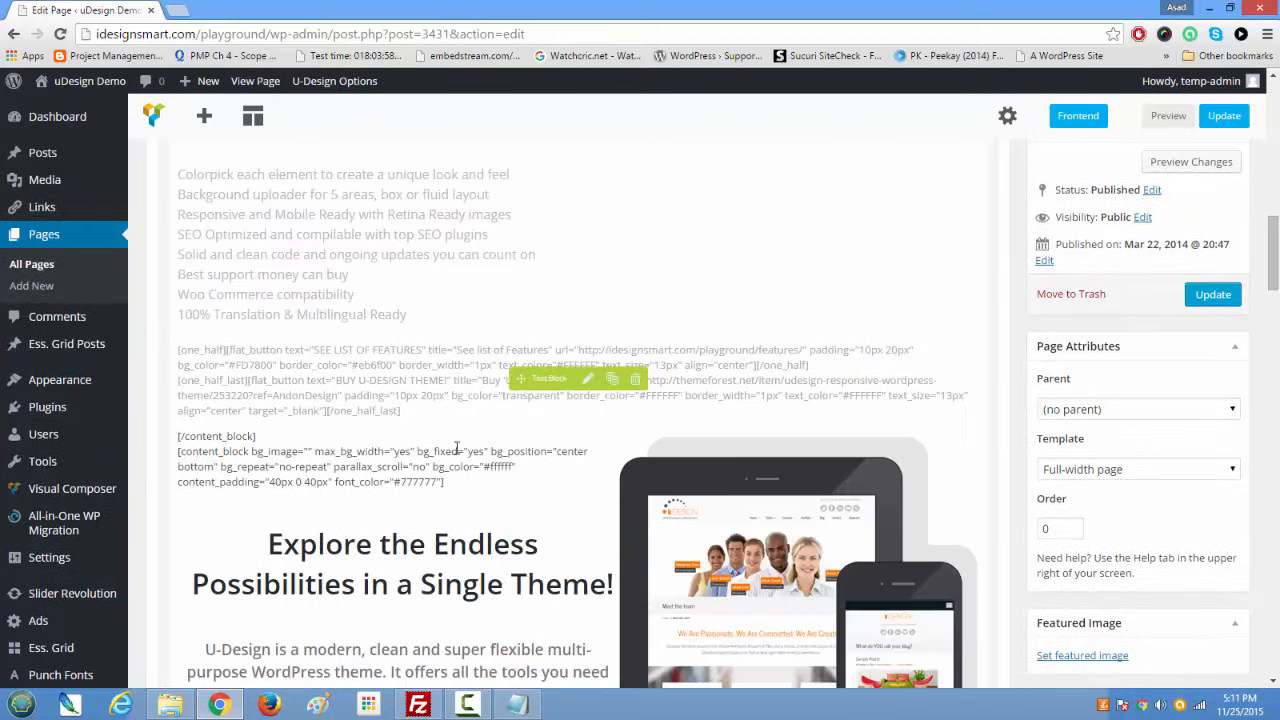
scroll(456, 447, "up", 12)
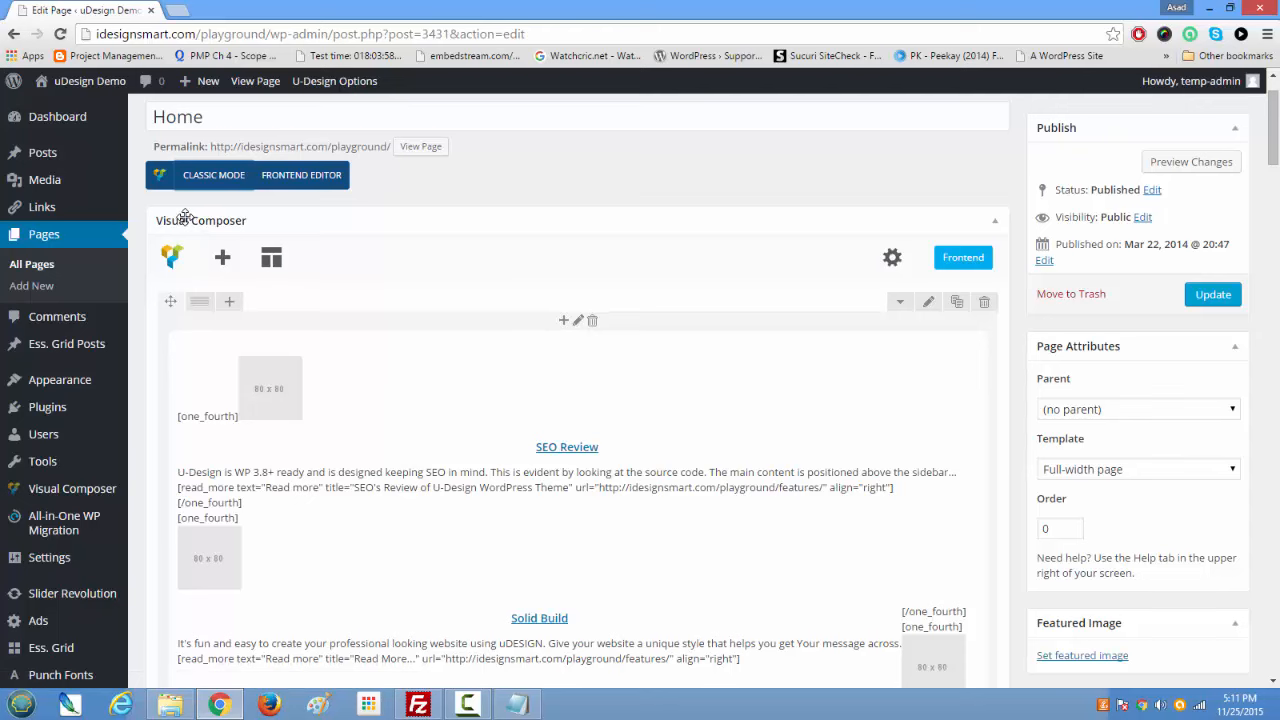
Step: Return the Home page to classic mode and review its content code down to the Essential Grid settings
left_click(211, 177)
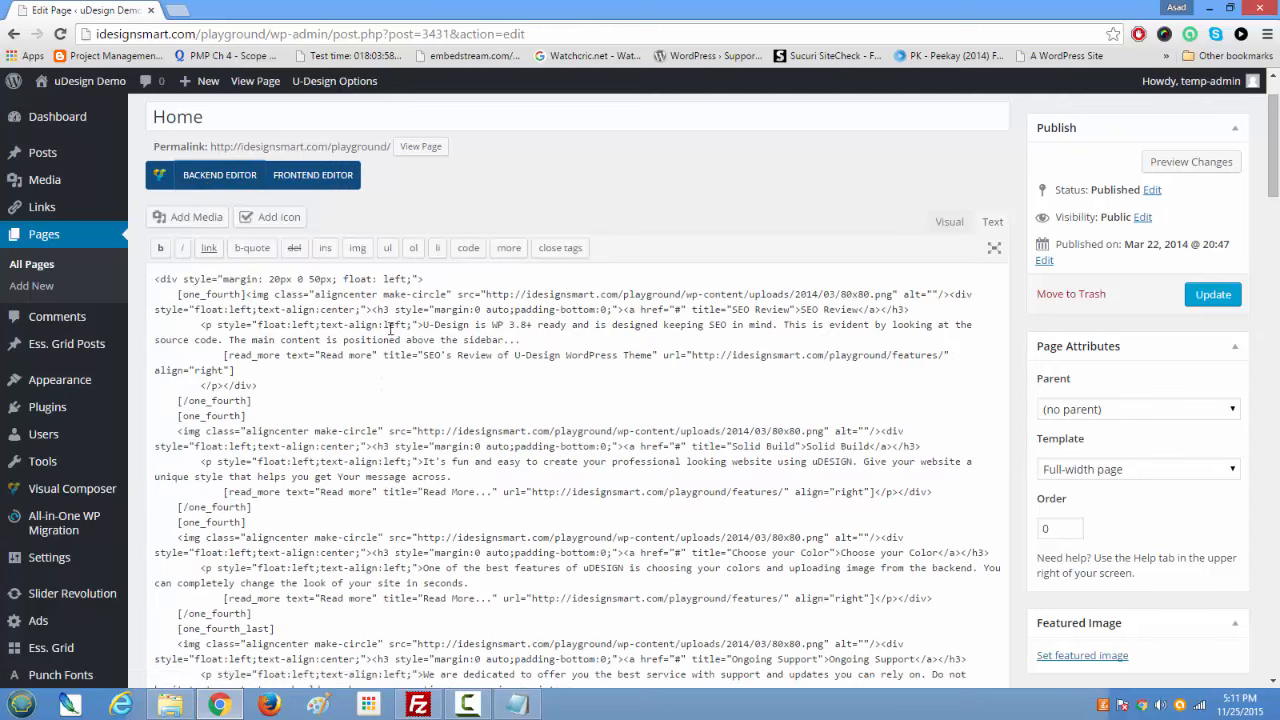
scroll(406, 416, "down", 15)
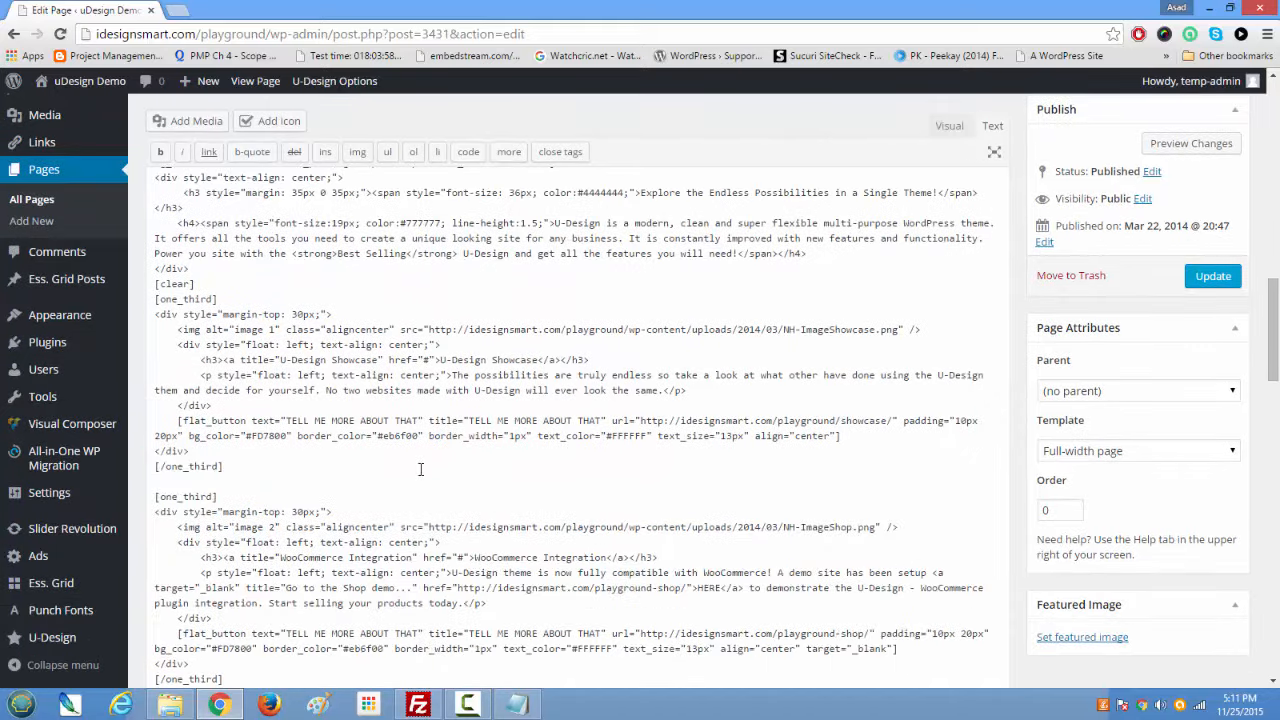
scroll(420, 469, "down", 15)
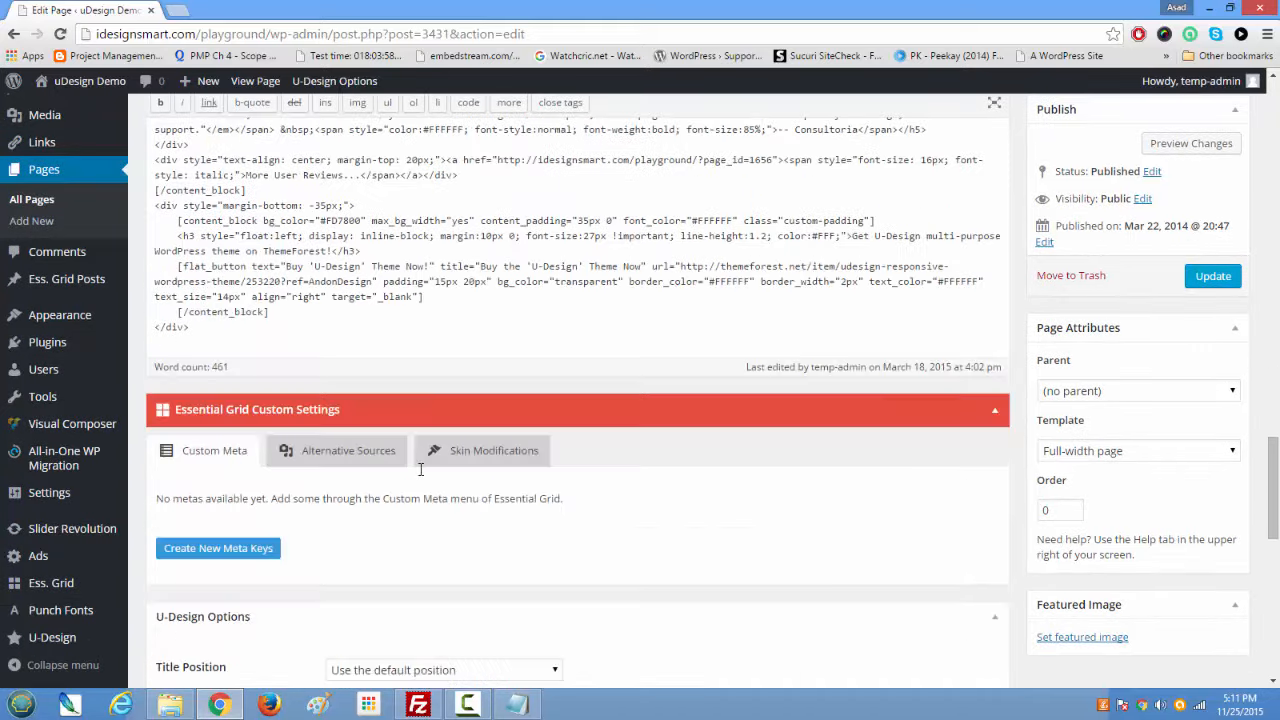
scroll(420, 476, "up", 10)
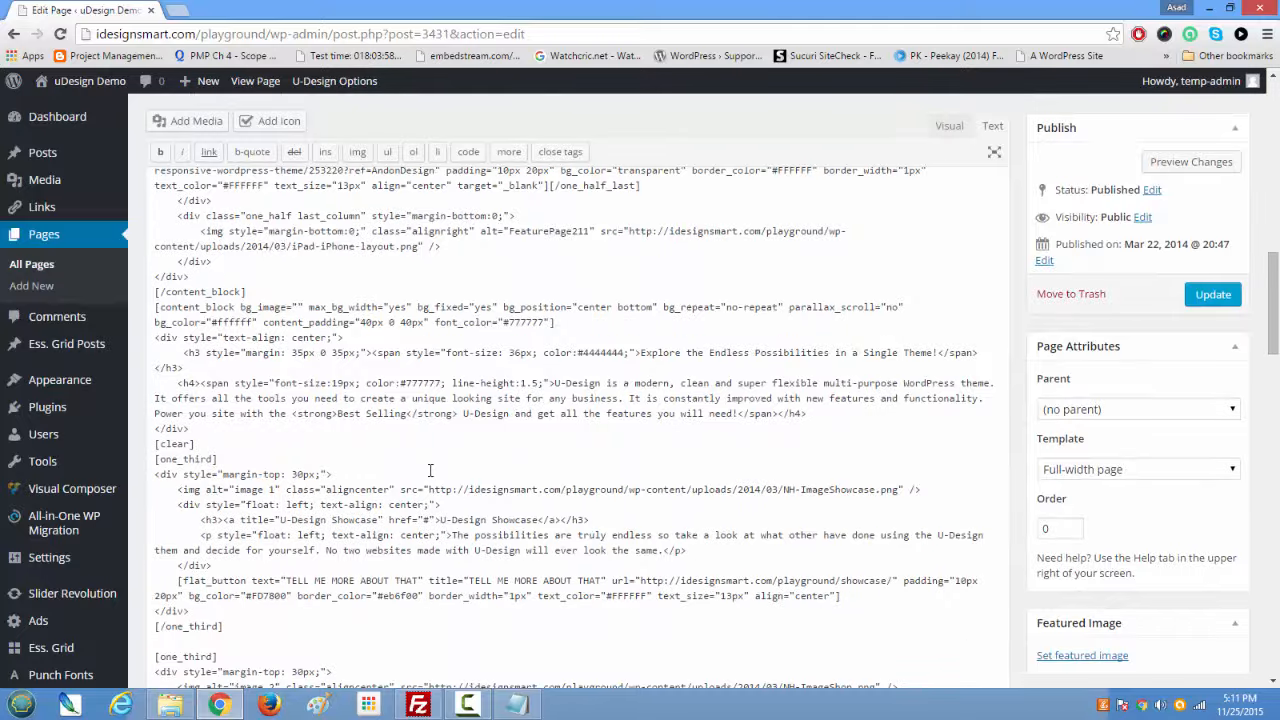
scroll(432, 470, "up", 10)
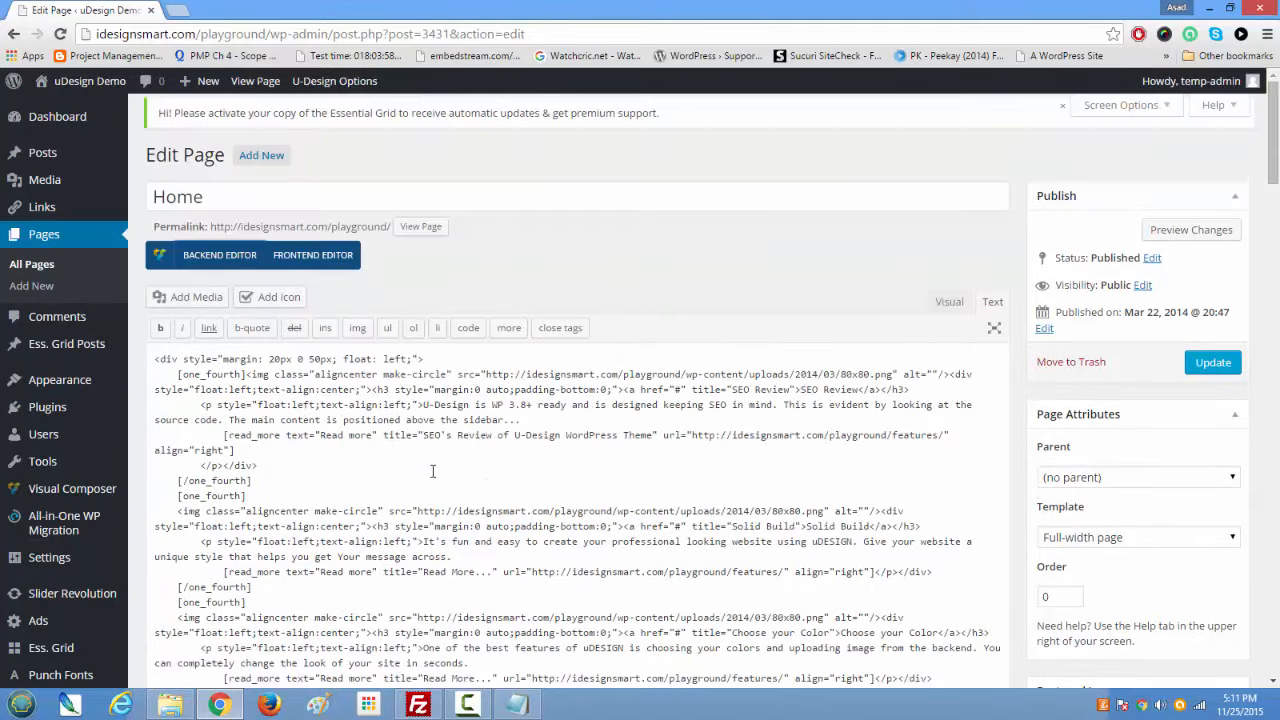
Step: Open the live Home page in a new browser tab and switch to it
right_click(252, 82)
key("Escape")
middle_click(256, 88)
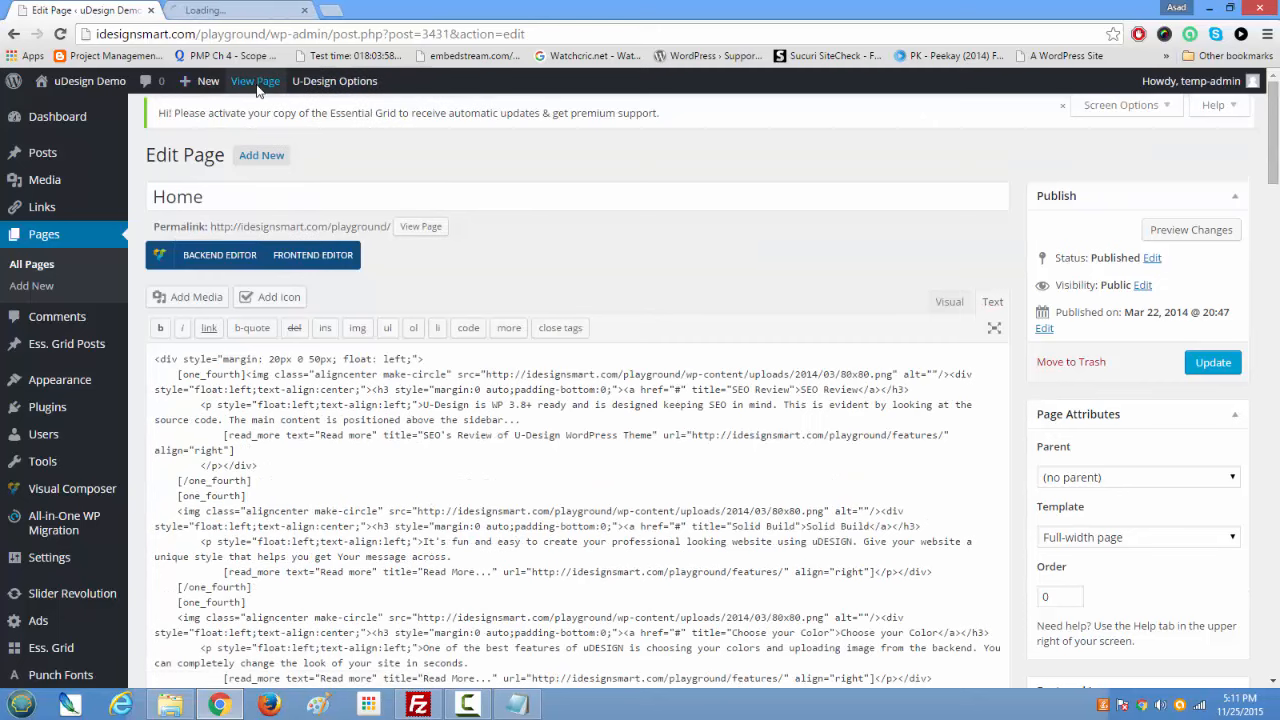
left_click(240, 12)
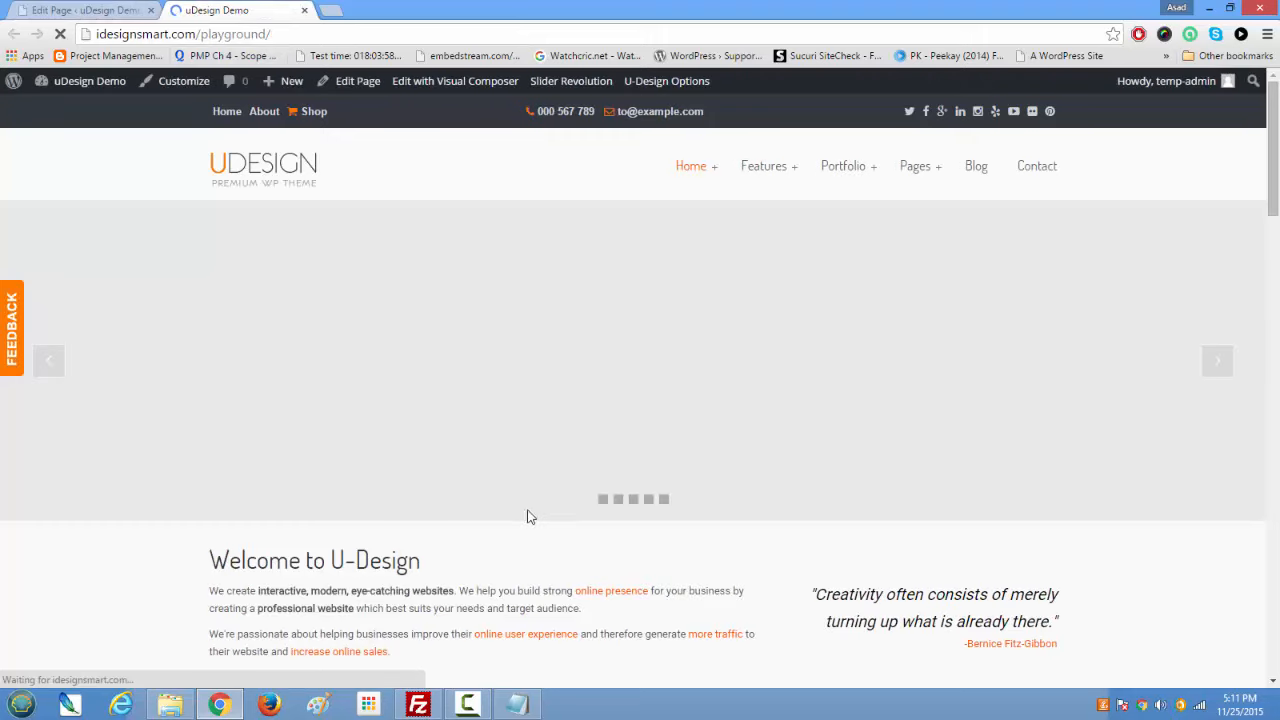
Step: Examine the Welcome to U-Design text and the quote beside it below the slider on the live page
scroll(337, 475, "down", 3)
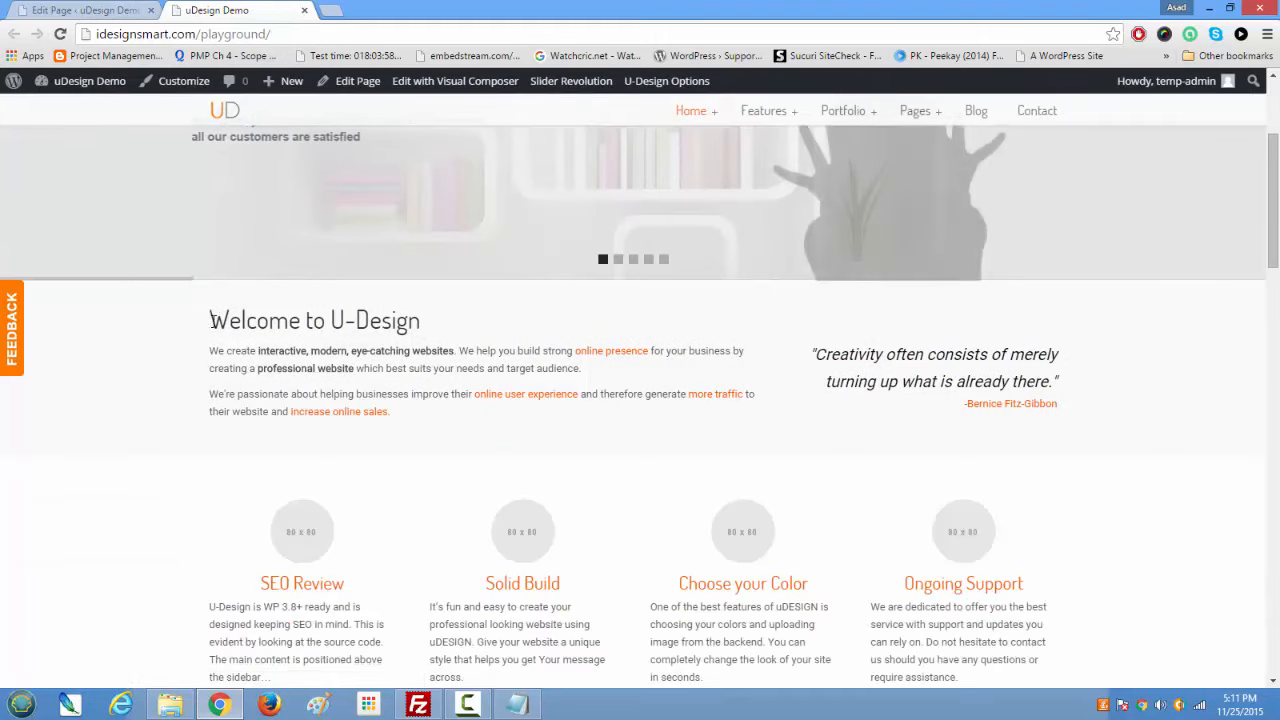
left_click_drag(205, 333, 669, 380)
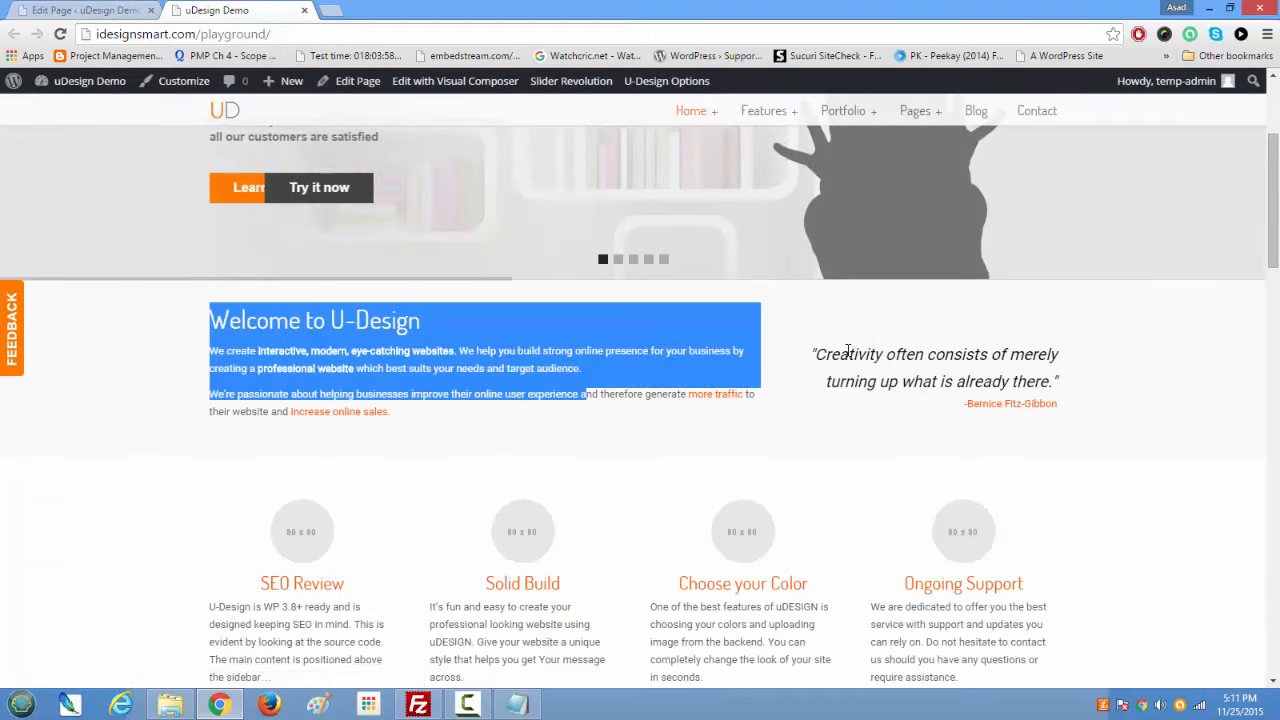
left_click_drag(809, 352, 1072, 385)
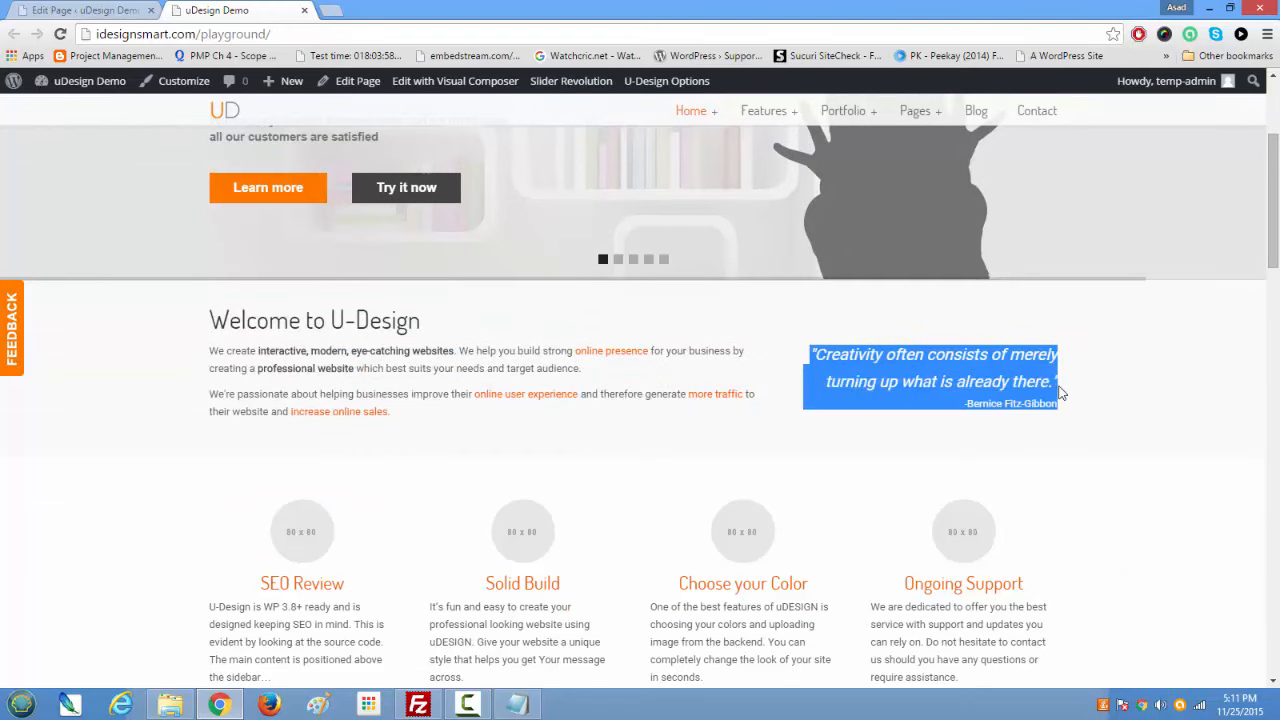
left_click(212, 320)
left_click_drag(212, 320, 440, 331)
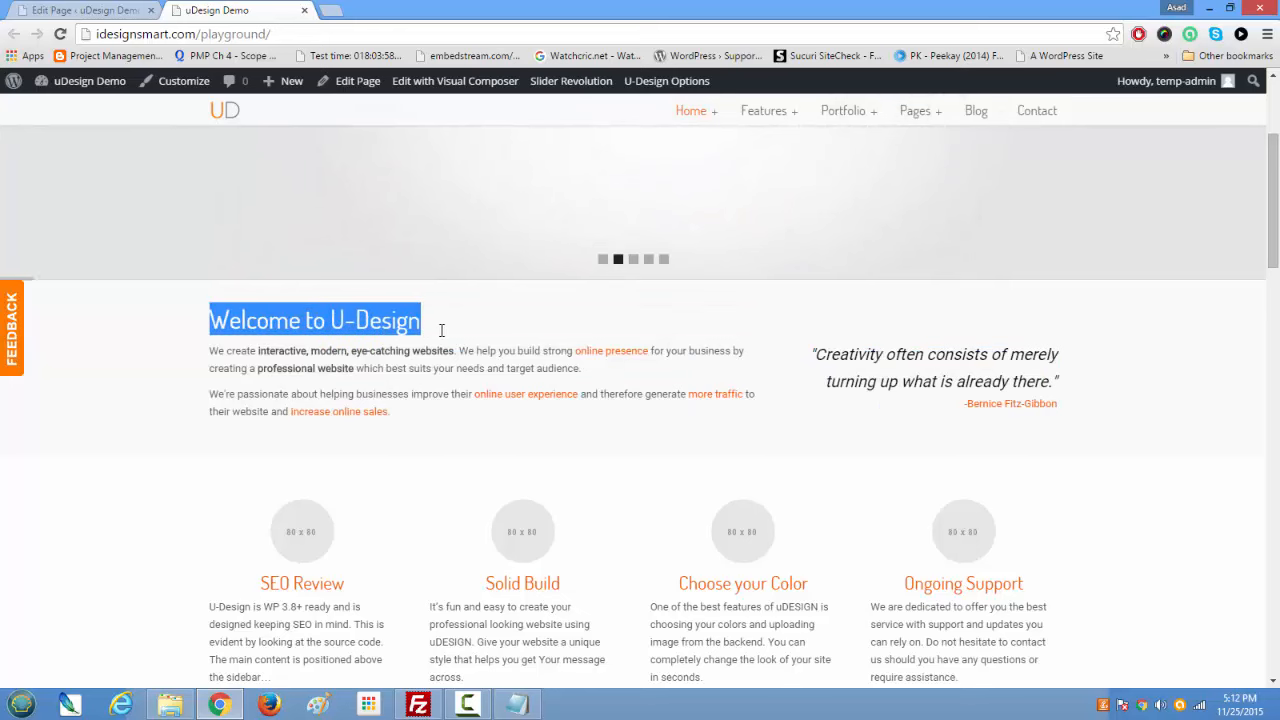
Step: Compare the live page's Welcome to U-Design section with the start of the Home page's content code
left_click(115, 12)
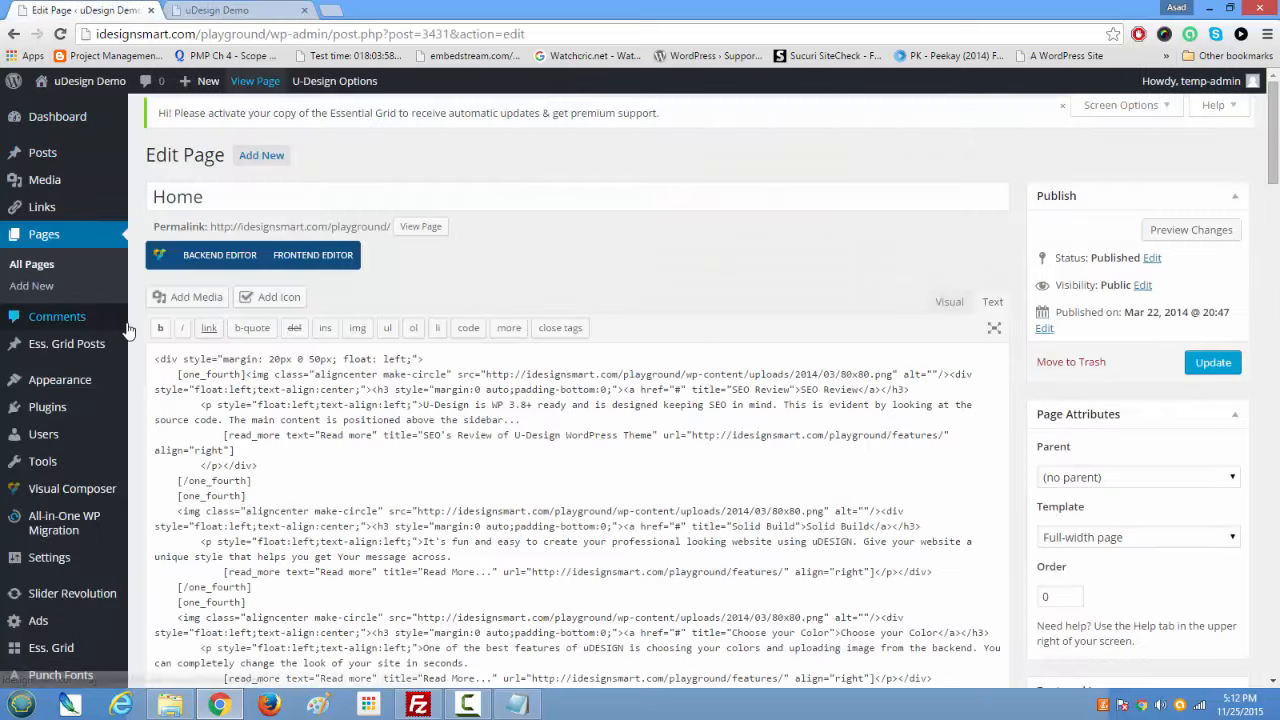
left_click(216, 10)
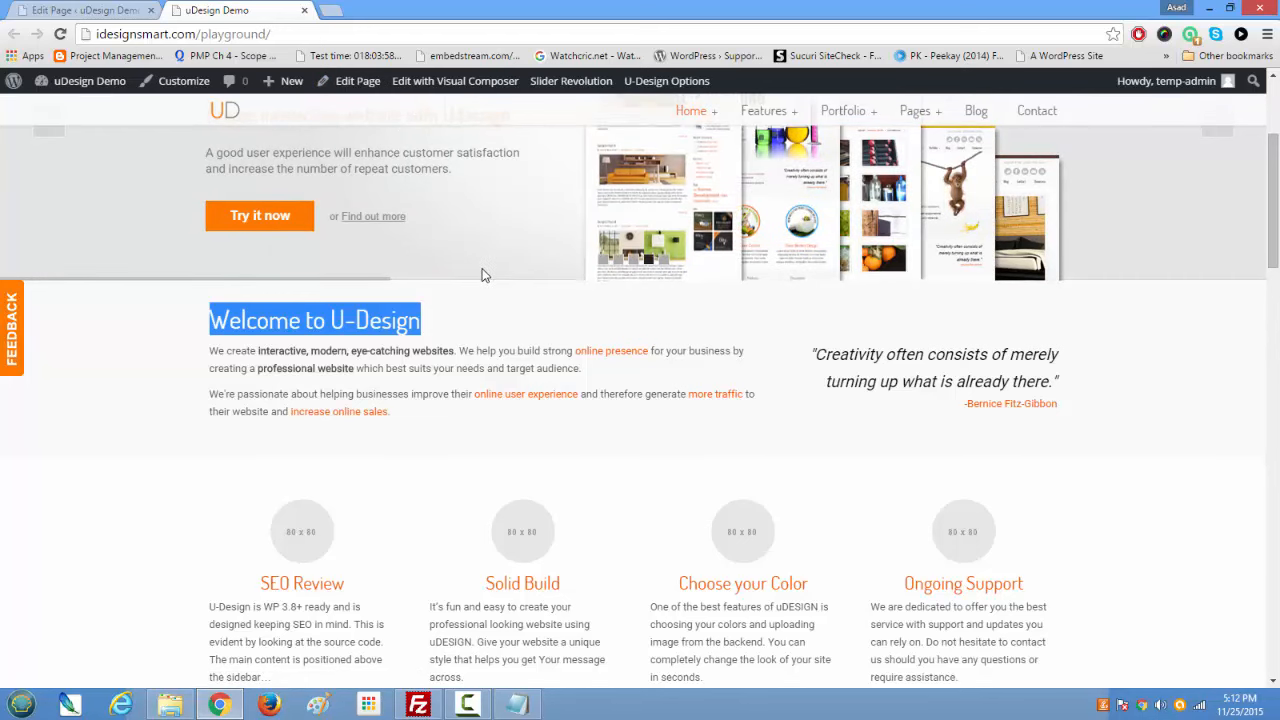
left_click(88, 11)
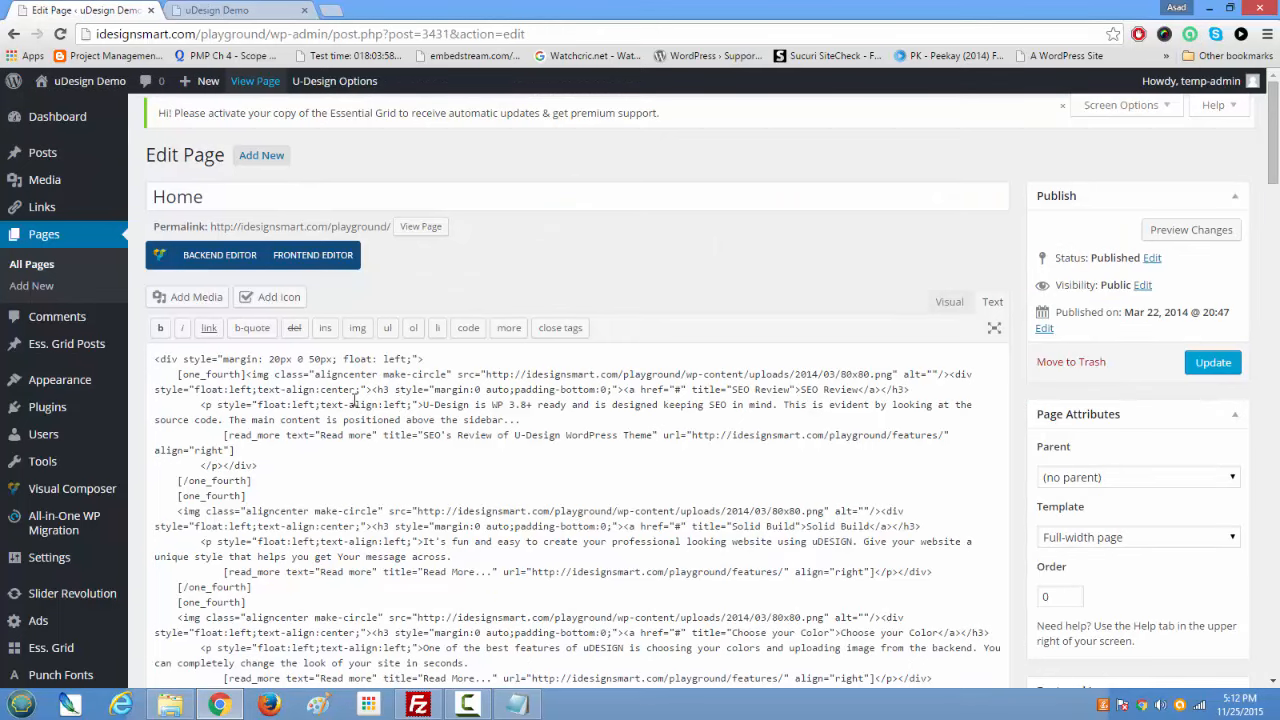
left_click(254, 10)
left_click(88, 10)
Step: Search the Home page's content code for "welcome" and for the shorter term "Welc"
left_click(464, 388)
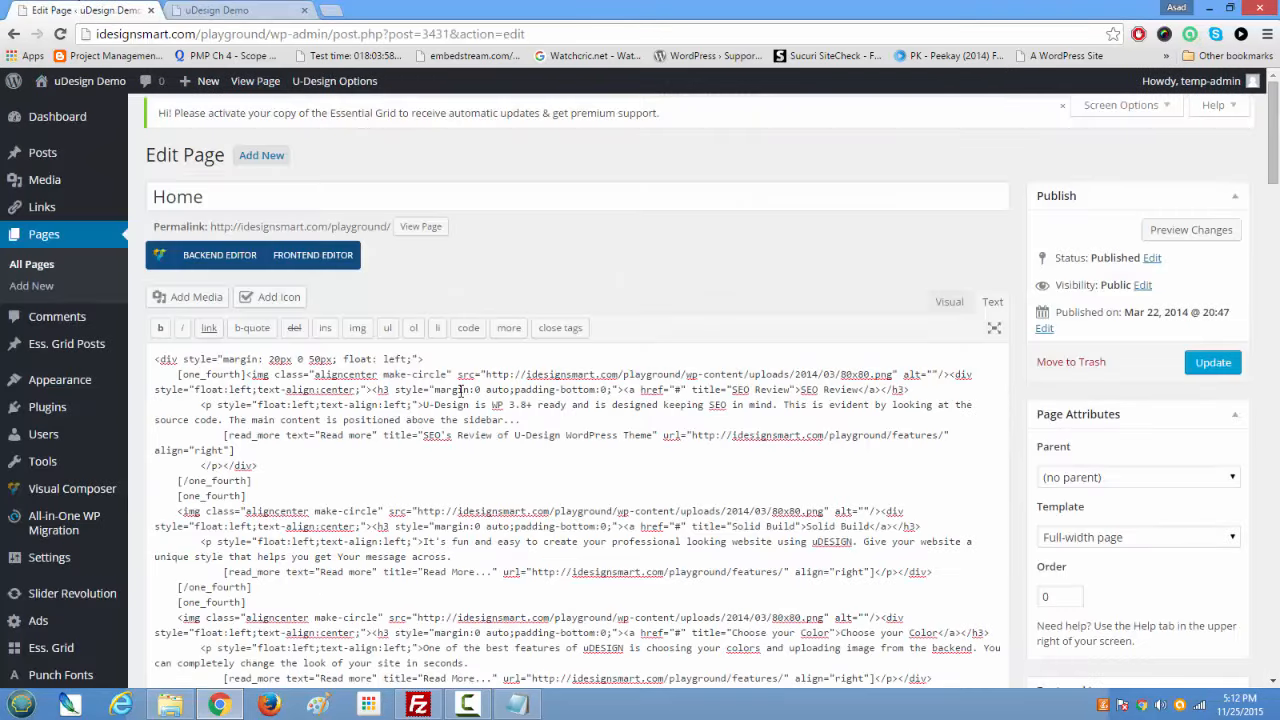
key("ctrl+f")
type("welcome")
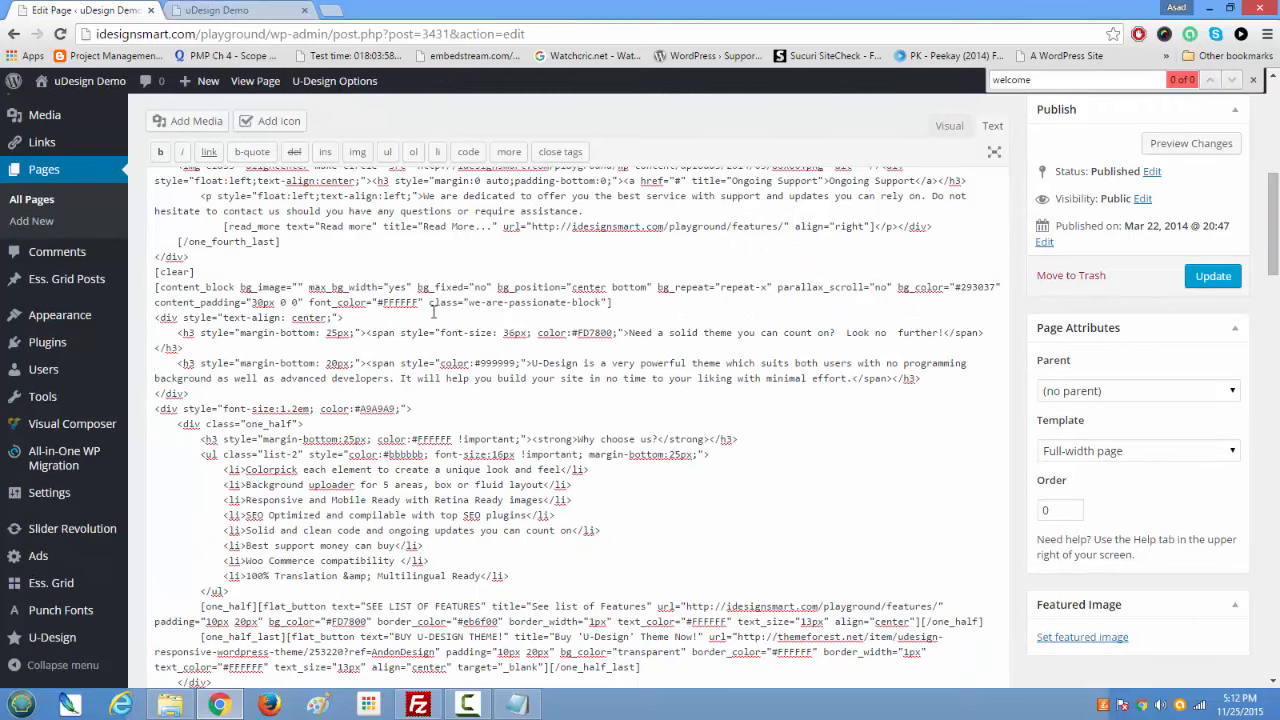
scroll(325, 399, "up", 10)
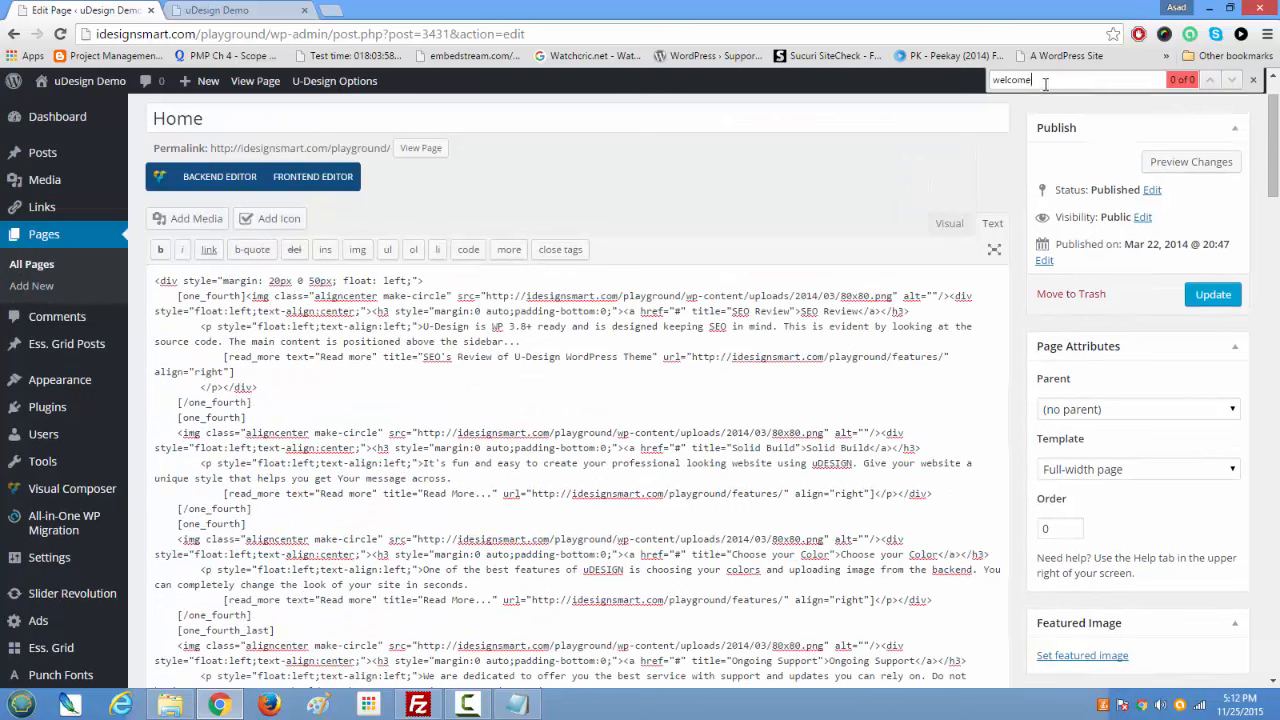
left_click_drag(1046, 85, 902, 71)
type("Welc")
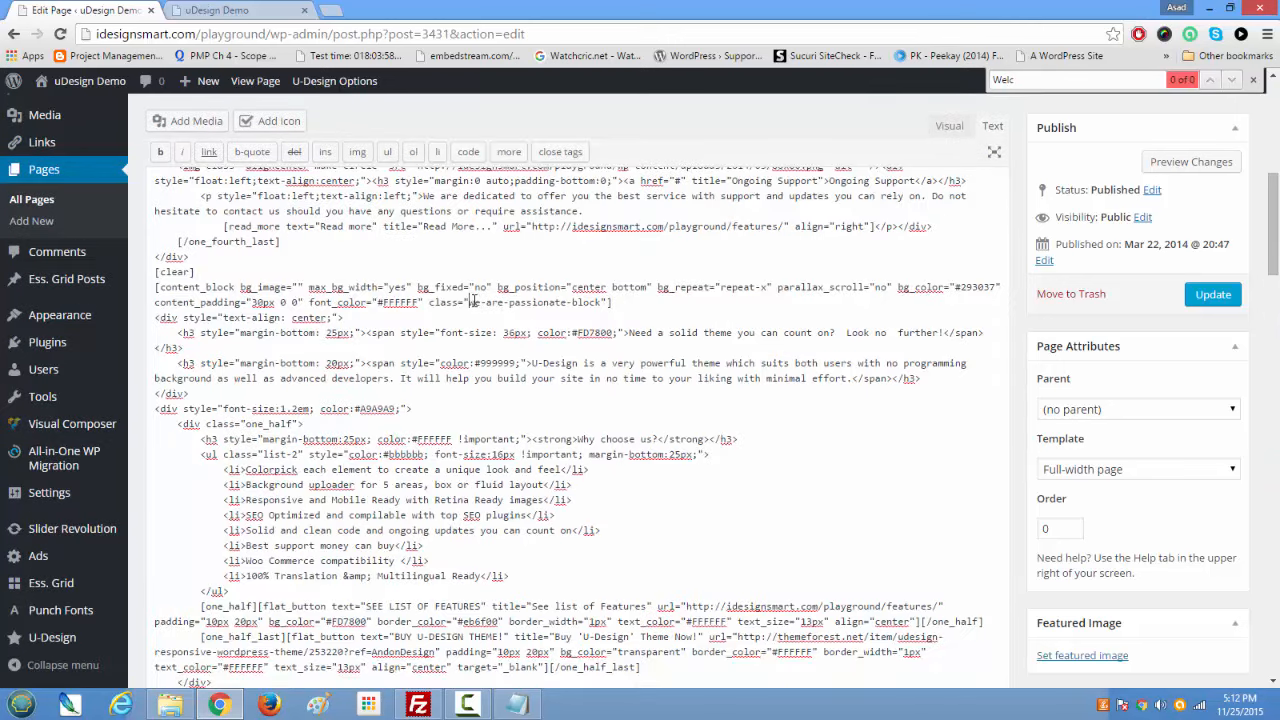
scroll(472, 305, "up", 10)
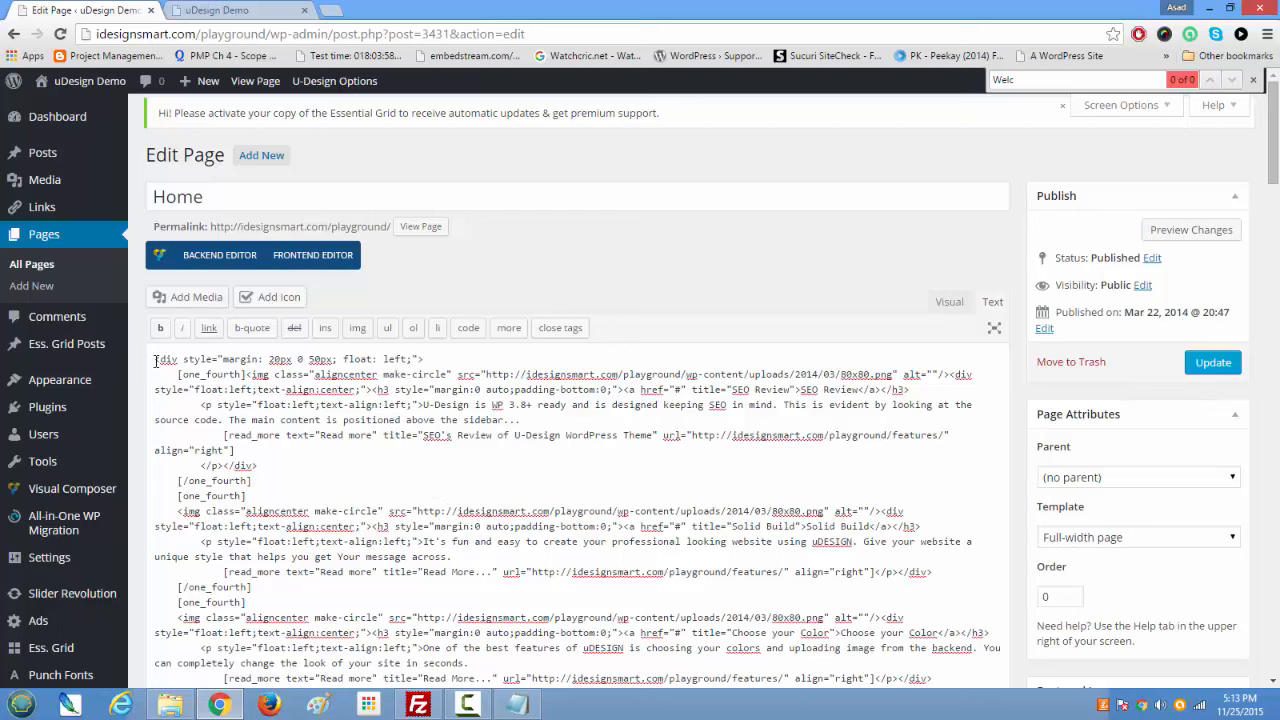
Step: Match the opening div and first [one_fourth] shortcode in the Home page code to the four-column section on the live page
left_click_drag(157, 360, 437, 364)
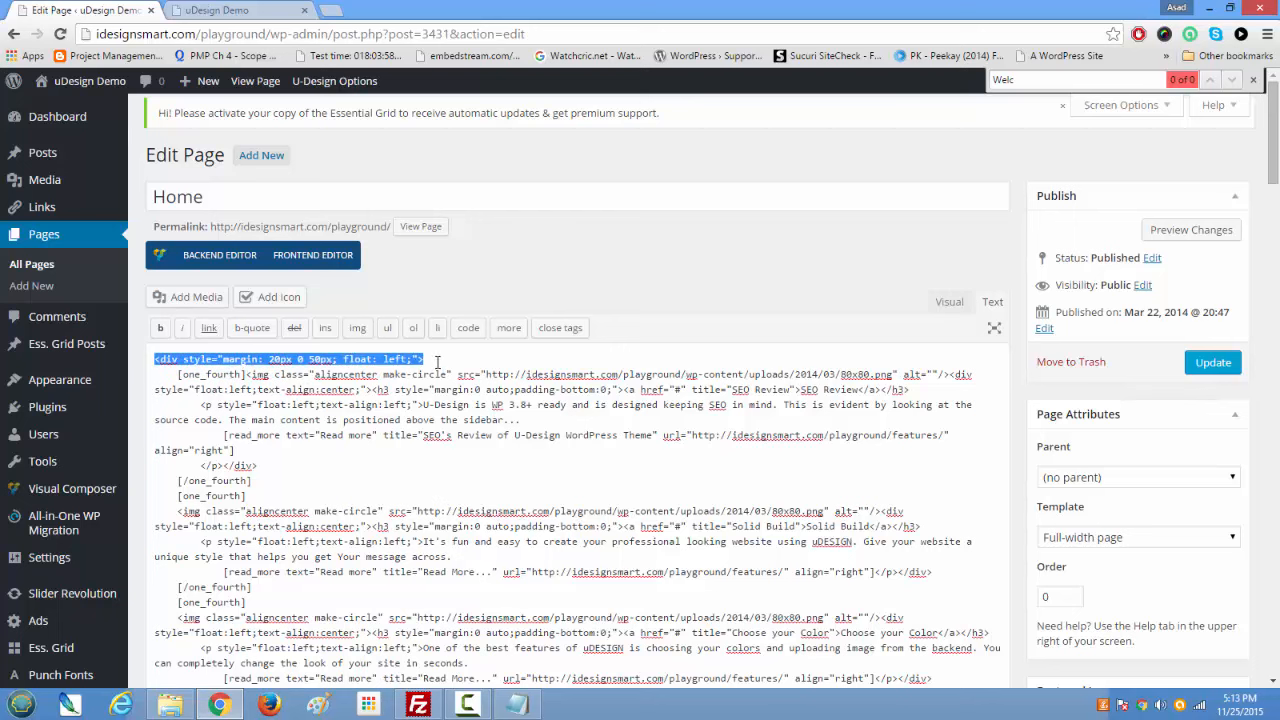
left_click_drag(175, 375, 233, 375)
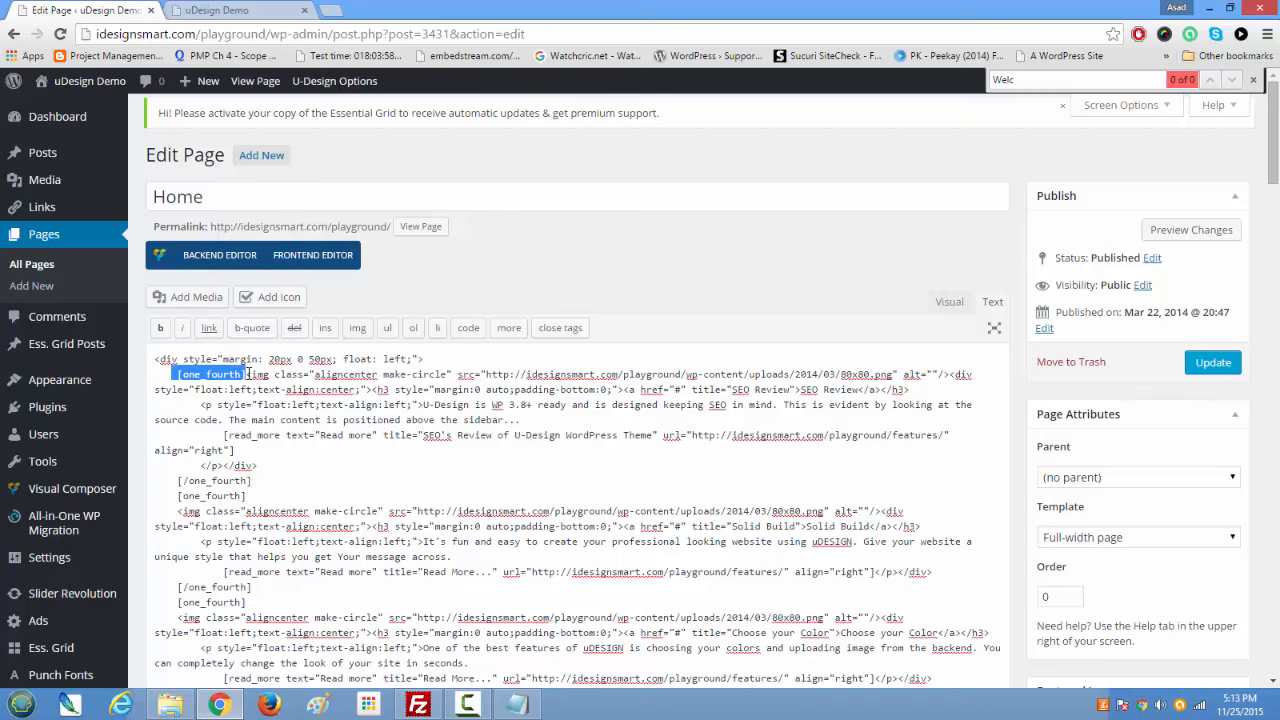
left_click(216, 10)
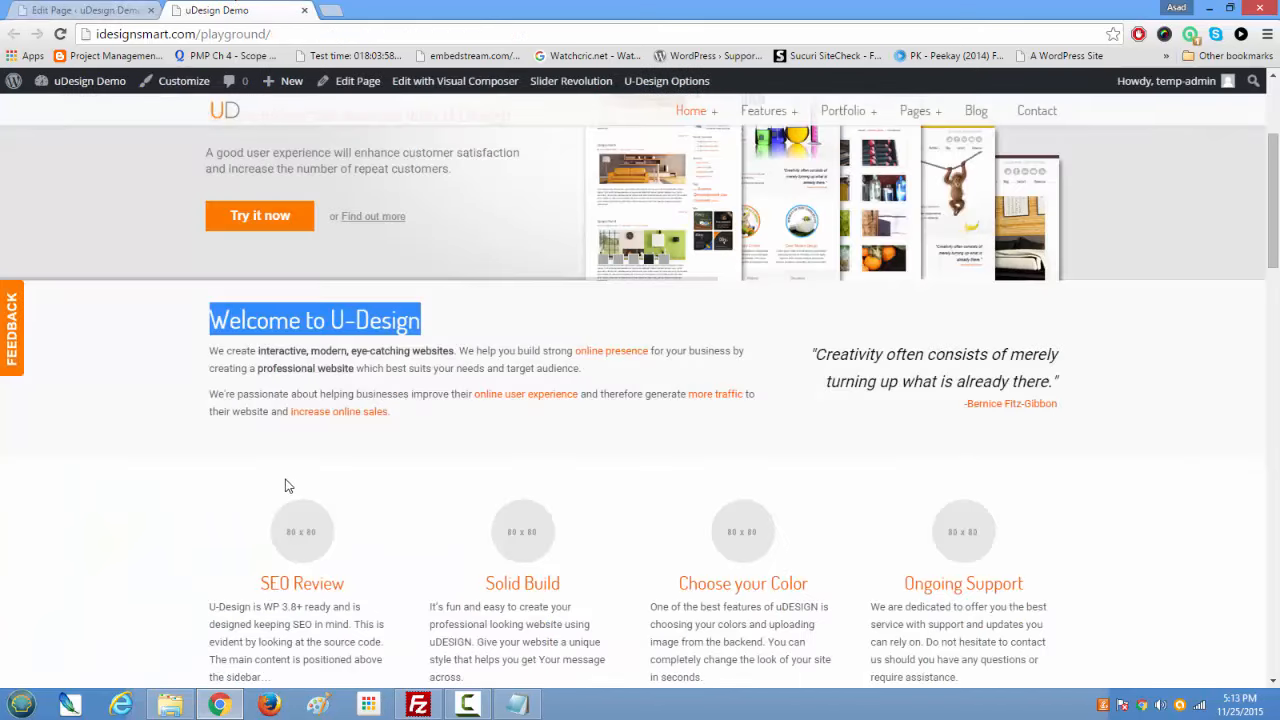
scroll(285, 485, "down", 3)
scroll(286, 486, "up", 5)
left_click(85, 10)
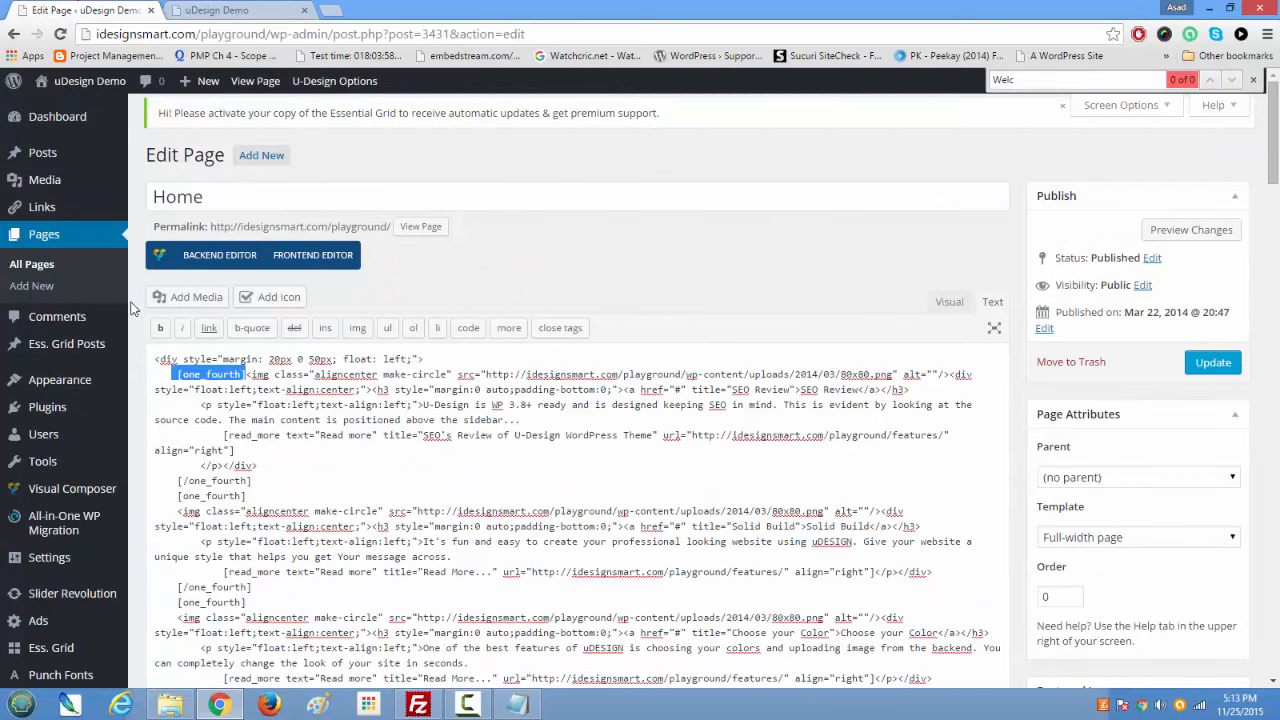
left_click(216, 10)
left_click_drag(222, 480, 320, 519)
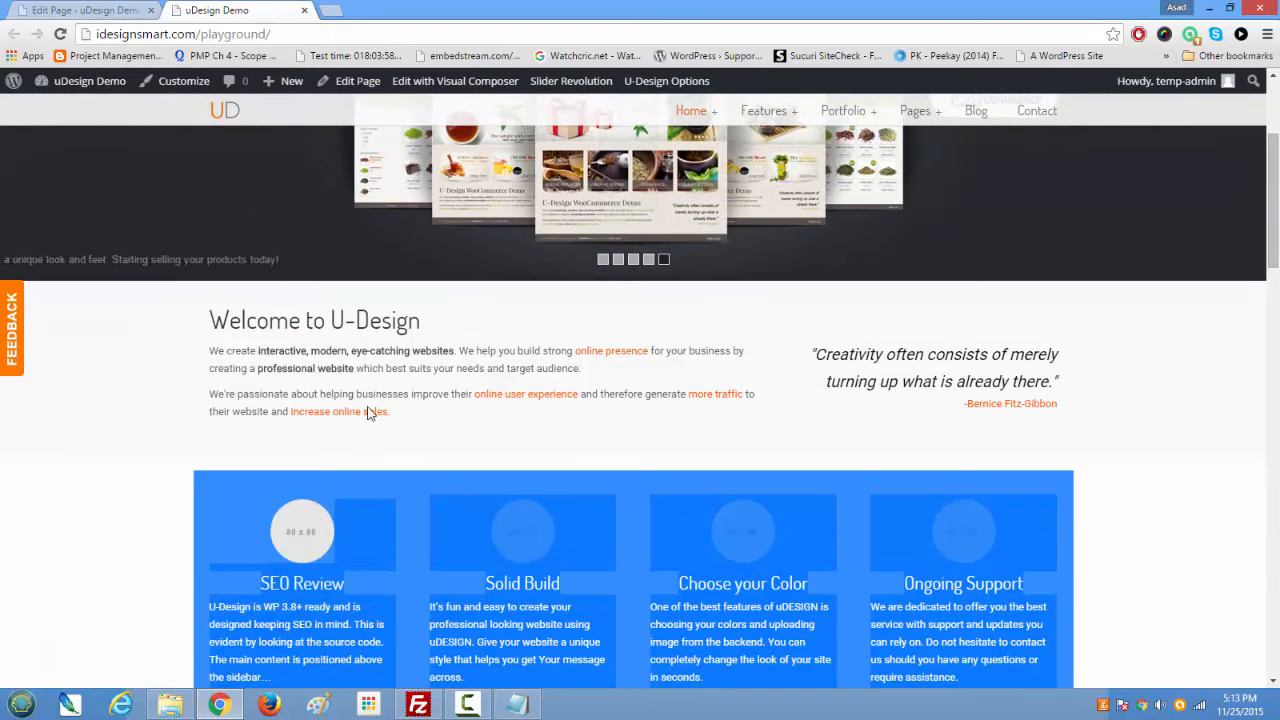
Step: From the Home page editor, open the Widgets settings in a new browser tab and switch to it
left_click(122, 8)
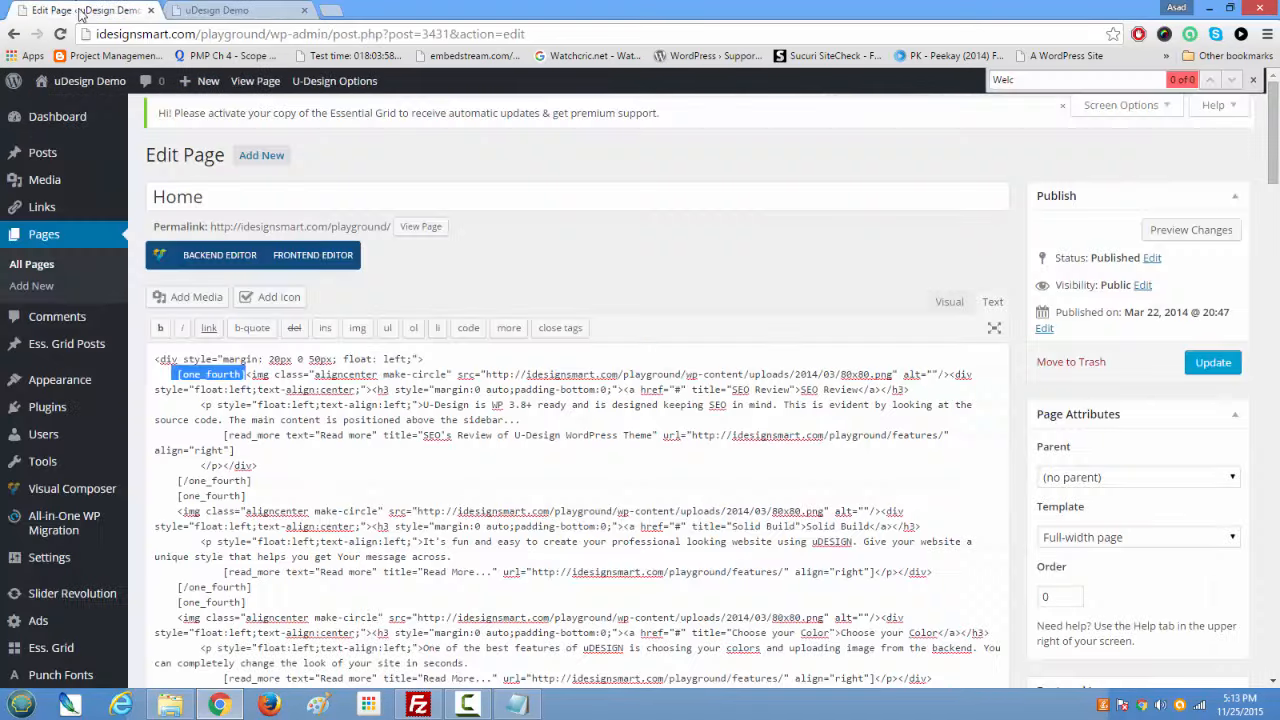
mouse_move(80, 390)
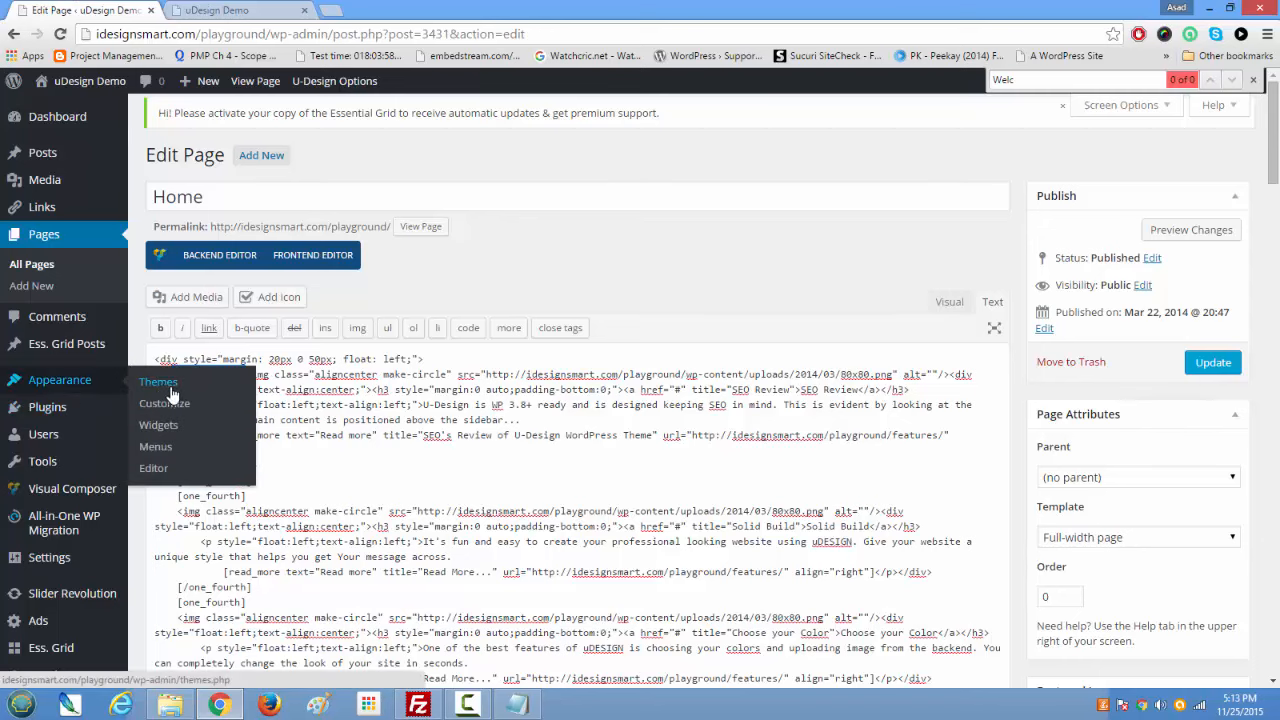
right_click(160, 430)
left_click(190, 440)
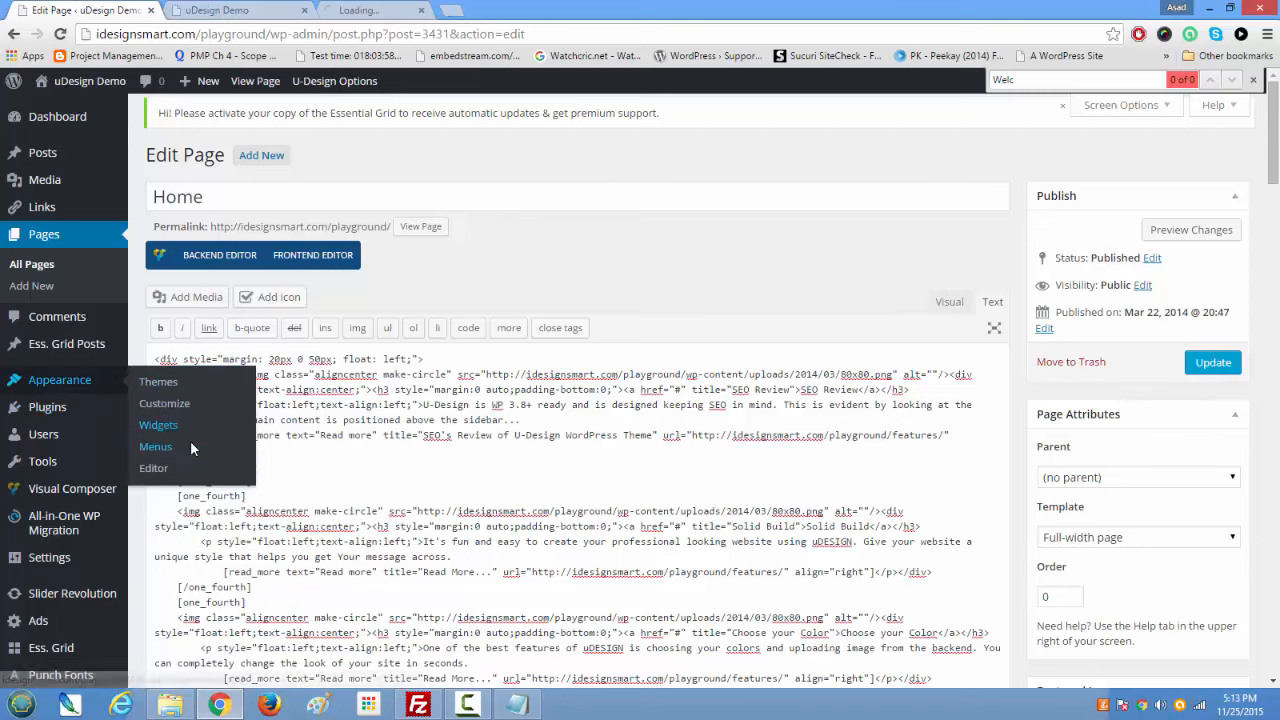
left_click(362, 14)
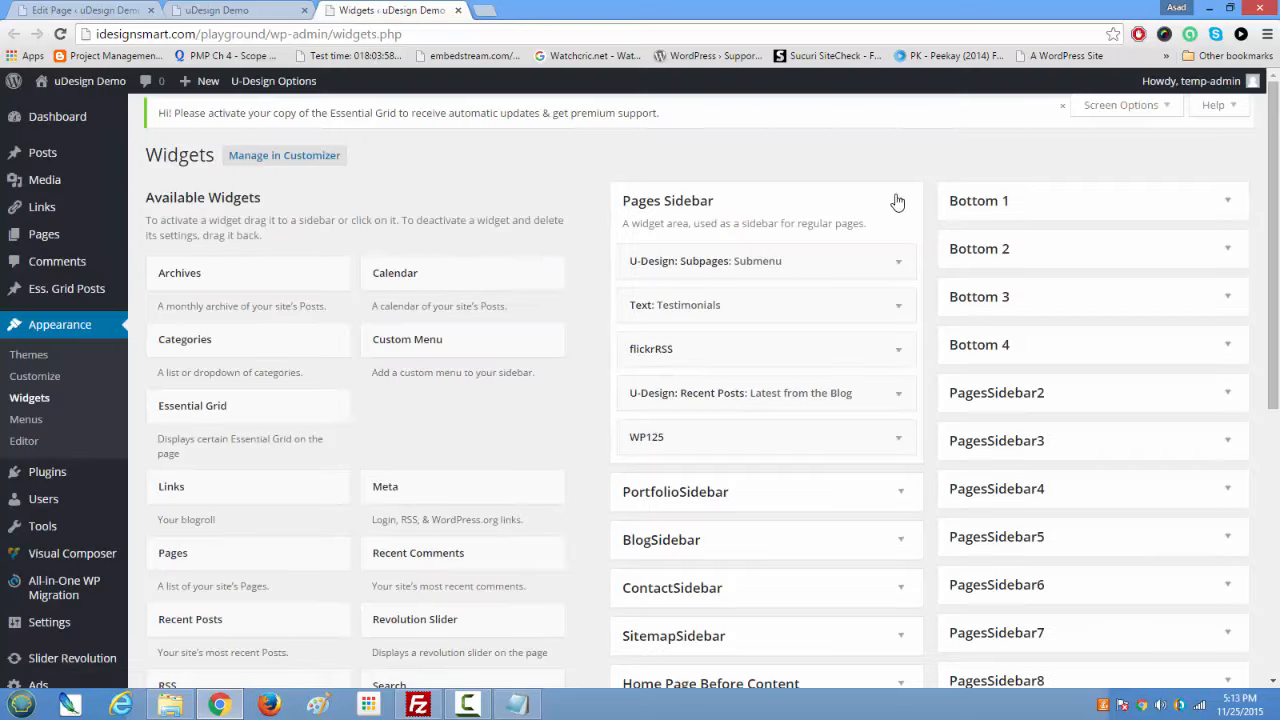
Step: Collapse the Pages Sidebar area and open the Text widget in the Home Page Before Content area to show its content
left_click(895, 201)
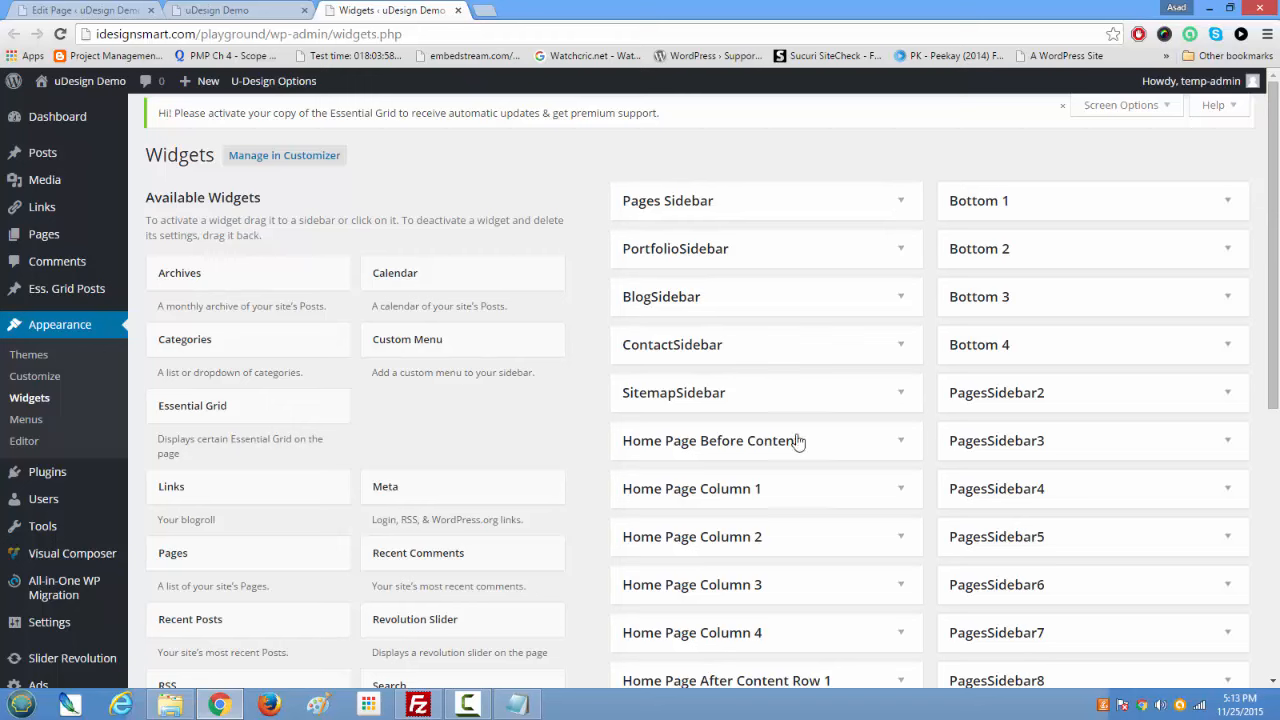
left_click(900, 446)
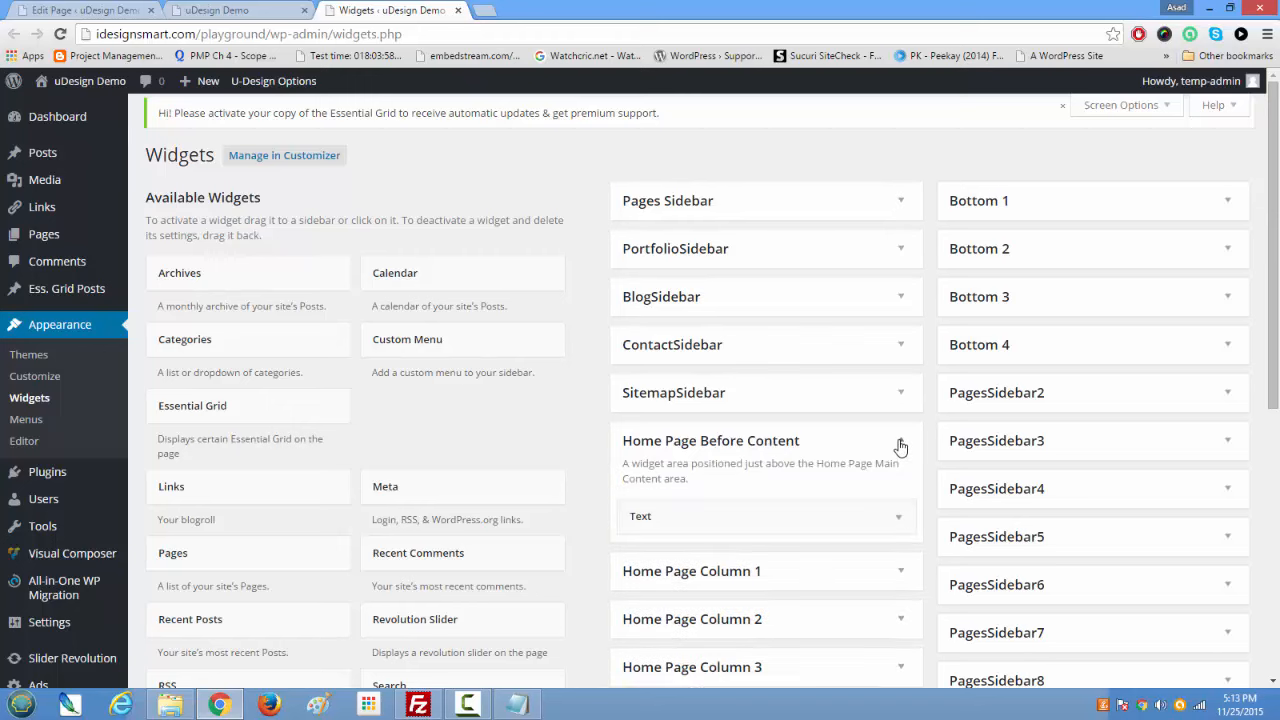
left_click(897, 523)
scroll(897, 525, "down", 4)
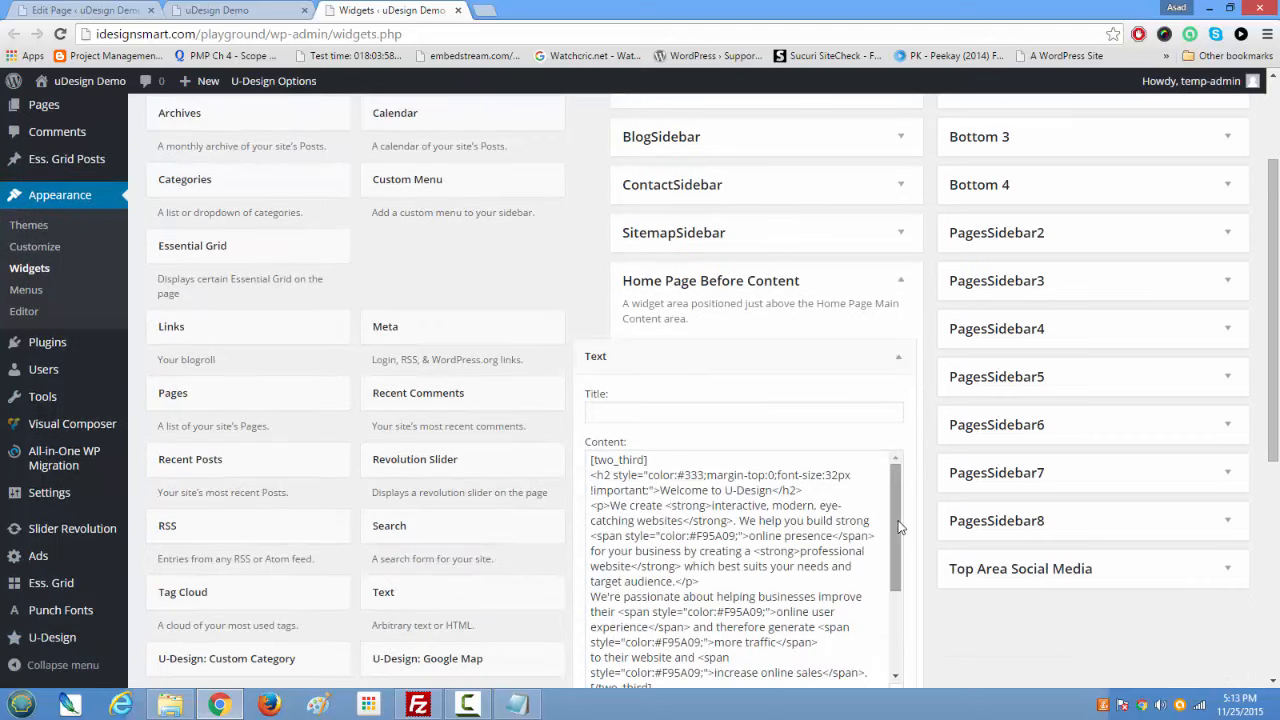
Step: Examine the Text widget's code, distinguishing the [two_third] Welcome block from the [one_third_last] quote block
left_click_drag(895, 545, 897, 670)
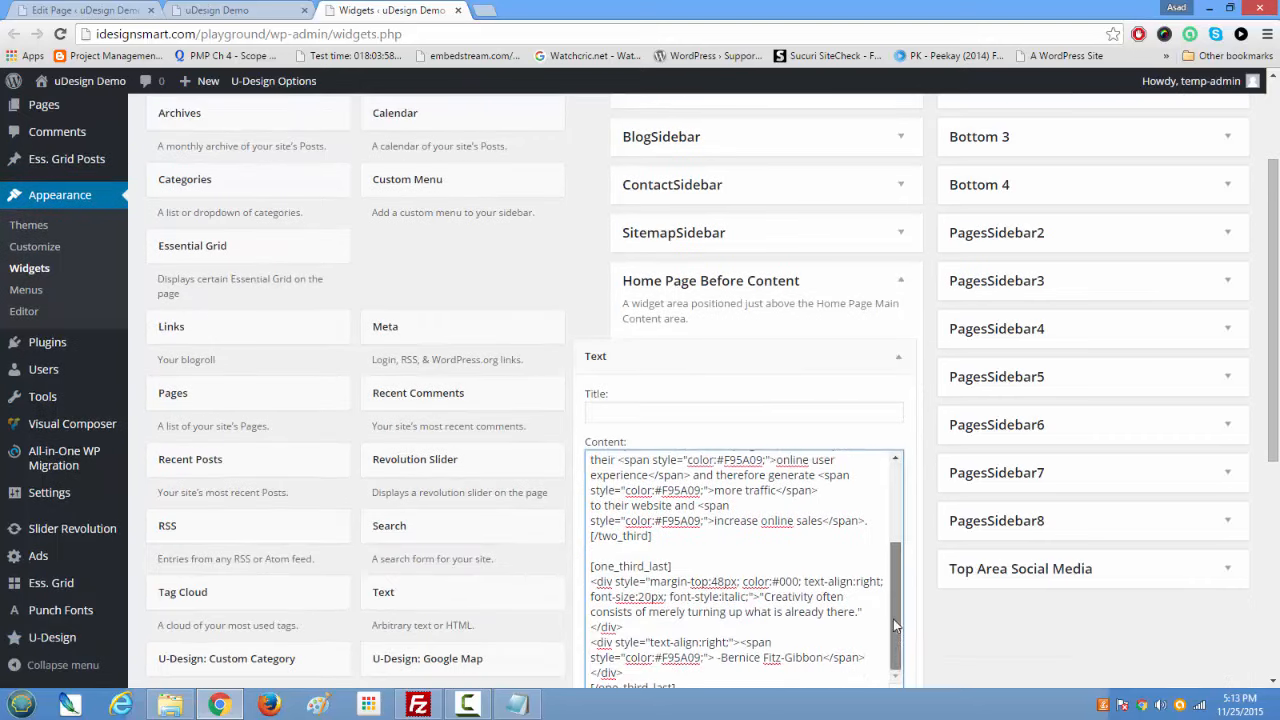
left_click_drag(1270, 395, 1264, 517)
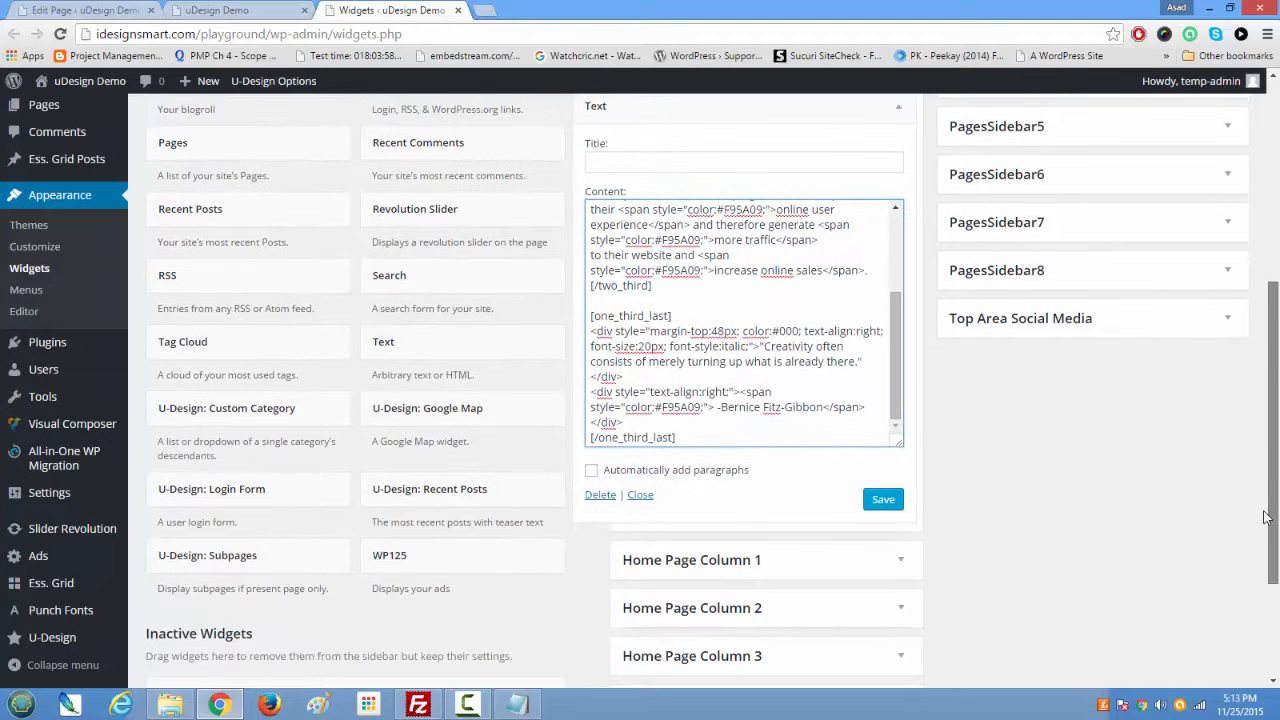
left_click_drag(895, 345, 928, 238)
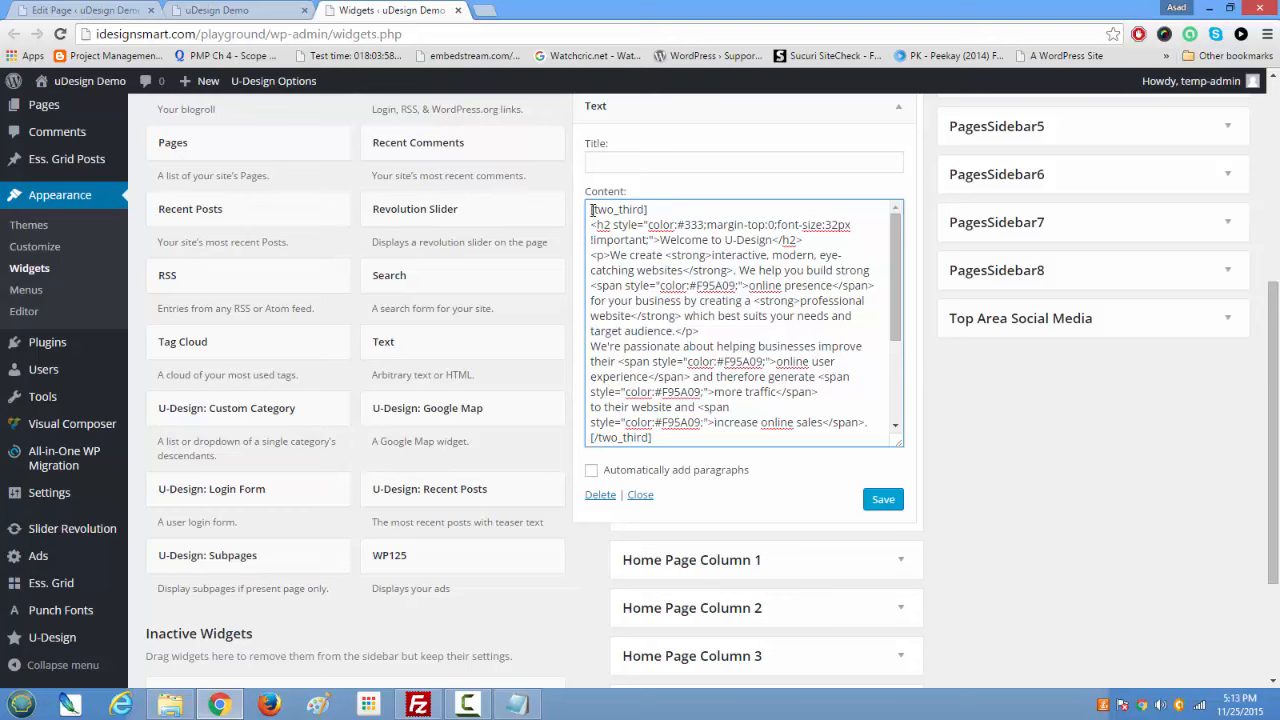
left_click_drag(600, 210, 658, 437)
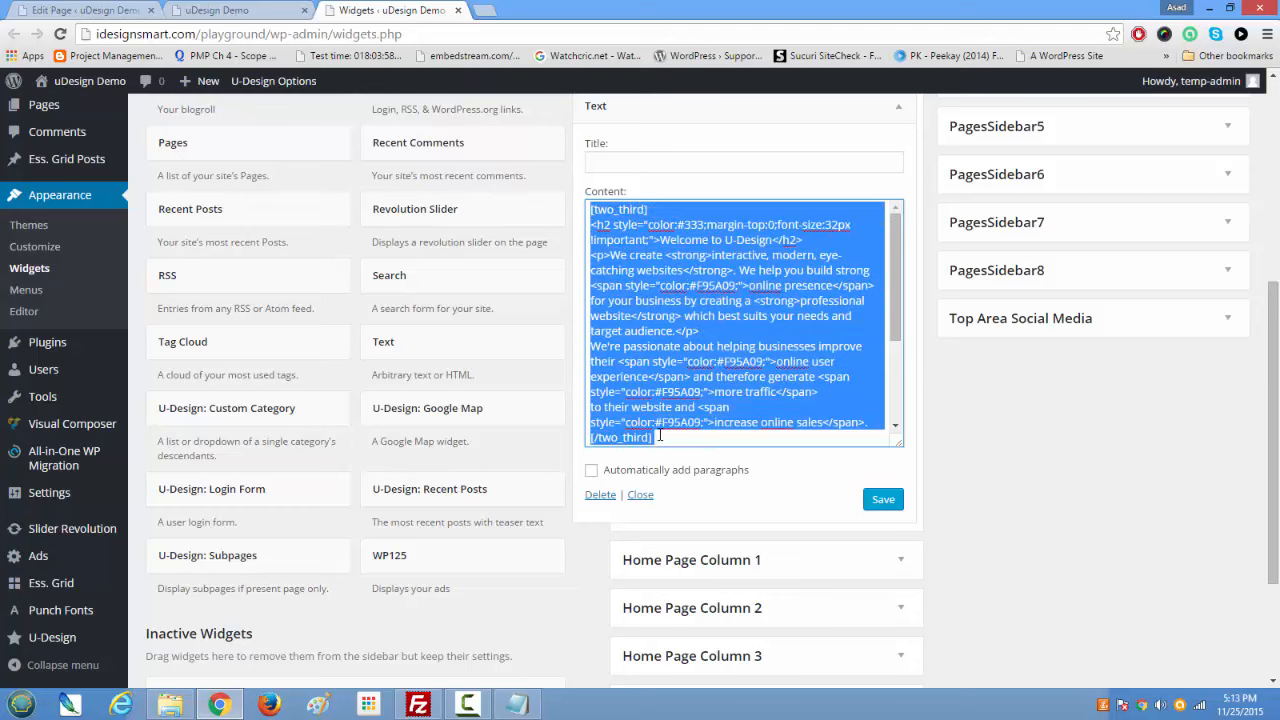
left_click(643, 254)
scroll(643, 300, "down", 5)
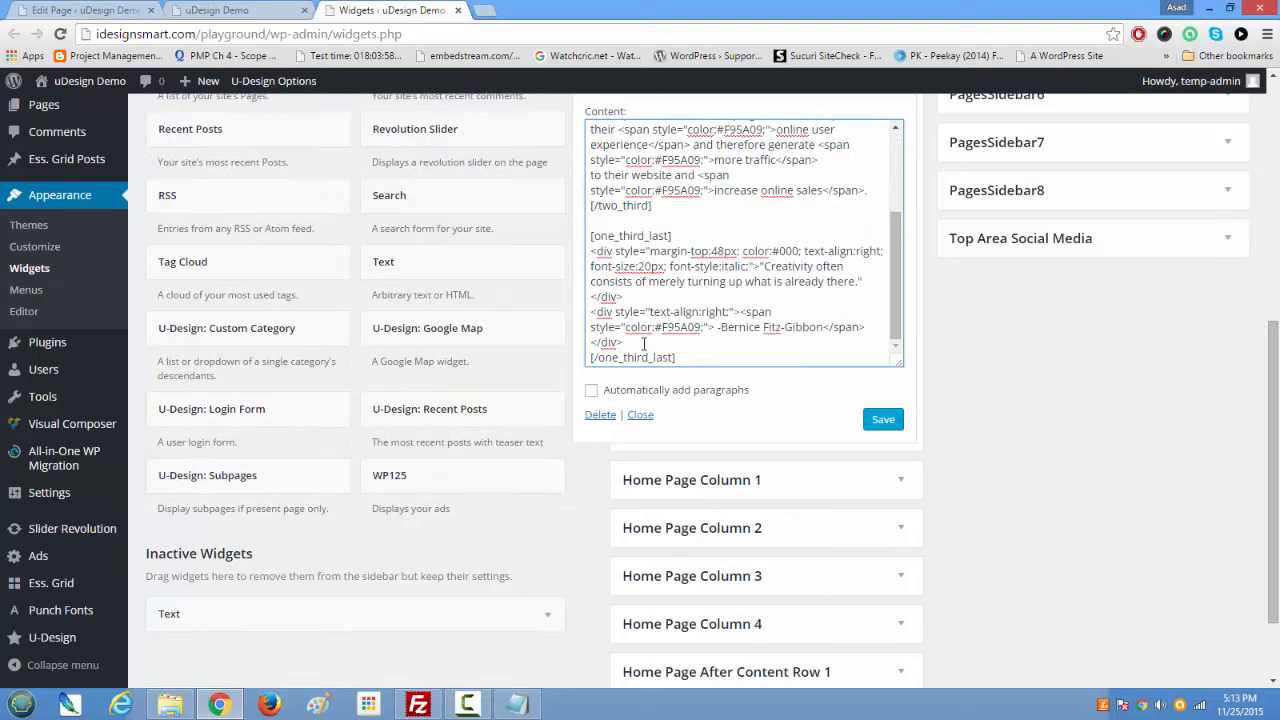
left_click_drag(589, 235, 688, 362)
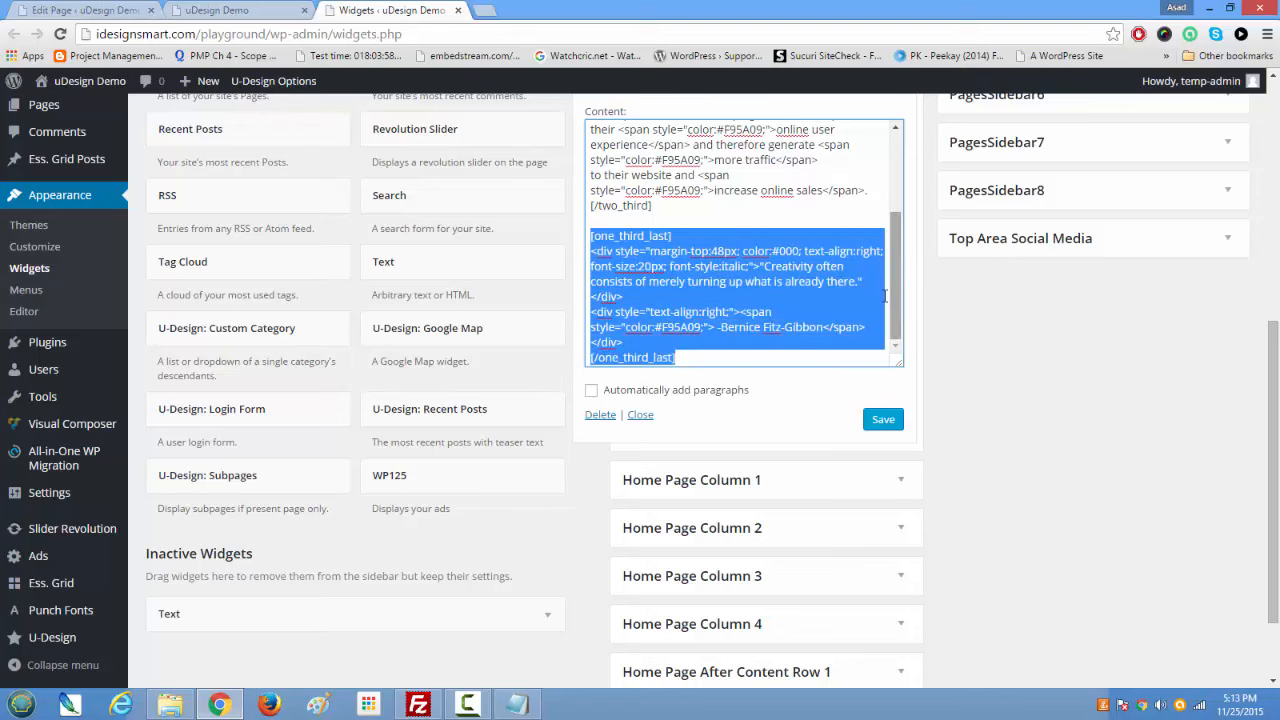
left_click(657, 358)
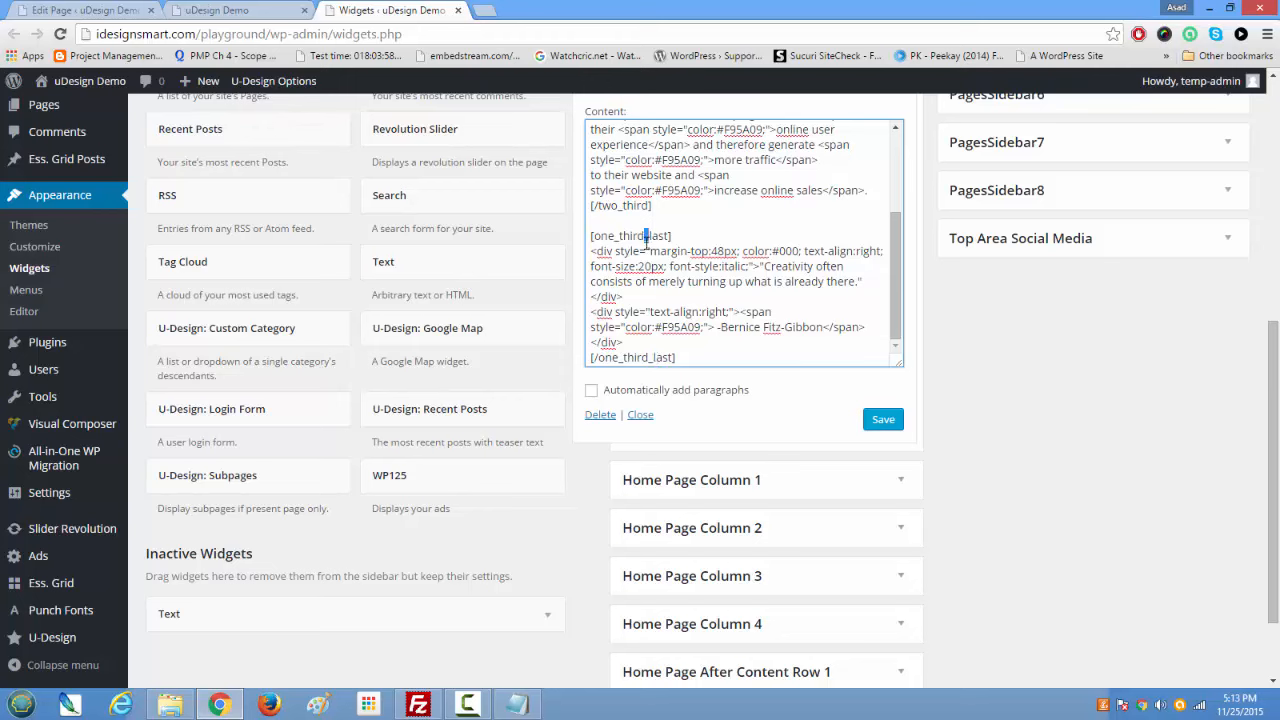
left_click_drag(893, 299, 903, 208)
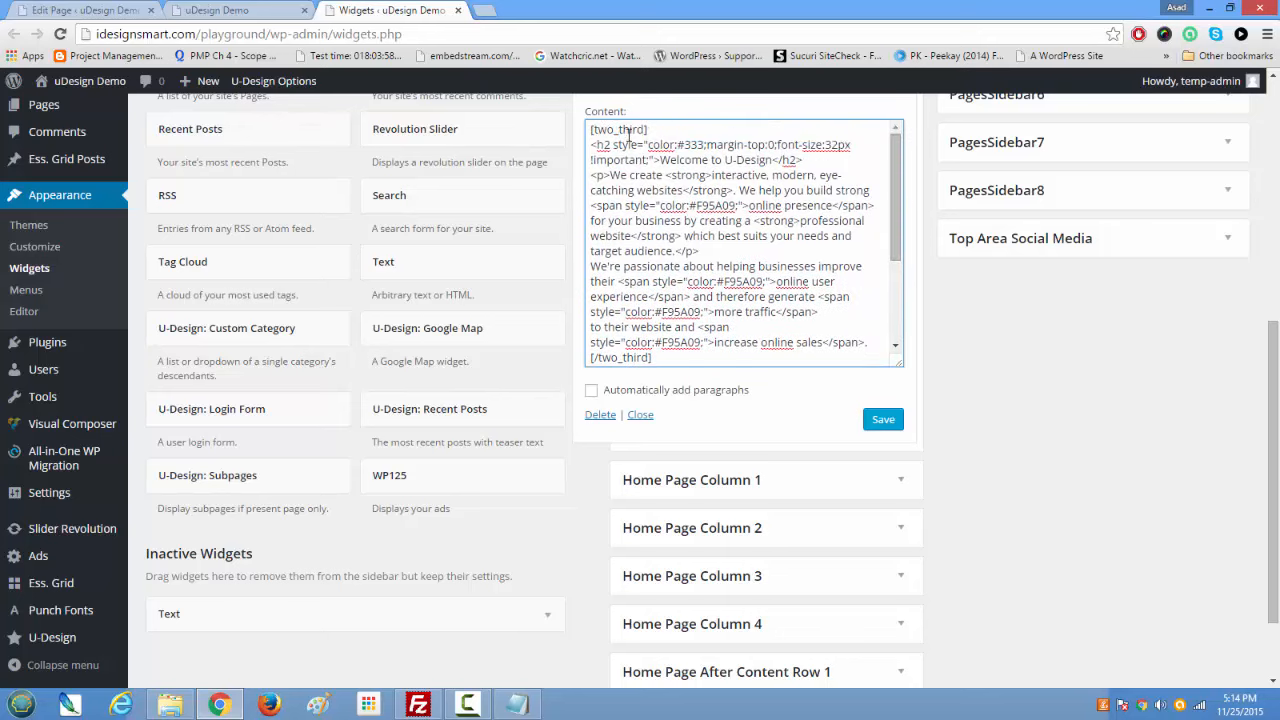
Step: Change the Text widget's h2 heading to "Welcome to IDesignsmart" and save the widget
left_click_drag(591, 146, 821, 258)
scroll(823, 266, "up", 4)
left_click(765, 404)
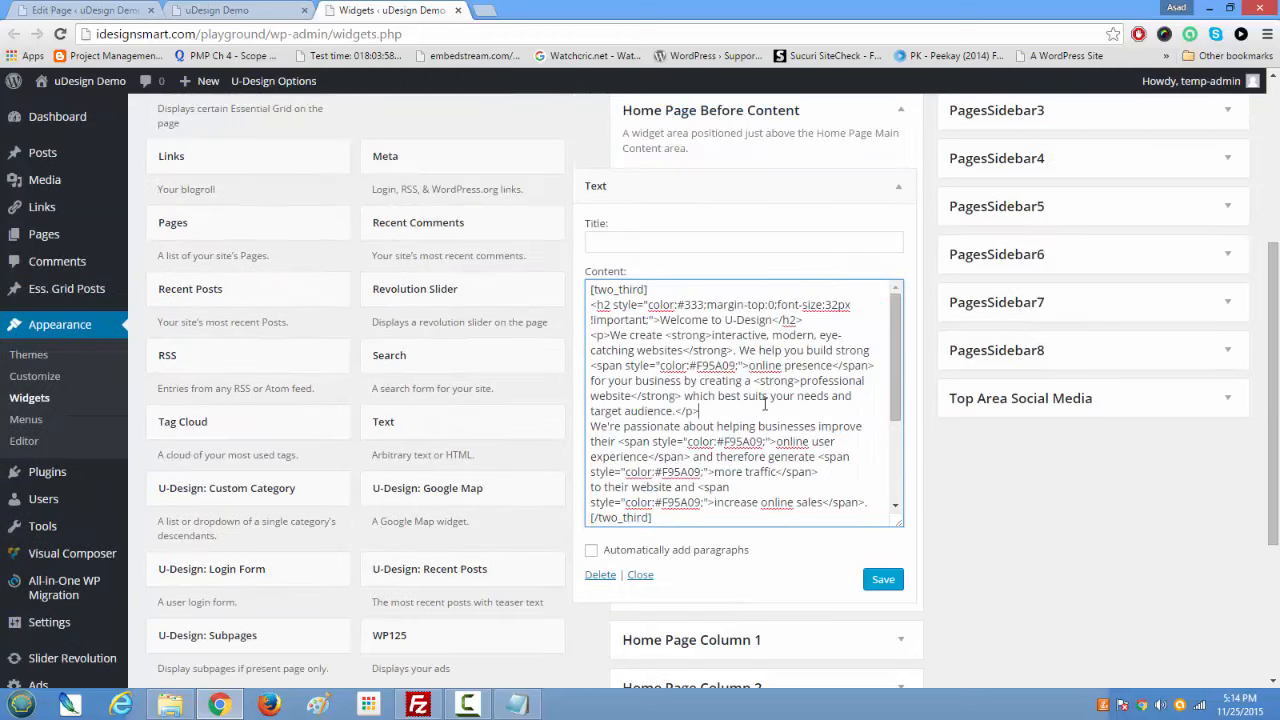
left_click_drag(660, 320, 716, 316)
left_click(762, 335)
type("IDesignsmart")
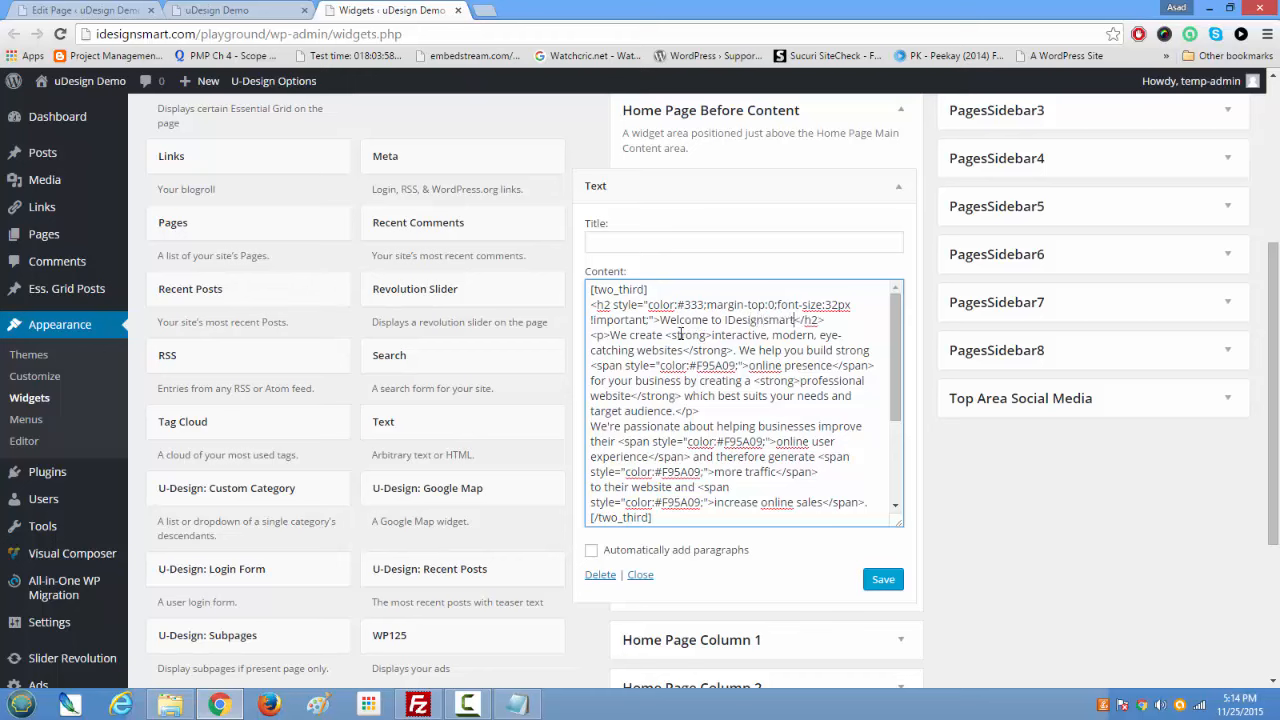
left_click(611, 335)
left_click(883, 581)
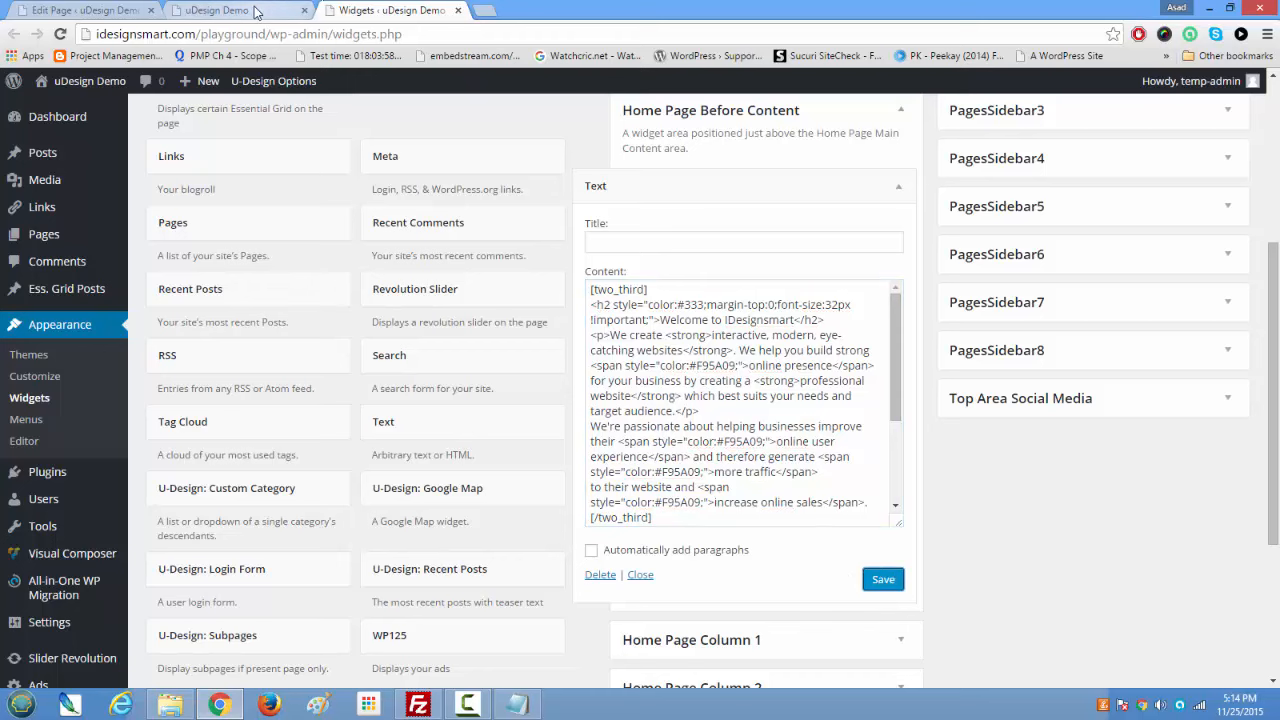
Step: Reload the live Home page and check the Welcome heading and the intro paragraph beneath it
left_click(255, 11)
left_click(61, 34)
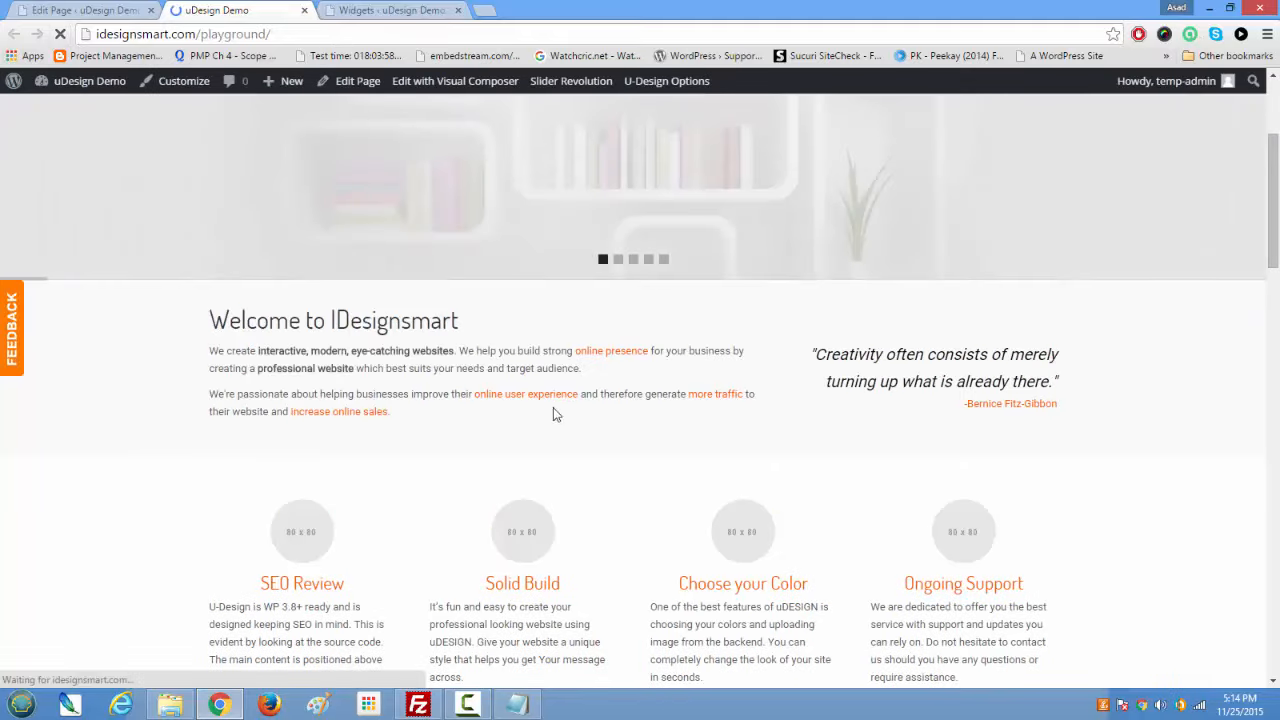
left_click_drag(213, 318, 480, 320)
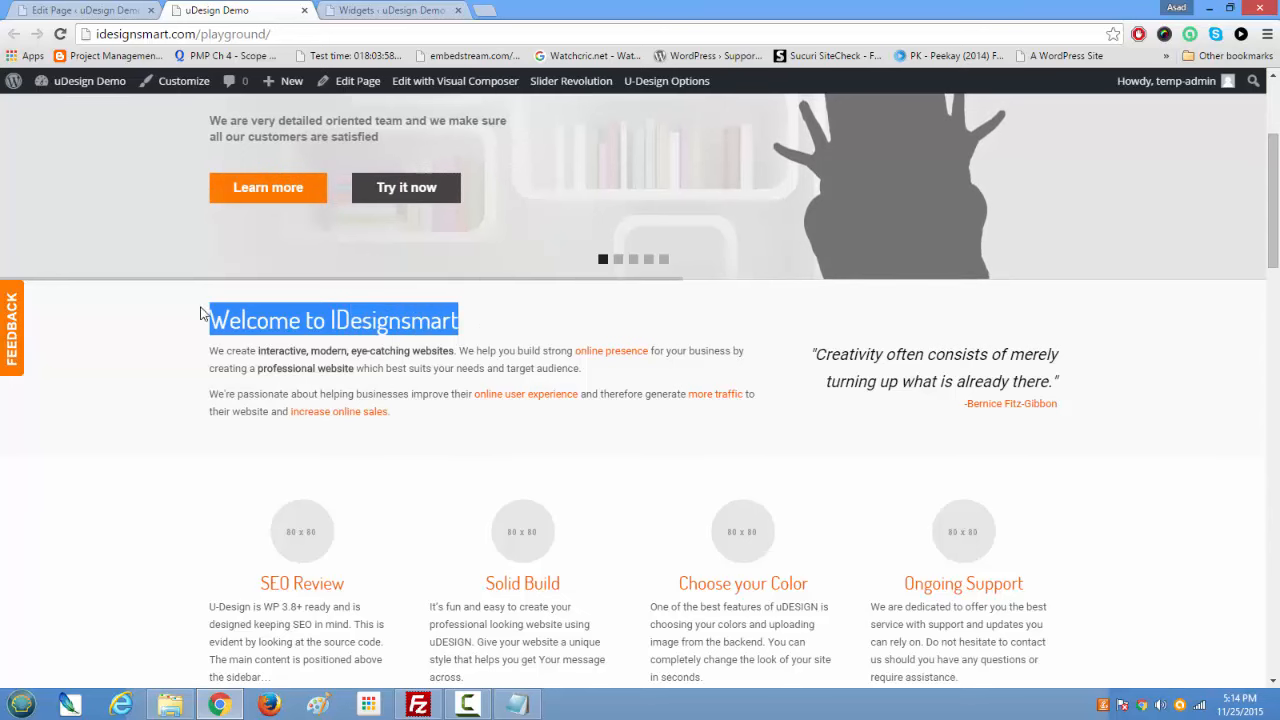
left_click(211, 354)
left_click_drag(211, 354, 350, 356)
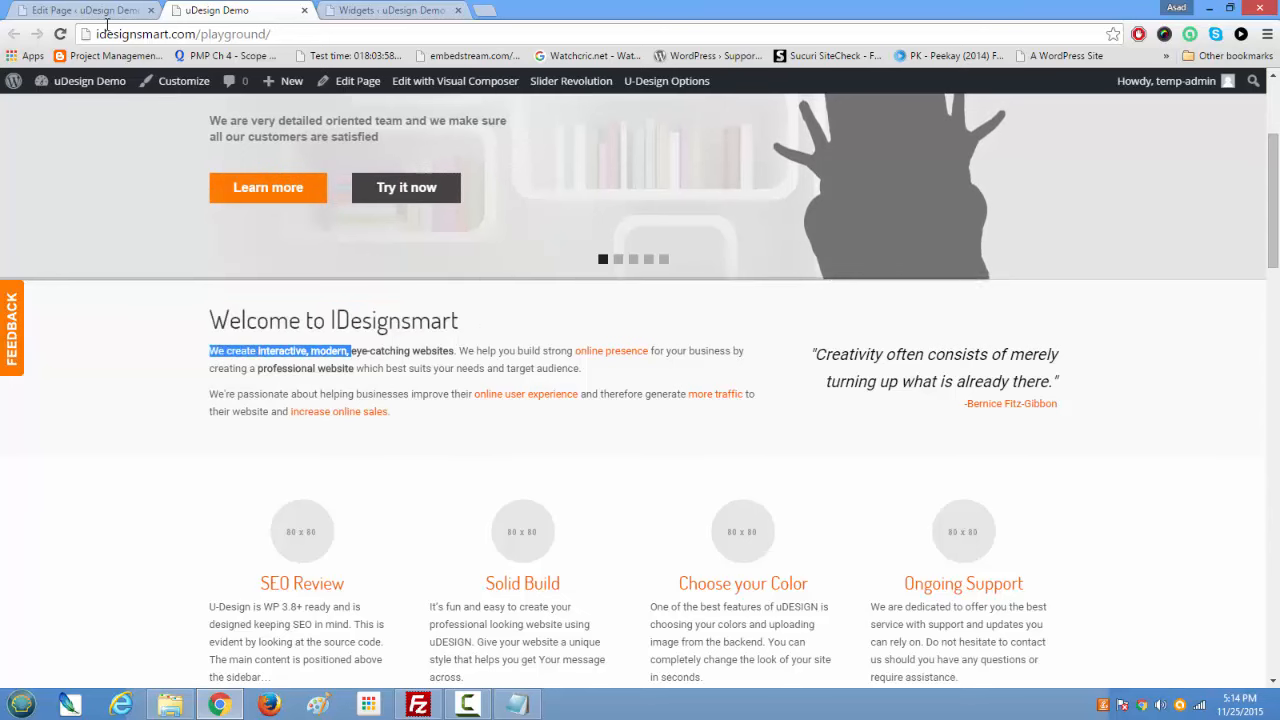
Step: Compare the "We create interactive, modern" paragraph in the widget code with the live page, and collapse the Text widget
left_click(72, 8)
left_click(380, 8)
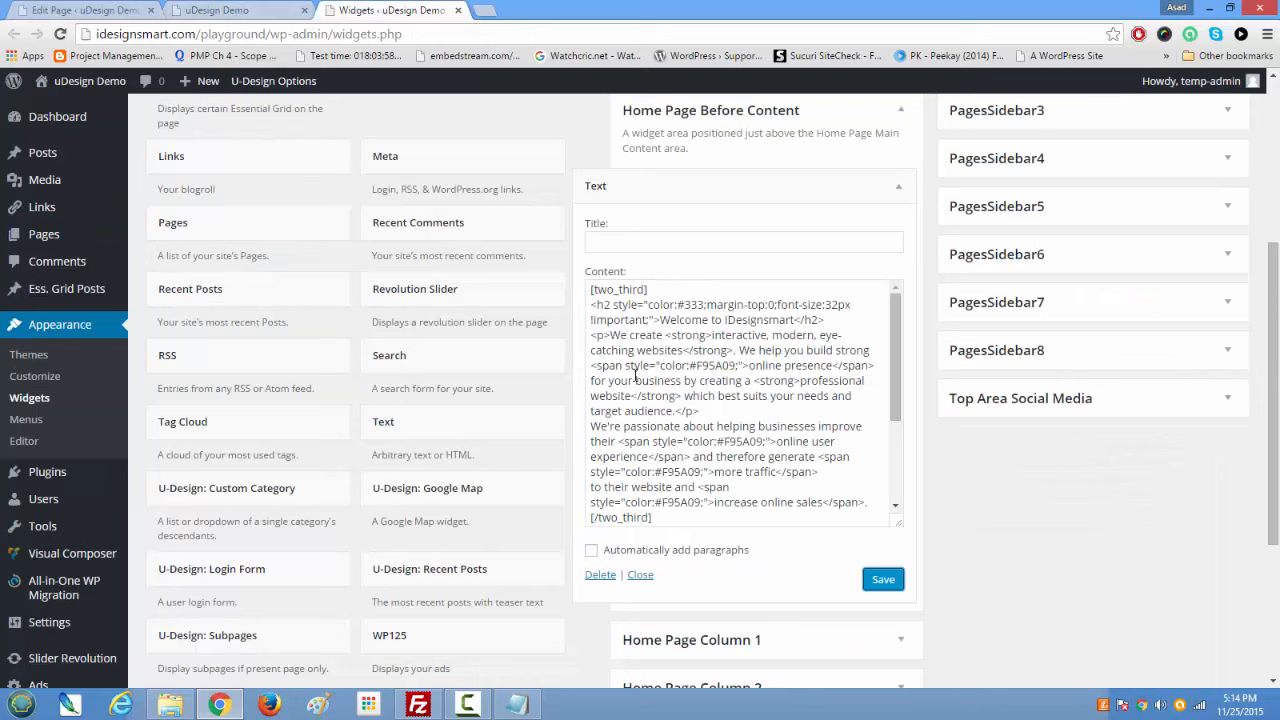
left_click_drag(611, 335, 808, 360)
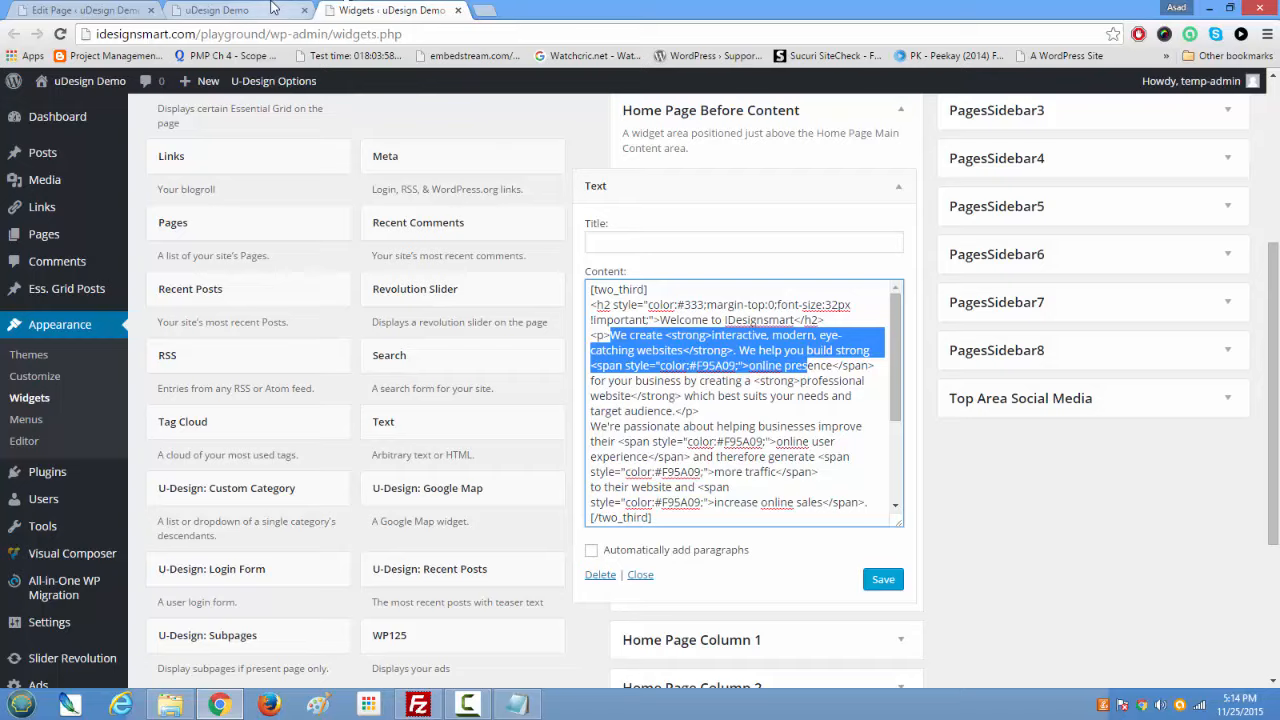
left_click(240, 10)
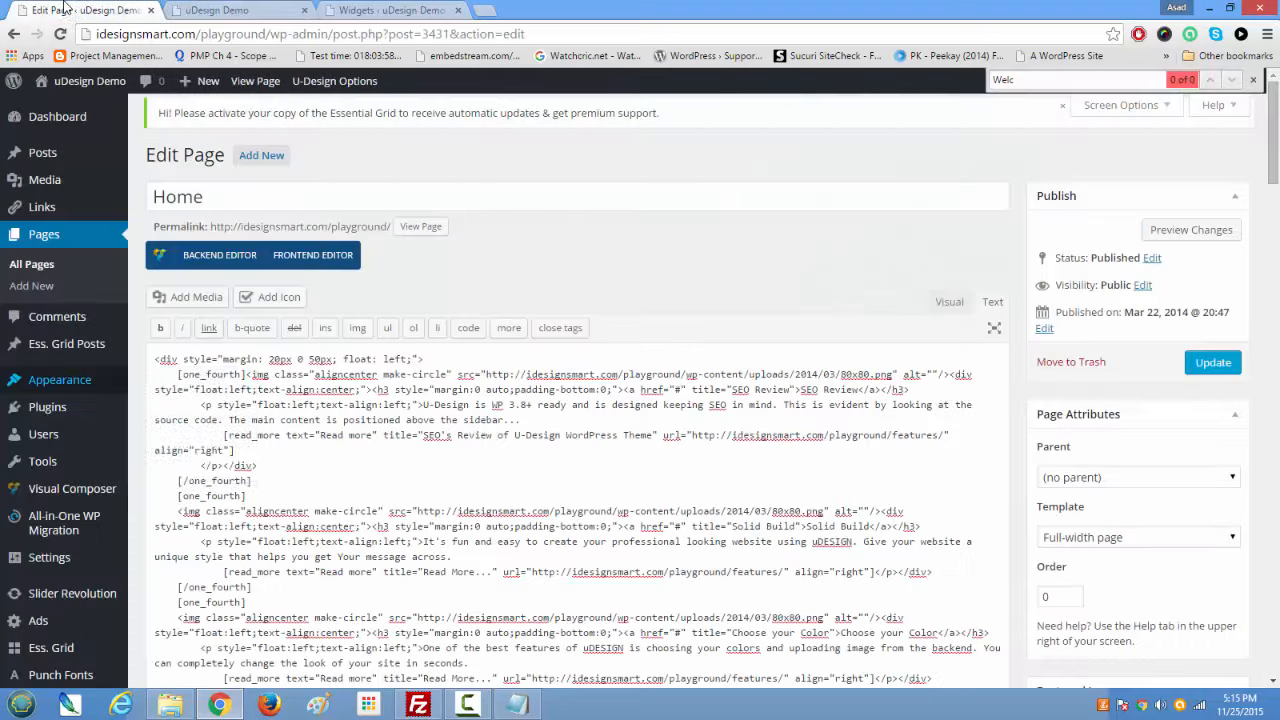
left_click(85, 10)
left_click(381, 10)
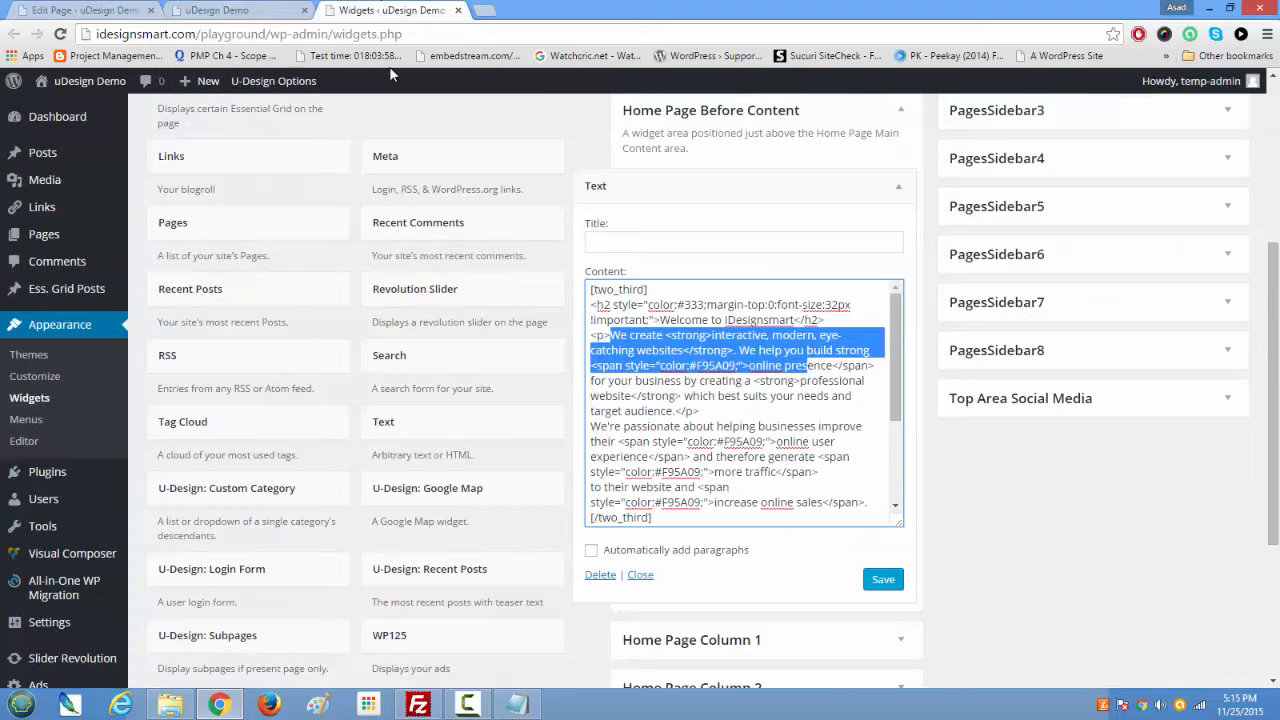
left_click(895, 188)
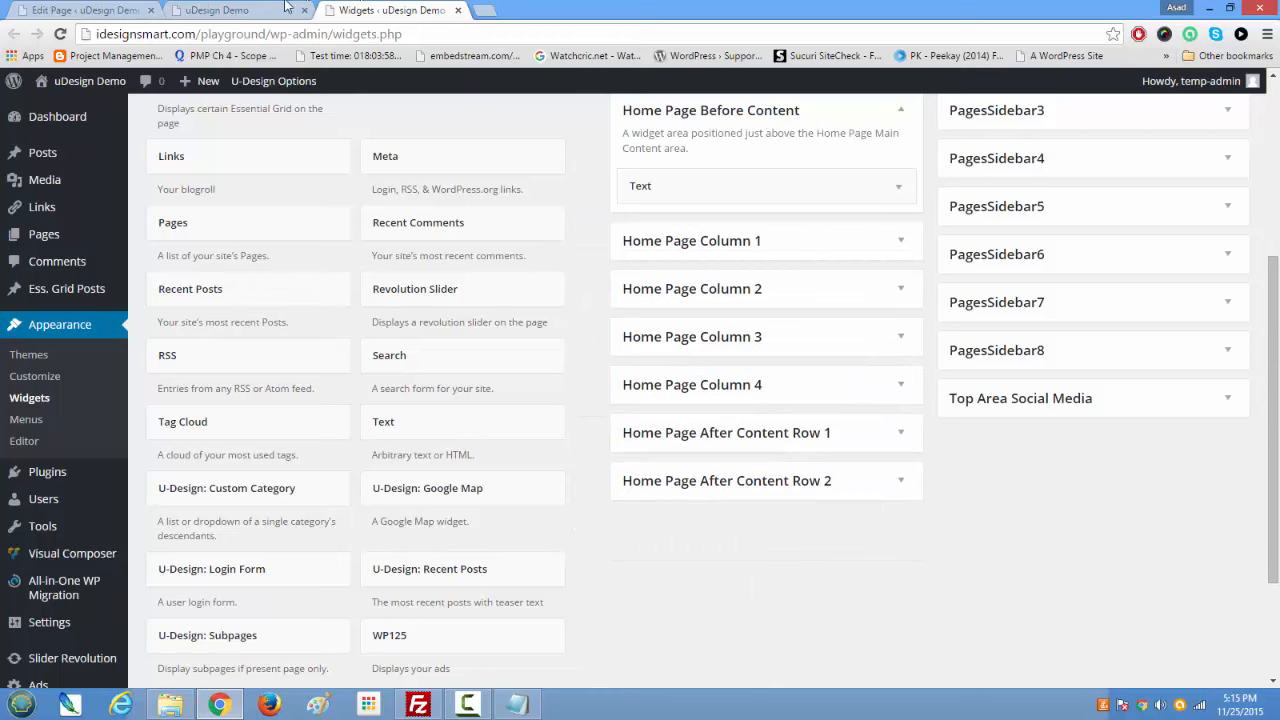
Step: Match the Home Page Before Content widget area to the Welcome and quote section on the live page
left_click(237, 9)
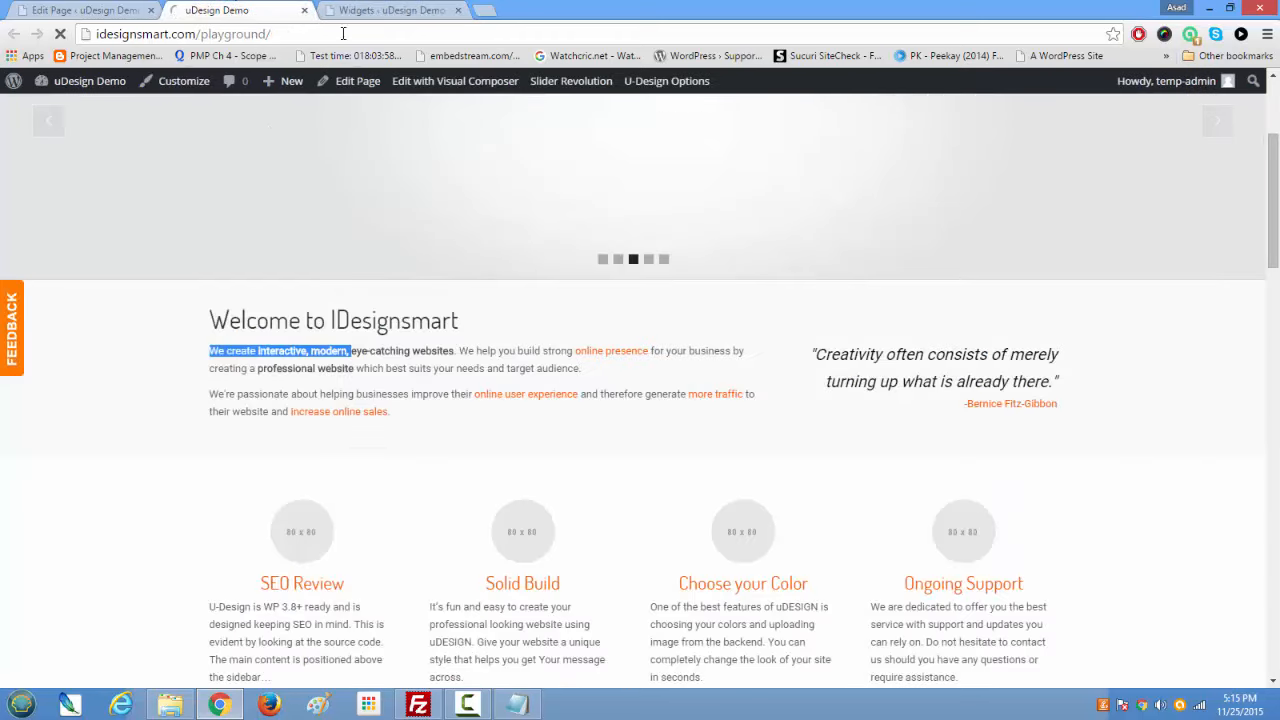
left_click(396, 11)
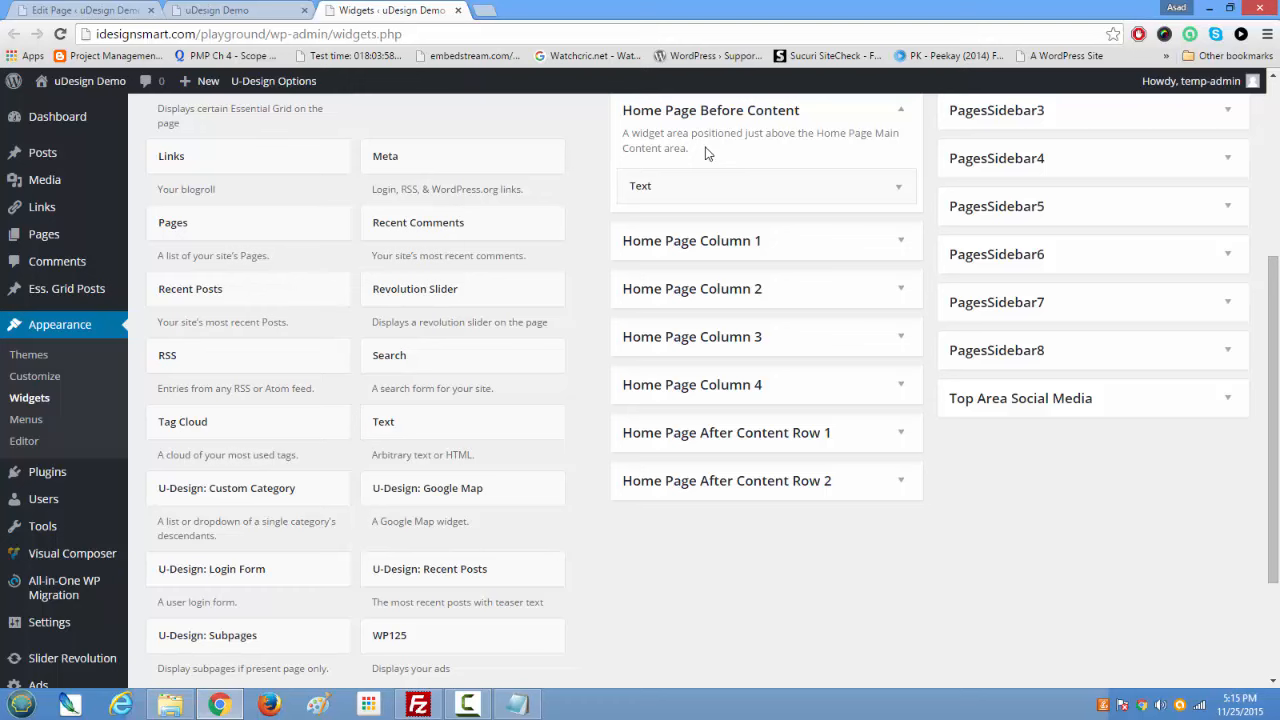
left_click(245, 10)
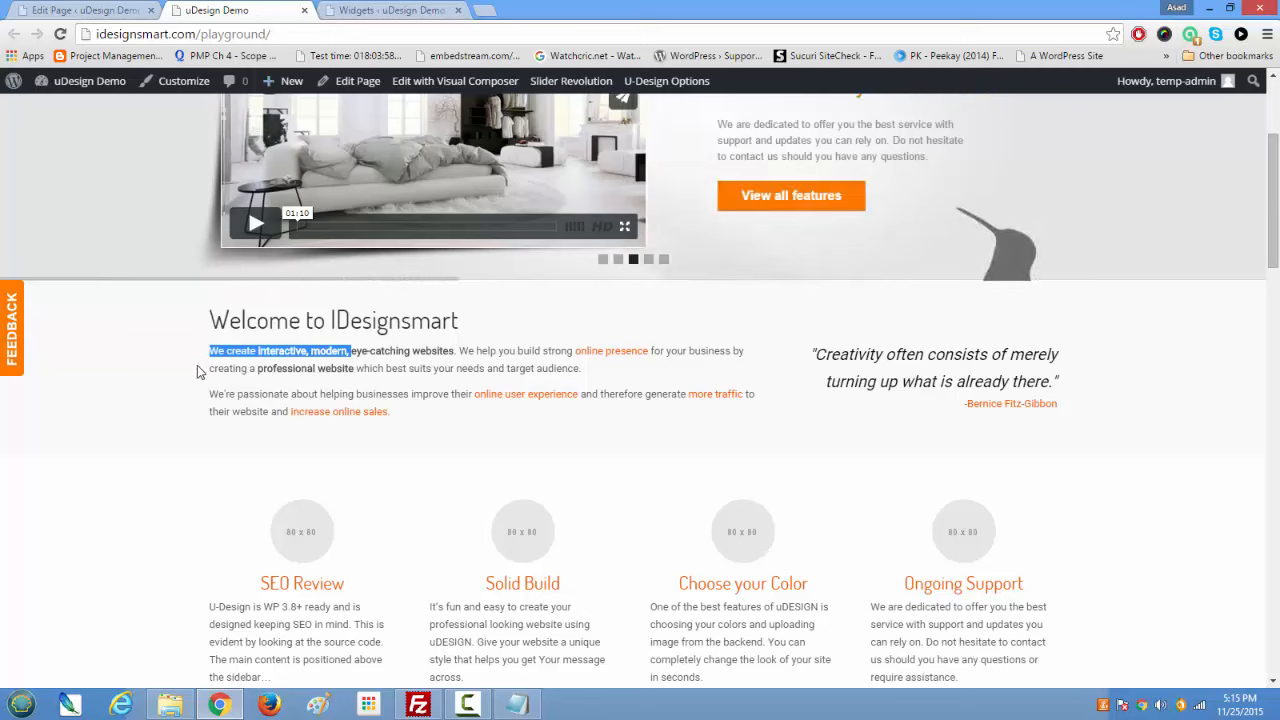
left_click(213, 325)
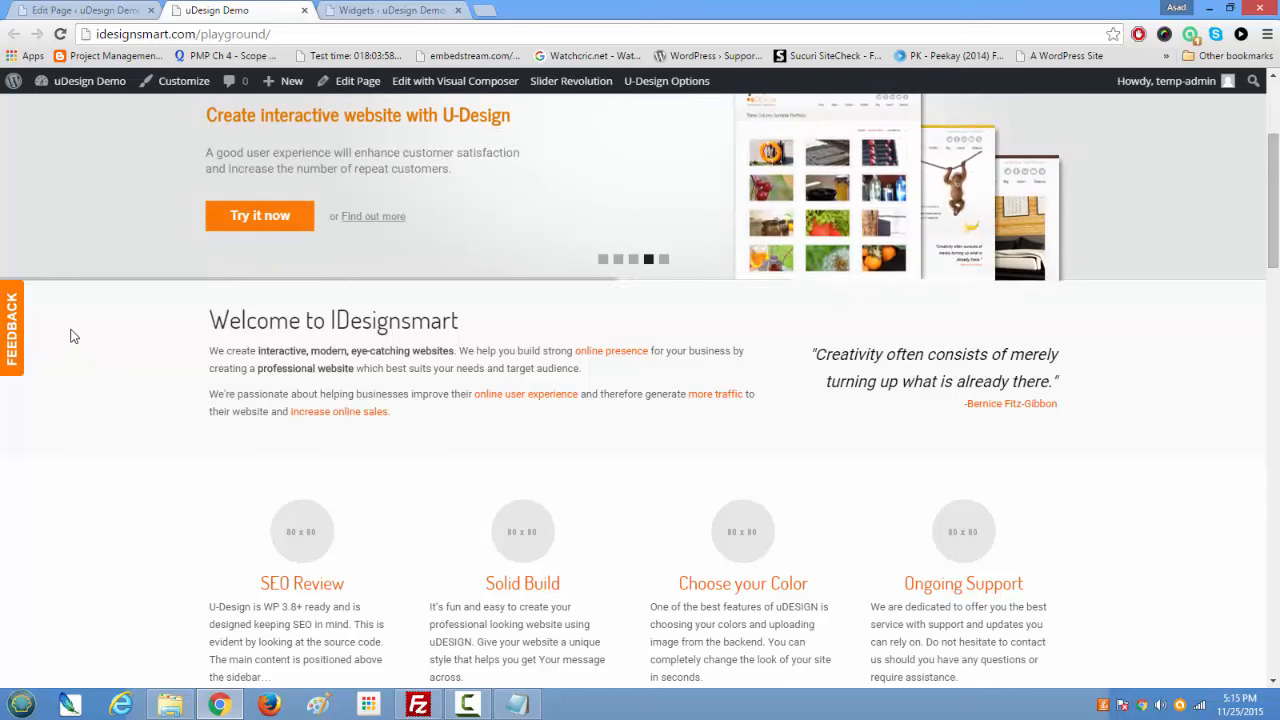
left_click_drag(60, 314, 1090, 418)
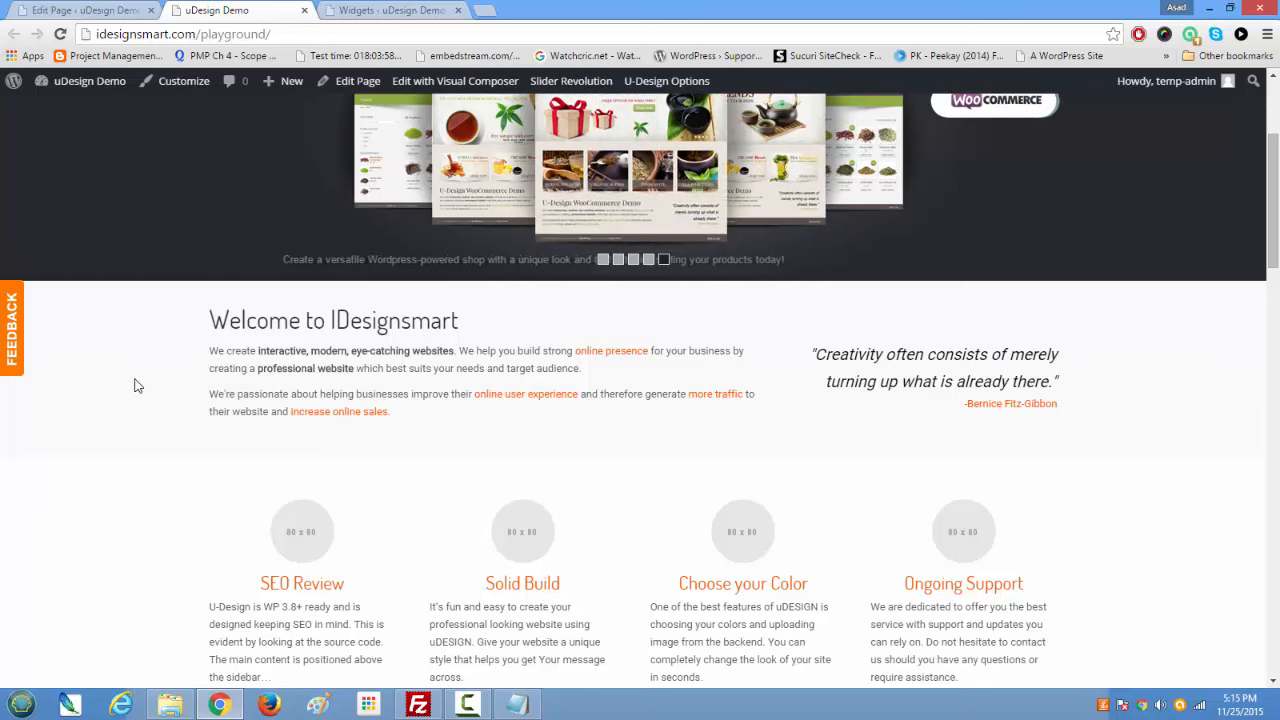
Step: Examine the four-column section below the Welcome area on the live page, focusing on the SEO Review column
scroll(184, 358, "down", 2)
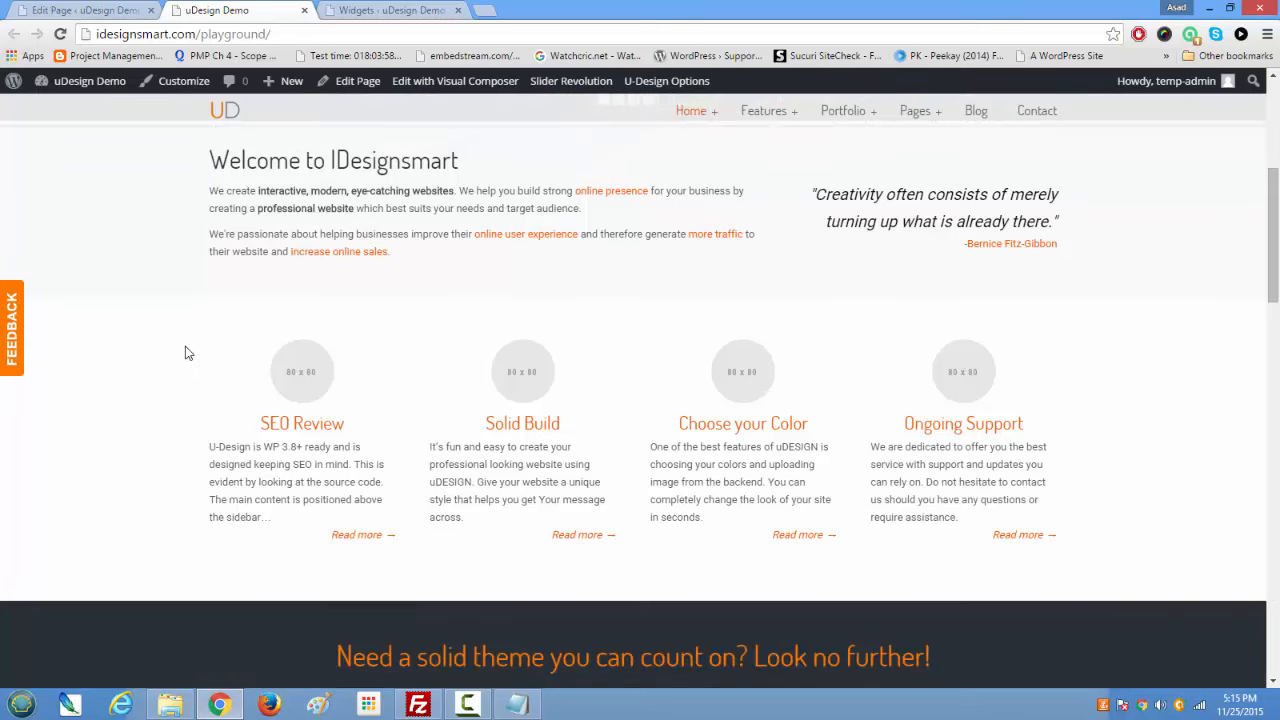
scroll(184, 352, "down", 2)
scroll(174, 355, "up", 3)
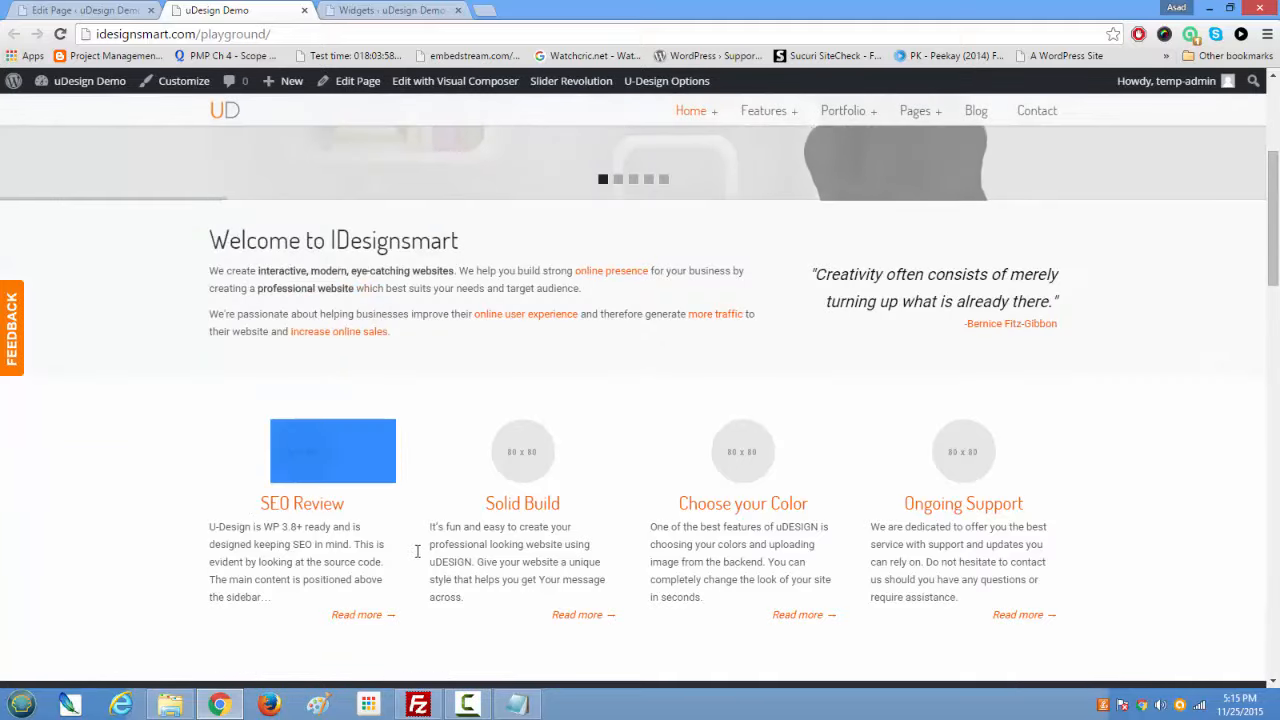
left_click_drag(256, 500, 386, 611)
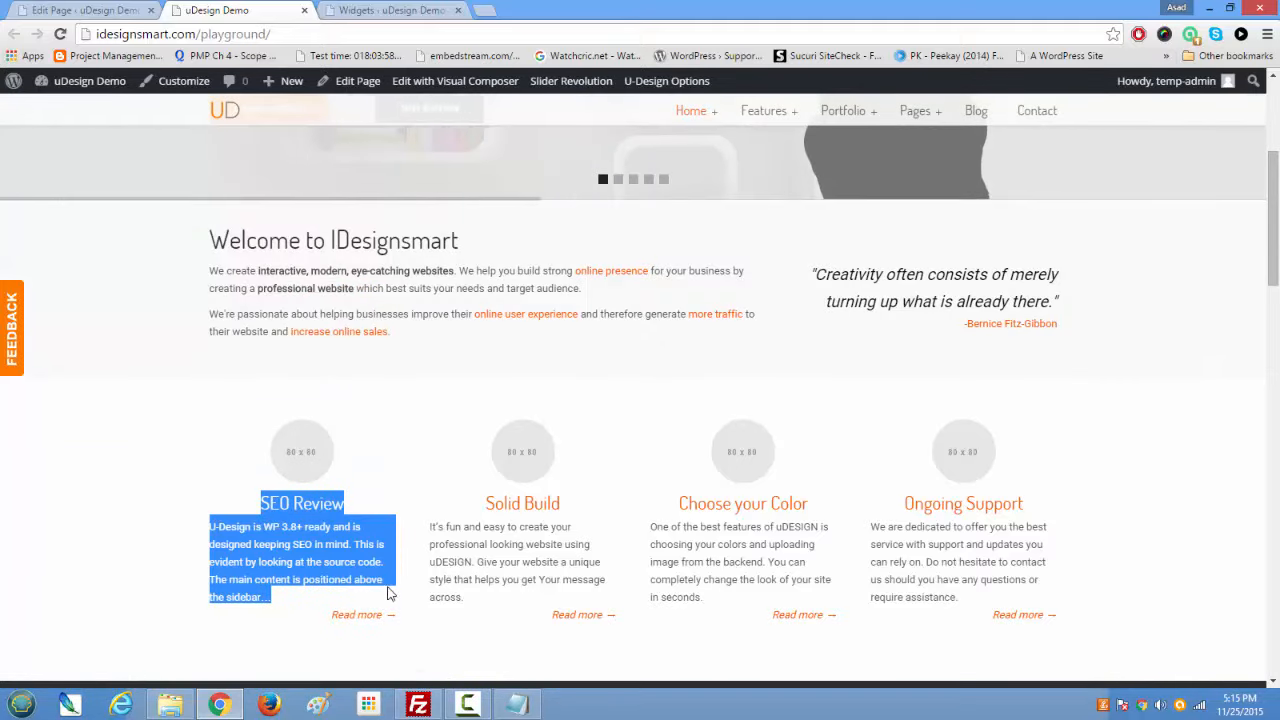
Step: In the Home page editor, examine the first [one_fourth] block's opening and closing shortcodes, image tag and SEO Review heading
left_click(108, 8)
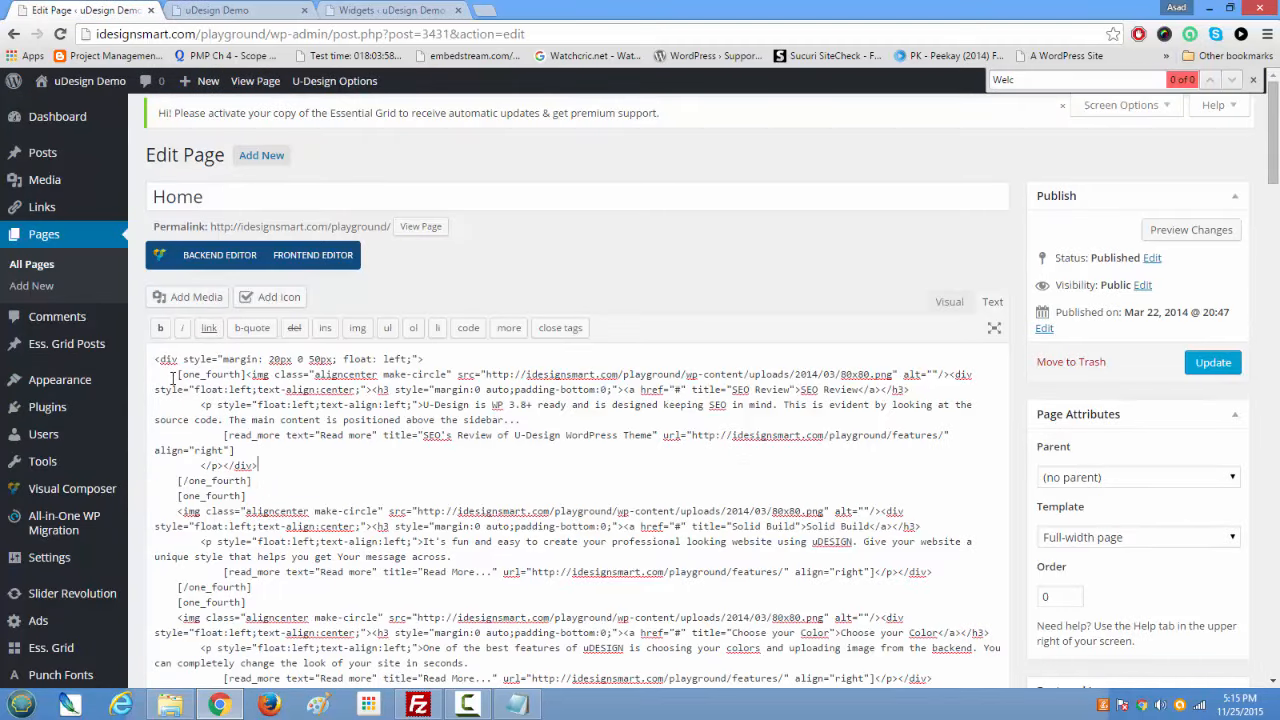
left_click_drag(172, 376, 253, 376)
left_click_drag(179, 481, 263, 481)
left_click_drag(246, 374, 681, 374)
left_click_drag(800, 374, 948, 377)
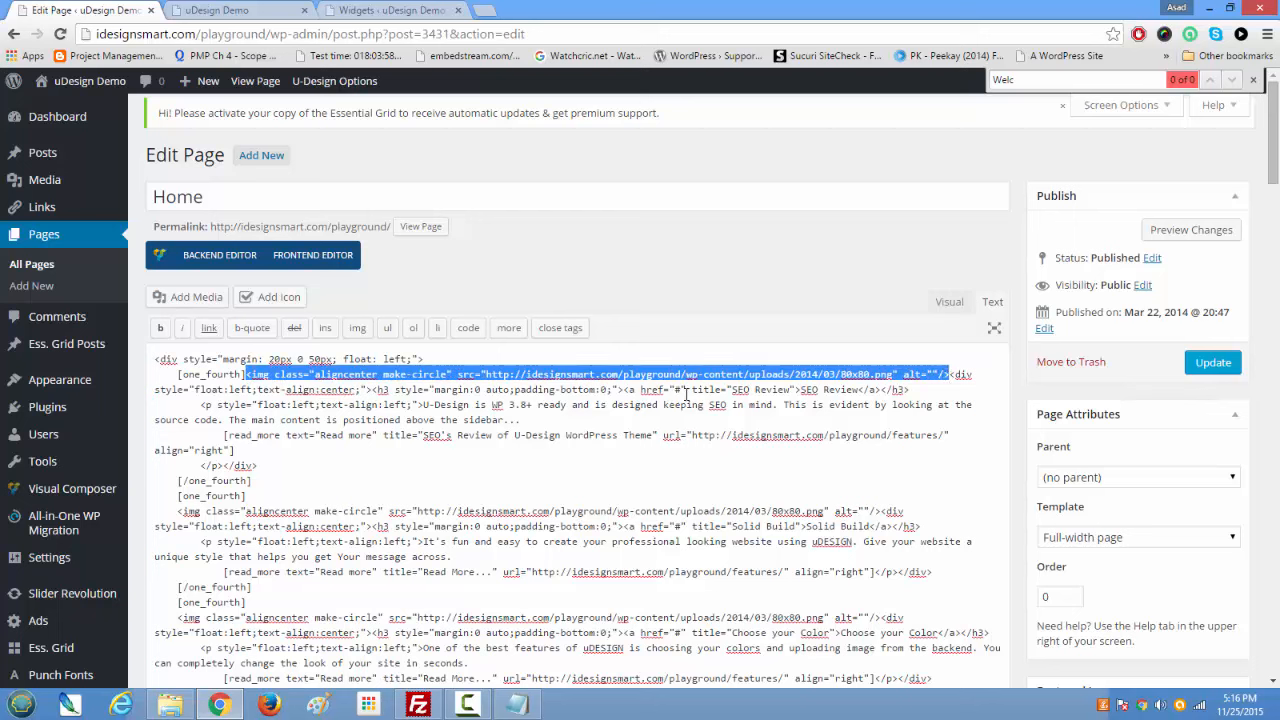
left_click_drag(800, 389, 886, 395)
Step: Compare the SEO Review column on the live page with the editor's visual and code views, finishing in the code view
left_click(229, 9)
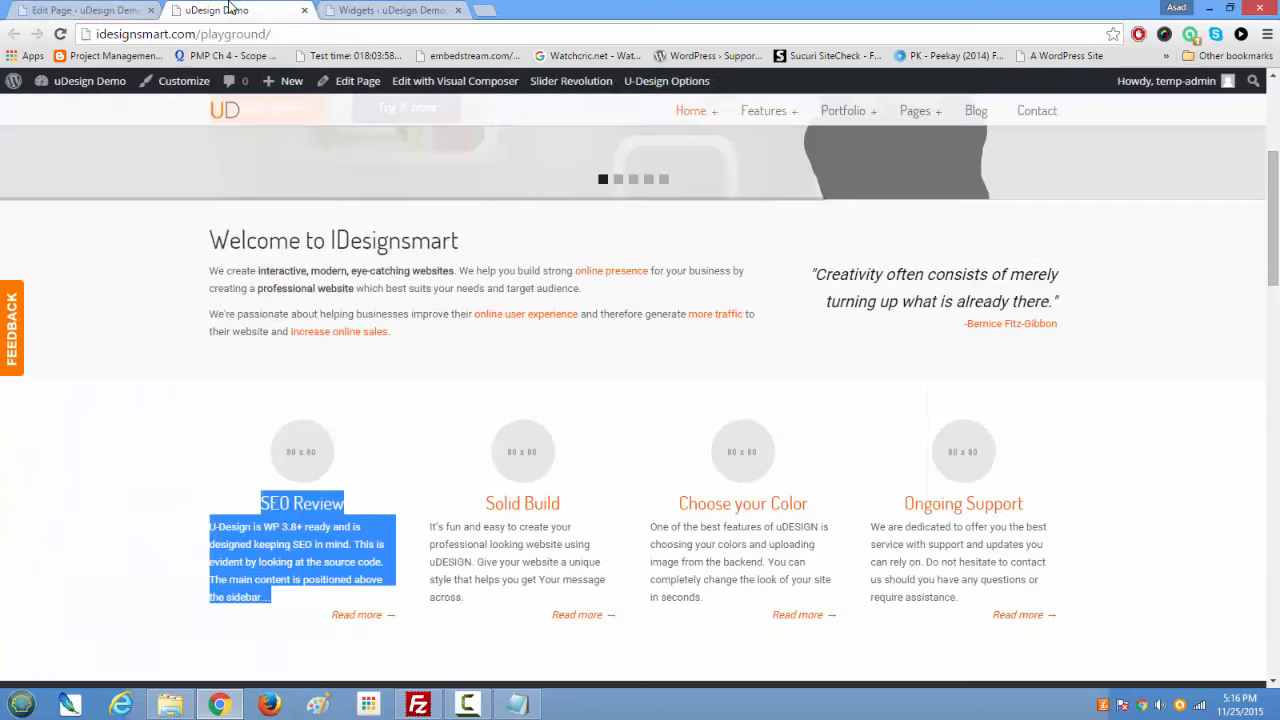
left_click(93, 9)
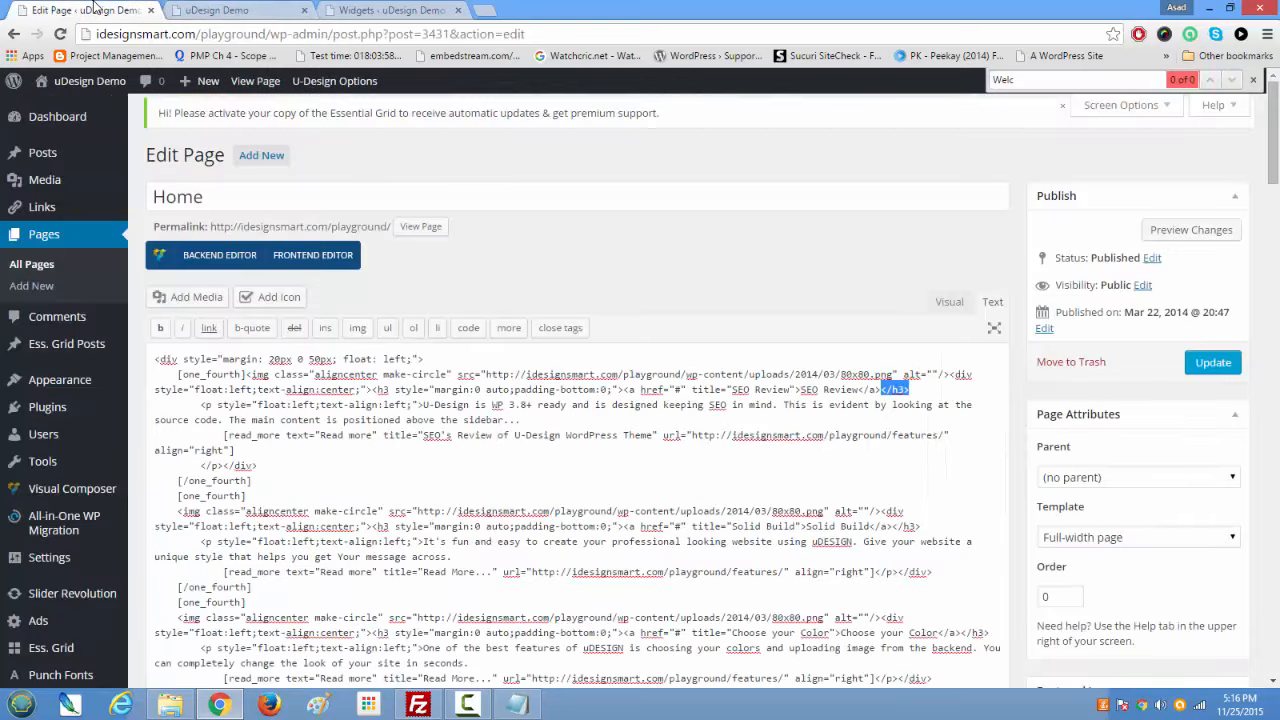
left_click(947, 303)
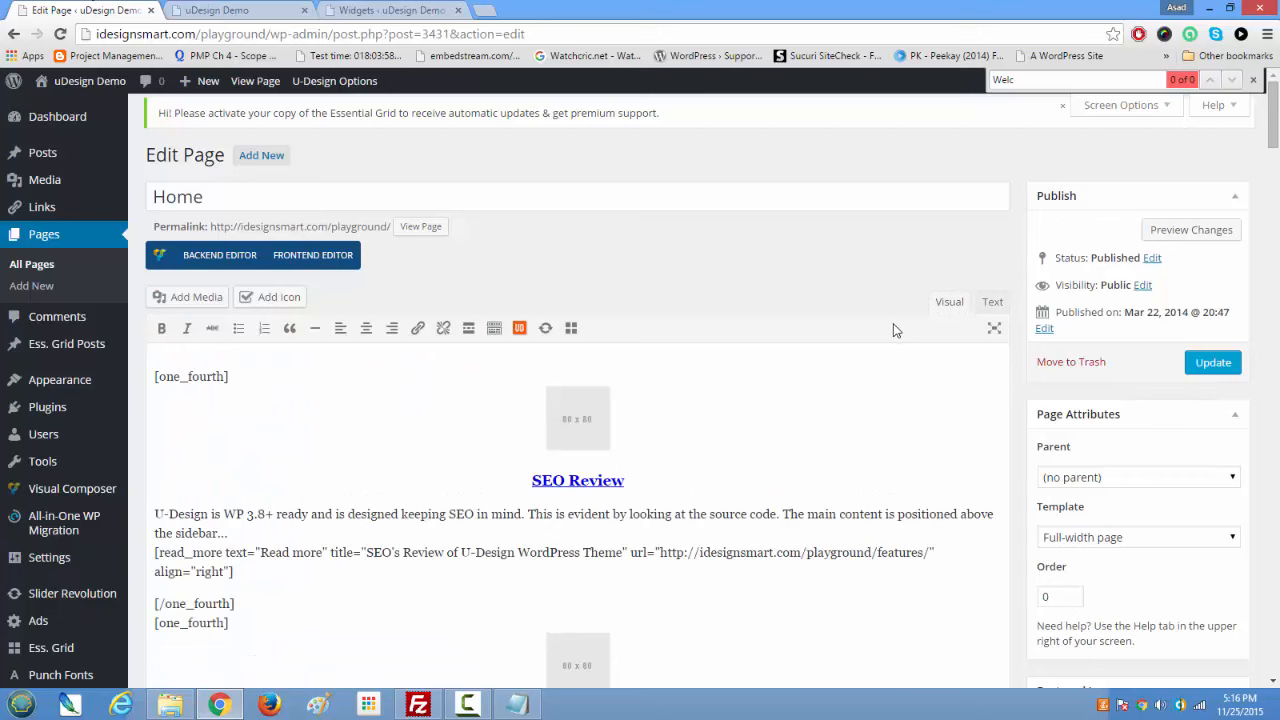
left_click(988, 302)
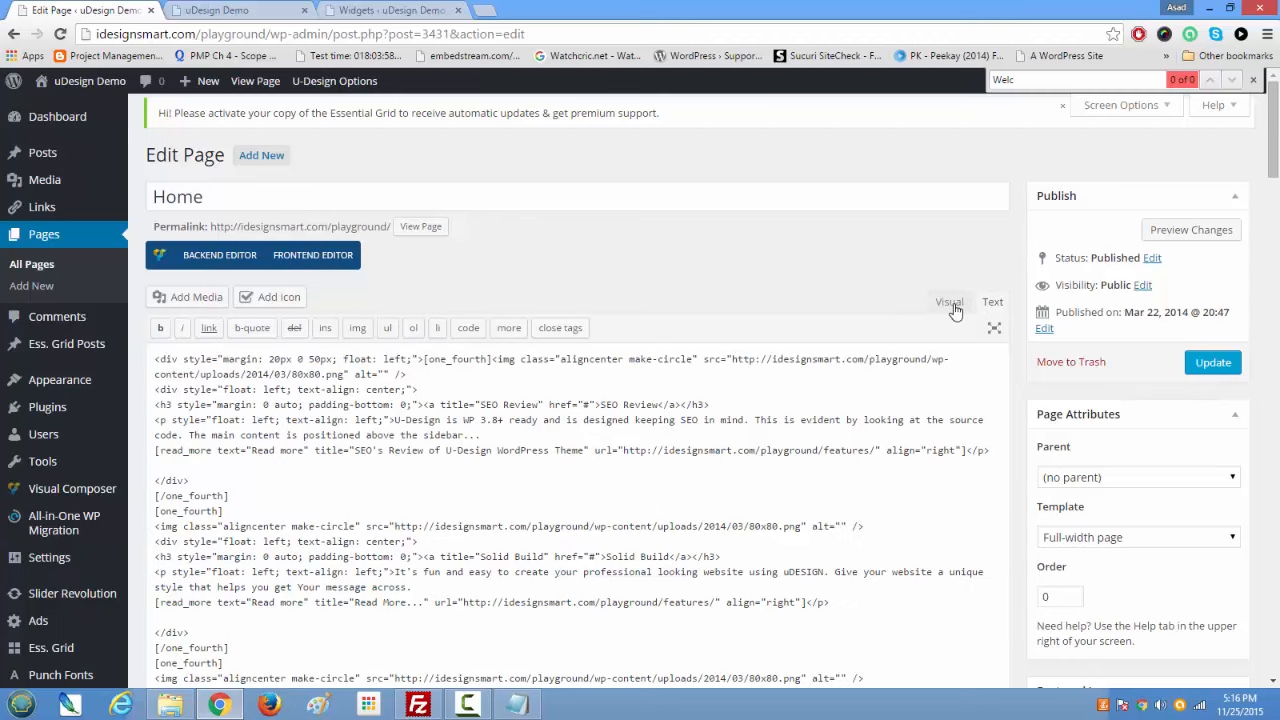
left_click(950, 304)
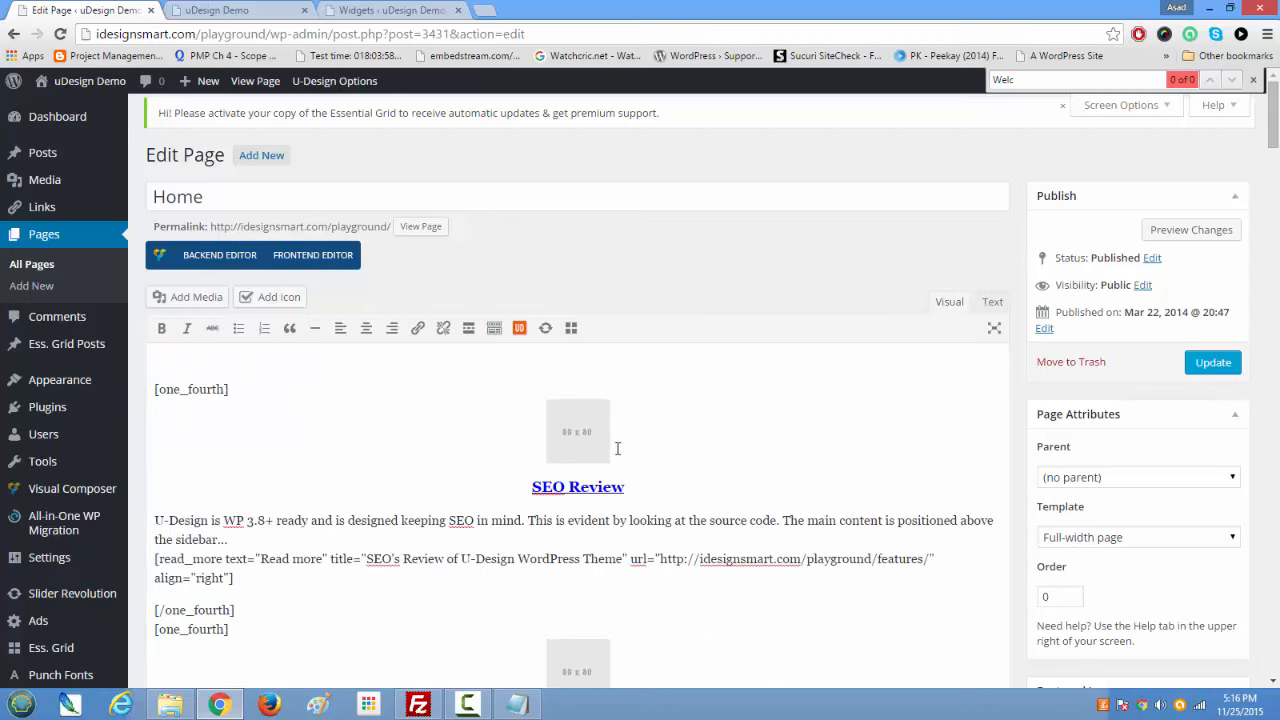
left_click(982, 304)
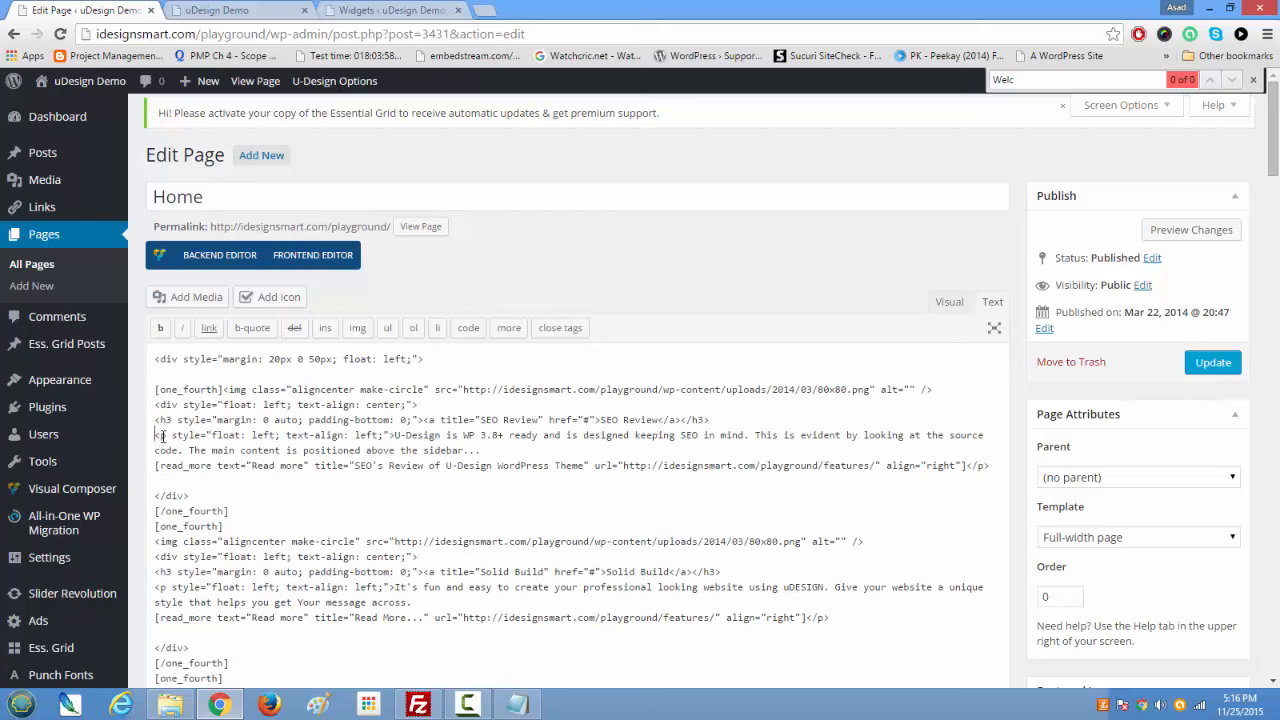
Step: Examine the paragraph text, read_more shortcode and heading line in the first [one_fourth] block of the Home page code
left_click_drag(157, 435, 500, 451)
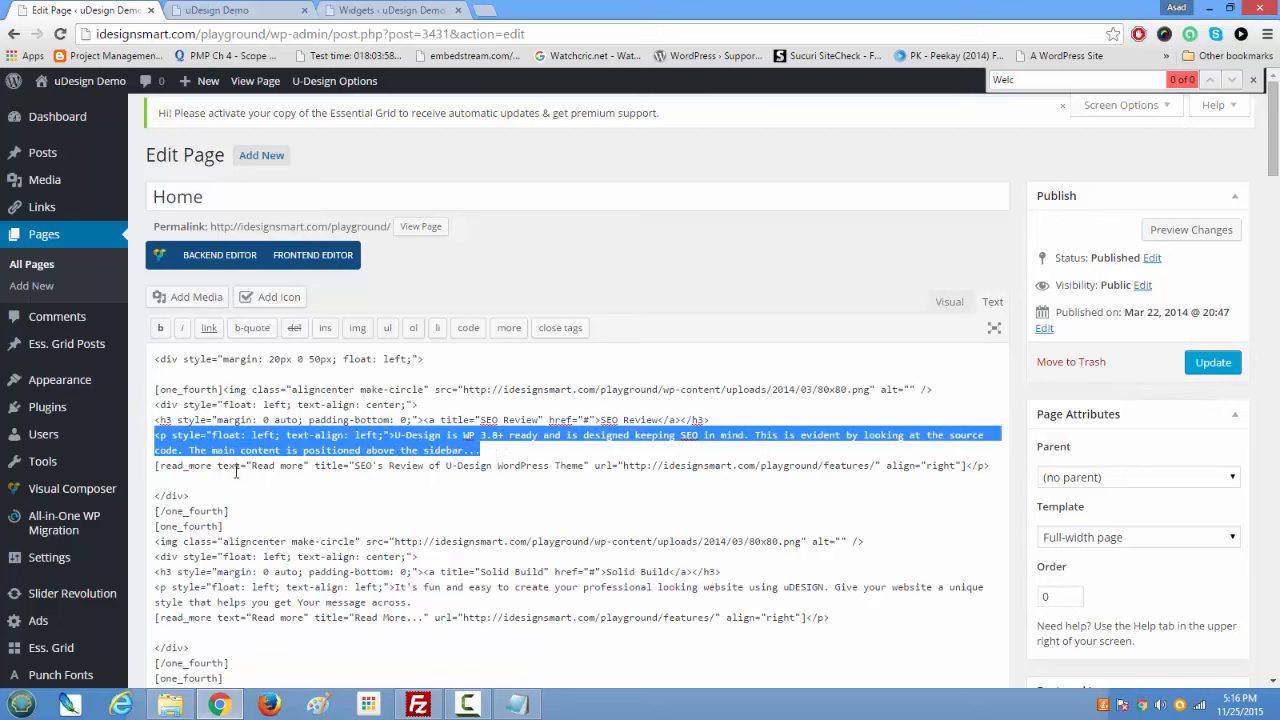
left_click_drag(157, 466, 790, 484)
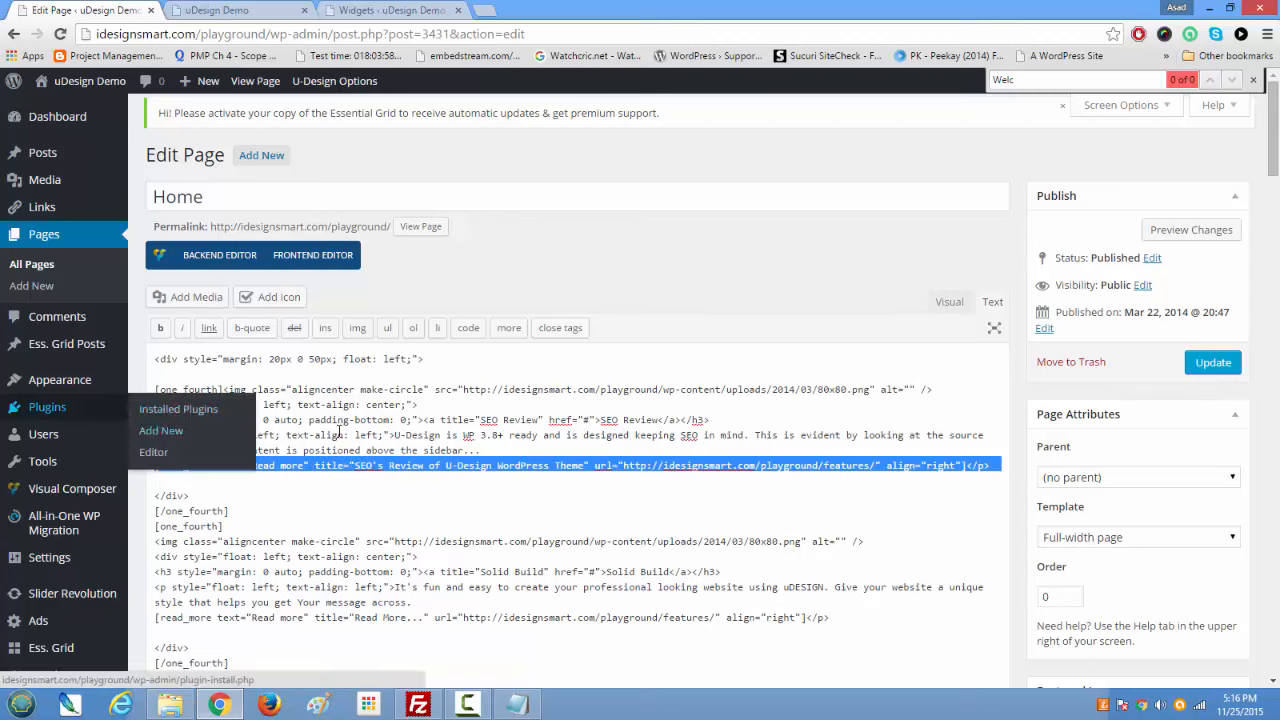
left_click_drag(157, 420, 494, 435)
left_click(494, 435)
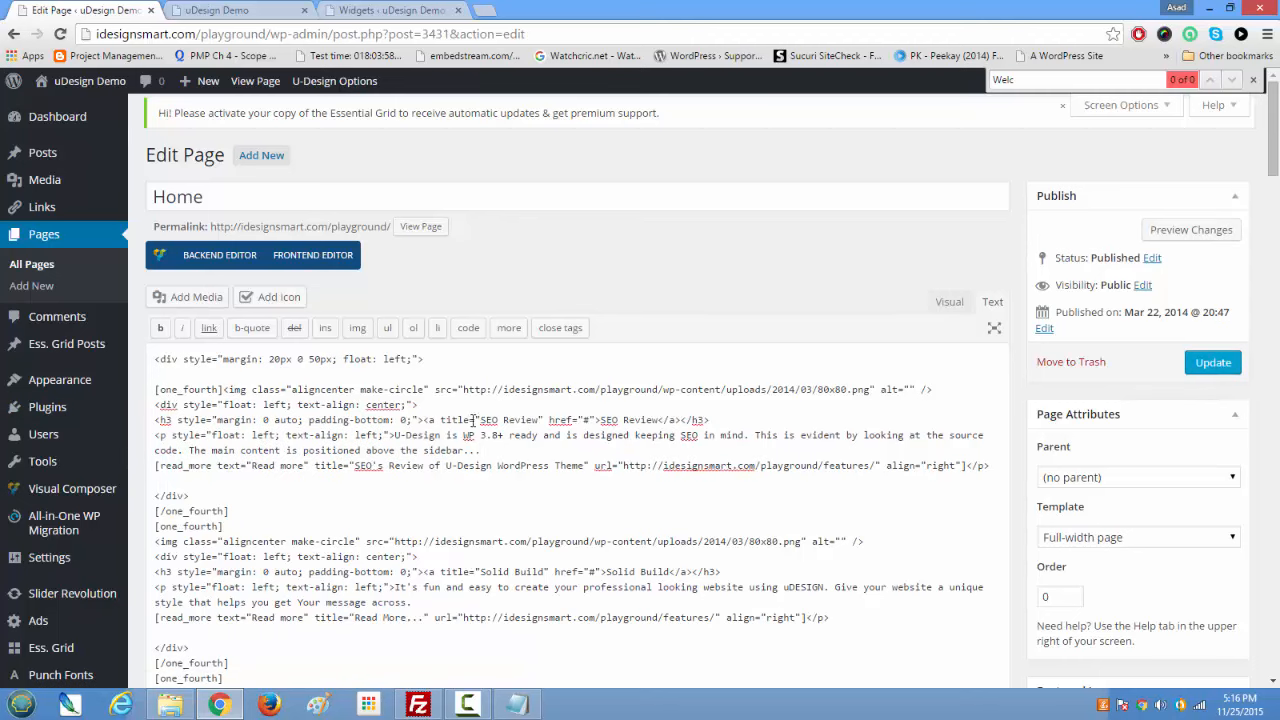
Step: Replace the SEO Review heading's link text in the first [one_fourth] block with "WP Installation"
left_click_drag(602, 420, 659, 420)
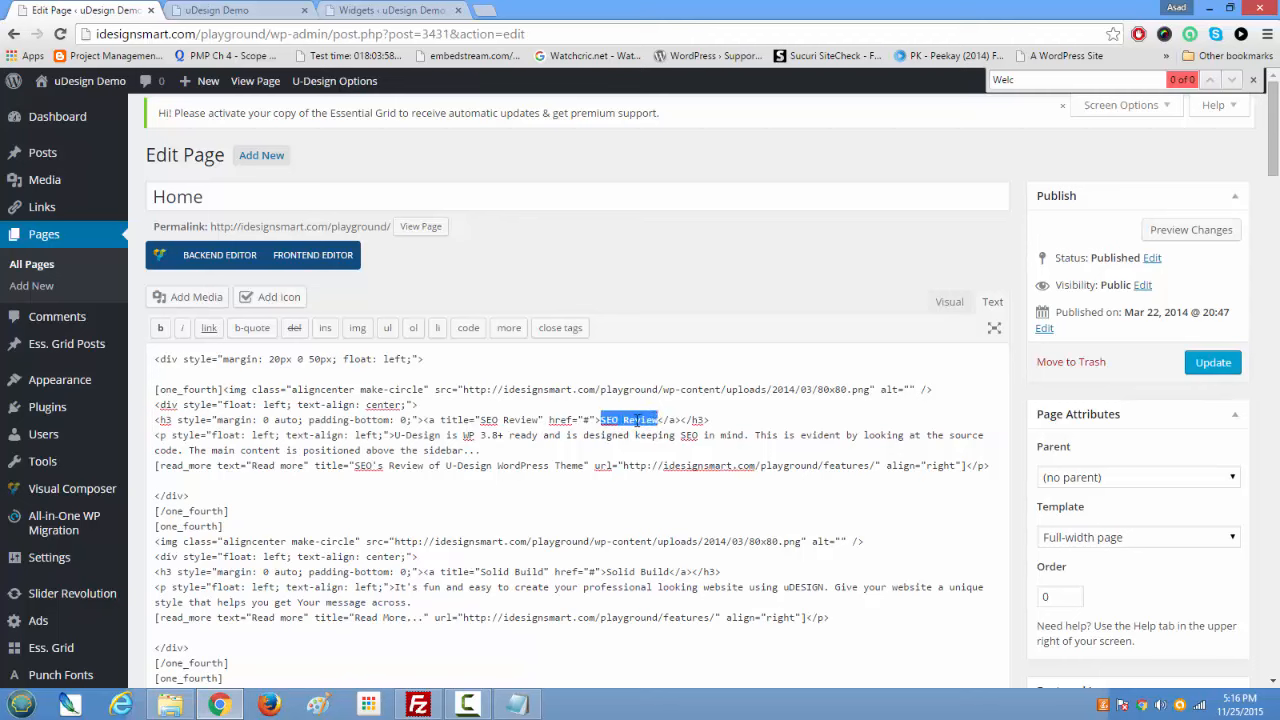
type("W")
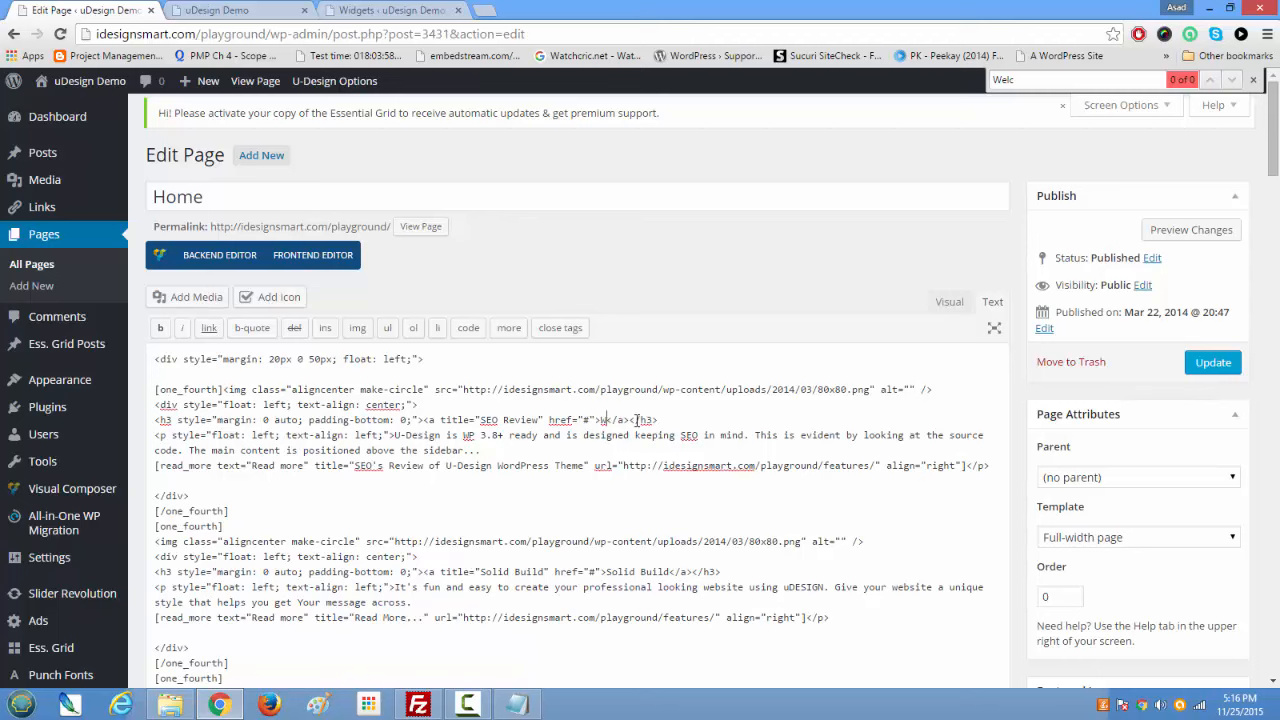
type("P Installation")
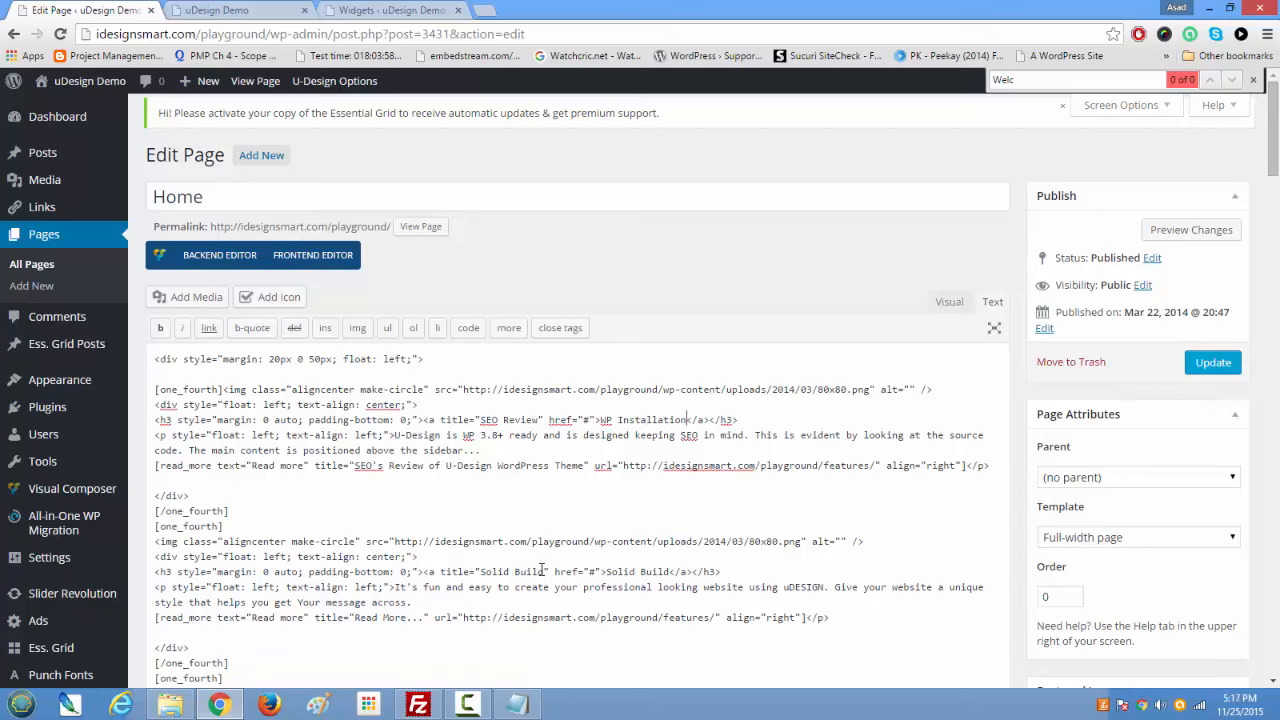
Step: Replace the Solid Build heading's link text in the second block with "WP Customization" and update the page
left_click_drag(607, 571, 675, 573)
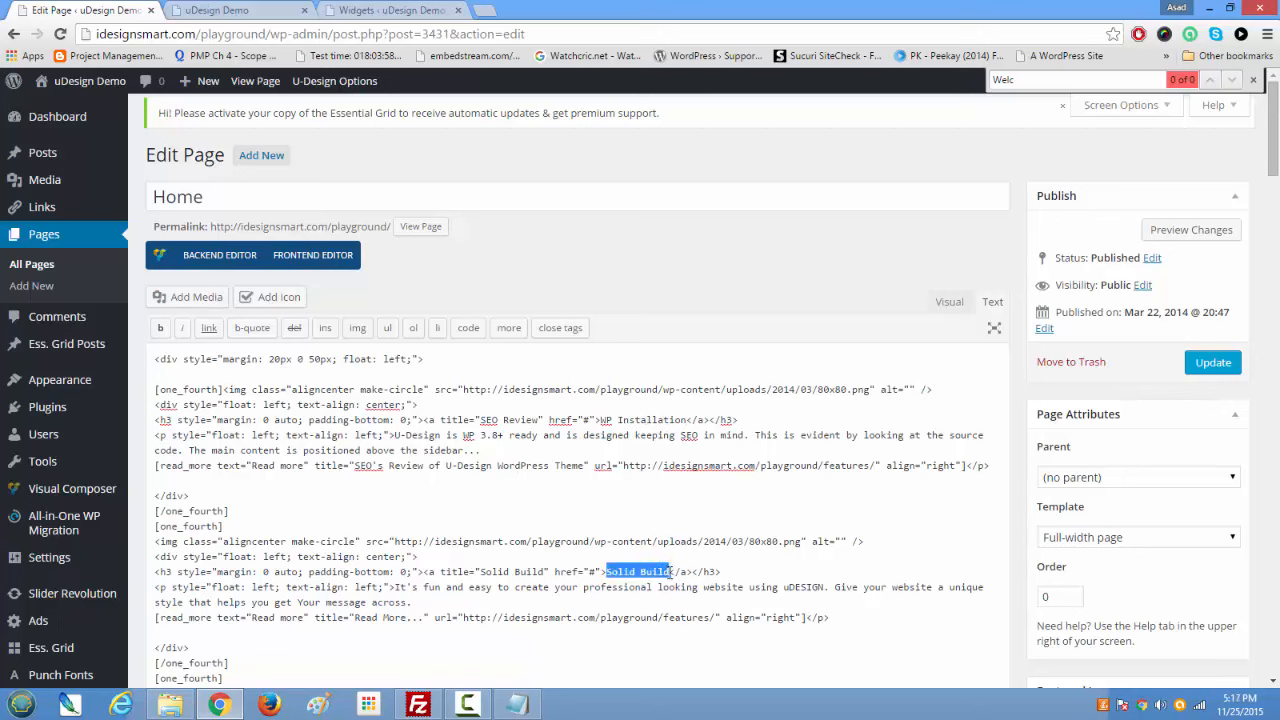
type("WP Custom")
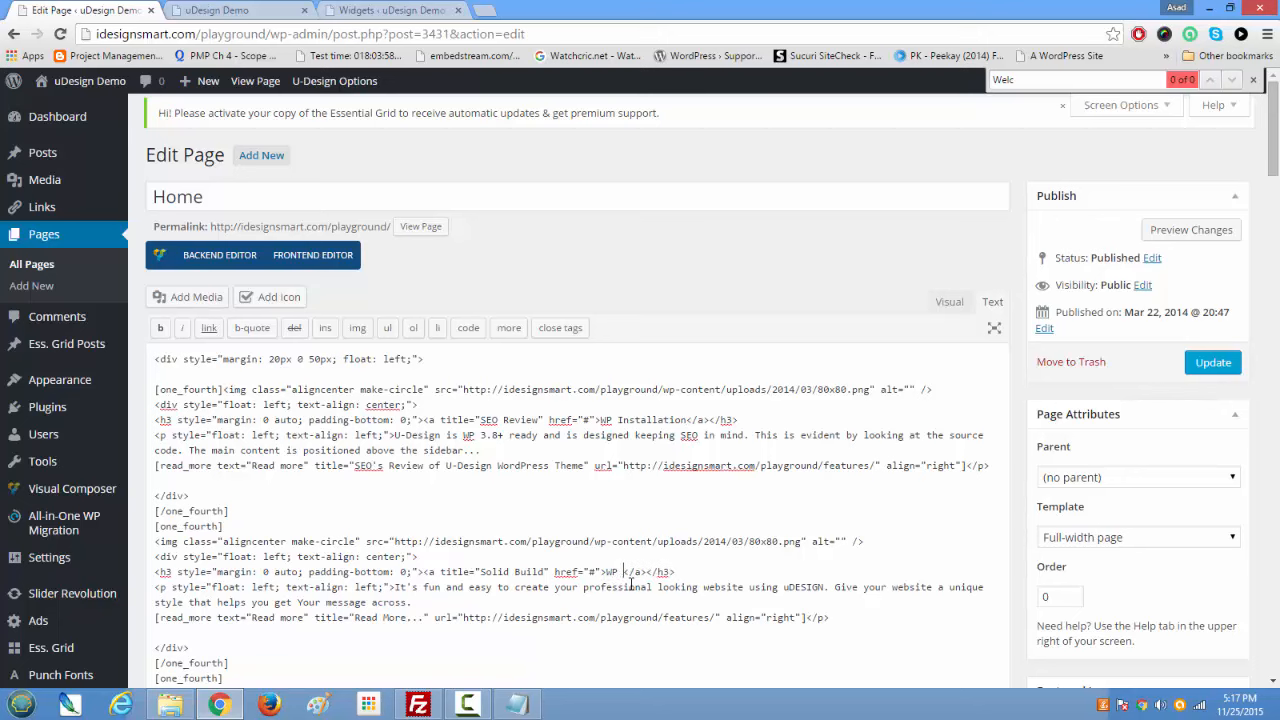
type("ization")
scroll(585, 556, "down", 1)
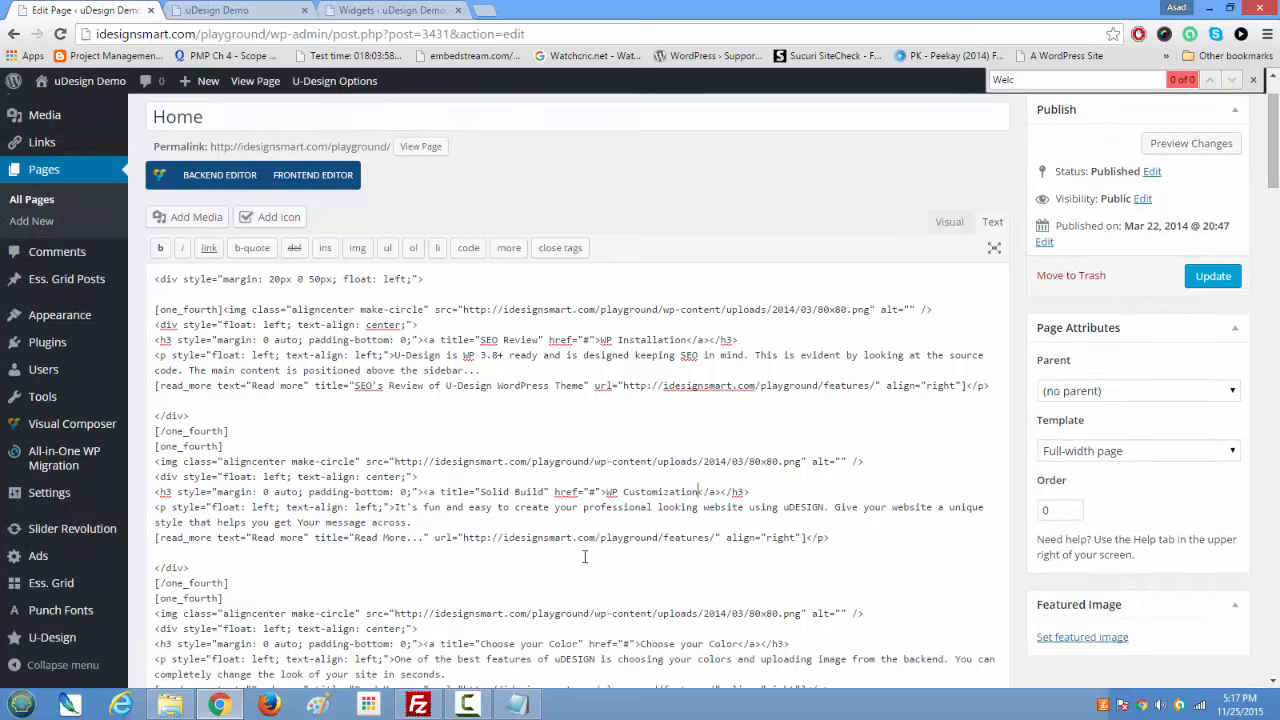
left_click(1213, 276)
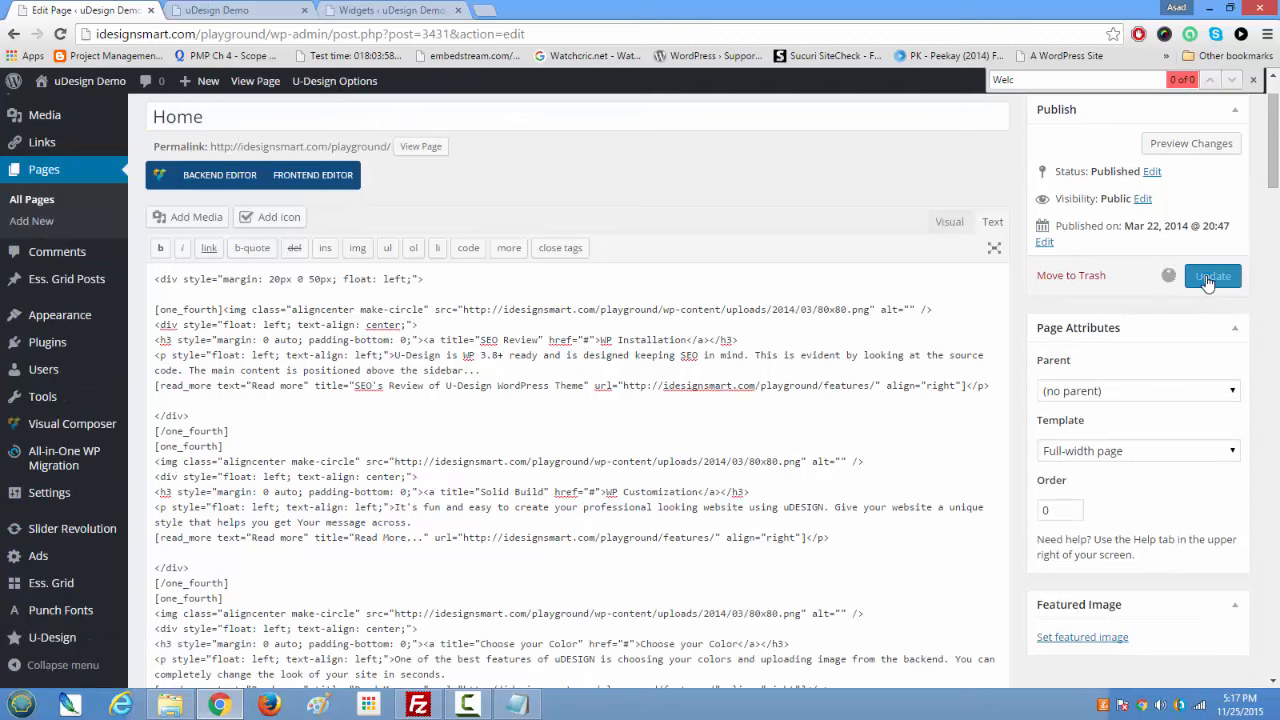
Step: Look over the live home page from the slider to the Why choose us list and reload it
left_click(238, 10)
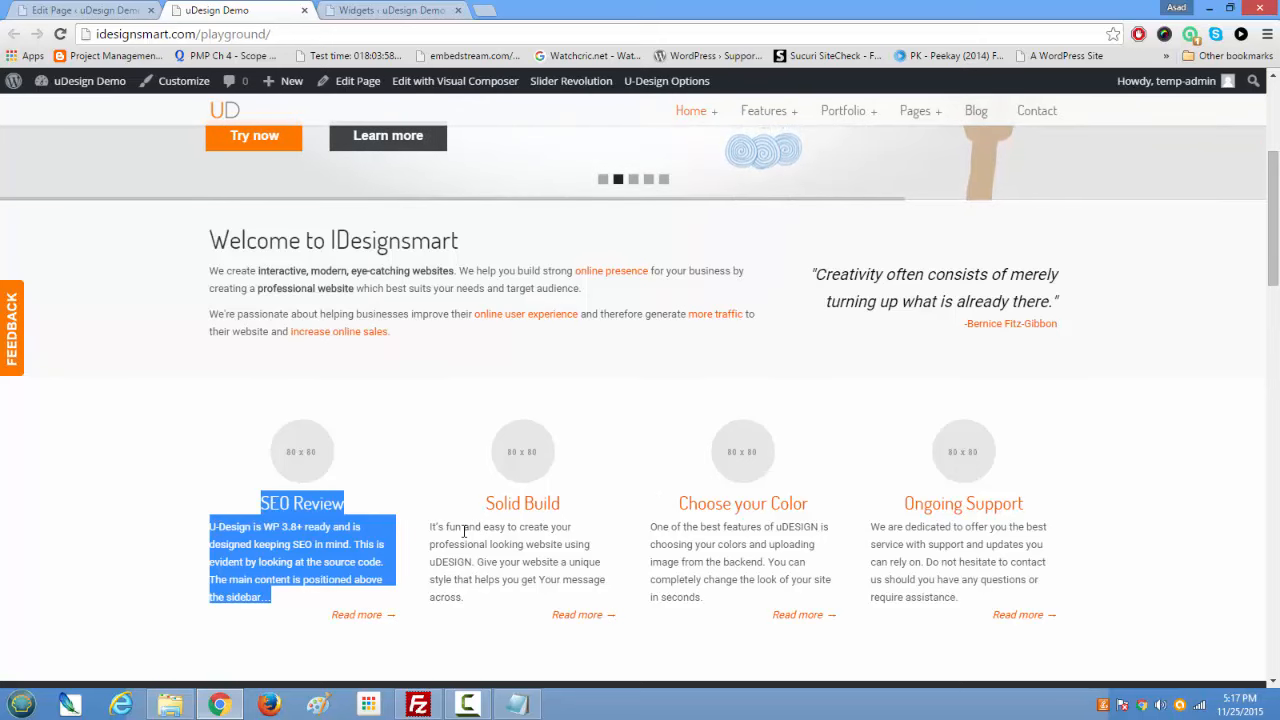
scroll(464, 530, "down", 3)
scroll(464, 530, "up", 2)
scroll(465, 537, "down", 4)
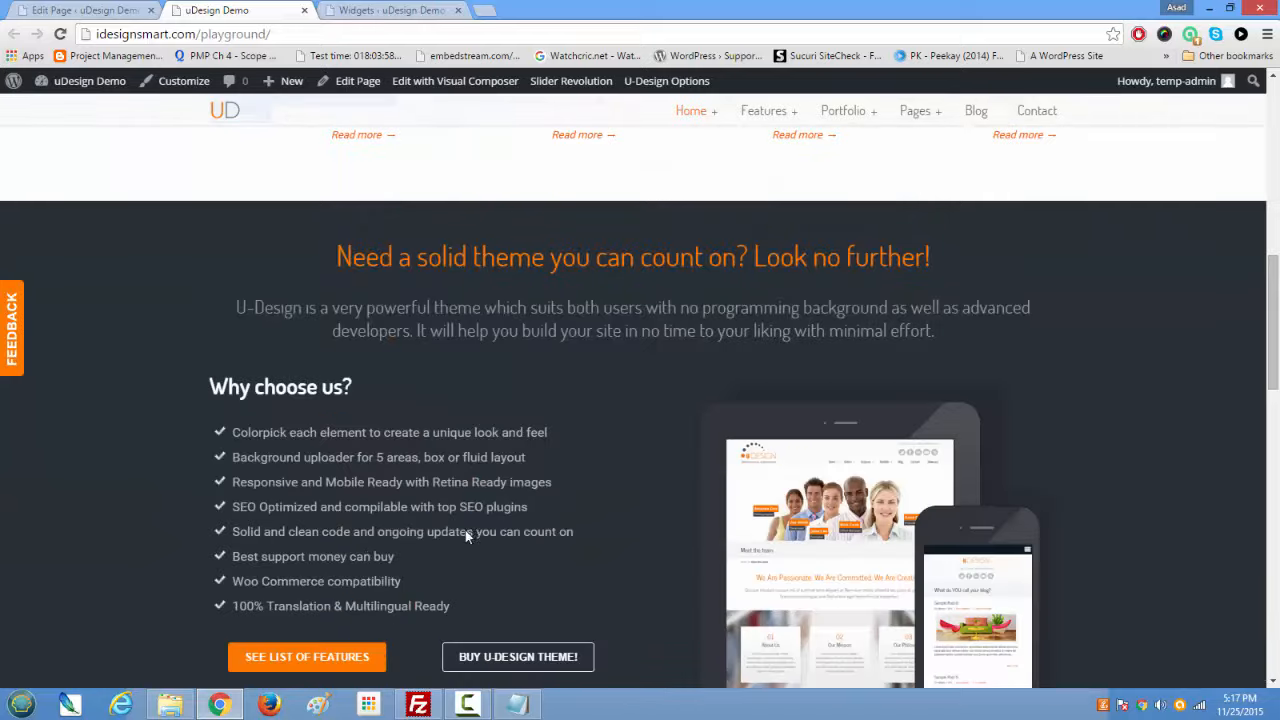
scroll(663, 468, "up", 4)
scroll(601, 477, "down", 9)
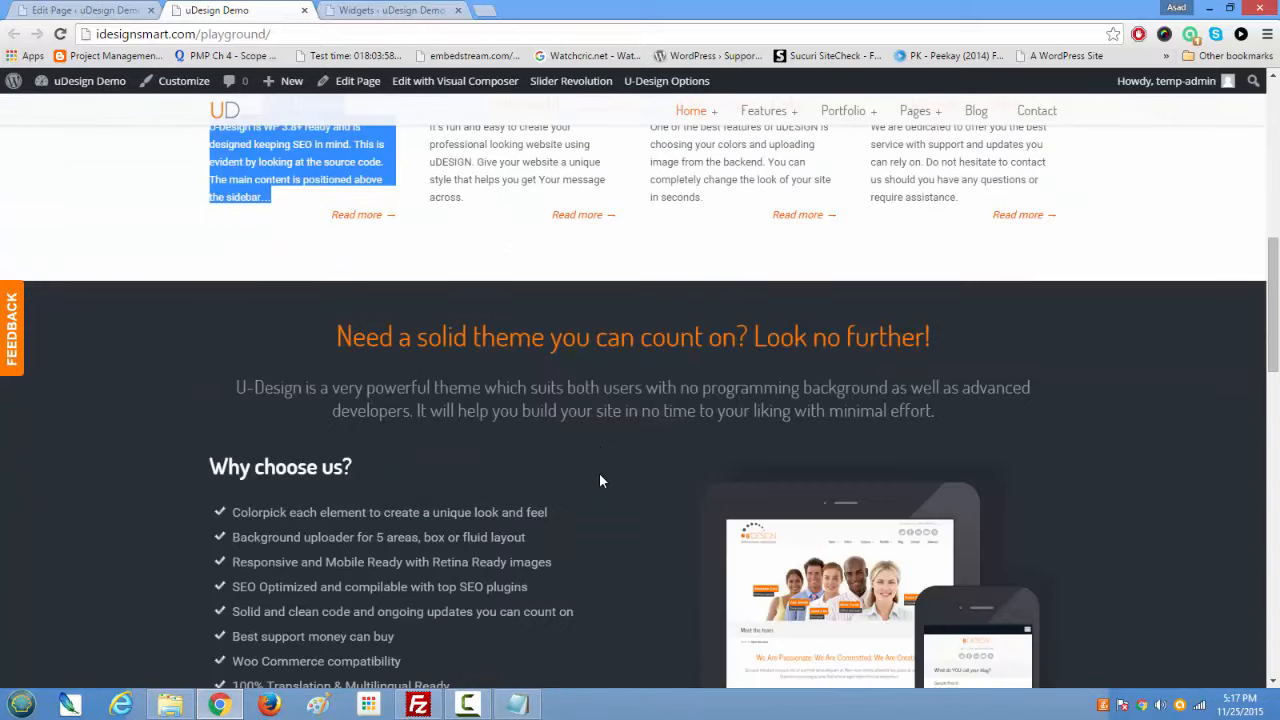
scroll(601, 477, "up", 7)
scroll(599, 472, "up", 5)
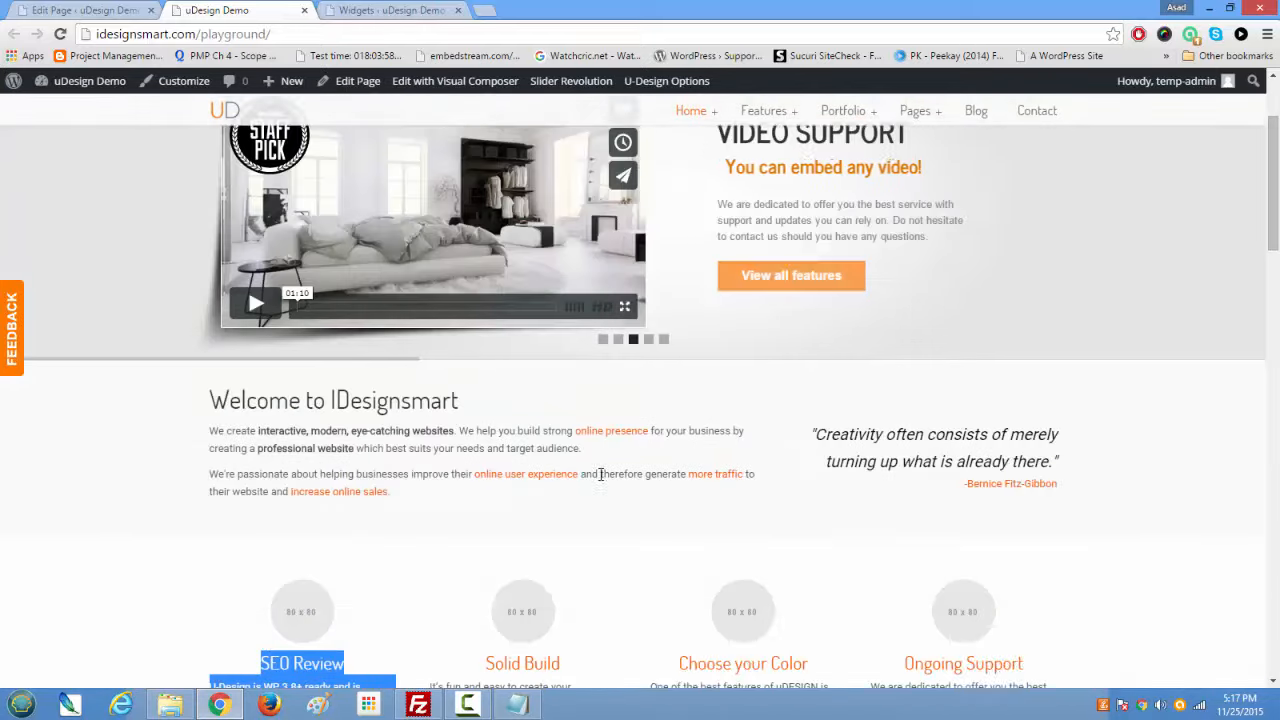
scroll(599, 472, "down", 4)
scroll(599, 472, "down", 1)
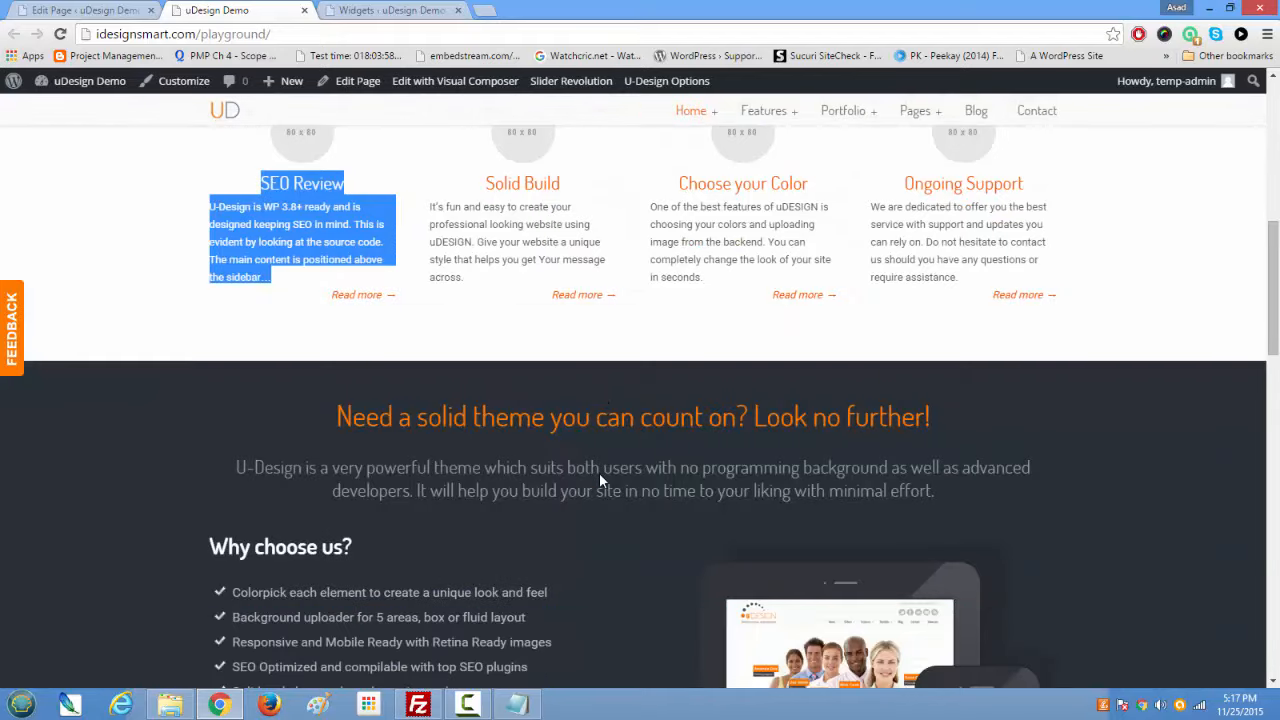
left_click(277, 336)
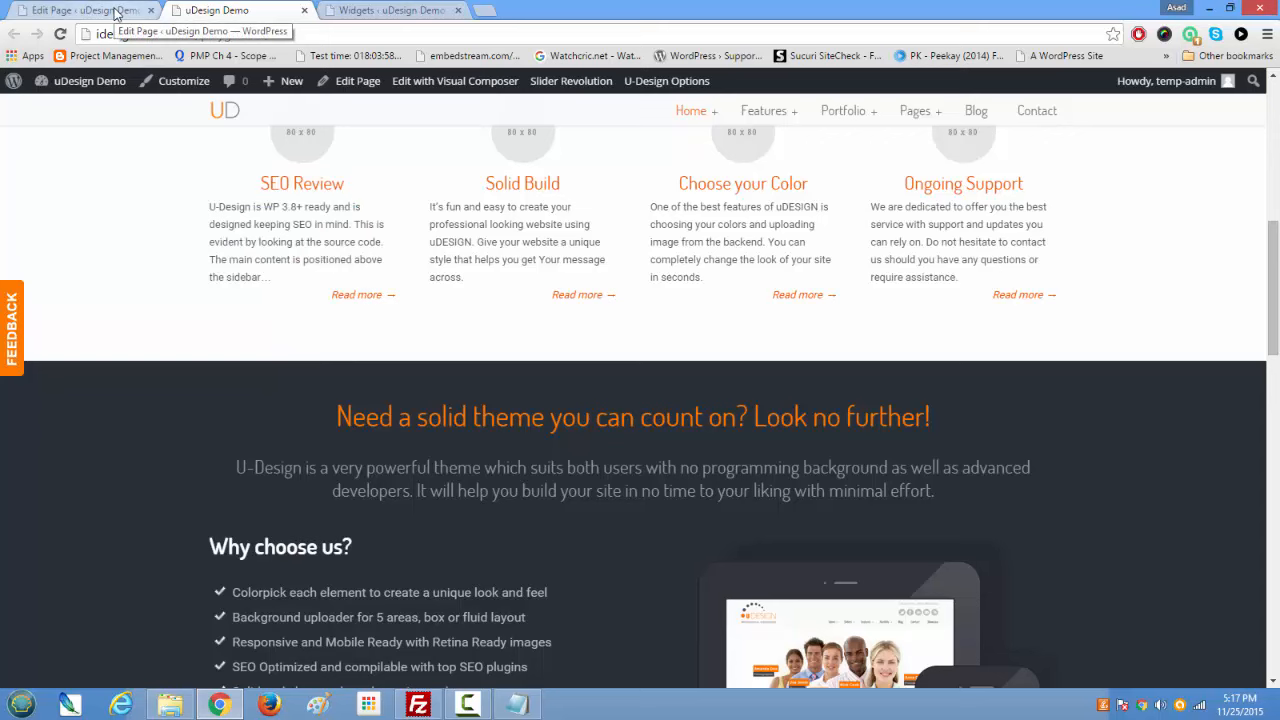
left_click(60, 34)
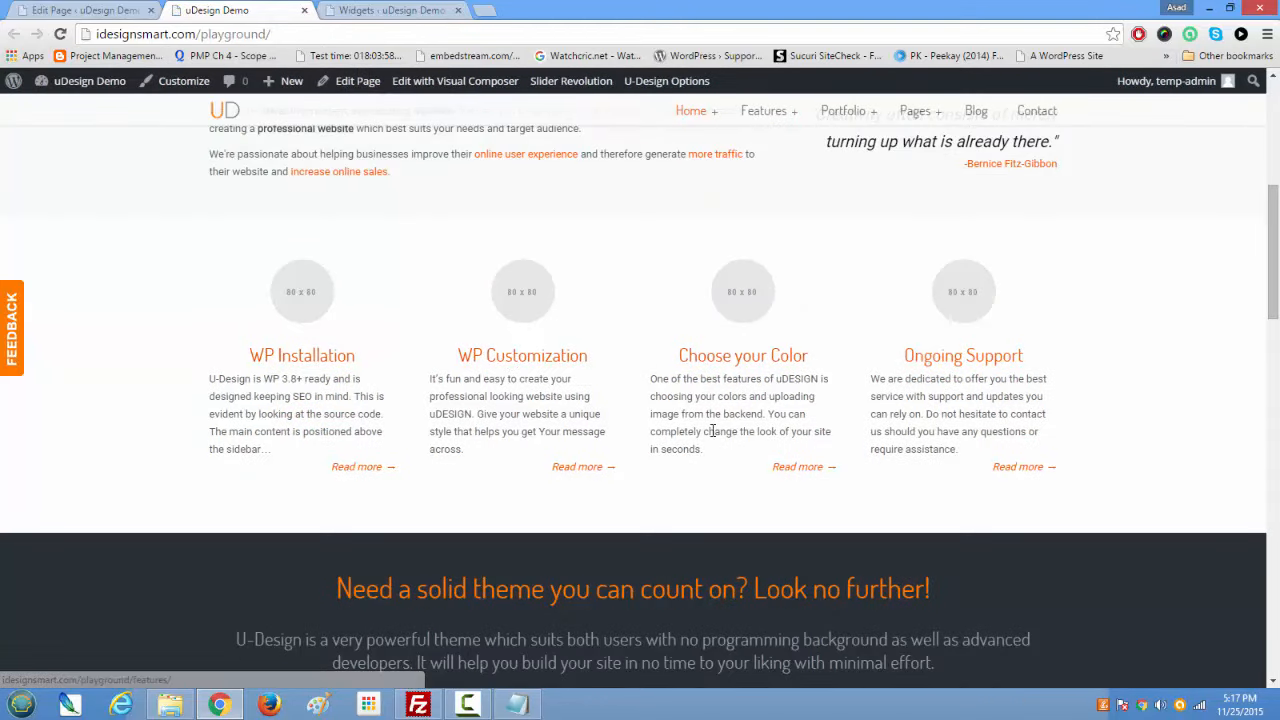
Step: Examine the reloaded live page's four columns, including the Choose your Color paragraph, and the dark theme promotion section below
left_click_drag(717, 403, 732, 452)
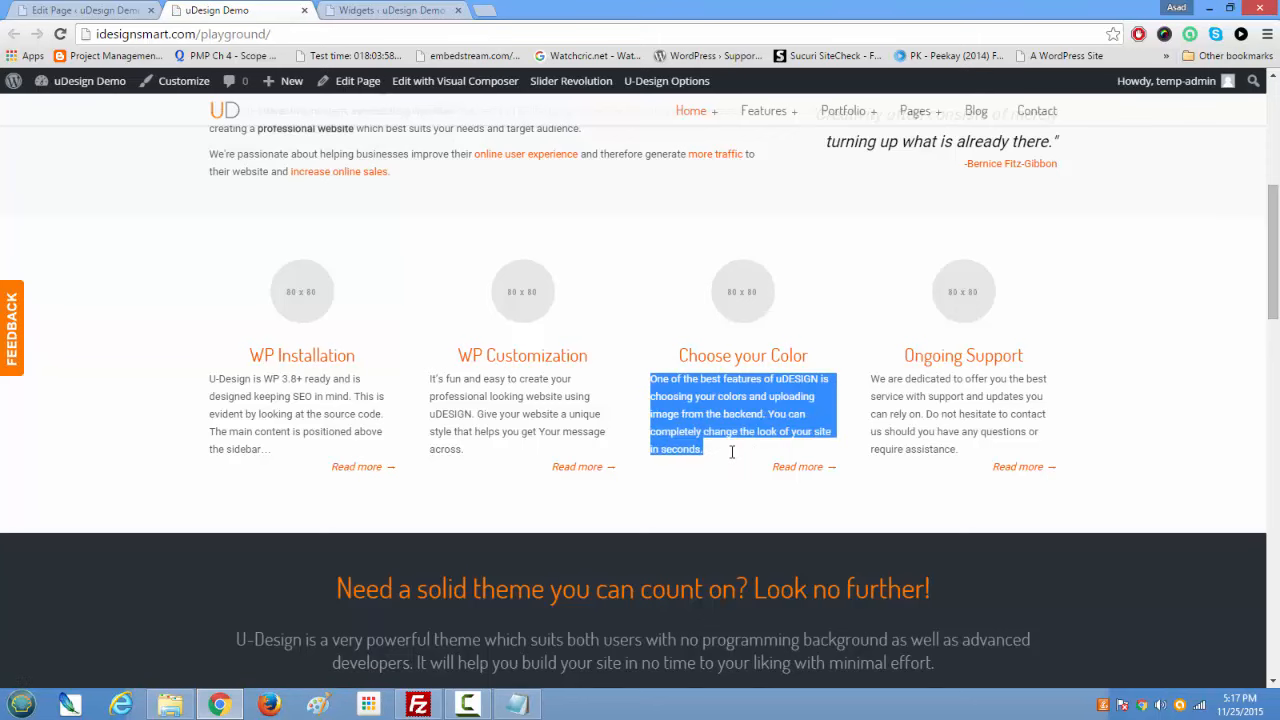
scroll(735, 483, "down", 6)
scroll(734, 484, "up", 2)
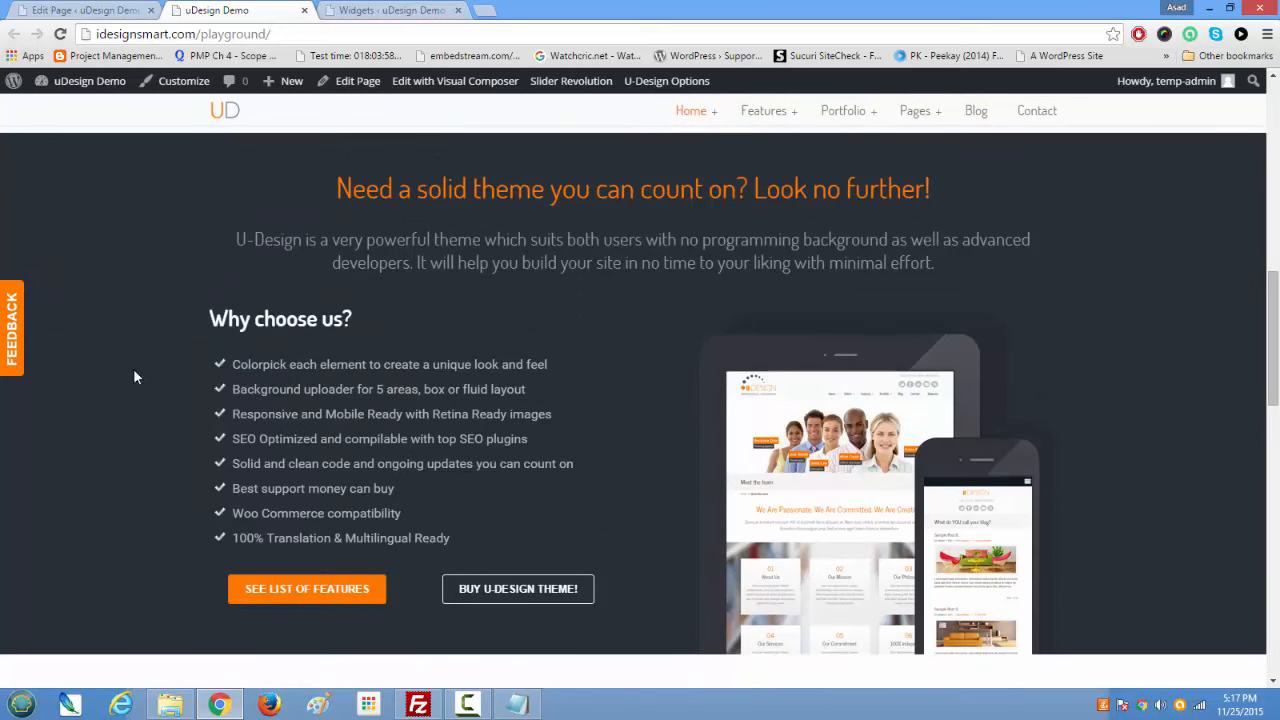
scroll(160, 394, "up", 4)
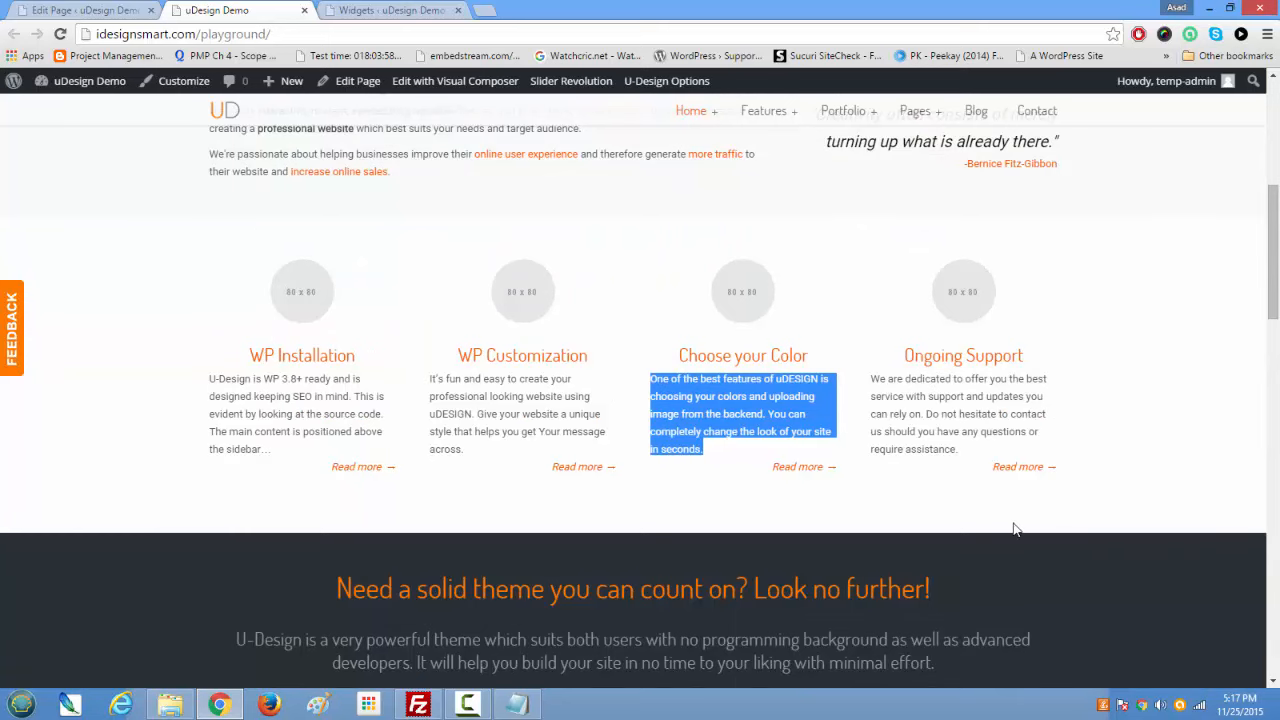
scroll(148, 598, "down", 2)
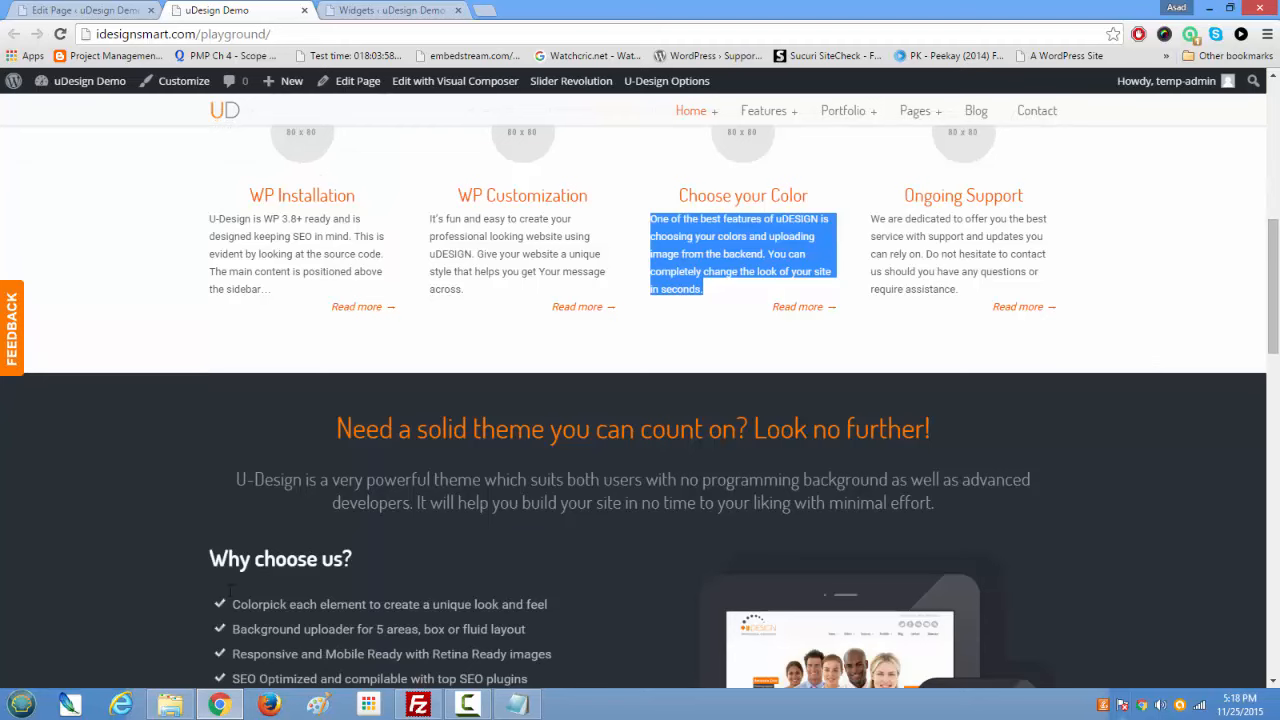
scroll(434, 550, "up", 4)
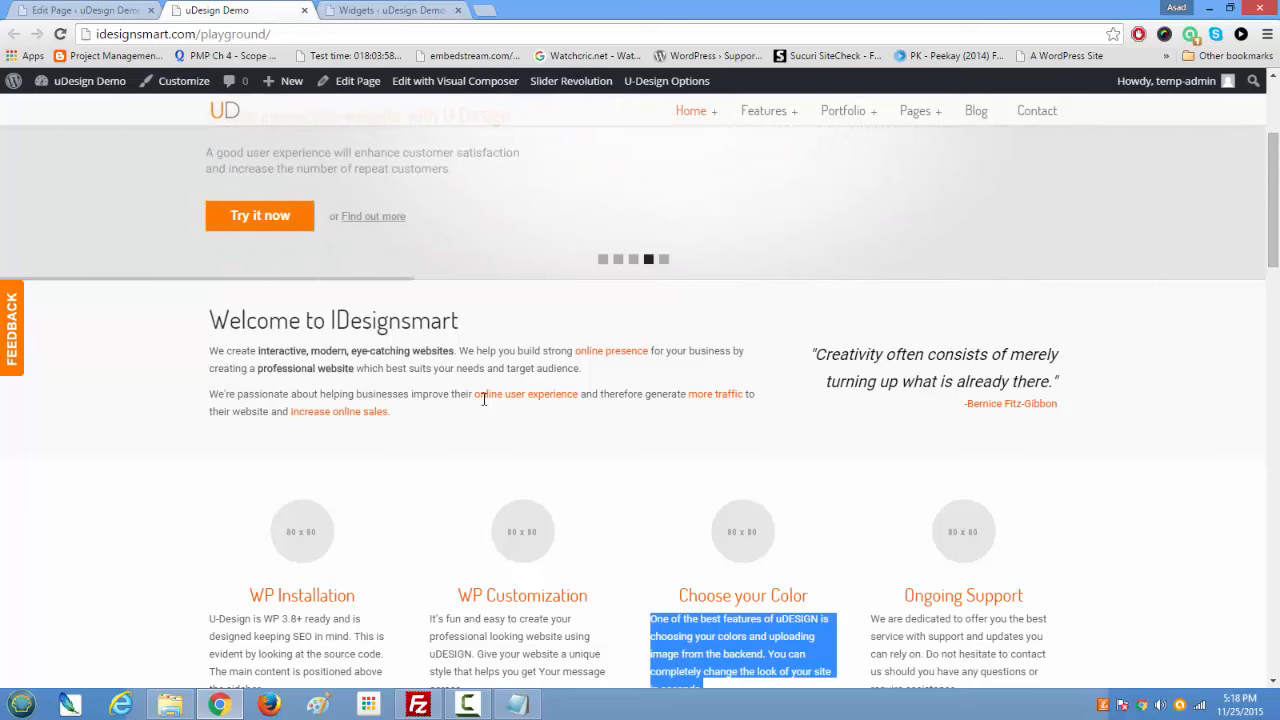
Step: Return to the Home page editor and view the available page templates without choosing another one
left_click(82, 12)
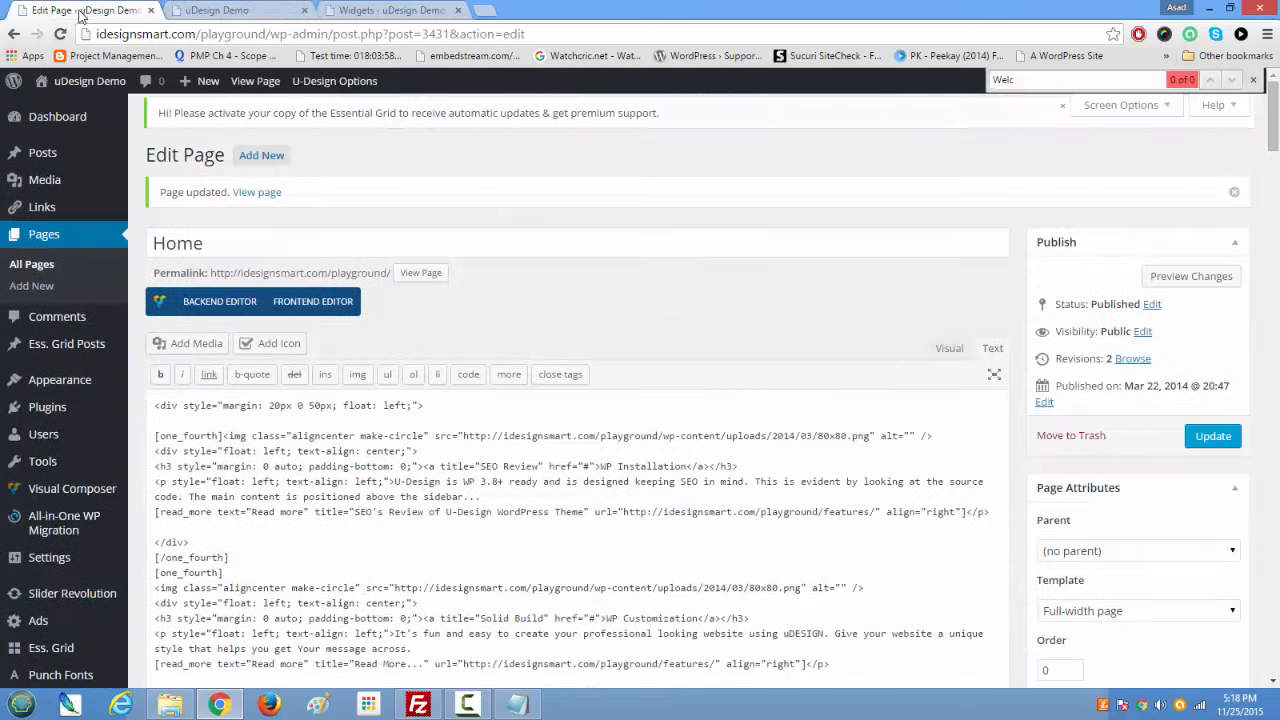
left_click(1087, 618)
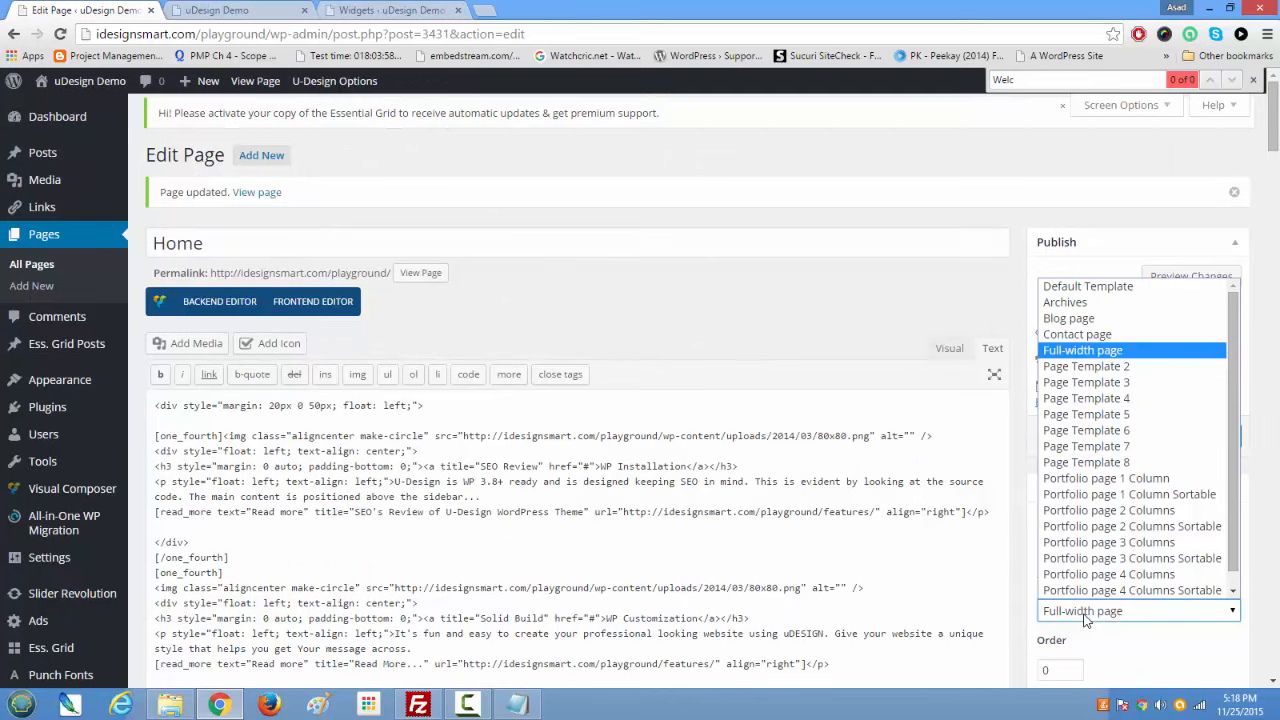
left_click_drag(1233, 373, 1238, 330)
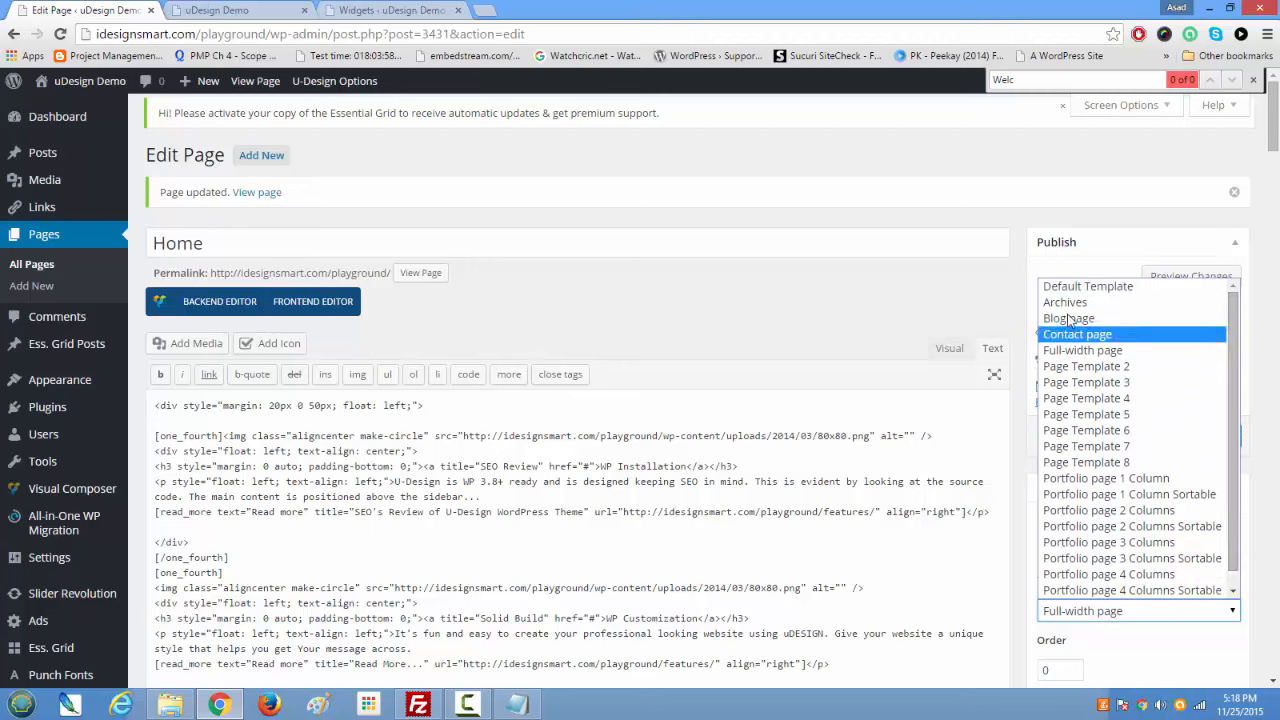
left_click(937, 333)
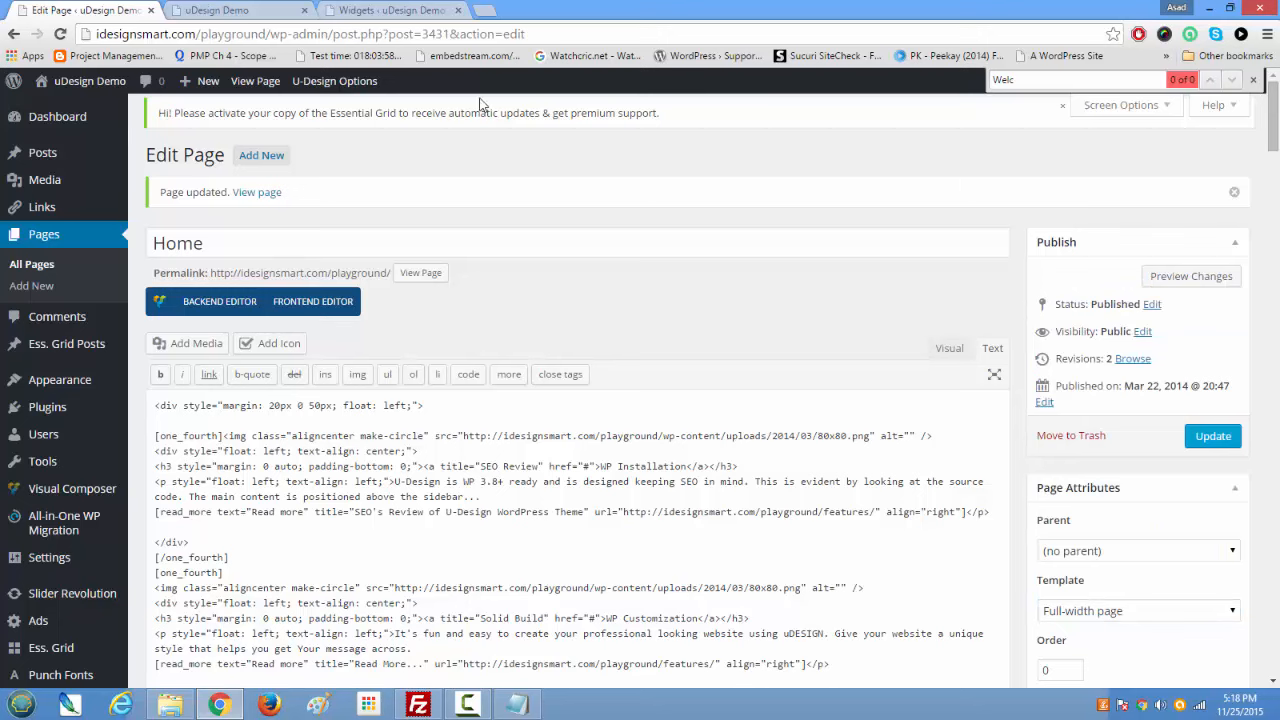
Step: Compare the Welcome section and the four-column section on the live home page
left_click(217, 10)
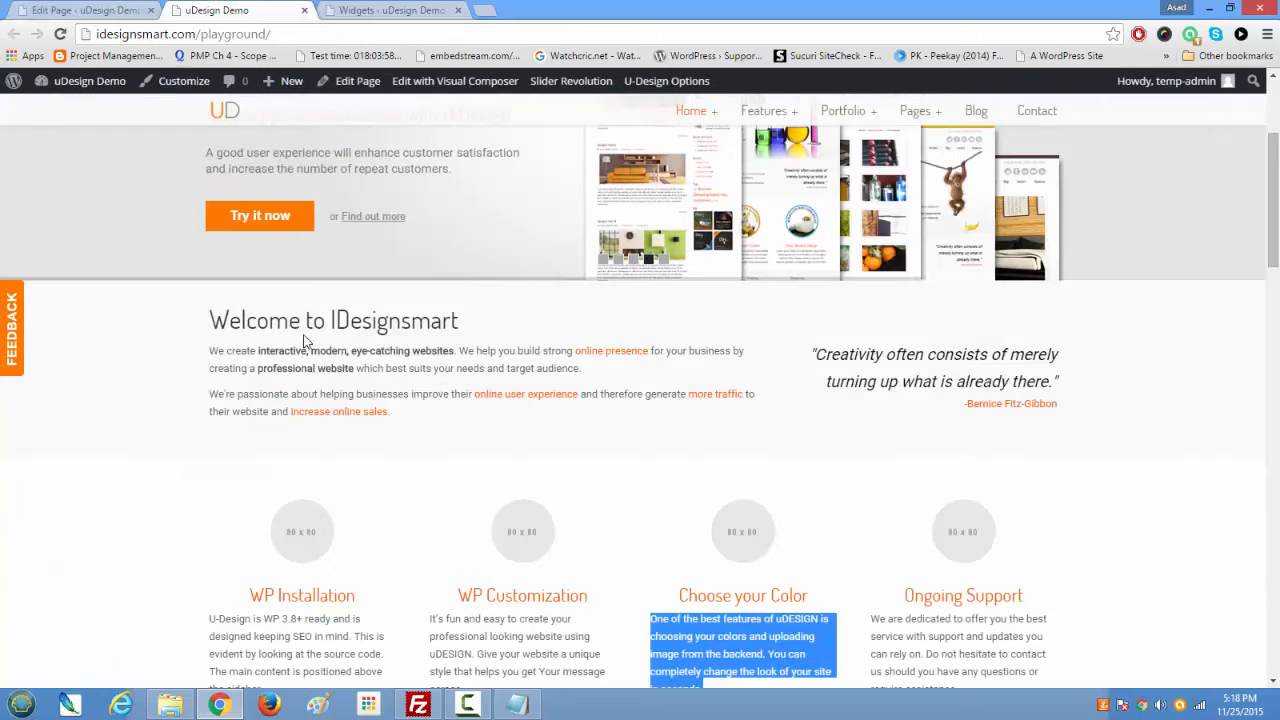
scroll(298, 410, "down", 3)
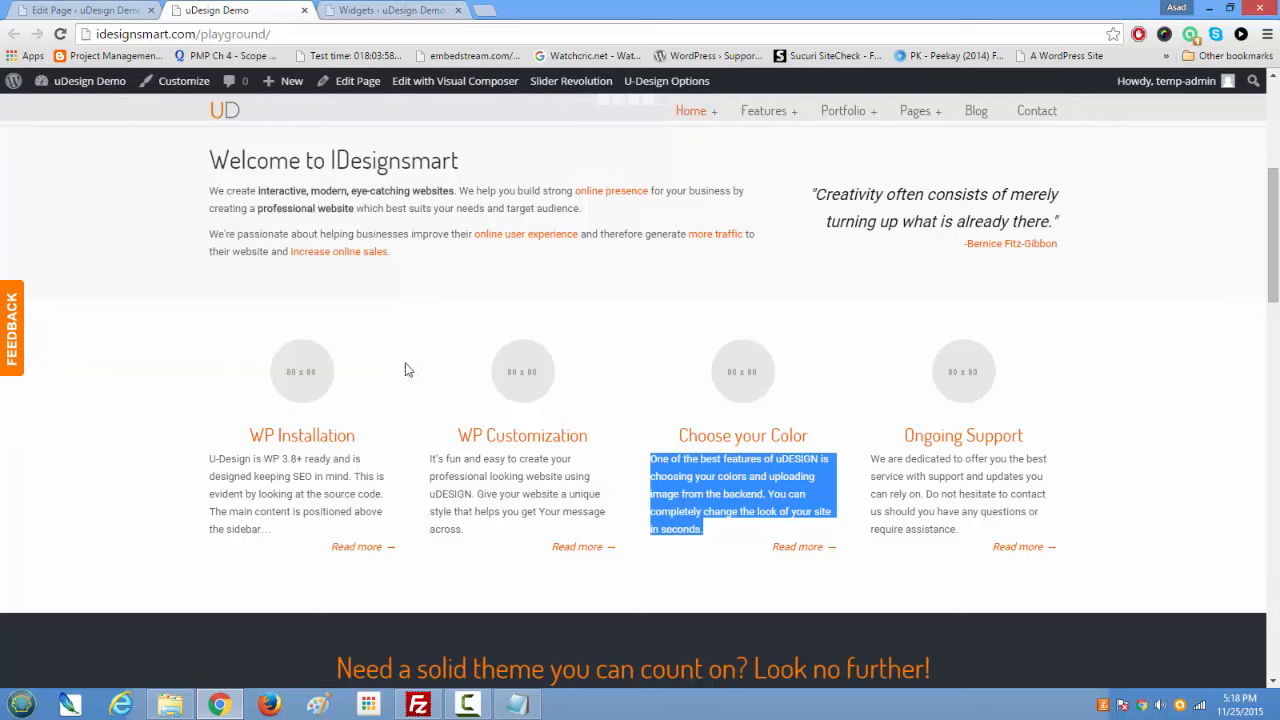
scroll(466, 500, "up", 2)
scroll(466, 500, "down", 3)
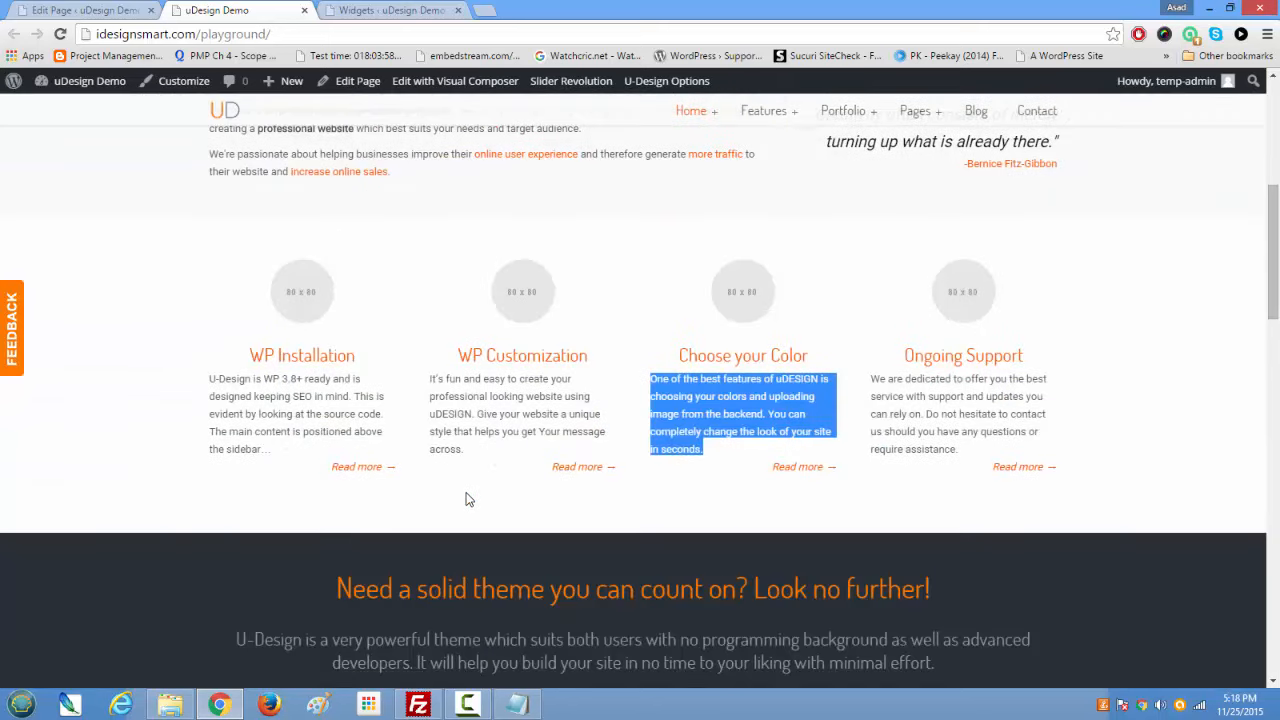
scroll(466, 500, "up", 2)
scroll(466, 500, "down", 4)
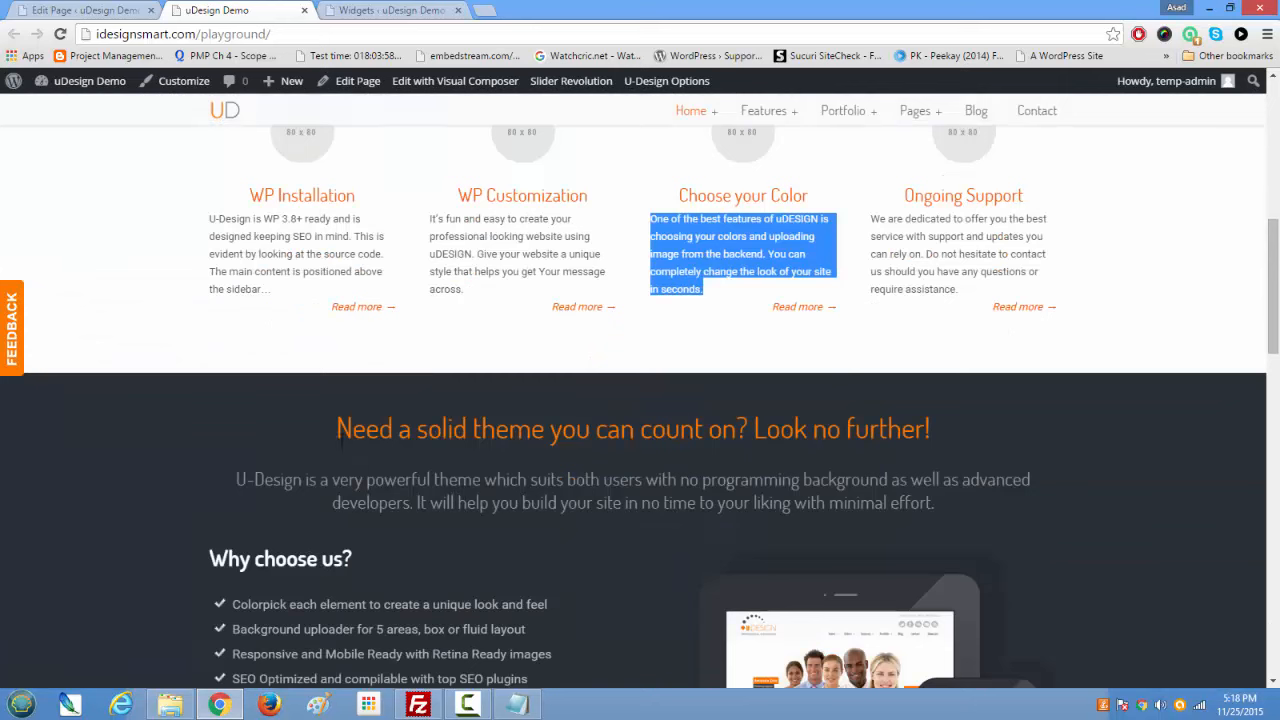
Step: Examine the live page's "Need a solid theme you can count on?" section and the sections below it, past Users Reviews
left_click_drag(338, 430, 968, 432)
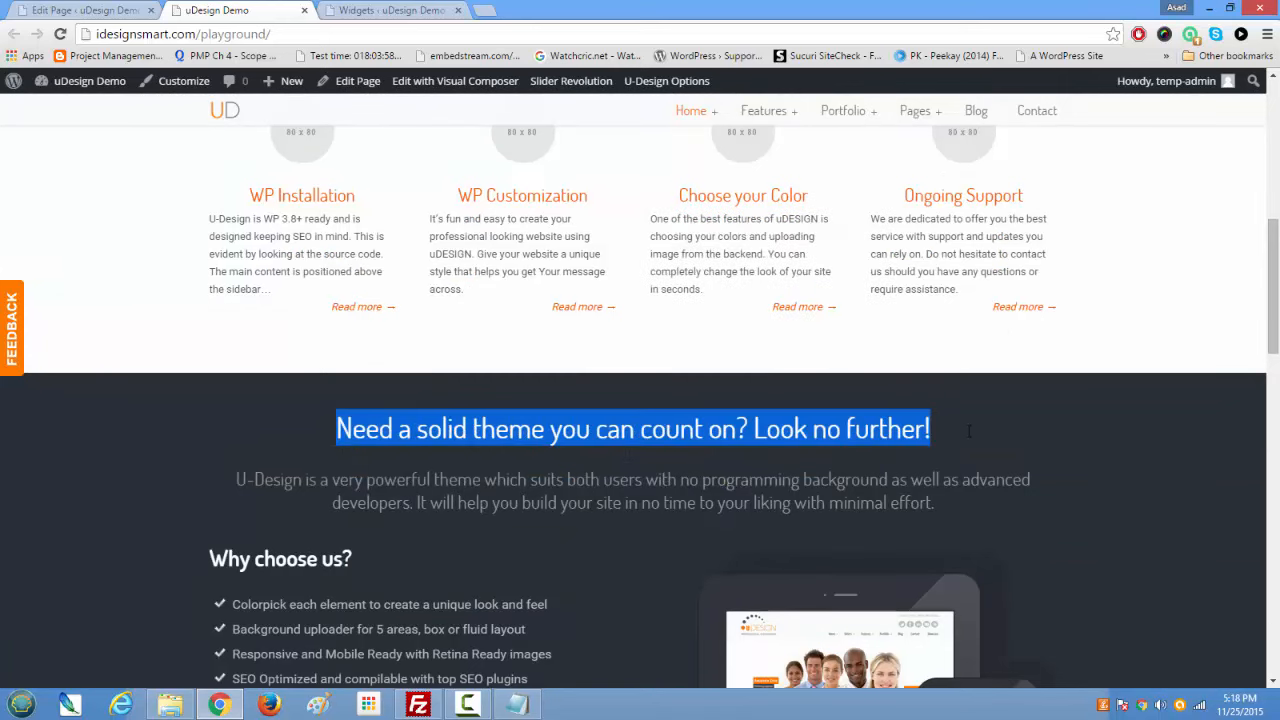
scroll(940, 575, "down", 6)
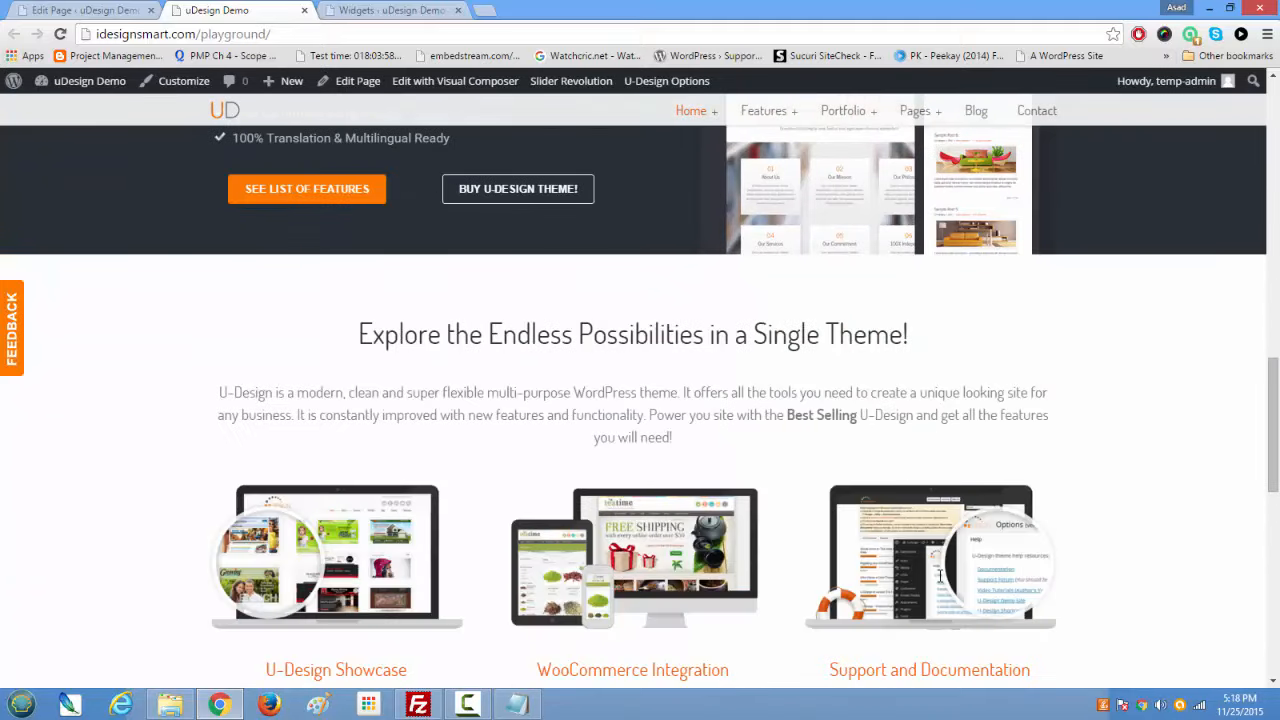
scroll(940, 576, "down", 7)
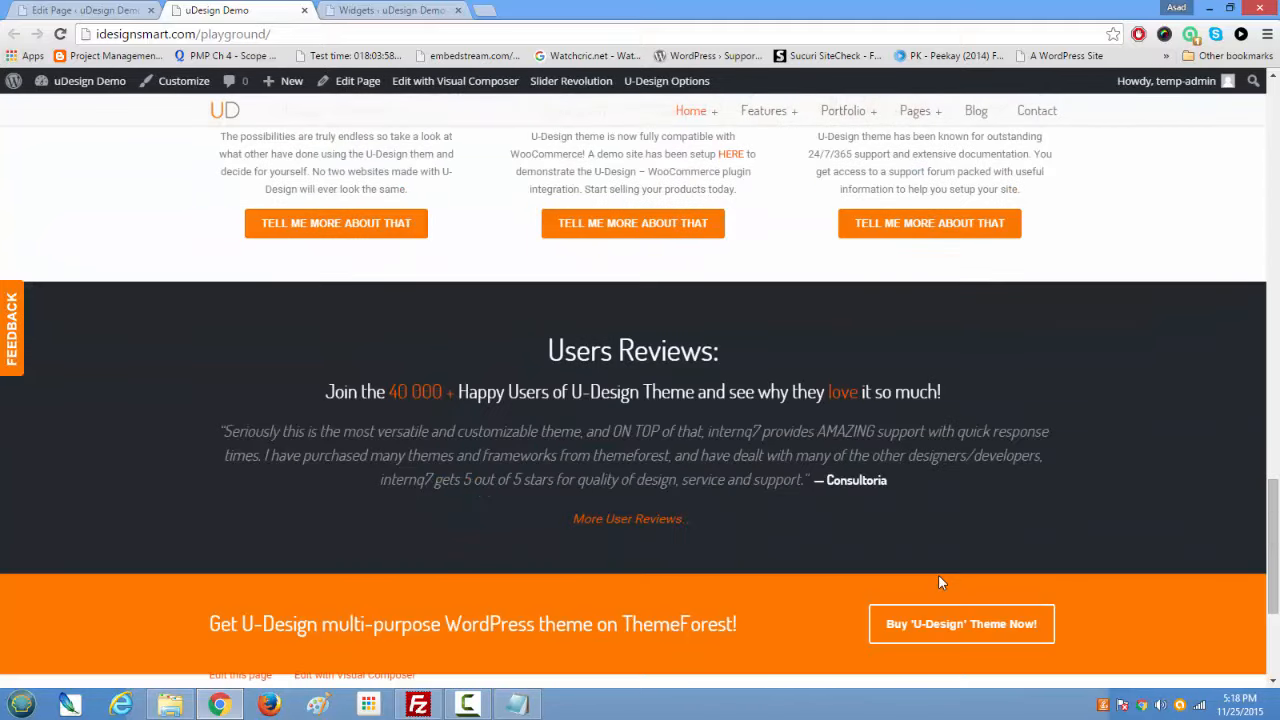
scroll(938, 583, "down", 3)
scroll(938, 583, "up", 12)
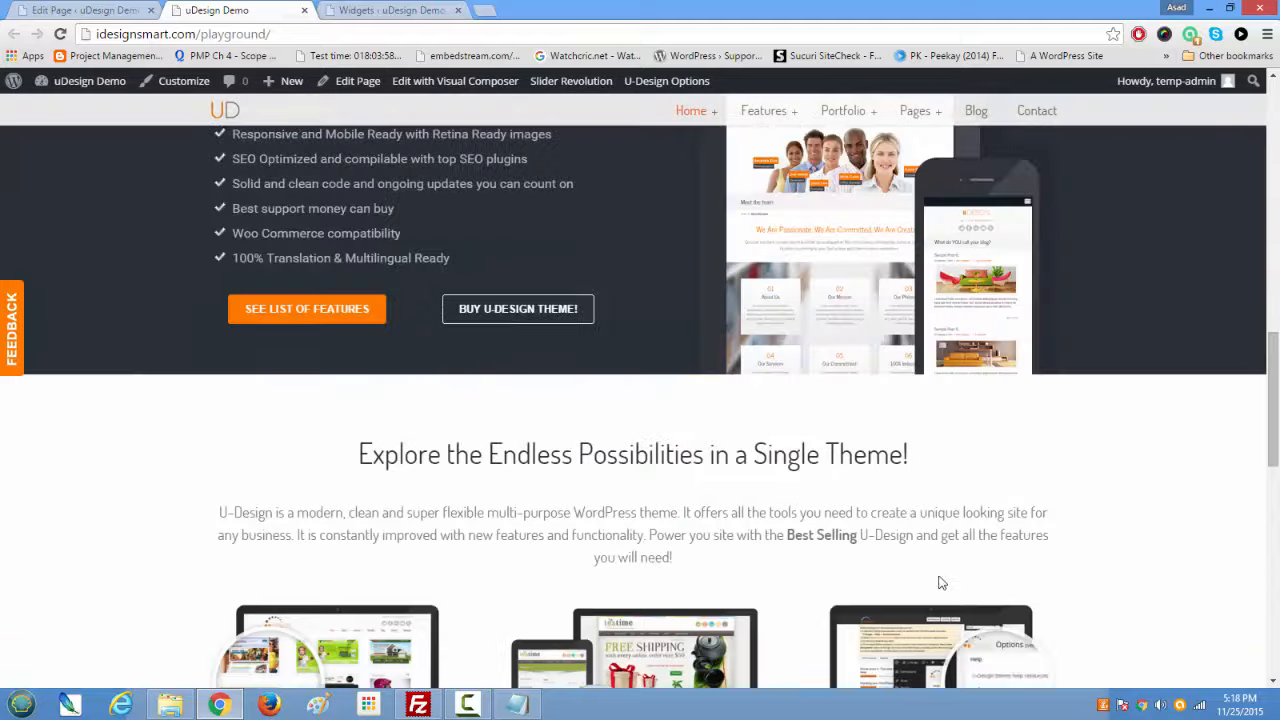
scroll(940, 583, "up", 3)
scroll(676, 503, "down", 1)
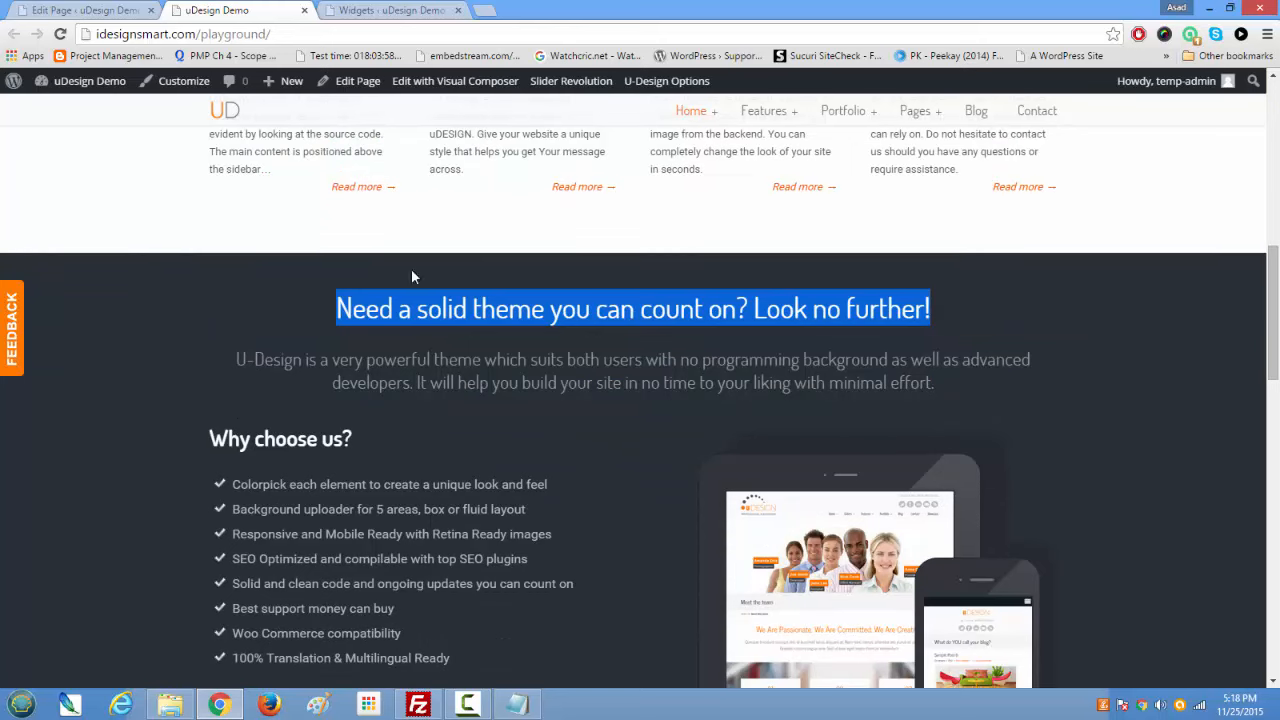
Step: Return to the Home page editor and examine the first column's code from [one_fourth] to [/one_fourth]
scroll(729, 471, "down", 3)
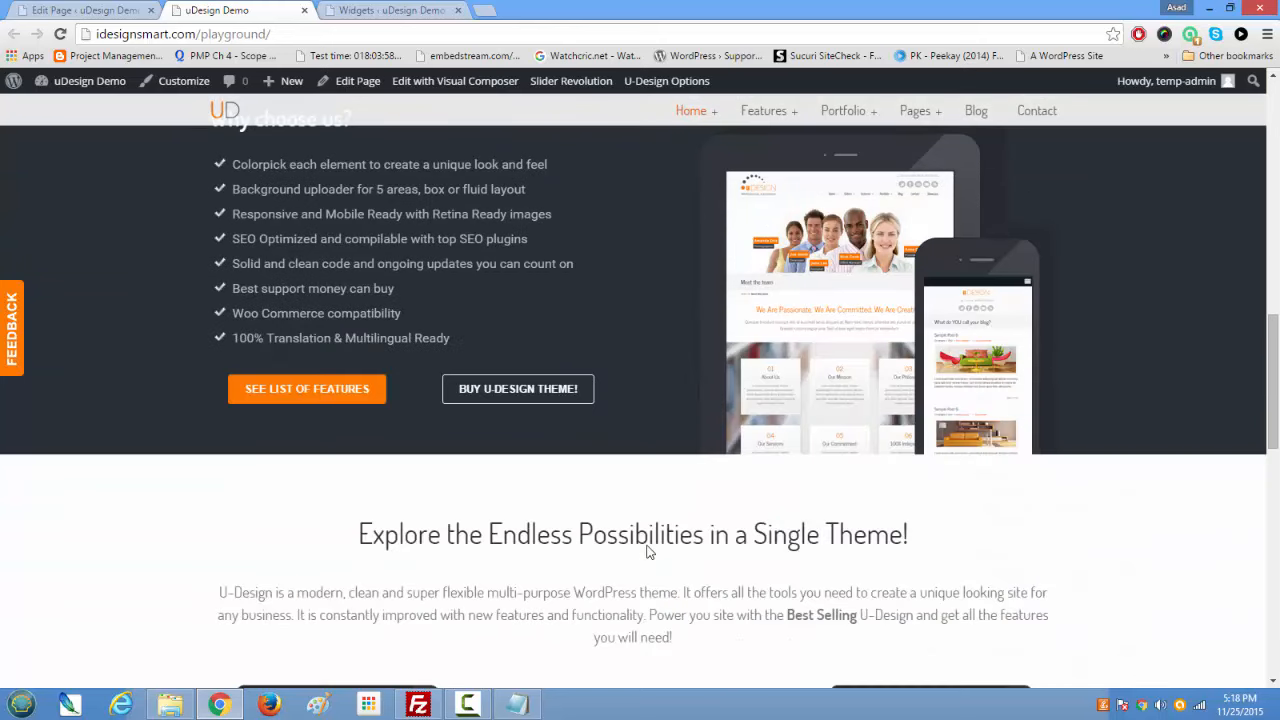
scroll(490, 235, "down", 1)
left_click(92, 9)
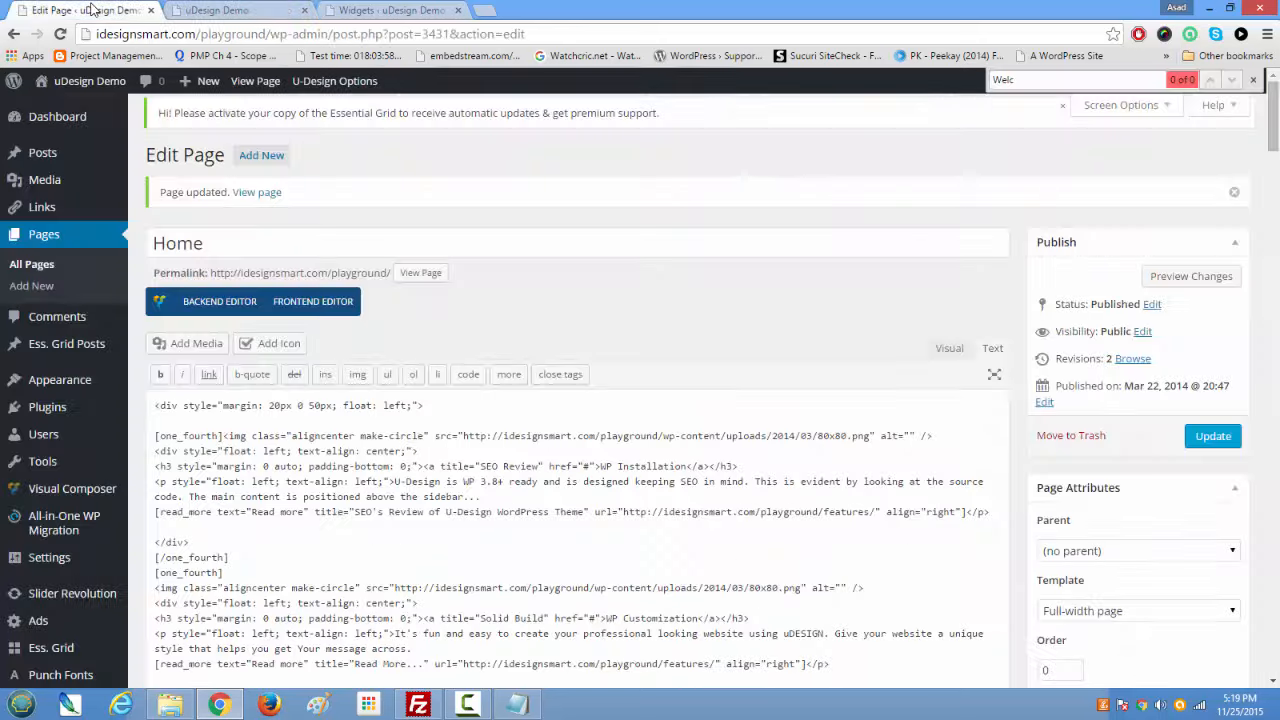
scroll(371, 440, "down", 2)
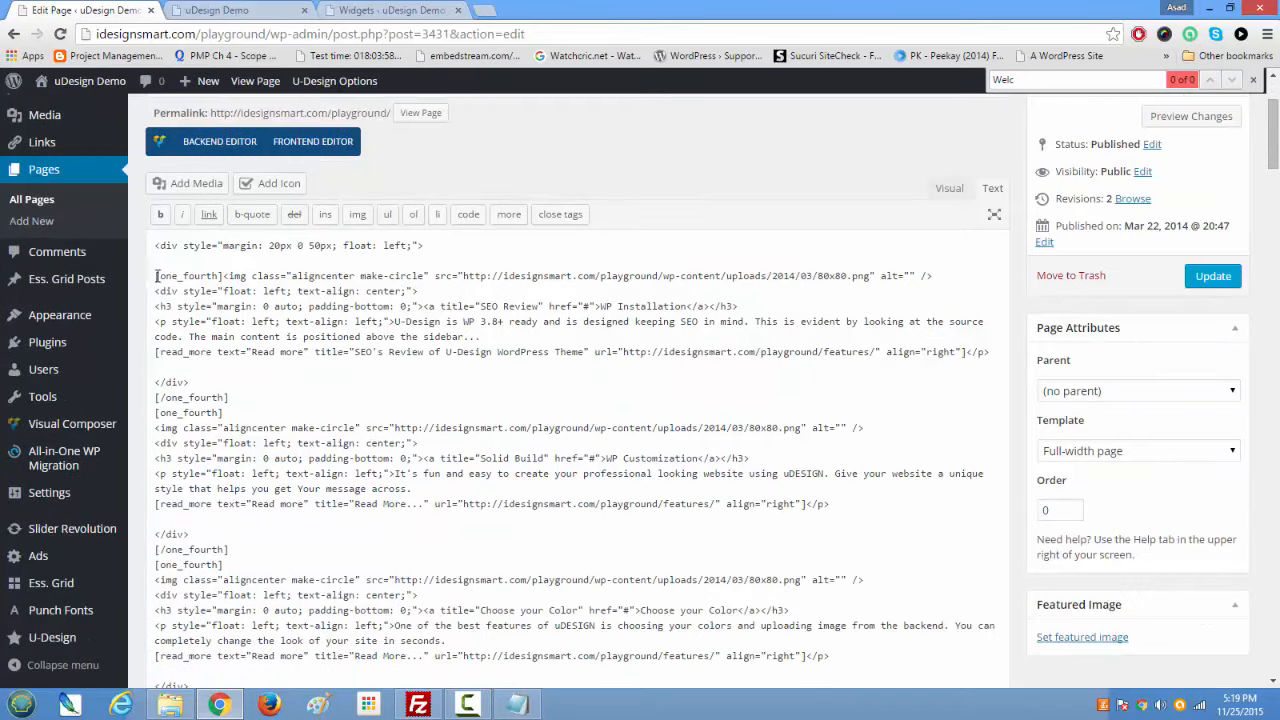
left_click_drag(157, 276, 304, 364)
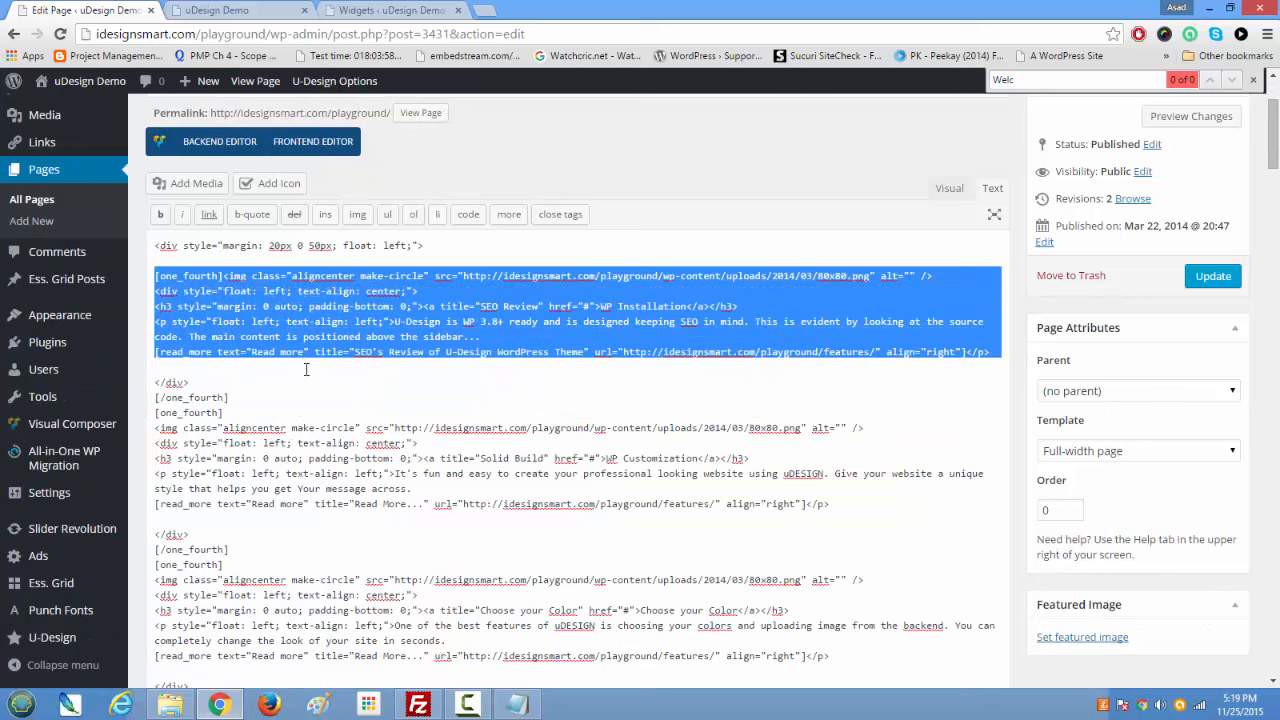
left_click(632, 393)
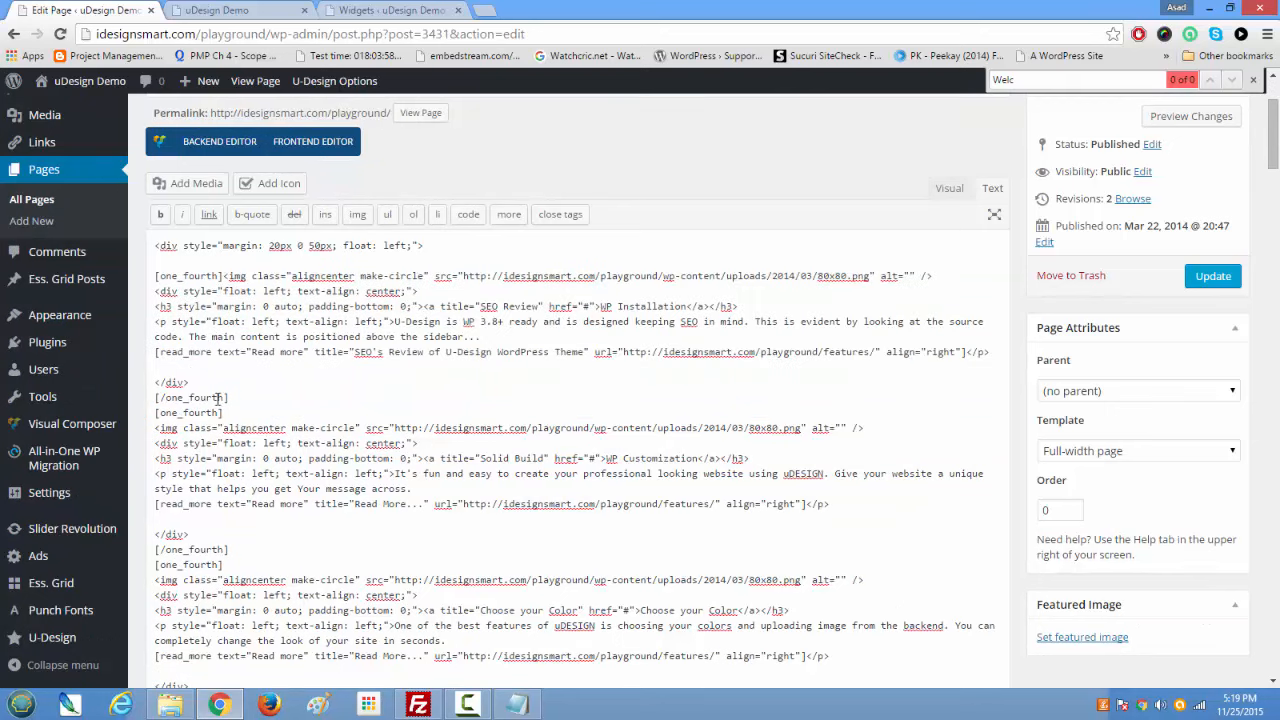
left_click_drag(234, 397, 131, 279)
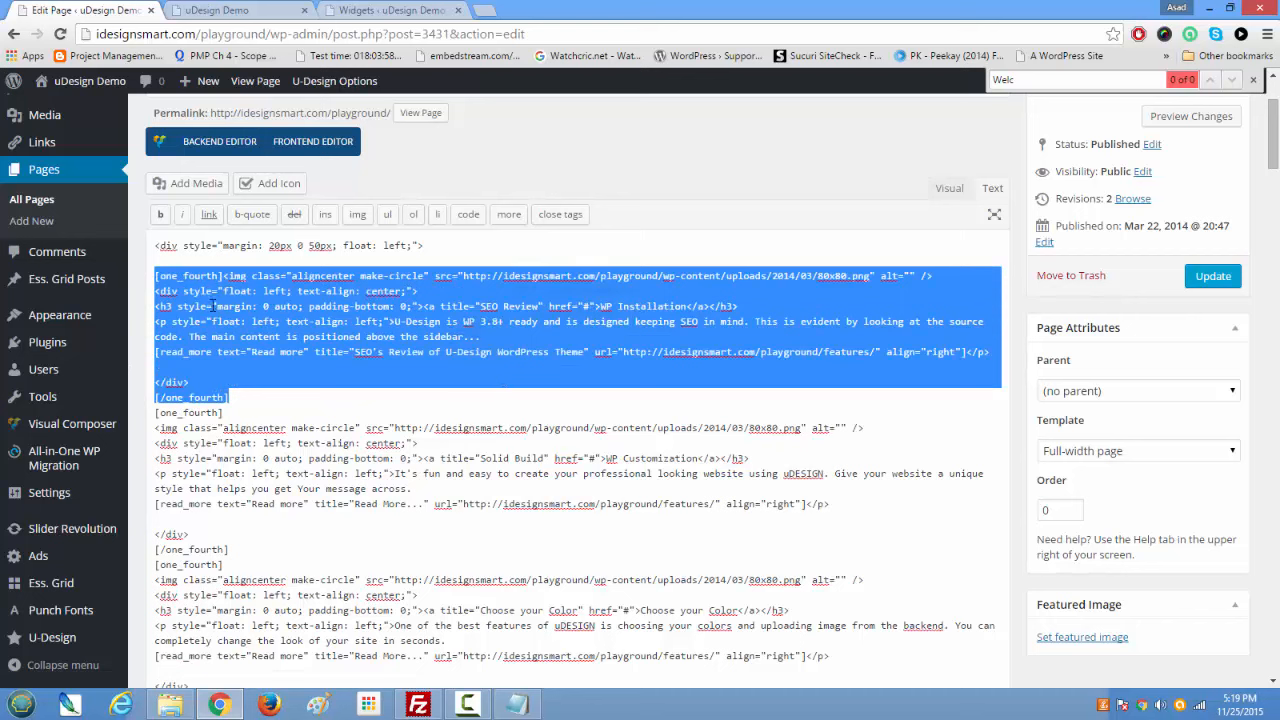
left_click(298, 275)
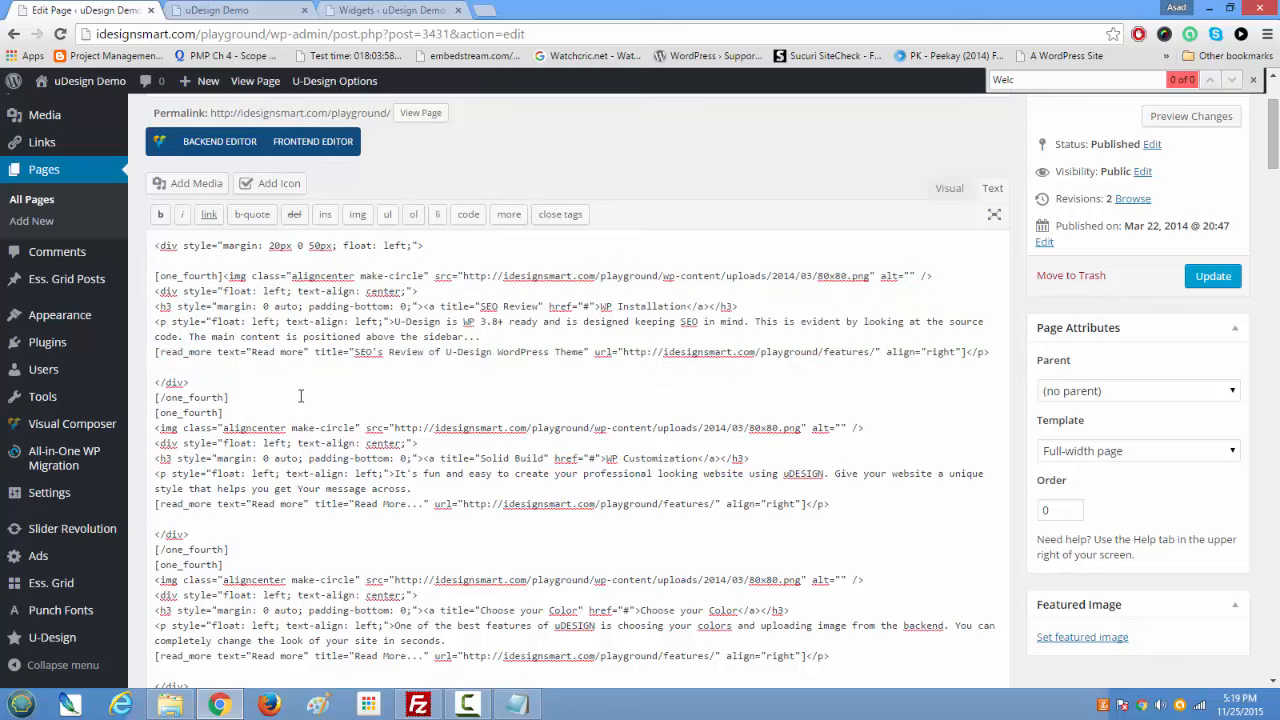
scroll(284, 403, "down", 3)
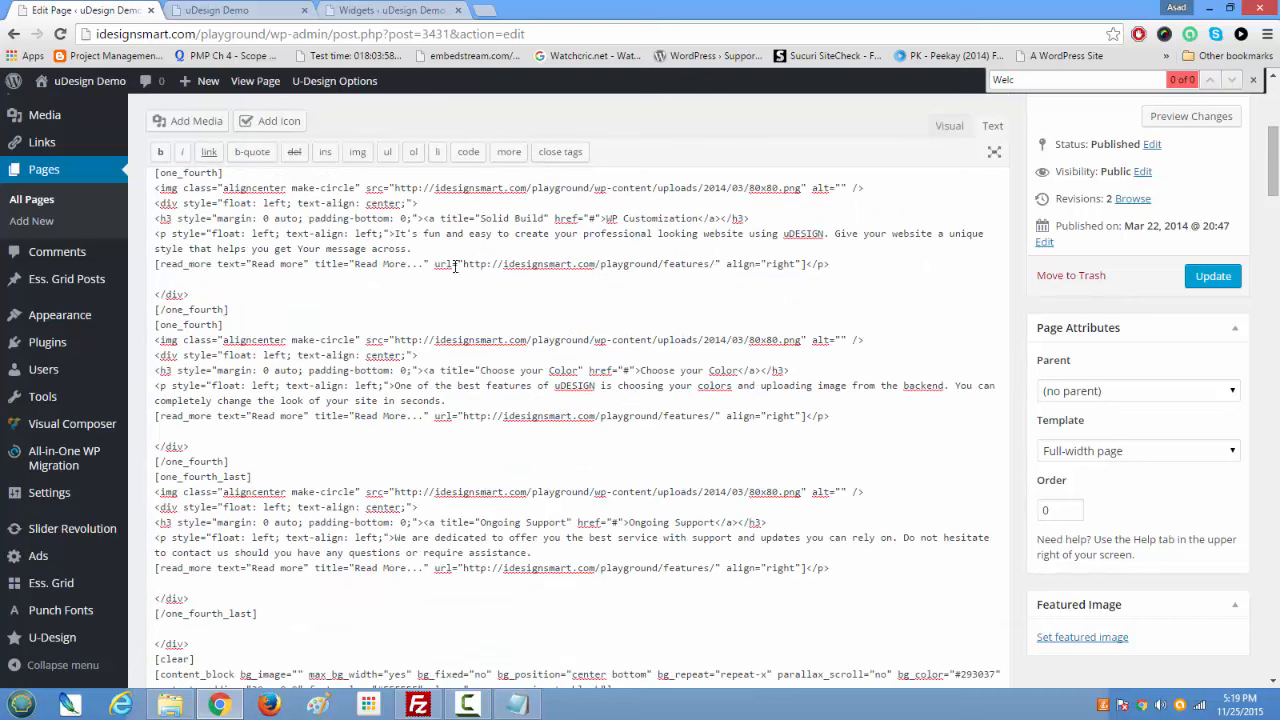
Step: Show the Home page content in the Visual editor and review it through to the last content block
left_click(943, 126)
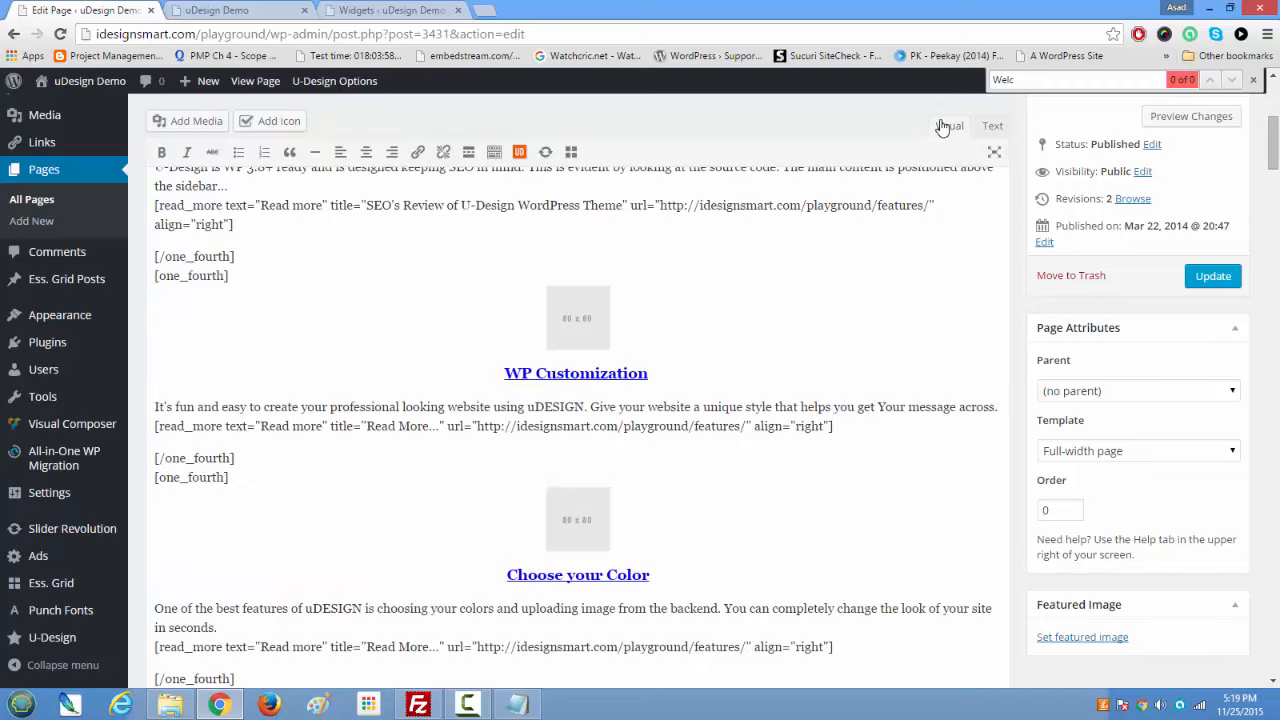
scroll(719, 420, "up", 3)
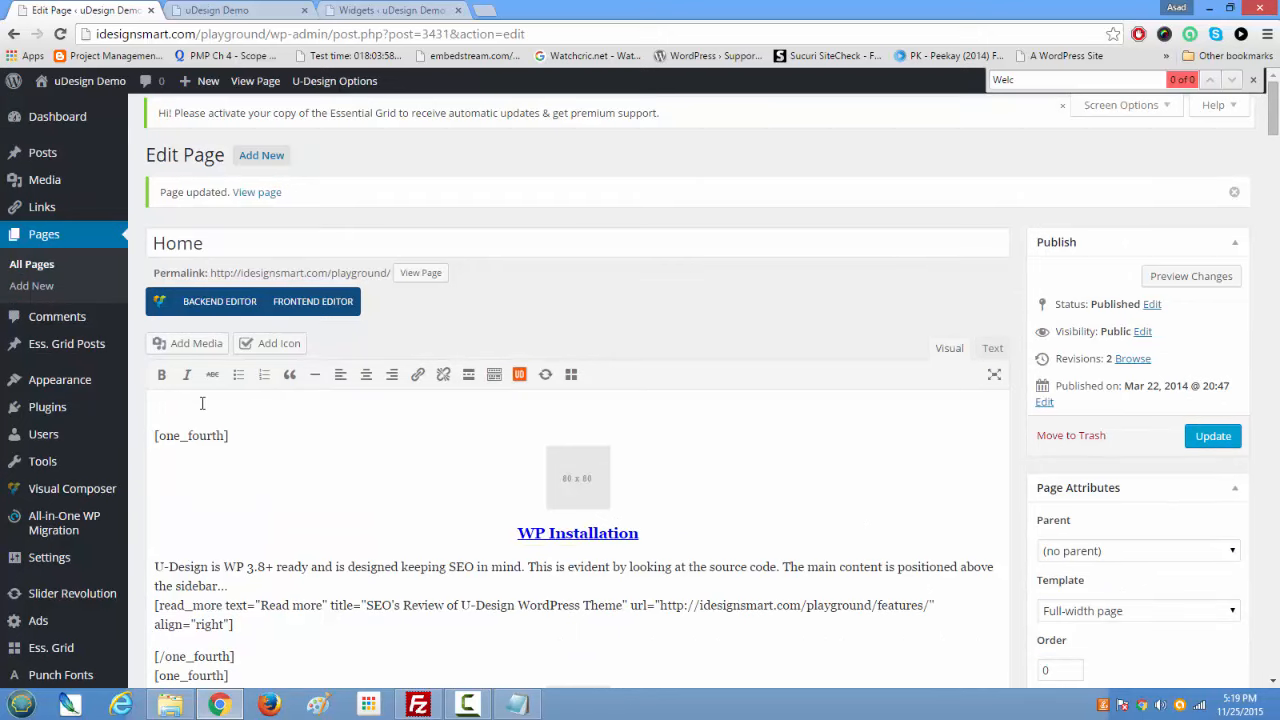
scroll(201, 403, "down", 5)
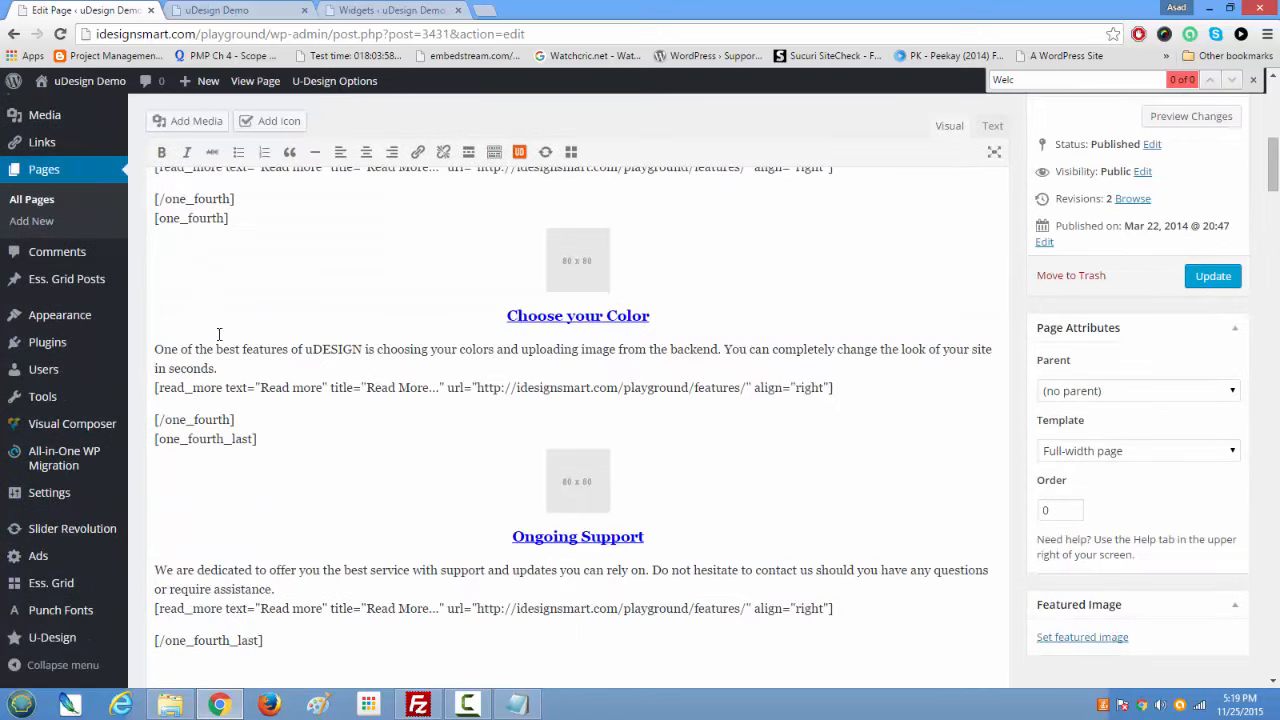
scroll(208, 365, "up", 4)
scroll(320, 332, "up", 3)
scroll(333, 334, "down", 10)
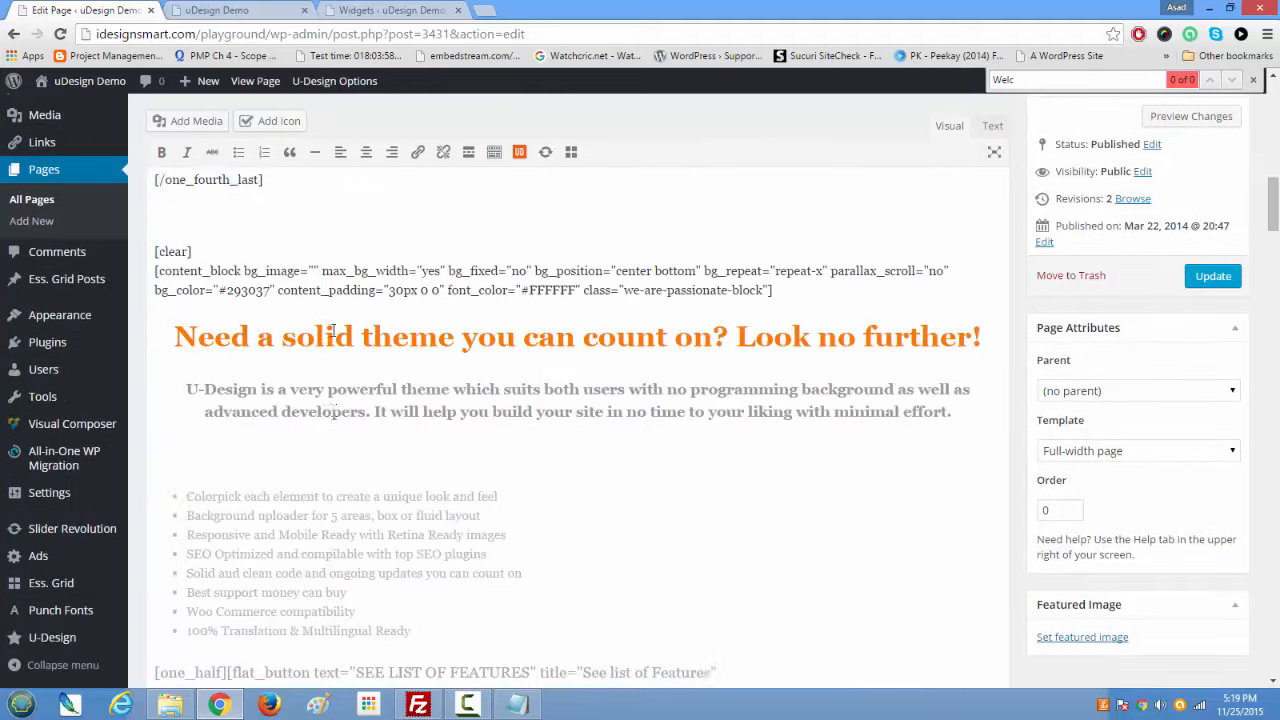
scroll(333, 334, "down", 12)
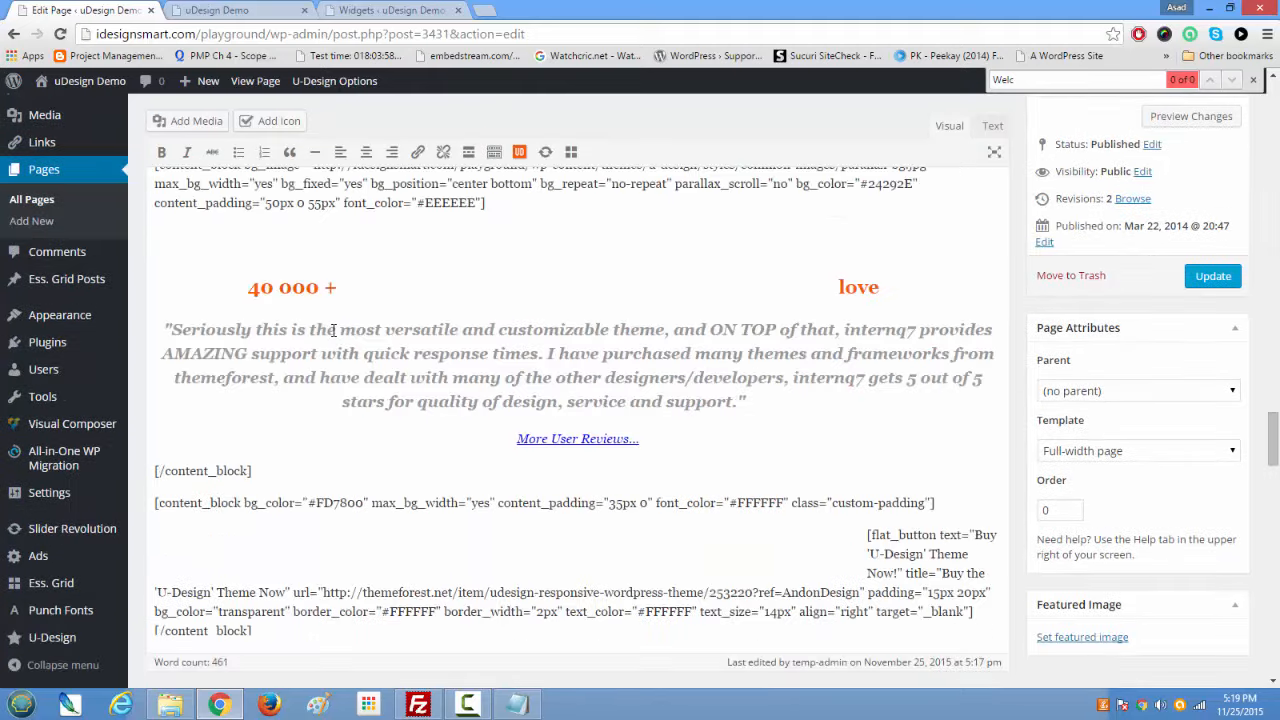
scroll(333, 330, "down", 6)
scroll(332, 330, "up", 4)
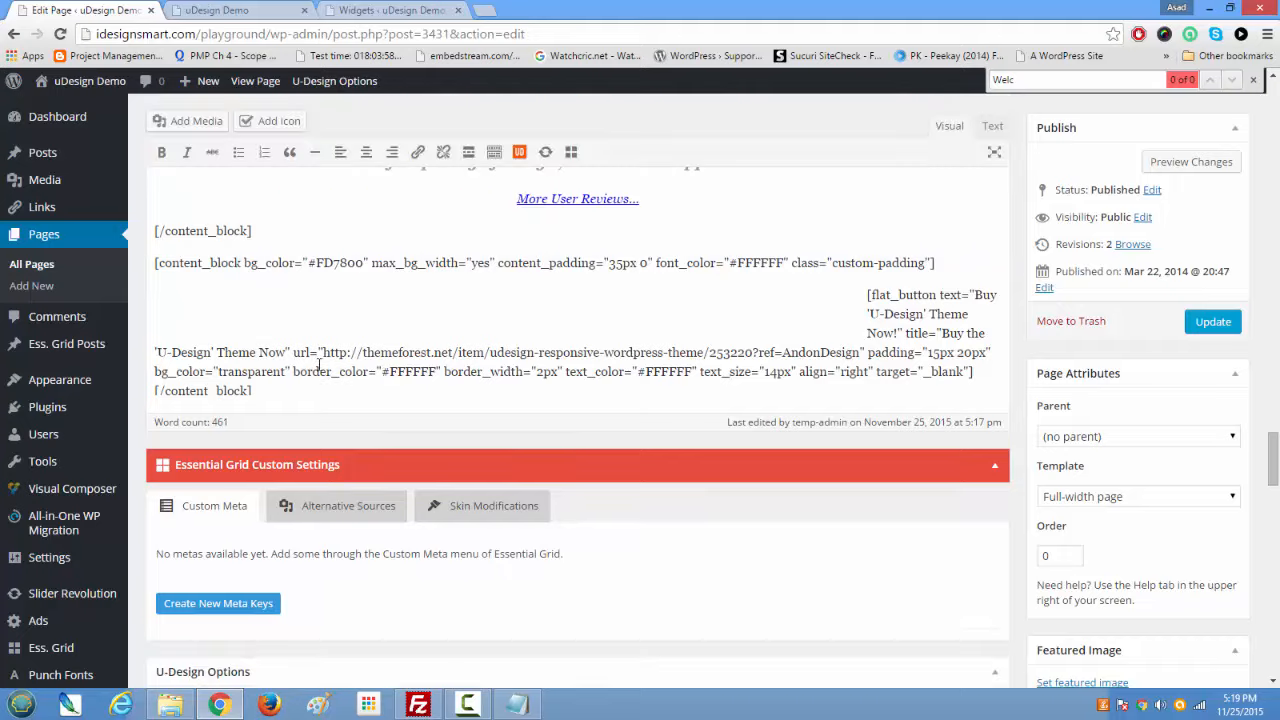
Step: Insert the U-Design column layout shortcode One Third | One Third | One Third Last on a new line after the last content block
left_click(311, 389)
key("Return")
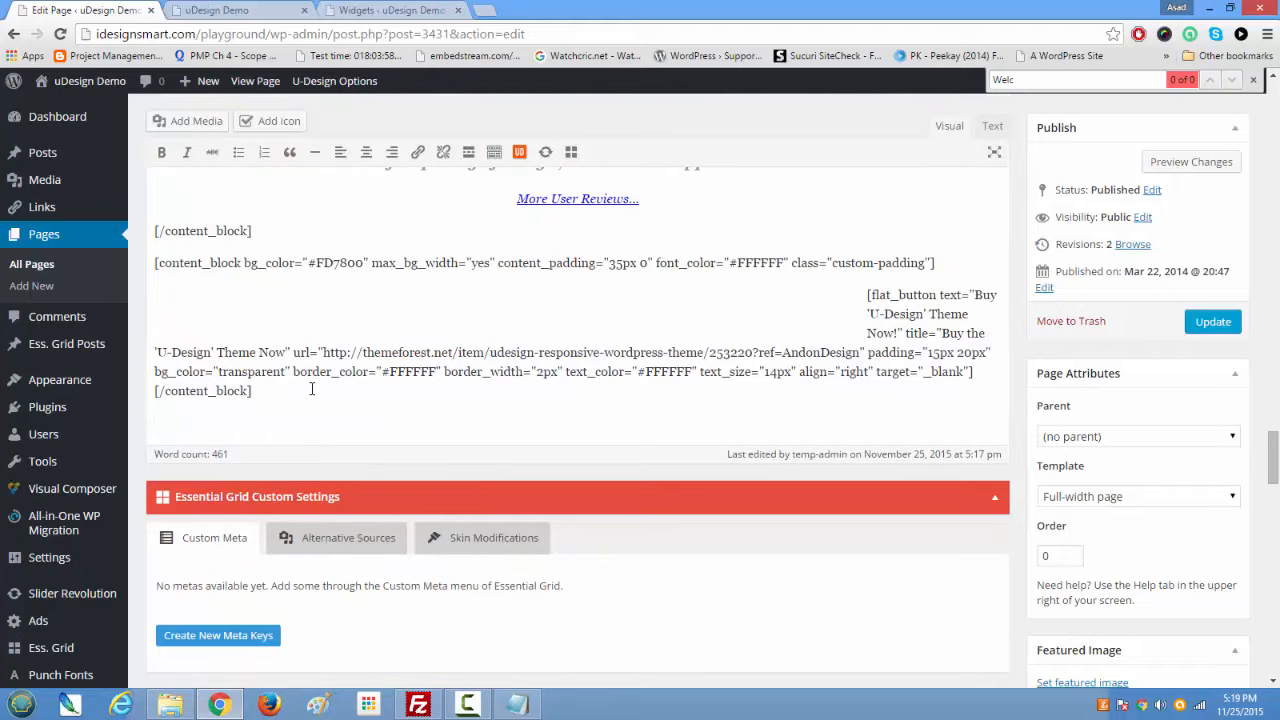
left_click(519, 155)
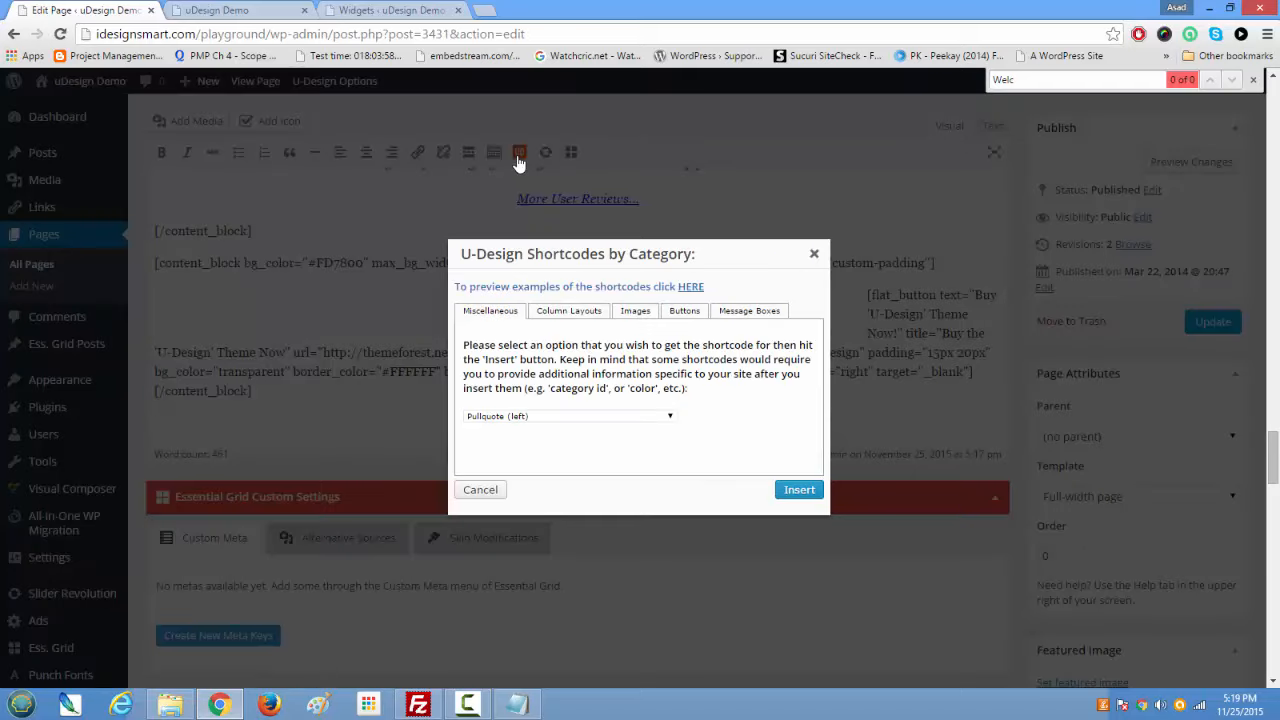
left_click(548, 313)
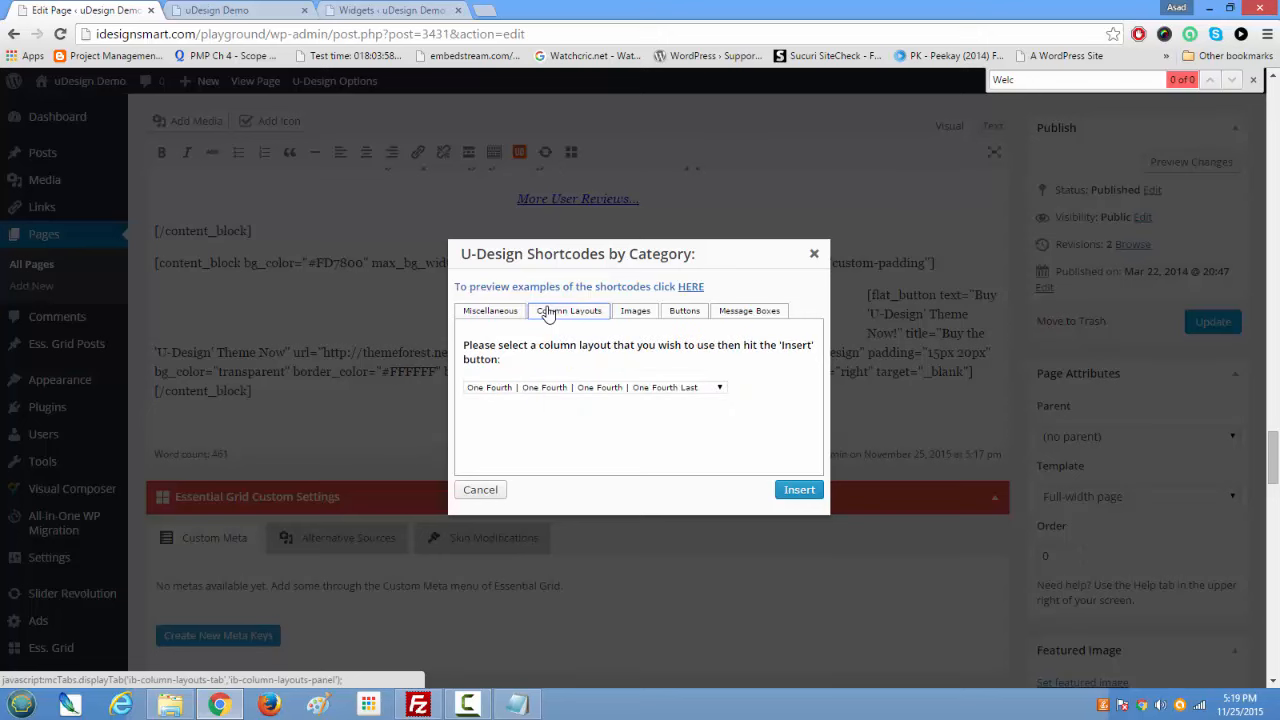
left_click(569, 391)
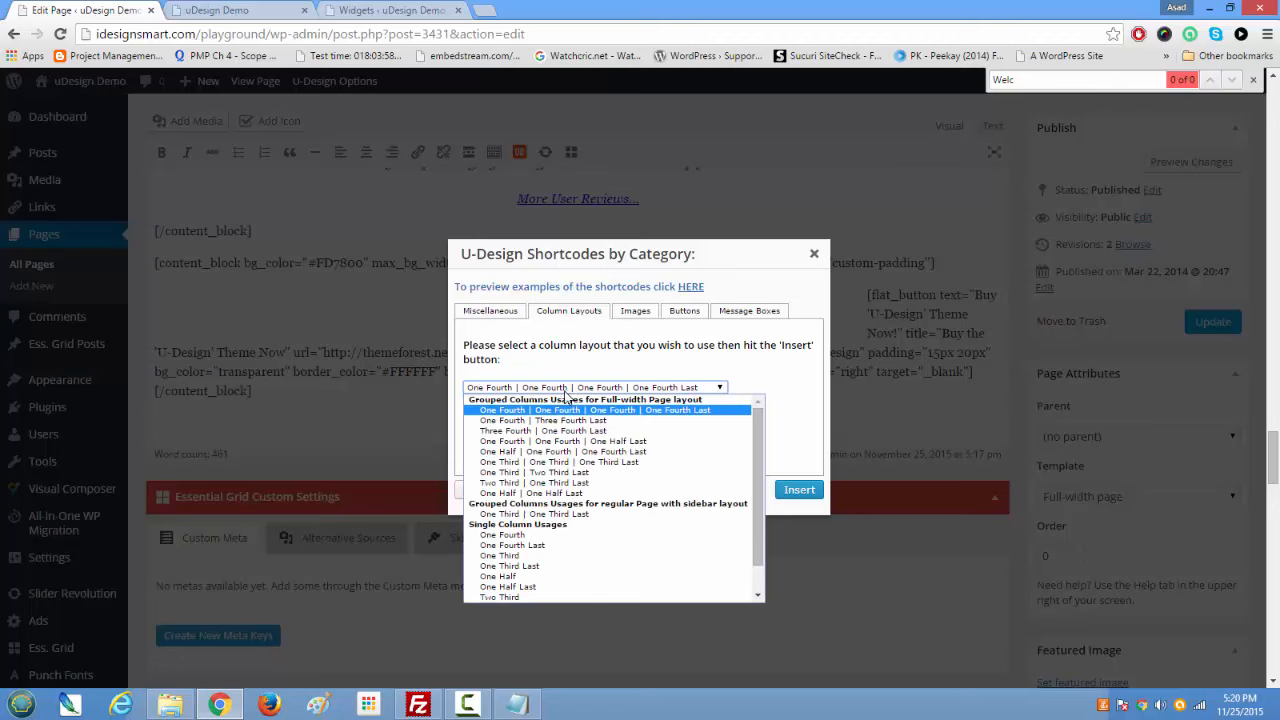
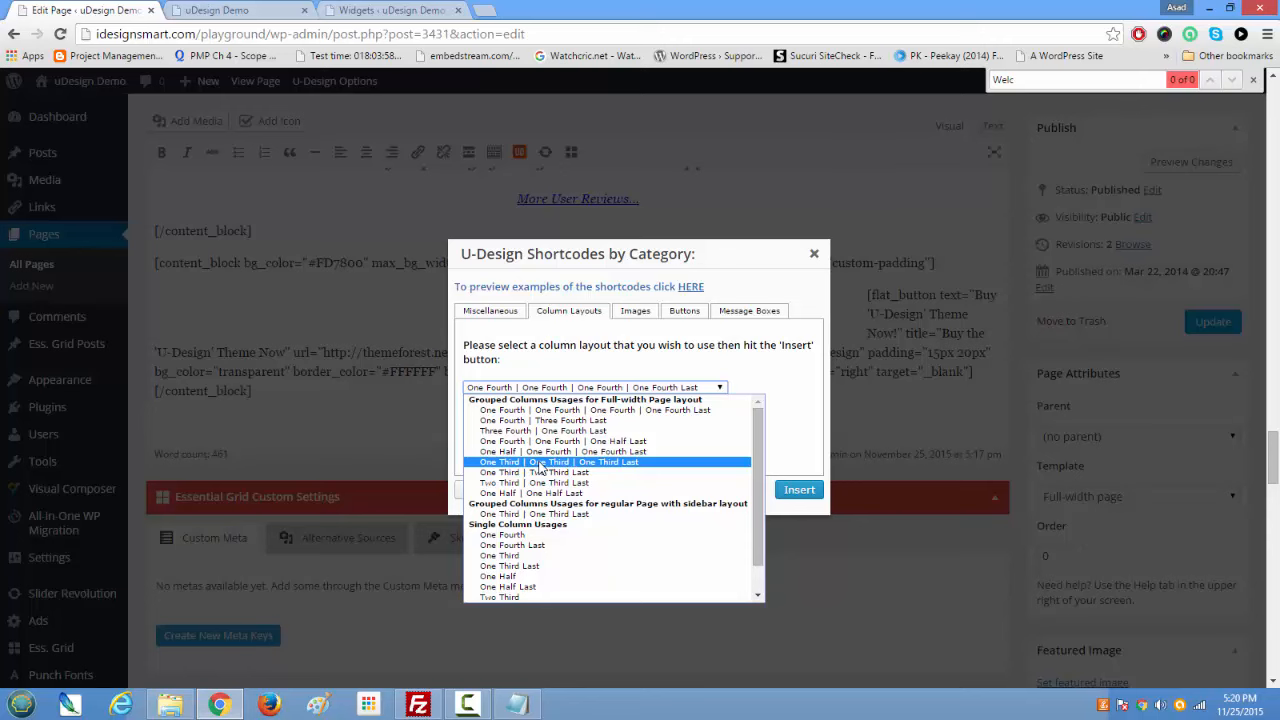
left_click(539, 463)
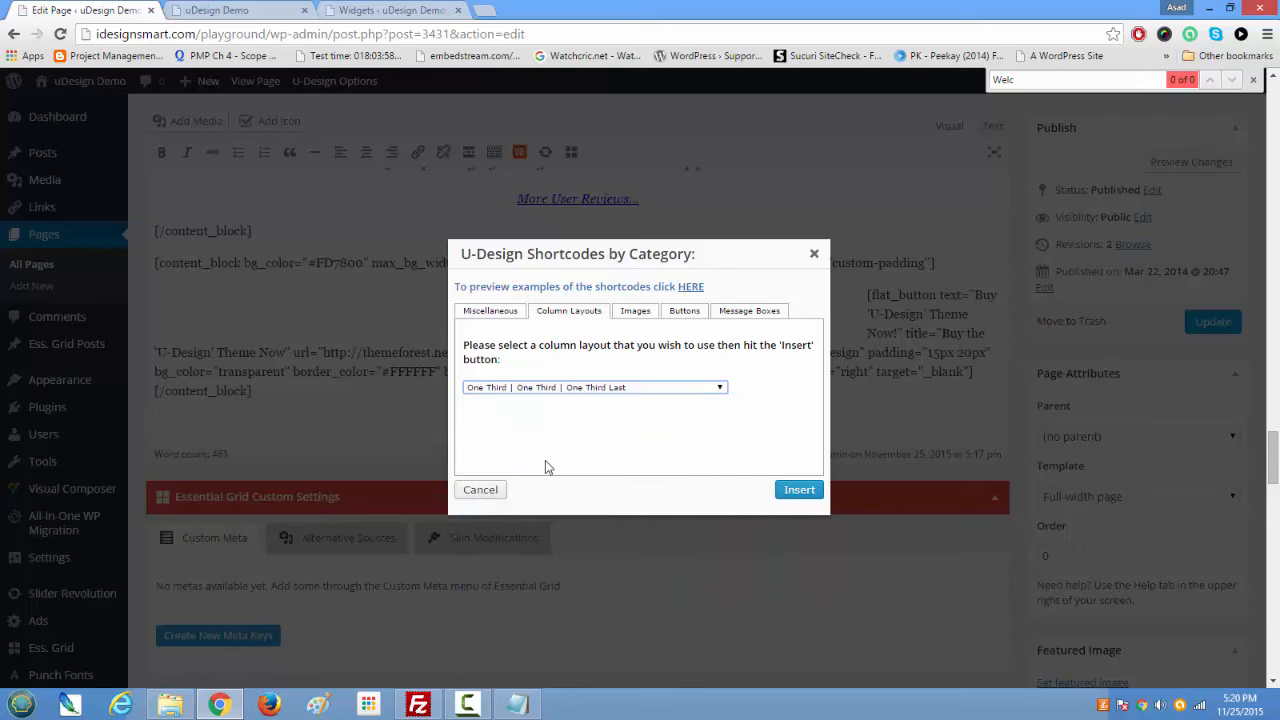
left_click(812, 492)
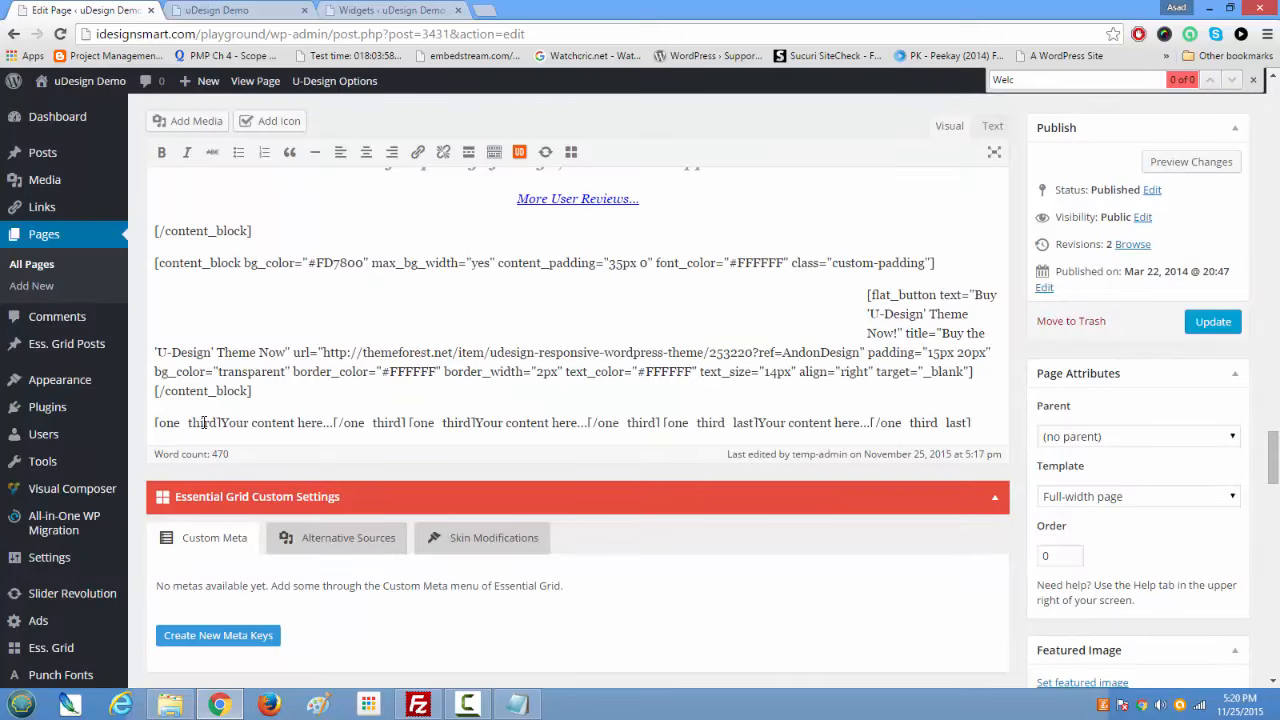
Step: Remove the one-third column shortcodes and their empty line from the end of the page content
left_click_drag(152, 423, 980, 412)
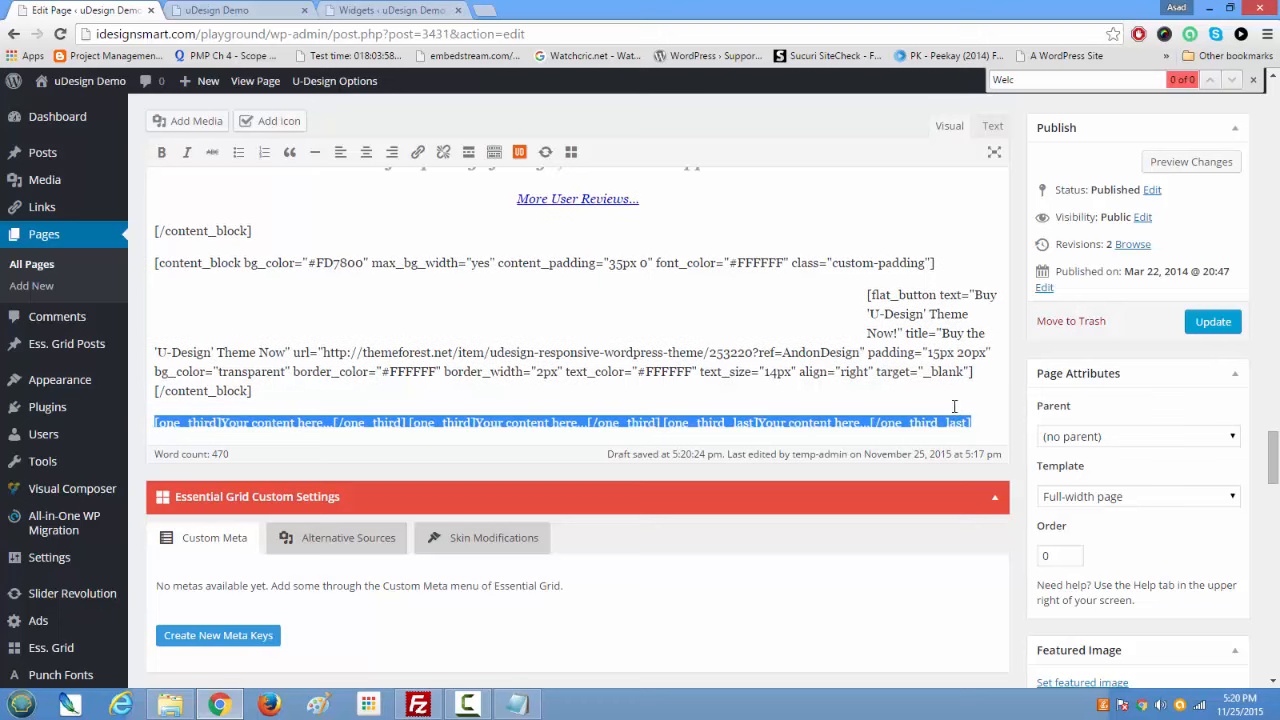
key("ctrl+x")
key("BackSpace")
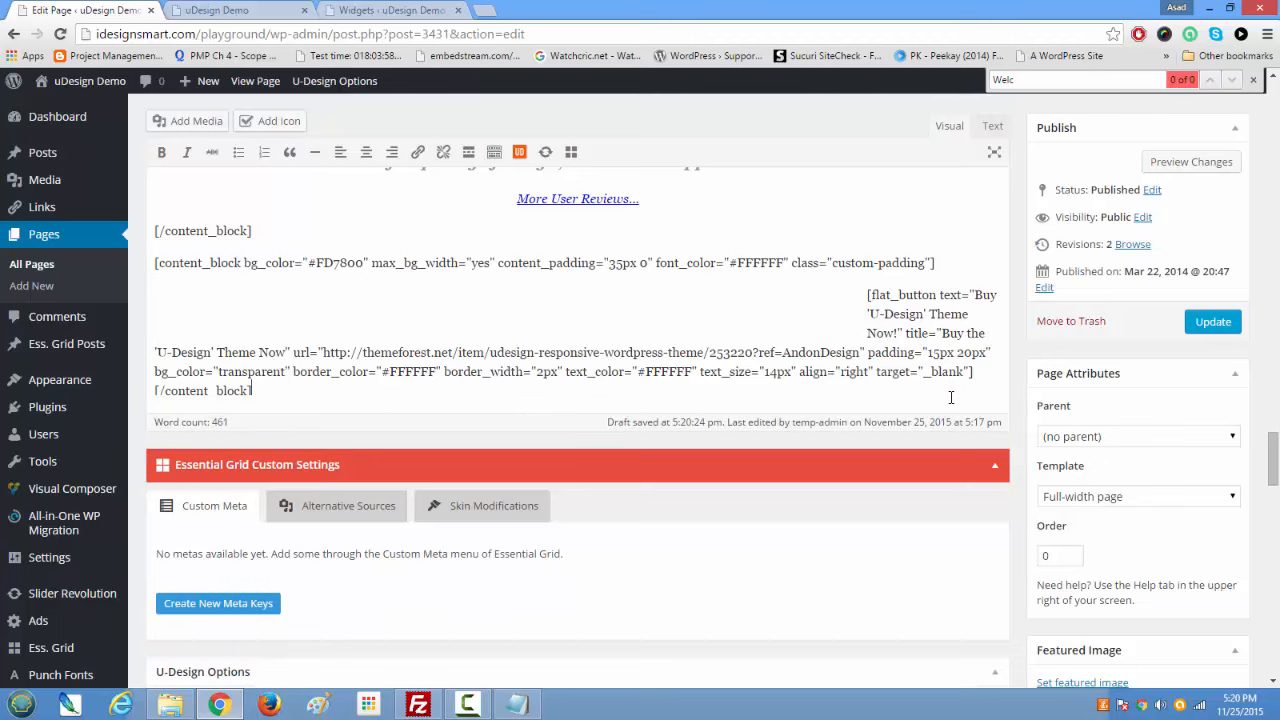
Step: Show the page content as code and examine the four-column markup through the closing [/one_fourth_last] and [clear] shortcodes
scroll(720, 337, "up", 10)
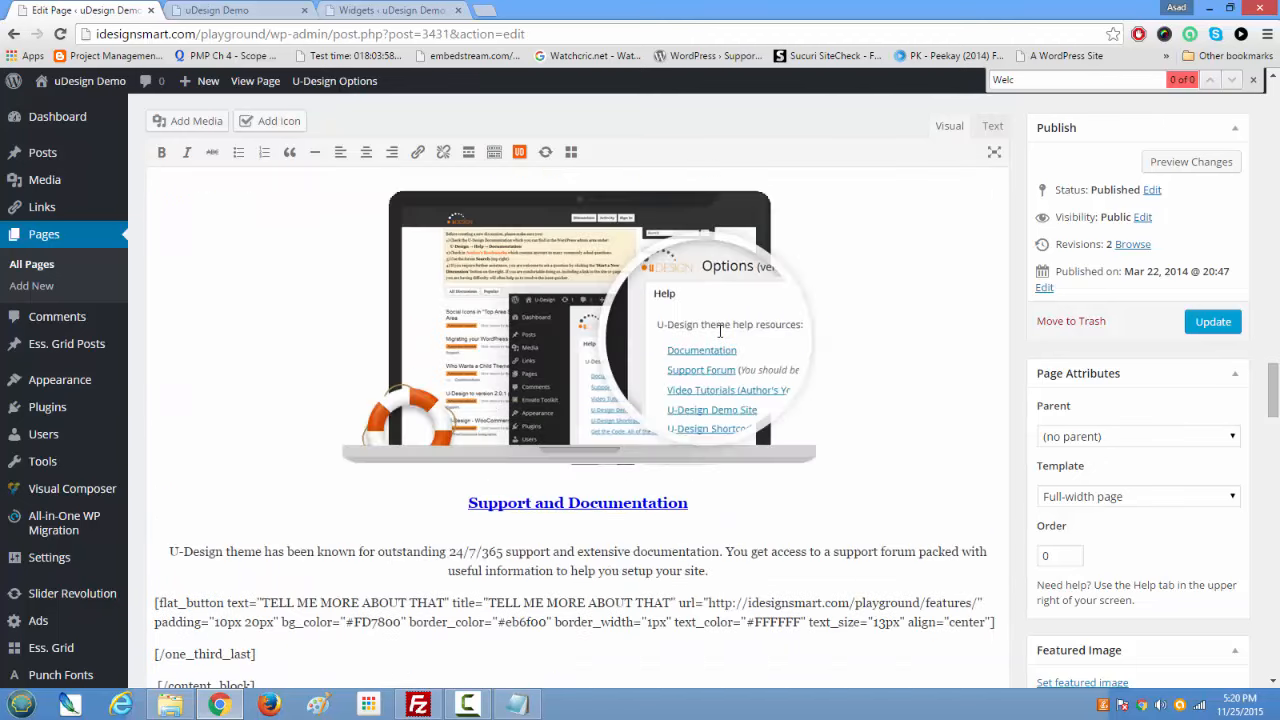
scroll(717, 337, "up", 10)
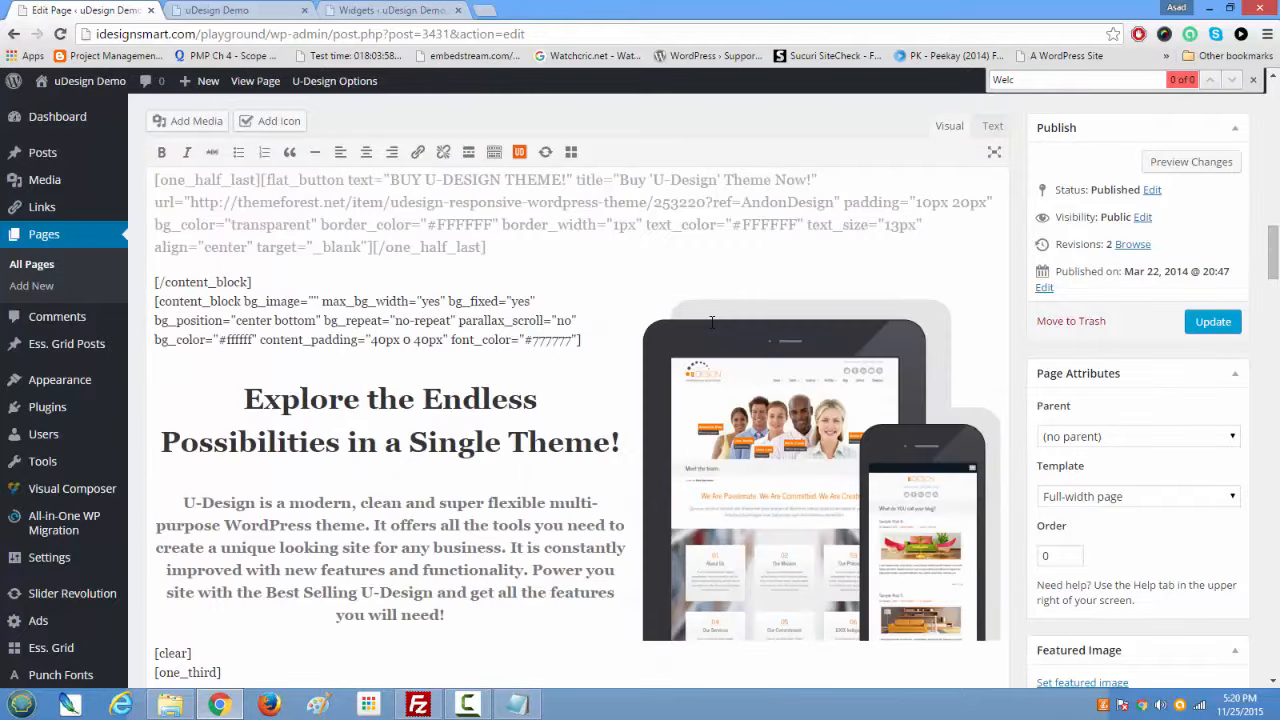
scroll(715, 321, "up", 10)
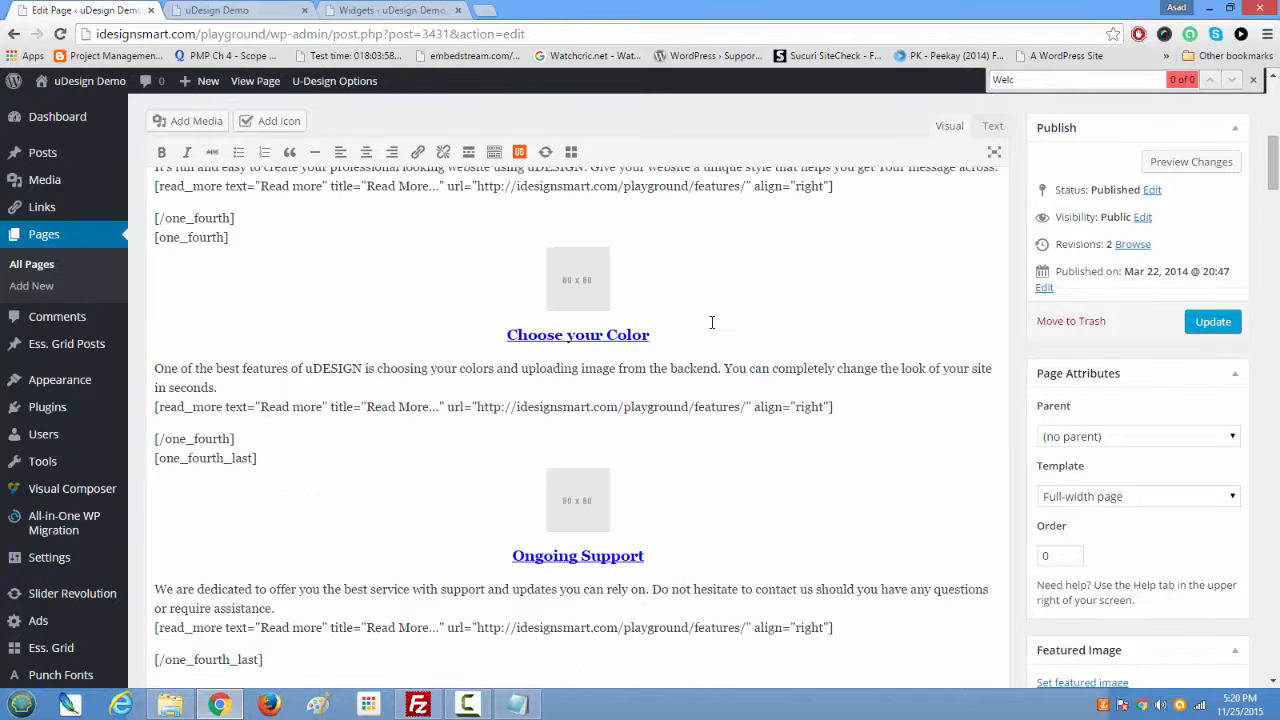
left_click(990, 269)
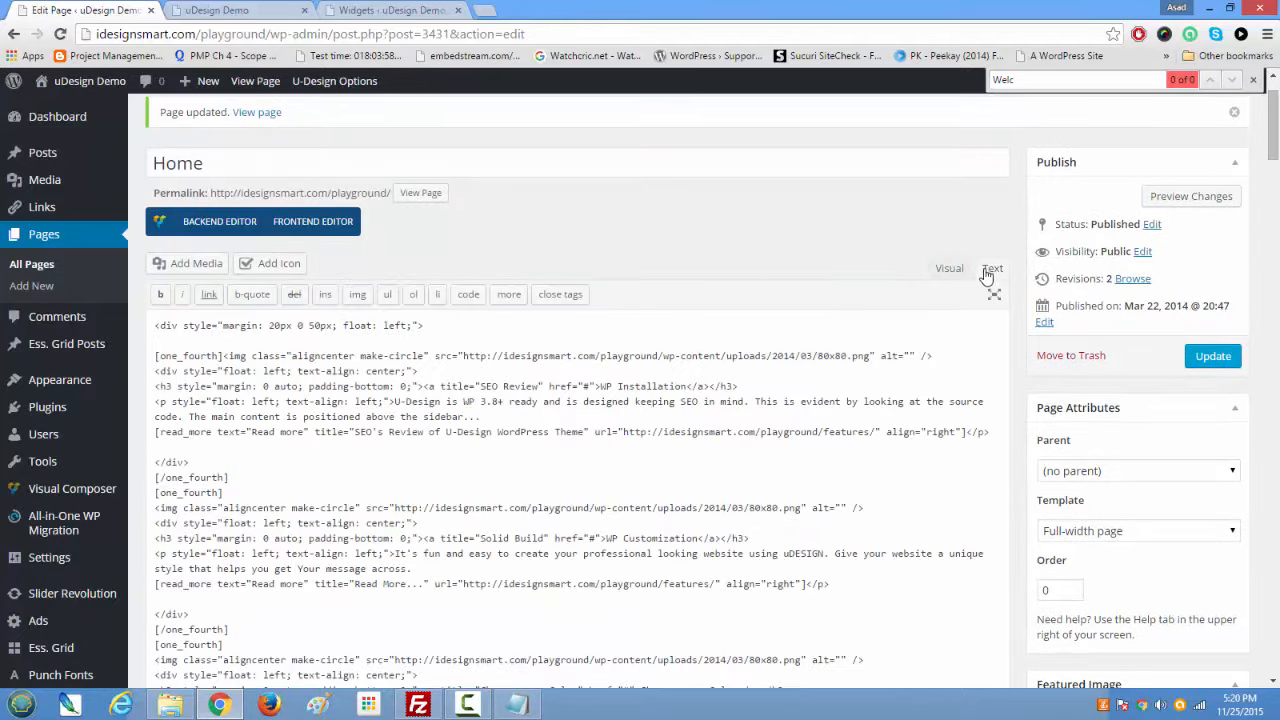
scroll(621, 490, "down", 2)
scroll(621, 490, "down", 1)
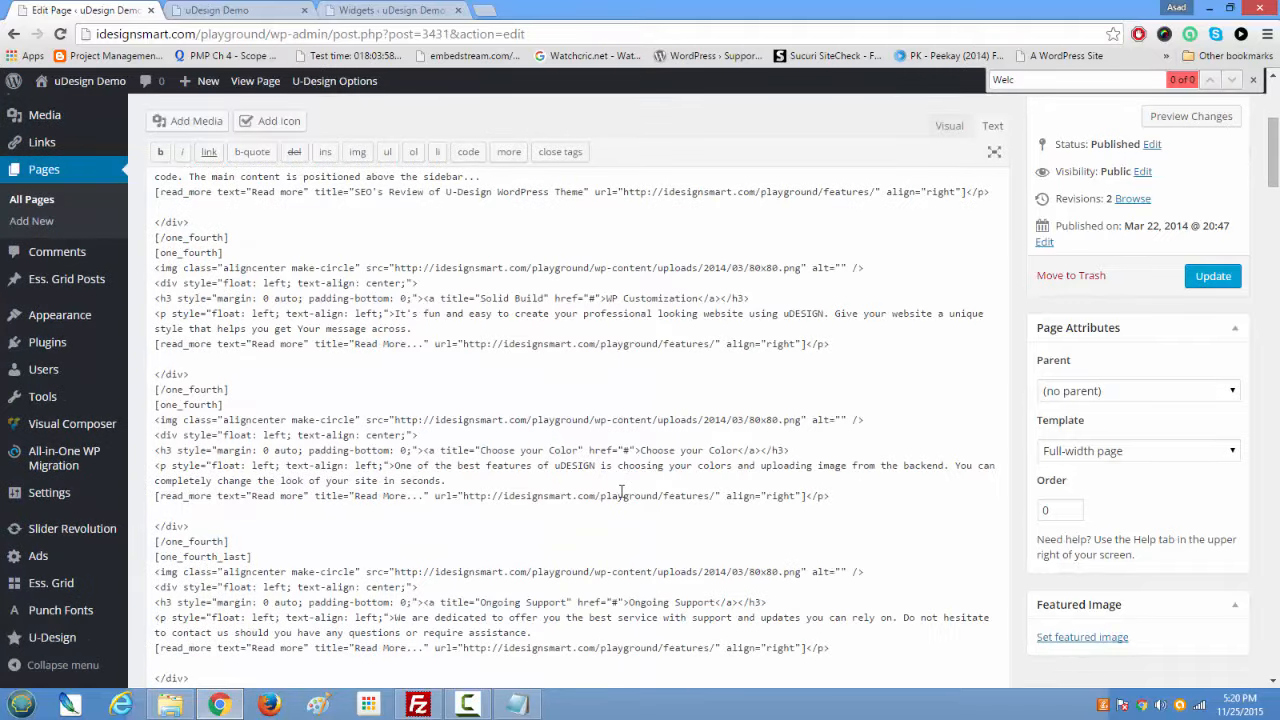
scroll(621, 491, "up", 3)
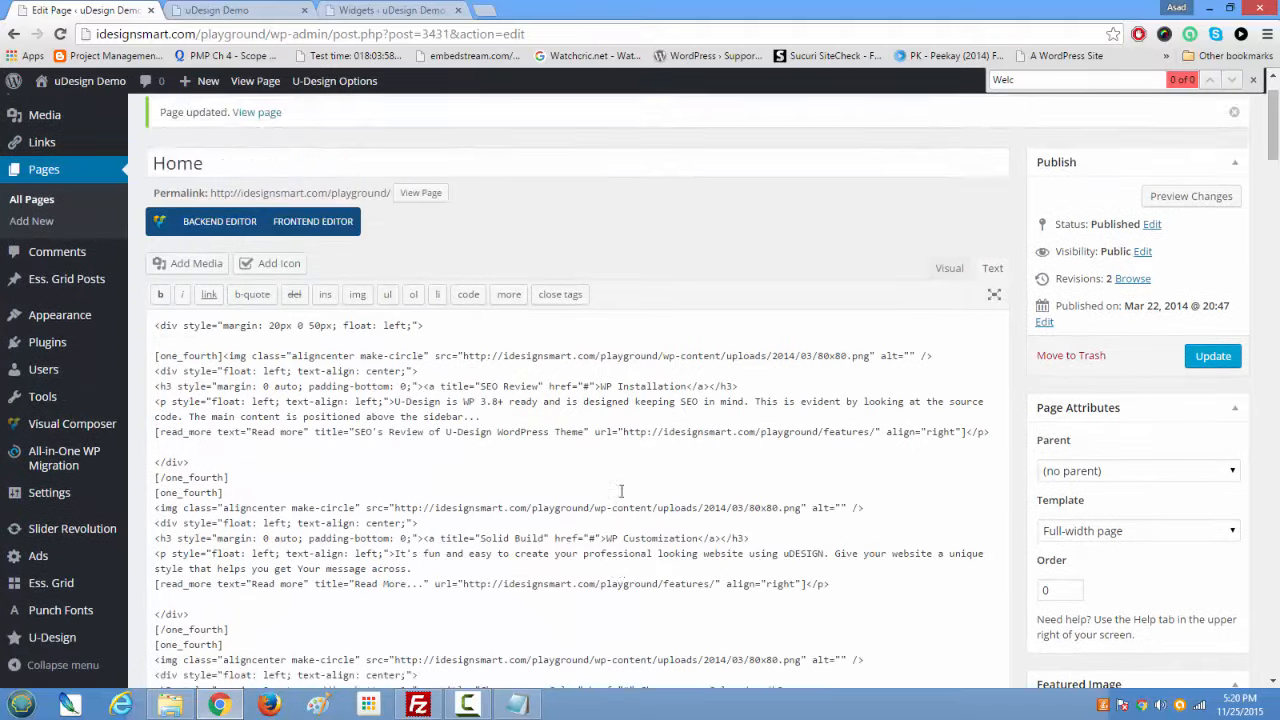
scroll(621, 491, "down", 1)
scroll(621, 490, "down", 4)
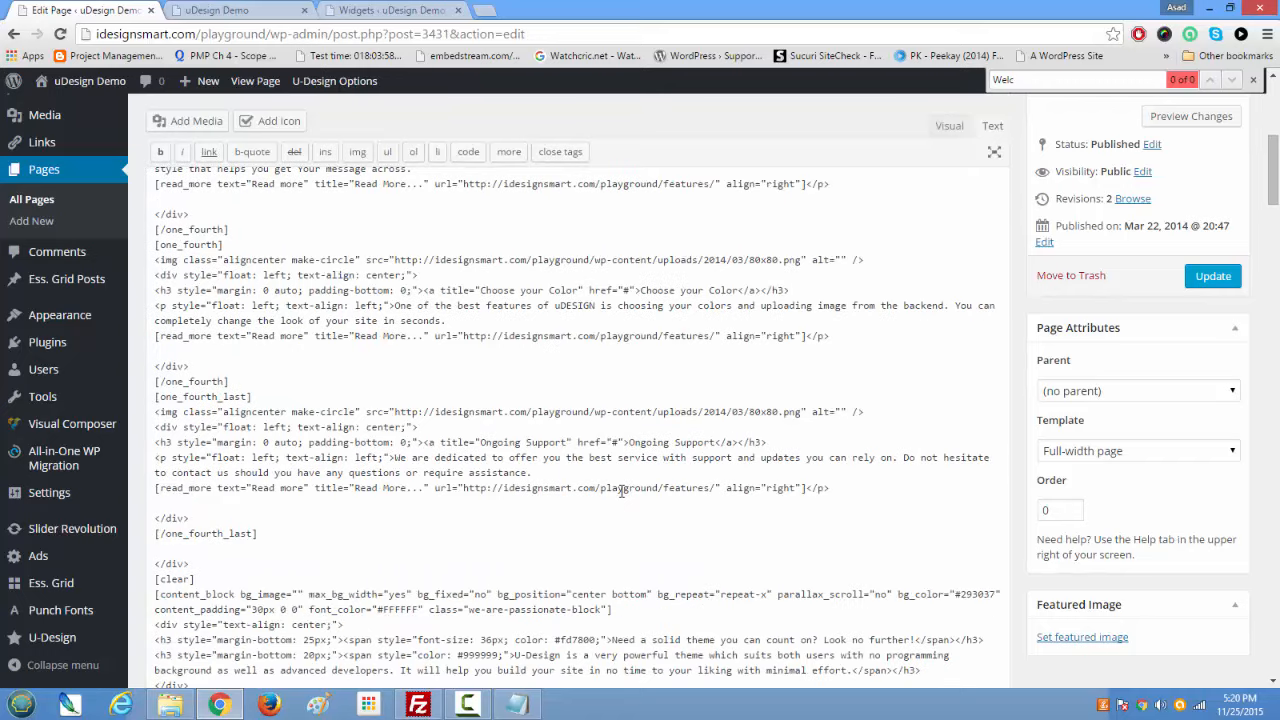
scroll(621, 490, "down", 1)
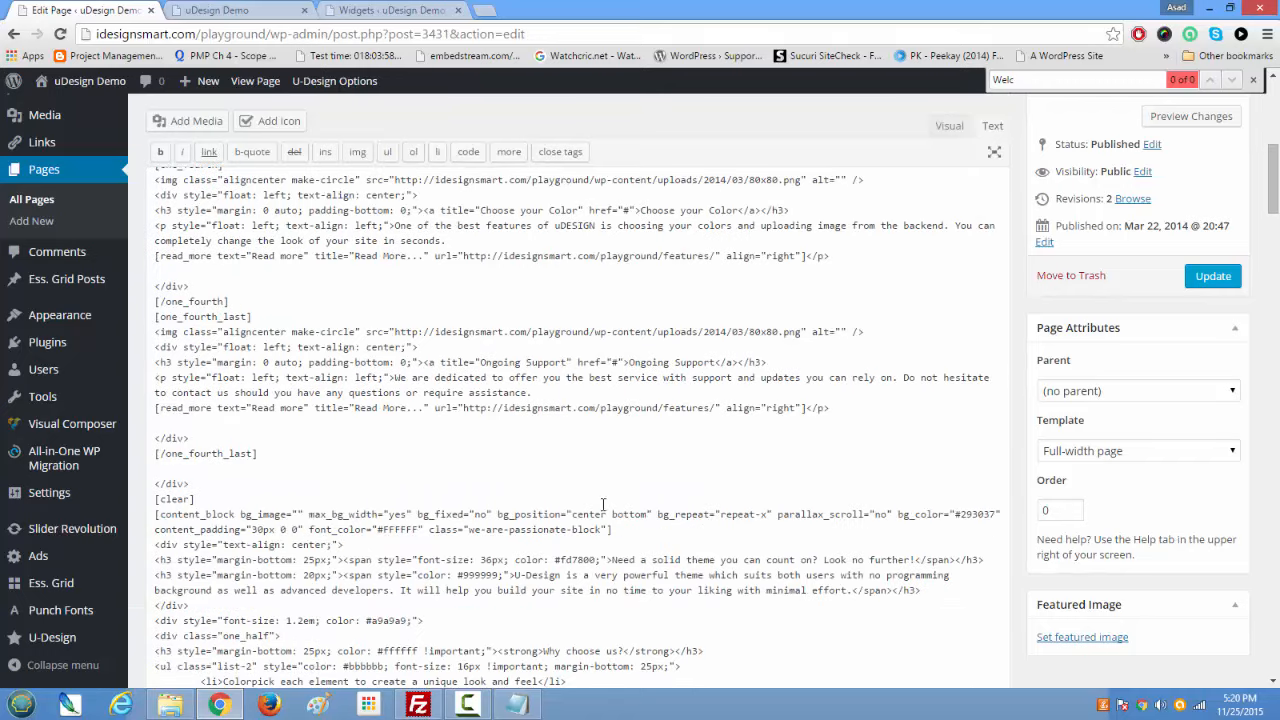
left_click_drag(197, 497, 146, 500)
left_click_drag(152, 454, 297, 464)
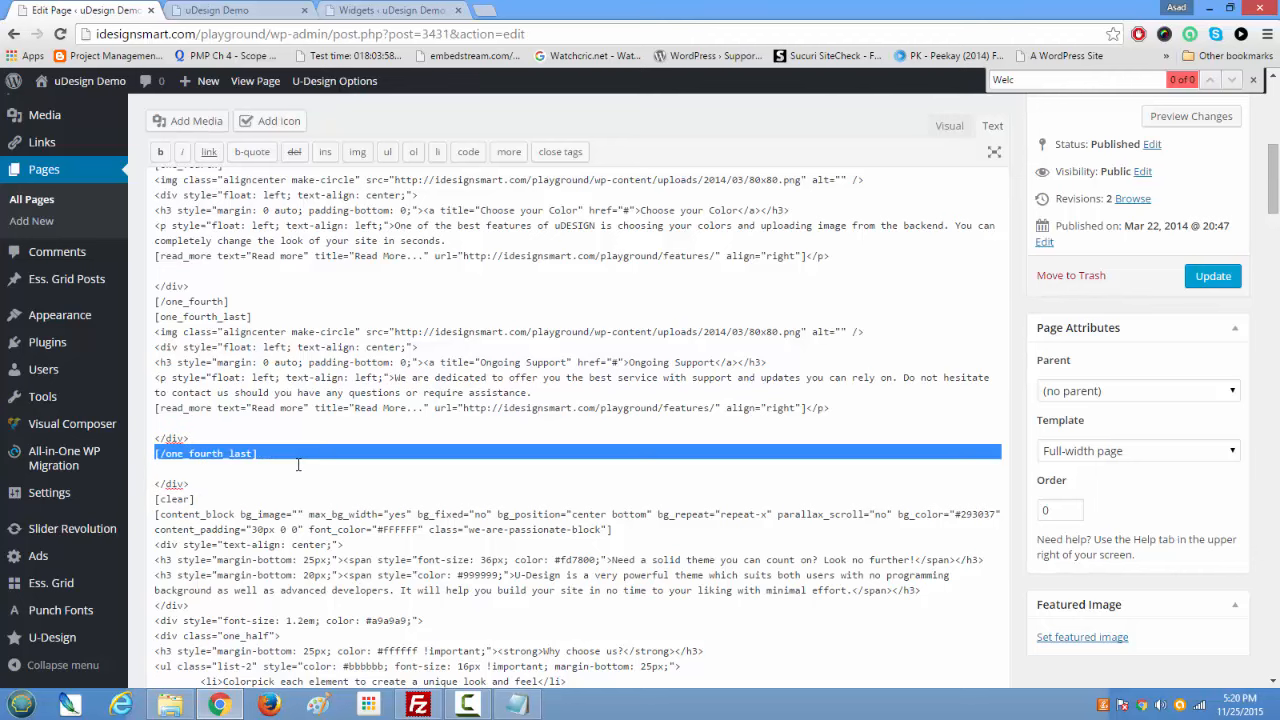
Step: Switch to the live home page and examine the four-column section from WP Installation to Ongoing Support
left_click(207, 9)
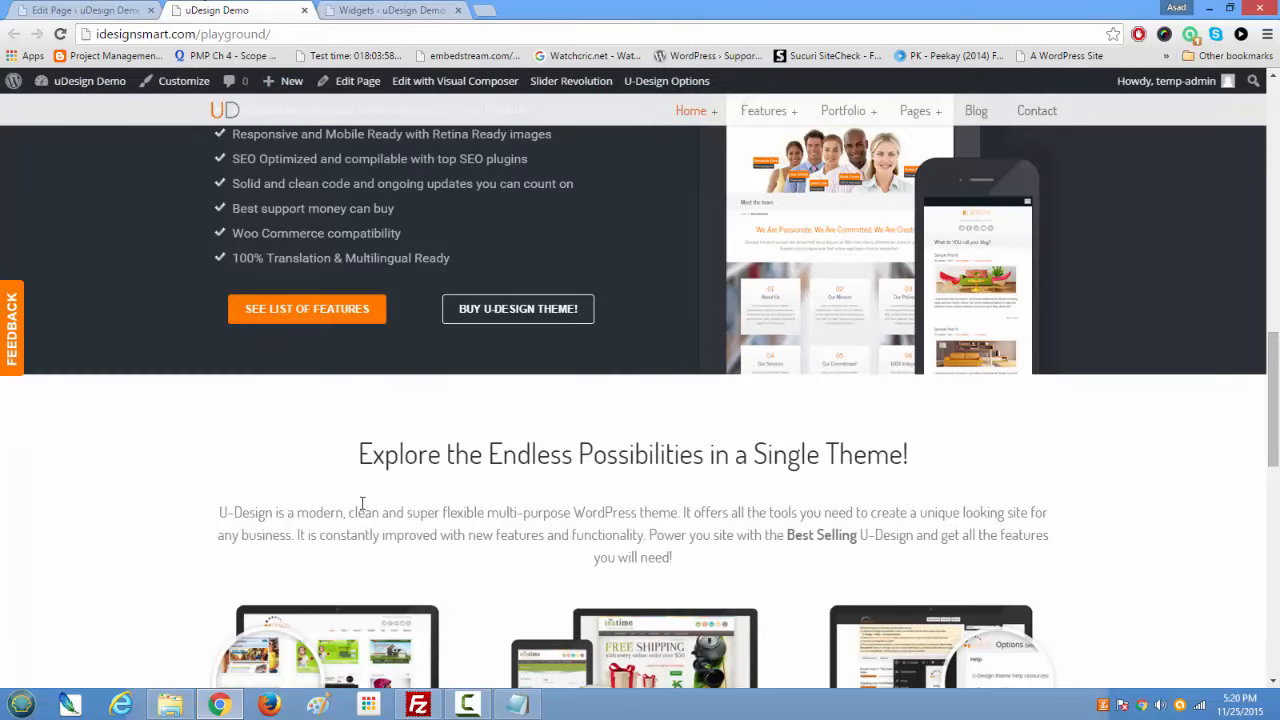
scroll(363, 504, "up", 6)
scroll(368, 482, "up", 3)
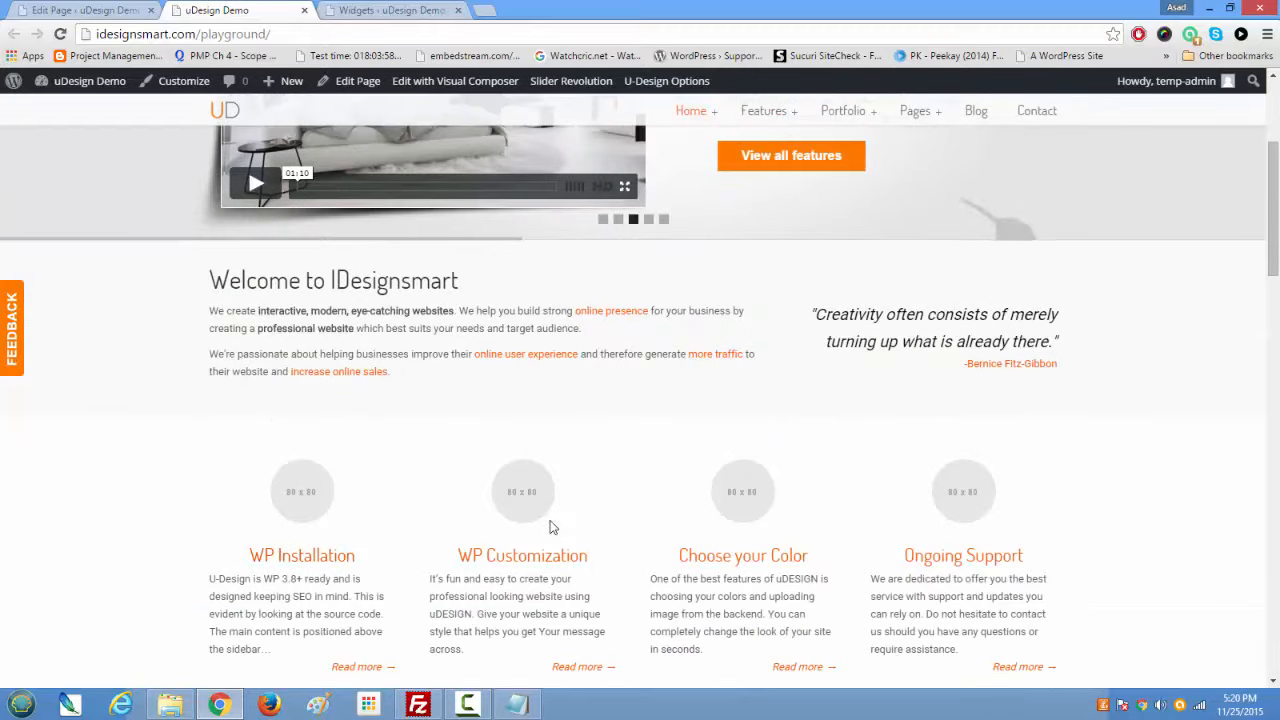
left_click_drag(108, 445, 1076, 575)
left_click(1078, 643)
left_click_drag(1078, 643, 1074, 675)
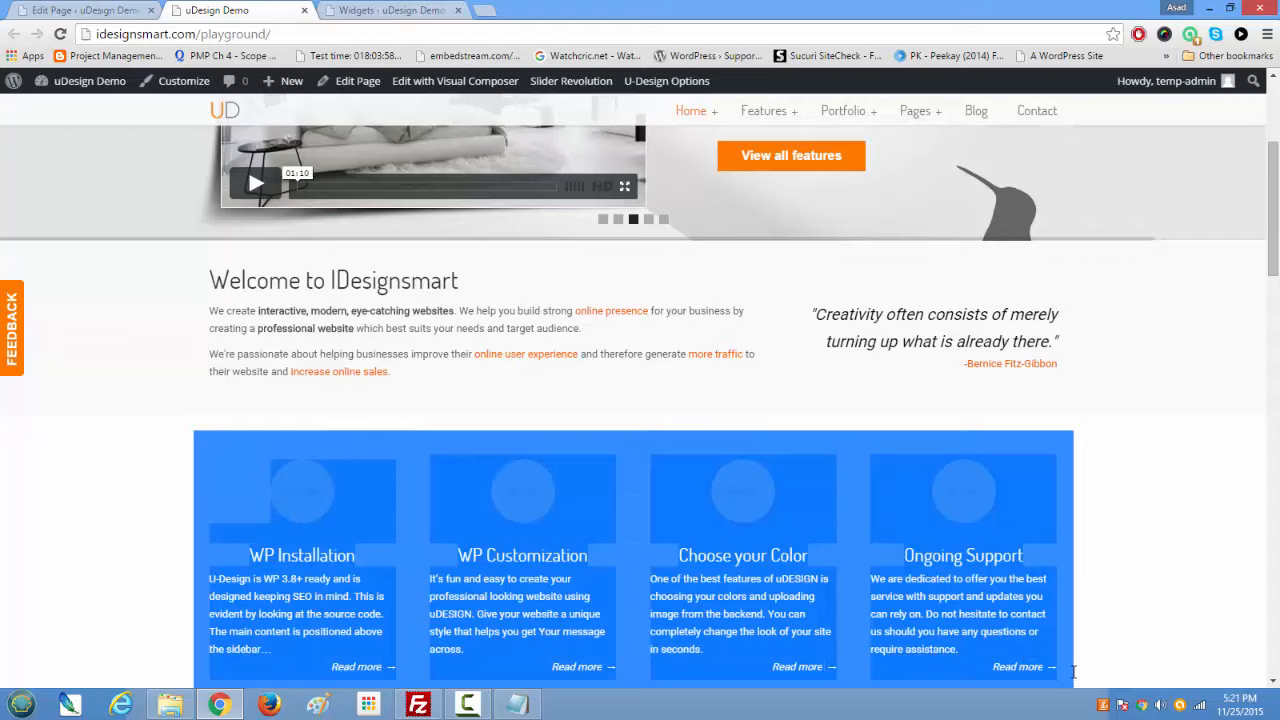
Step: Examine the "Need a solid theme you can count on?" section below the four columns on the live home page
scroll(1074, 678, "down", 1)
scroll(1074, 678, "down", 3)
left_click(228, 511)
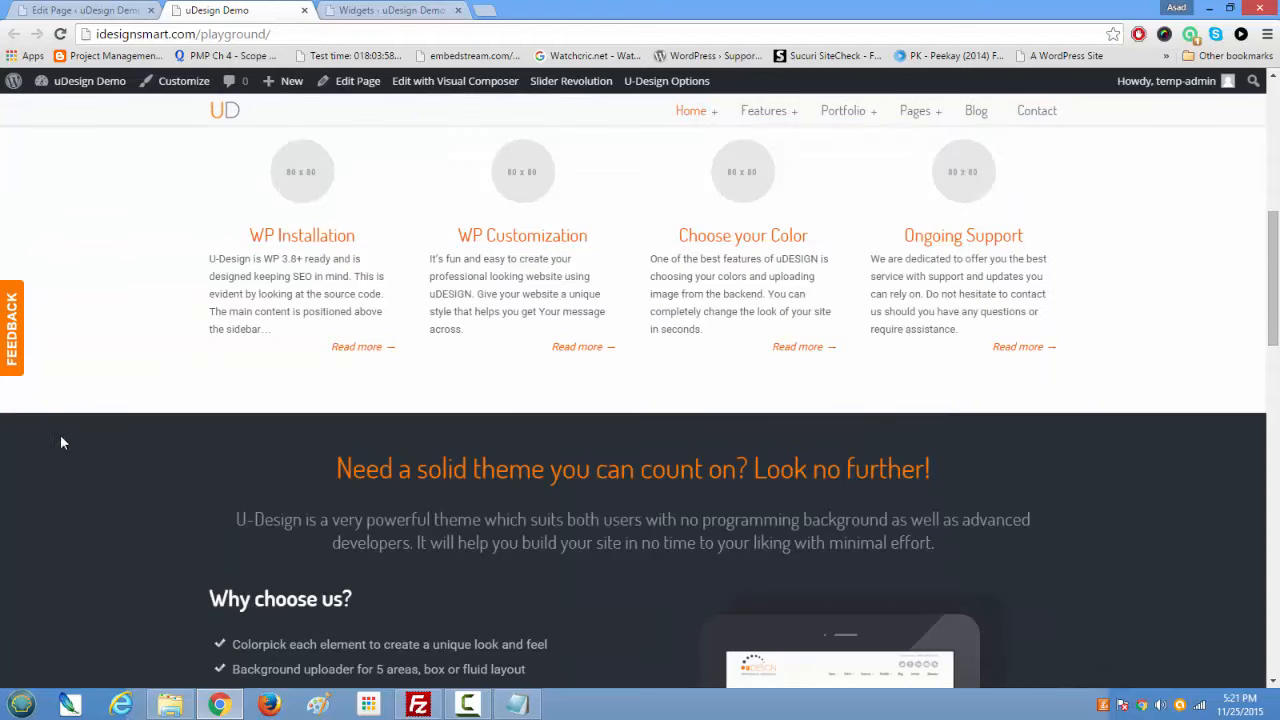
scroll(262, 514, "down", 3)
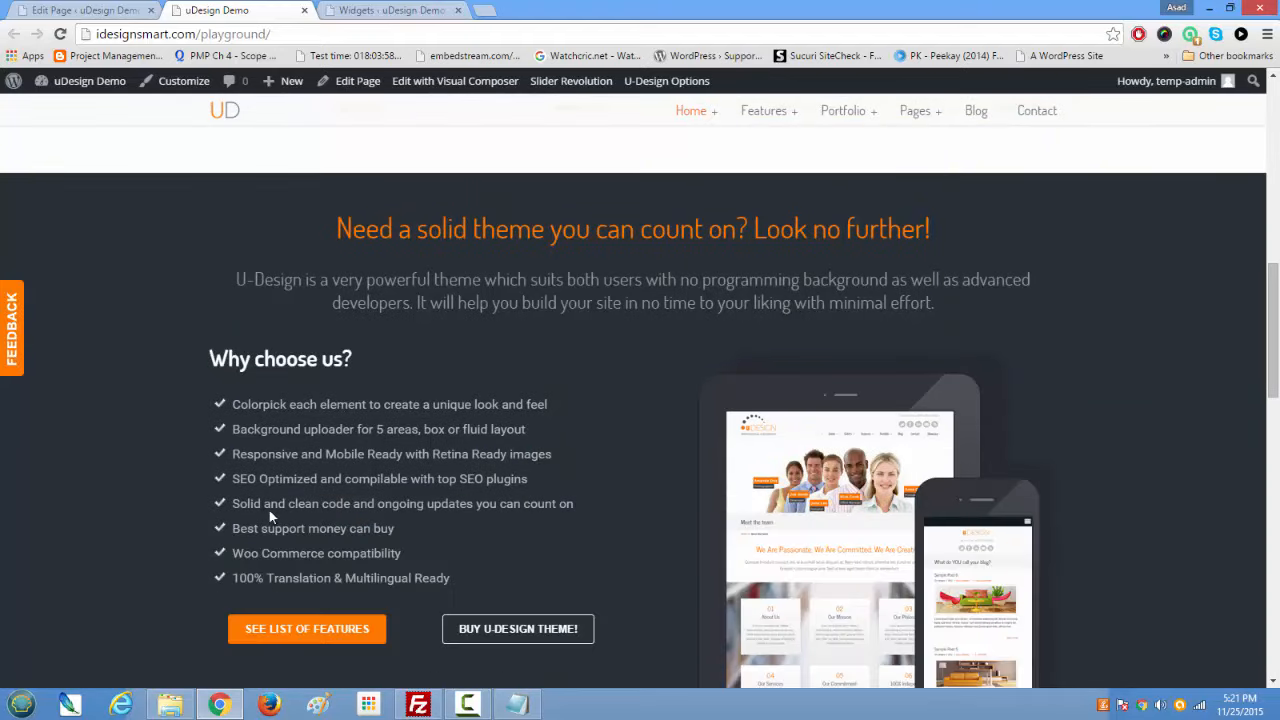
Step: Return to the page editor and examine the opening content_block shortcode after [clear], including its bg_image and max_bg_width attributes
left_click(126, 10)
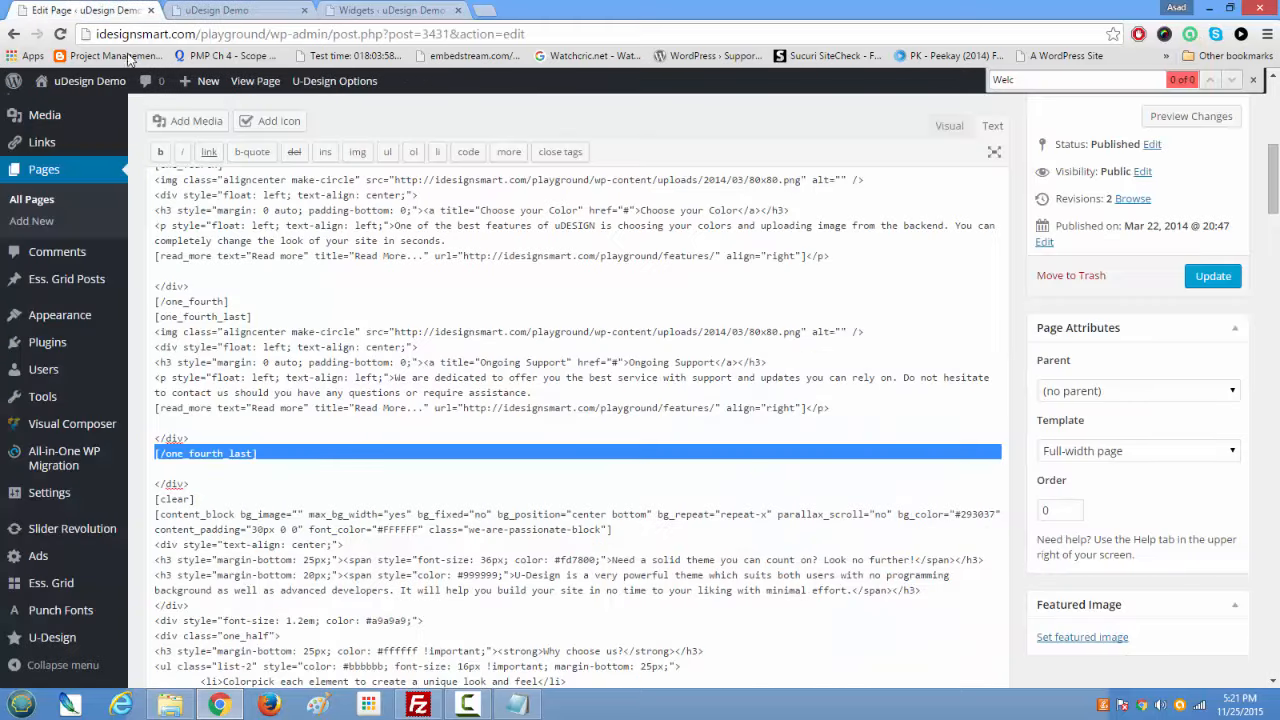
left_click(273, 458)
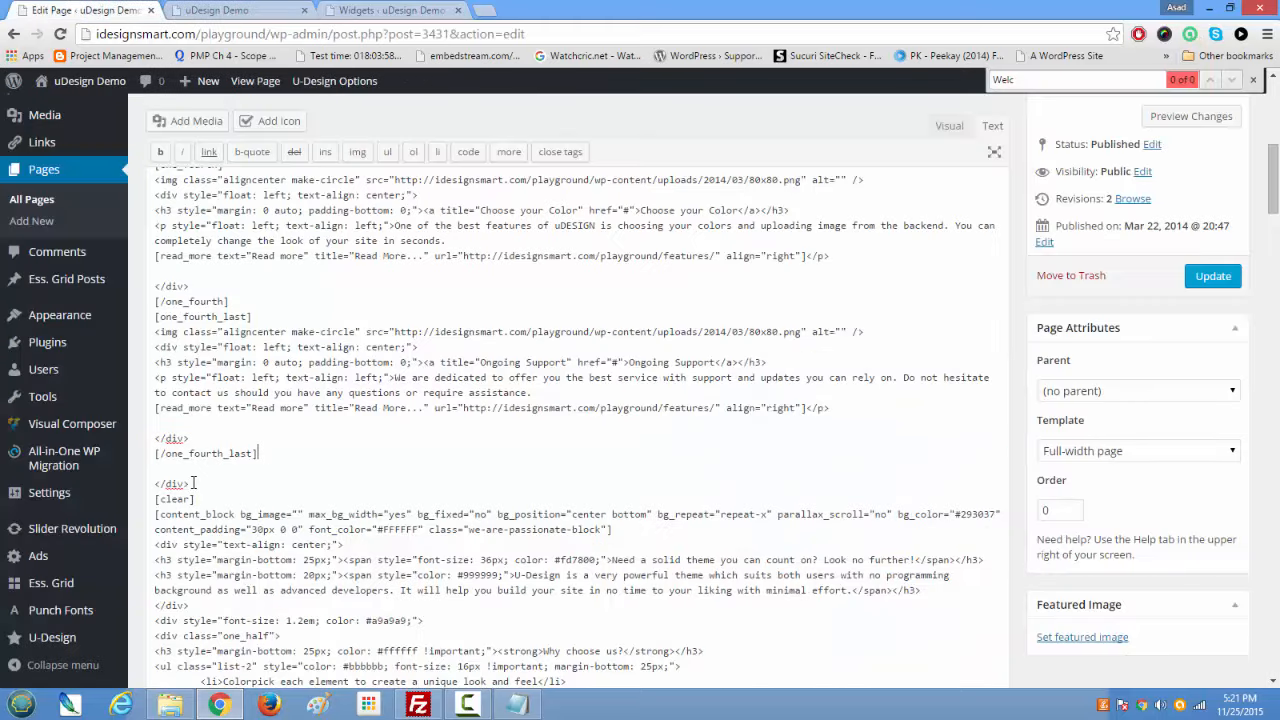
left_click_drag(195, 499, 280, 620)
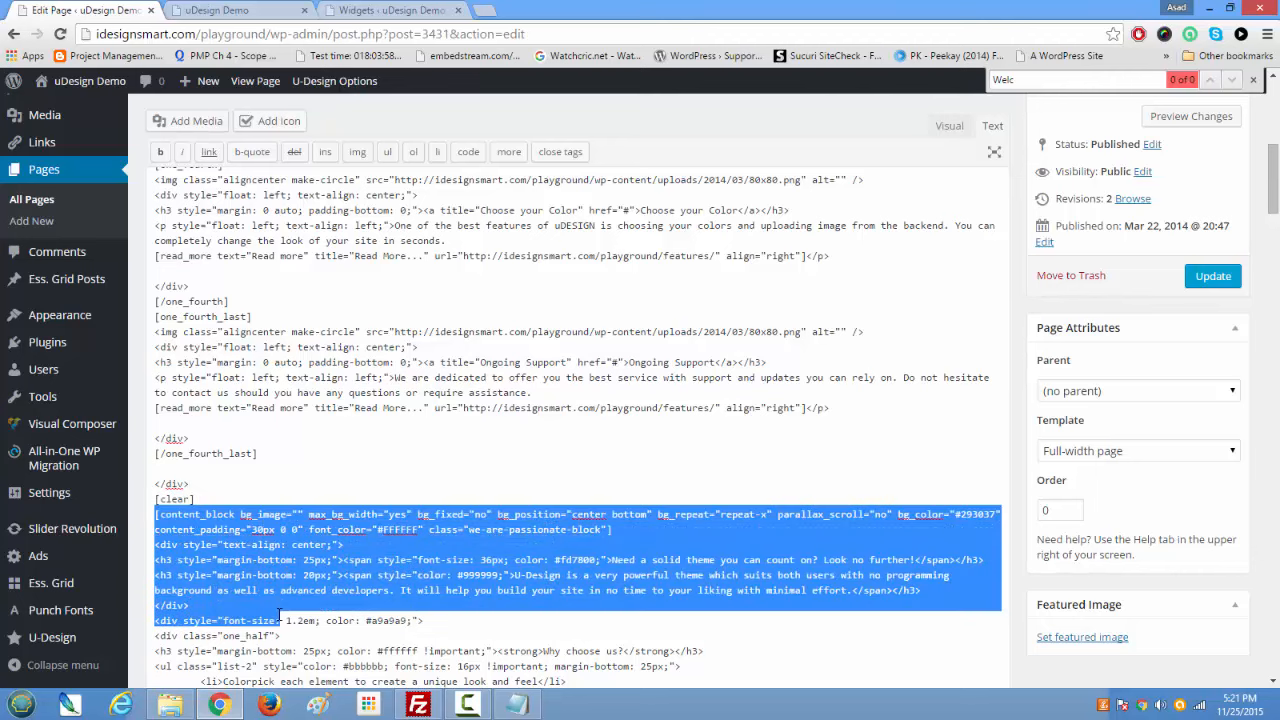
left_click(248, 530)
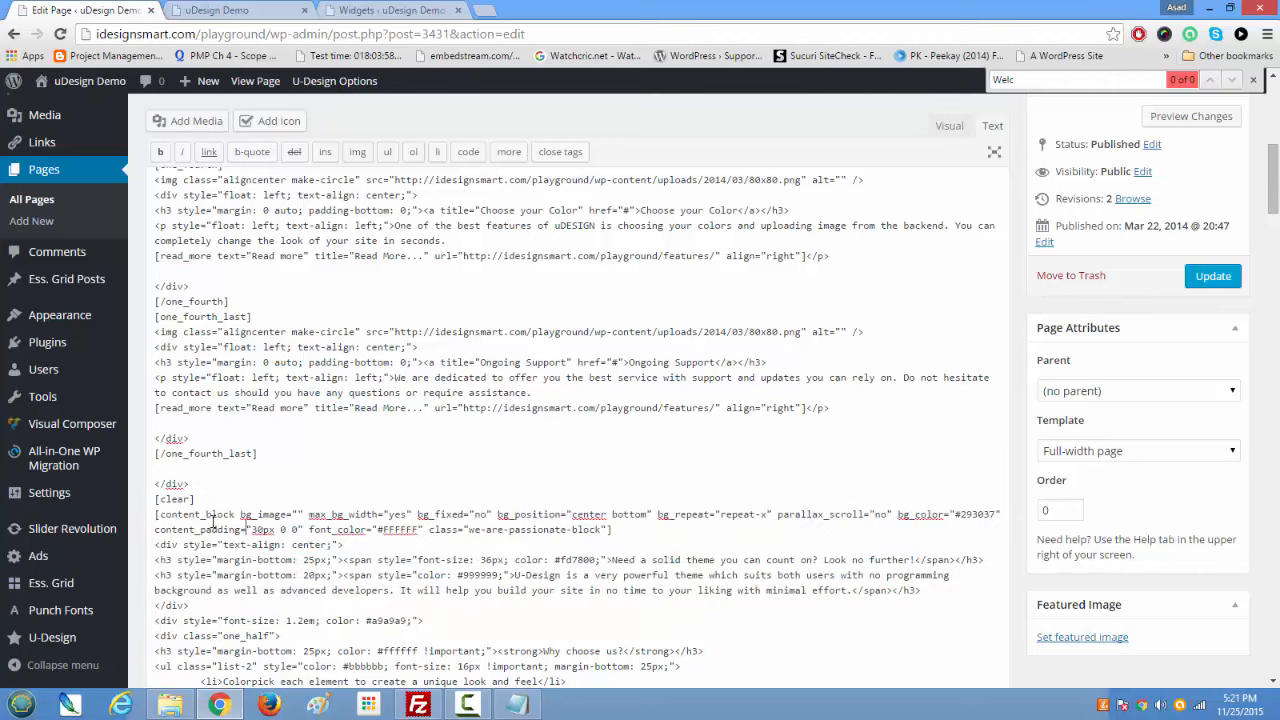
left_click_drag(152, 514, 634, 528)
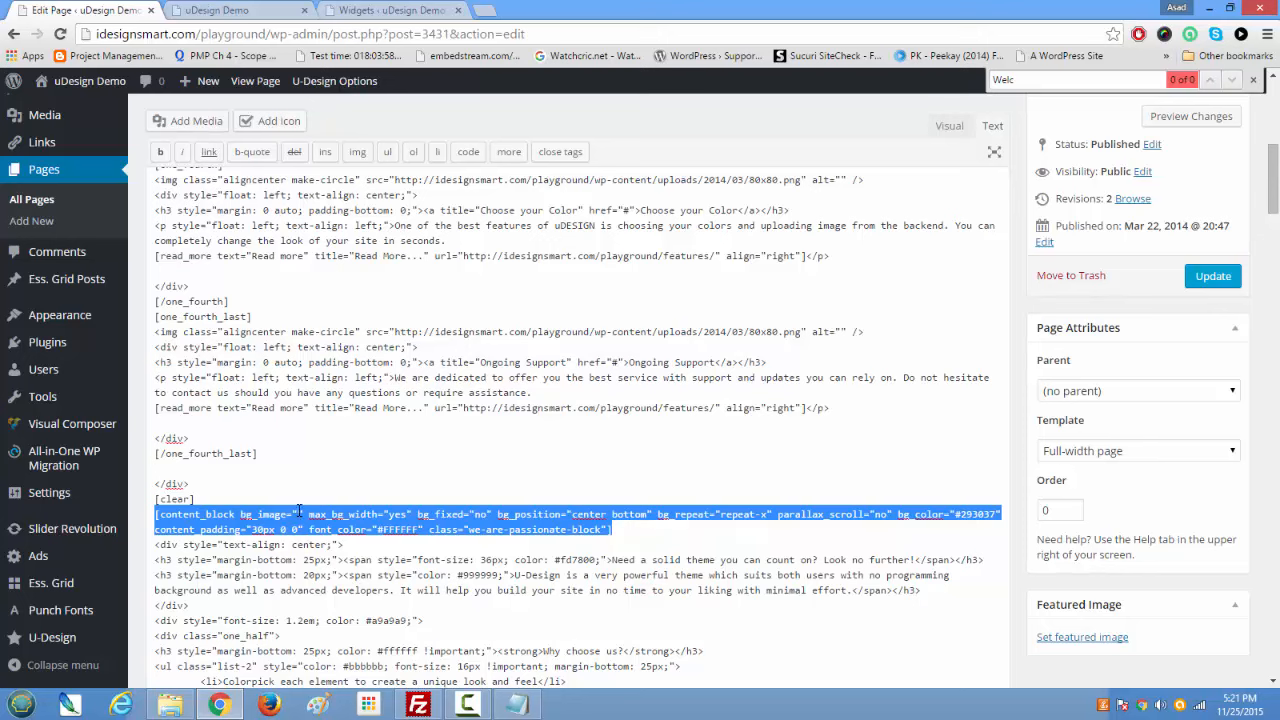
left_click(312, 556)
left_click_drag(240, 514, 374, 514)
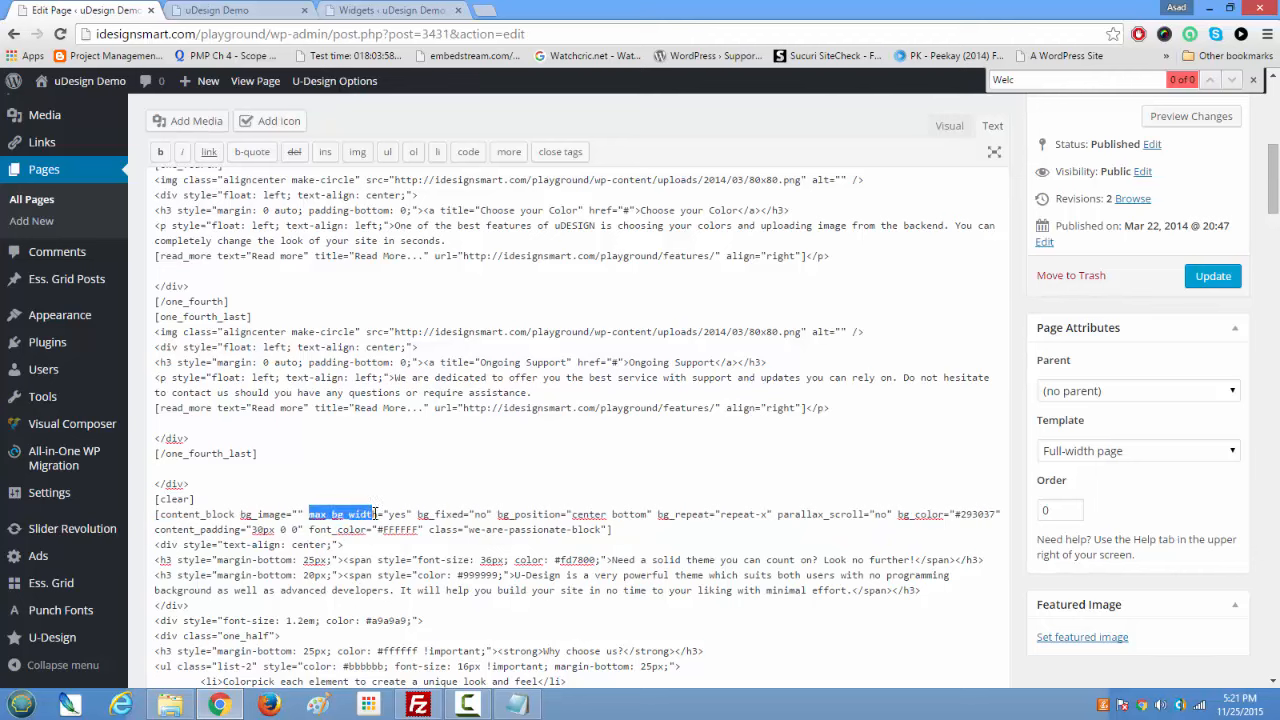
Step: Compare the live dark section with its content_block shortcode and examine the parallax_scroll attribute
left_click(229, 10)
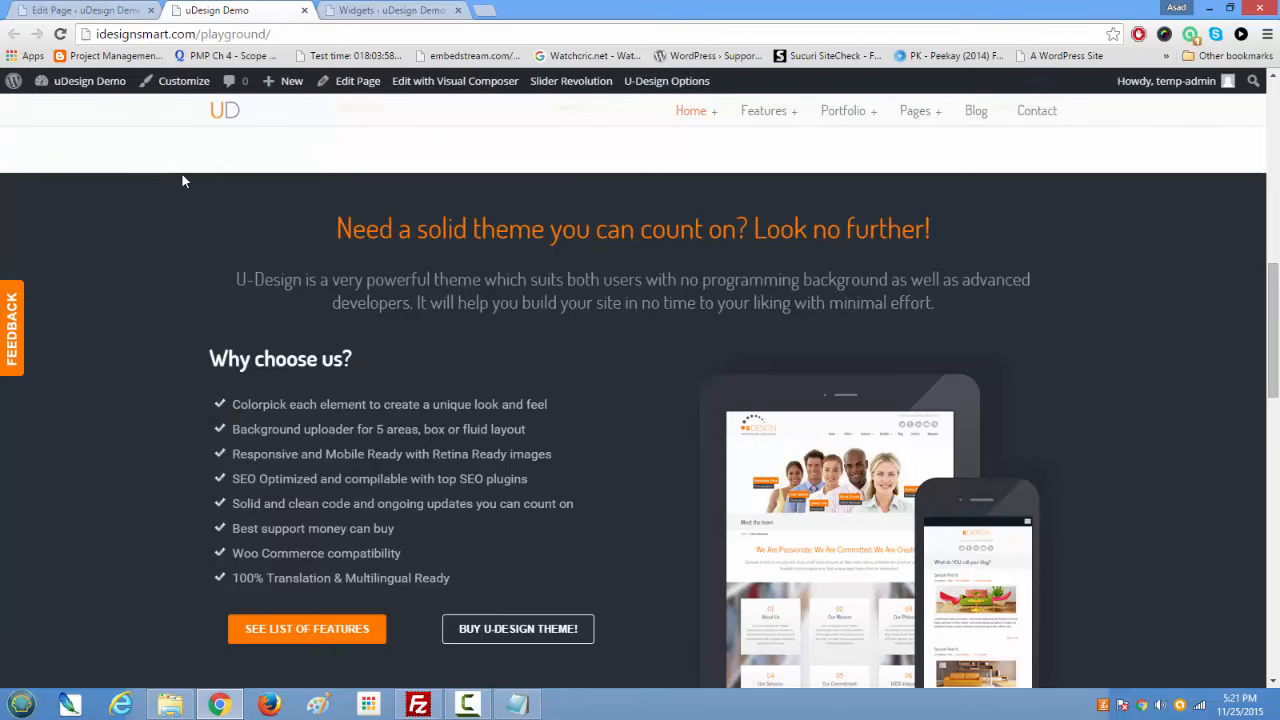
left_click(100, 10)
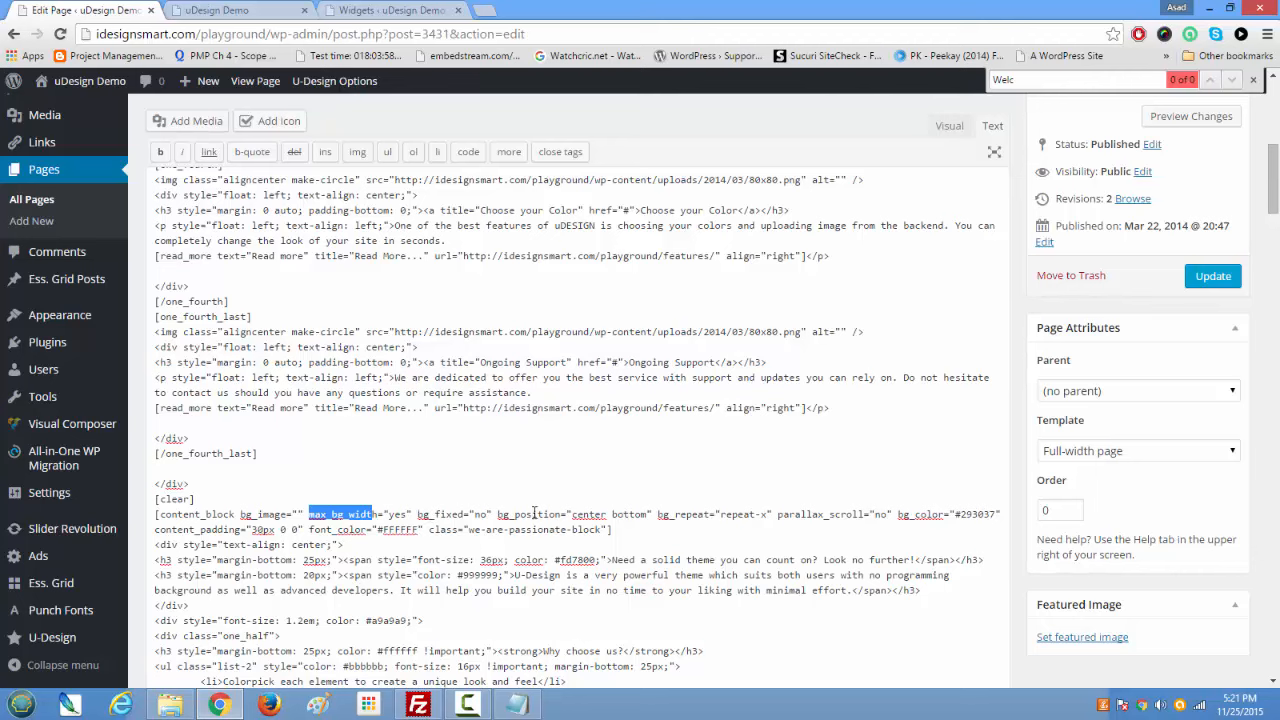
left_click_drag(778, 514, 865, 513)
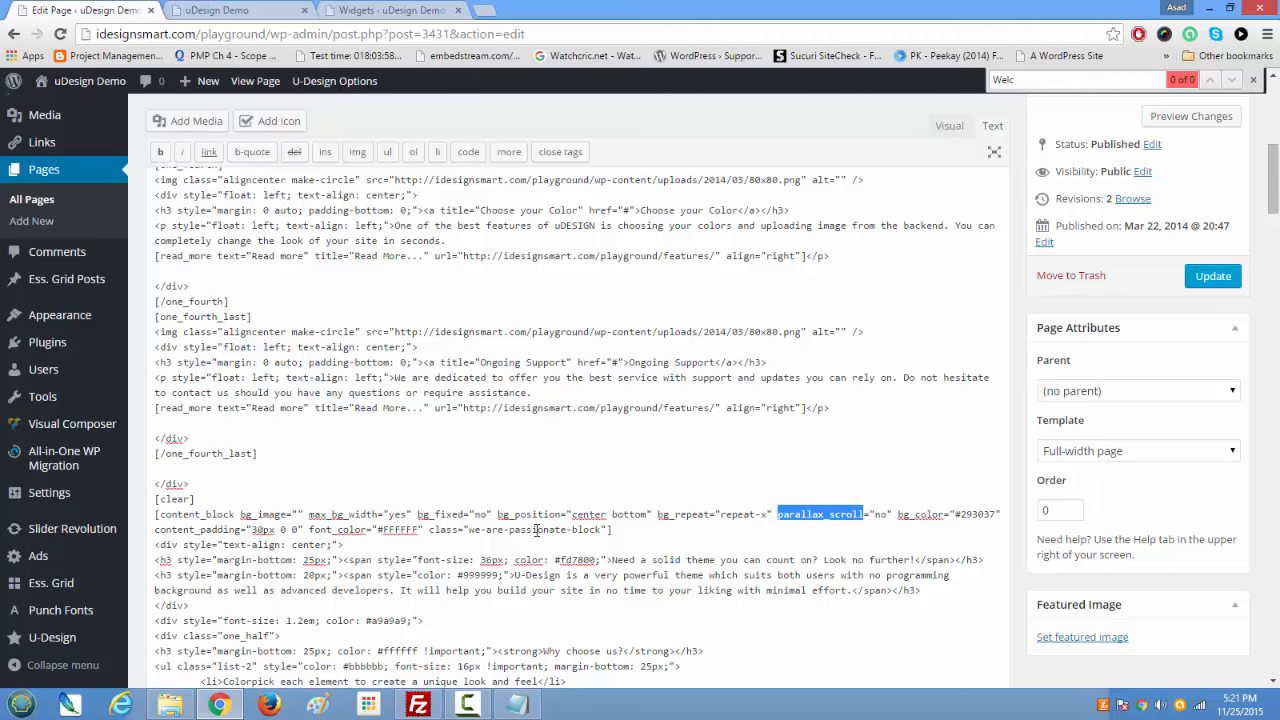
left_click_drag(151, 517, 238, 512)
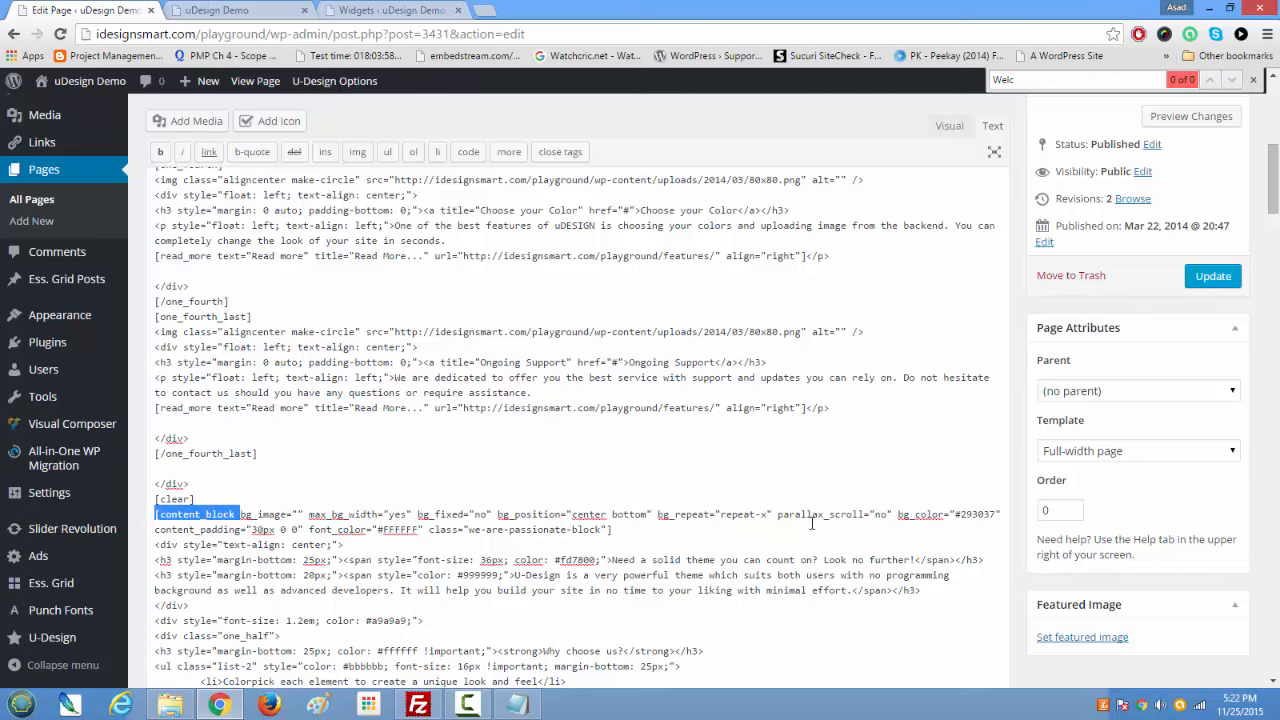
left_click(515, 561)
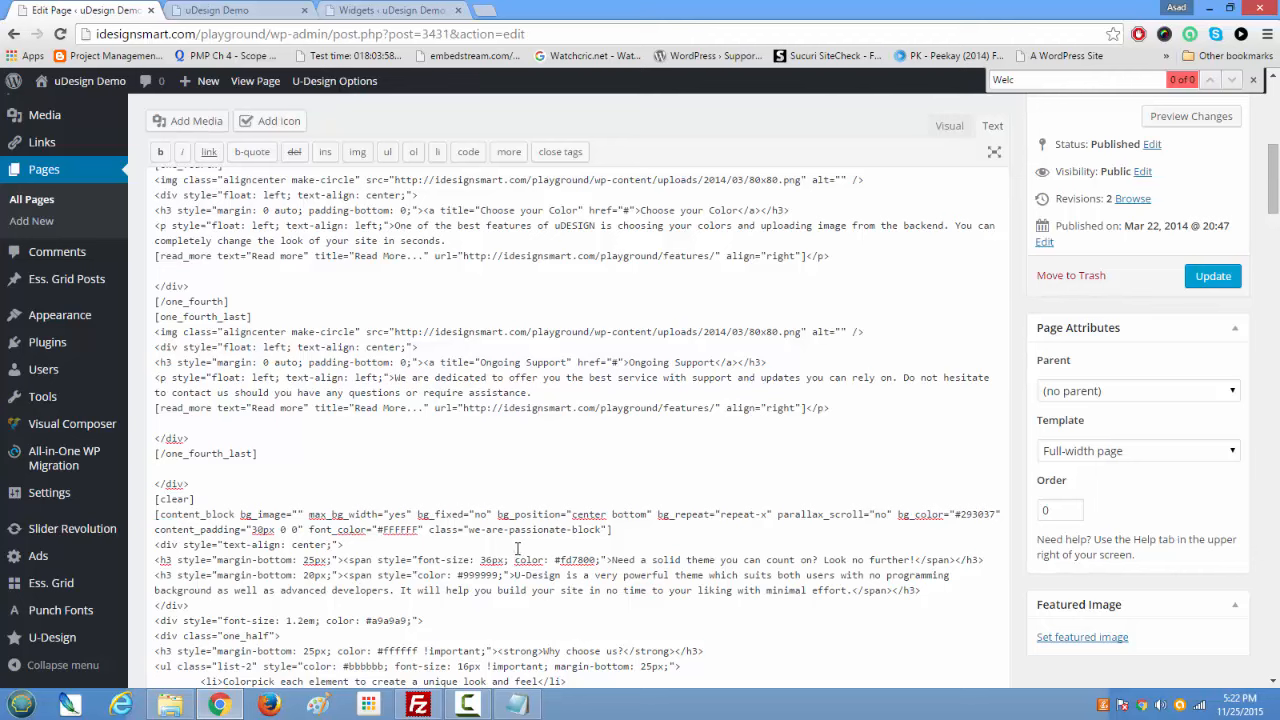
double_click(834, 514)
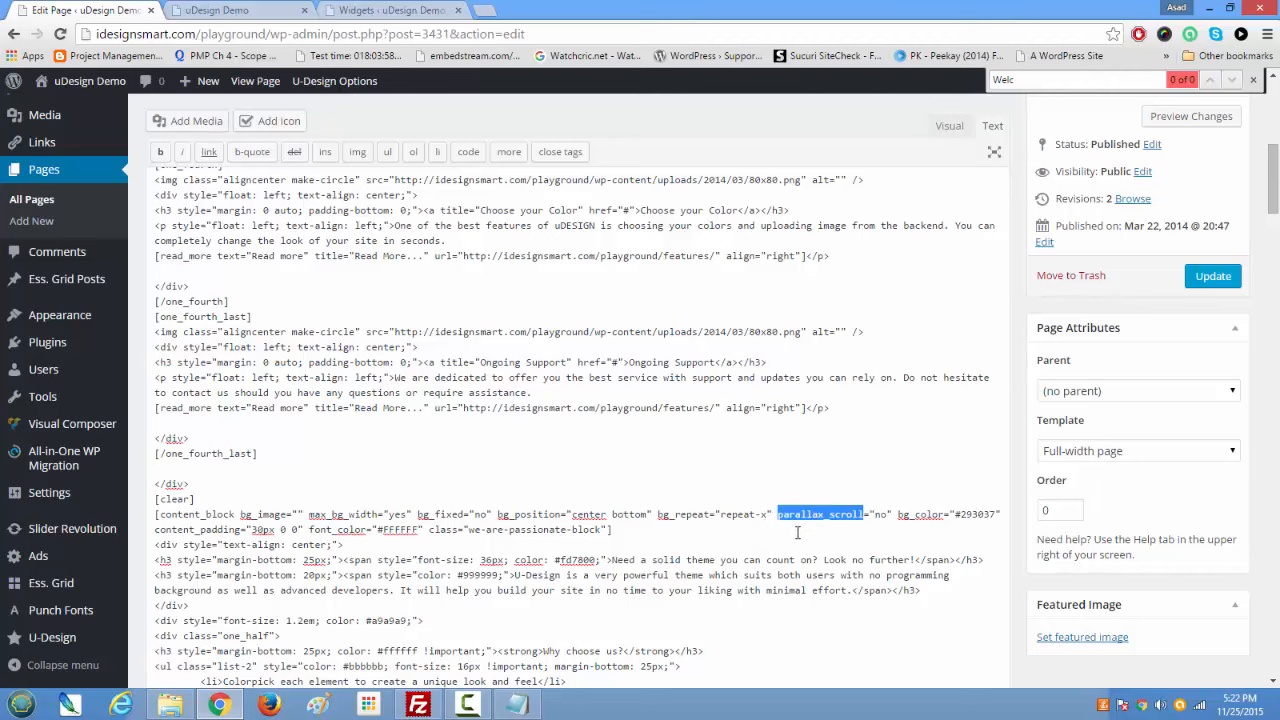
Step: Switch to the live home page and examine its sections from the slider and Welcome text down to the footer
left_click(197, 8)
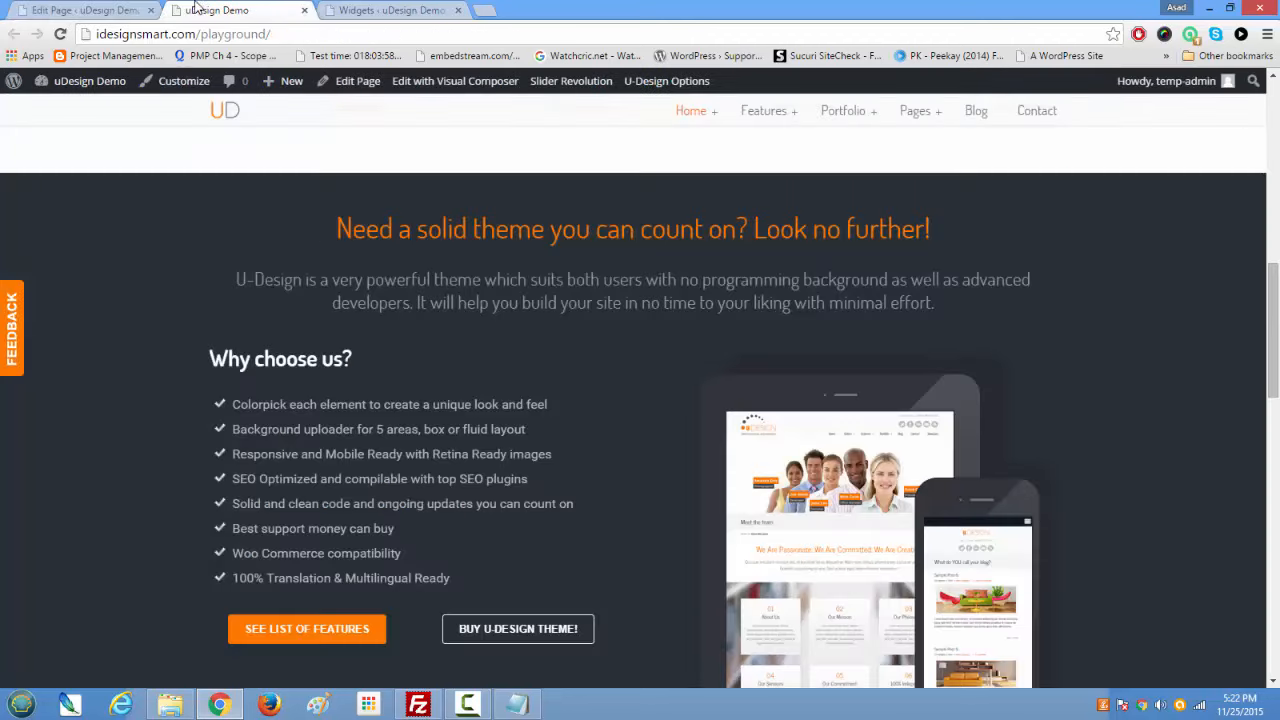
scroll(484, 461, "down", 15)
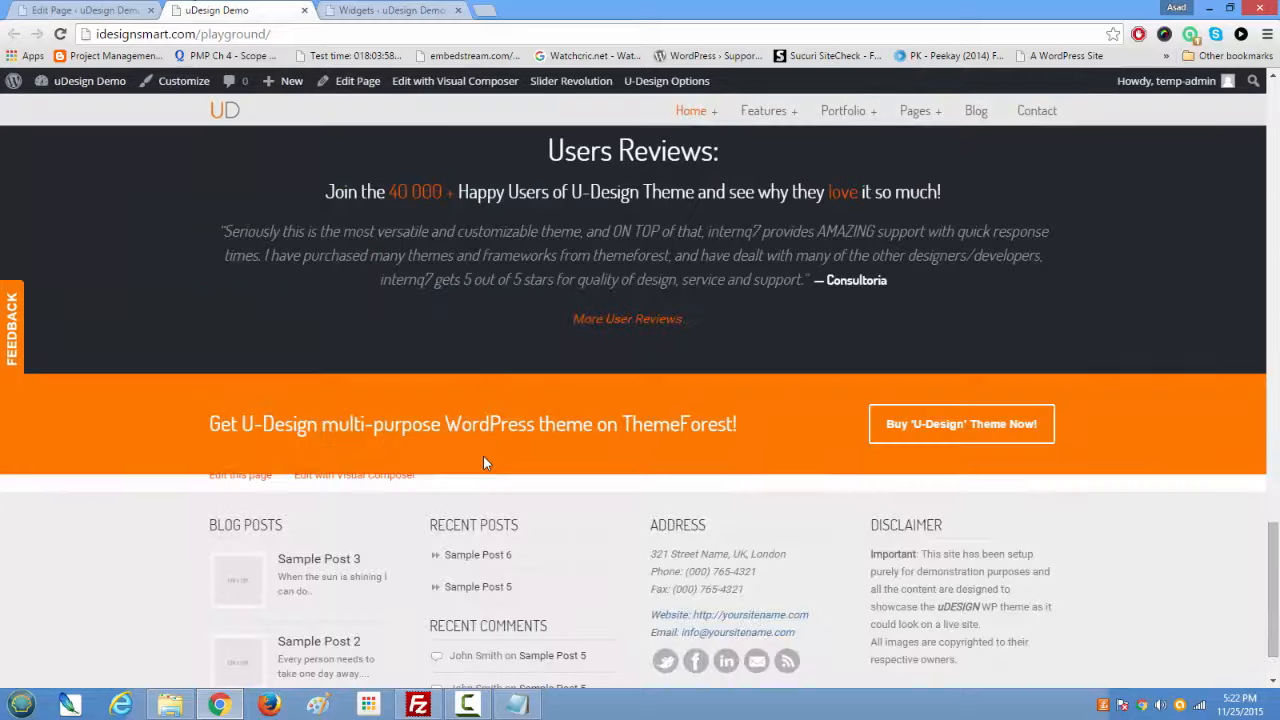
scroll(483, 462, "up", 5)
scroll(483, 462, "down", 4)
scroll(483, 462, "up", 4)
scroll(483, 463, "up", 10)
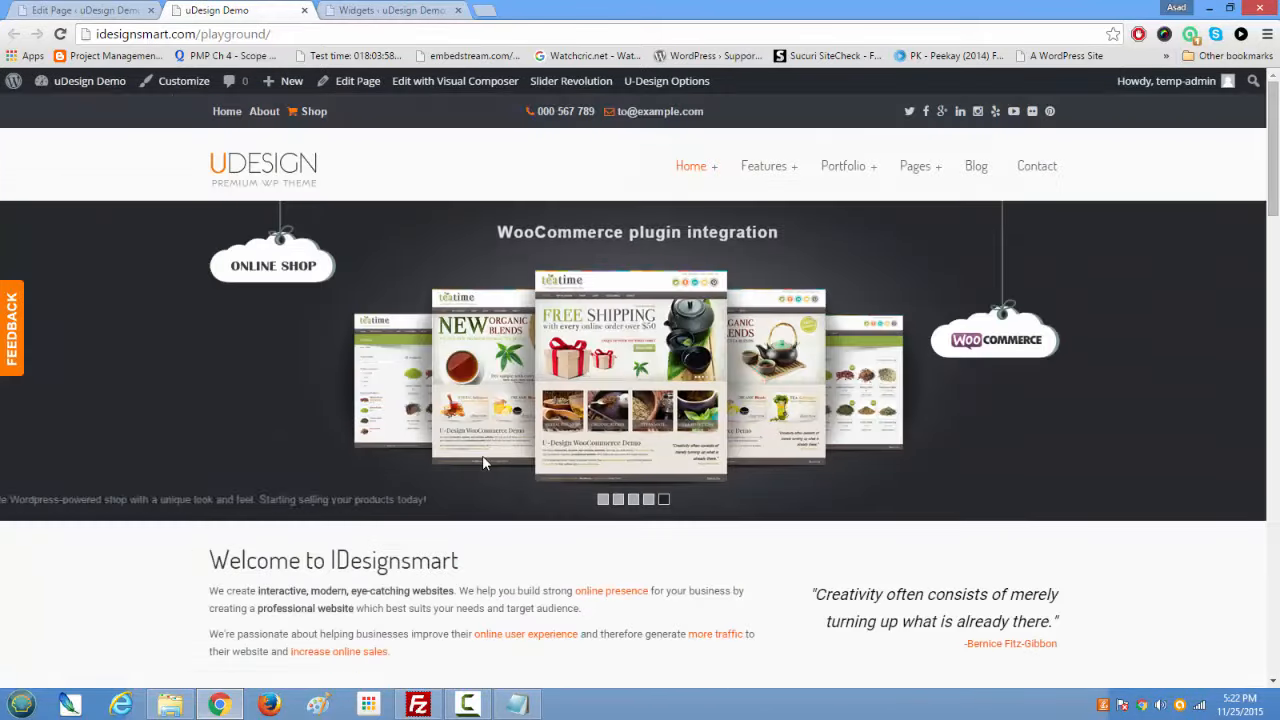
mouse_move(677, 167)
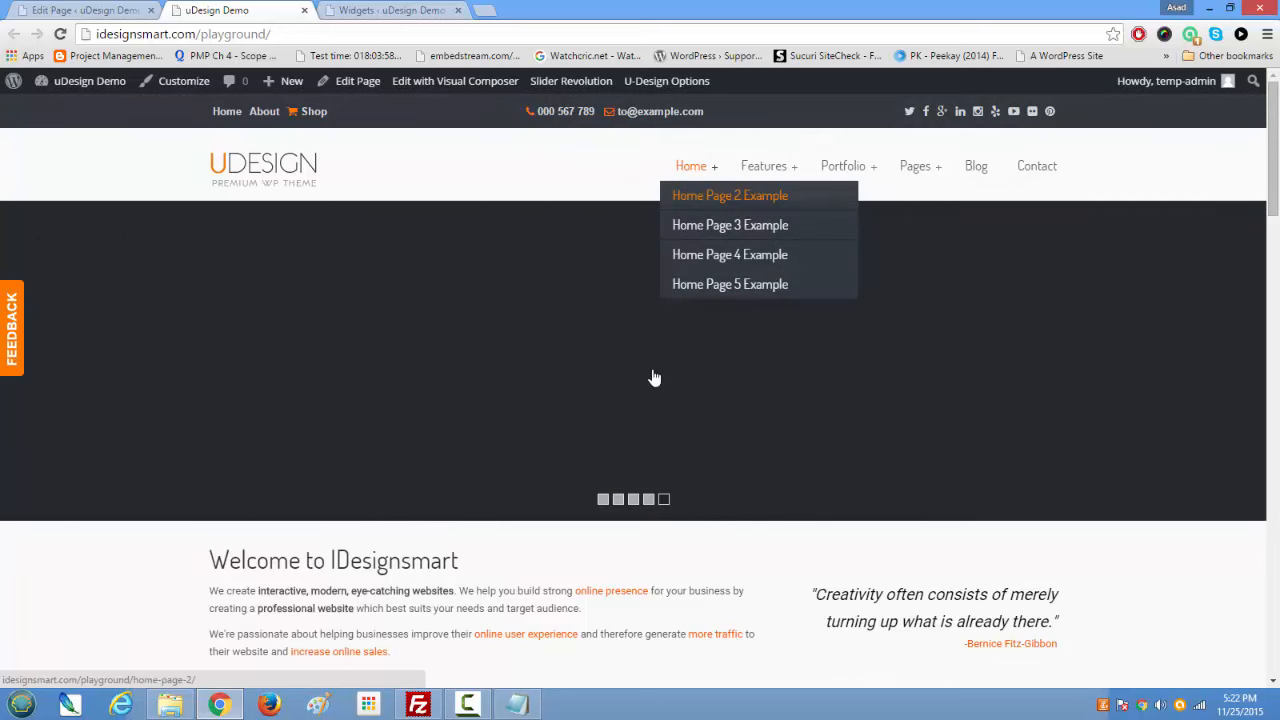
scroll(621, 518, "down", 4)
scroll(621, 518, "up", 4)
scroll(632, 390, "down", 10)
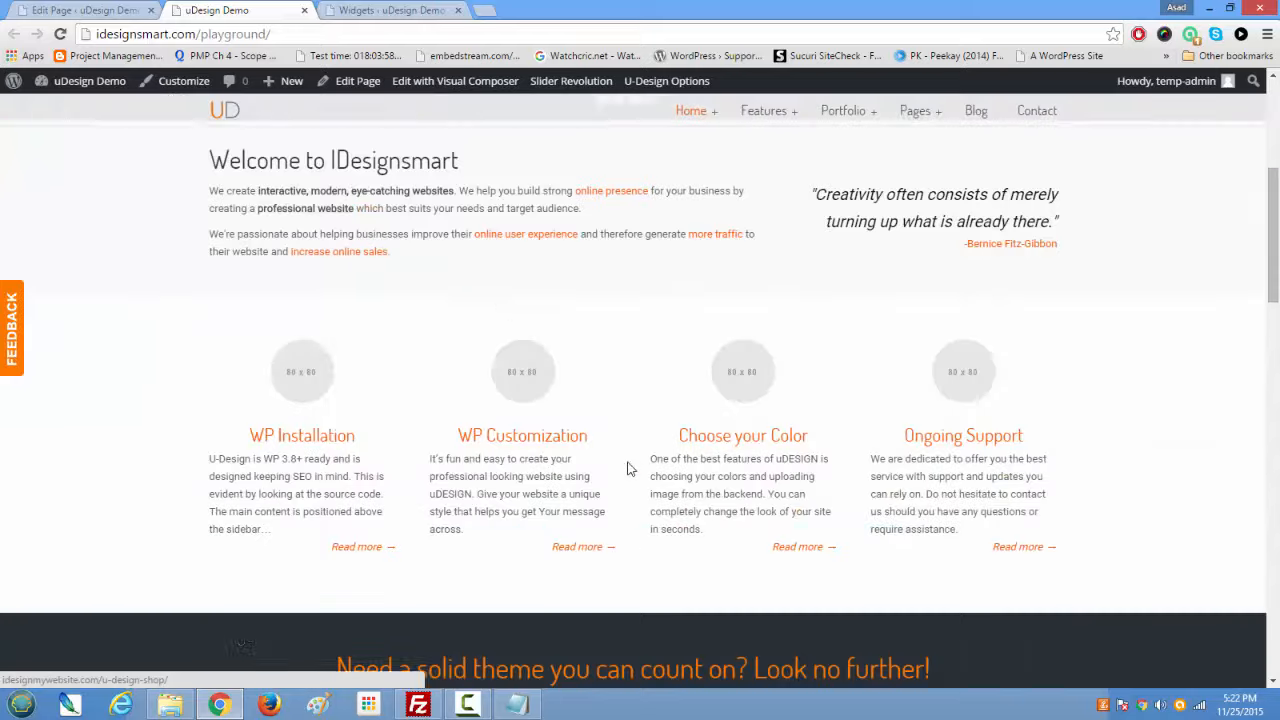
scroll(507, 515, "down", 5)
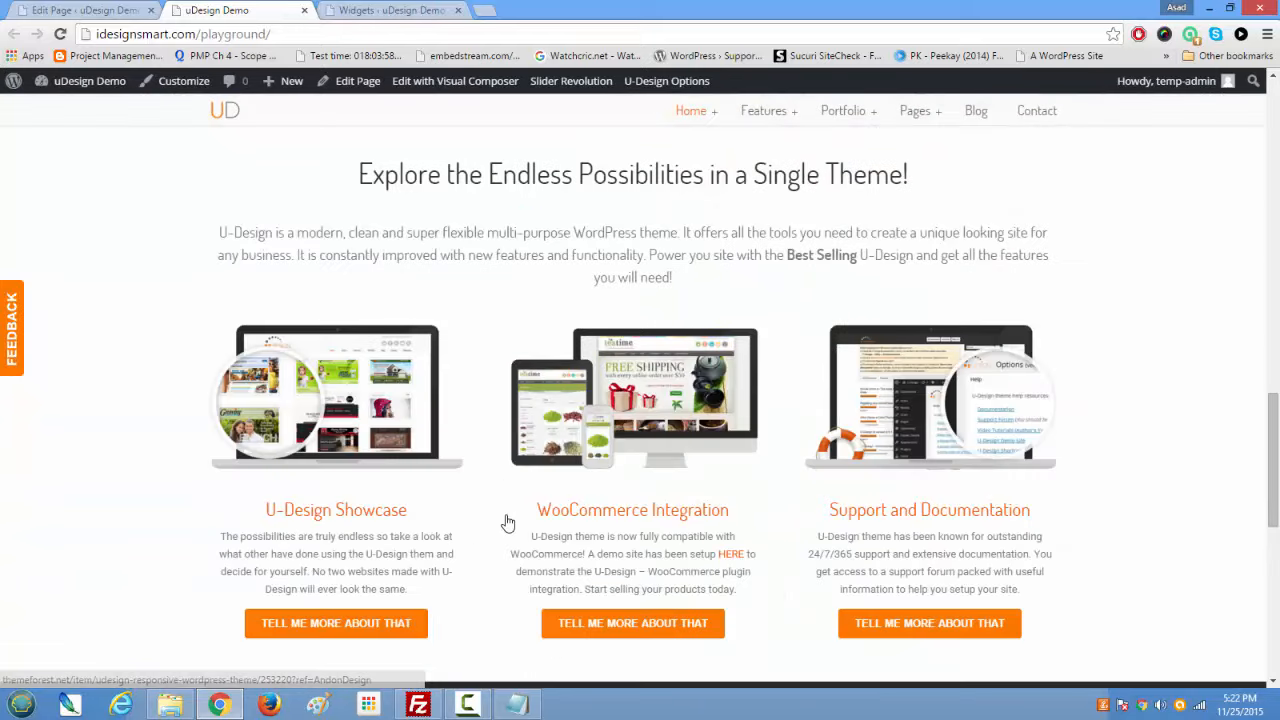
scroll(507, 515, "down", 7)
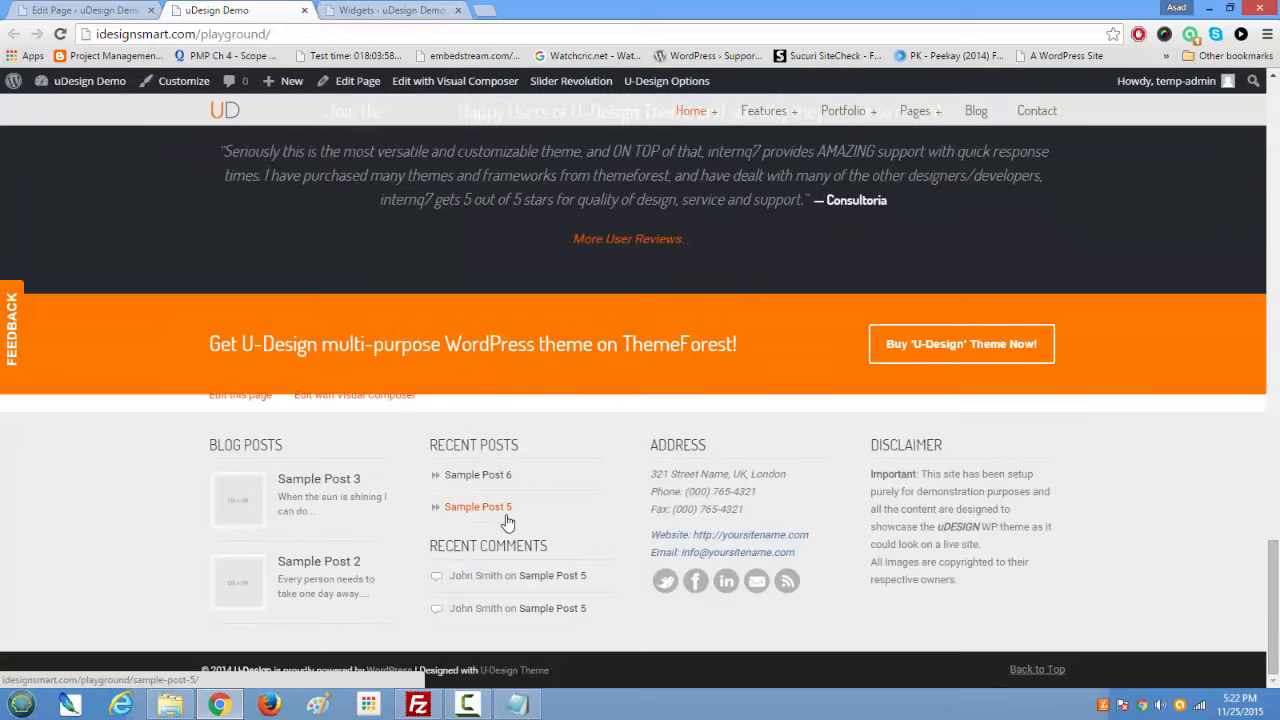
scroll(507, 518, "up", 12)
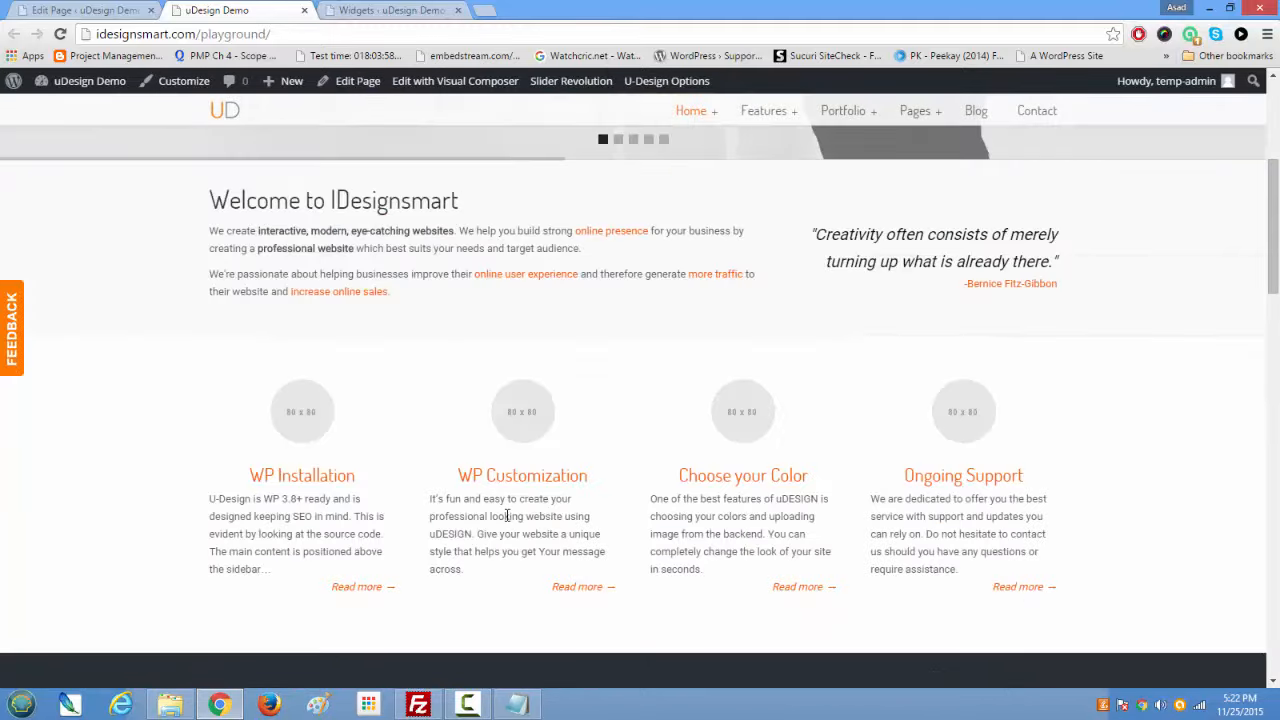
scroll(507, 516, "up", 3)
scroll(507, 518, "down", 10)
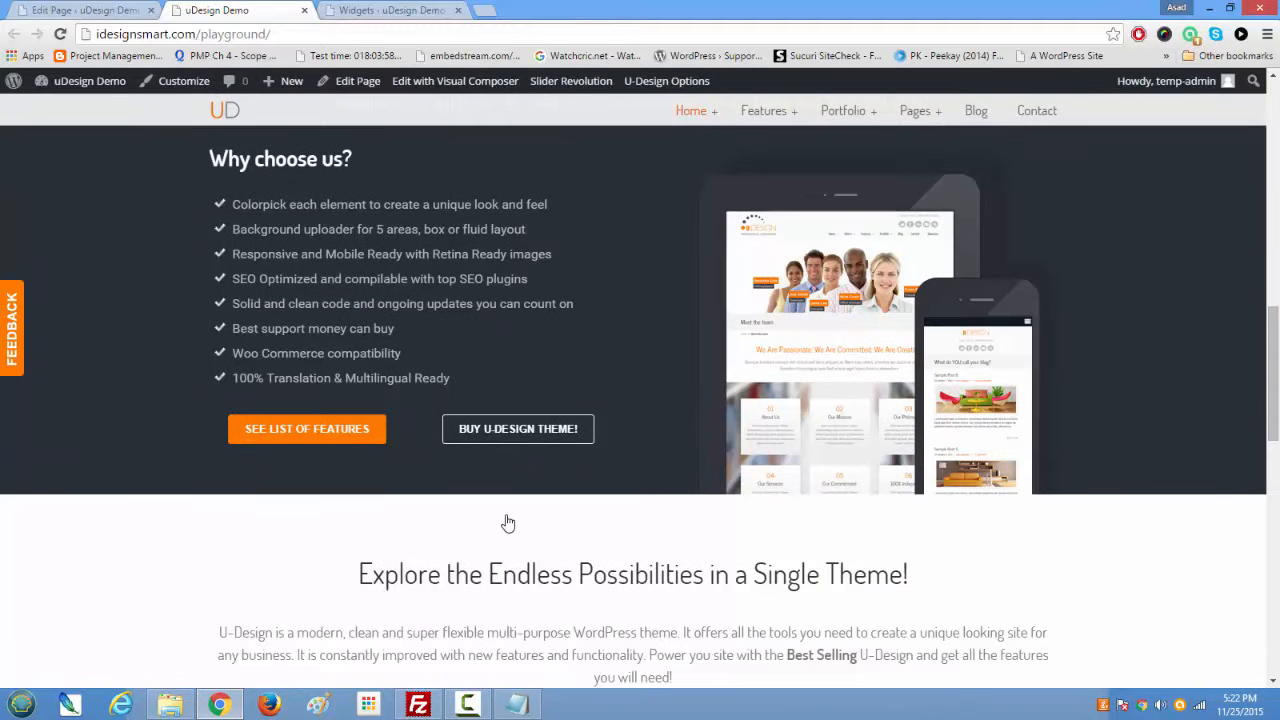
scroll(507, 523, "up", 2)
Step: Open the Home Page 2 Example and Home Page 3 Example on the live site and examine their sliders and content sections
mouse_move(695, 112)
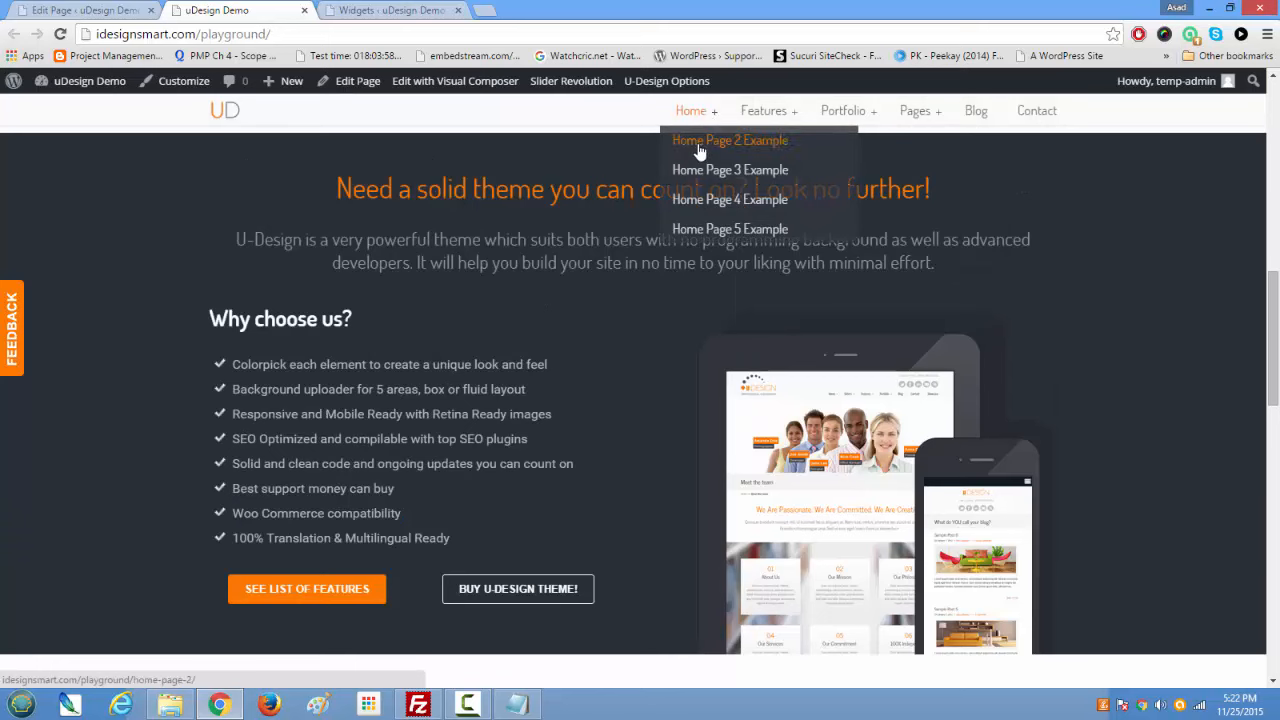
left_click(698, 150)
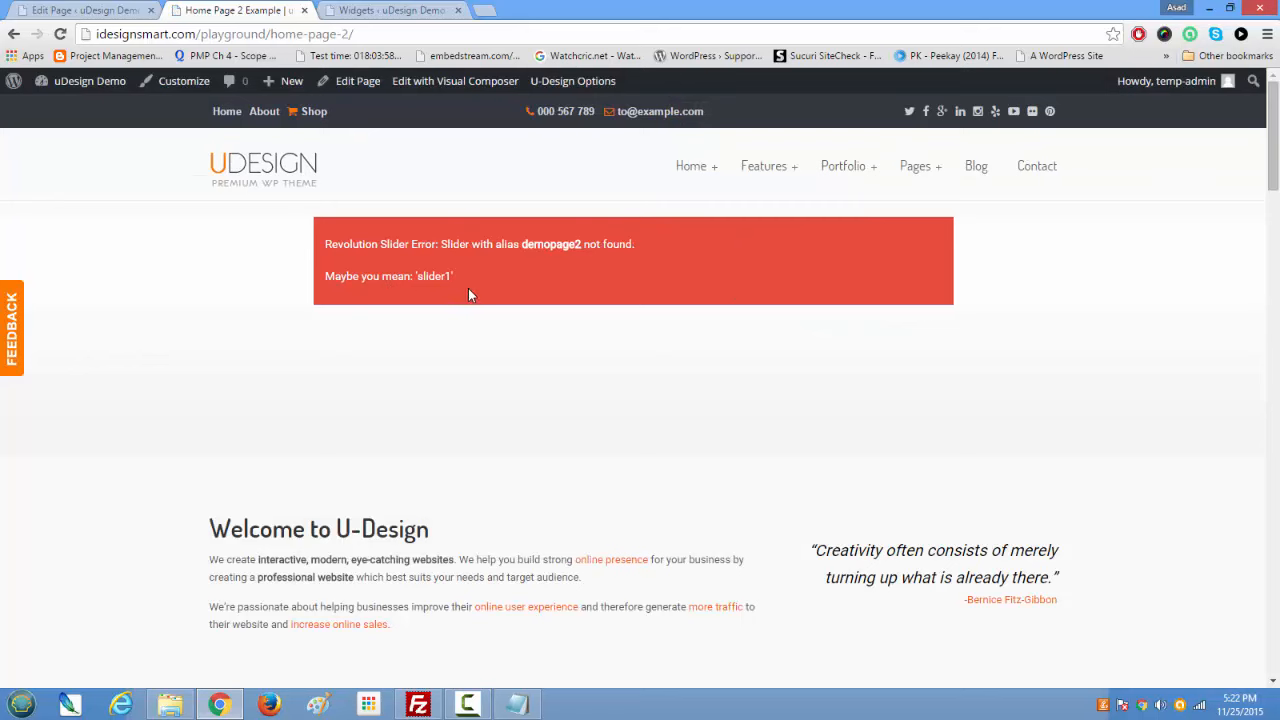
mouse_move(691, 166)
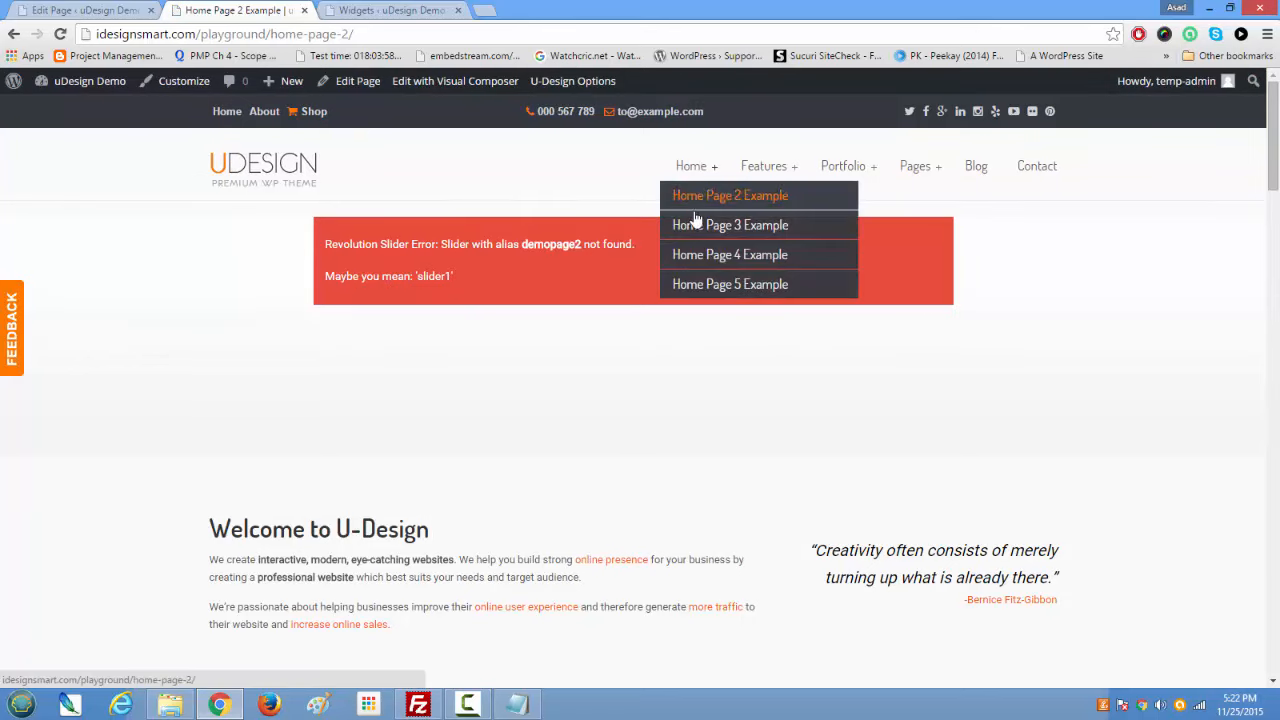
left_click(697, 225)
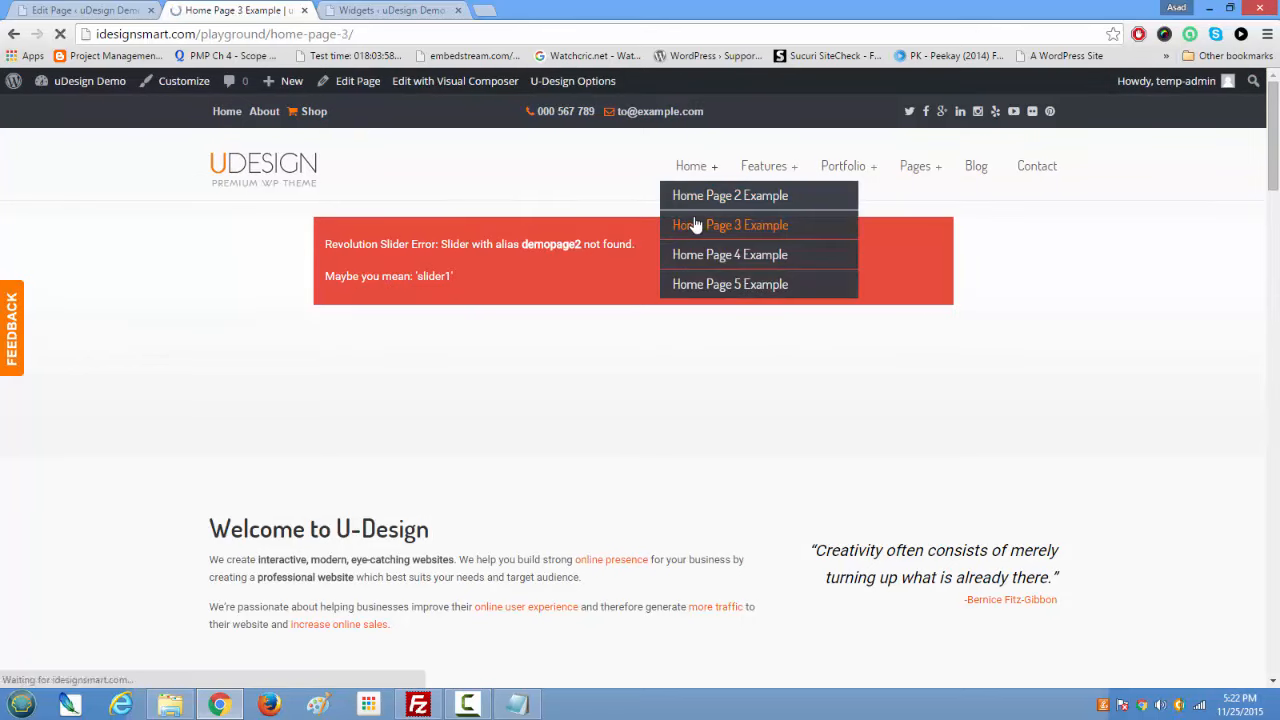
scroll(622, 416, "down", 8)
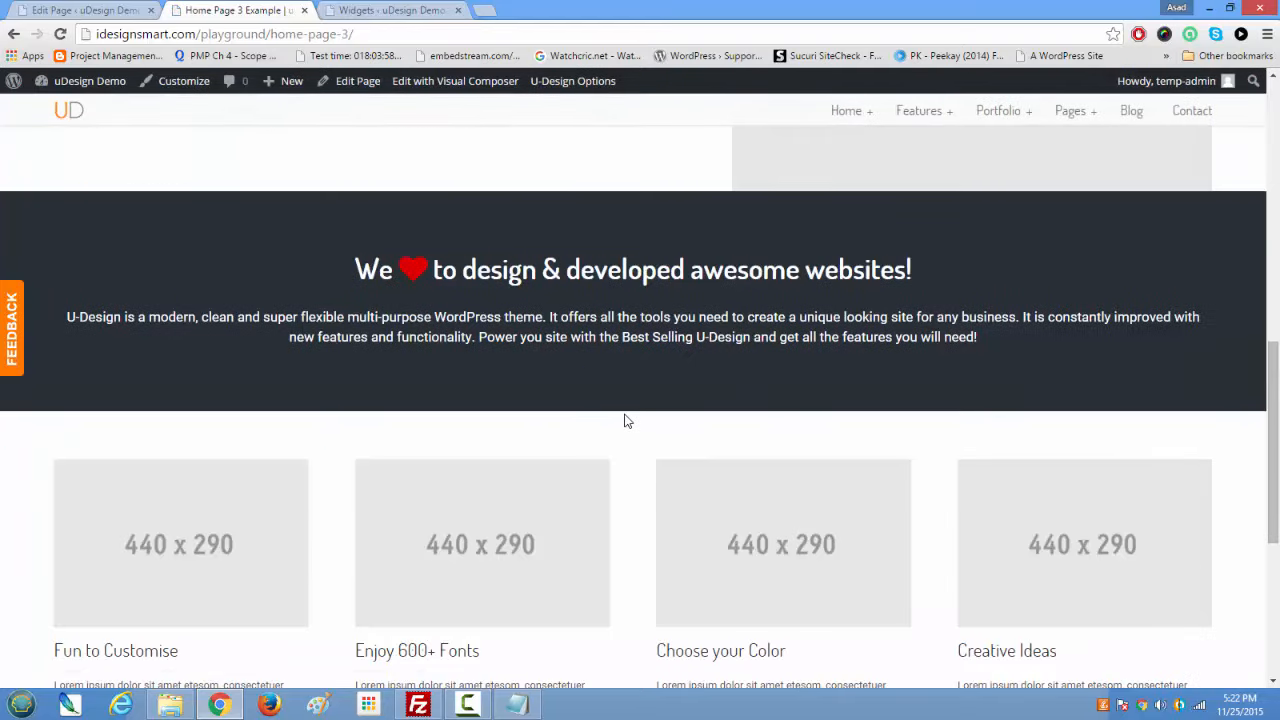
scroll(624, 421, "down", 4)
scroll(626, 420, "up", 12)
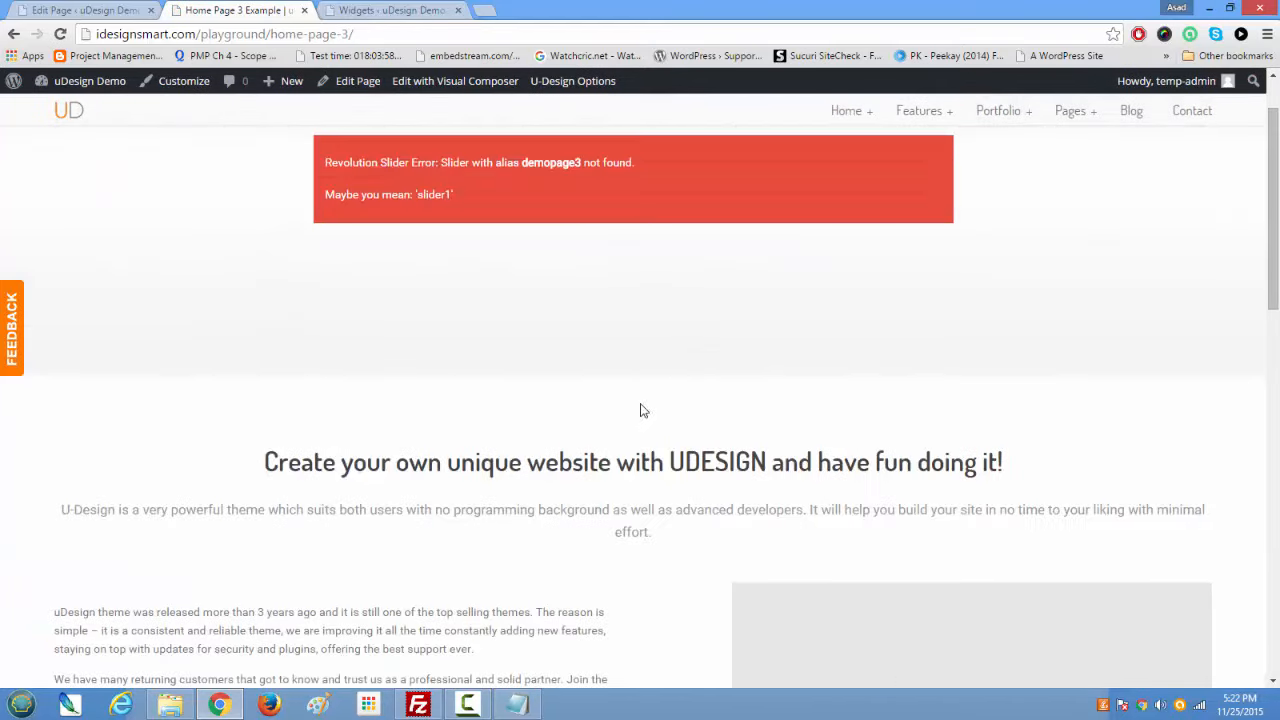
Step: Open the Home Page 4 Example and examine its full-width sections, including Enjoy the Process!, Simple Perfection! and Freedom to design
mouse_move(849, 112)
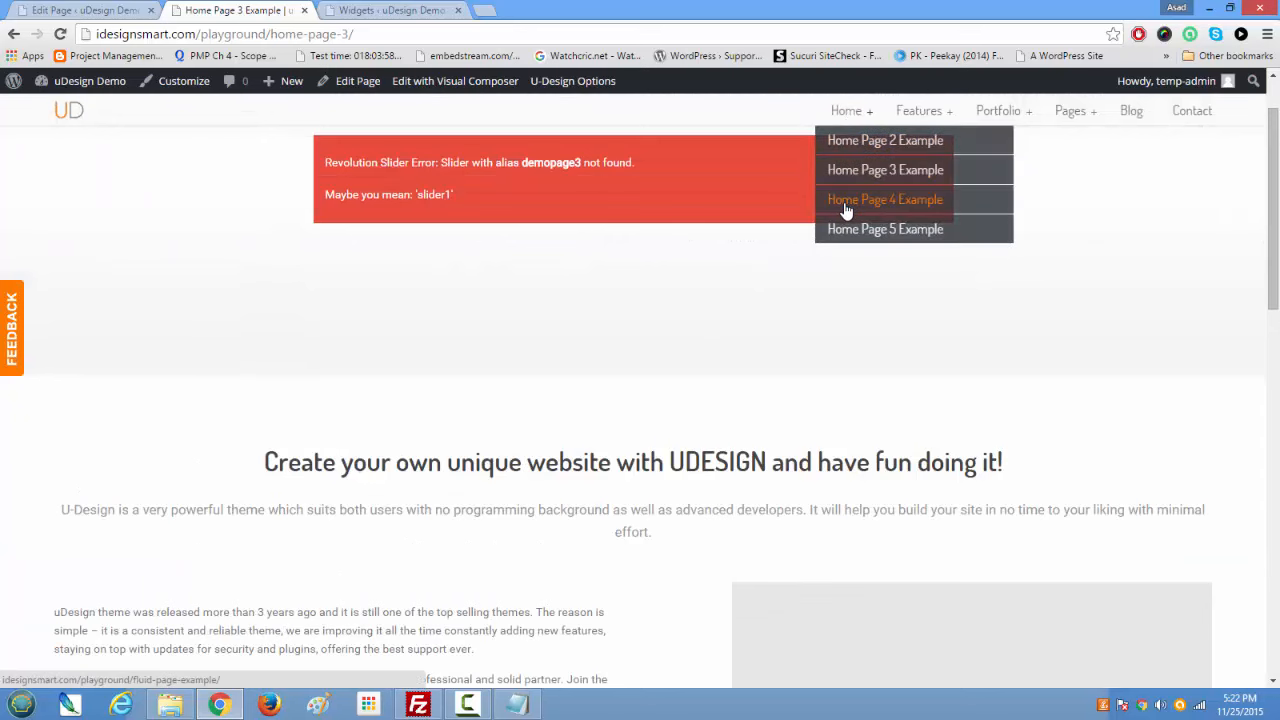
left_click(846, 203)
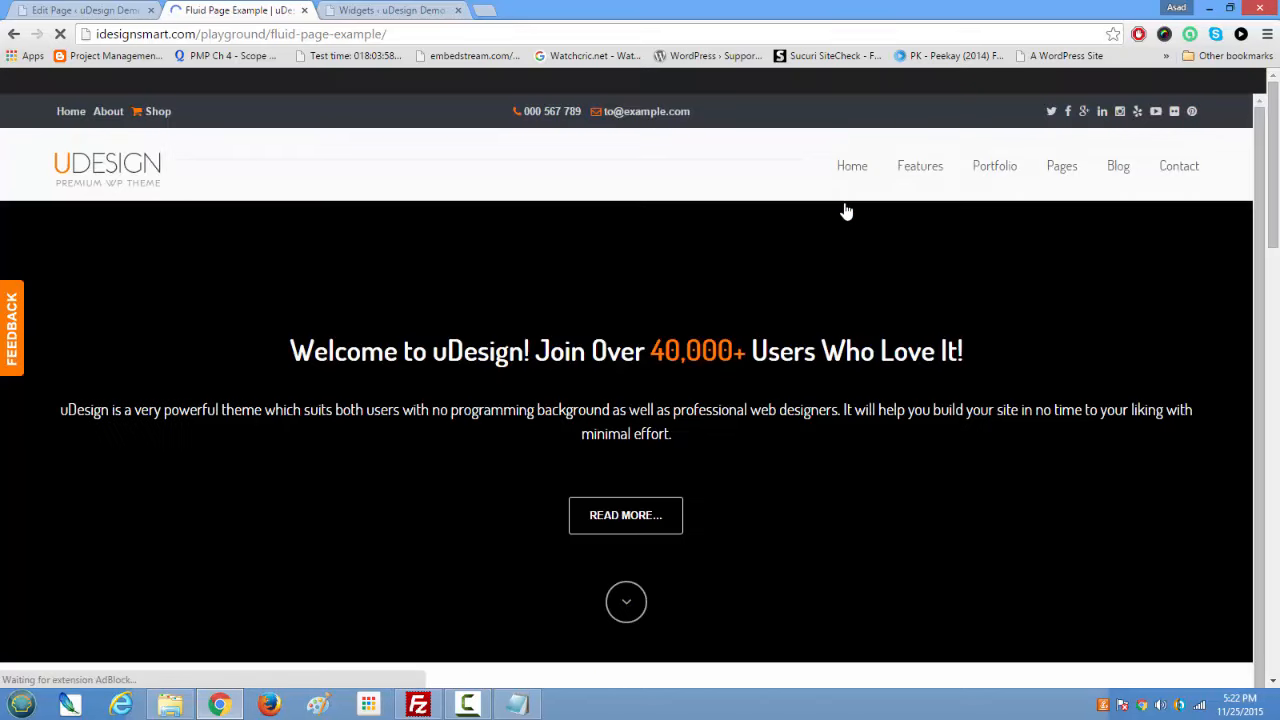
scroll(649, 467, "down", 10)
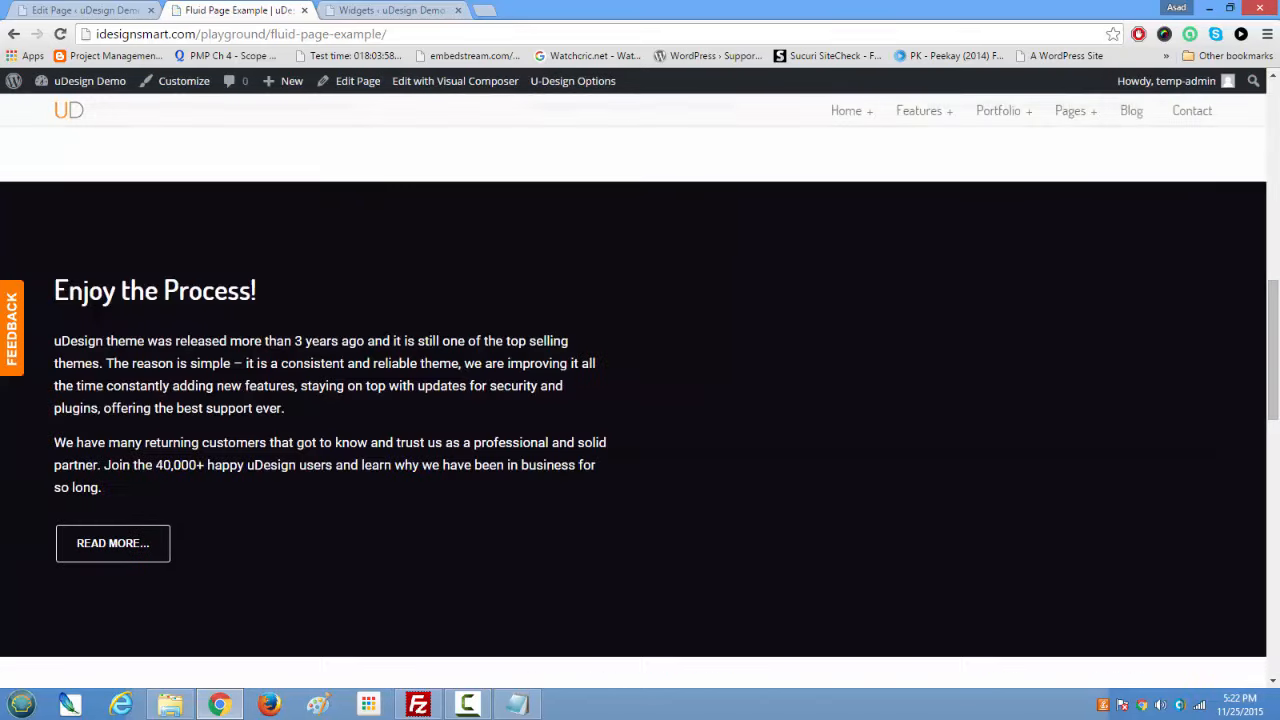
scroll(649, 467, "down", 1)
scroll(649, 467, "down", 3)
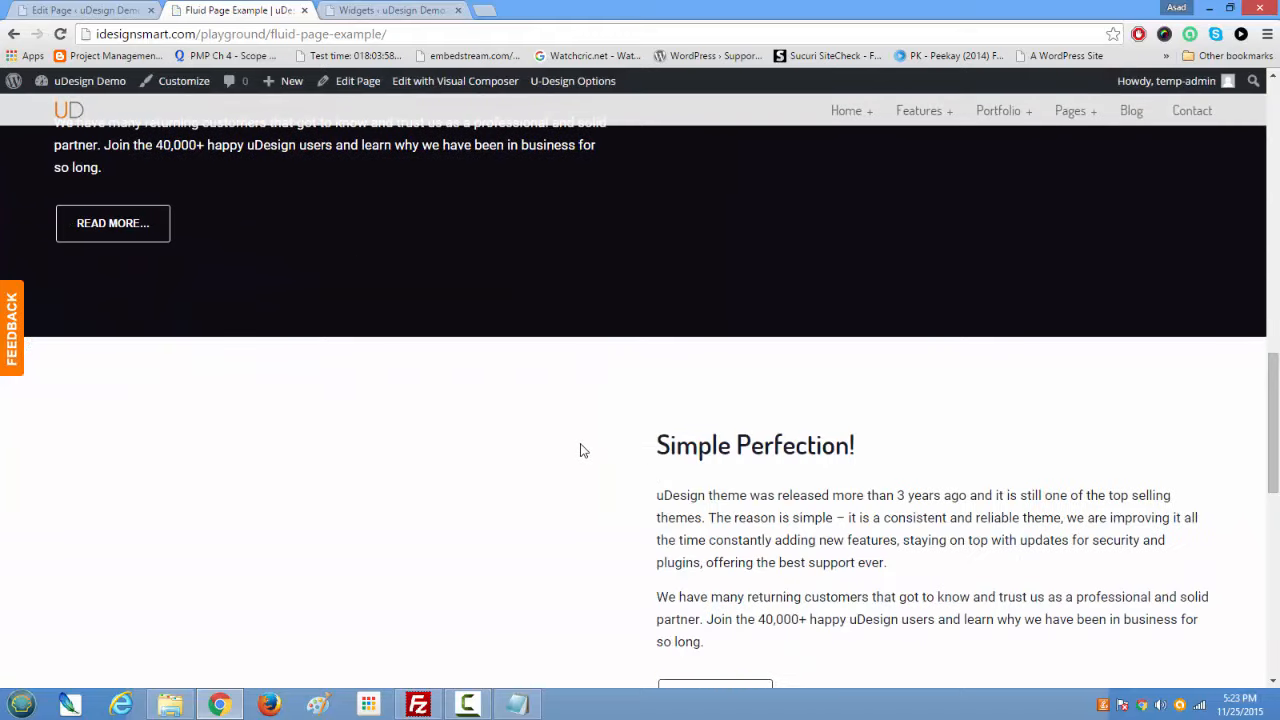
scroll(585, 470, "up", 7)
scroll(543, 476, "down", 8)
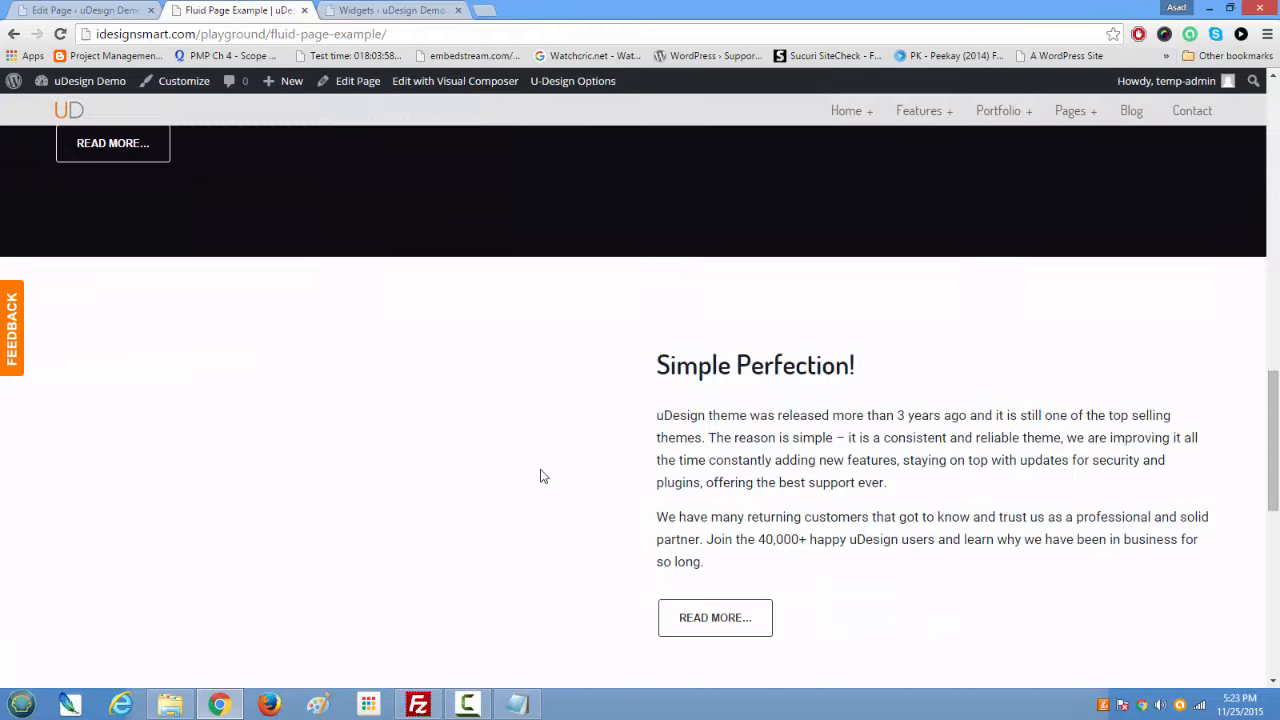
scroll(540, 476, "down", 7)
scroll(540, 477, "up", 5)
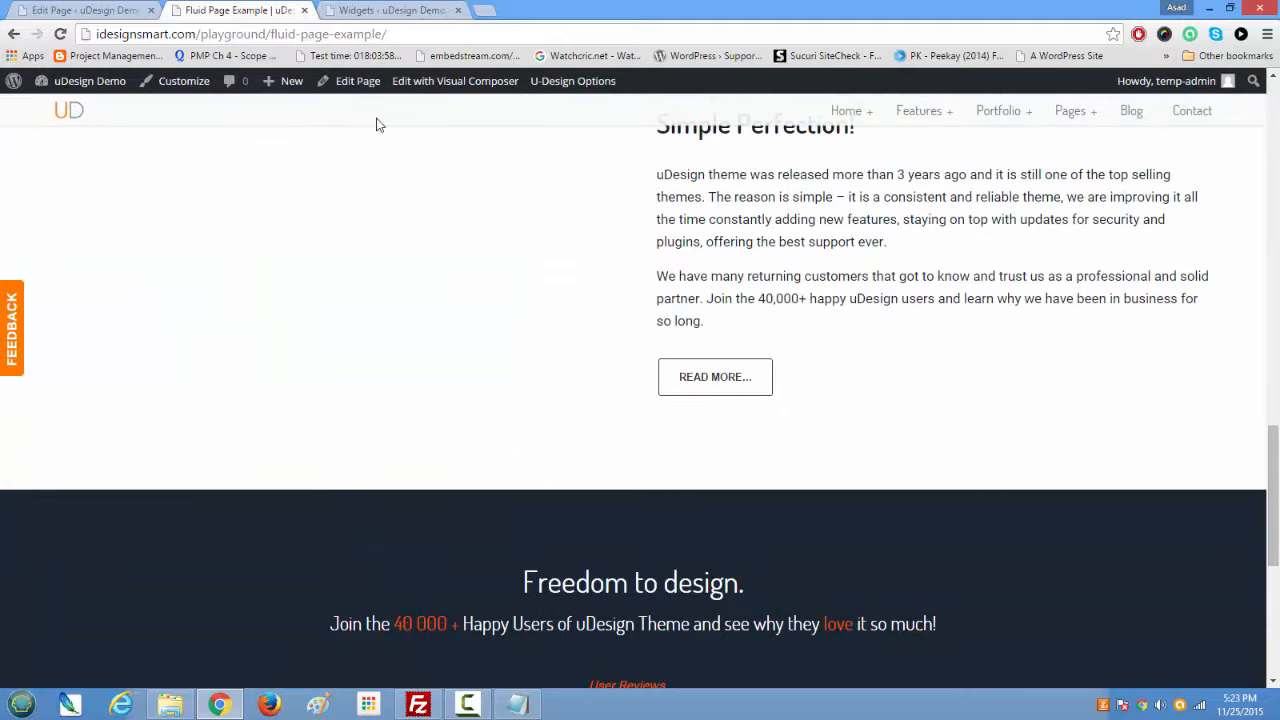
Step: Open the Fluid Page Example in the page editor and examine its template choices, negative margin-top div and content_block shortcodes
left_click(362, 82)
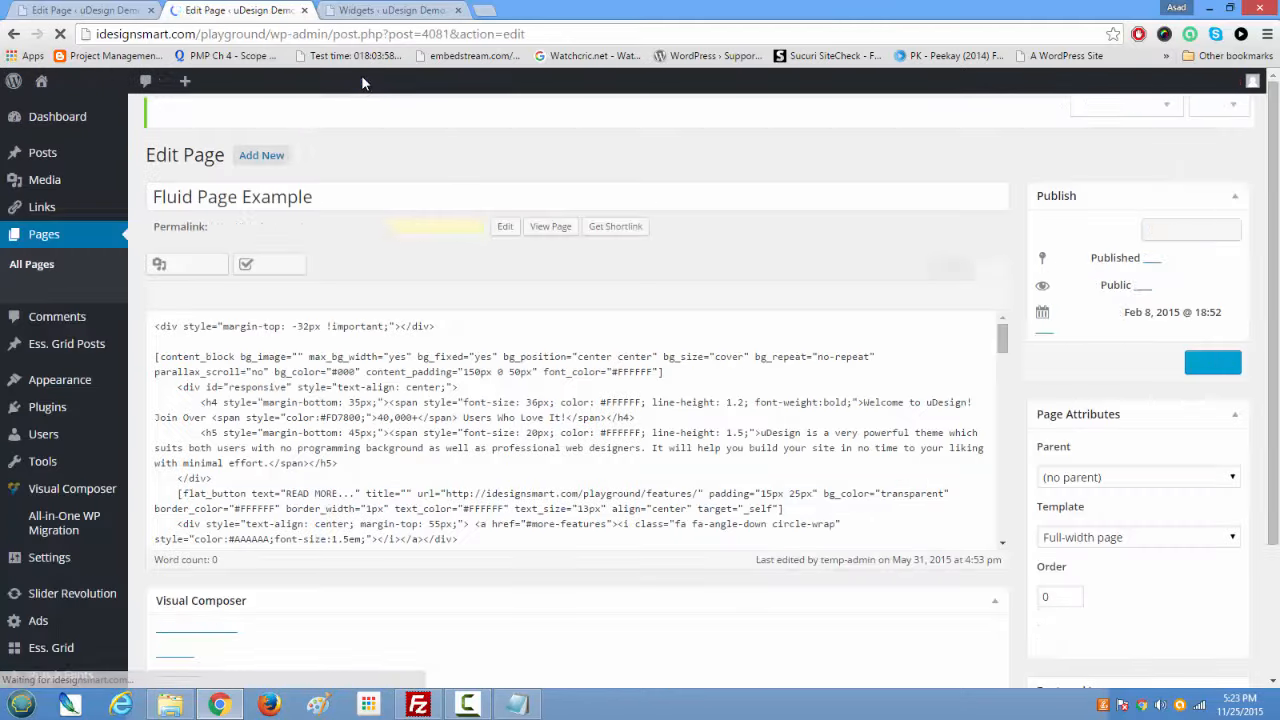
mouse_move(362, 82)
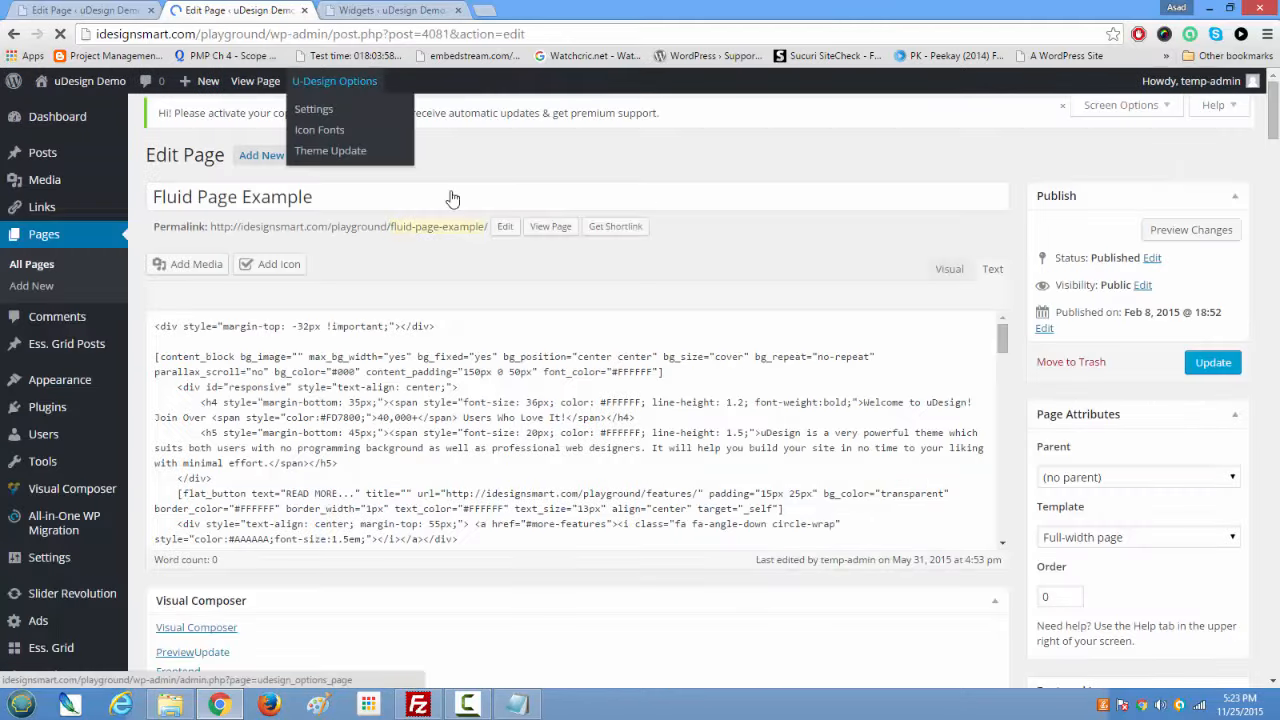
left_click(1097, 538)
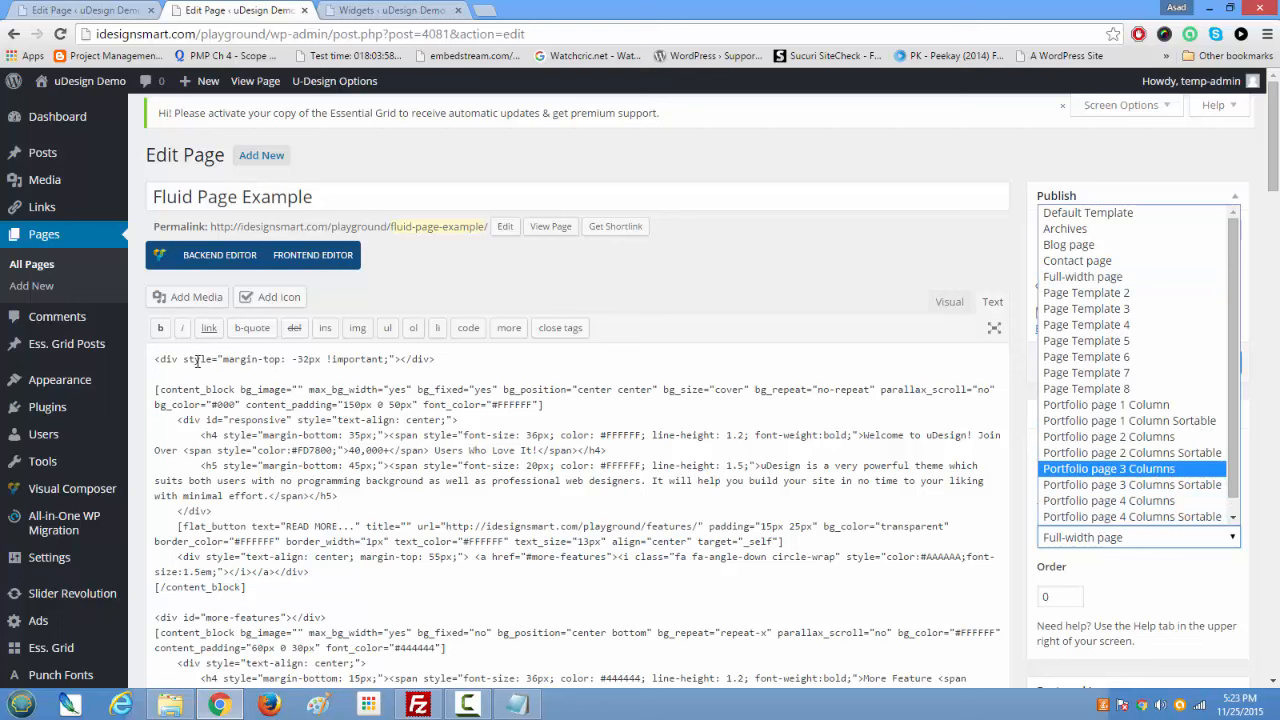
left_click(156, 359)
left_click_drag(156, 359, 469, 360)
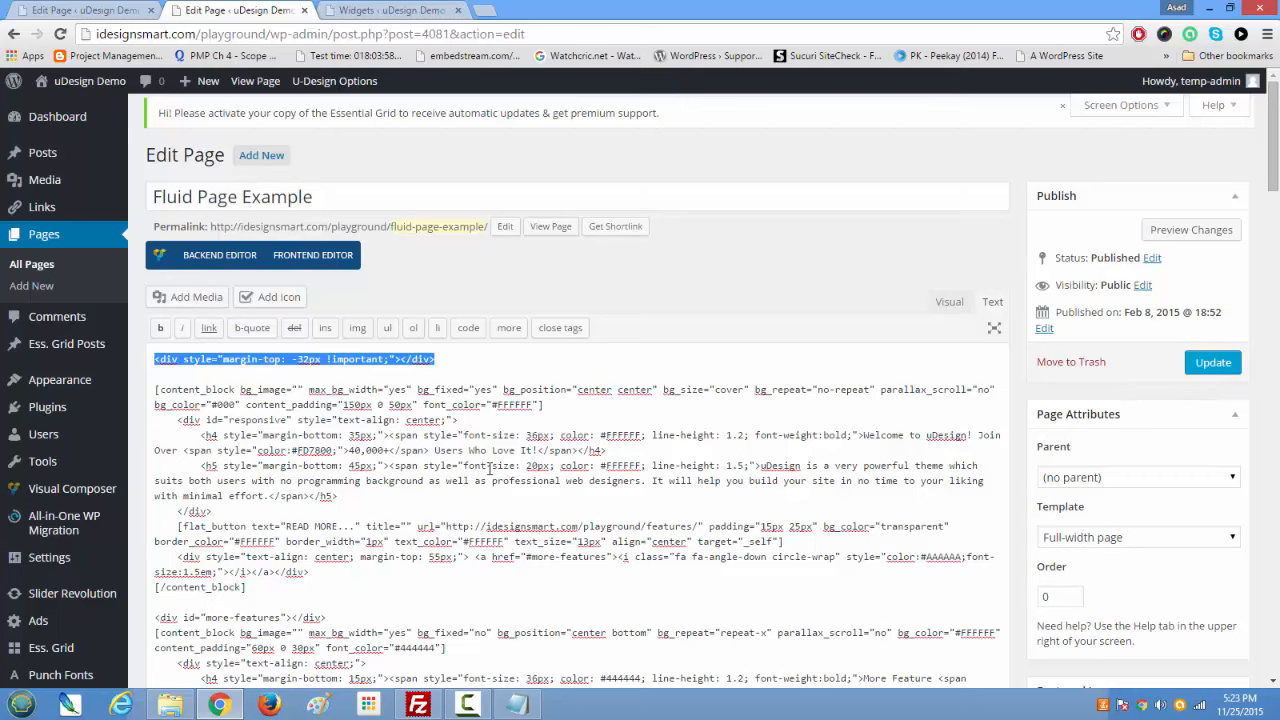
scroll(490, 470, "down", 15)
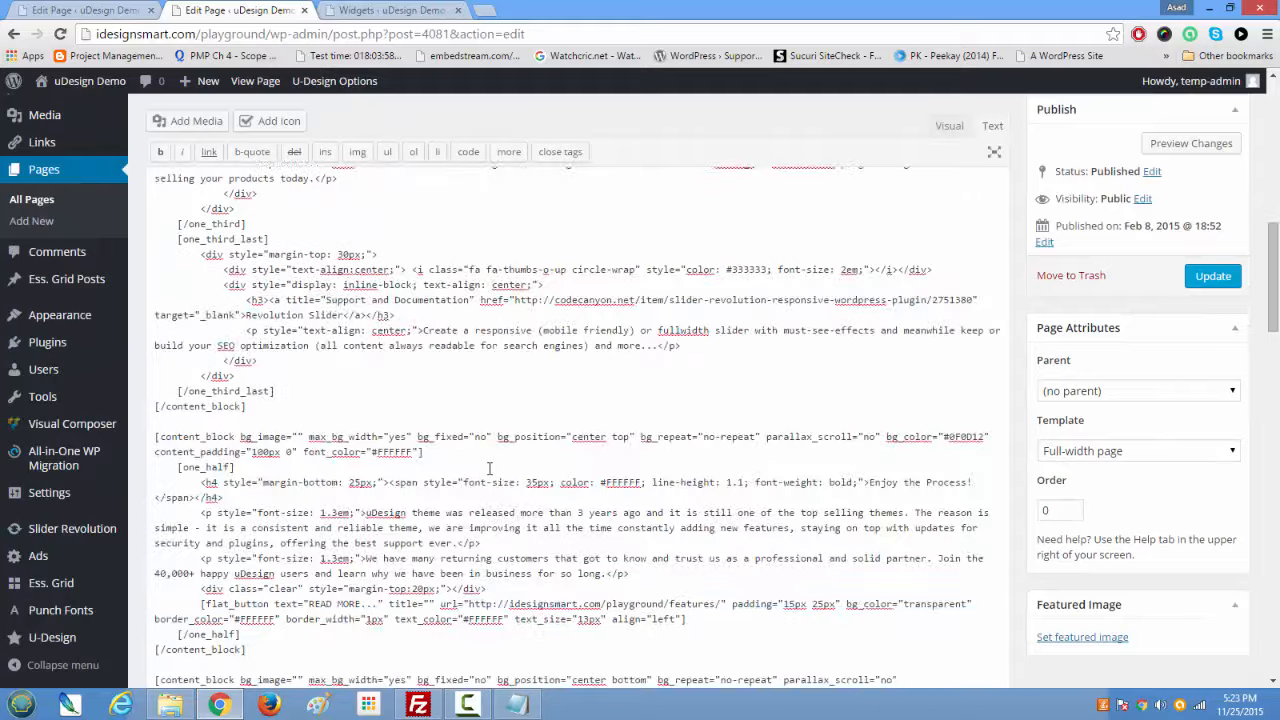
scroll(490, 466, "up", 15)
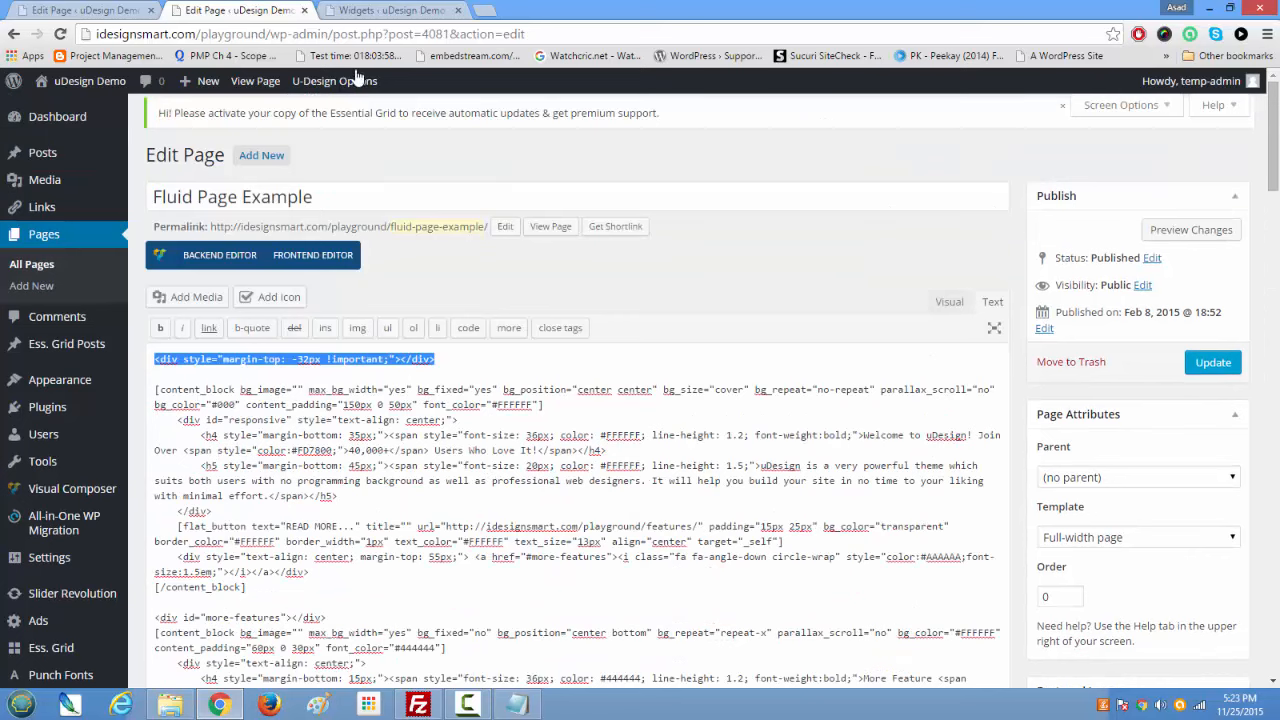
Step: Close the Fluid Page Example editor and highlight the dark section's opening content_block shortcode in the Home page's code
left_click(305, 10)
left_click(82, 8)
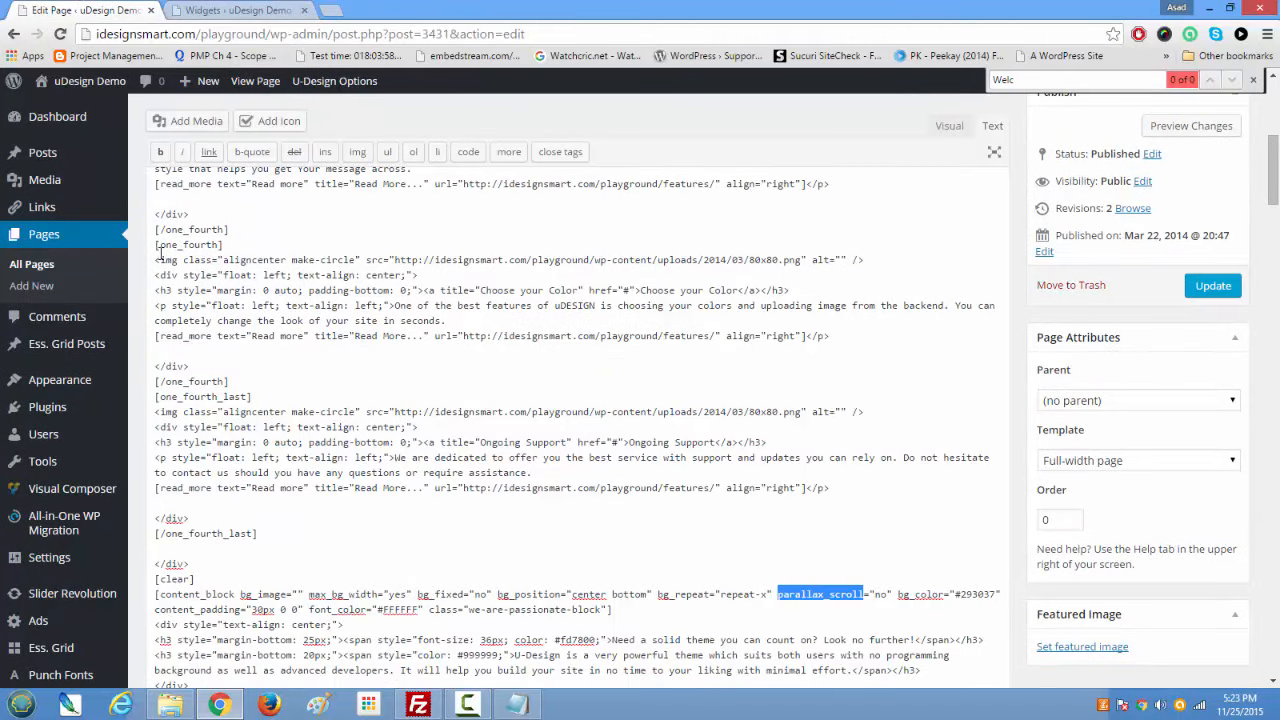
scroll(194, 366, "down", 3)
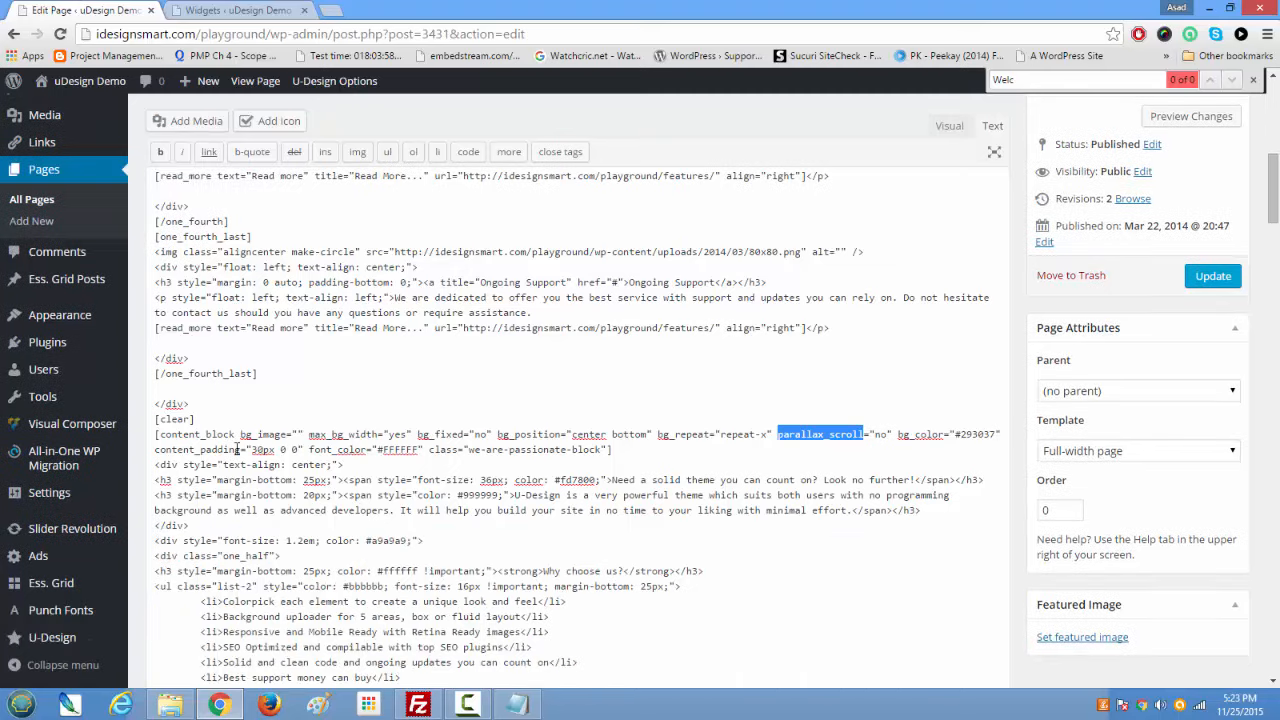
scroll(237, 449, "down", 3)
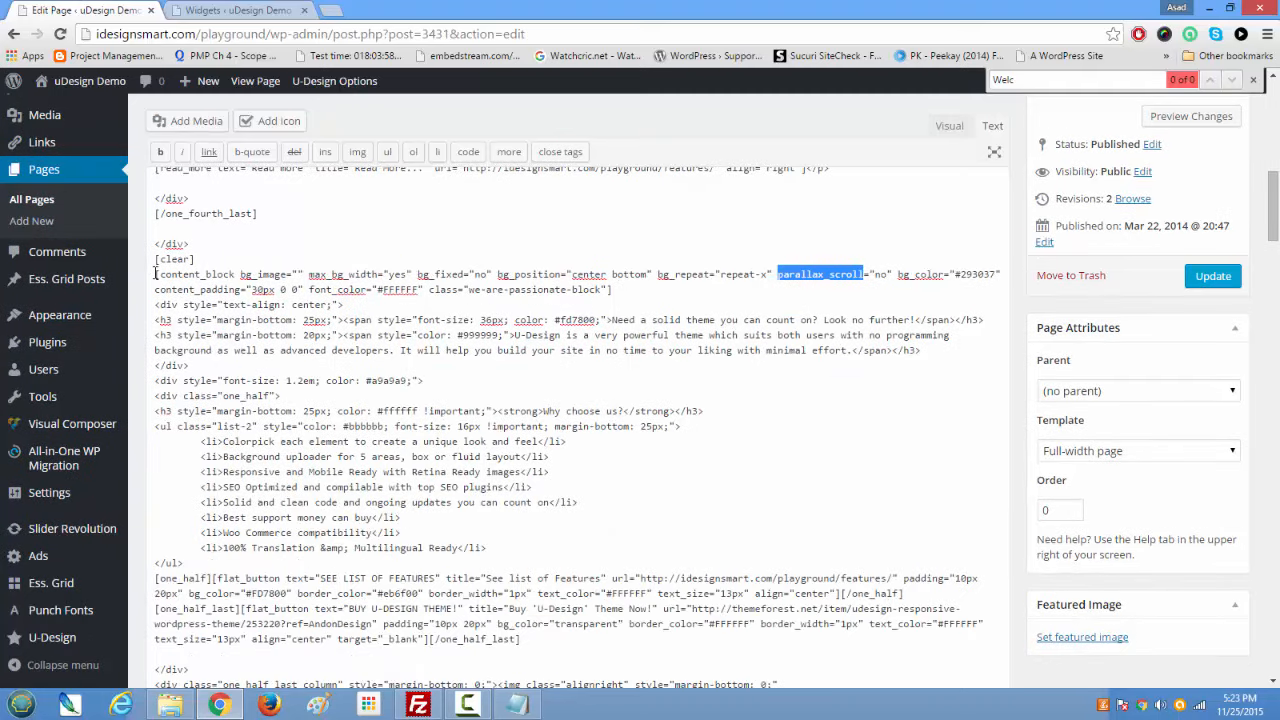
left_click_drag(155, 274, 738, 288)
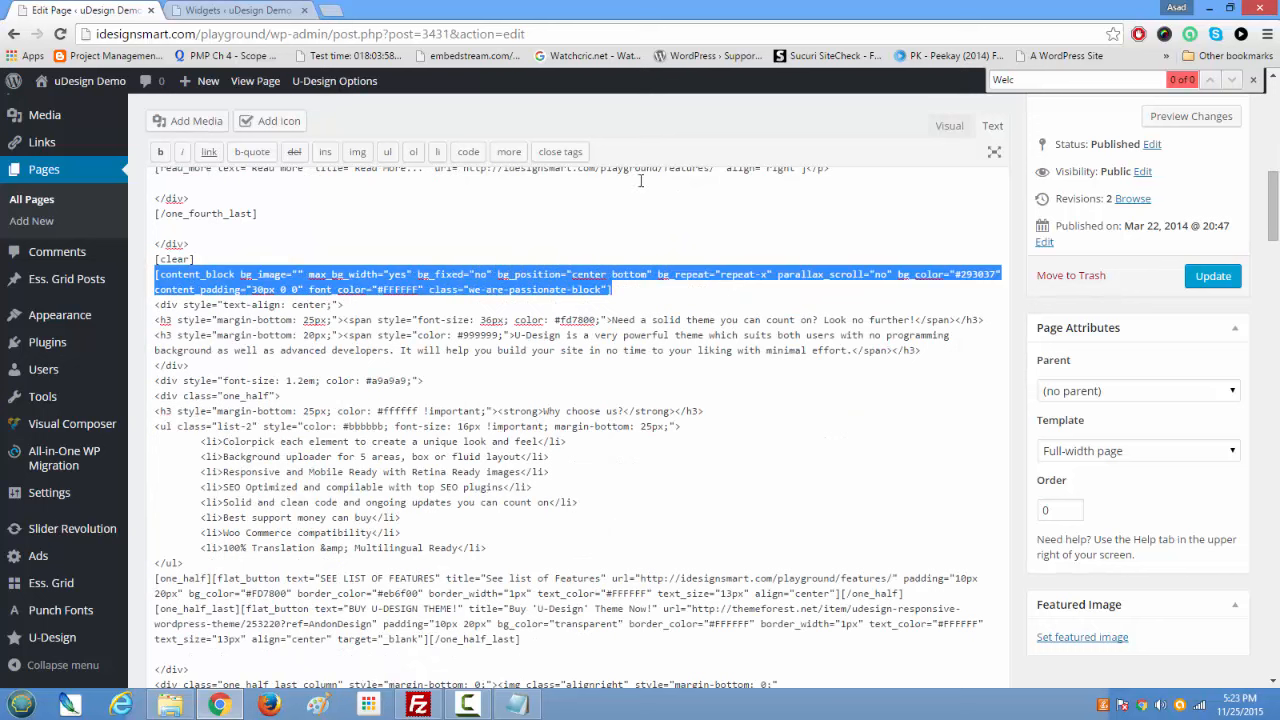
Step: Open the live home page in a new tab and inspect the background element of the "Need a solid theme" section
right_click(254, 88)
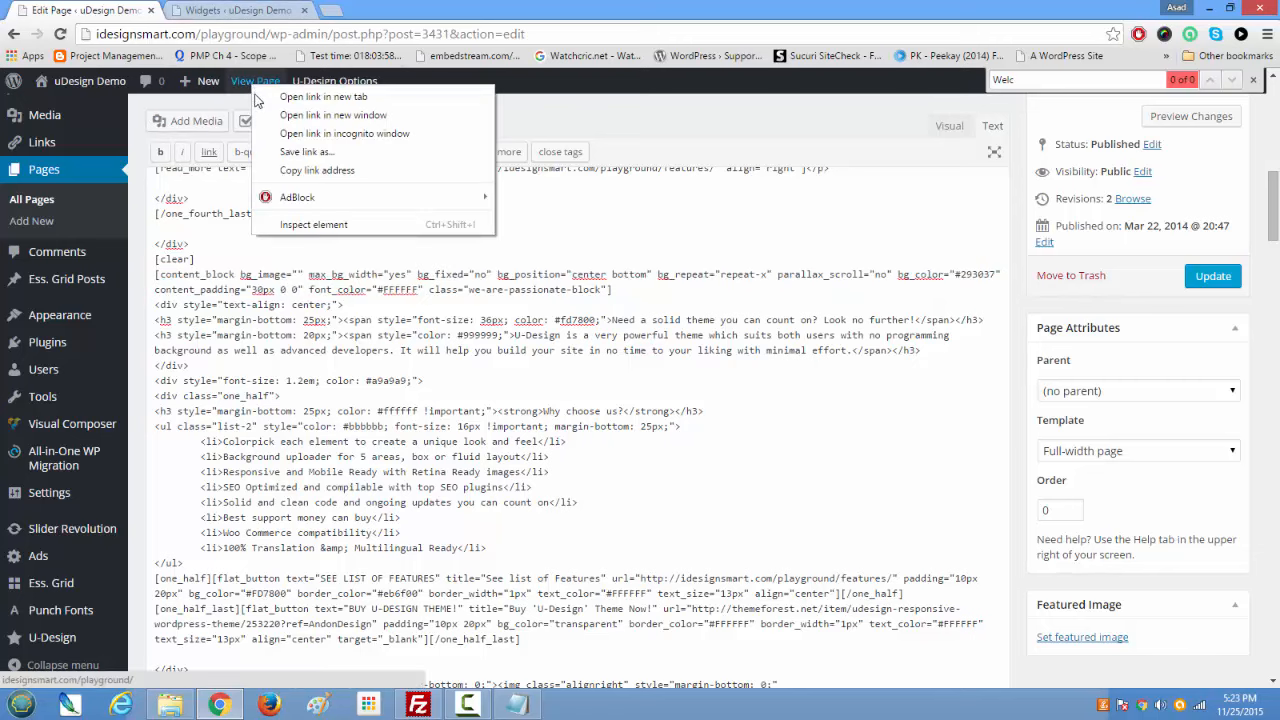
left_click(257, 96)
left_click(360, 12)
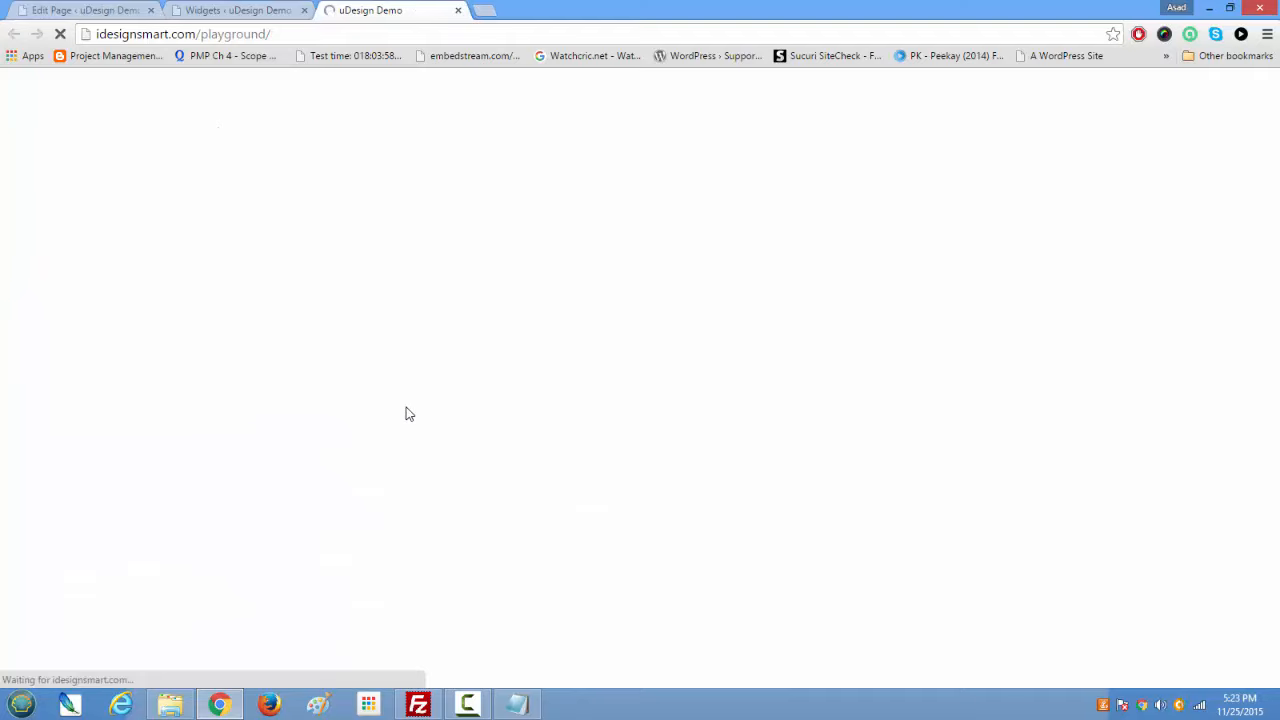
scroll(408, 414, "down", 4)
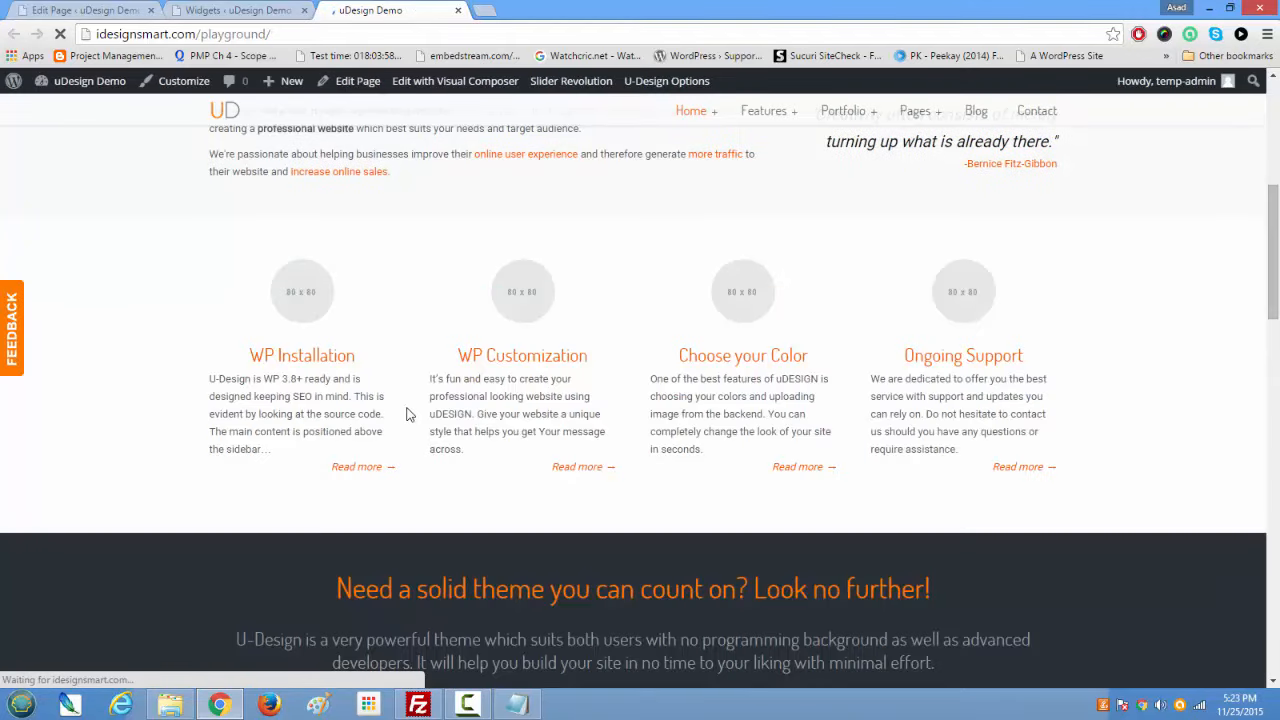
scroll(406, 413, "down", 4)
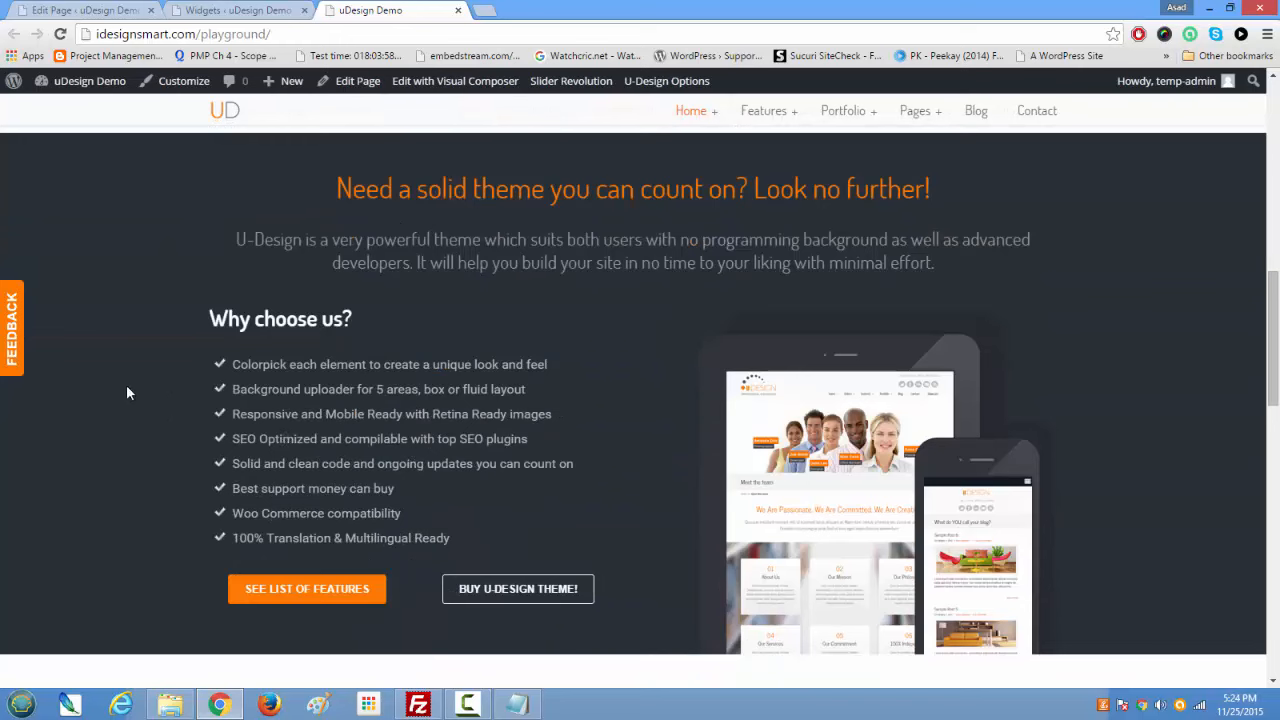
right_click(60, 193)
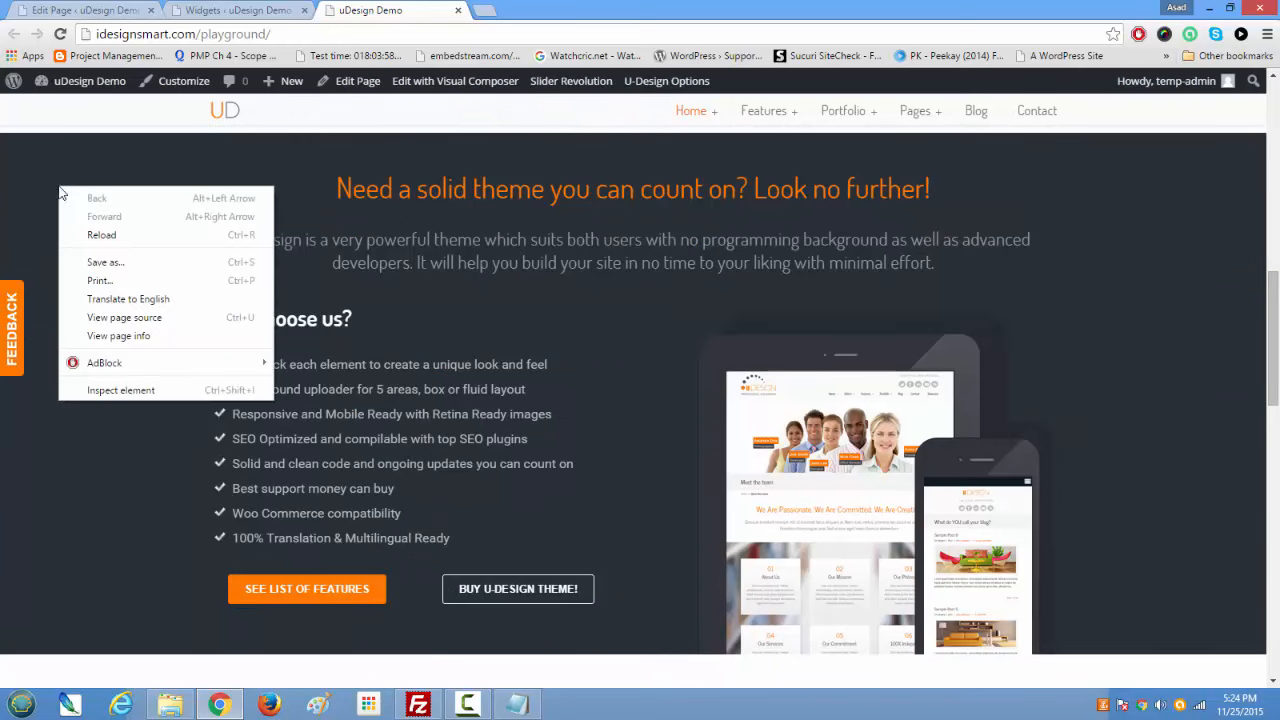
left_click(136, 400)
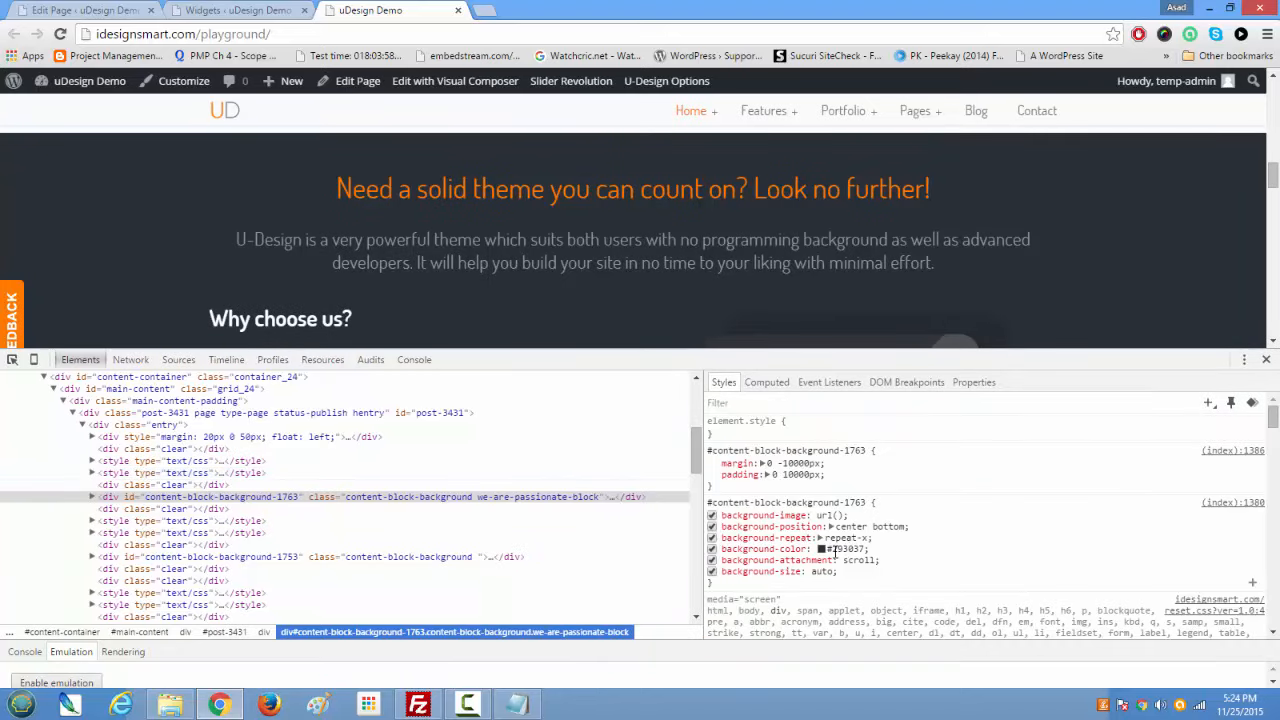
Step: Preview the dark section's background-color as #4A4E52 in the inspector's styles
left_click(836, 552)
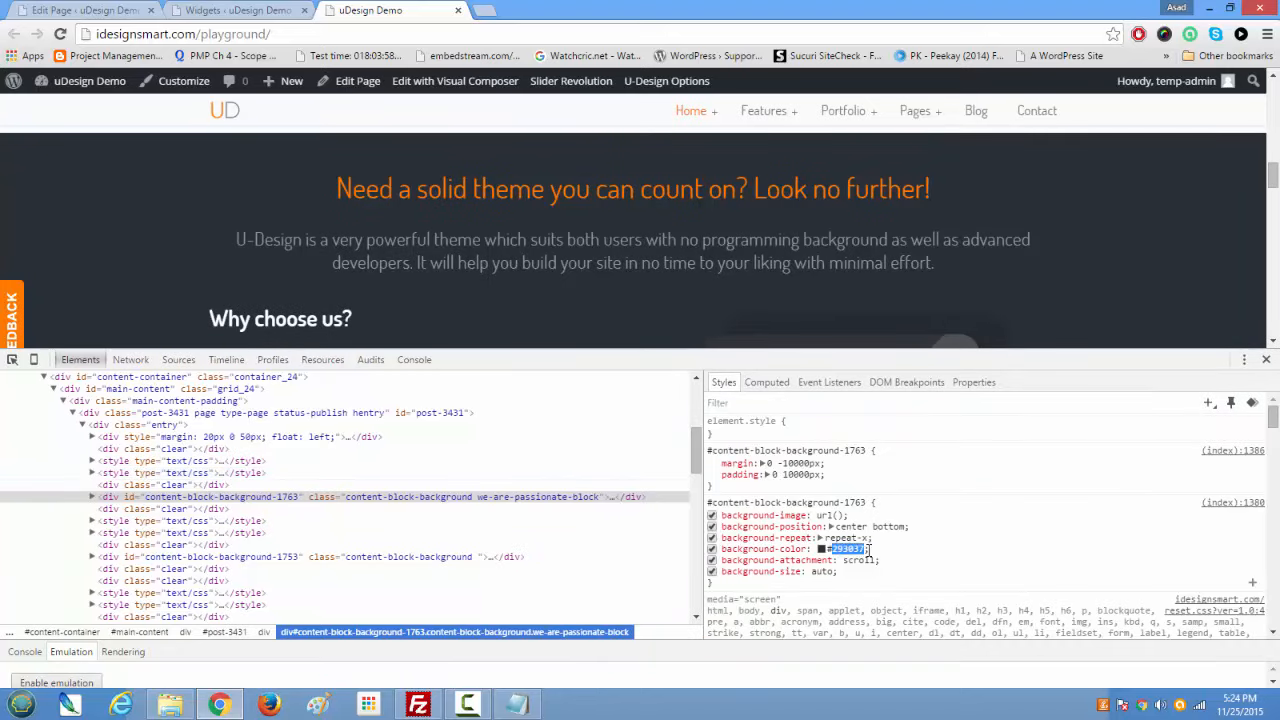
left_click(822, 549)
left_click_drag(852, 432, 825, 424)
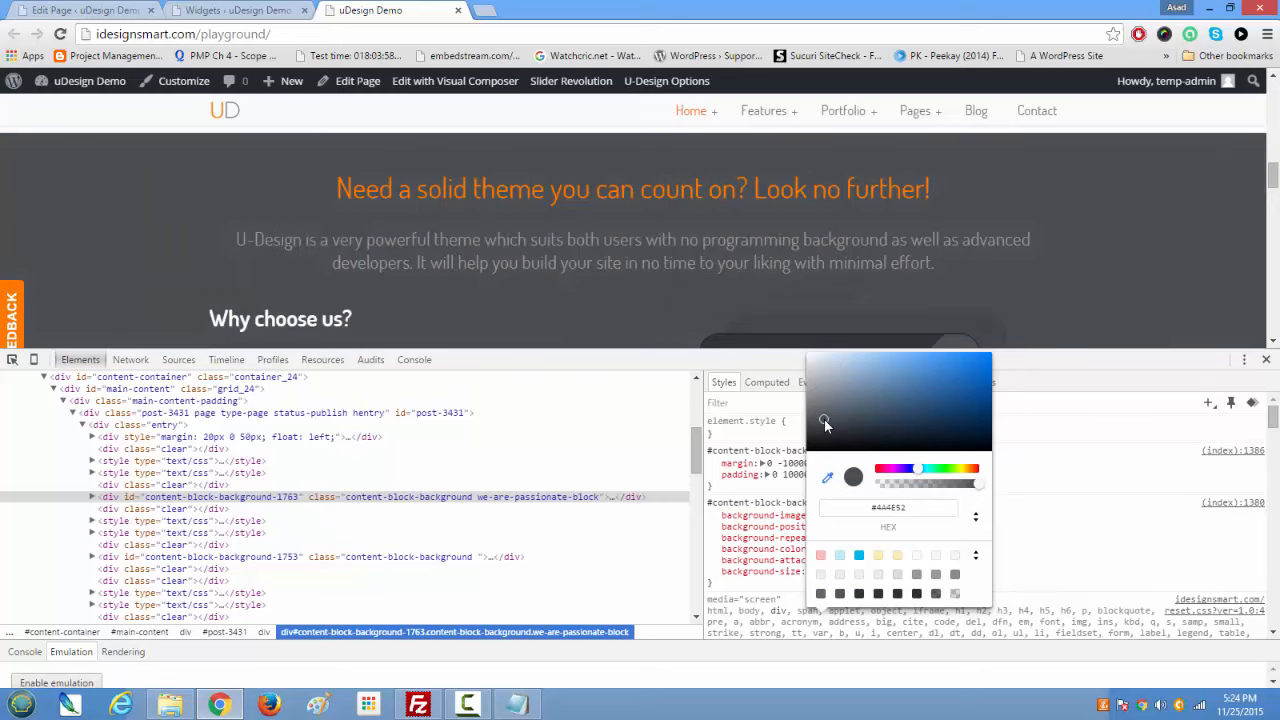
left_click(1108, 507)
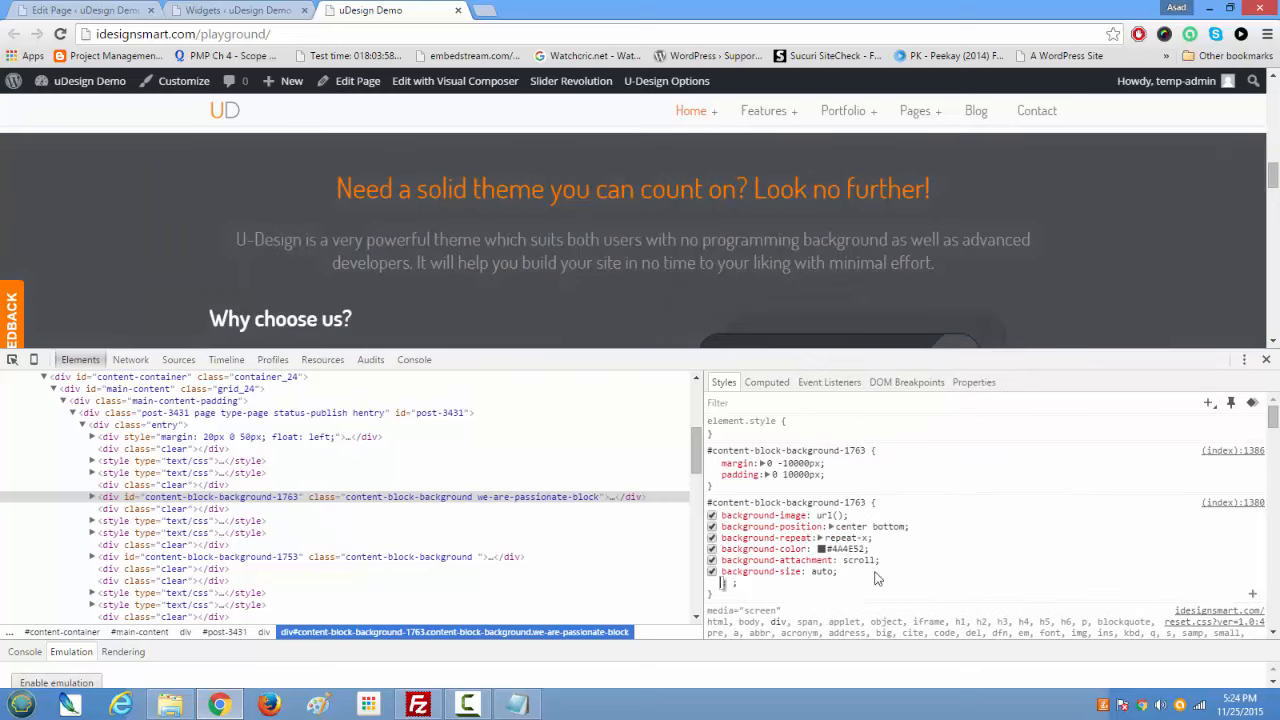
Step: Copy the new background-color value and select the hex code of bg_color in the Home page's content_block shortcode
left_click(838, 549)
right_click(838, 549)
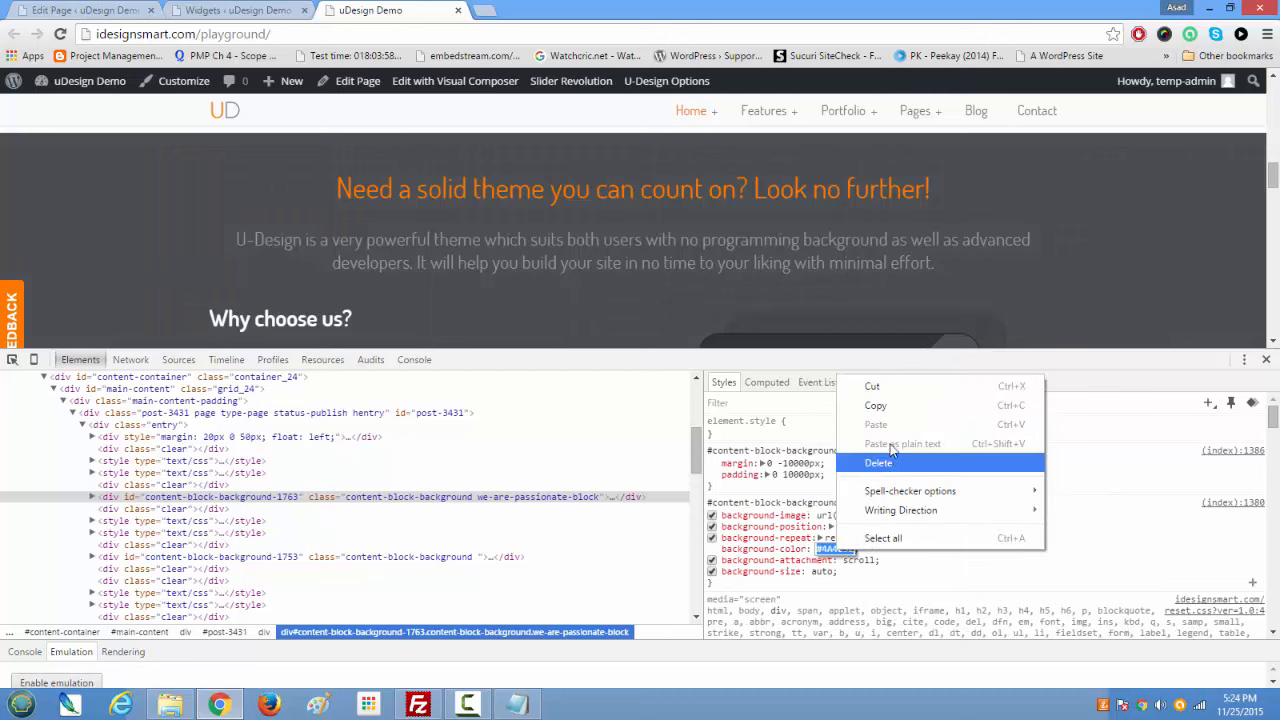
left_click(886, 407)
left_click(108, 10)
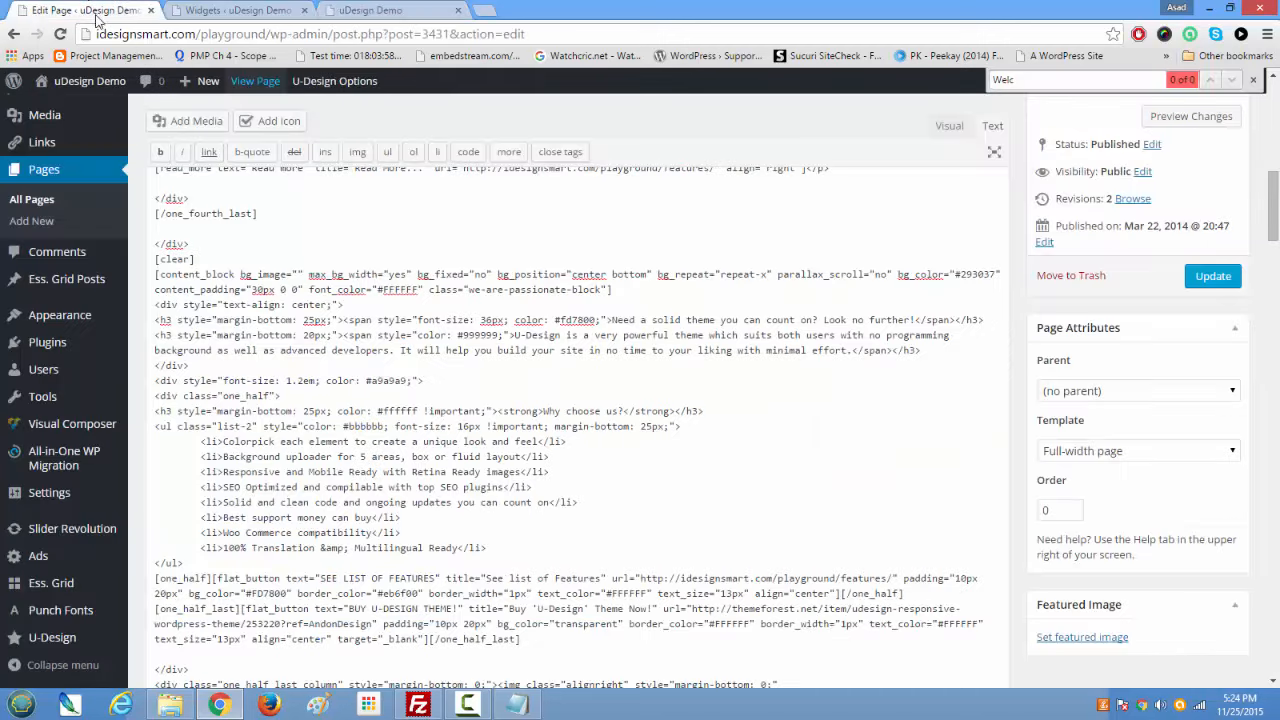
double_click(972, 273)
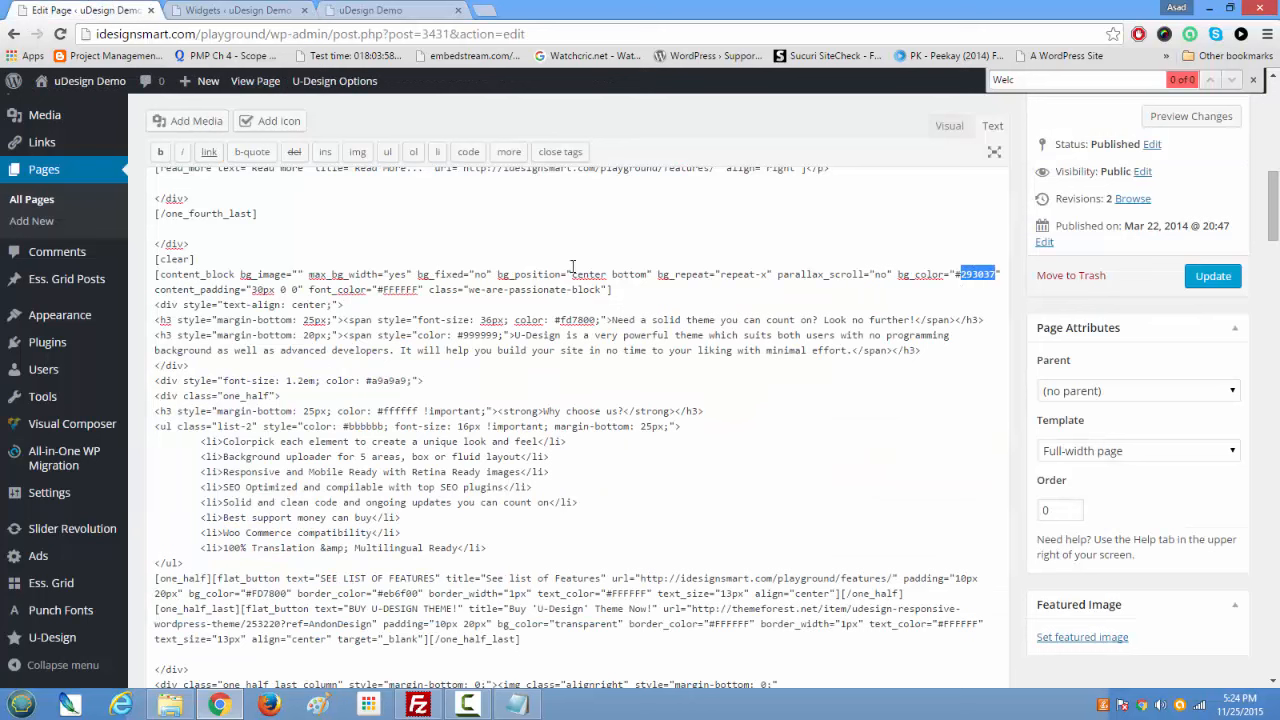
Step: Compare the "Need a solid theme you can count on?" h3 code with its heading on the live page
left_click_drag(640, 291, 370, 306)
left_click_drag(155, 320, 987, 320)
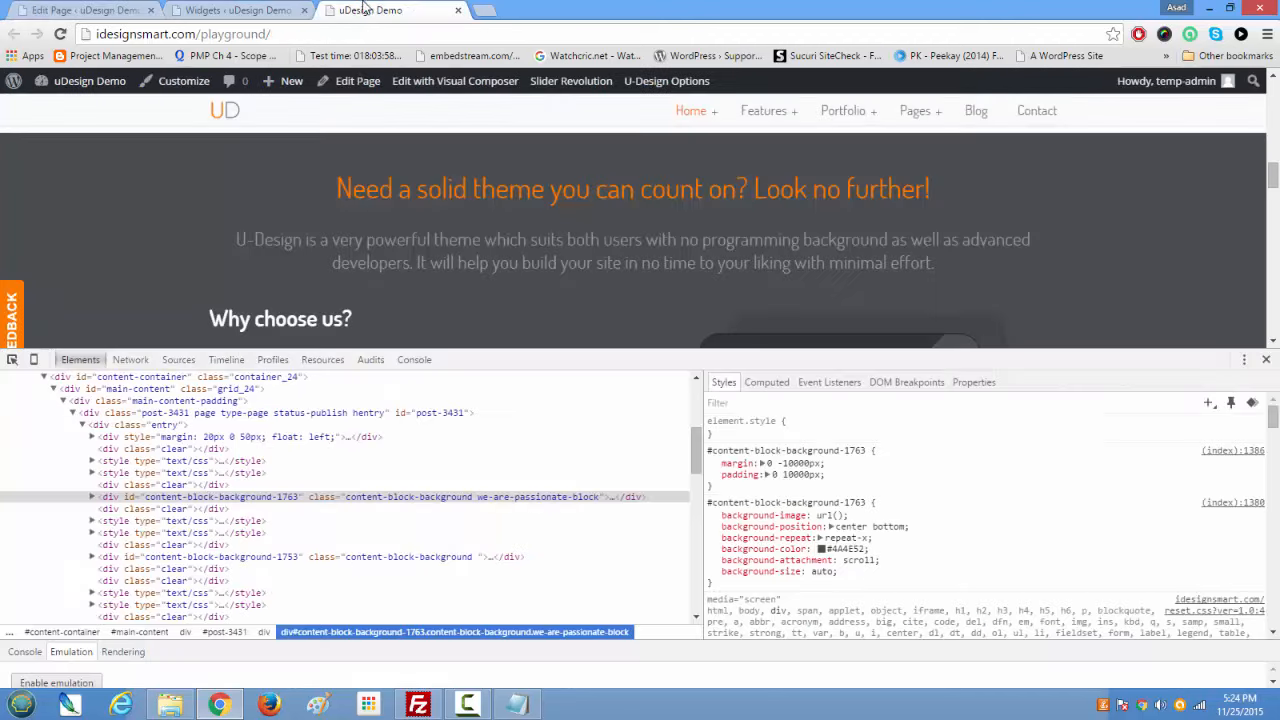
left_click(364, 9)
left_click_drag(316, 184, 944, 187)
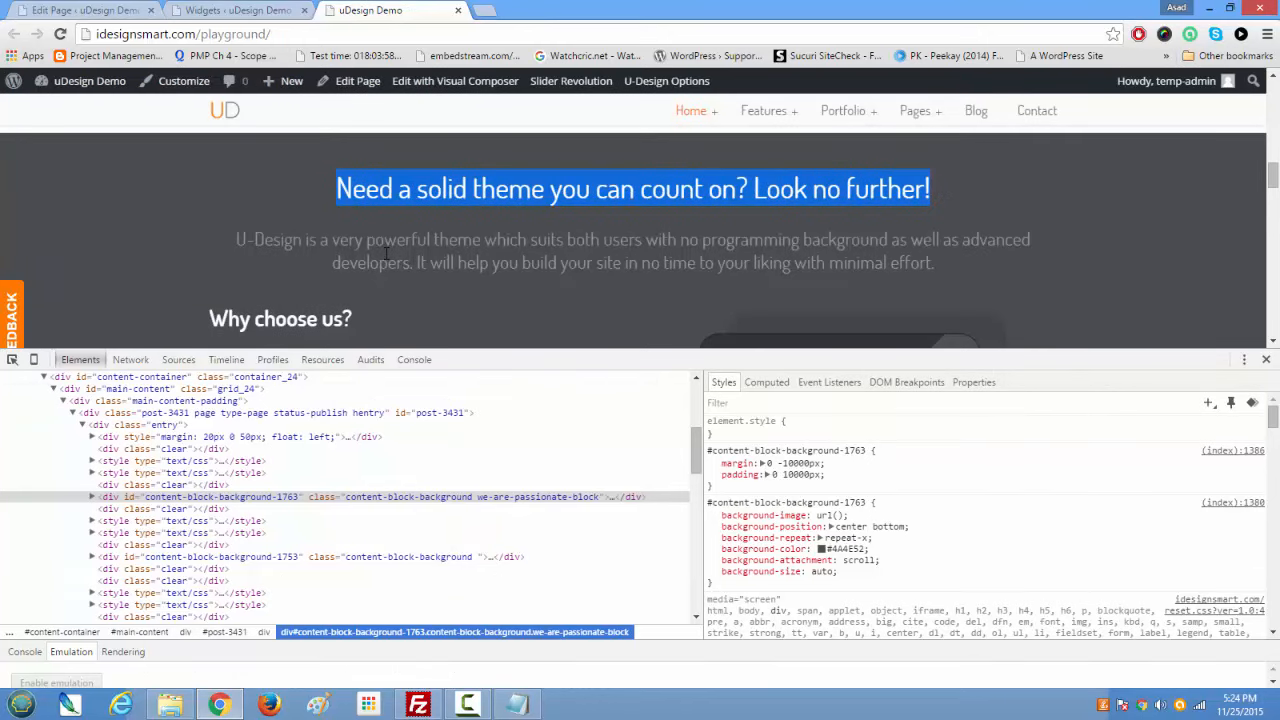
scroll(386, 253, "down", 1)
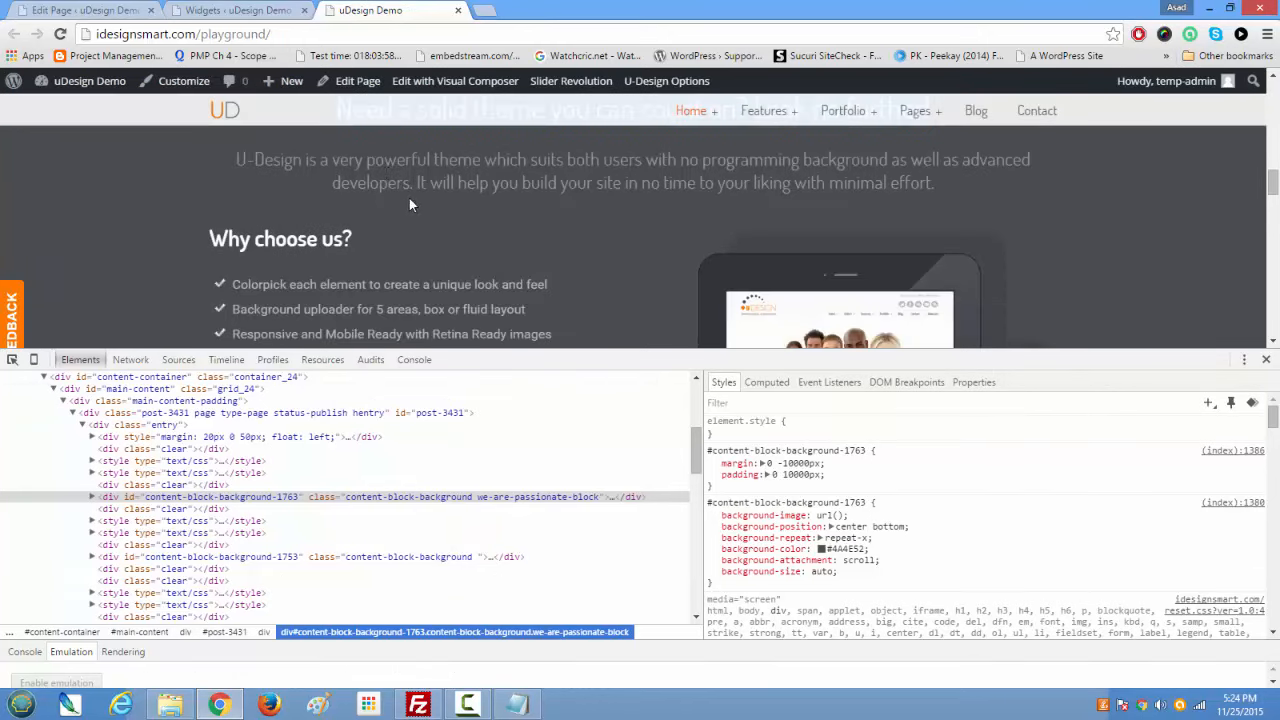
scroll(432, 227, "down", 2)
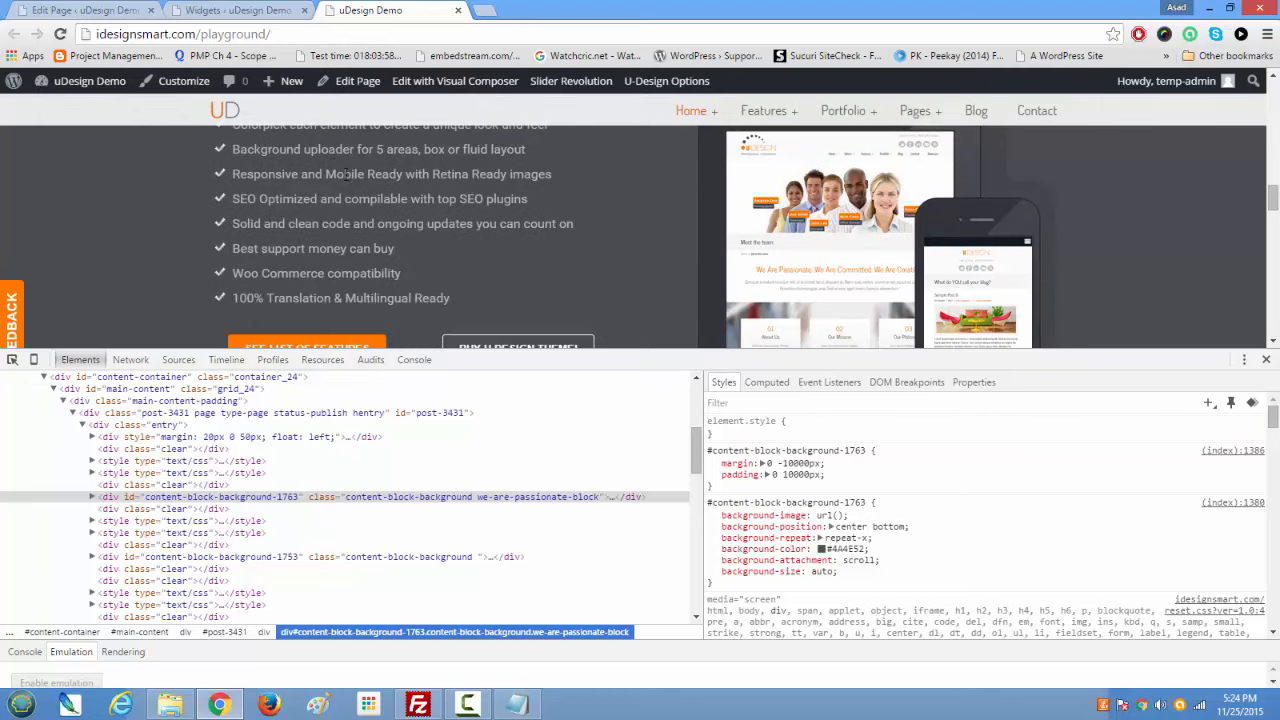
Step: Compare the list-2 bullet list code in the Home page editor with the "Why choose us?" list on the live page
left_click(60, 9)
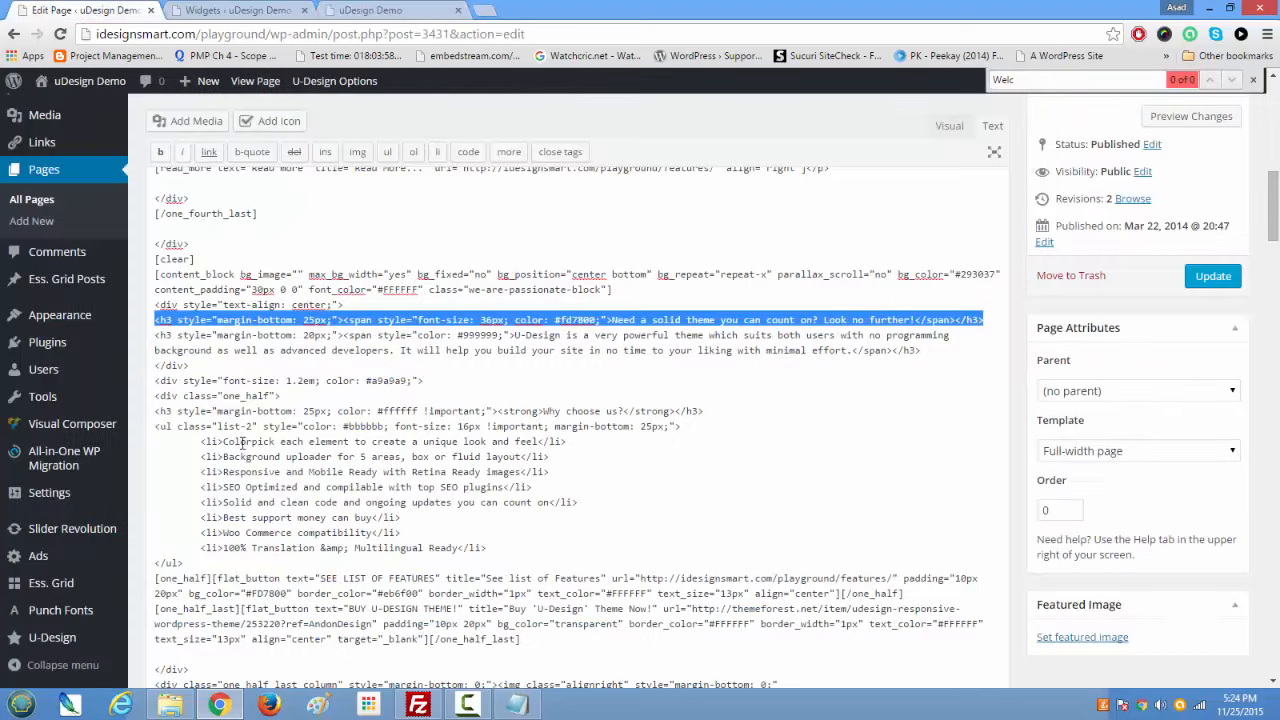
left_click_drag(150, 428, 448, 560)
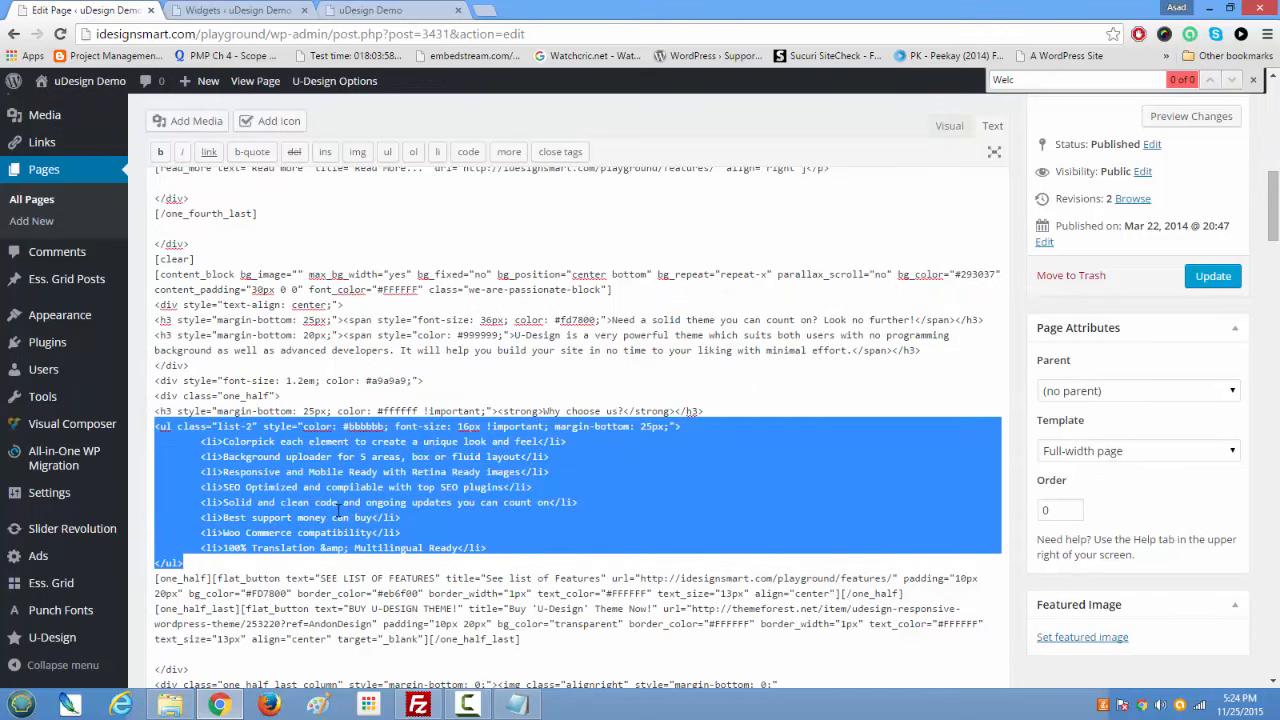
left_click(279, 9)
left_click(368, 9)
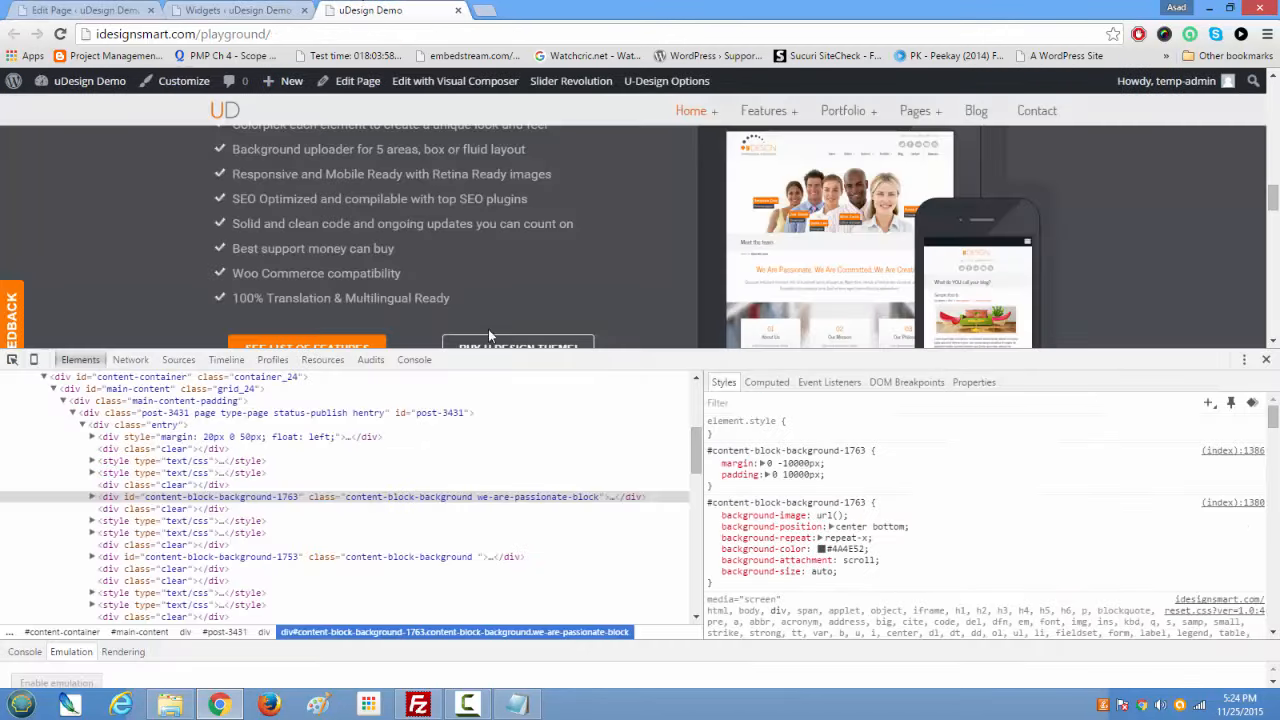
Step: Close the inspector and examine the live "Why choose us?" heading, list, action links and device image in the recolored section
left_click(1266, 359)
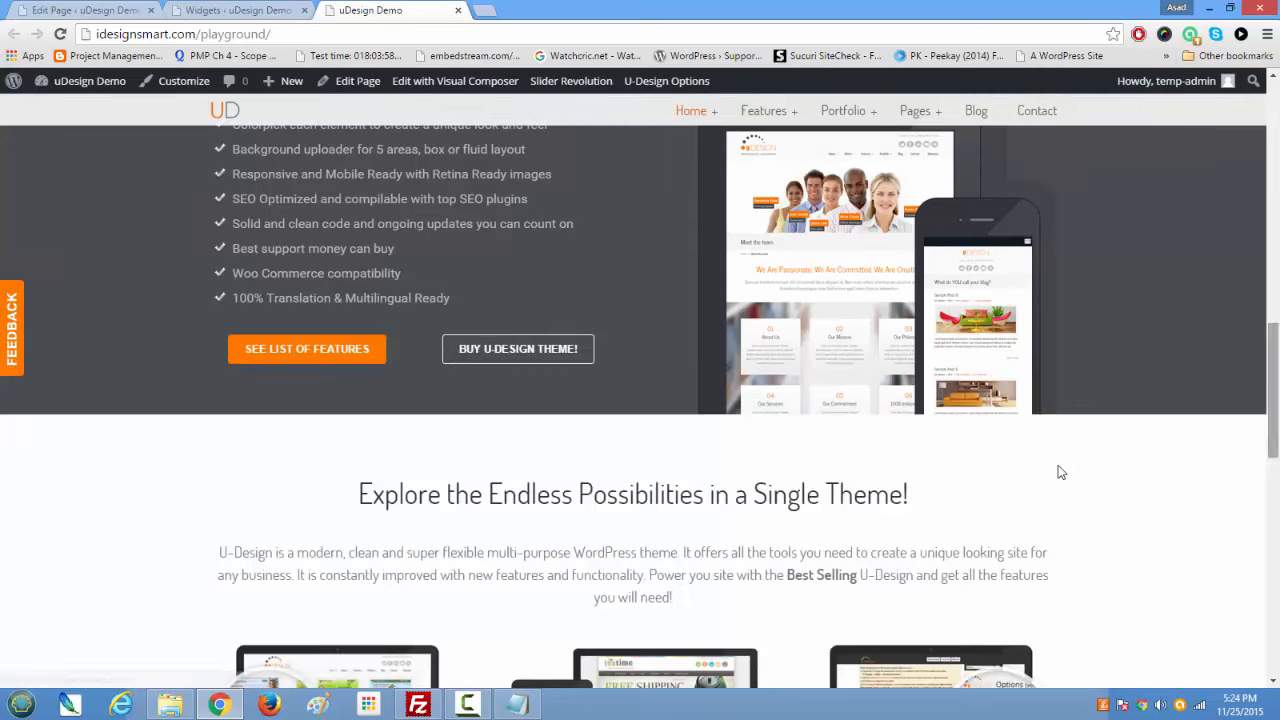
scroll(1058, 472, "up", 3)
scroll(880, 573, "down", 2)
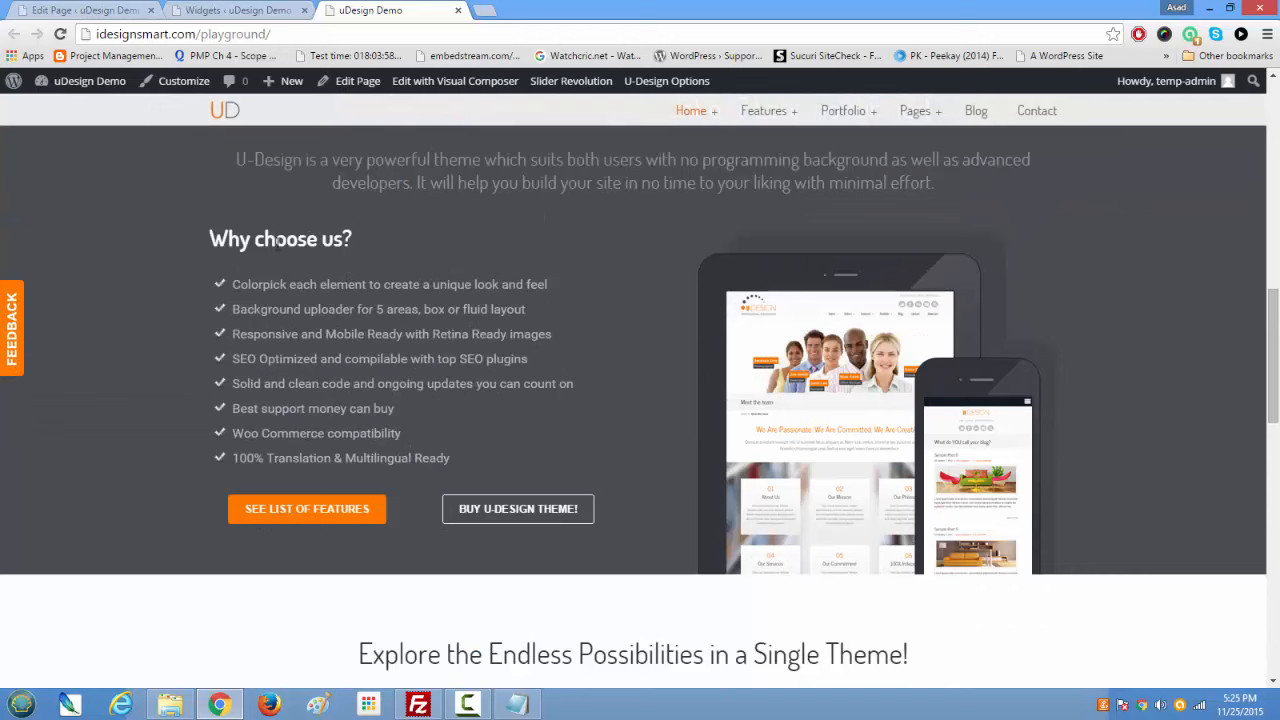
left_click_drag(350, 252, 217, 248)
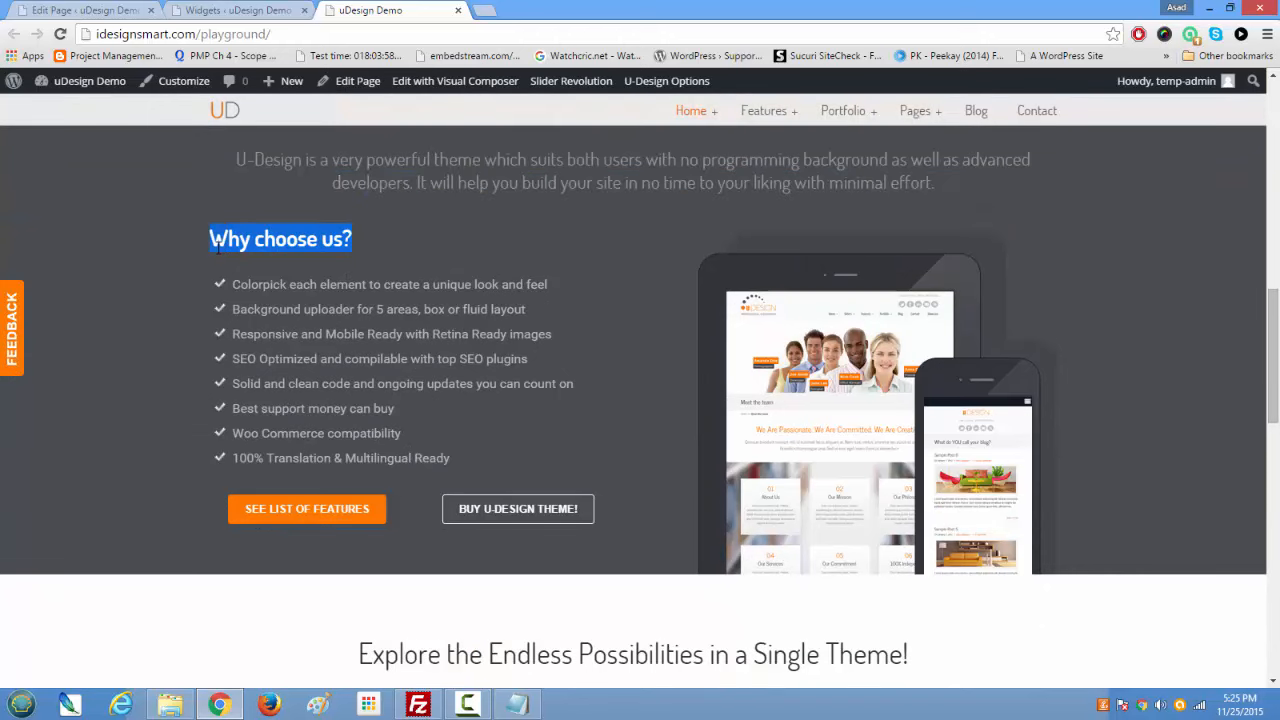
scroll(381, 440, "up", 3)
scroll(381, 436, "down", 6)
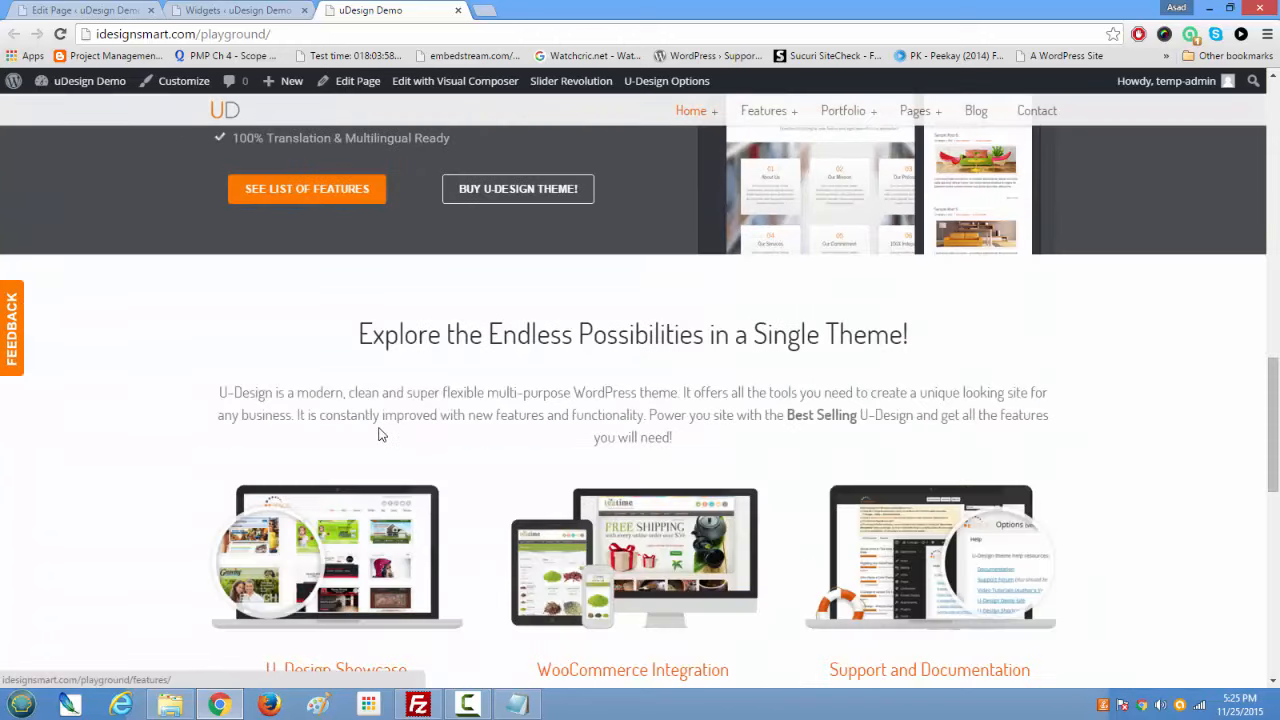
scroll(381, 436, "up", 3)
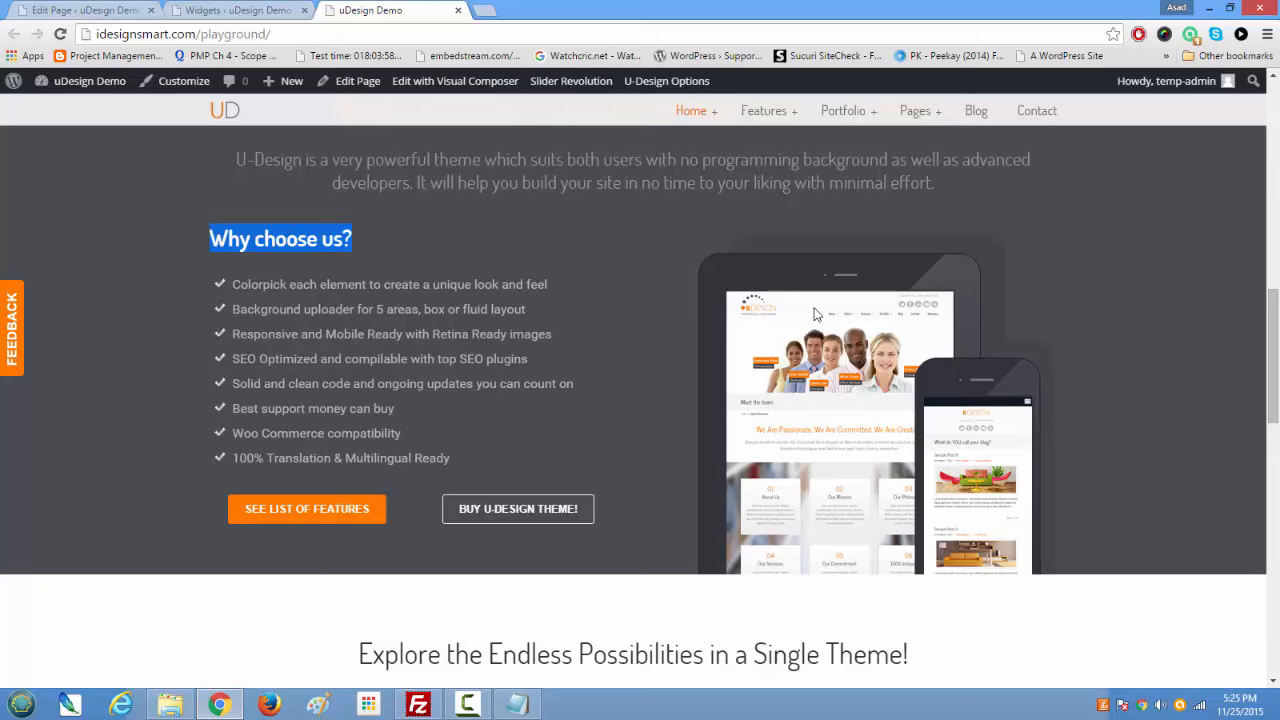
scroll(640, 465, "down", 3)
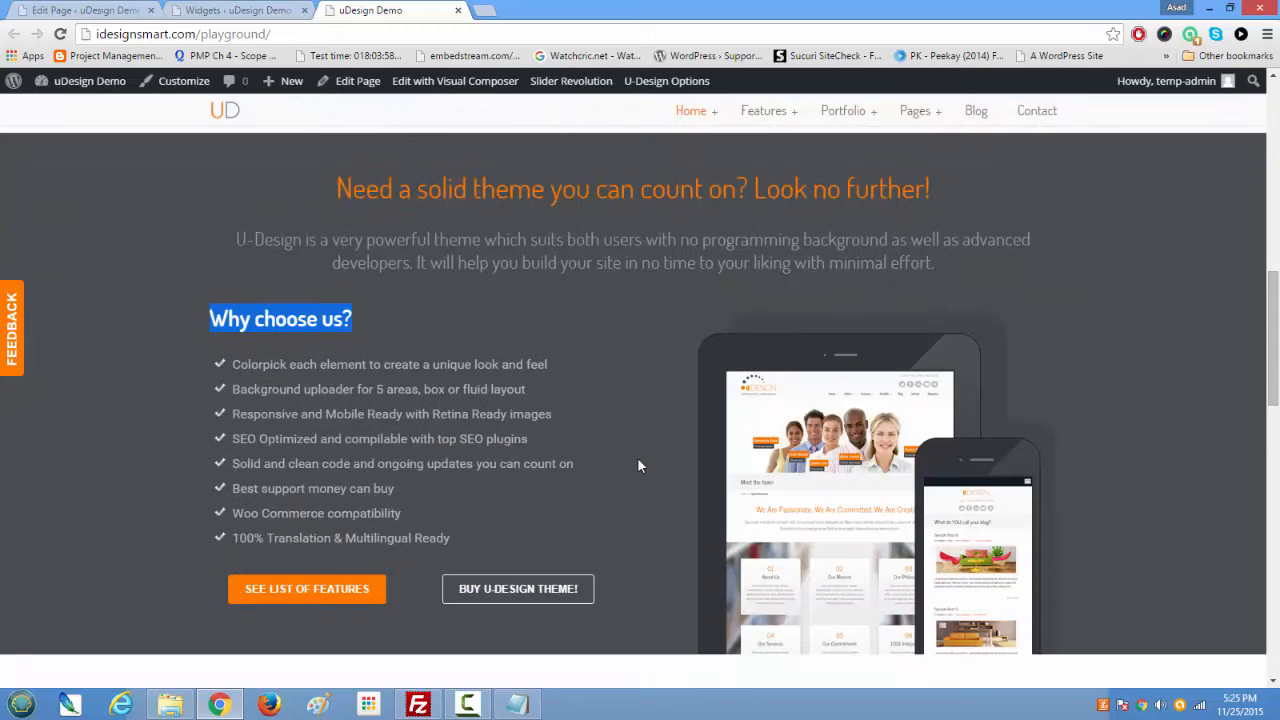
Step: Compare the SEE LIST OF FEATURES flat_button code and its link URL in the Home page editor with the live page's buttons
scroll(640, 465, "up", 4)
scroll(640, 465, "down", 4)
scroll(637, 457, "down", 2)
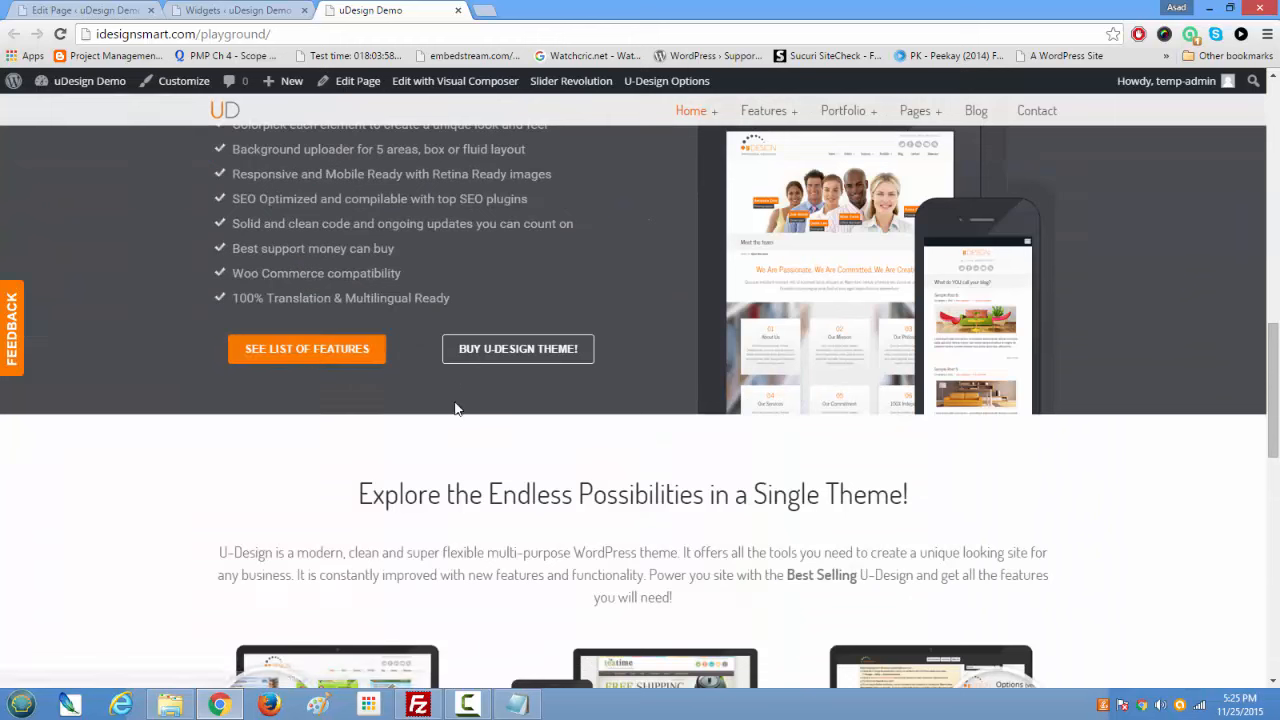
left_click(45, 9)
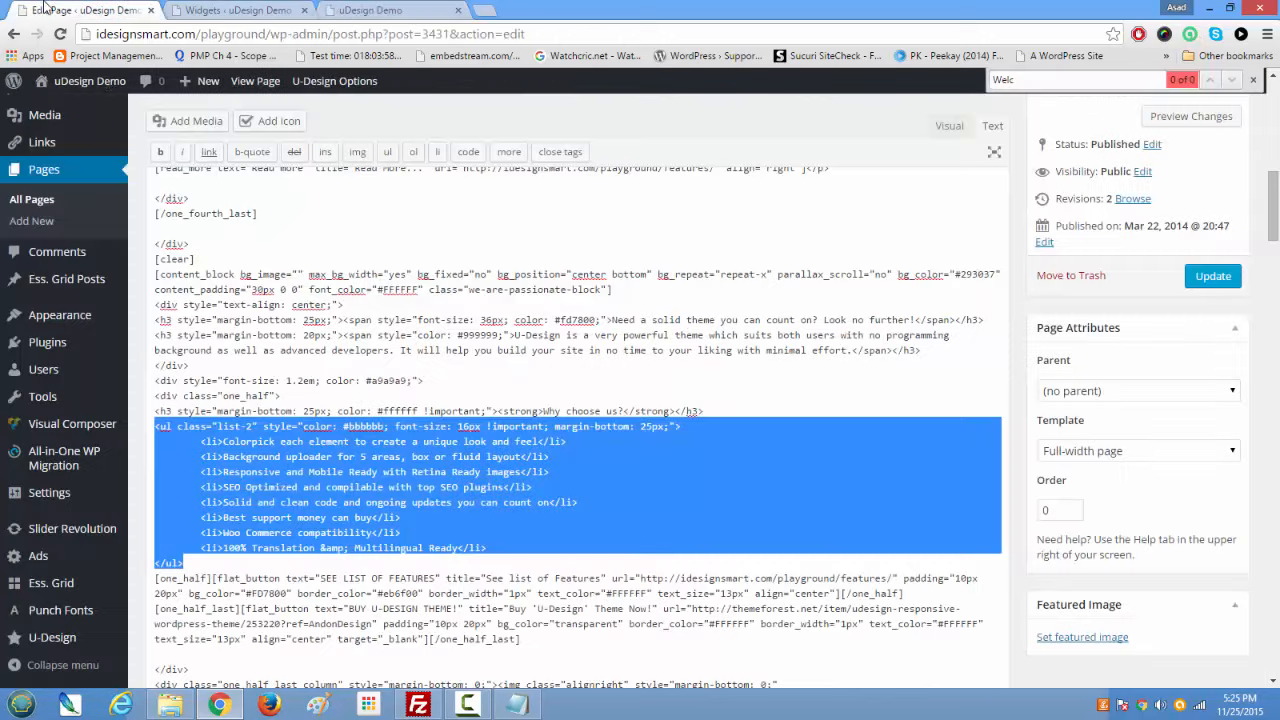
scroll(318, 451, "down", 2)
left_click_drag(216, 418, 852, 418)
left_click(715, 501)
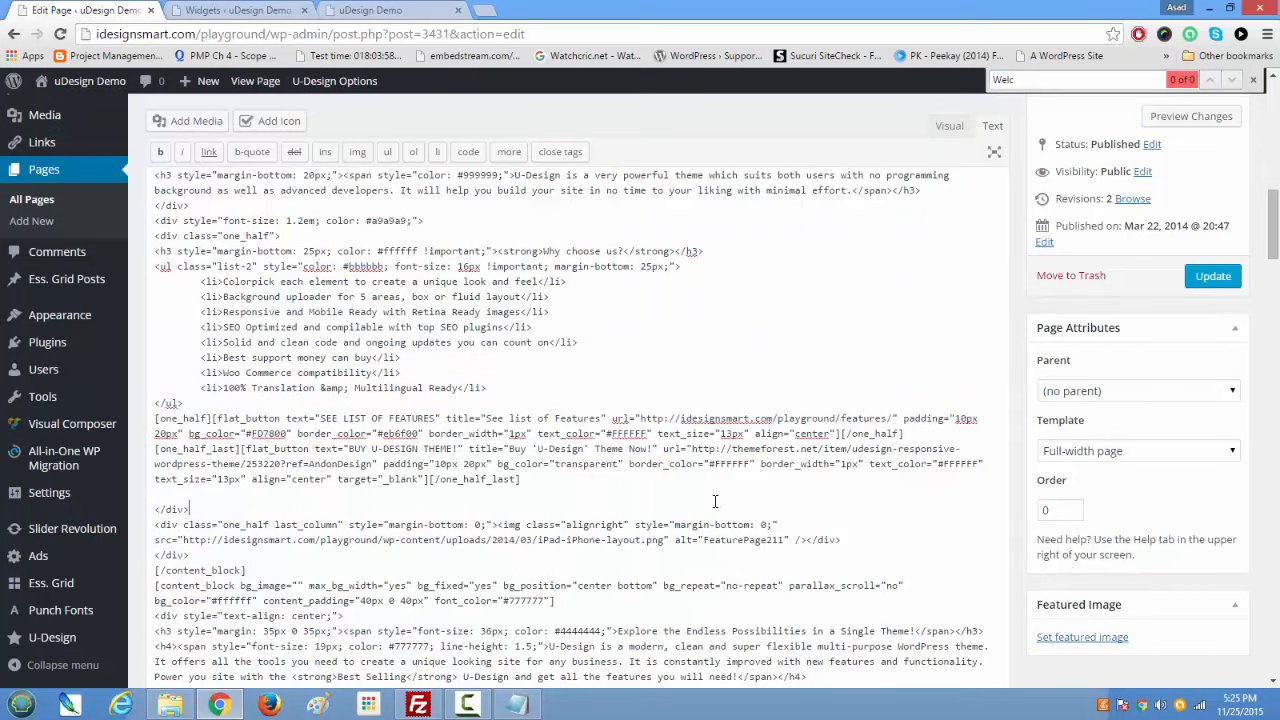
left_click_drag(645, 420, 898, 420)
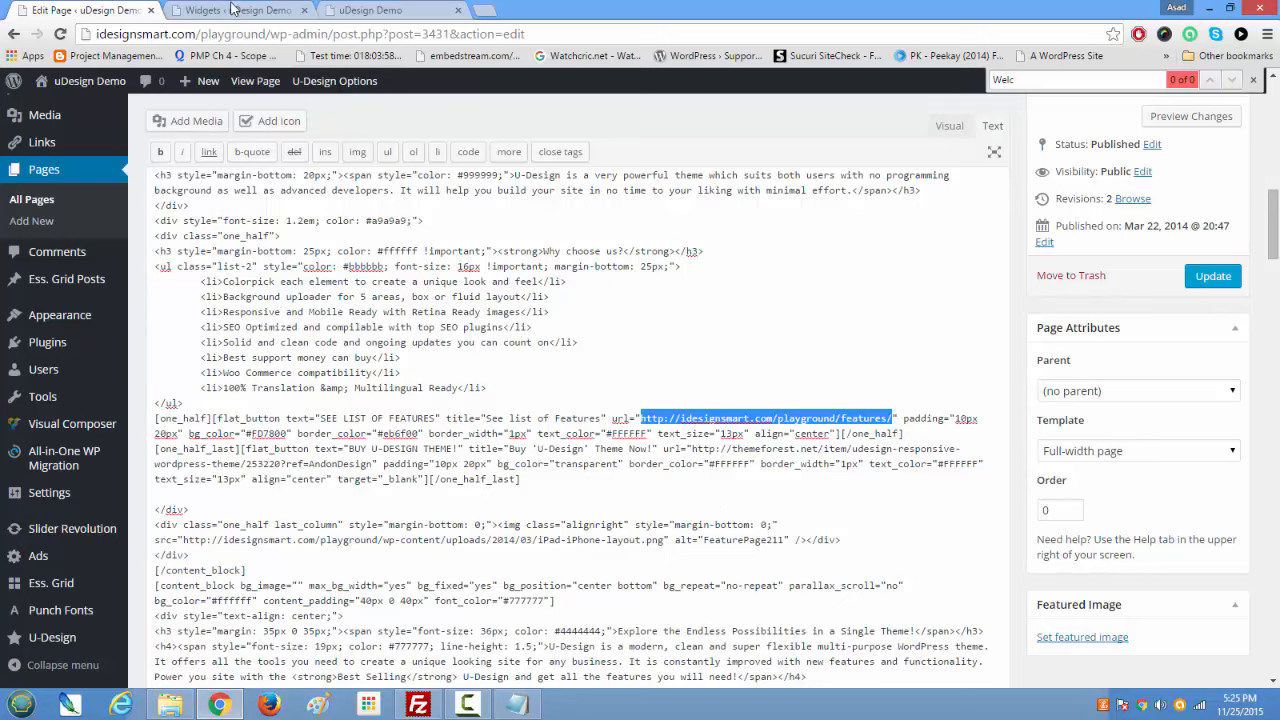
left_click(370, 10)
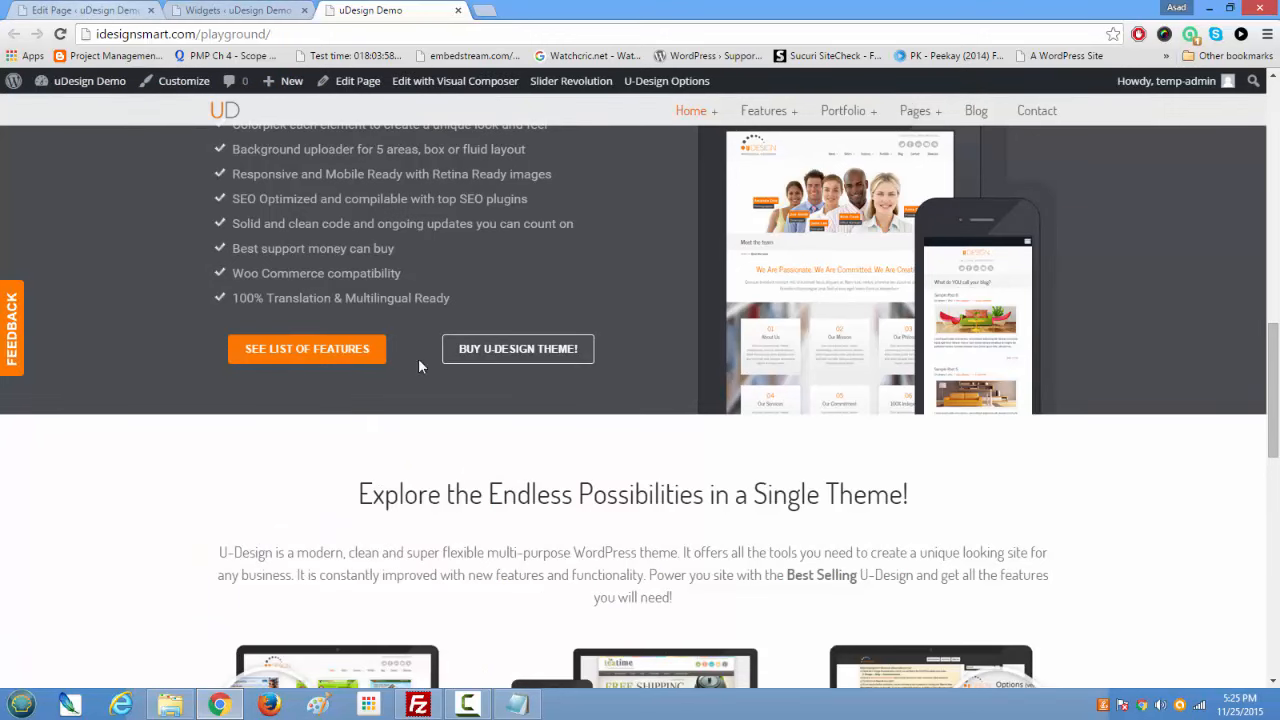
left_click(85, 10)
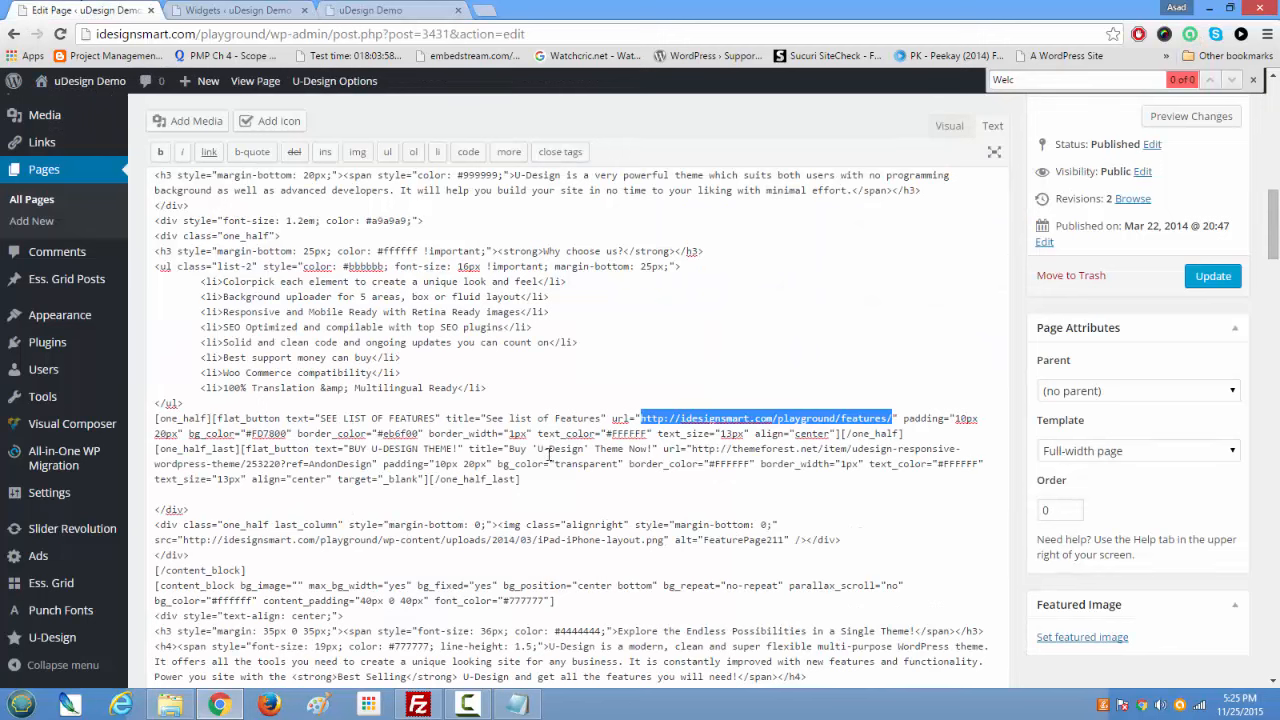
Step: Examine the live page's "Explore the Endless Possibilities in a Single Theme!" section and highlight its heading and intro paragraph
left_click(415, 14)
scroll(378, 488, "down", 3)
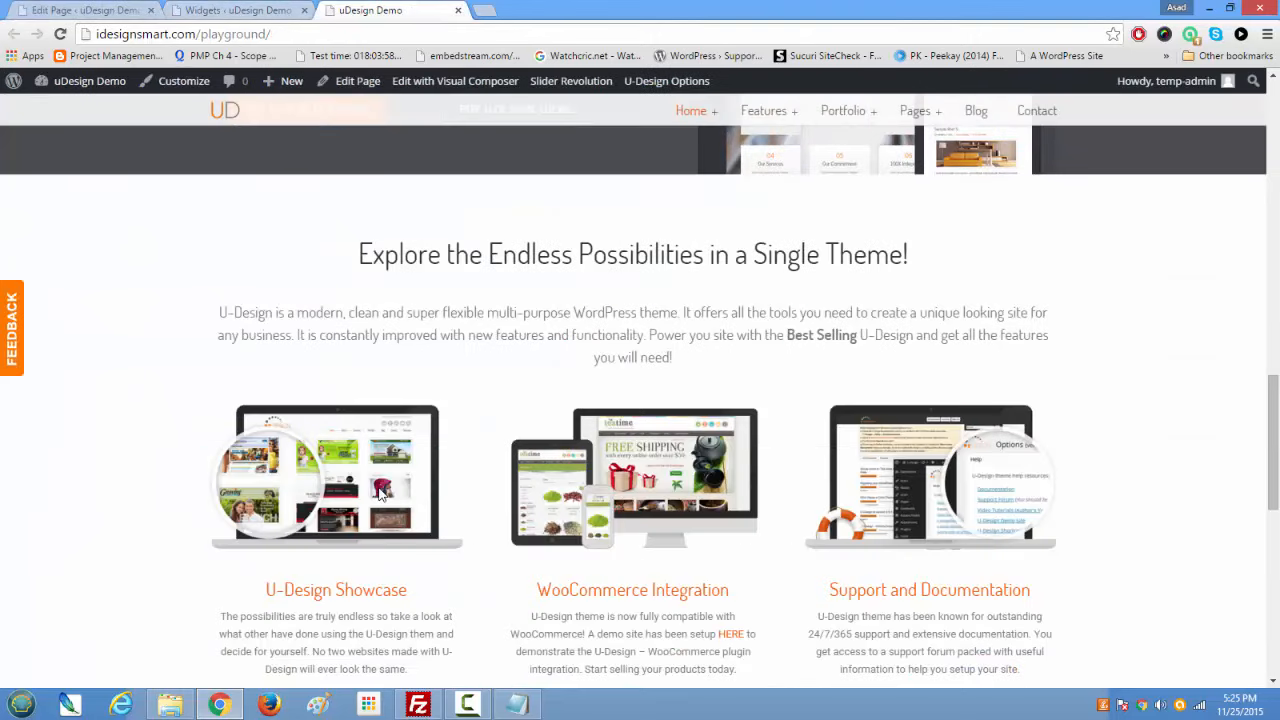
scroll(378, 492, "down", 1)
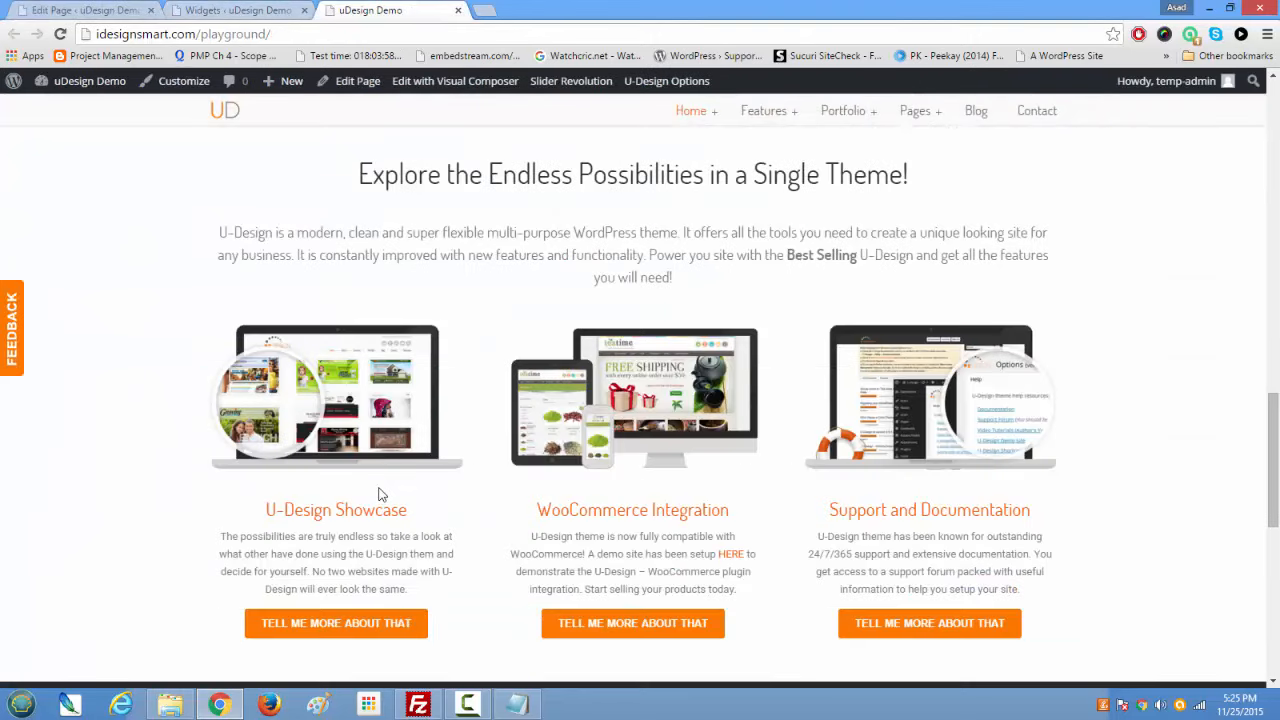
scroll(378, 494, "up", 1)
left_click_drag(356, 256, 771, 376)
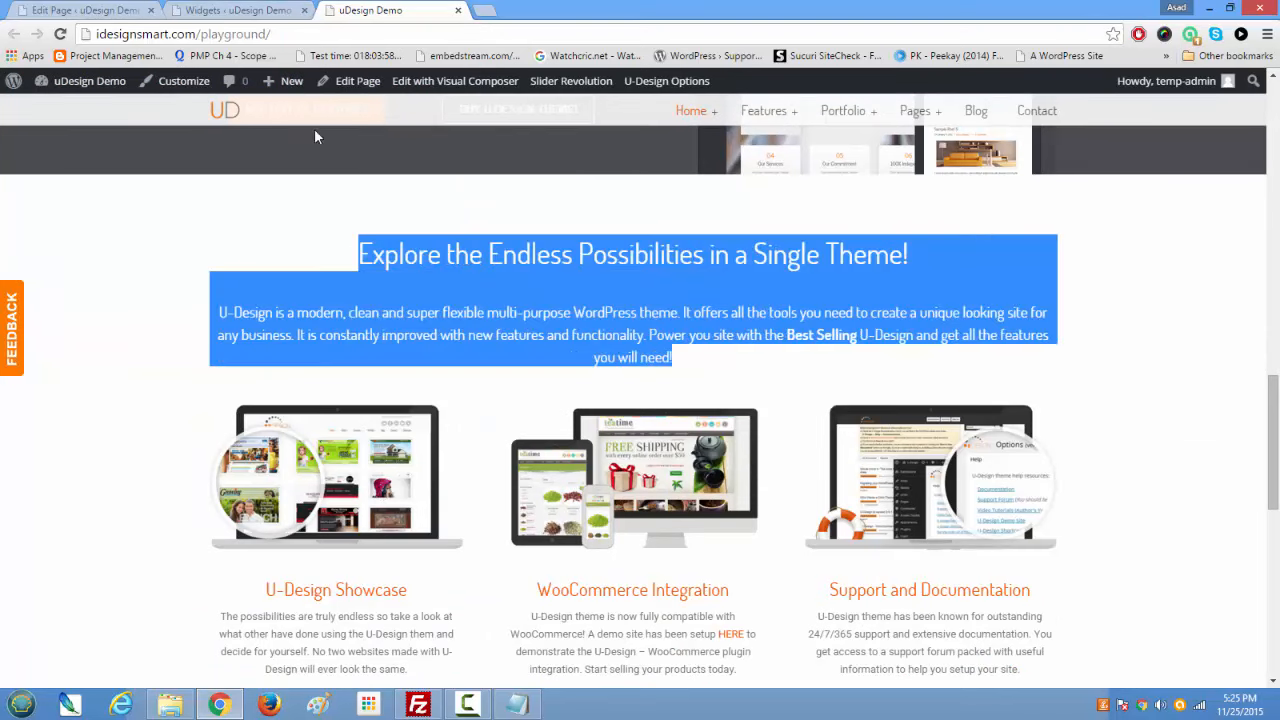
left_click(108, 12)
left_click(212, 10)
left_click(392, 10)
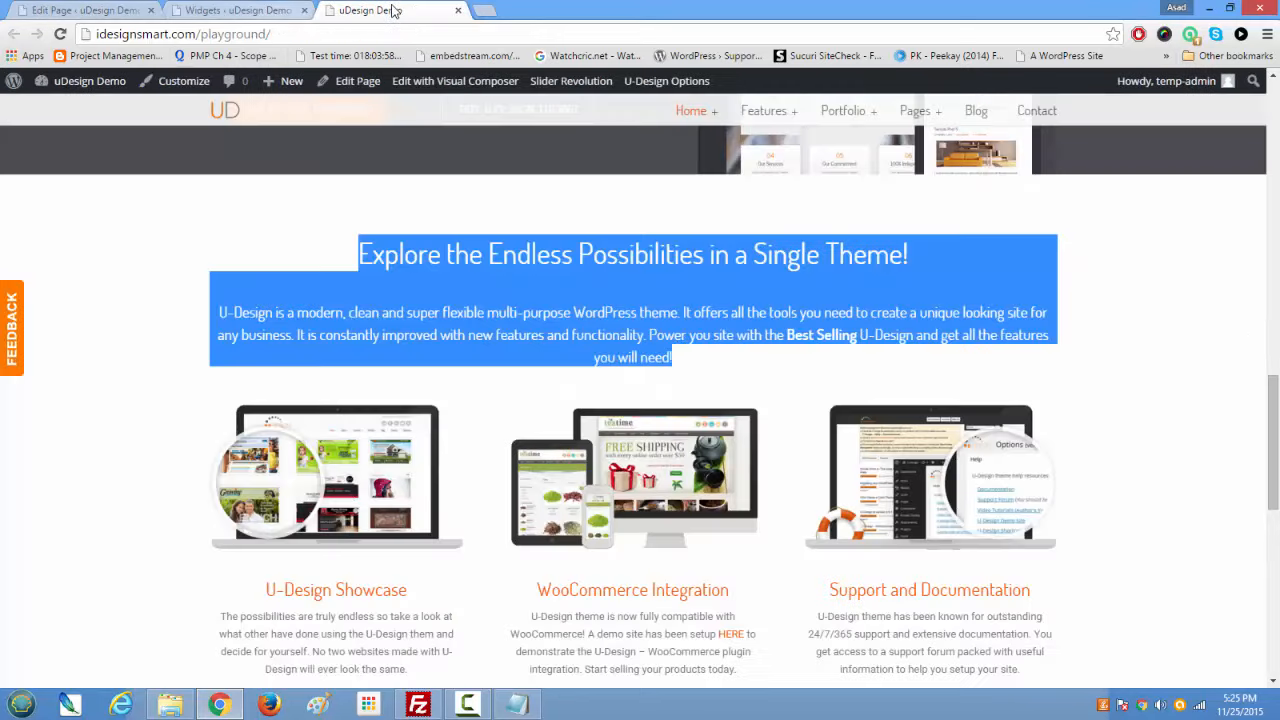
Step: Review the device image's one_half last_column div and the two flat_button shortcodes in the Home page editor
left_click(108, 11)
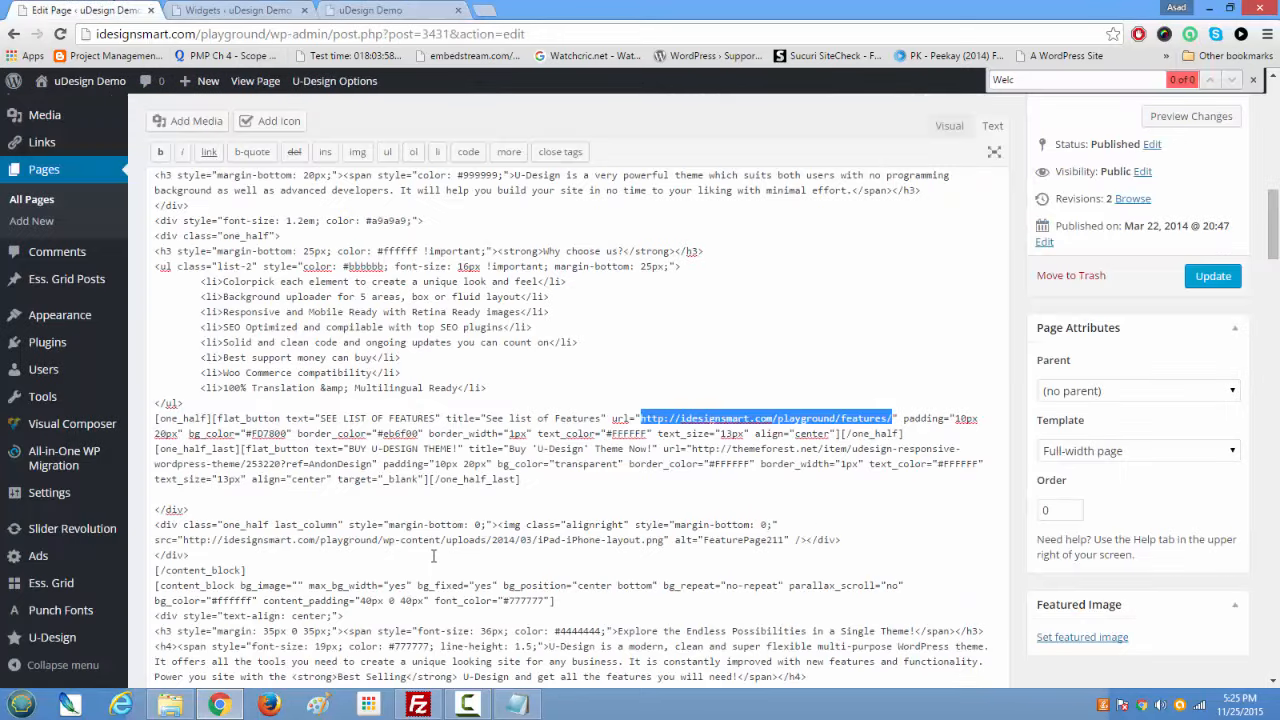
left_click_drag(154, 524, 293, 540)
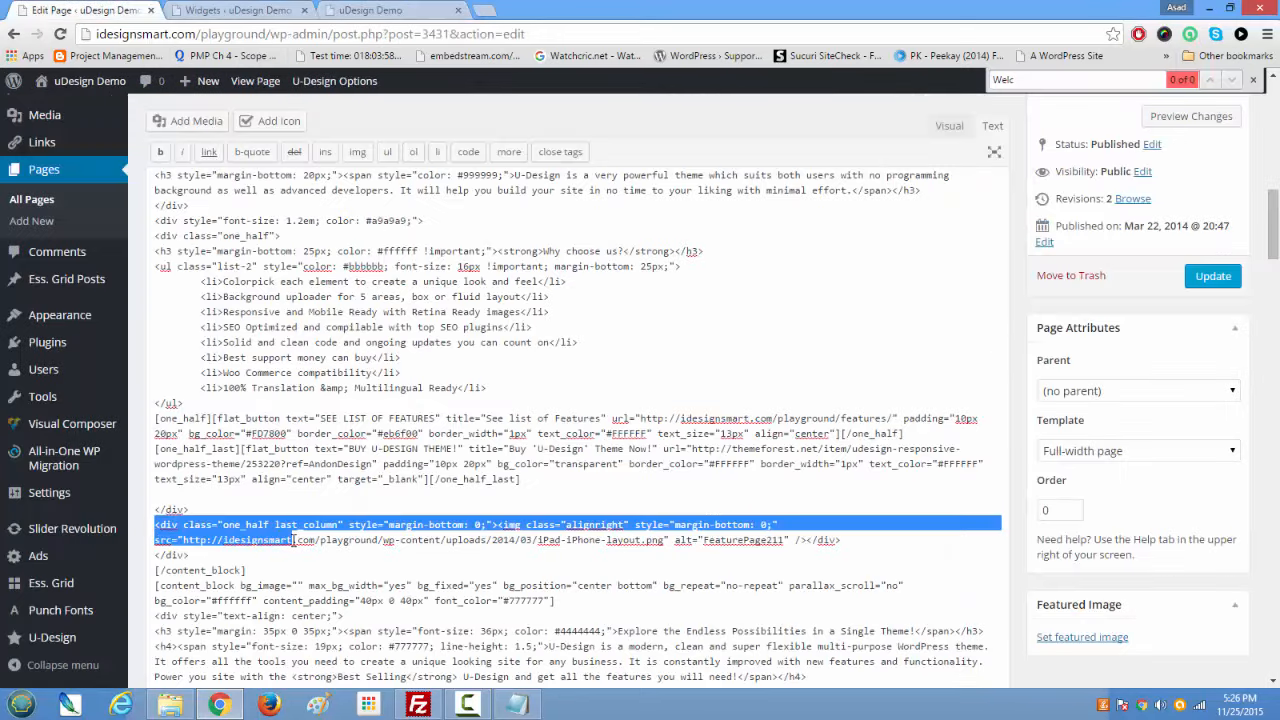
left_click_drag(155, 418, 953, 433)
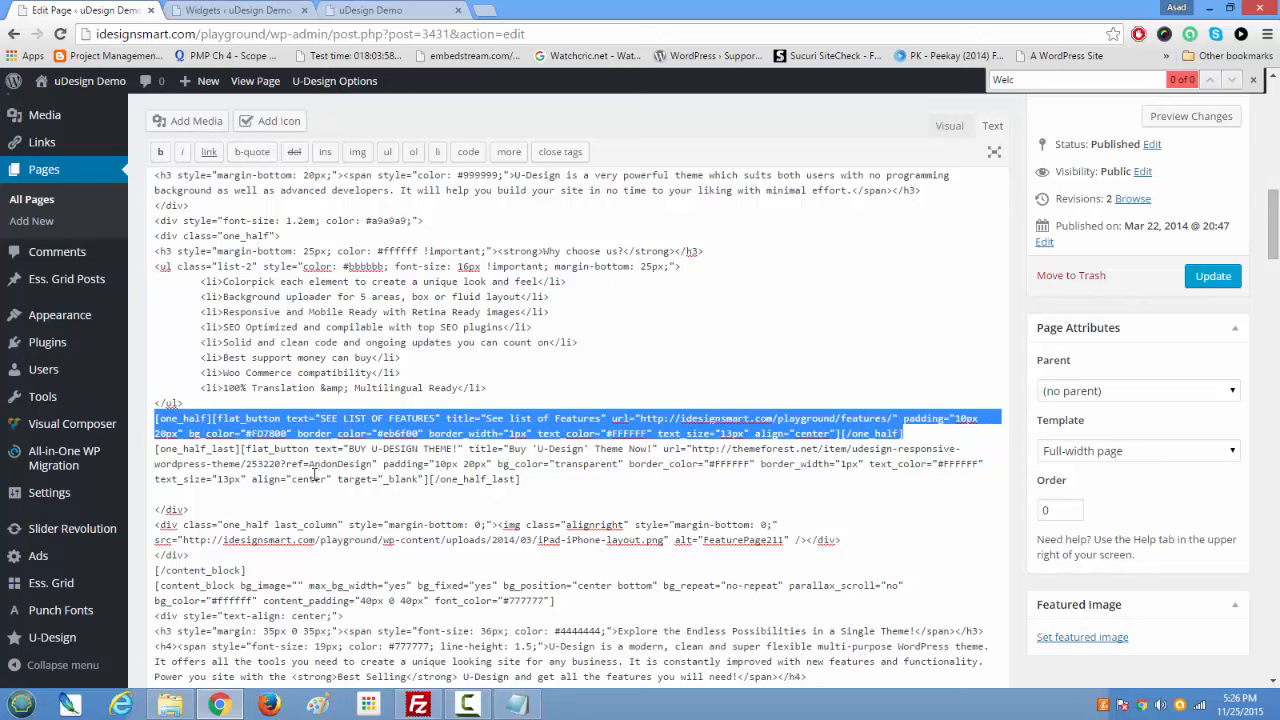
left_click_drag(157, 451, 743, 506)
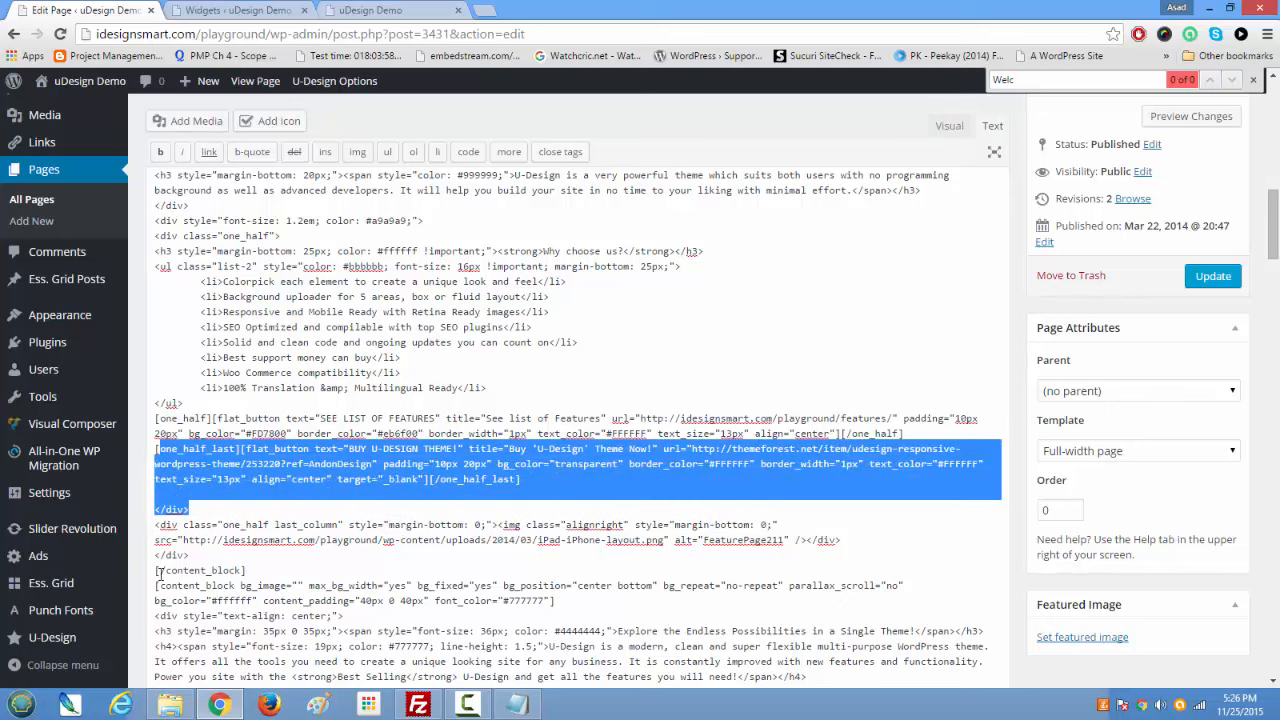
Step: Find the closing content_block tag and compare the content_block code after it with the "Explore the Endless Possibilities" section on the live page
left_click_drag(157, 572, 309, 569)
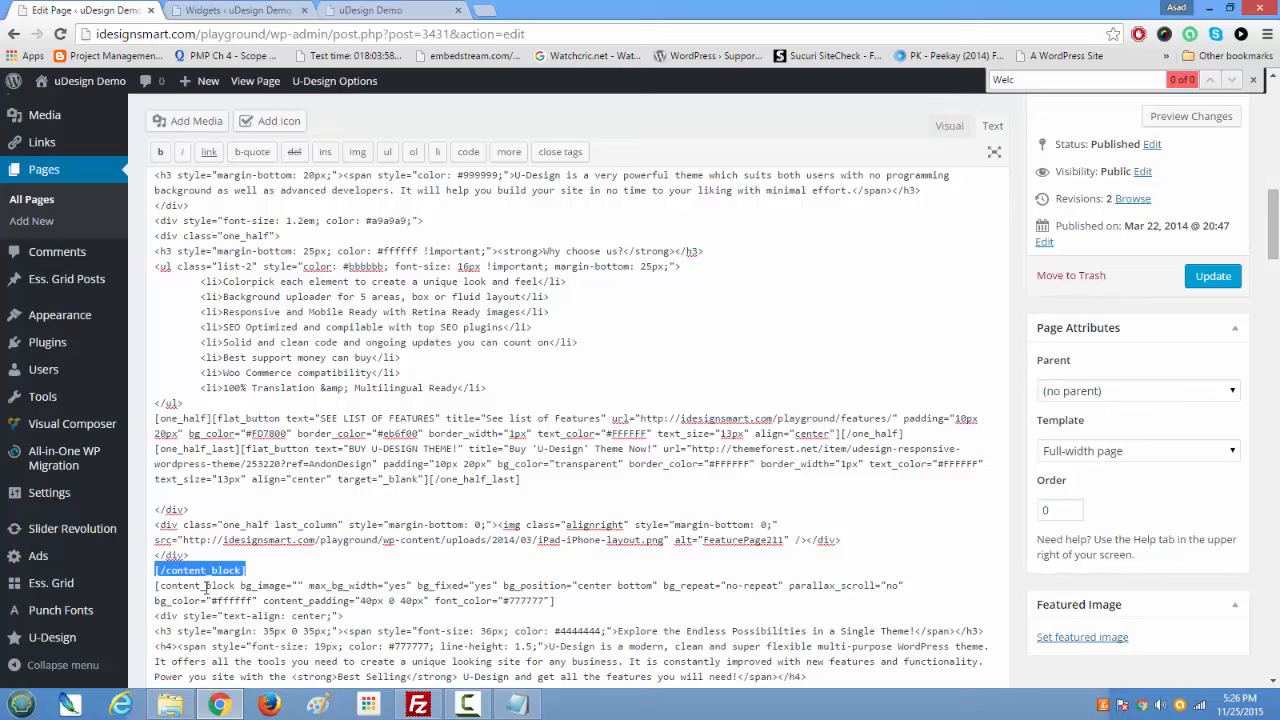
left_click(167, 571)
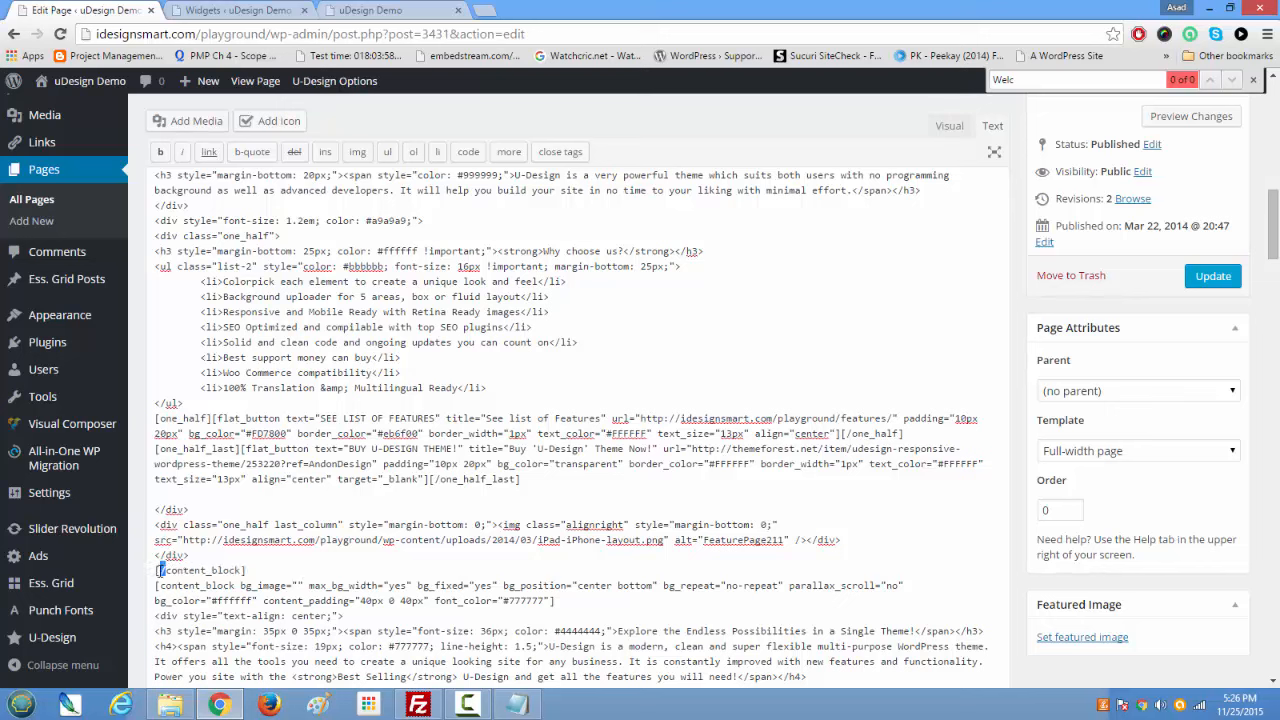
left_click_drag(155, 586, 352, 590)
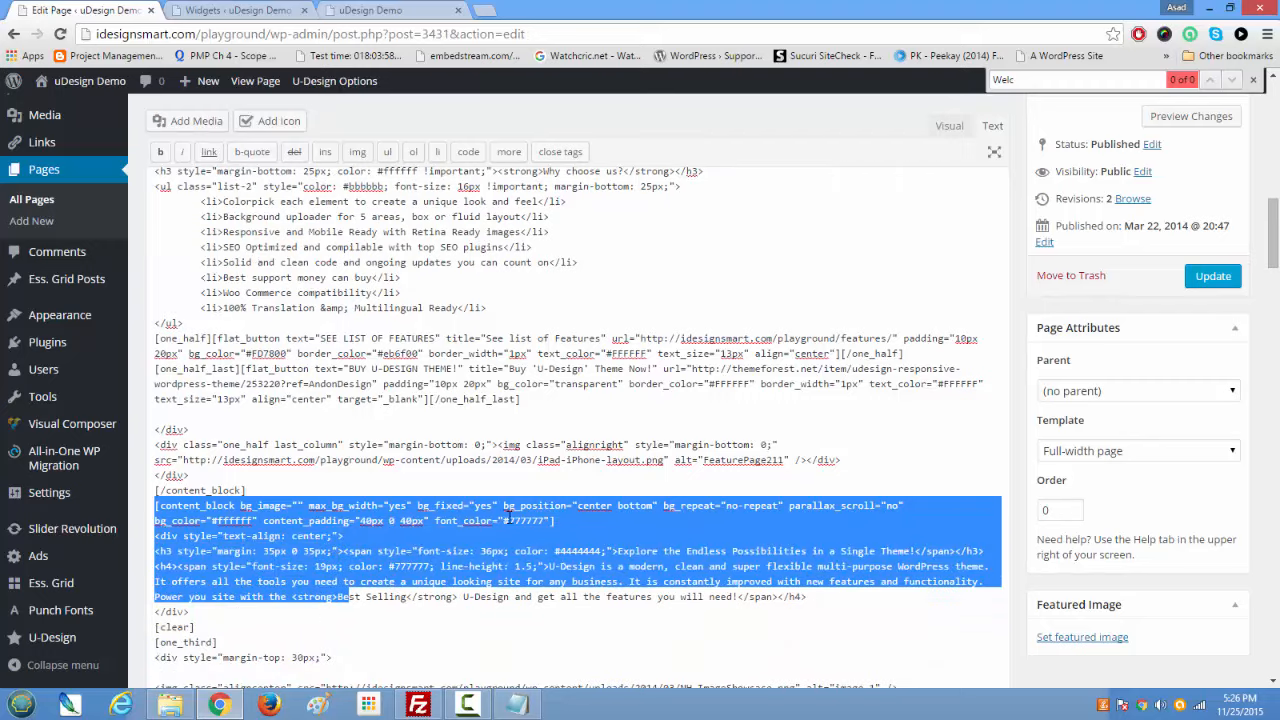
left_click(405, 10)
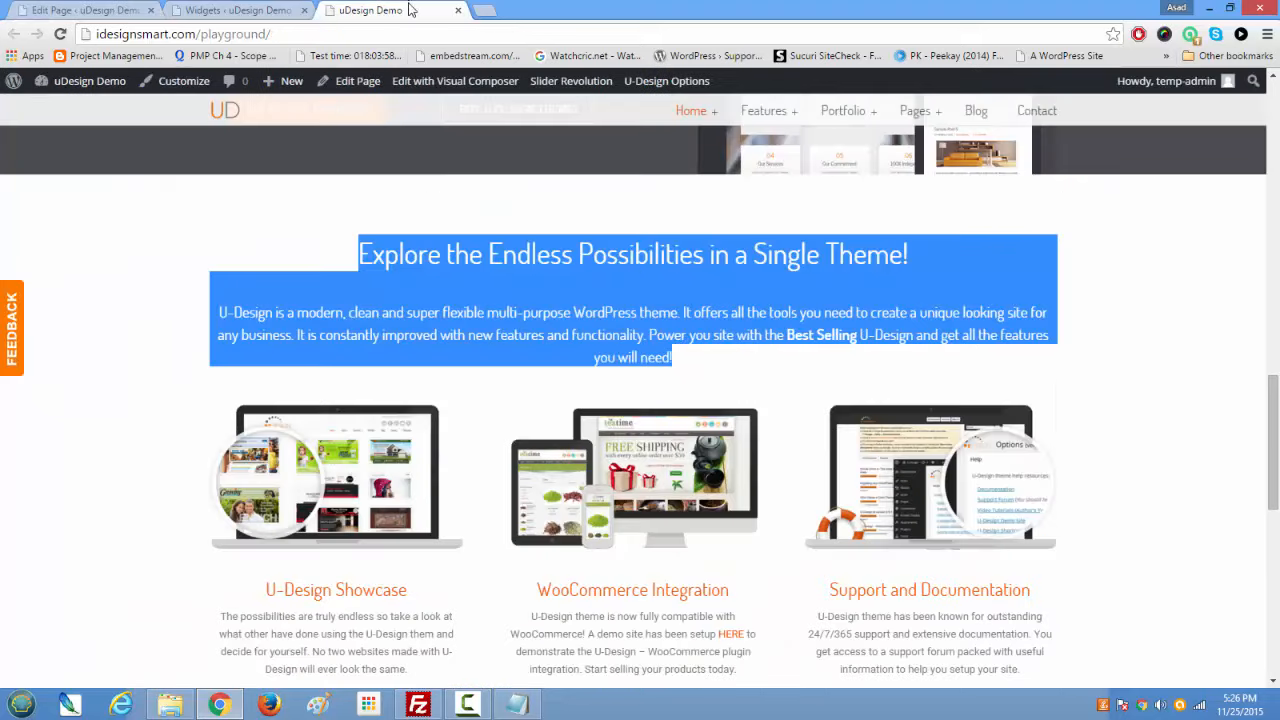
Step: Review the live home page's sections, from the slider and Welcome to IDesignsmart text down to the Users Reviews block
left_click(143, 370)
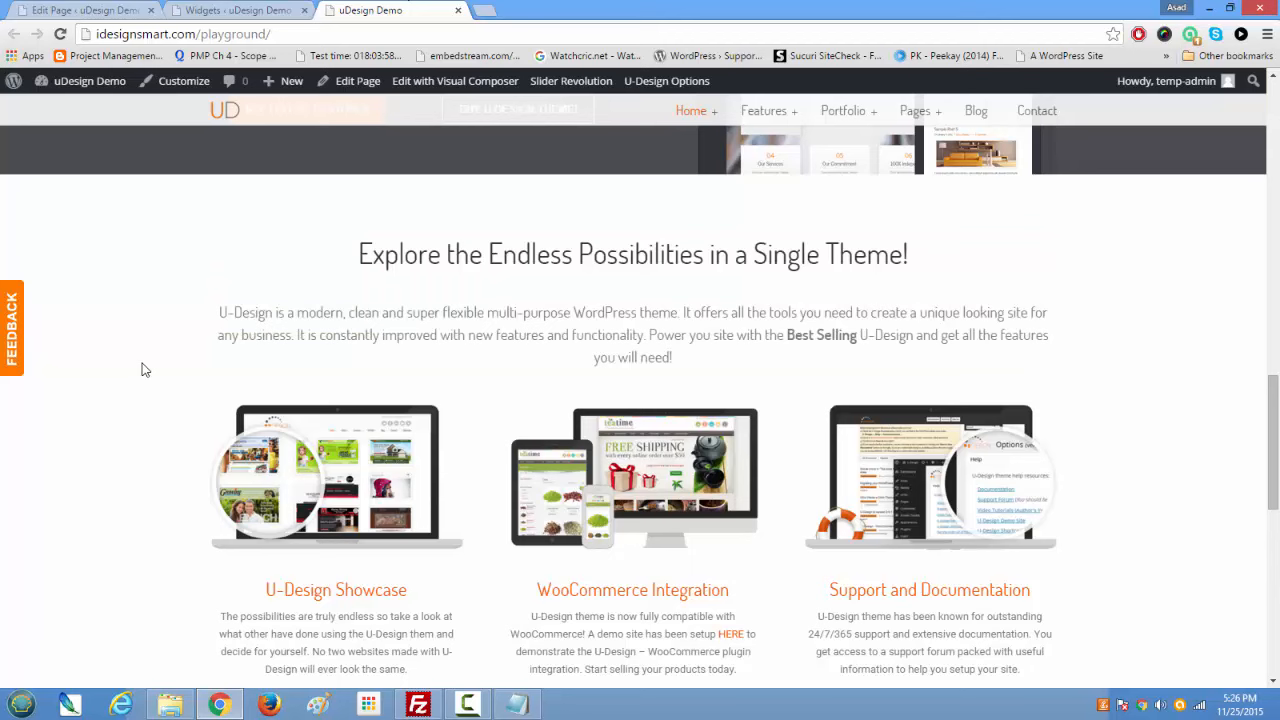
scroll(578, 516, "up", 15)
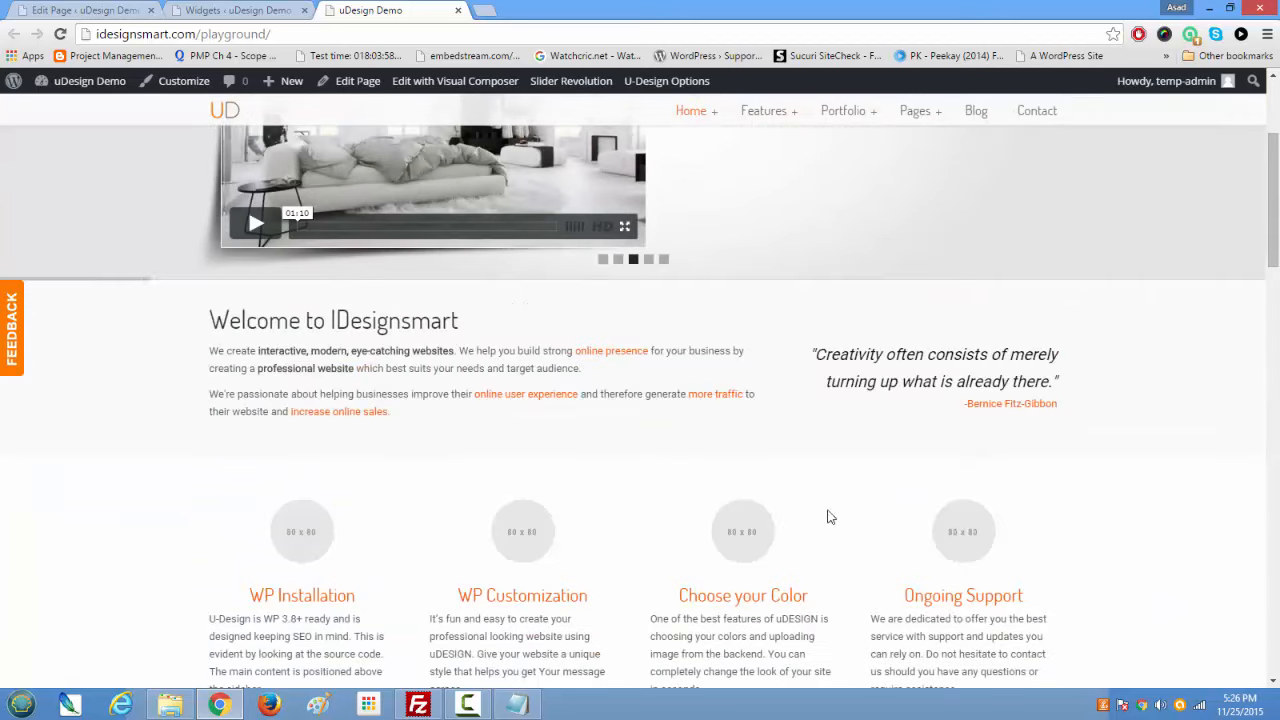
scroll(820, 586, "down", 6)
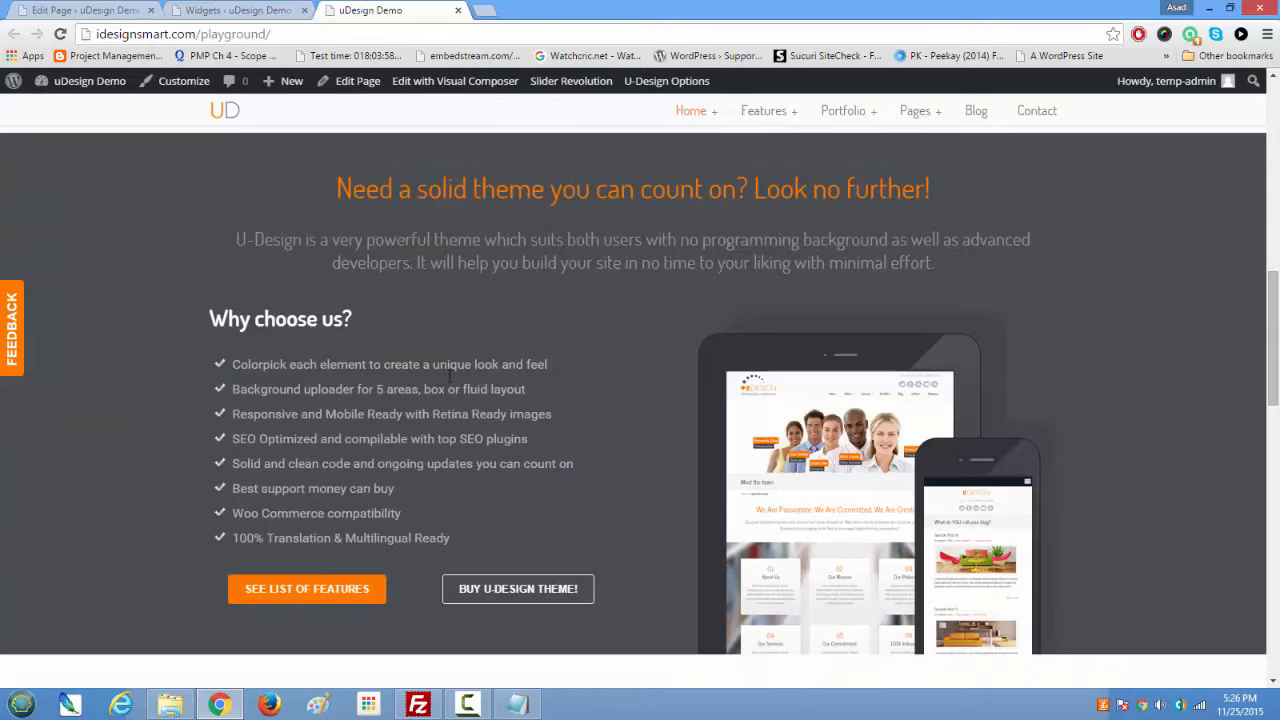
scroll(466, 565, "down", 5)
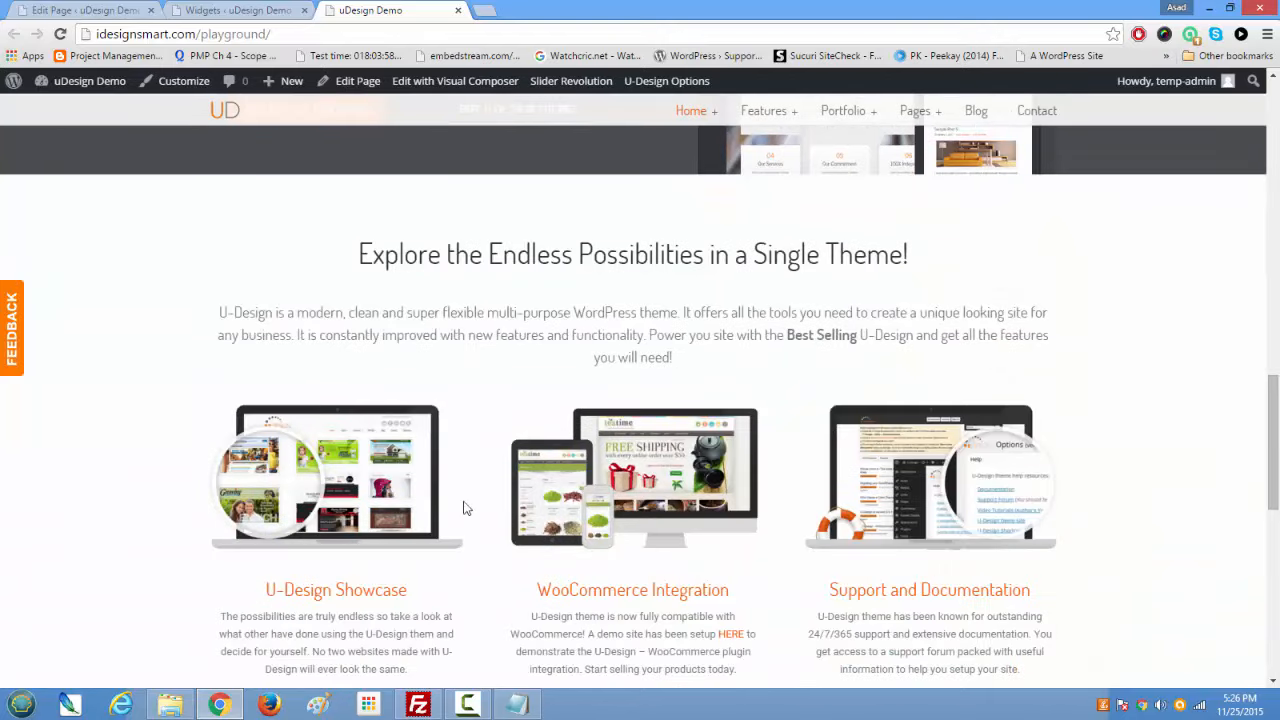
scroll(620, 650, "up", 15)
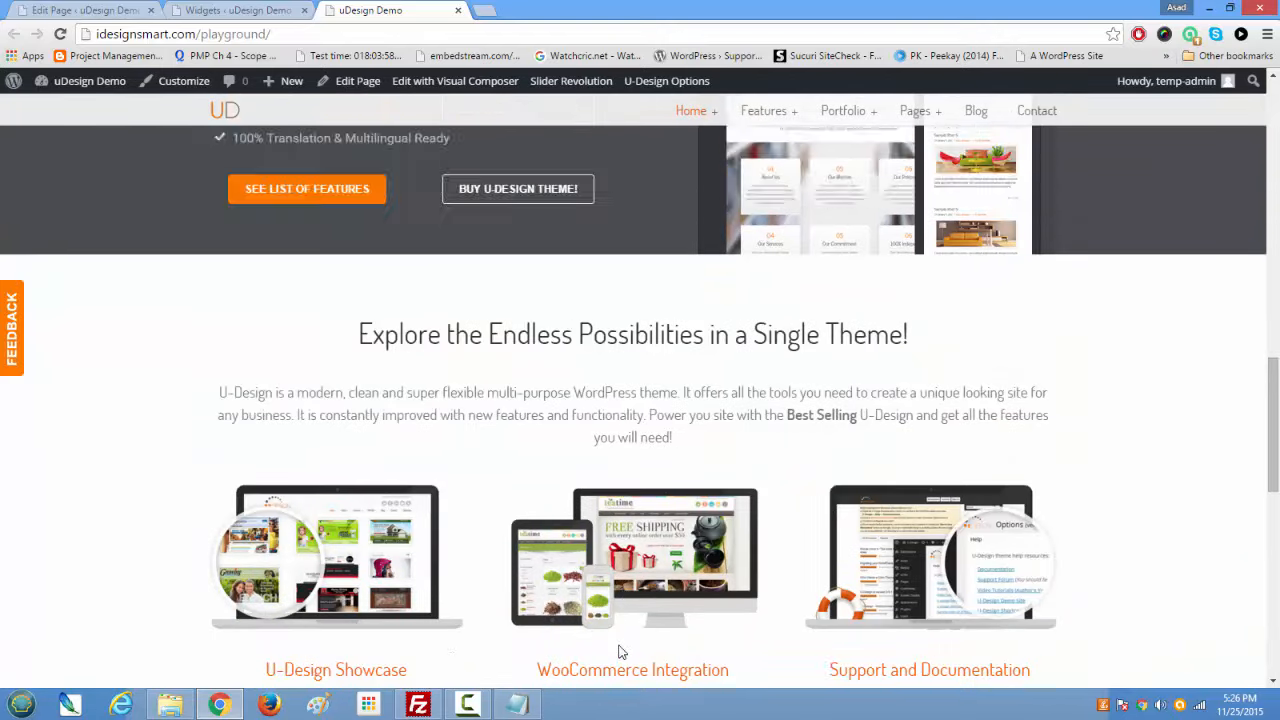
scroll(620, 652, "down", 3)
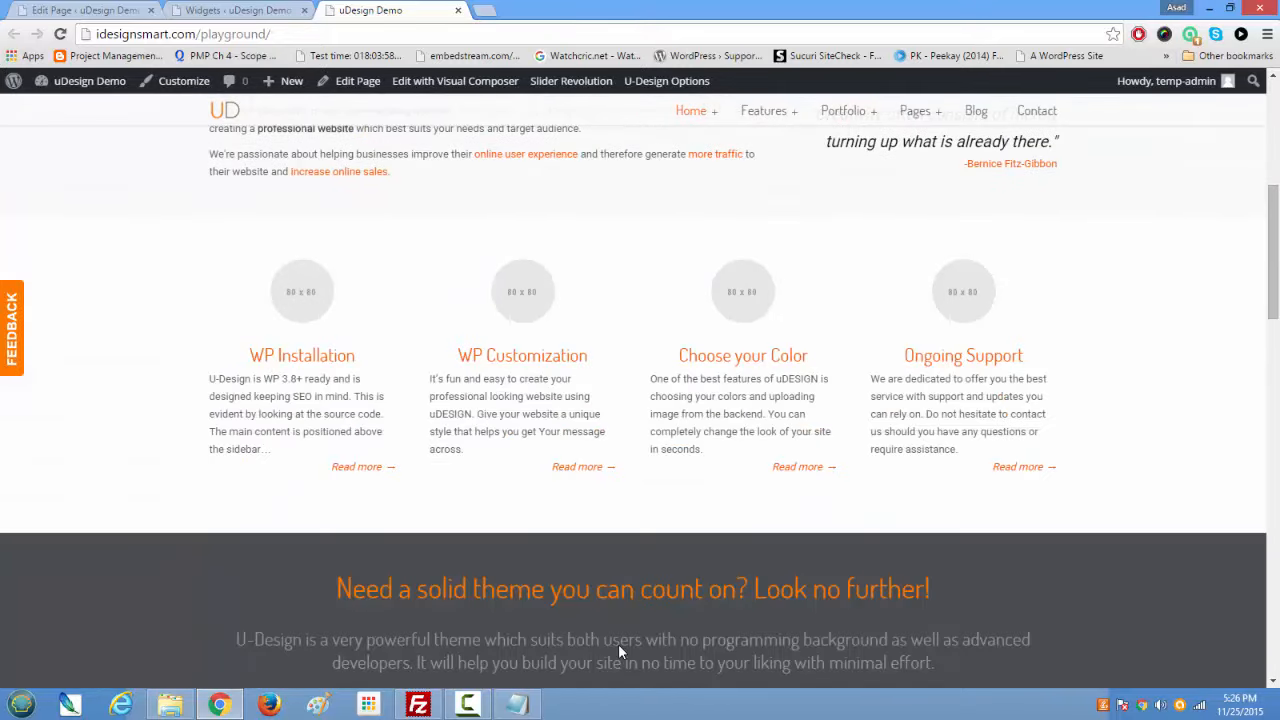
scroll(618, 644, "down", 10)
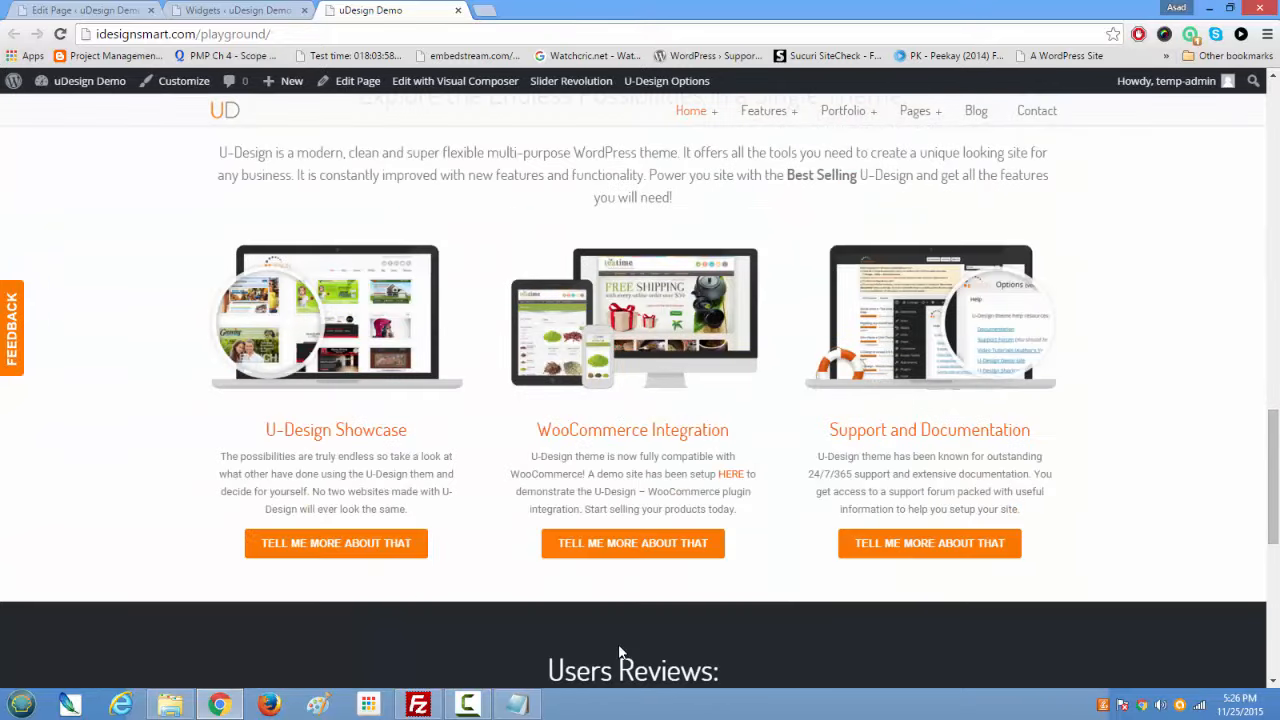
scroll(618, 651, "up", 15)
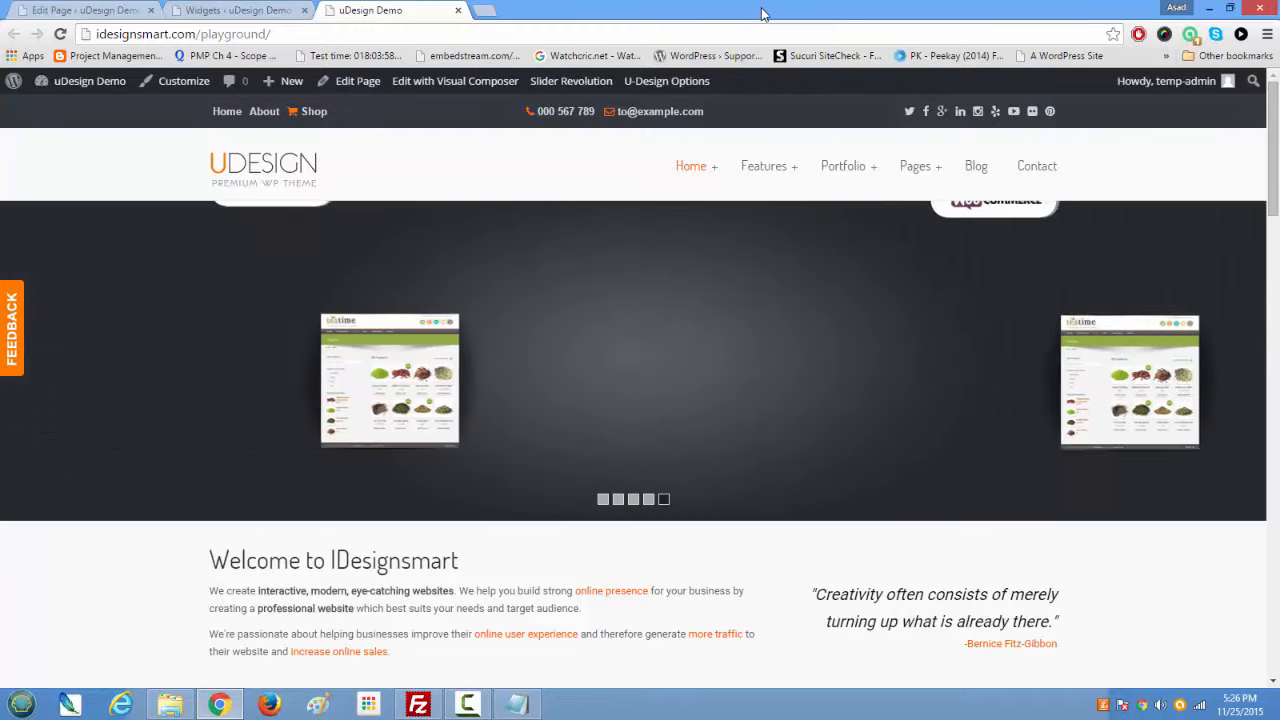
Step: Shrink the browser window to a narrow mobile-like width and open the Fluid Page Example from the site's navigation
double_click(760, 14)
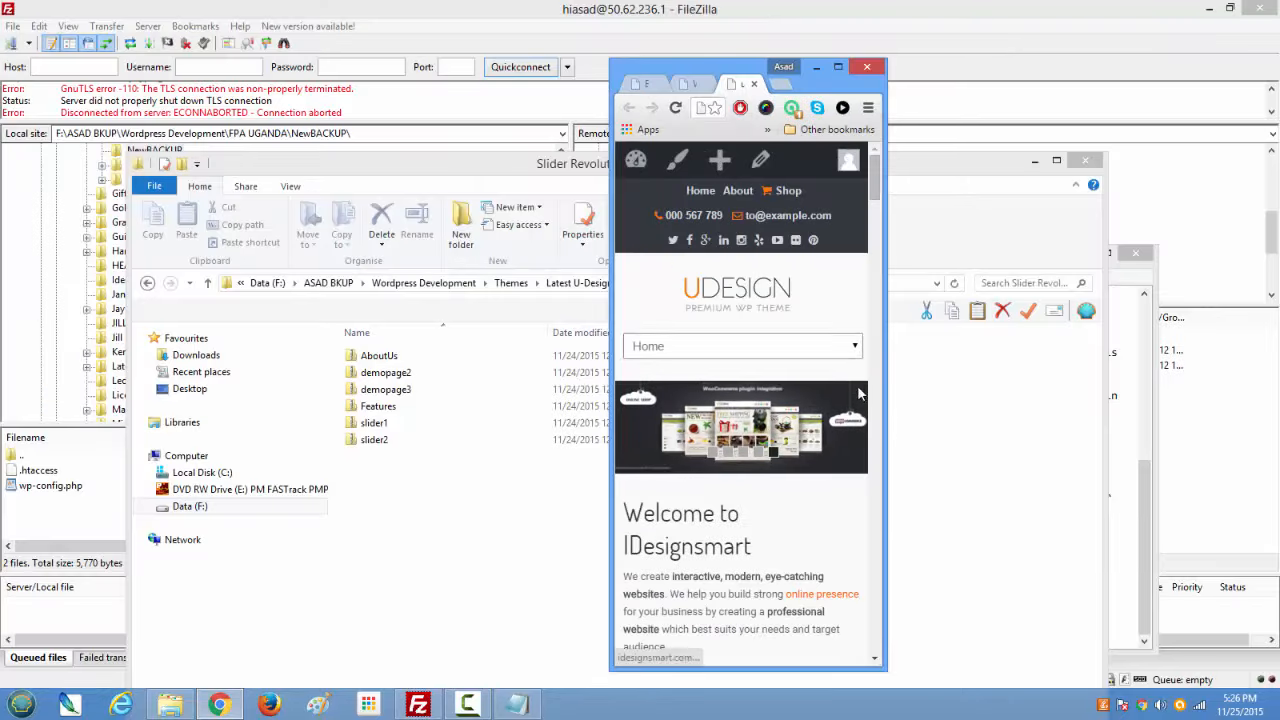
left_click_drag(884, 645, 904, 639)
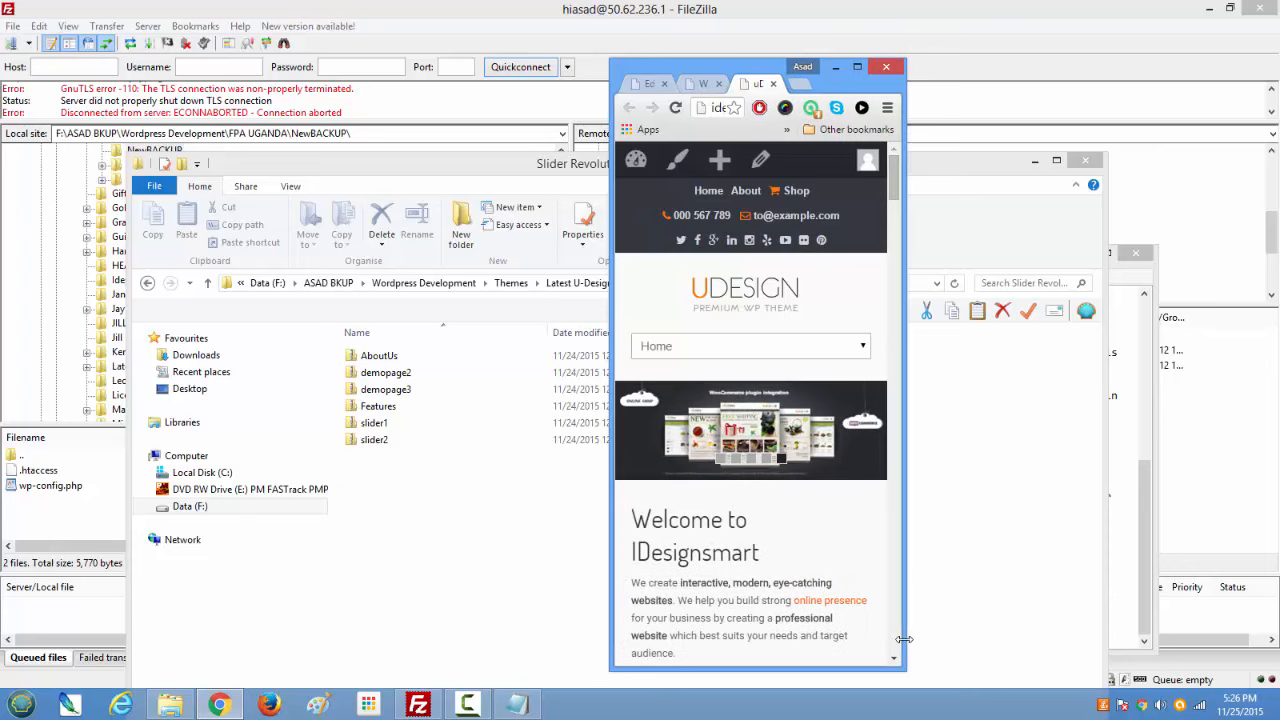
left_click(789, 348)
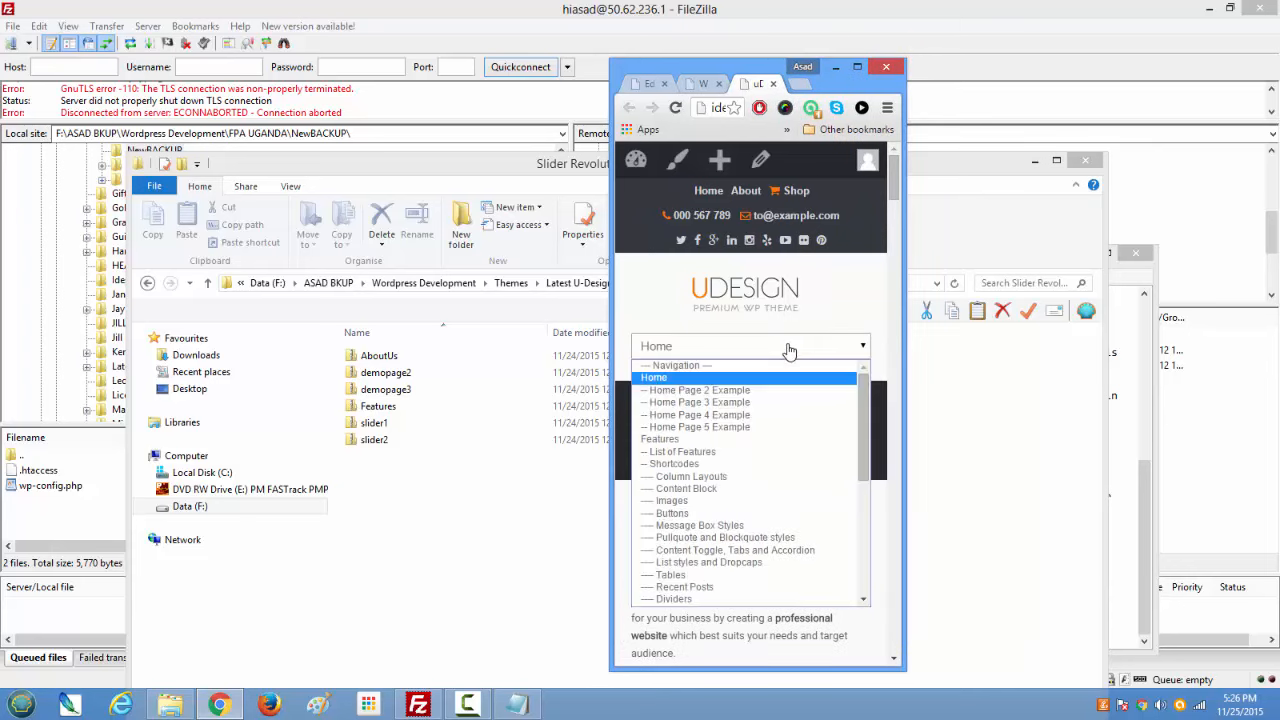
left_click(791, 414)
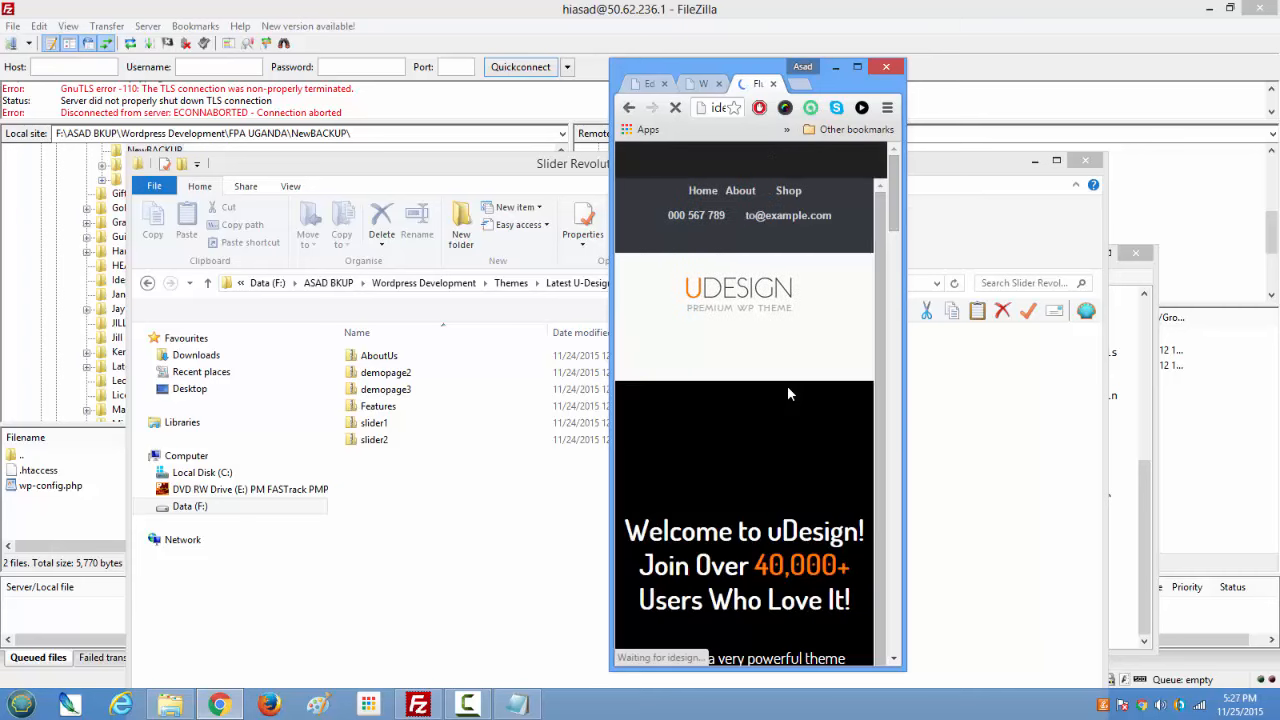
left_click_drag(889, 205, 864, 174)
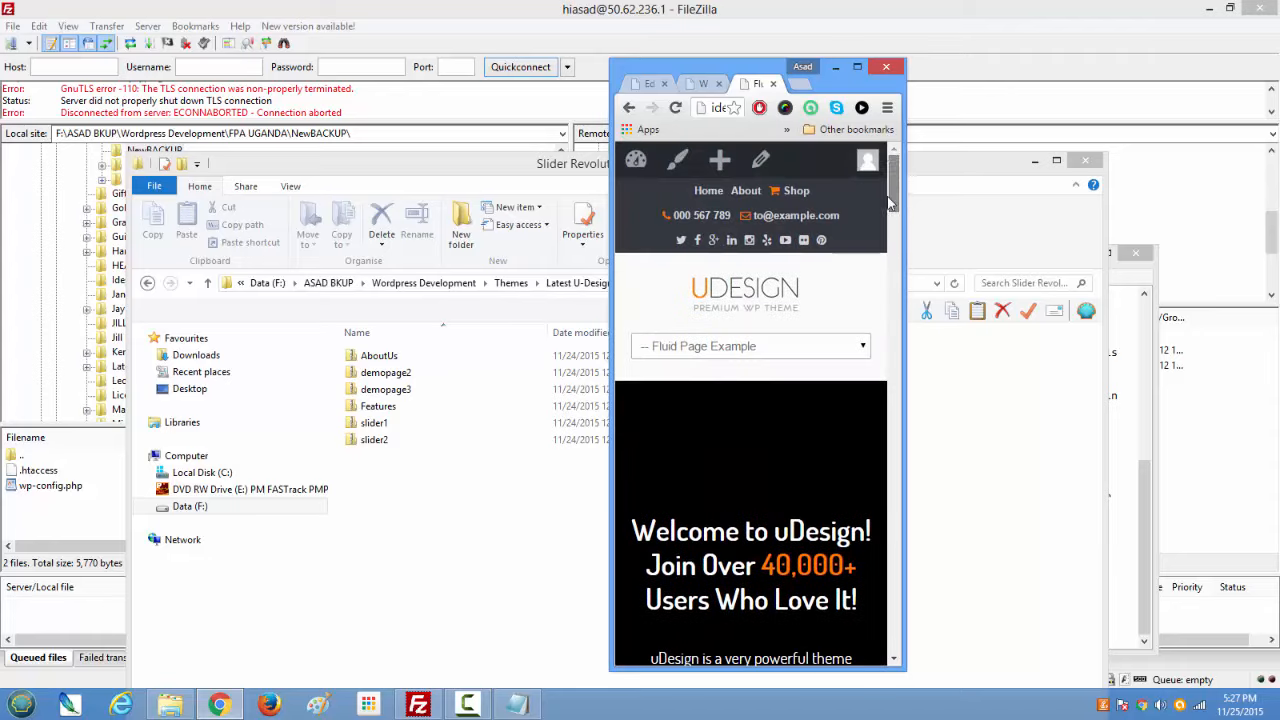
Step: Maximize the browser window and examine the Fluid Page Example's layout at full width
left_click(857, 66)
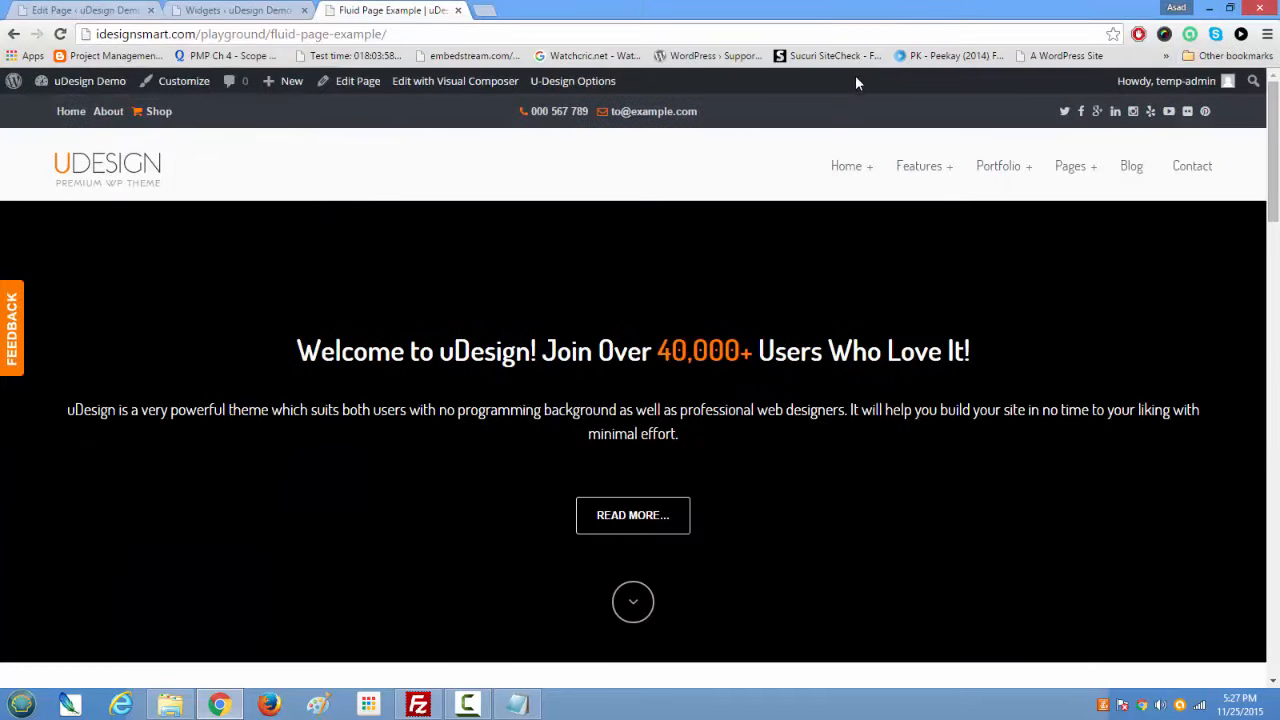
scroll(529, 524, "down", 8)
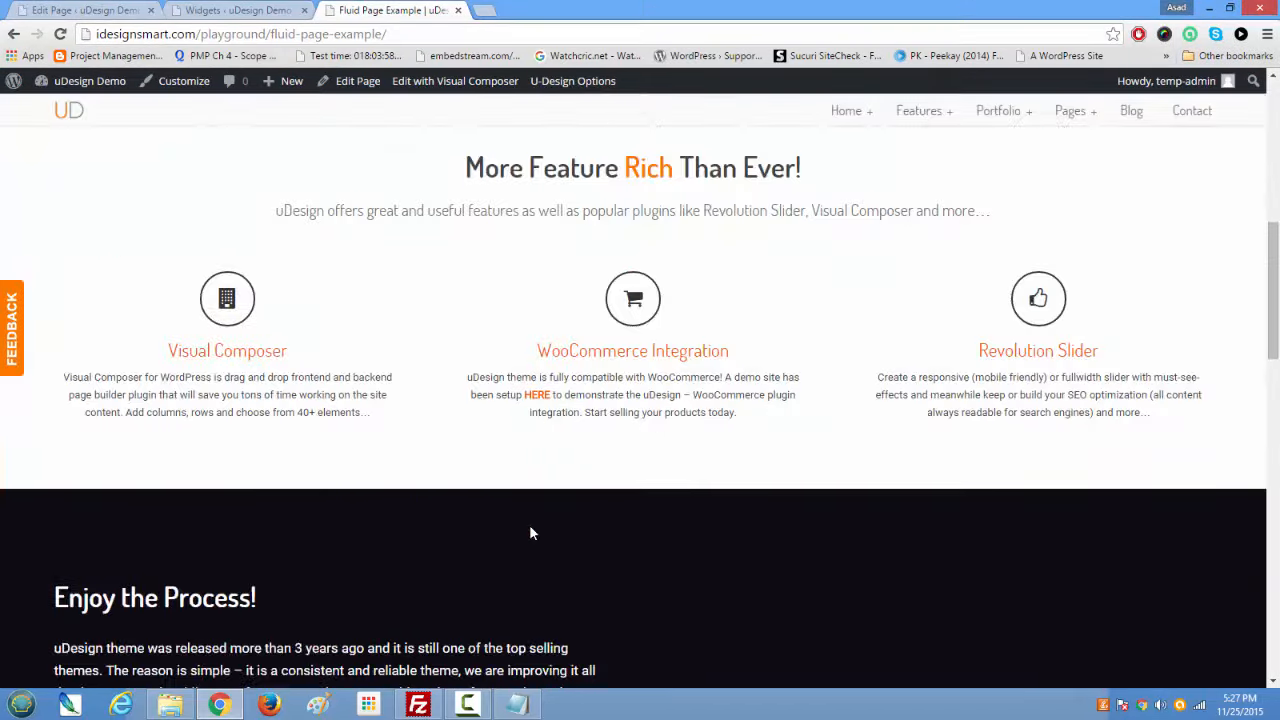
scroll(457, 88, "up", 4)
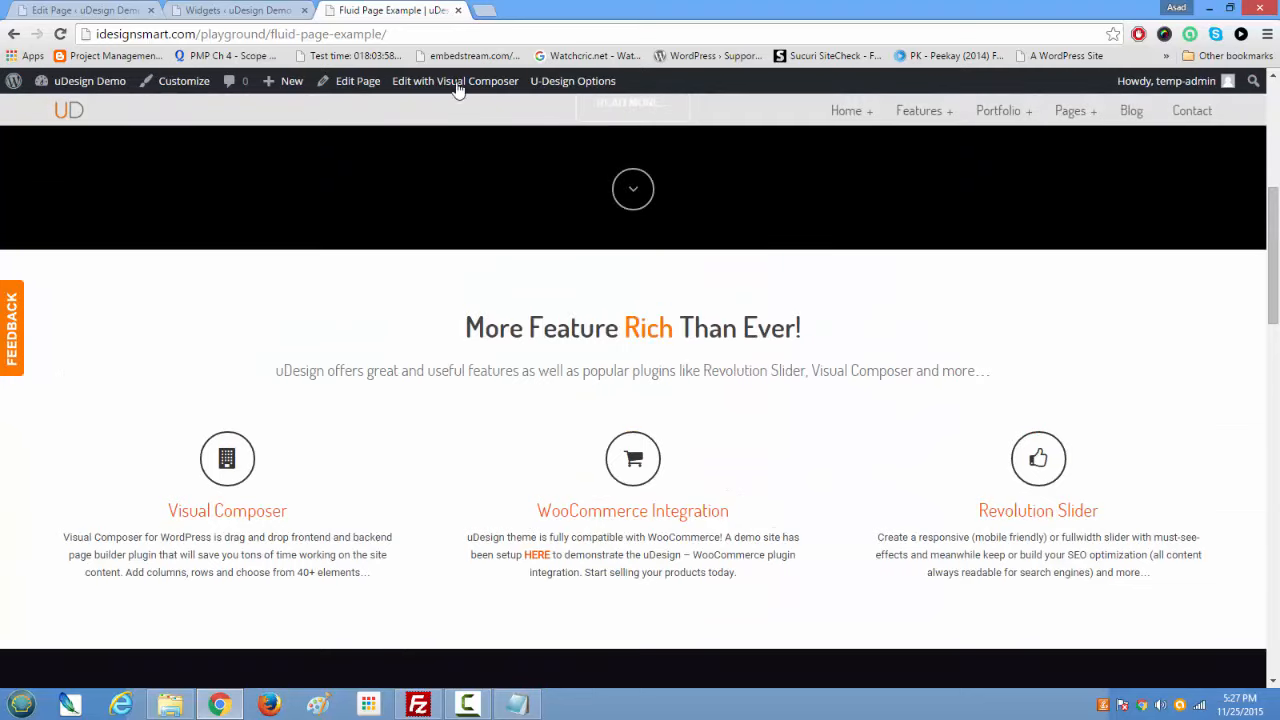
Step: Close the Fluid Page Example tab, and open the live site from the home page's editor
left_click(459, 11)
left_click(88, 11)
scroll(393, 517, "down", 5)
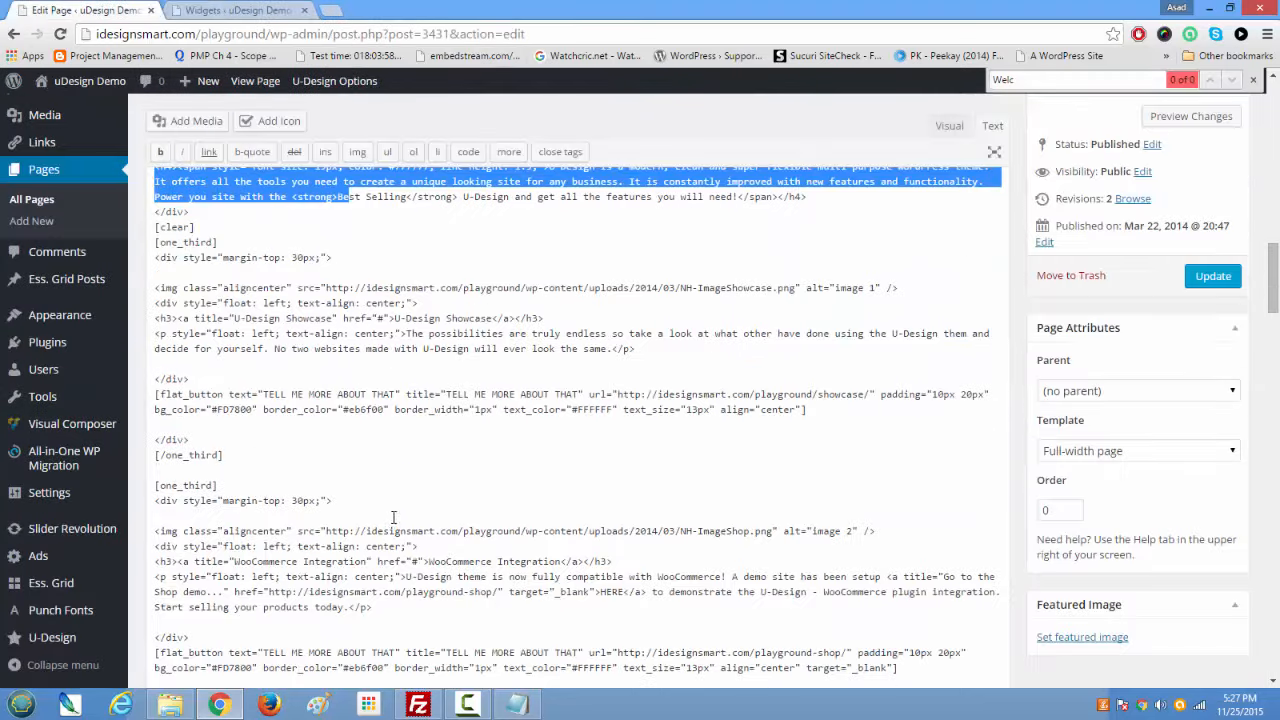
scroll(393, 517, "down", 15)
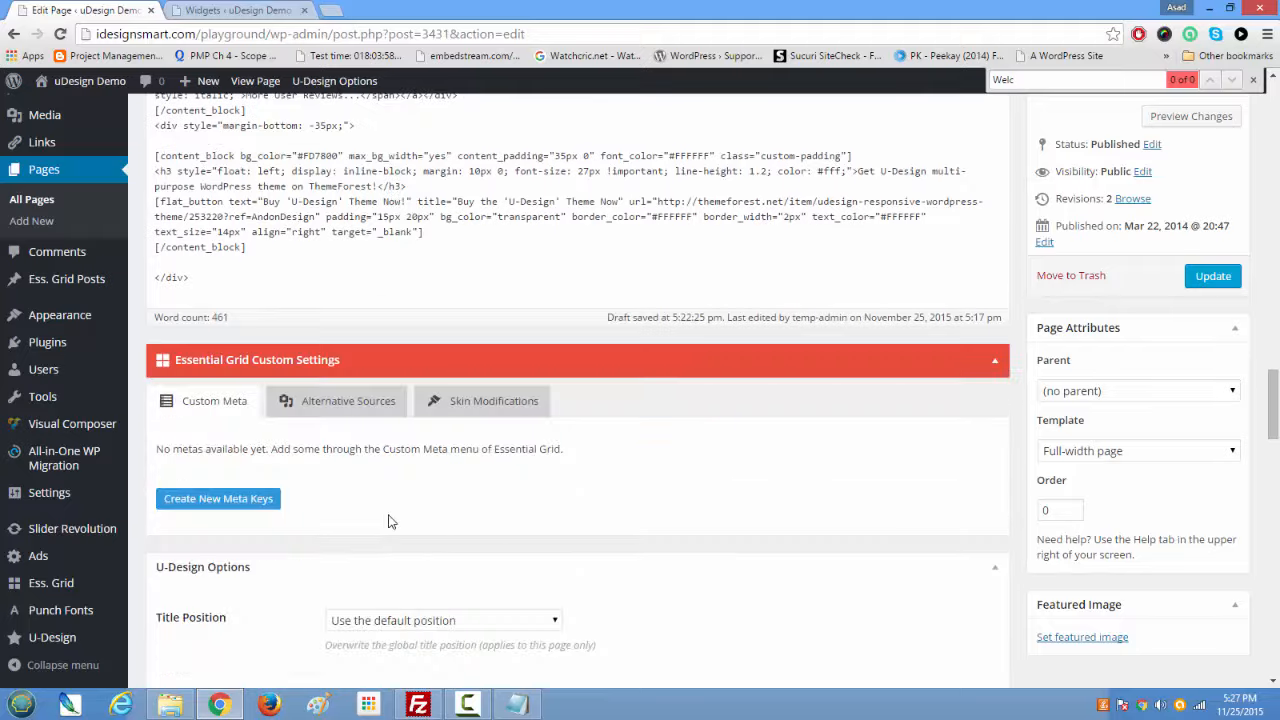
scroll(390, 521, "up", 3)
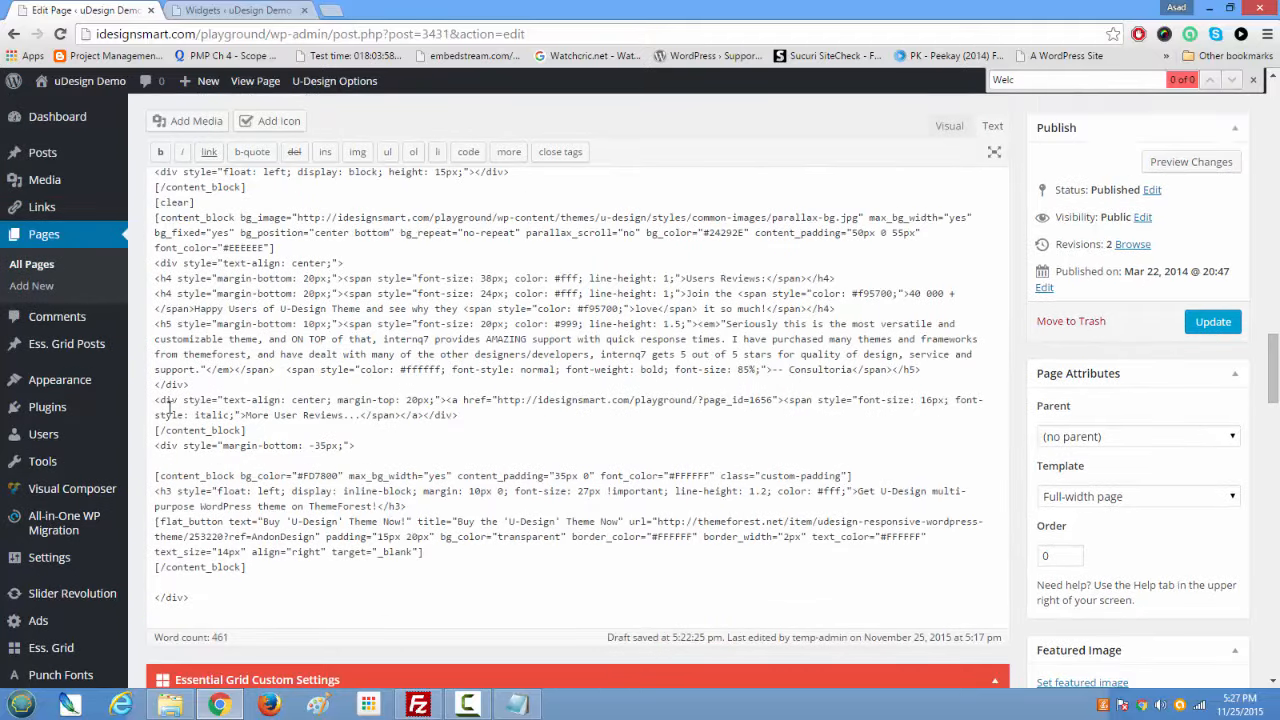
mouse_move(89, 84)
left_click(72, 119)
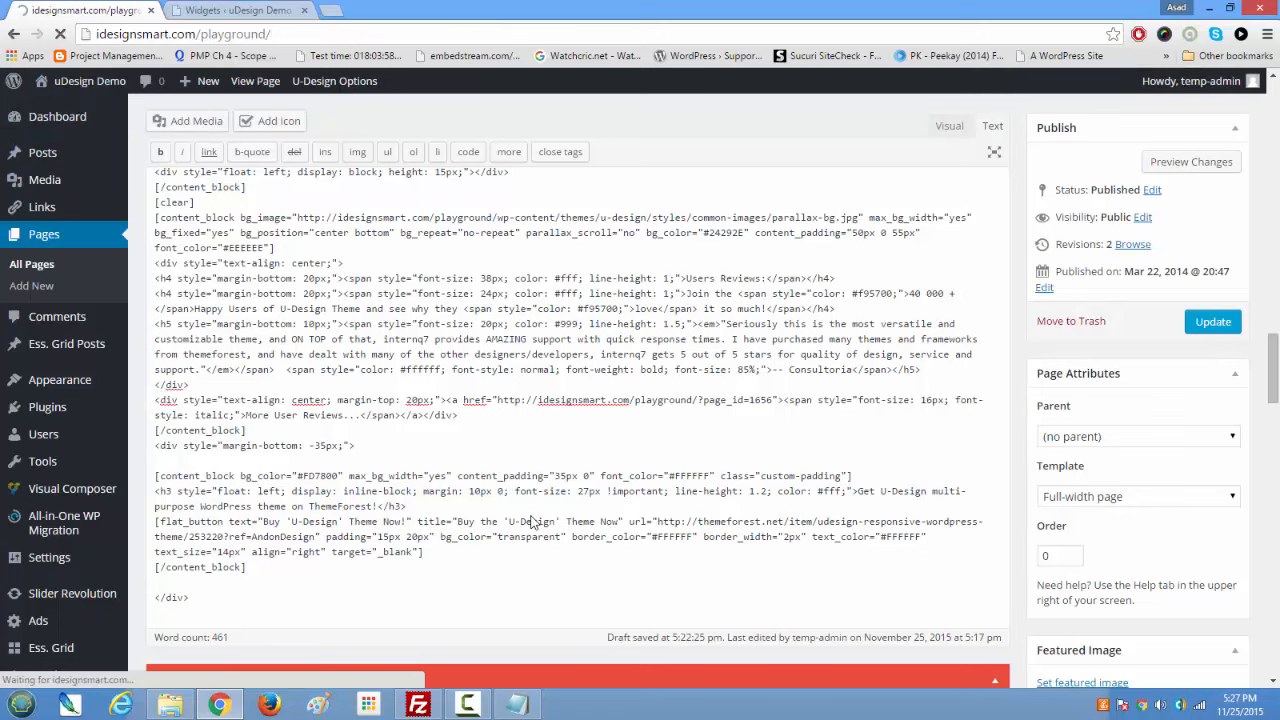
Step: Examine the home page from the Welcome to IDesignsmart text down to the Explore the Endless Possibilities section
scroll(407, 575, "down", 3)
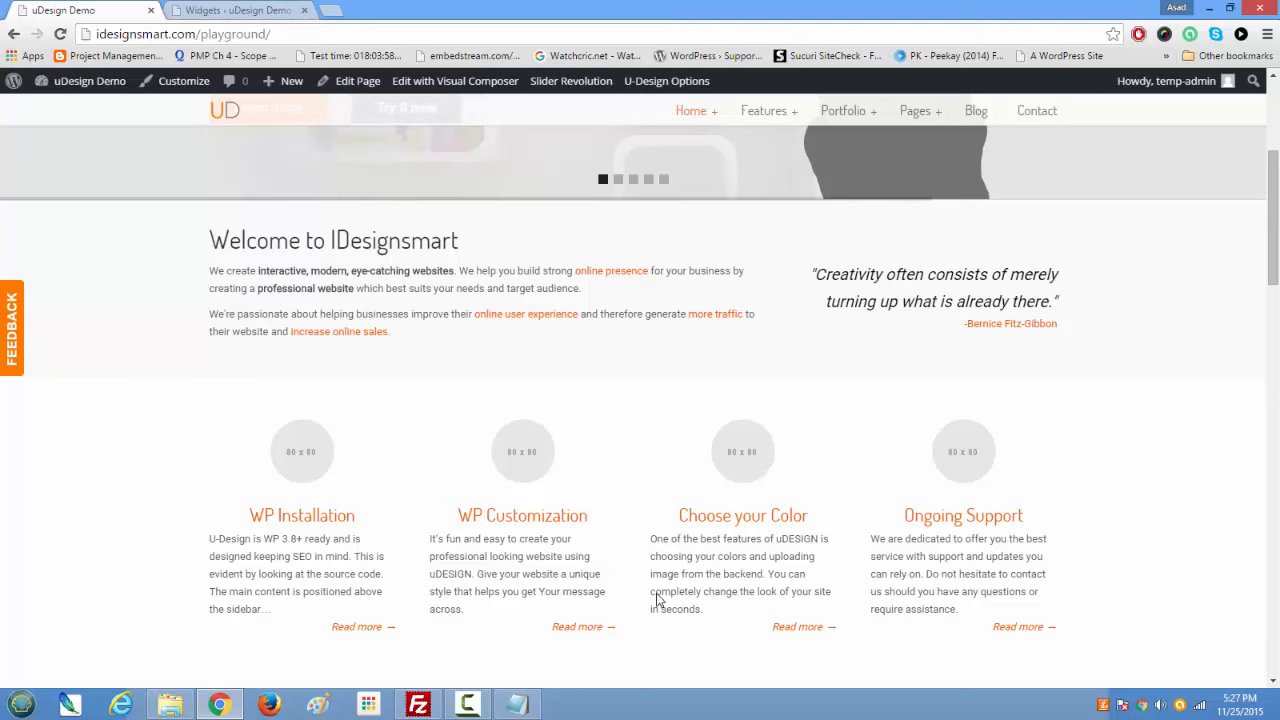
scroll(600, 595, "down", 5)
scroll(620, 480, "up", 3)
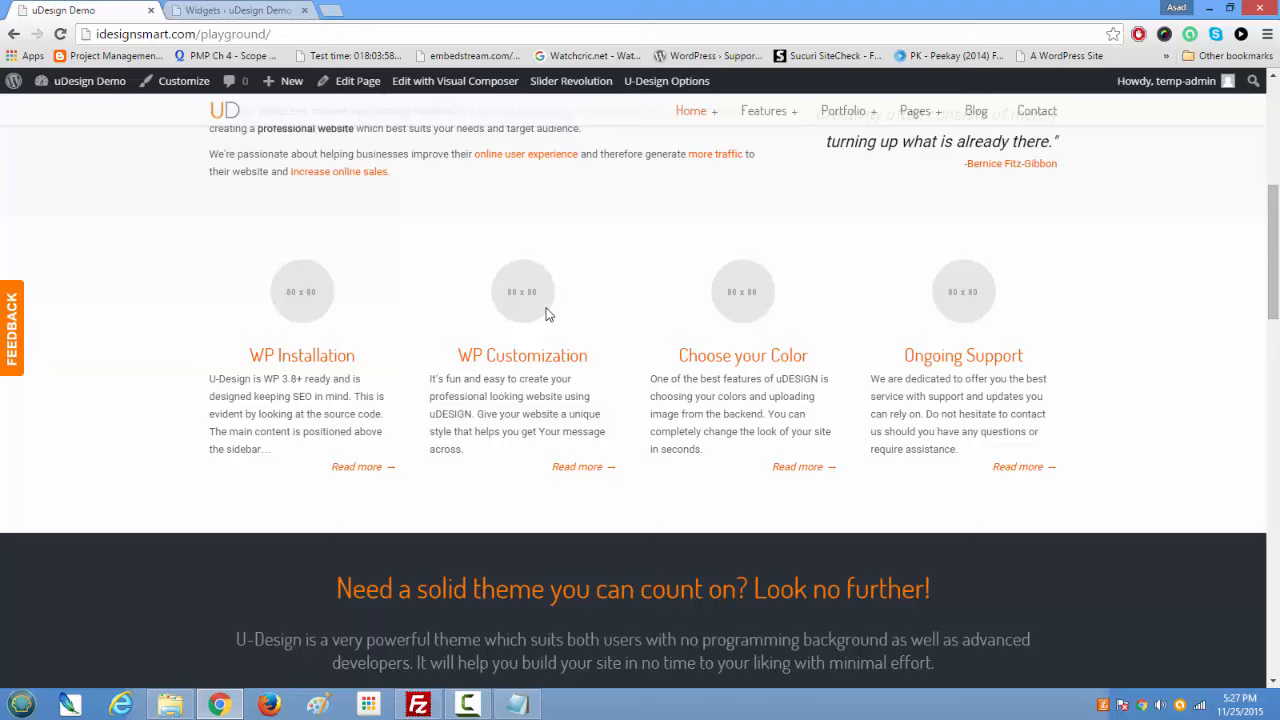
scroll(507, 502, "down", 7)
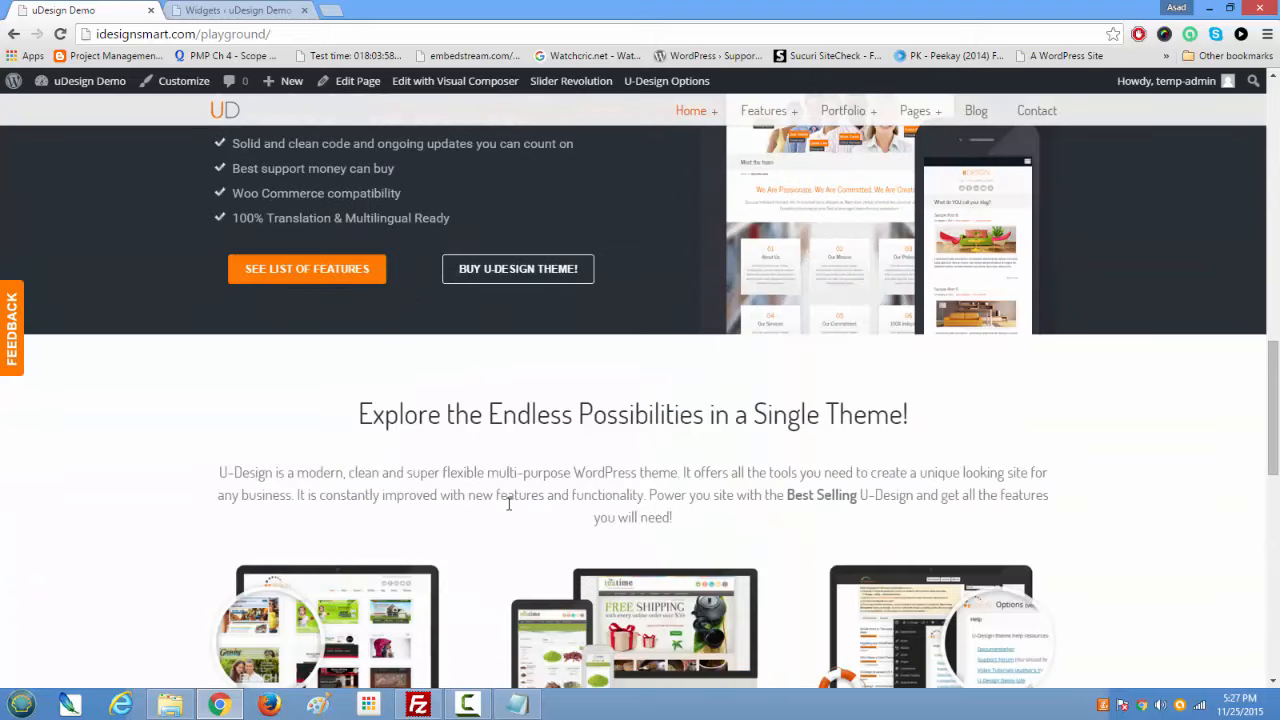
scroll(510, 520, "up", 10)
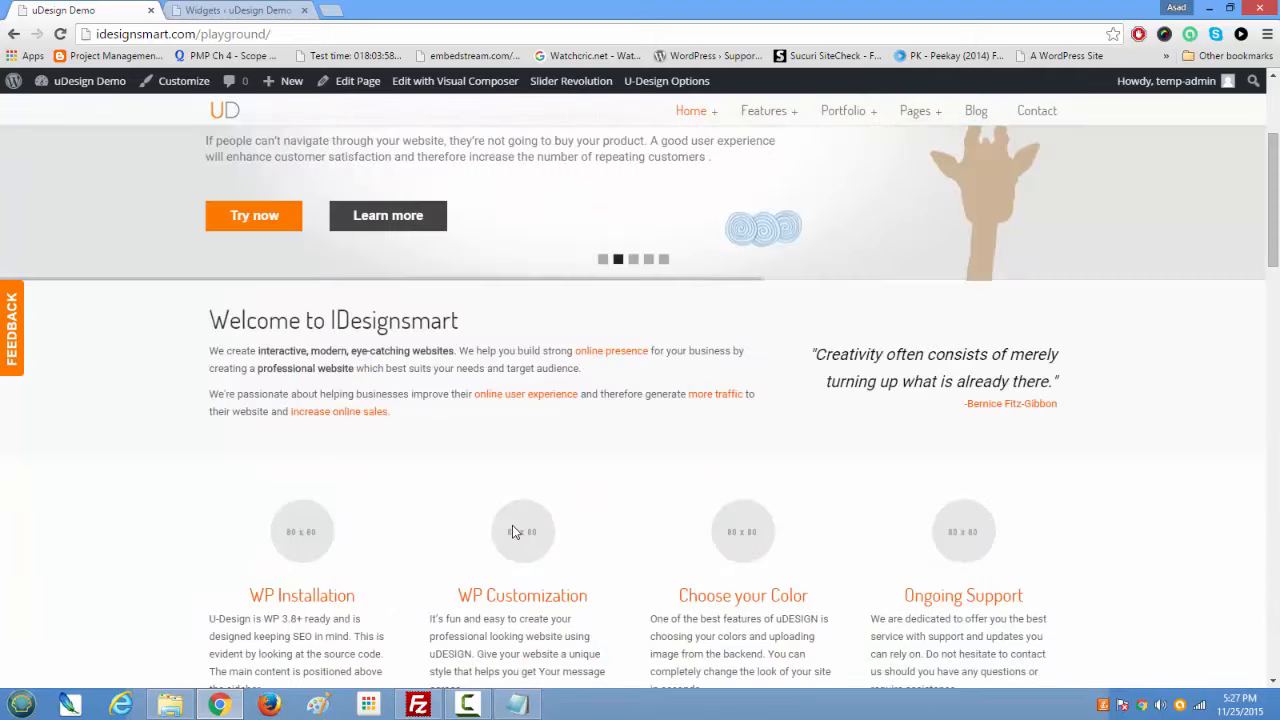
scroll(512, 531, "down", 12)
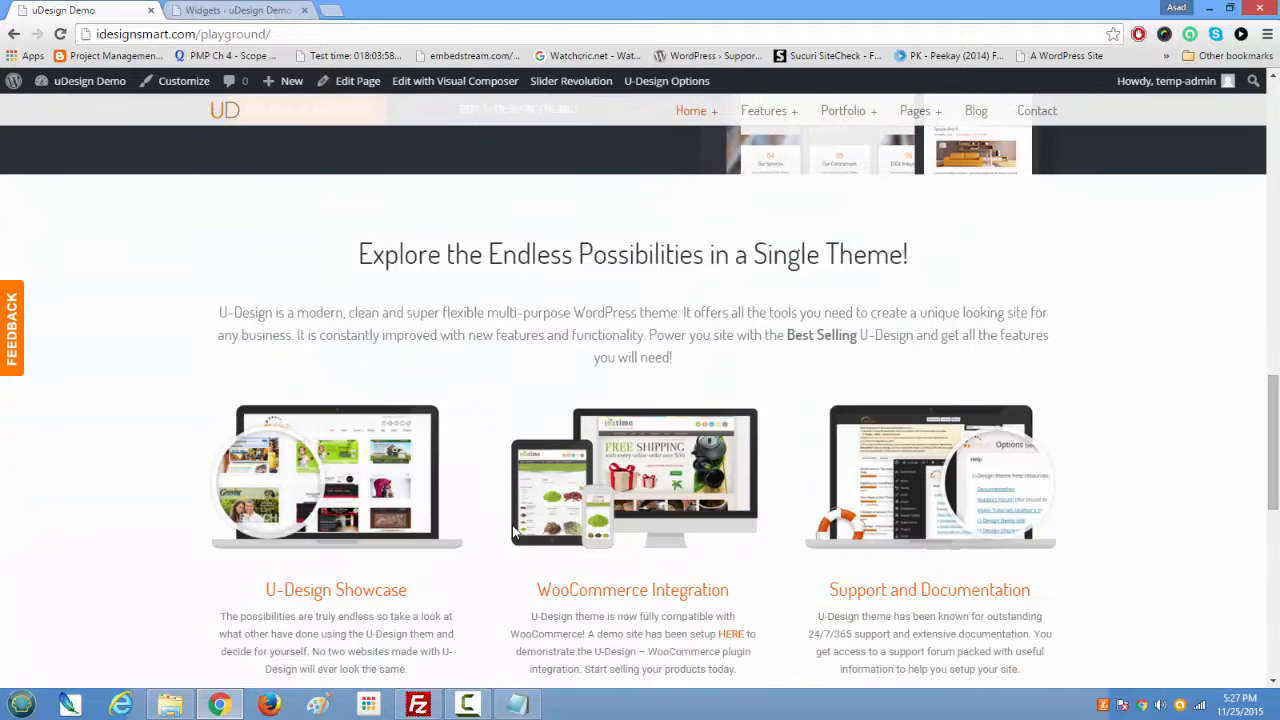
Step: Reload the home page and examine the three-column U-Design Showcase, WooCommerce Integration and Support section with its neighbouring blocks
key("F5")
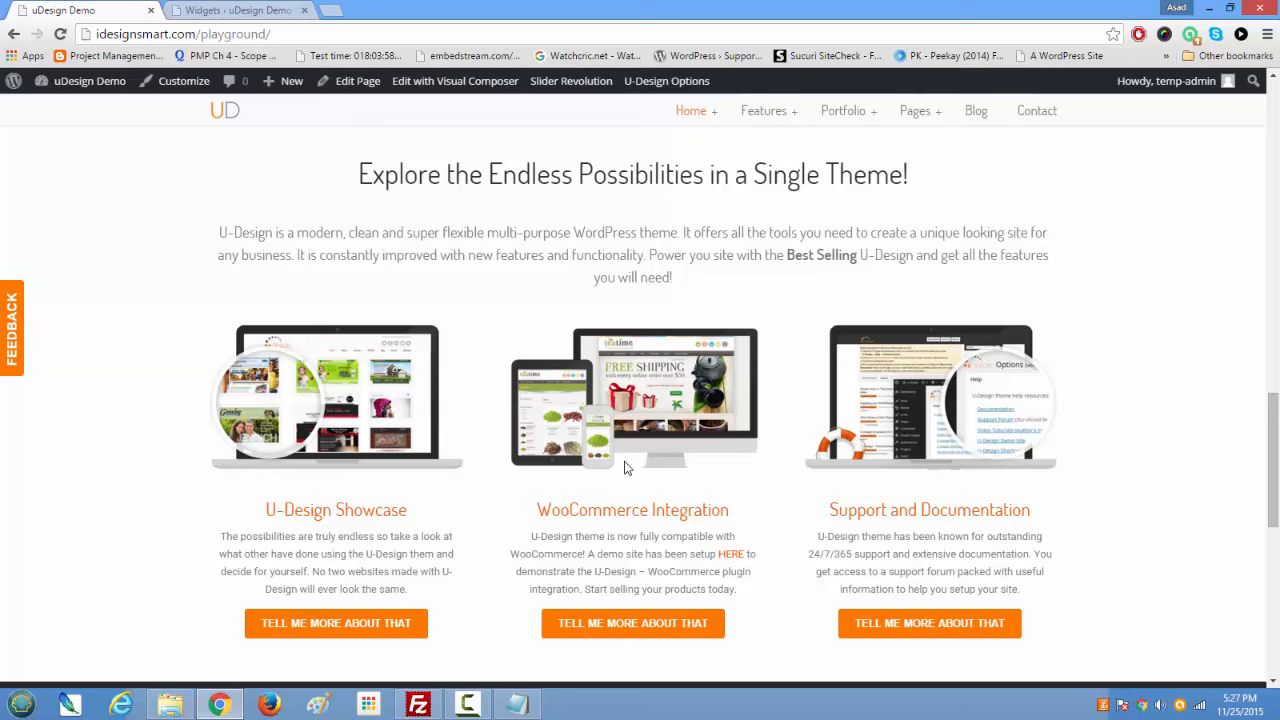
scroll(622, 468, "down", 2)
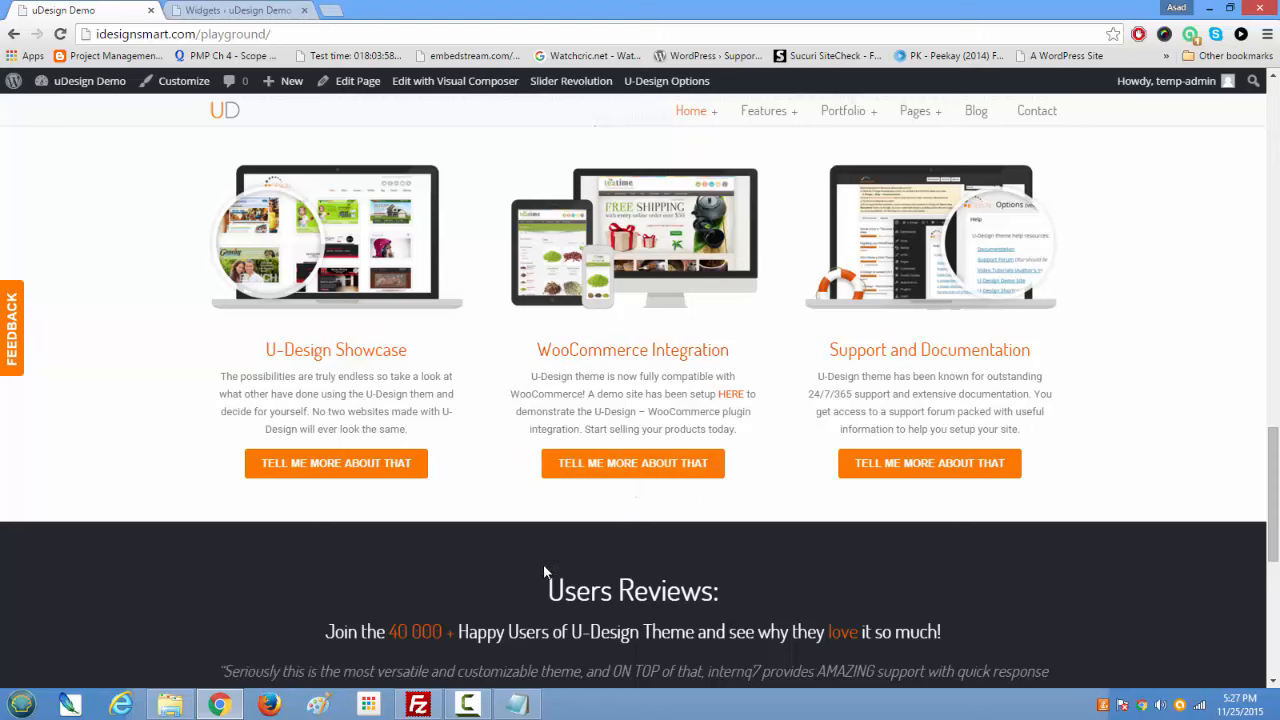
scroll(545, 550, "down", 5)
scroll(546, 548, "up", 5)
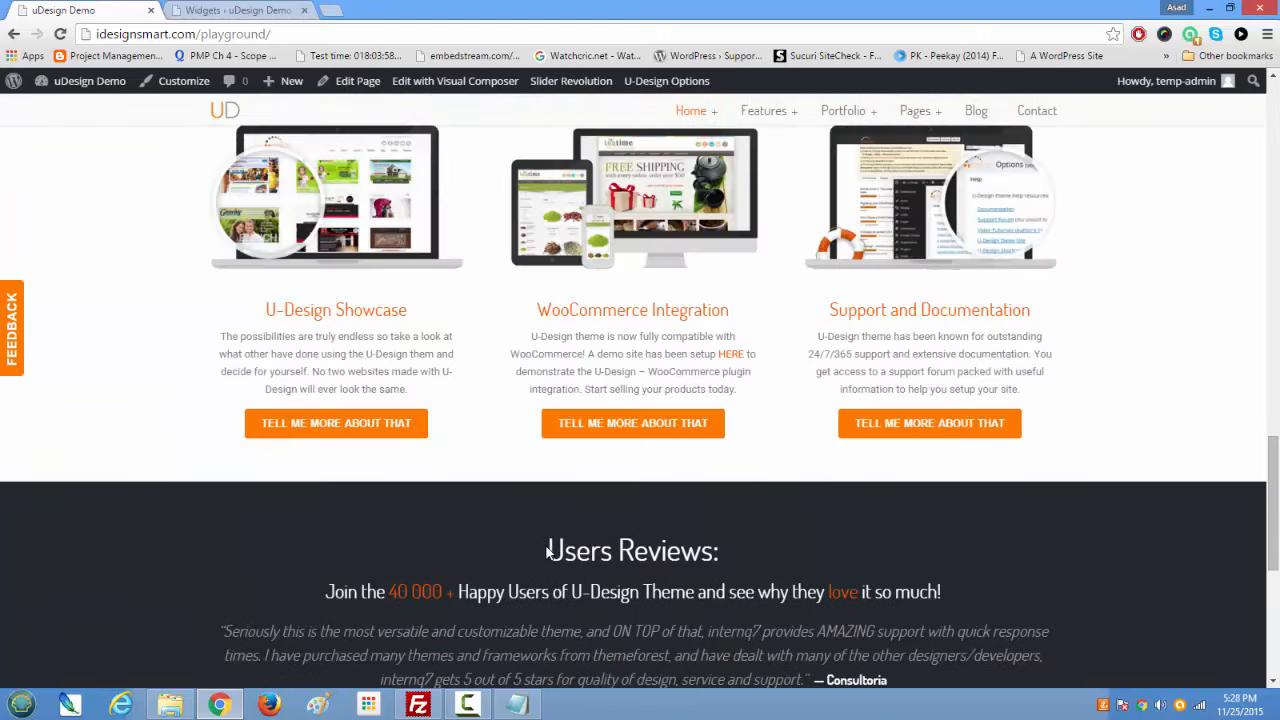
scroll(547, 553, "up", 5)
scroll(545, 544, "up", 4)
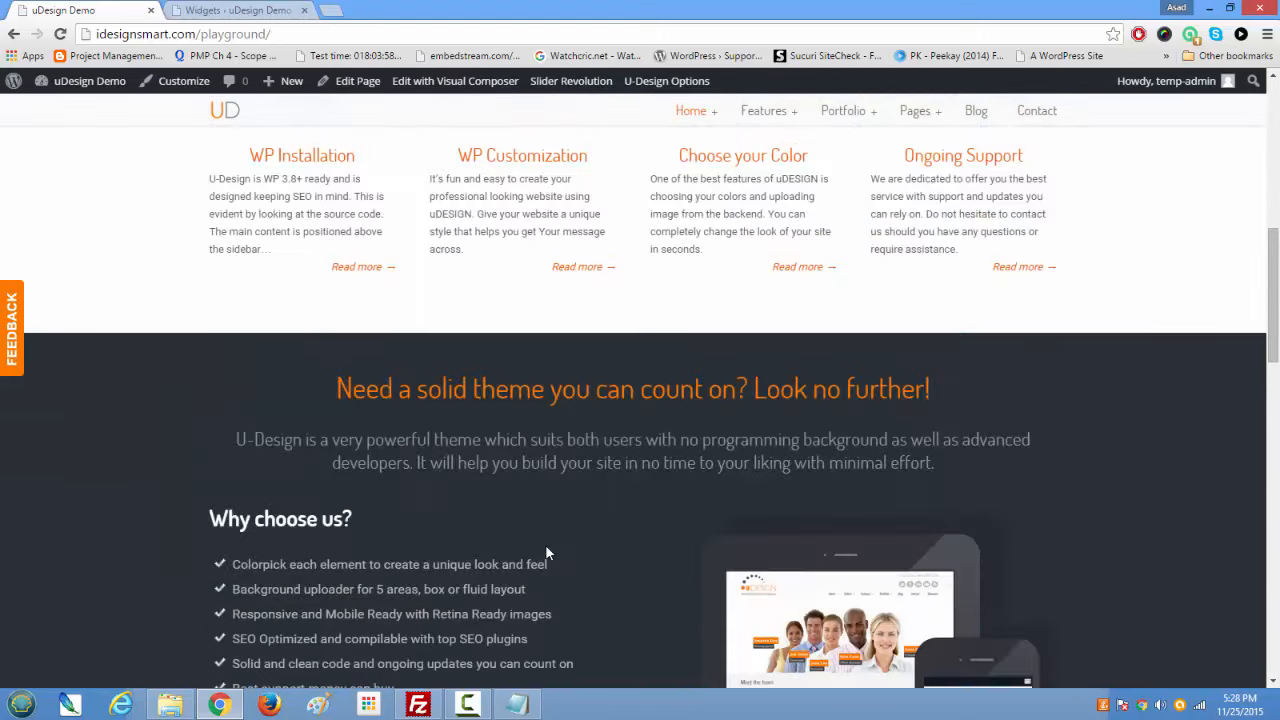
scroll(545, 544, "down", 2)
scroll(545, 544, "down", 5)
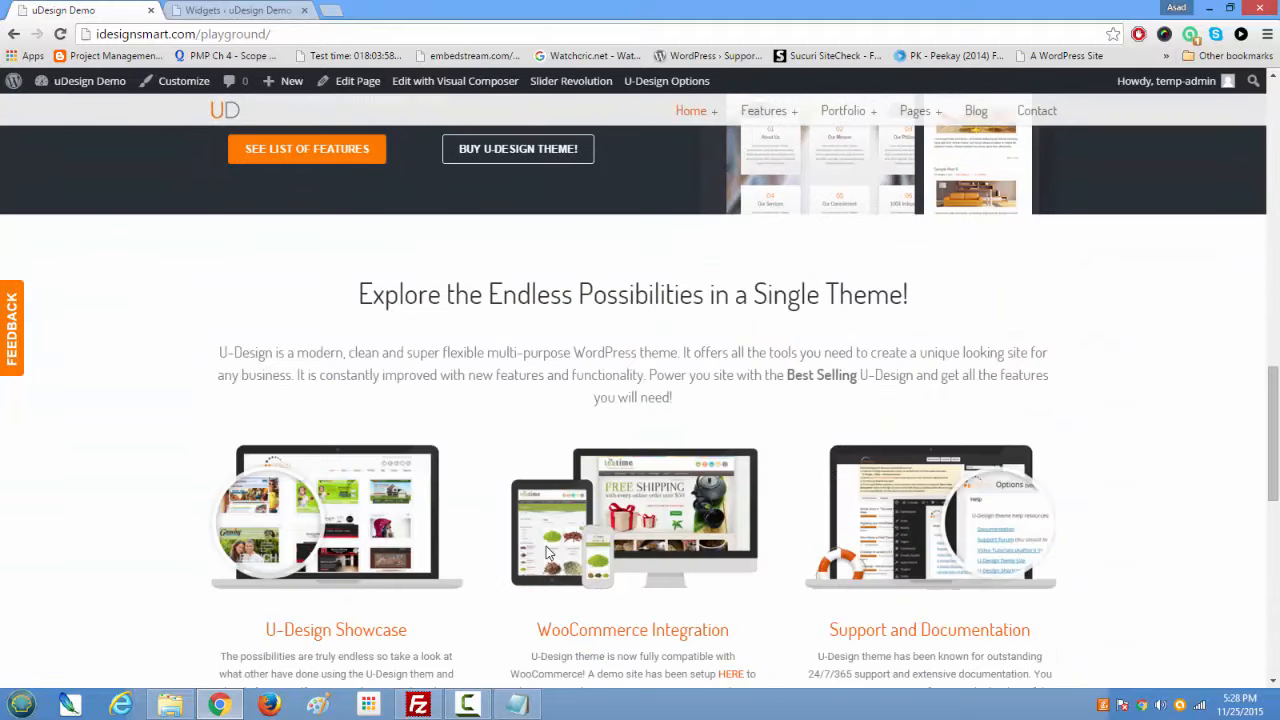
scroll(546, 546, "down", 3)
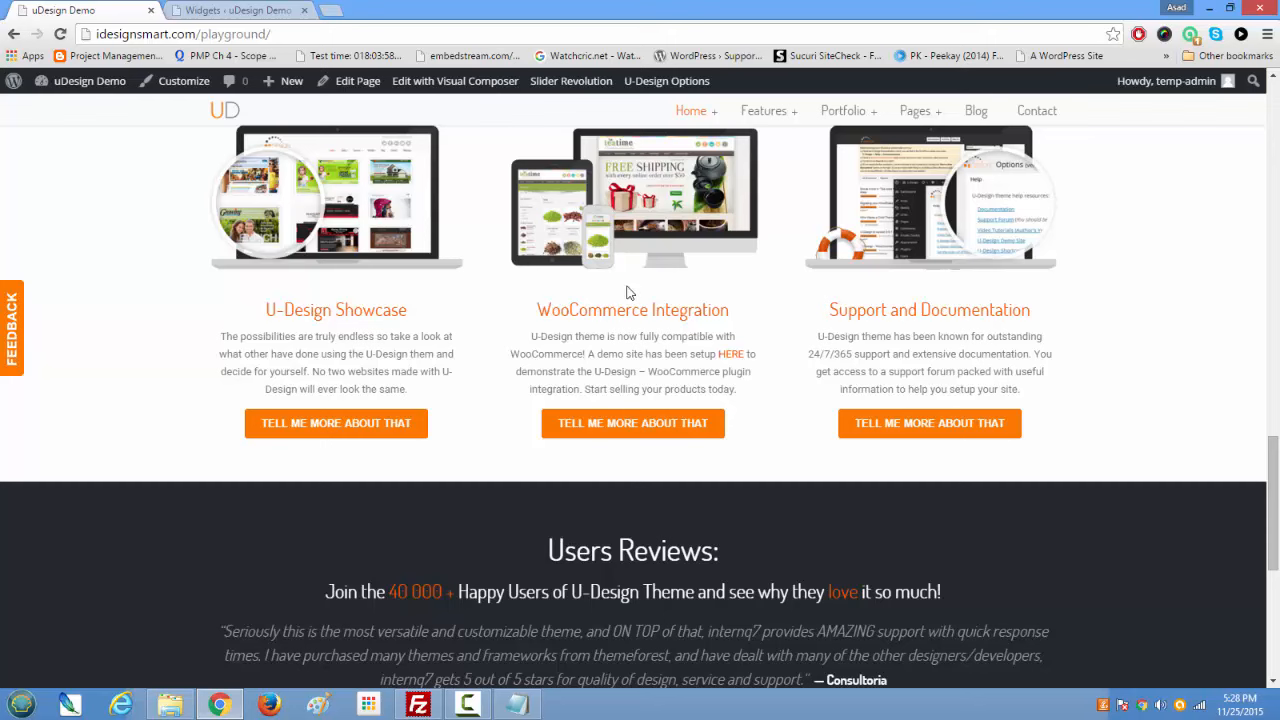
Step: Highlight the WooCommerce Integration heading and open the home page's editor in a new tab at the matching content code
left_click_drag(537, 312, 730, 315)
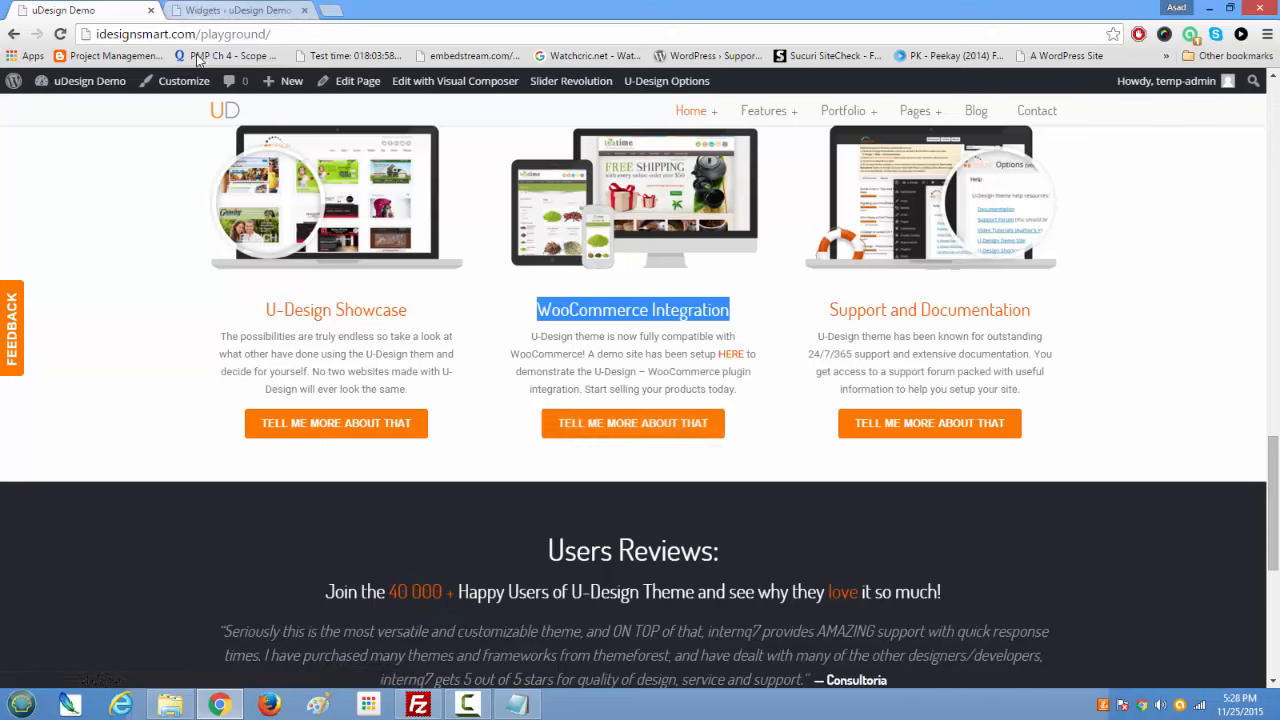
right_click(347, 91)
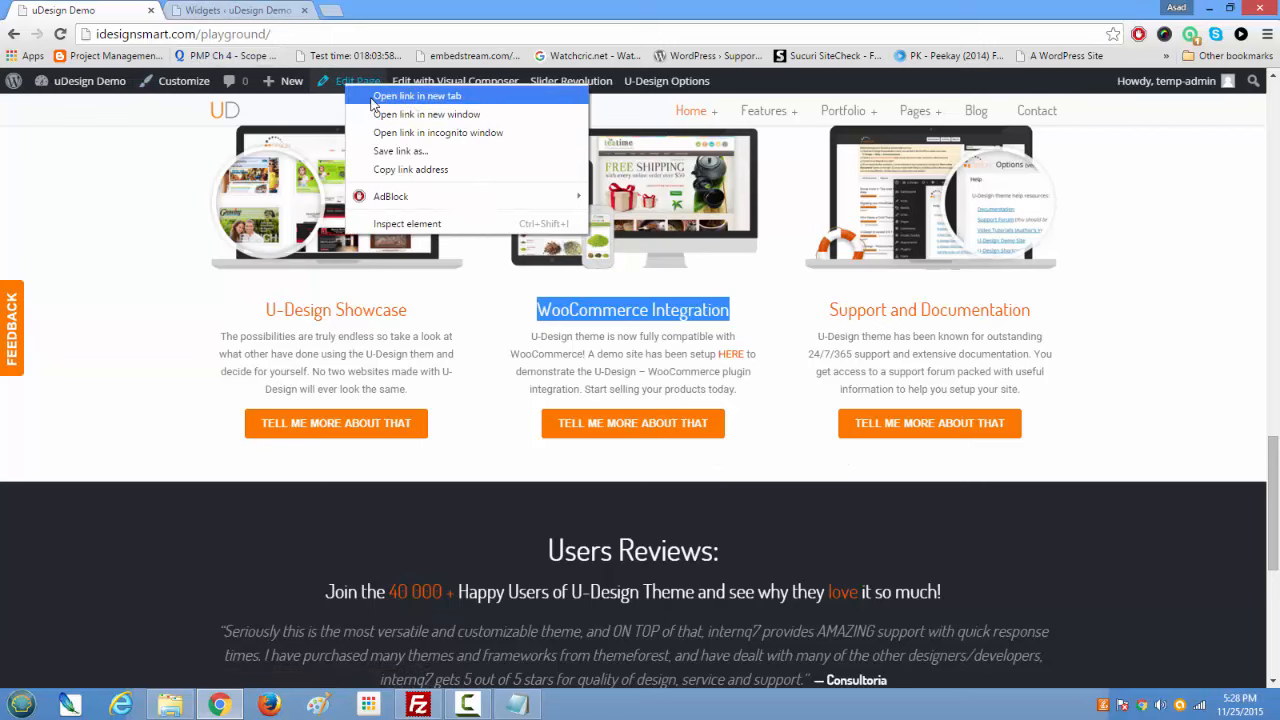
left_click(375, 100)
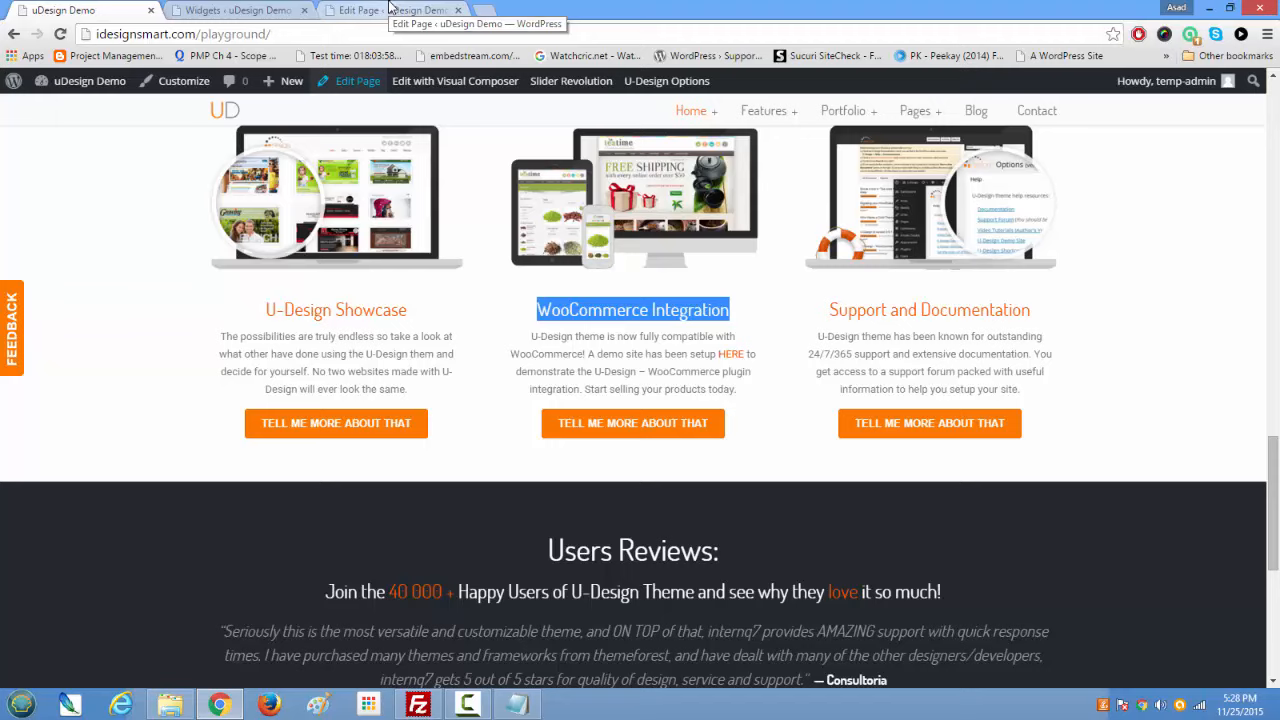
left_click(390, 8)
scroll(489, 497, "down", 5)
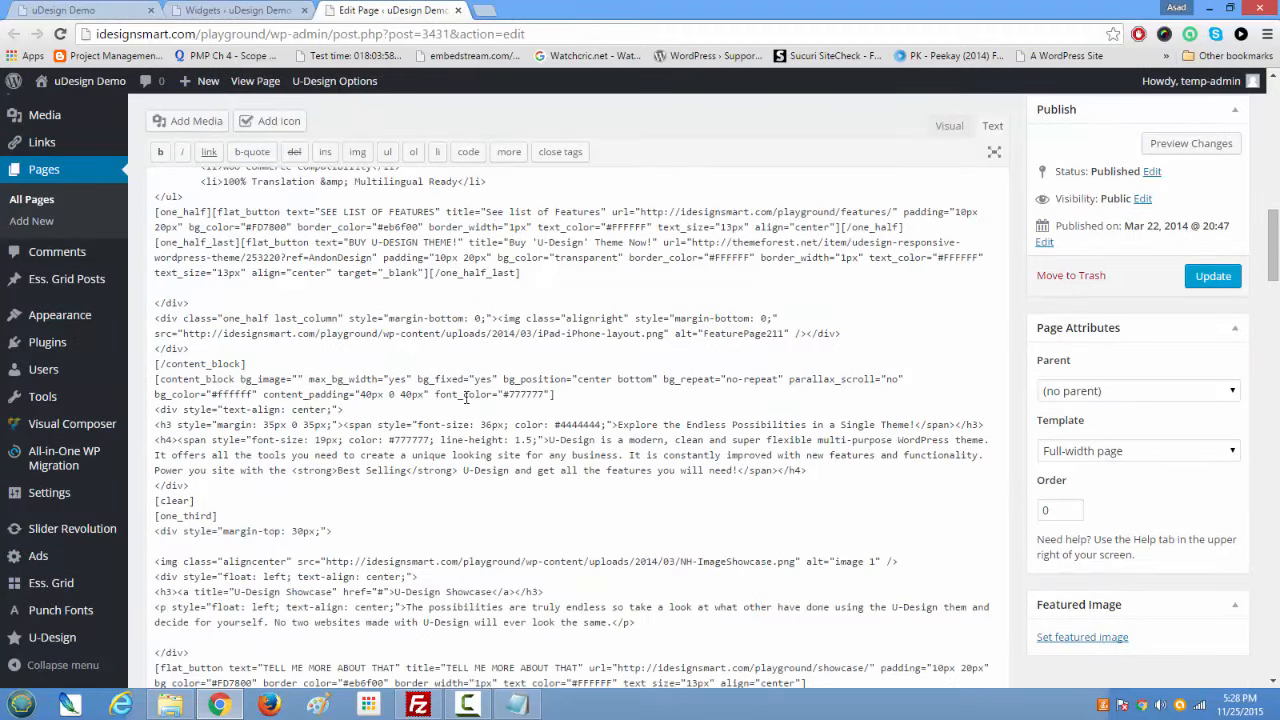
Step: Highlight the border color and padding attributes in the BUY U-DESIGN THEME! button shortcode
left_click_drag(241, 241, 752, 260)
left_click(545, 265)
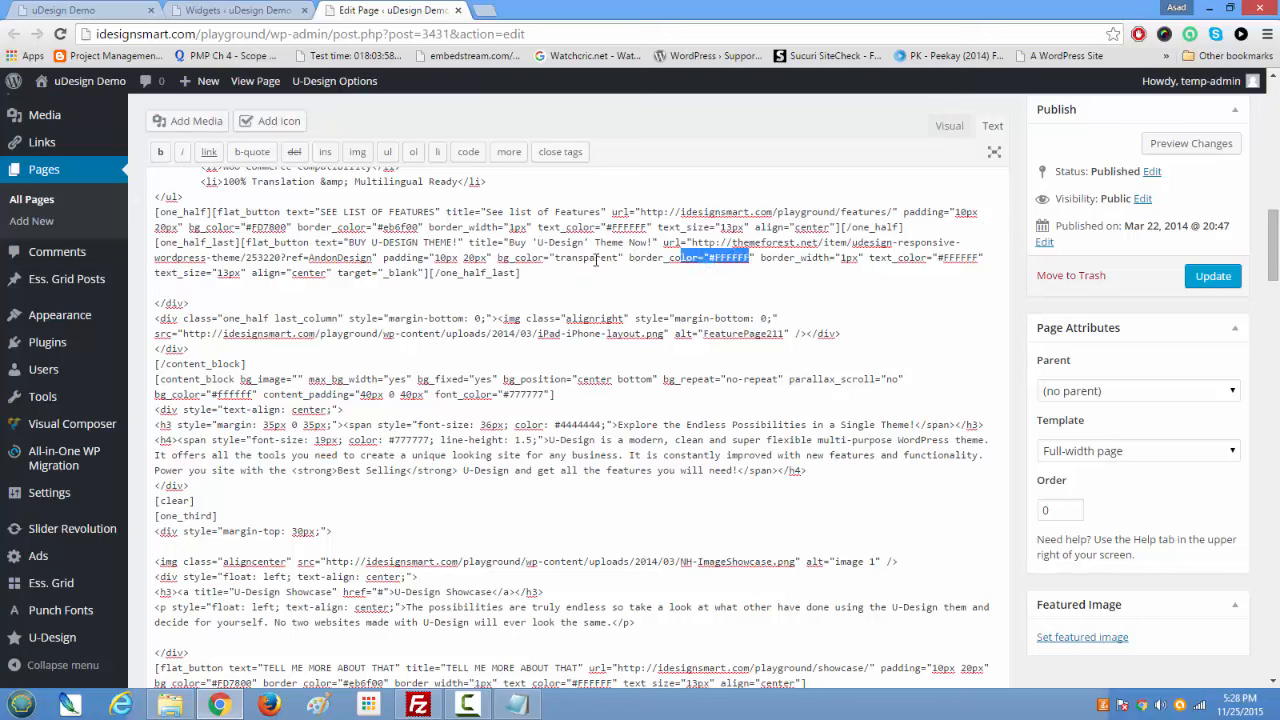
left_click_drag(399, 258, 485, 258)
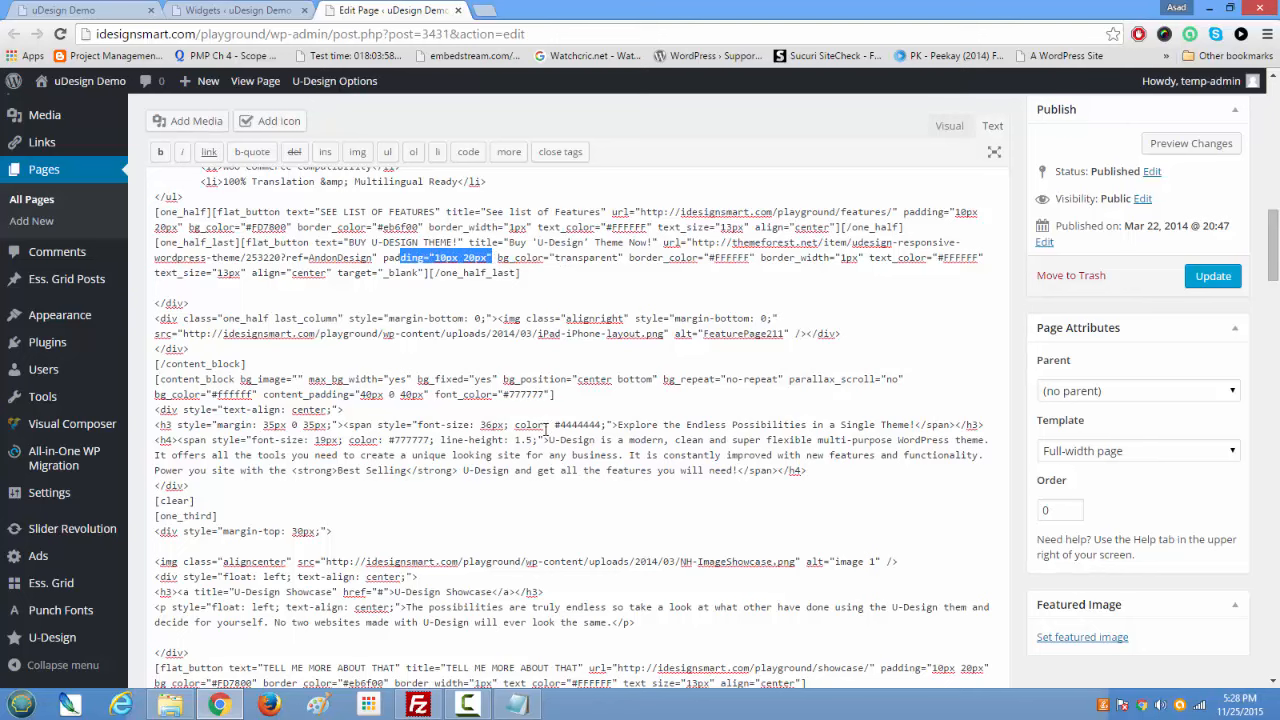
Step: Move the live site tab beside the home page's editor tab, and view its Users Reviews and orange Get U-Design sections
left_click(222, 8)
left_click(358, 9)
left_click(57, 9)
left_click_drag(78, 12, 235, 13)
scroll(465, 412, "down", 3)
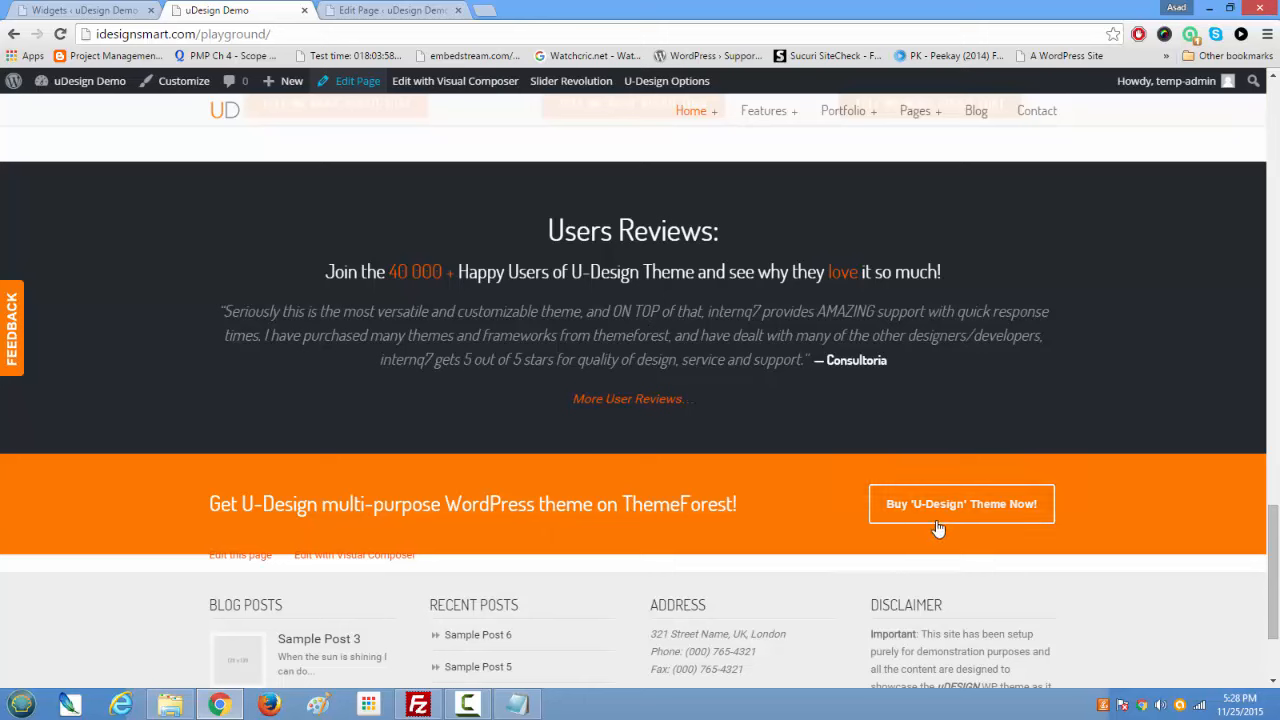
Step: Find the orange Get U-Design banner's code in the home page's editor by searching for "mult"
left_click(405, 8)
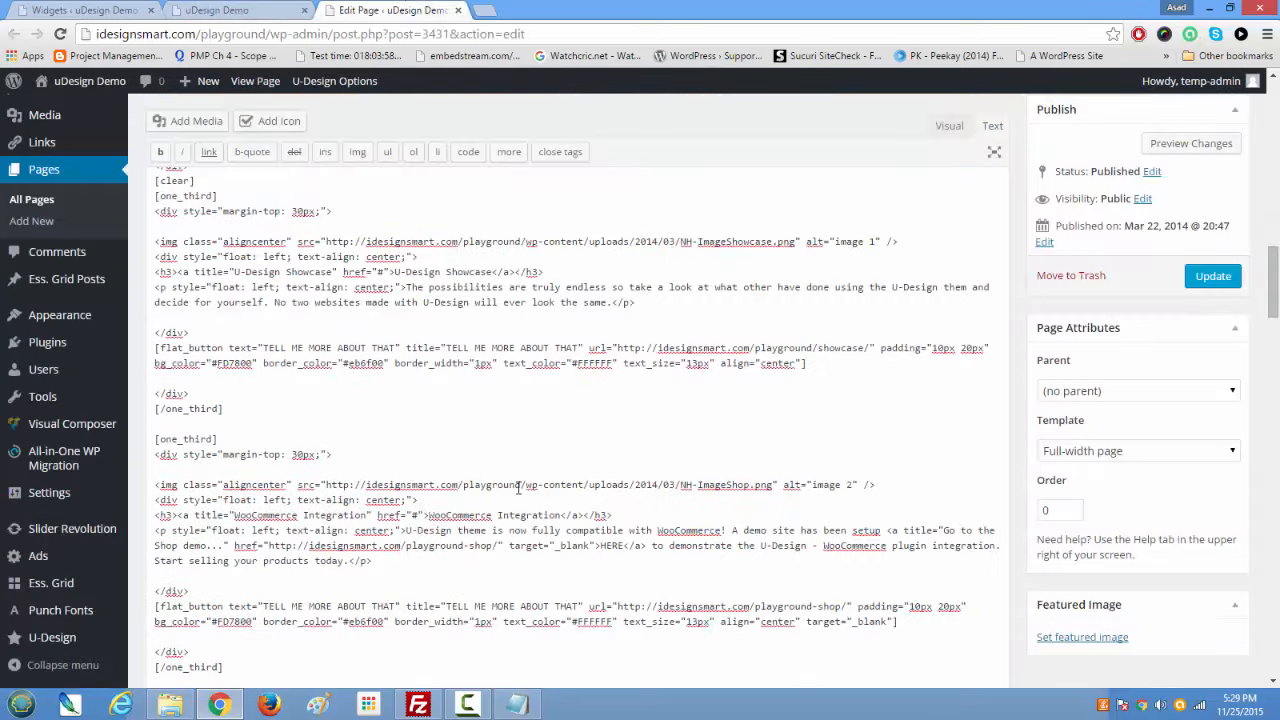
scroll(518, 487, "down", 1)
scroll(518, 487, "down", 1)
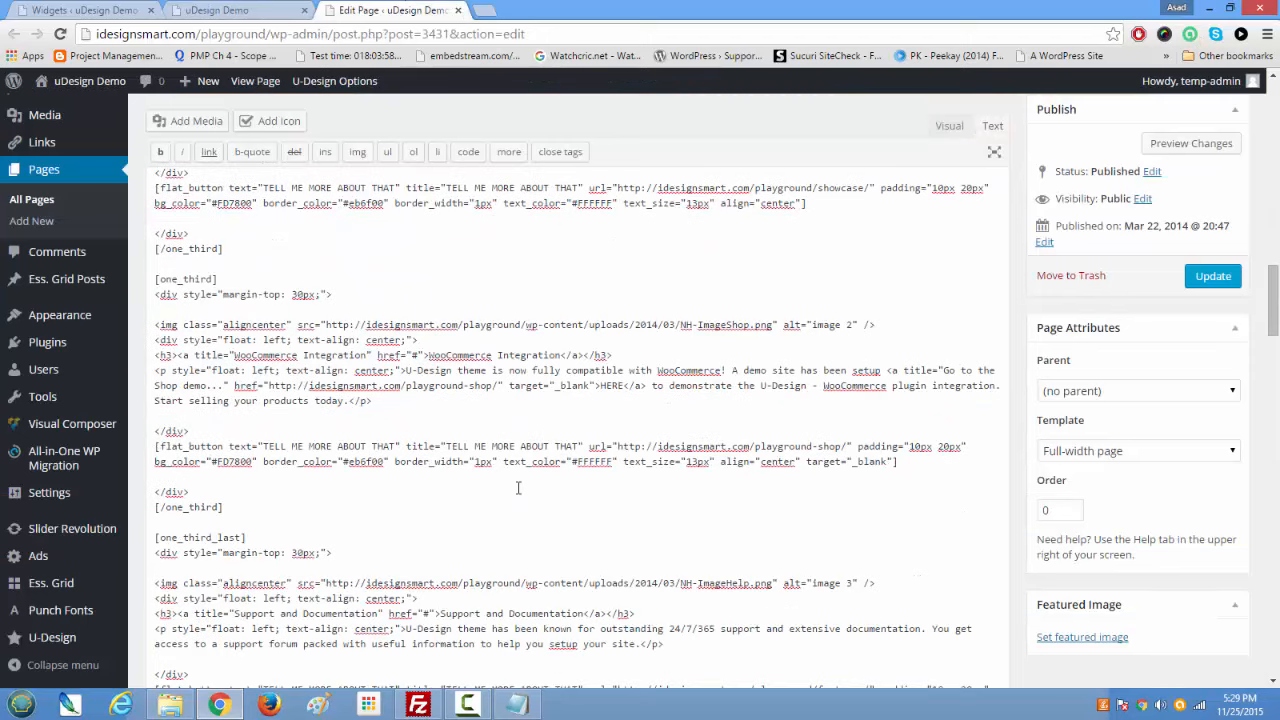
left_click(235, 8)
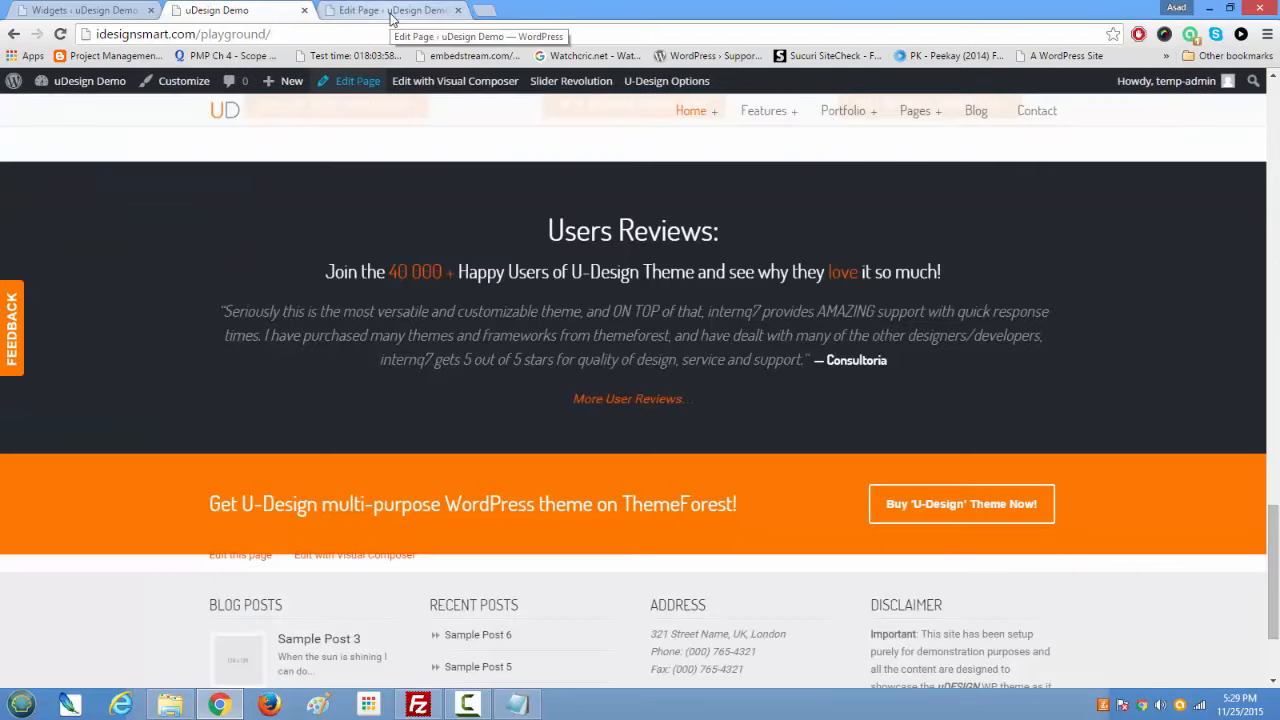
left_click(391, 12)
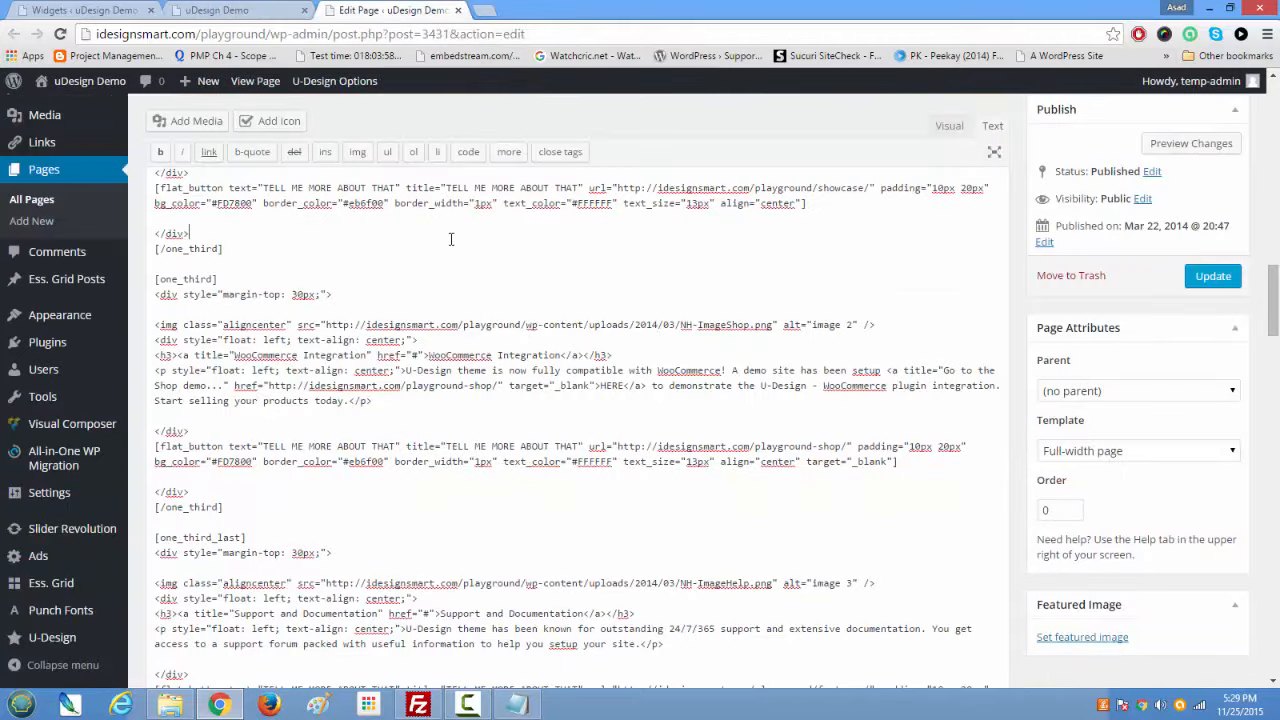
key("ctrl+f")
type("mult")
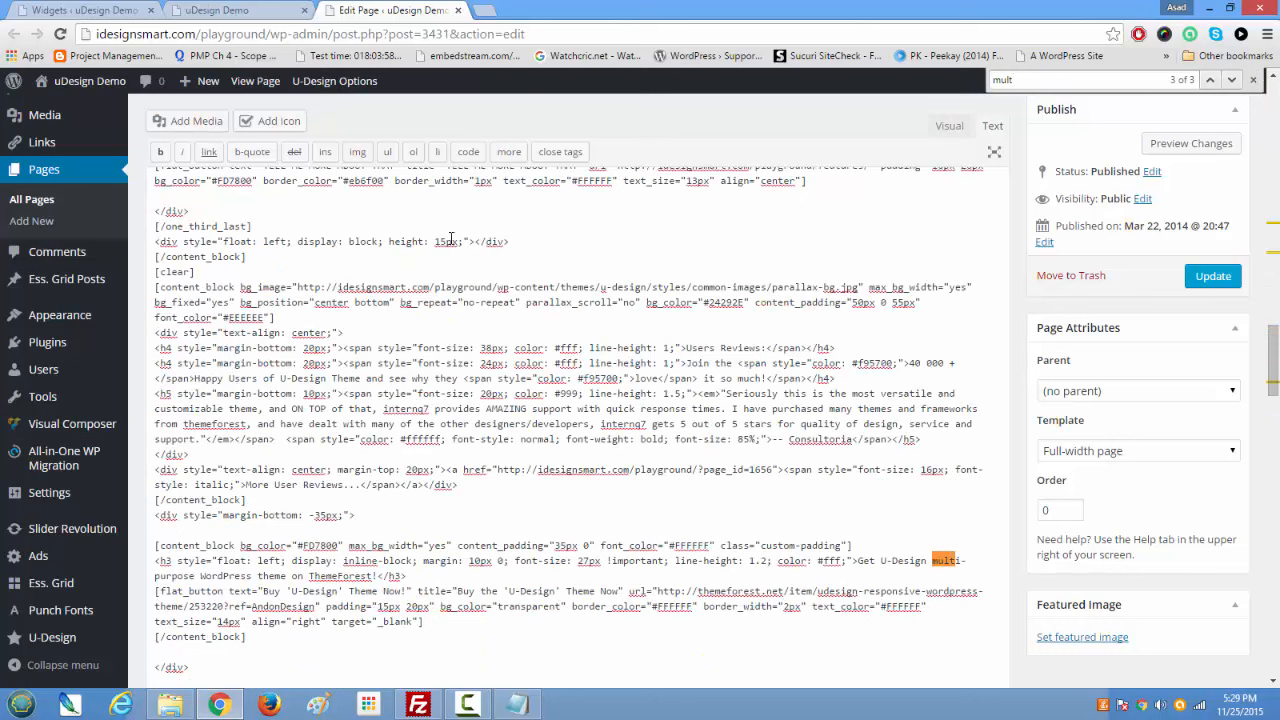
Step: Highlight the orange banner's content block, Get U-Design heading and Buy 'U-Design' Theme Now! button code
left_click_drag(156, 545, 652, 546)
left_click_drag(161, 561, 960, 573)
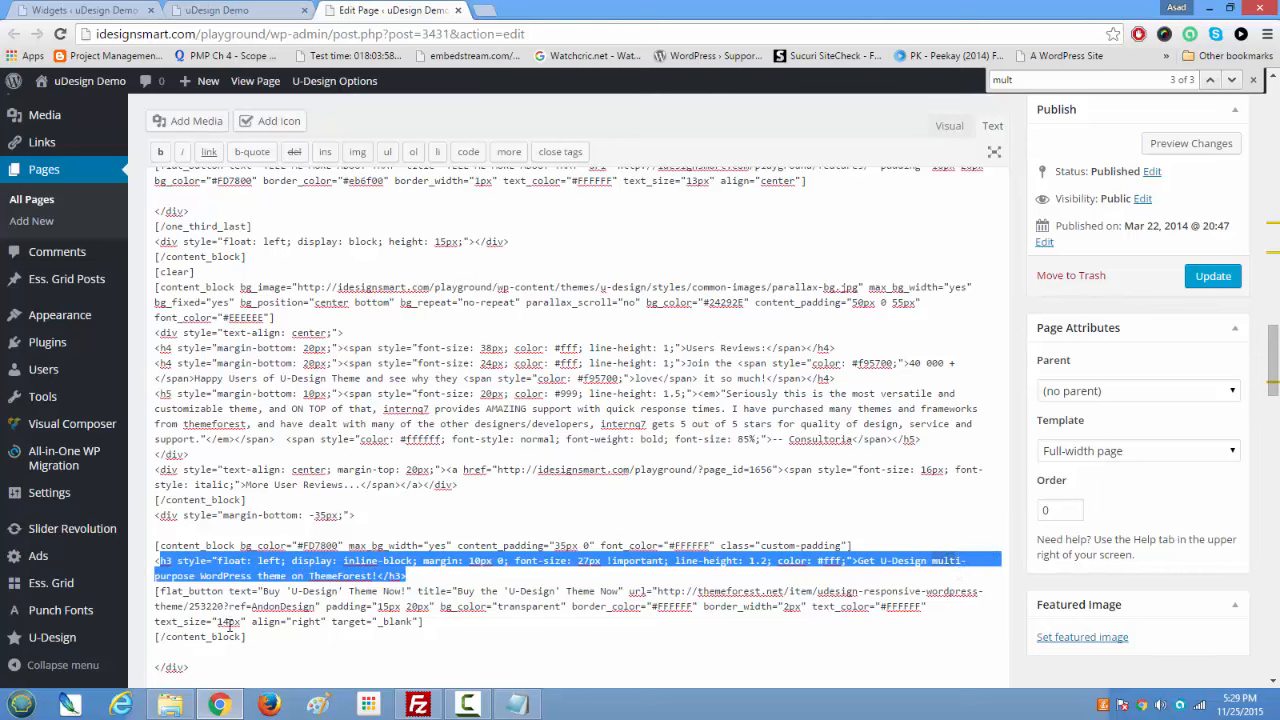
left_click_drag(152, 591, 671, 603)
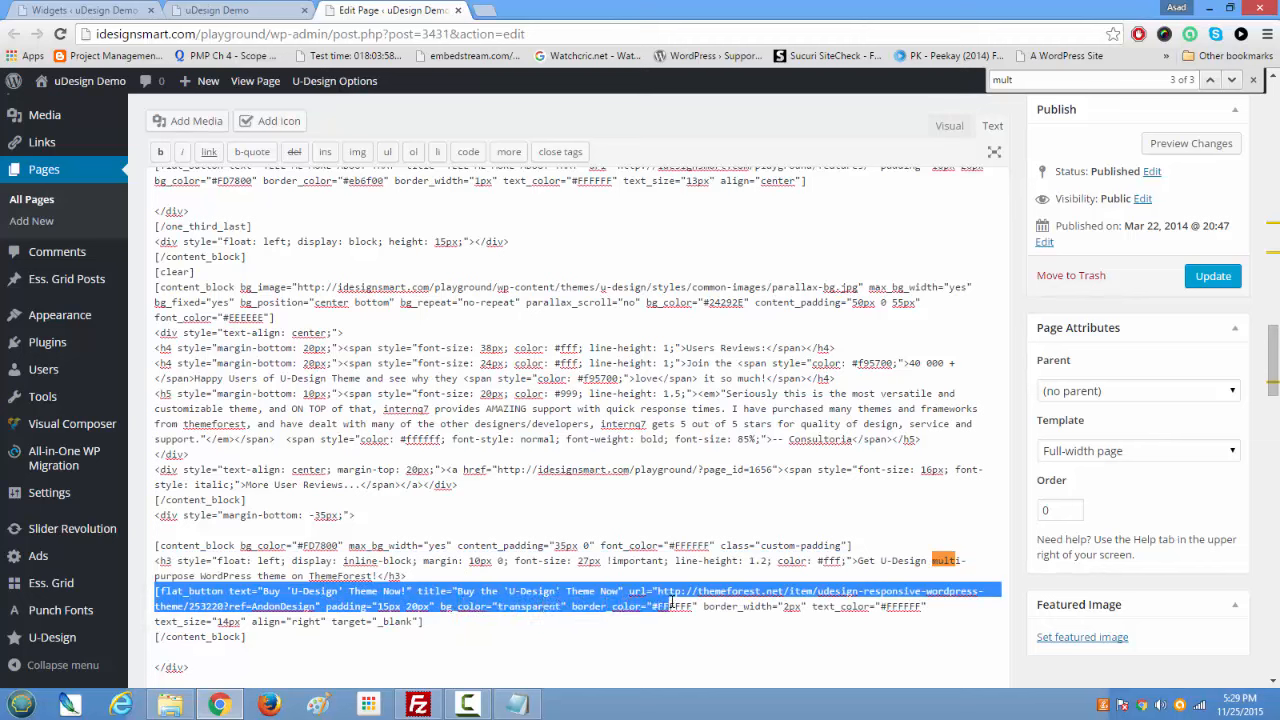
left_click_drag(671, 603, 780, 624)
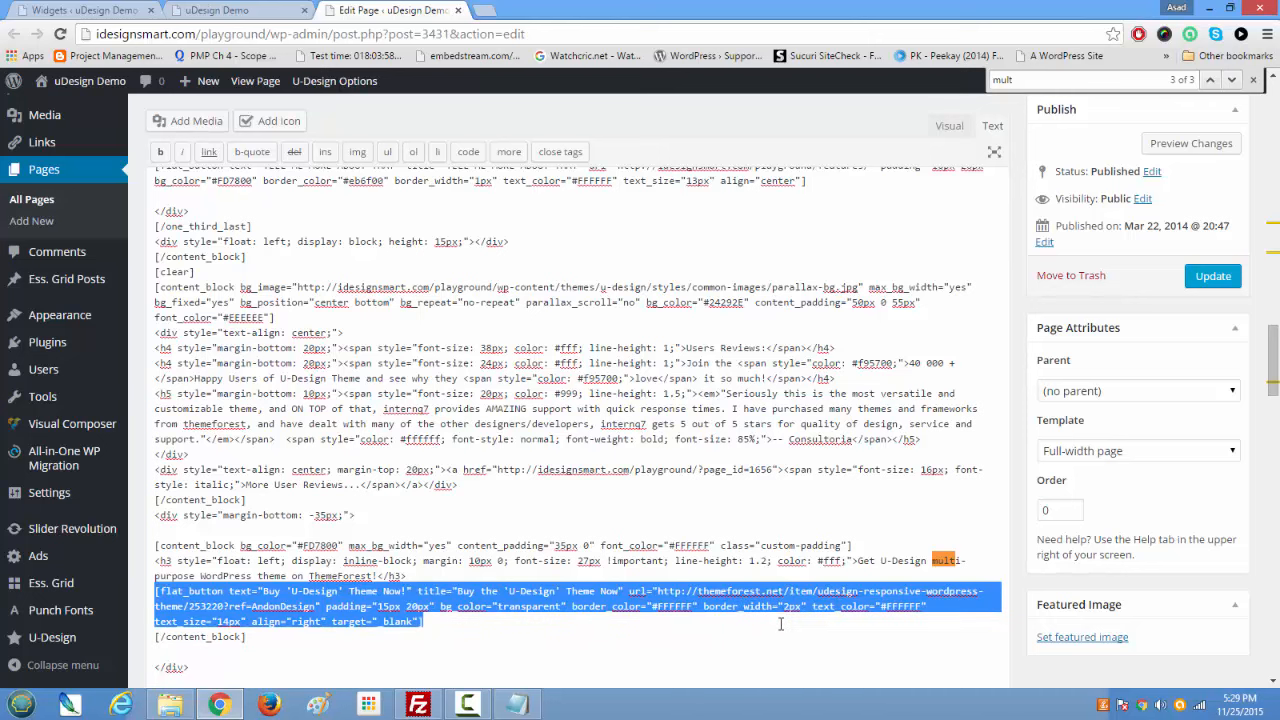
Step: Highlight the custom-padding class in the orange banner's content block shortcode
scroll(780, 624, "down", 2)
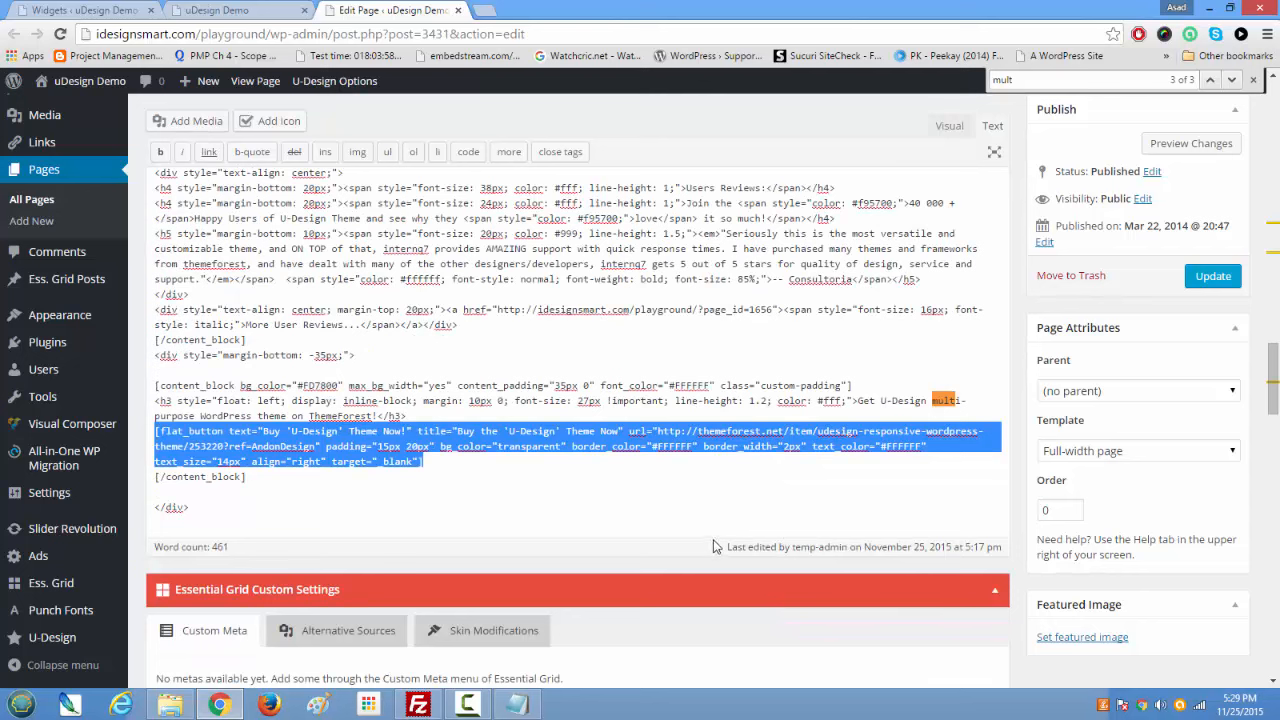
left_click(691, 505)
double_click(780, 385)
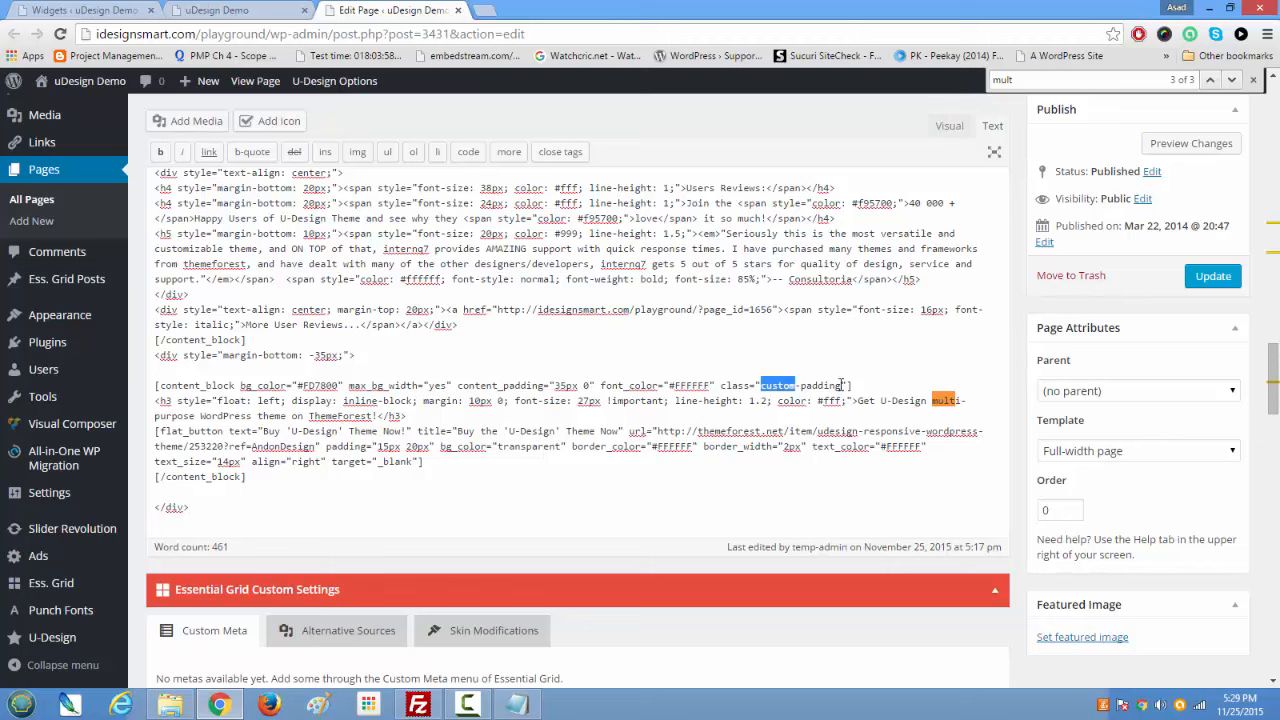
left_click_drag(843, 385, 764, 390)
Step: Highlight the page code from the final closing div back up to the Users Reviews heading
mouse_move(62, 315)
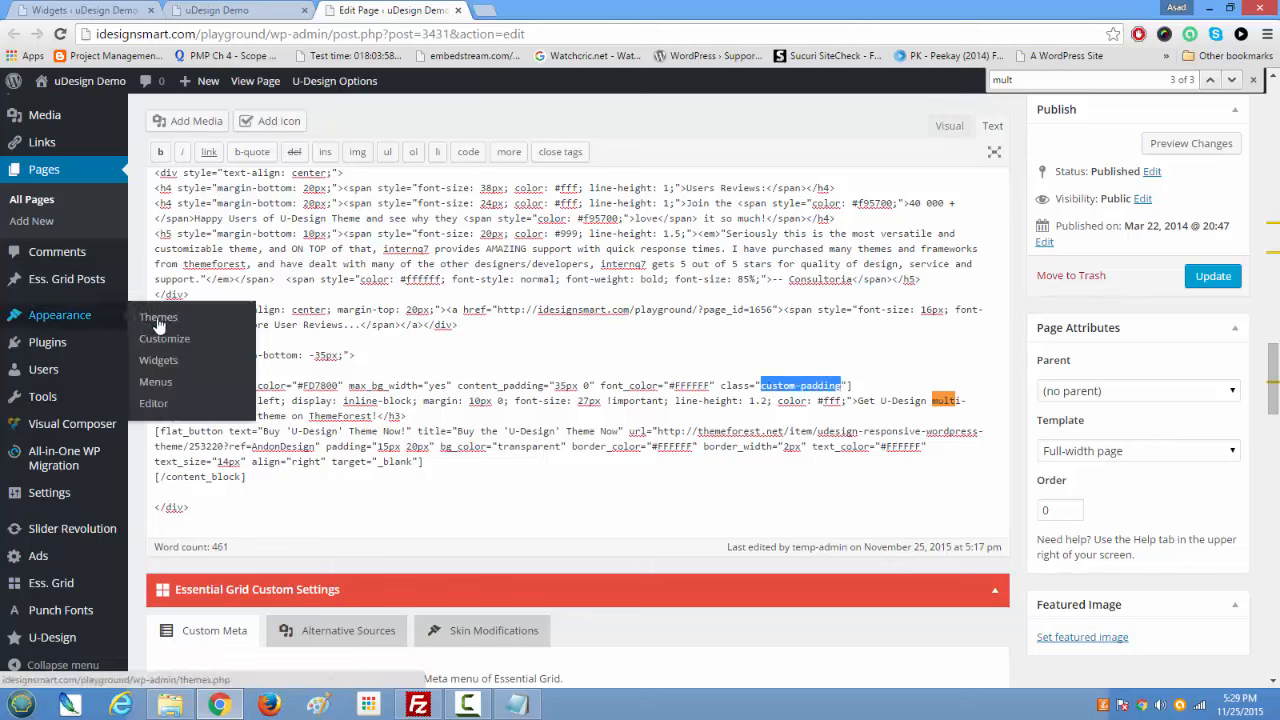
scroll(551, 472, "down", 5)
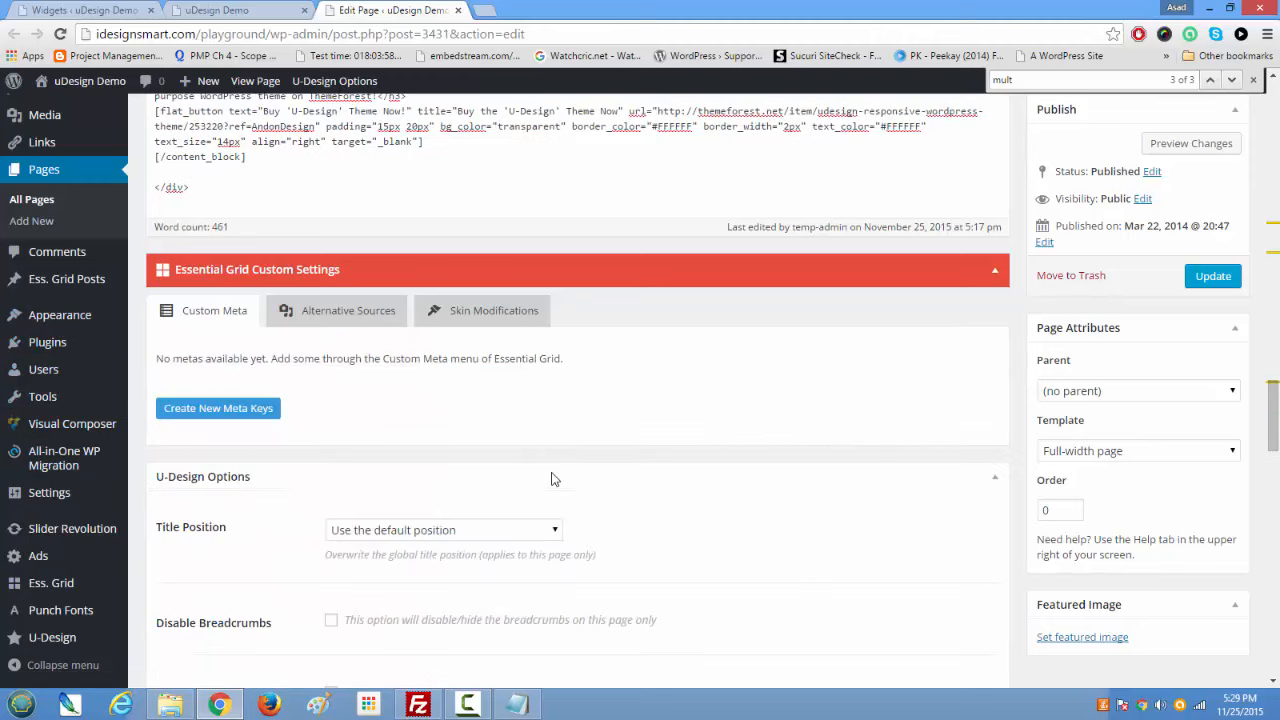
scroll(551, 472, "up", 5)
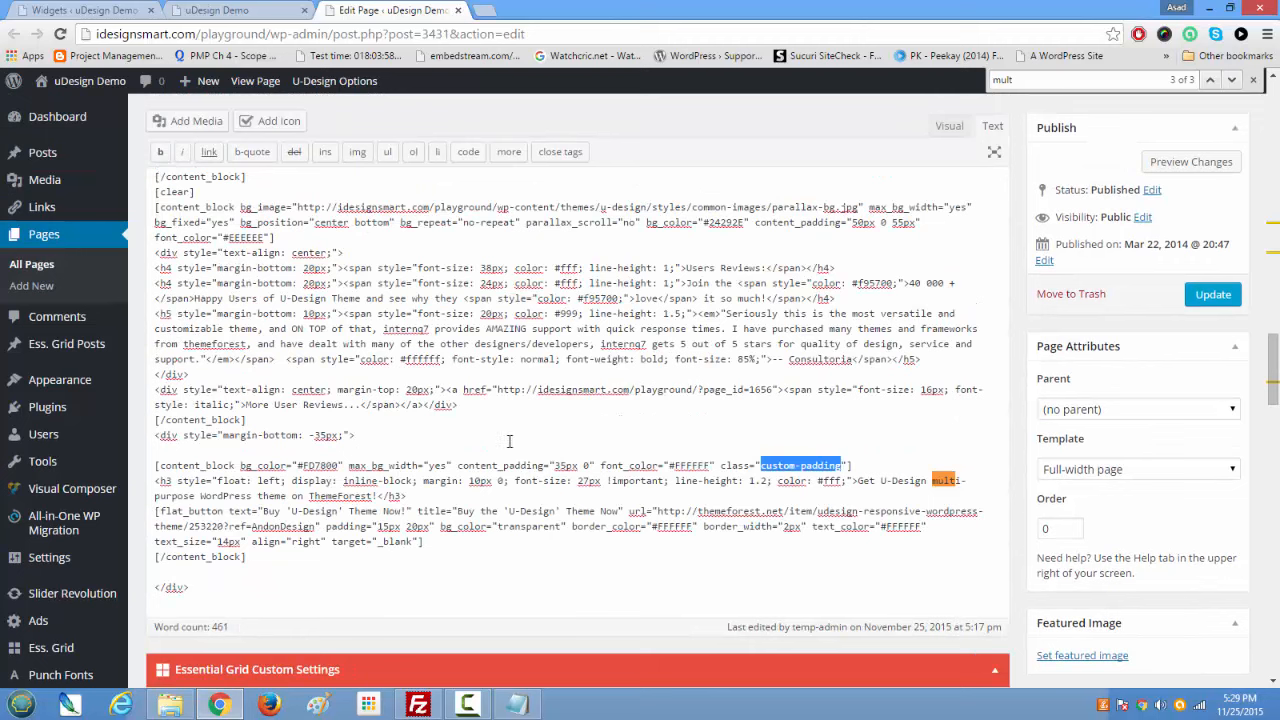
left_click(236, 572)
left_click_drag(189, 588, 164, 208)
Step: Examine the live home page's bottom area below the orange banner and return to the page editor
left_click(84, 10)
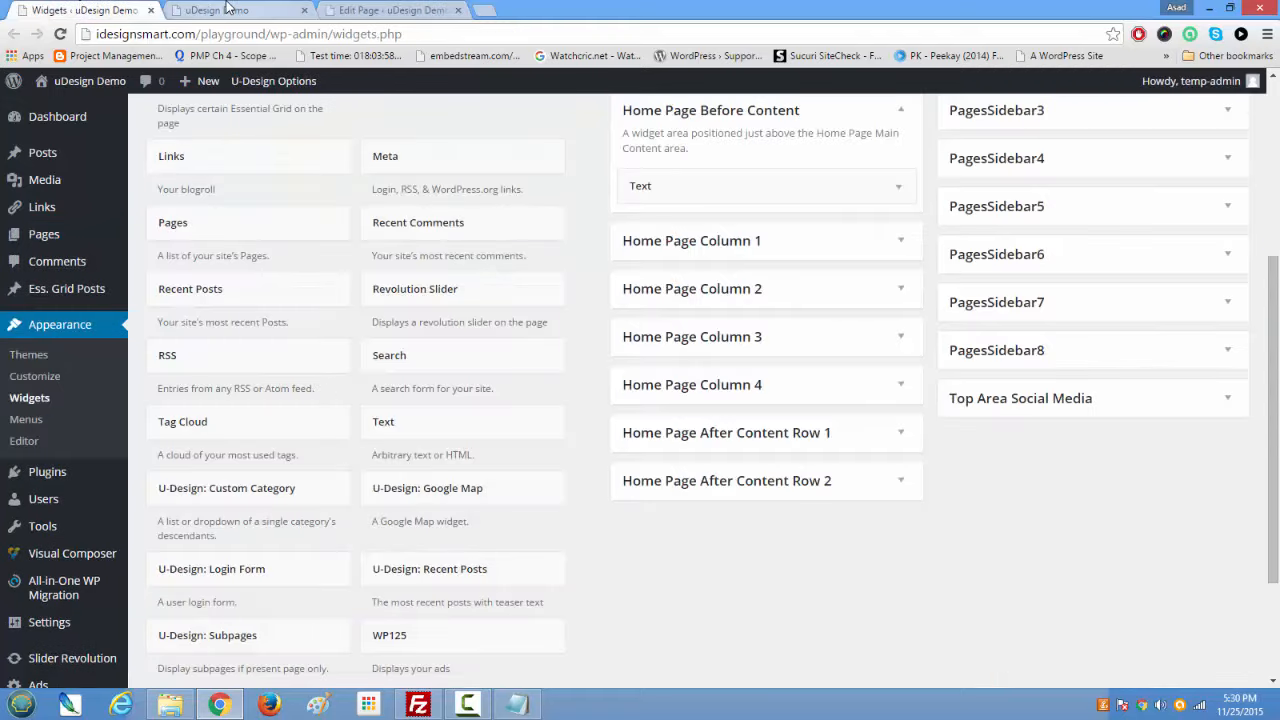
left_click(216, 10)
scroll(442, 430, "down", 3)
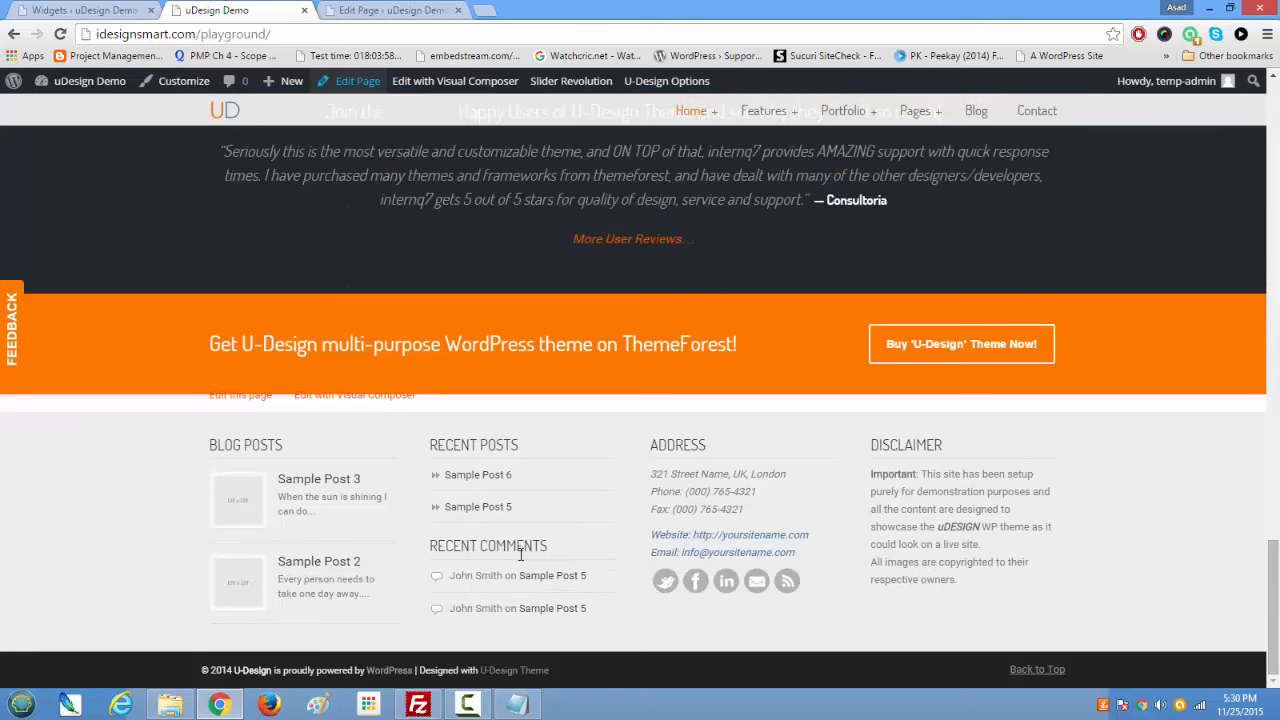
left_click(432, 10)
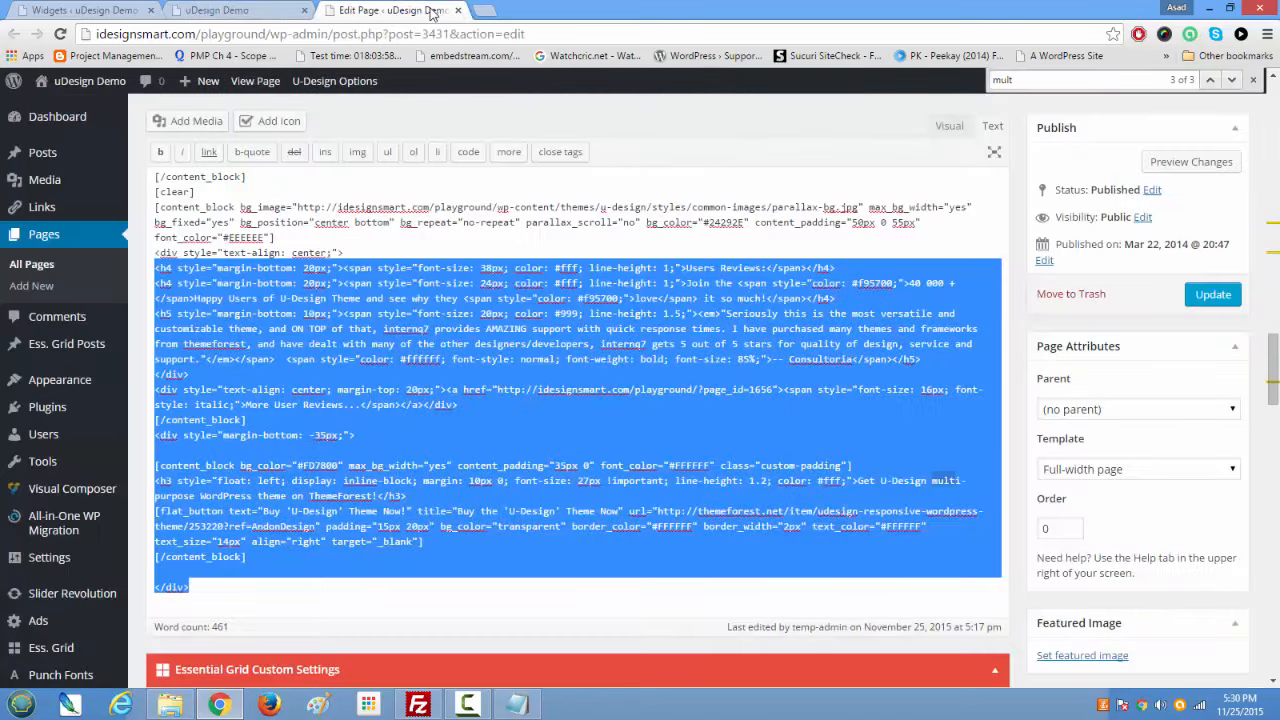
Step: Expand the Bottom 1 widget area and review the settings of its BLOG POSTS widget
left_click(105, 9)
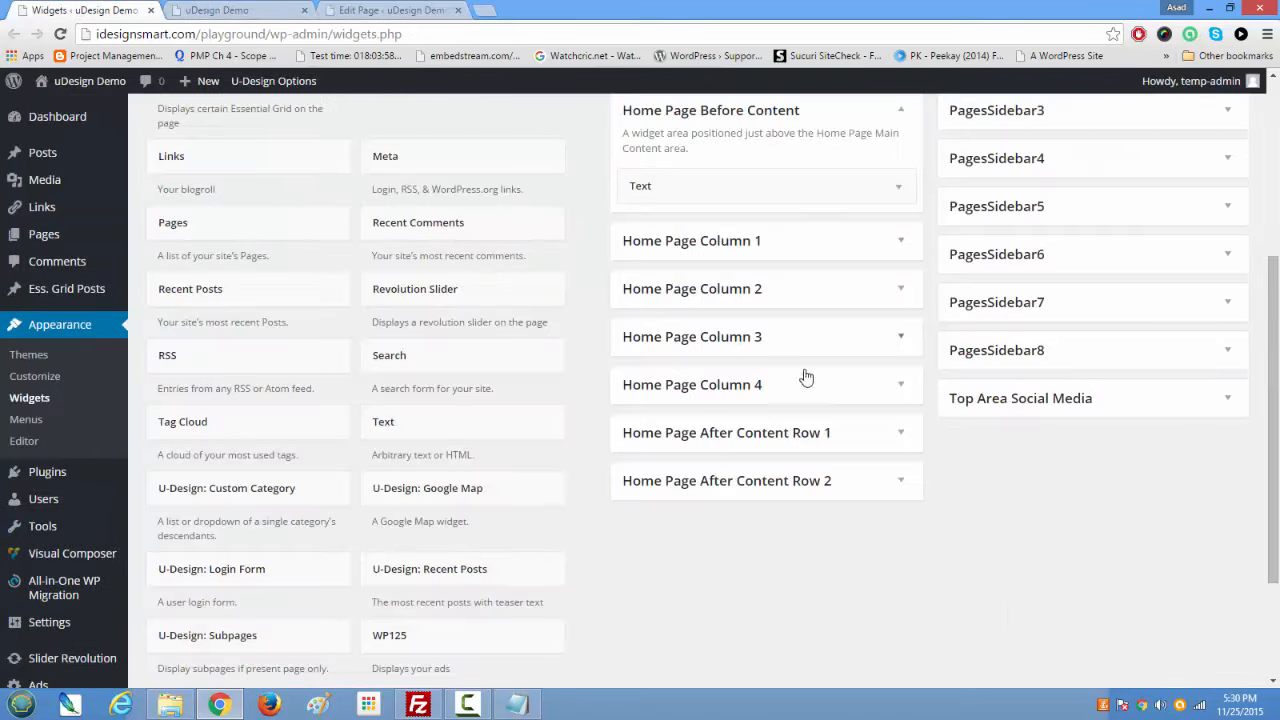
scroll(784, 537, "up", 4)
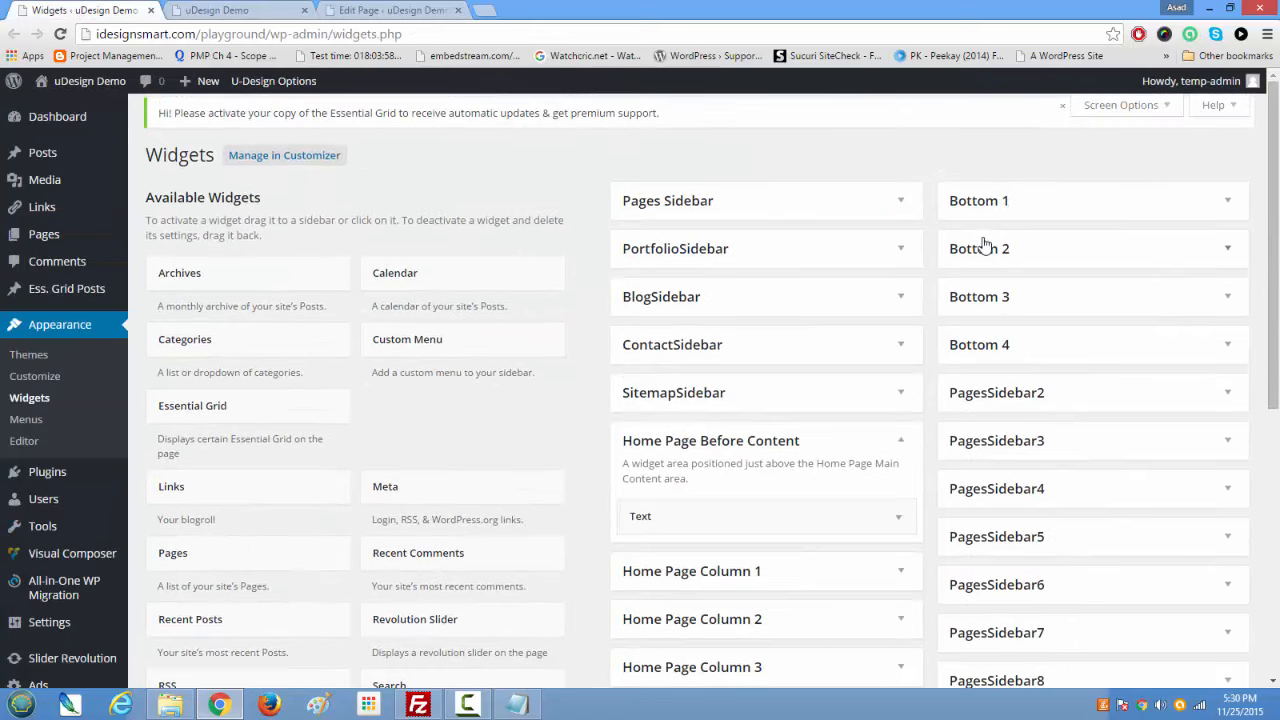
left_click(1225, 201)
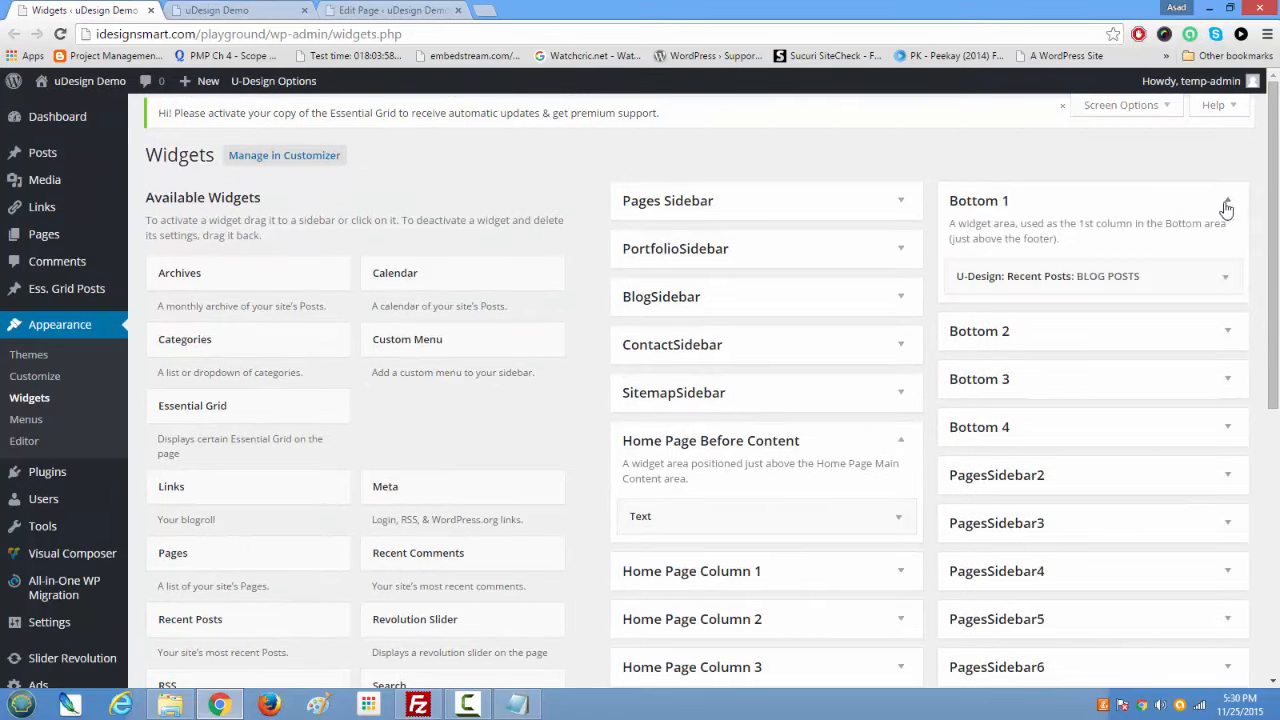
left_click(1228, 277)
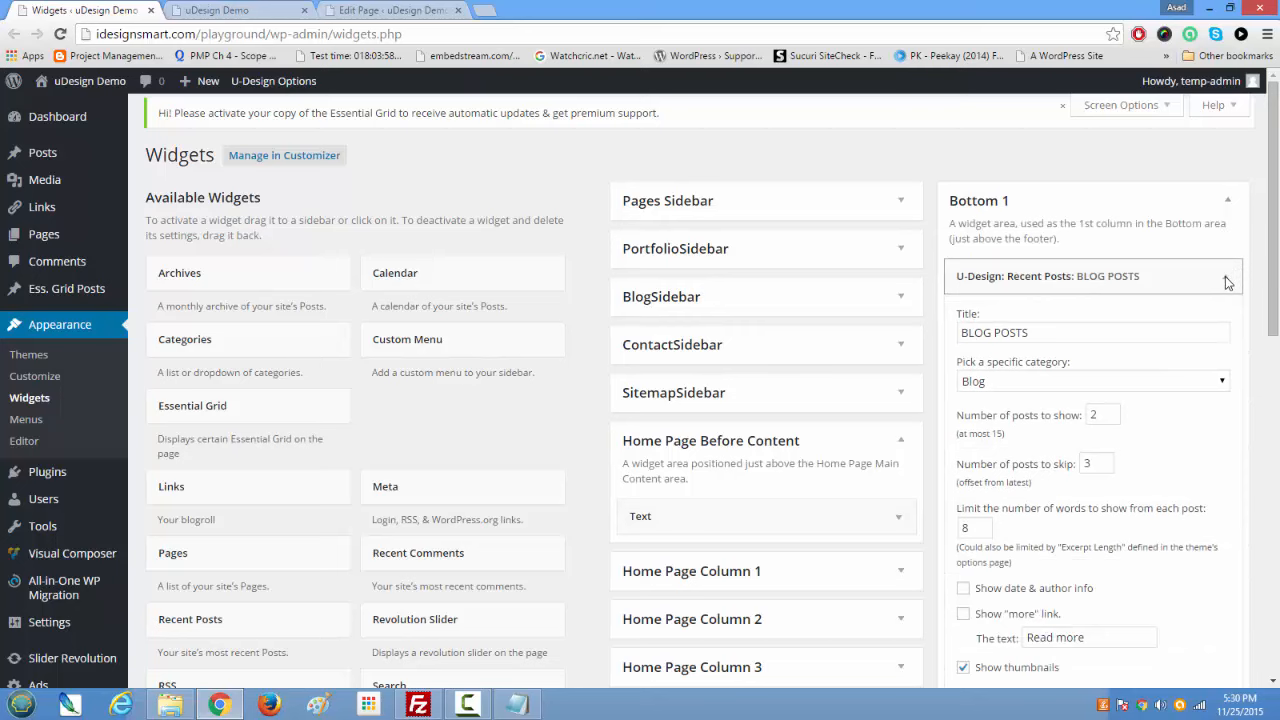
left_click(1228, 280)
Step: Highlight the Disclaimer text in the live home page's bottom area and return to the widget areas
left_click(240, 9)
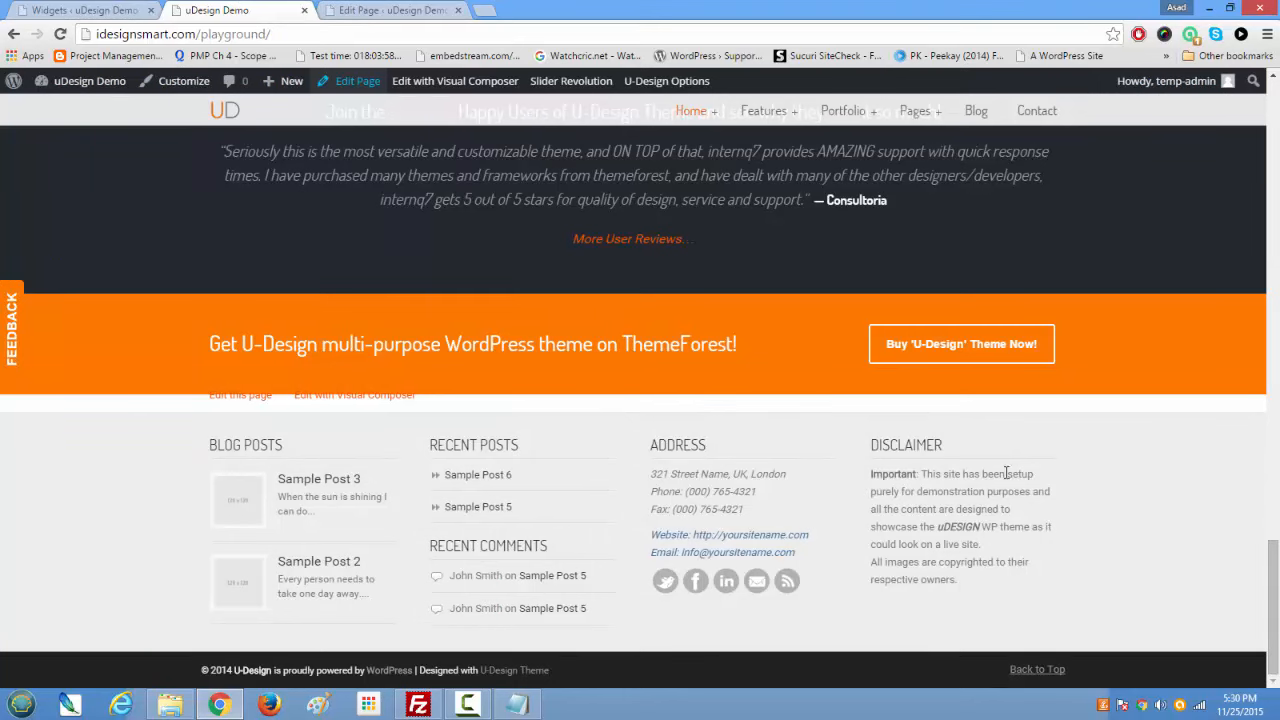
left_click_drag(870, 474, 997, 578)
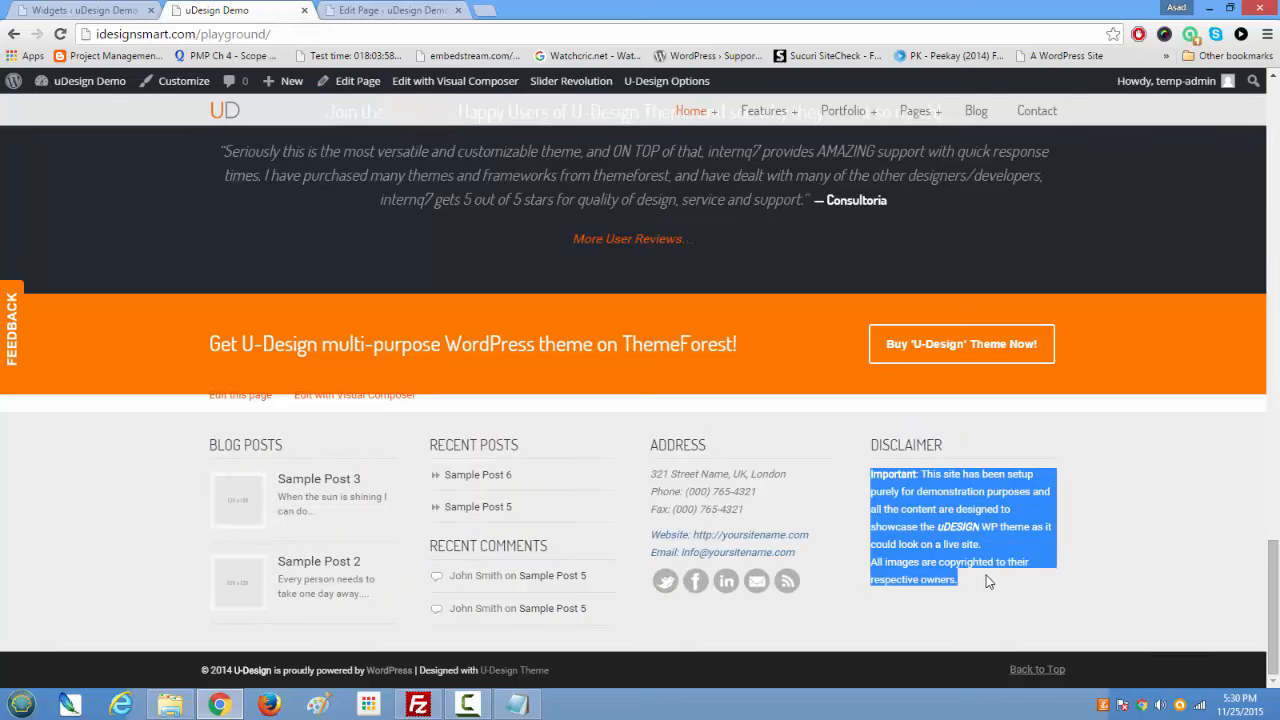
left_click(108, 9)
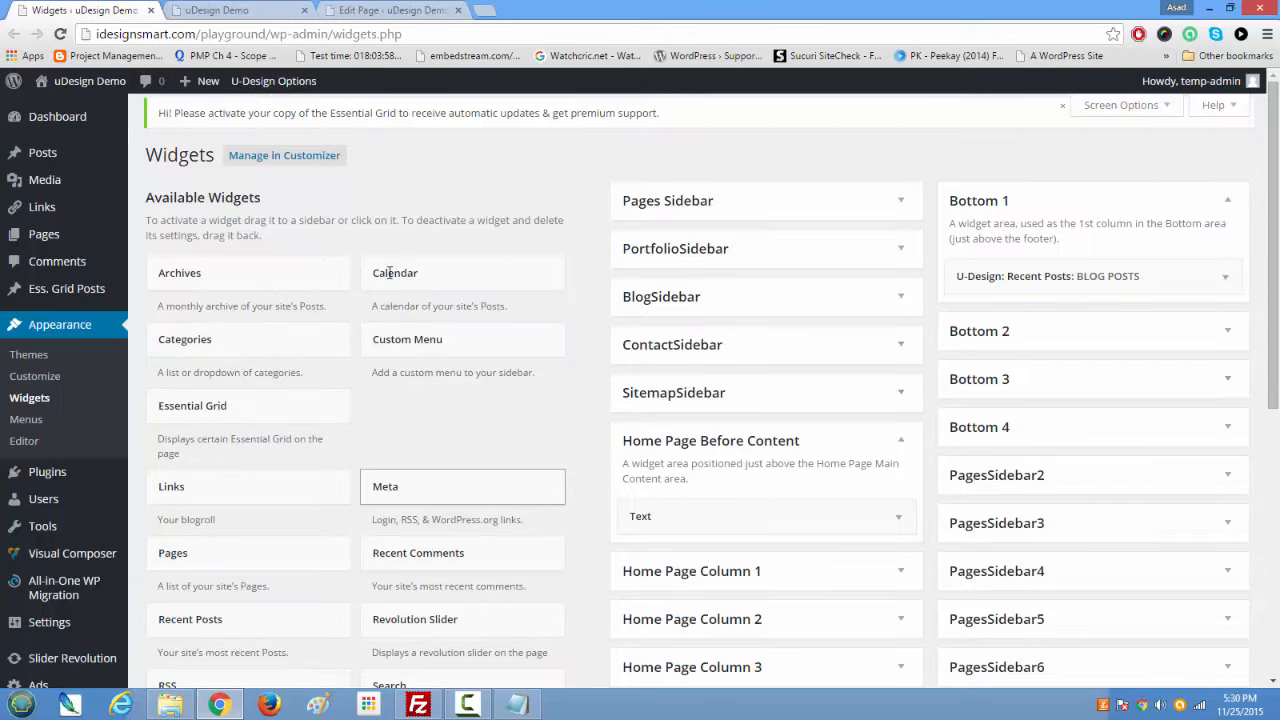
Step: Compare the home page's editor content with the live page and the widget areas
left_click(379, 9)
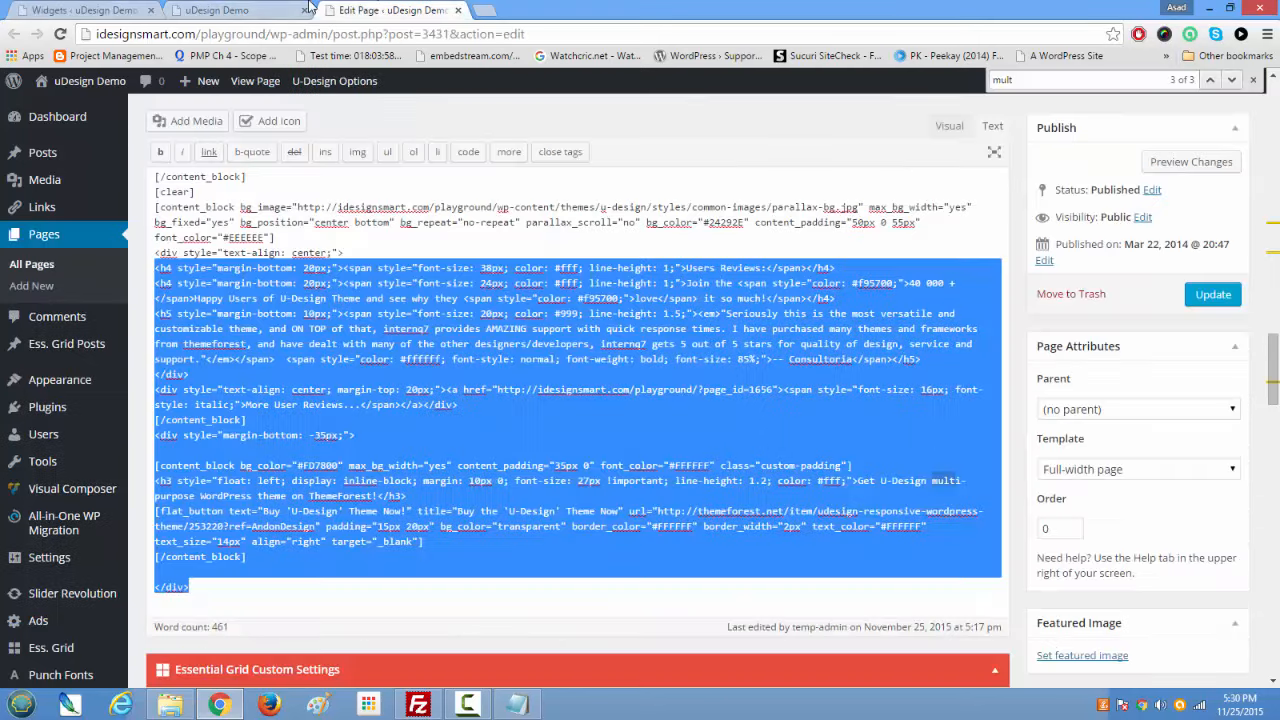
left_click(262, 9)
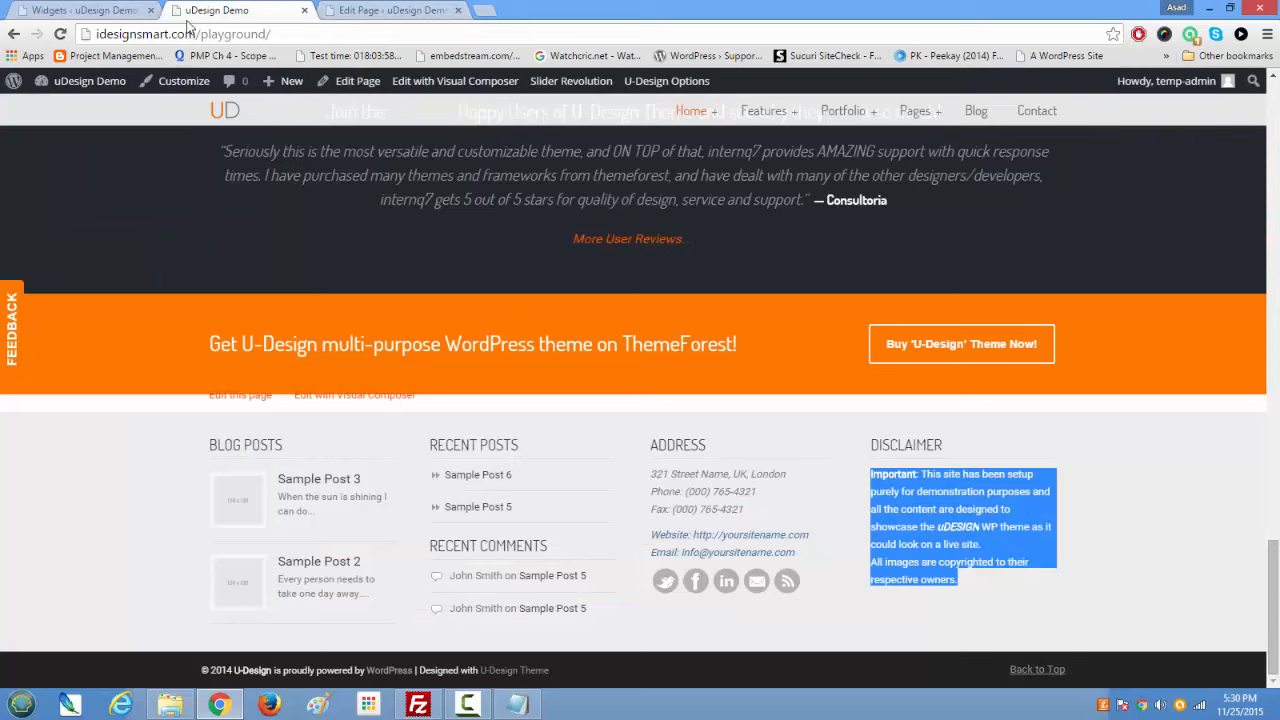
left_click(100, 9)
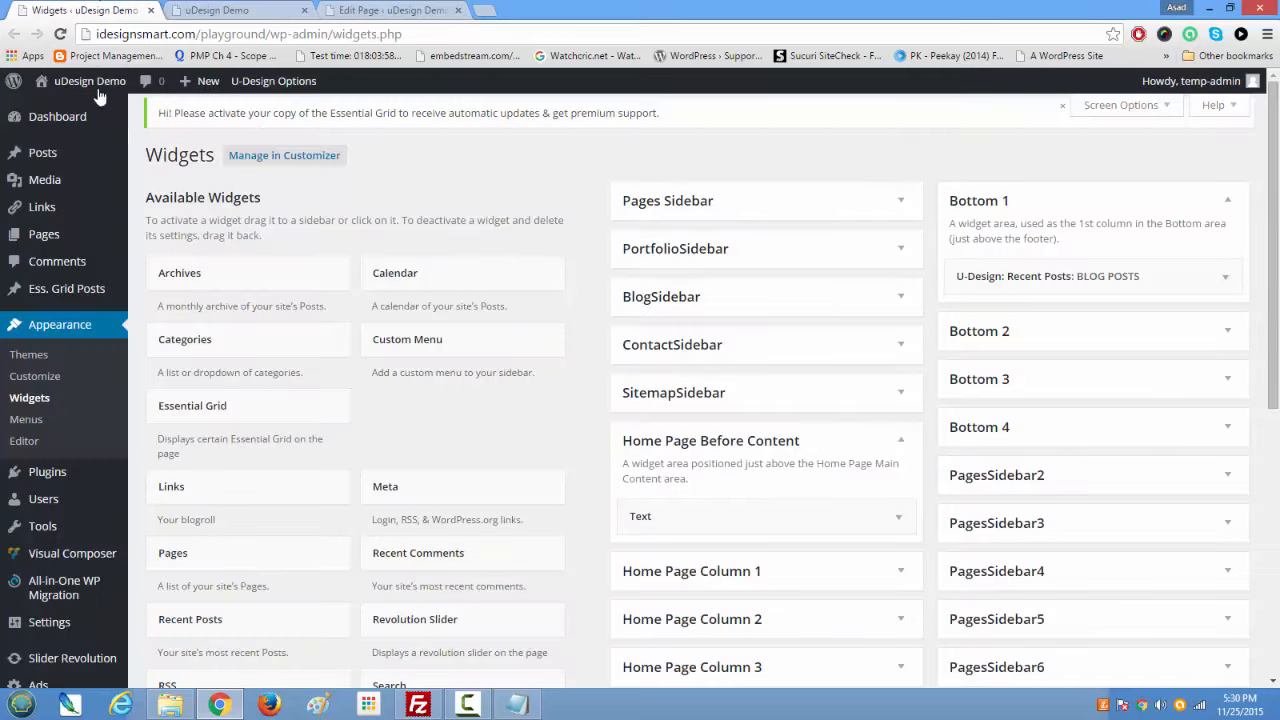
left_click(420, 9)
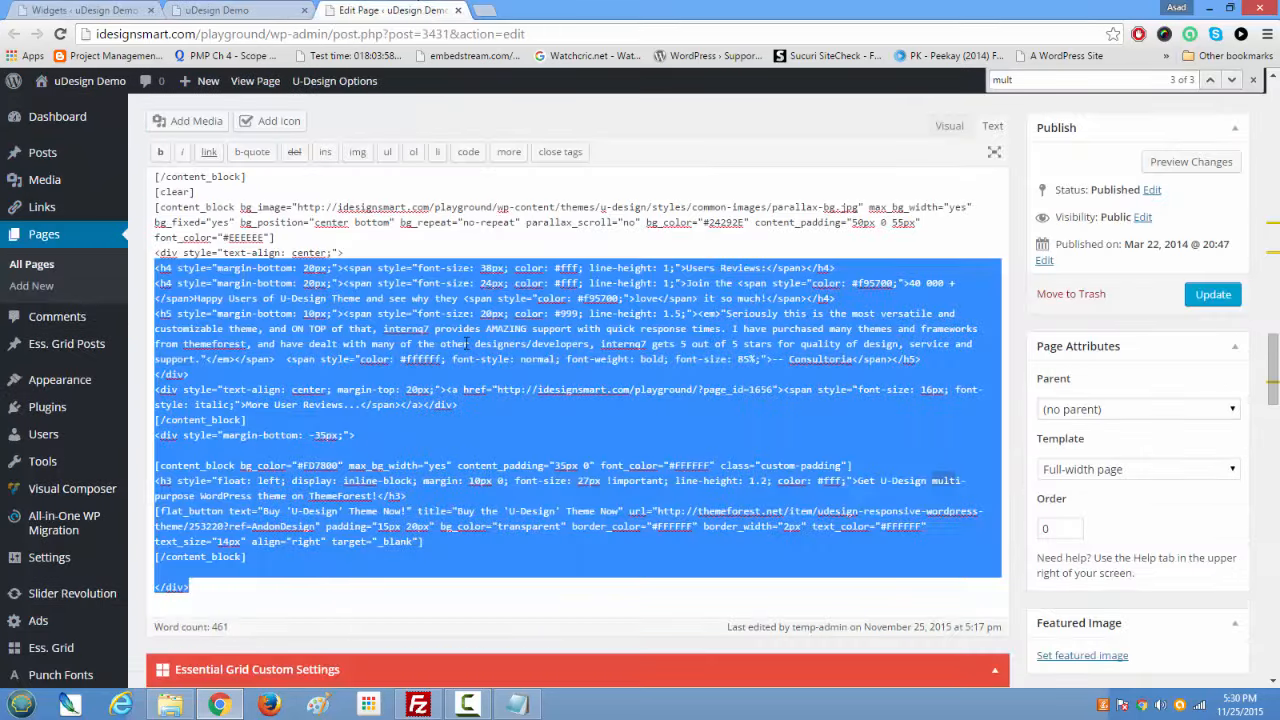
left_click(217, 10)
left_click(90, 10)
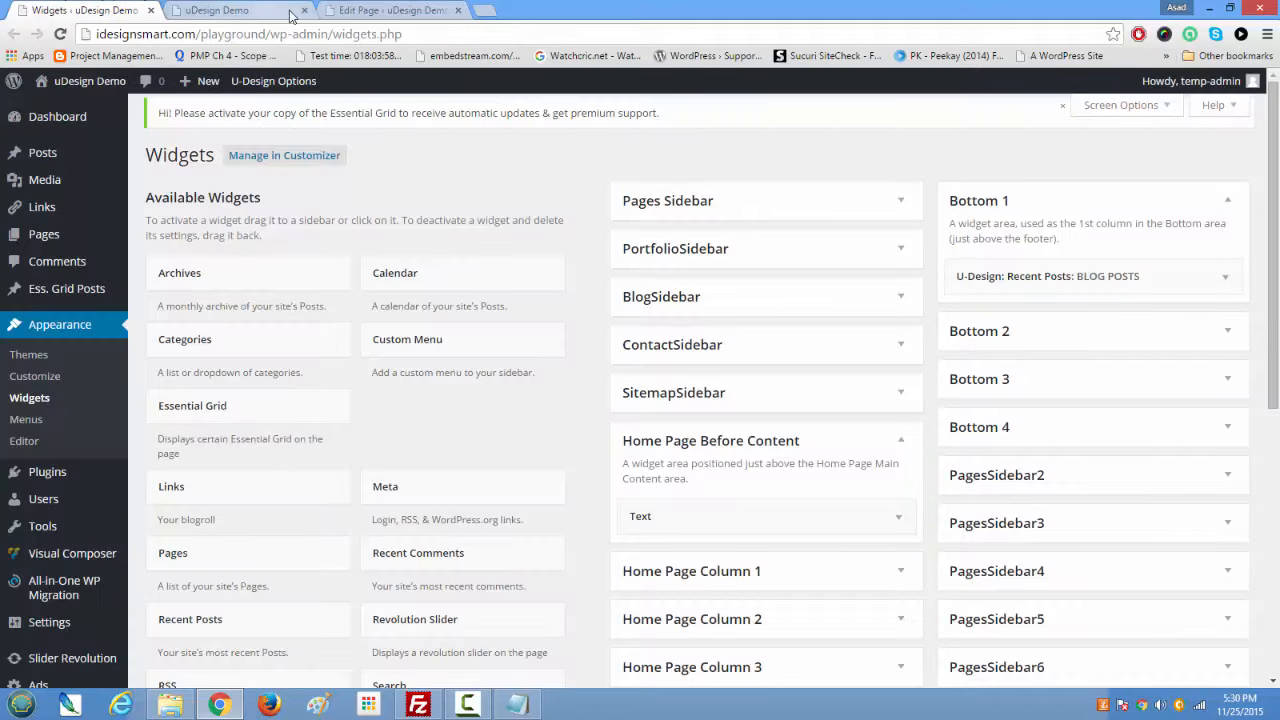
left_click(370, 10)
Step: Open the Three Column Portfolio page from the live site's navigation
left_click(262, 10)
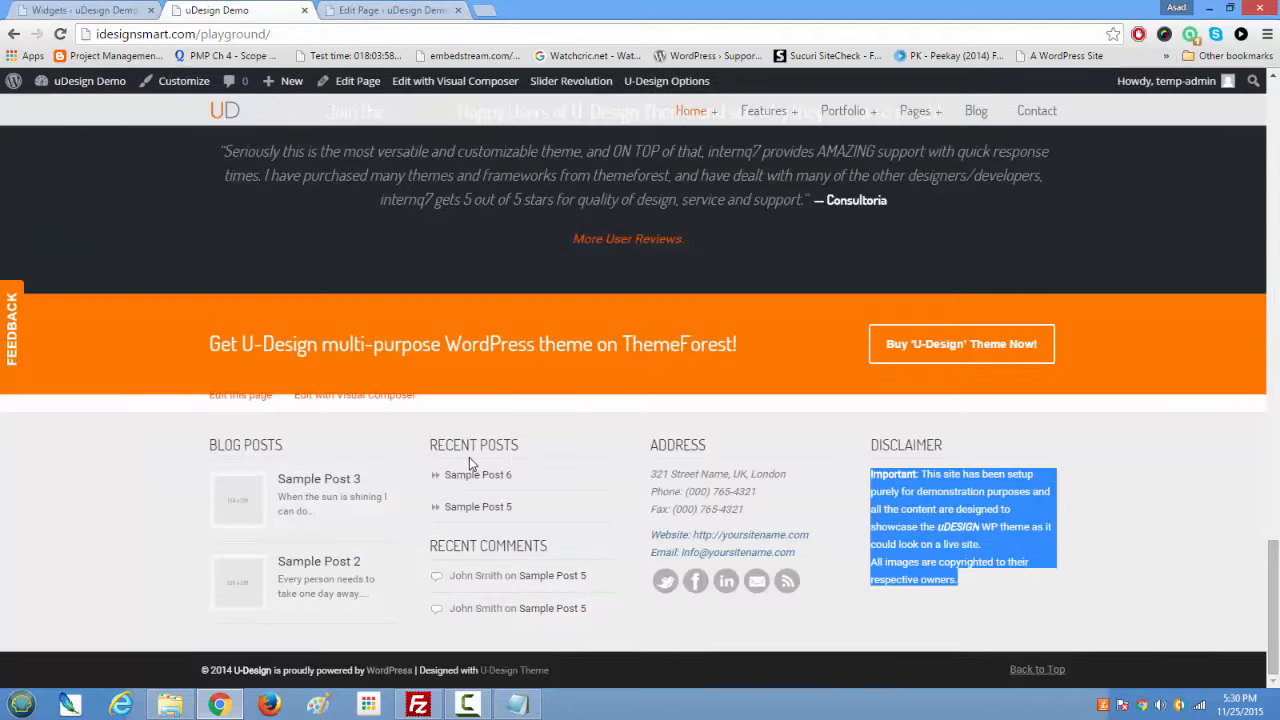
scroll(469, 457, "up", 20)
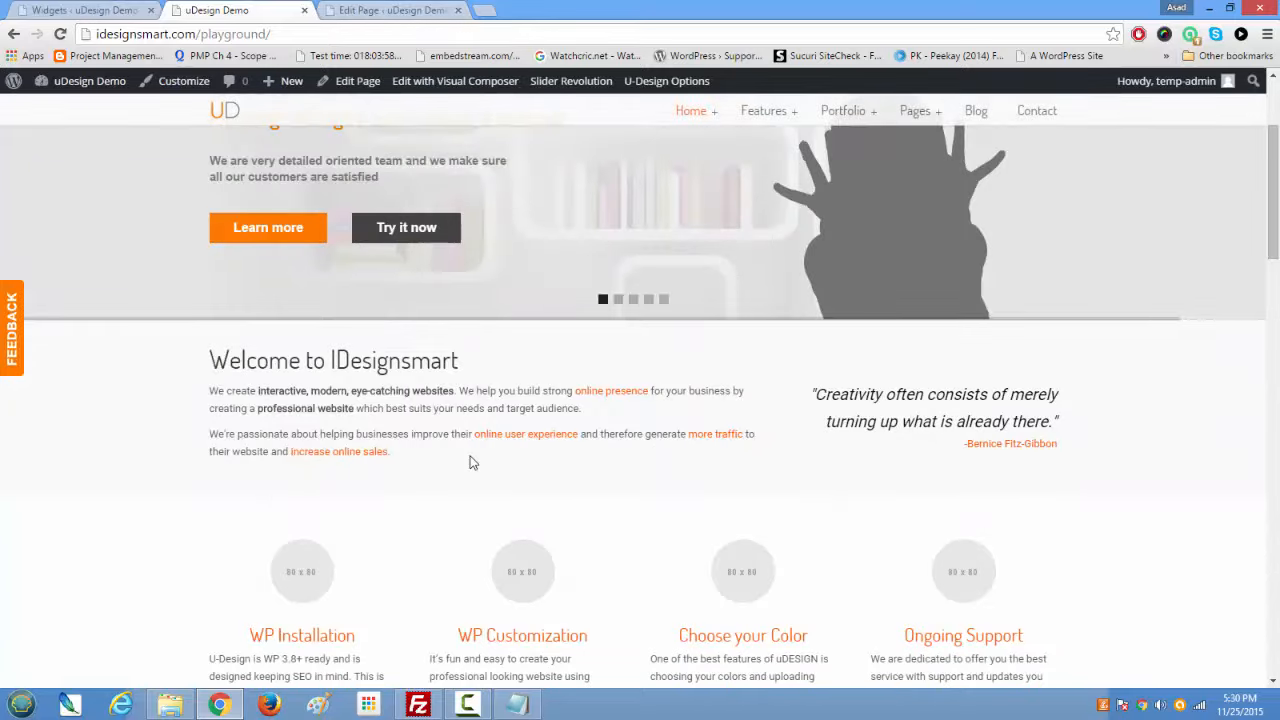
scroll(473, 462, "up", 3)
mouse_move(850, 170)
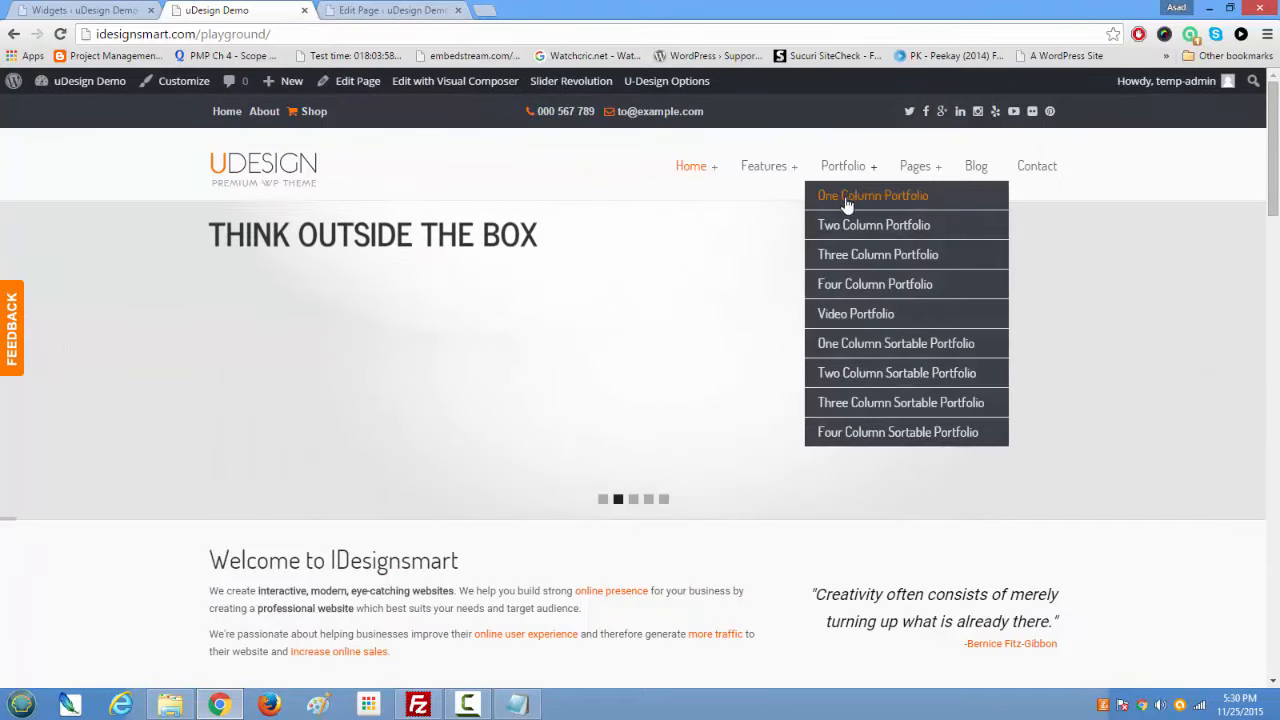
left_click(840, 268)
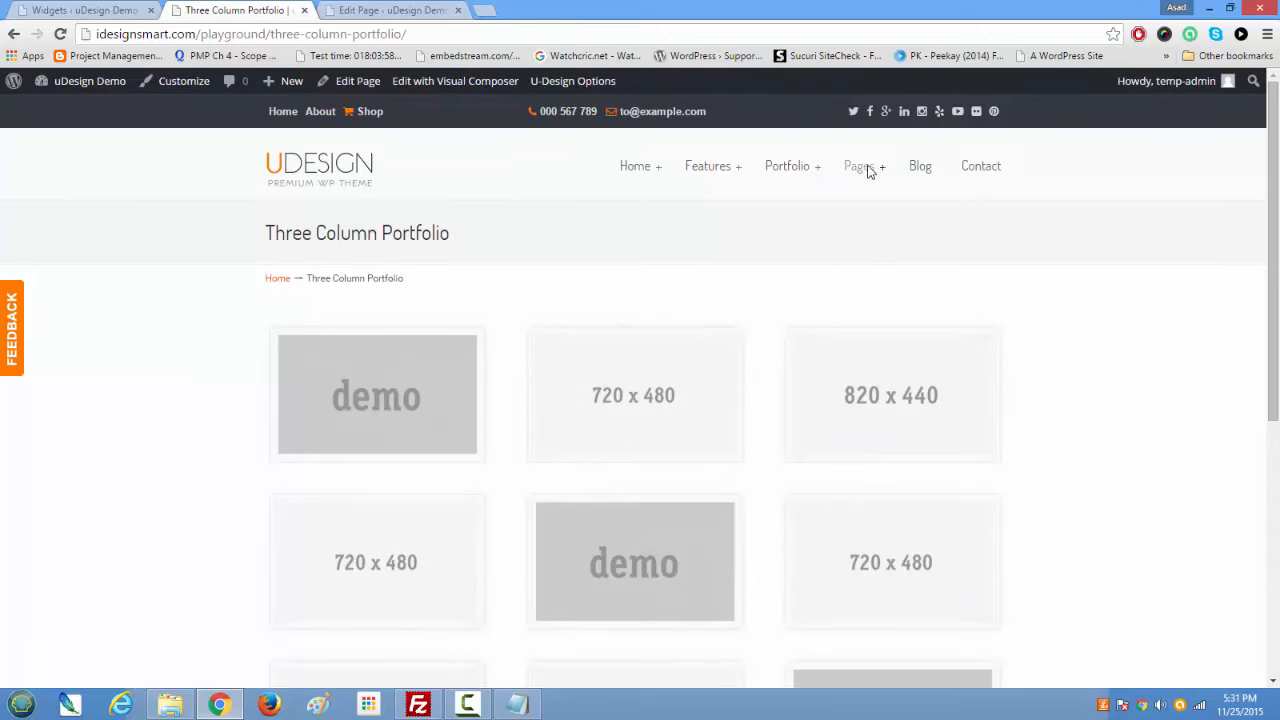
Step: Open the Two Column Portfolio page from the live site's navigation and look through its items
mouse_move(868, 176)
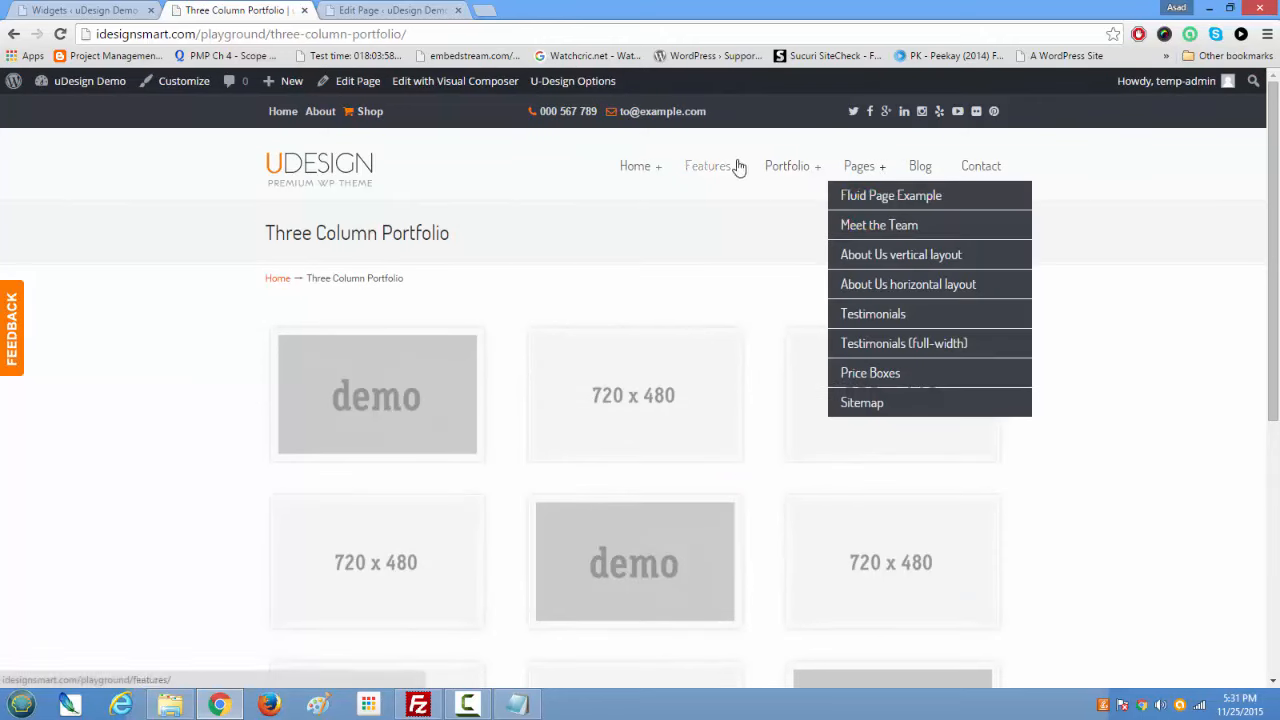
mouse_move(797, 169)
left_click(799, 227)
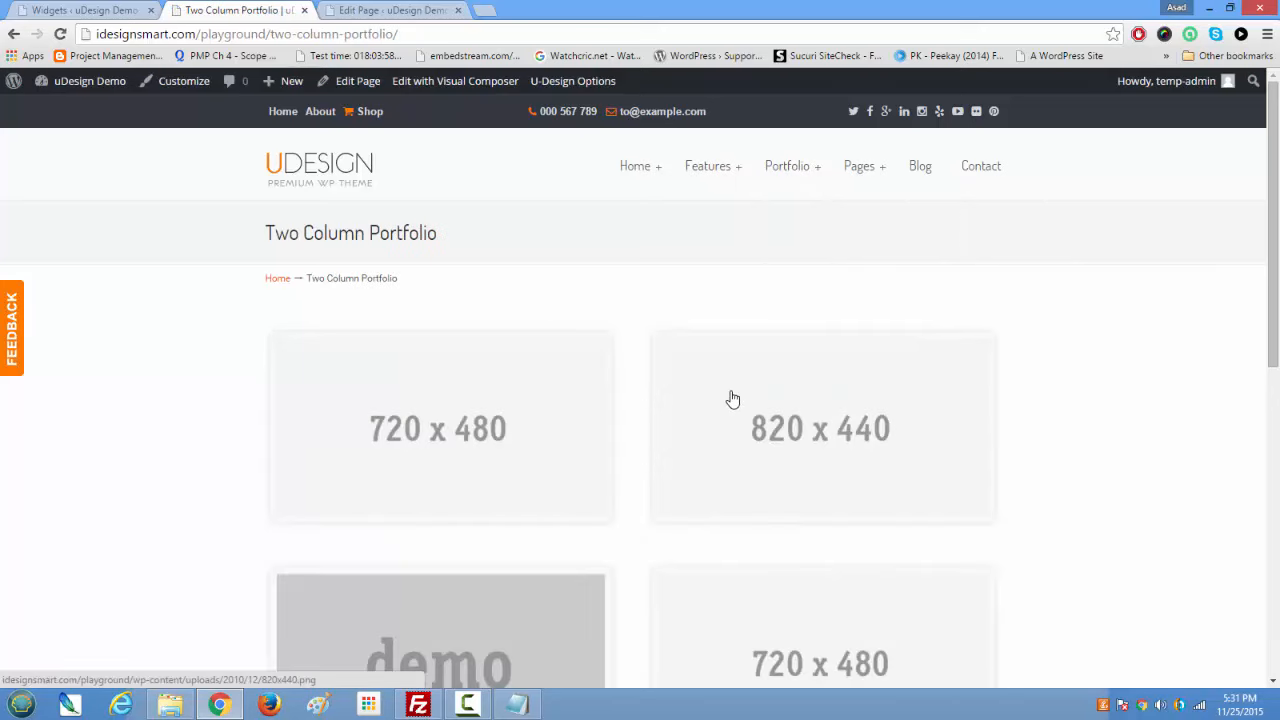
scroll(731, 399, "down", 2)
scroll(732, 399, "down", 5)
scroll(732, 399, "up", 8)
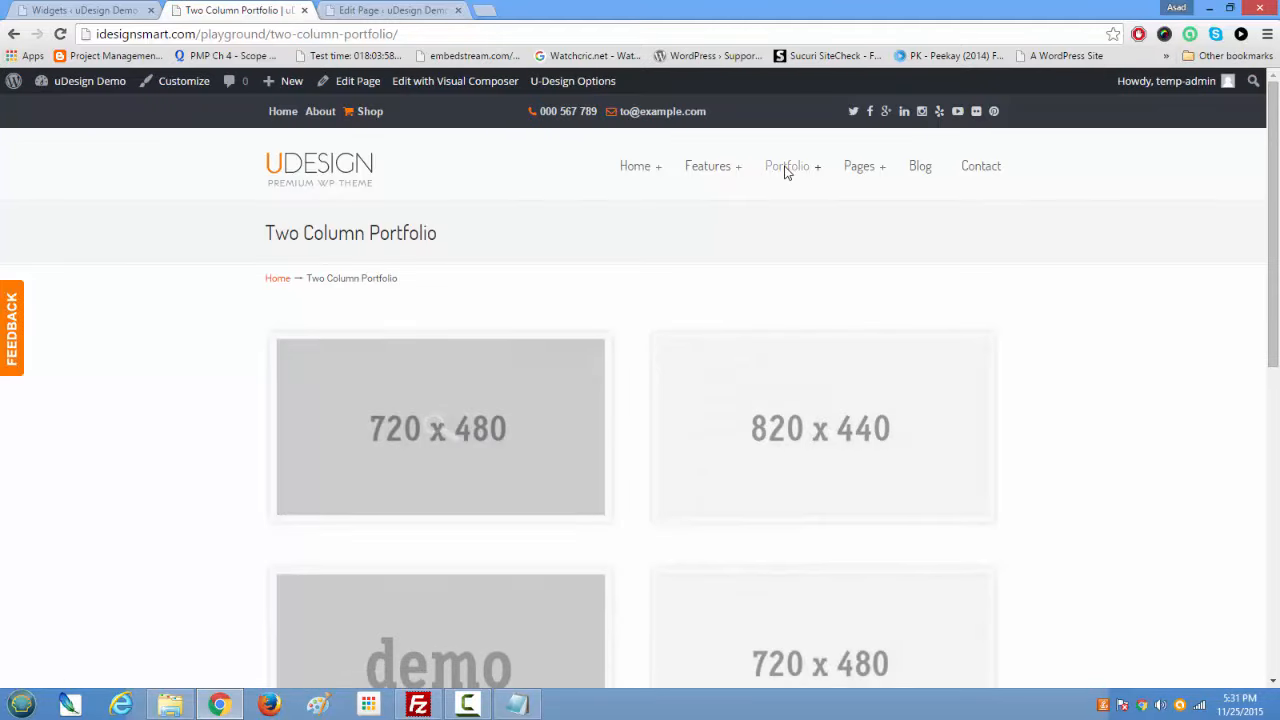
Step: Open the One Column Portfolio page, highlight the first post's description and look through the posts down to the footer
mouse_move(786, 172)
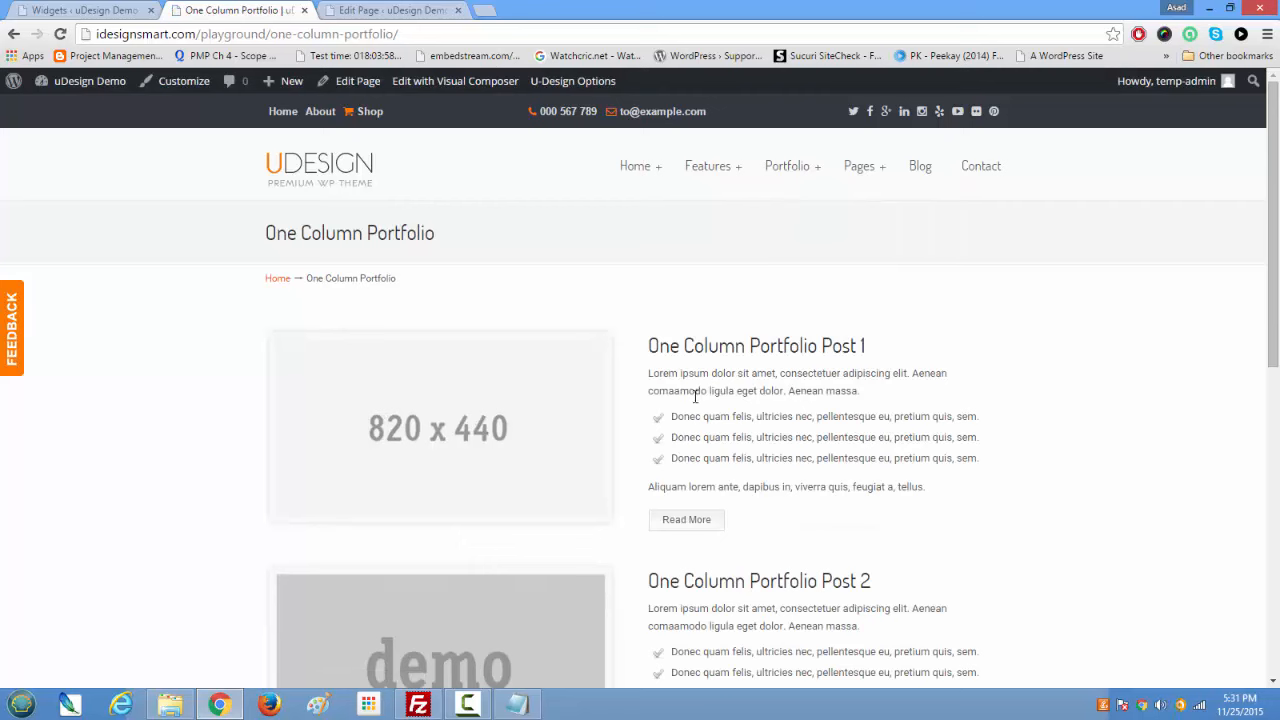
left_click_drag(648, 340, 944, 478)
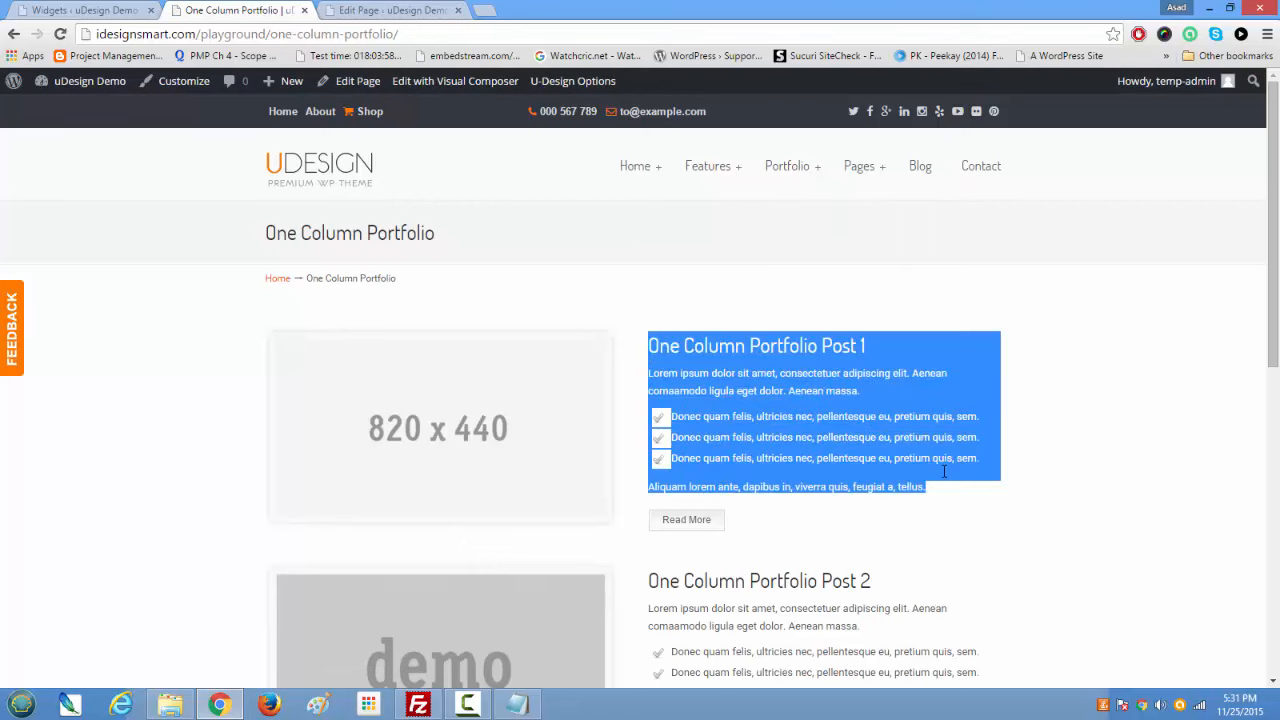
left_click(814, 408)
scroll(794, 468, "down", 6)
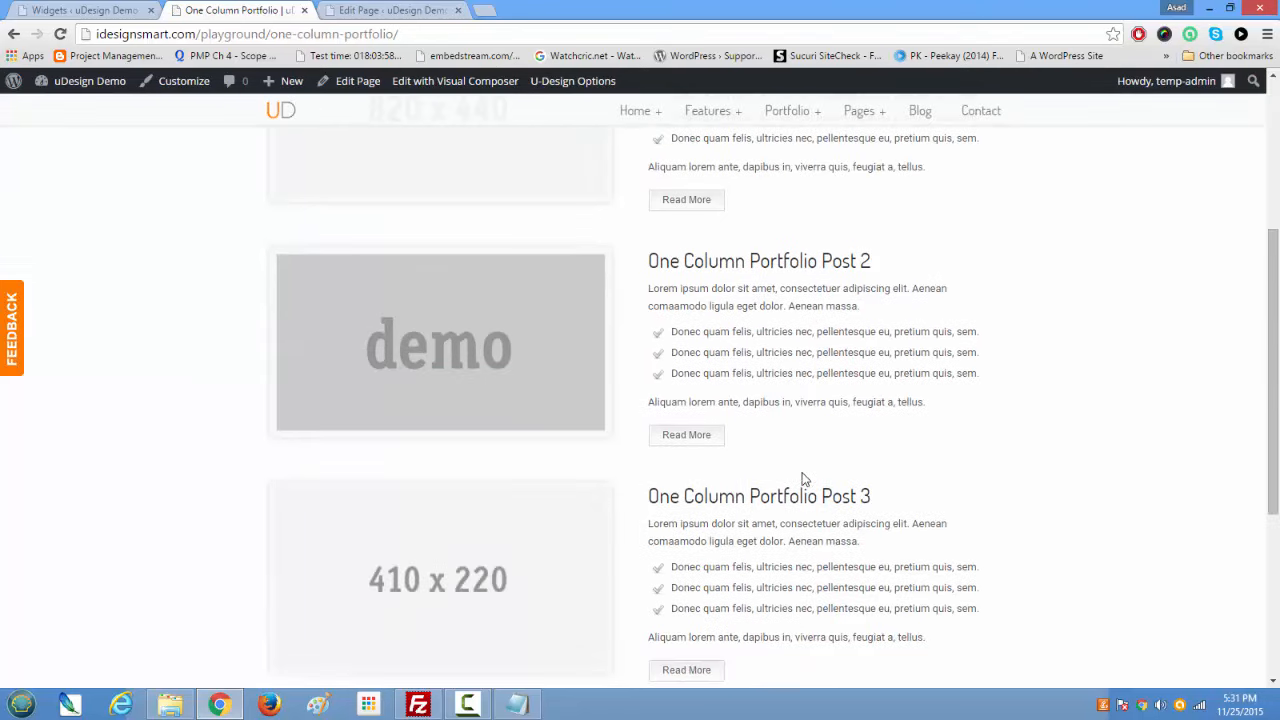
scroll(802, 474, "up", 2)
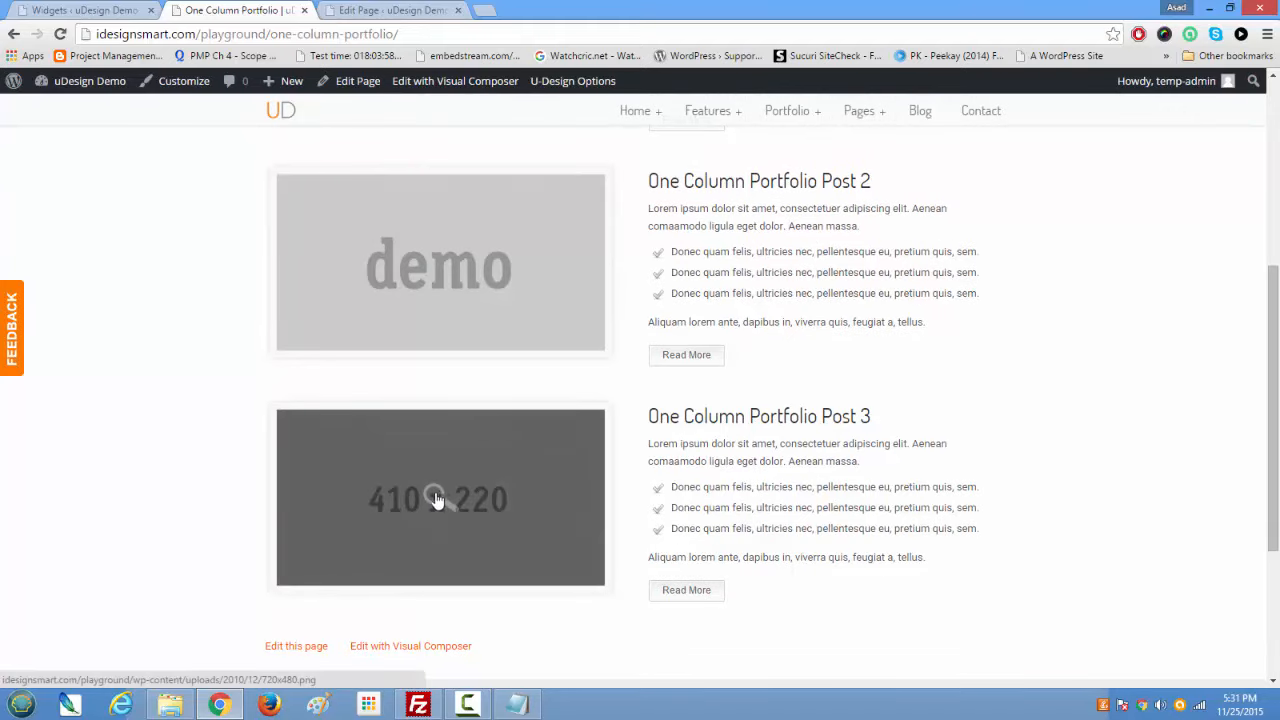
scroll(437, 500, "up", 4)
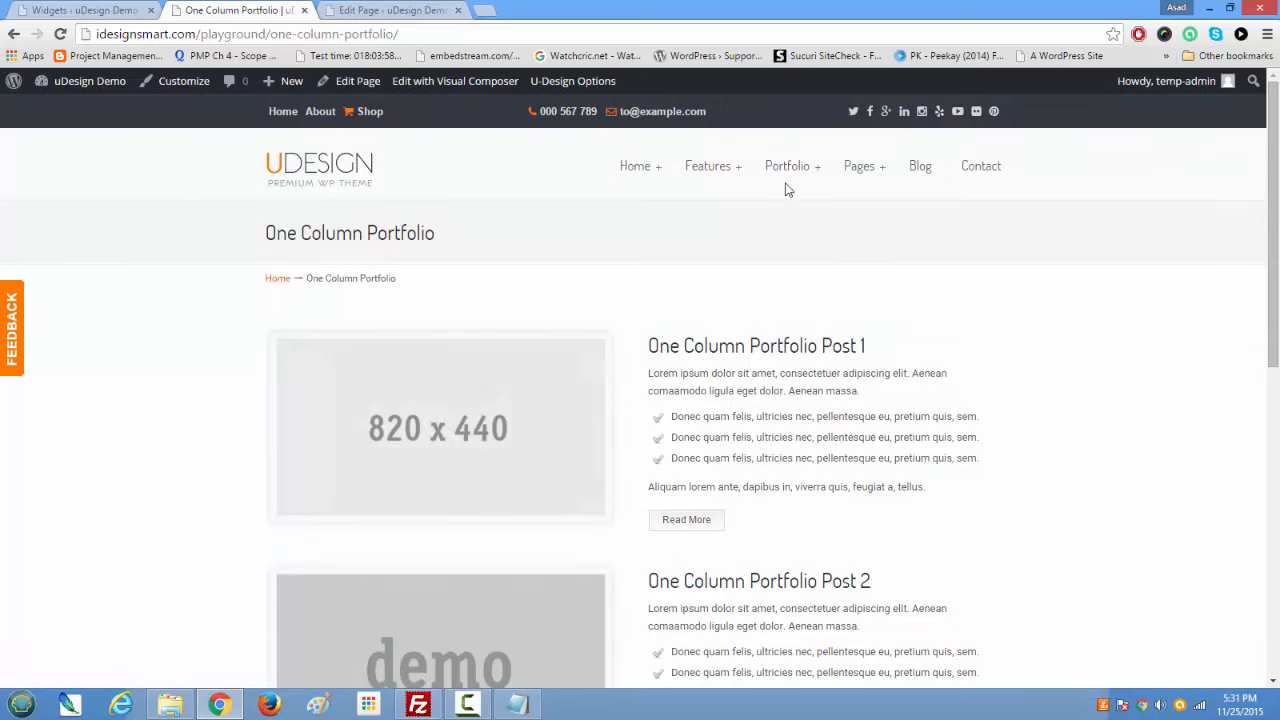
scroll(815, 550, "down", 4)
scroll(814, 550, "down", 2)
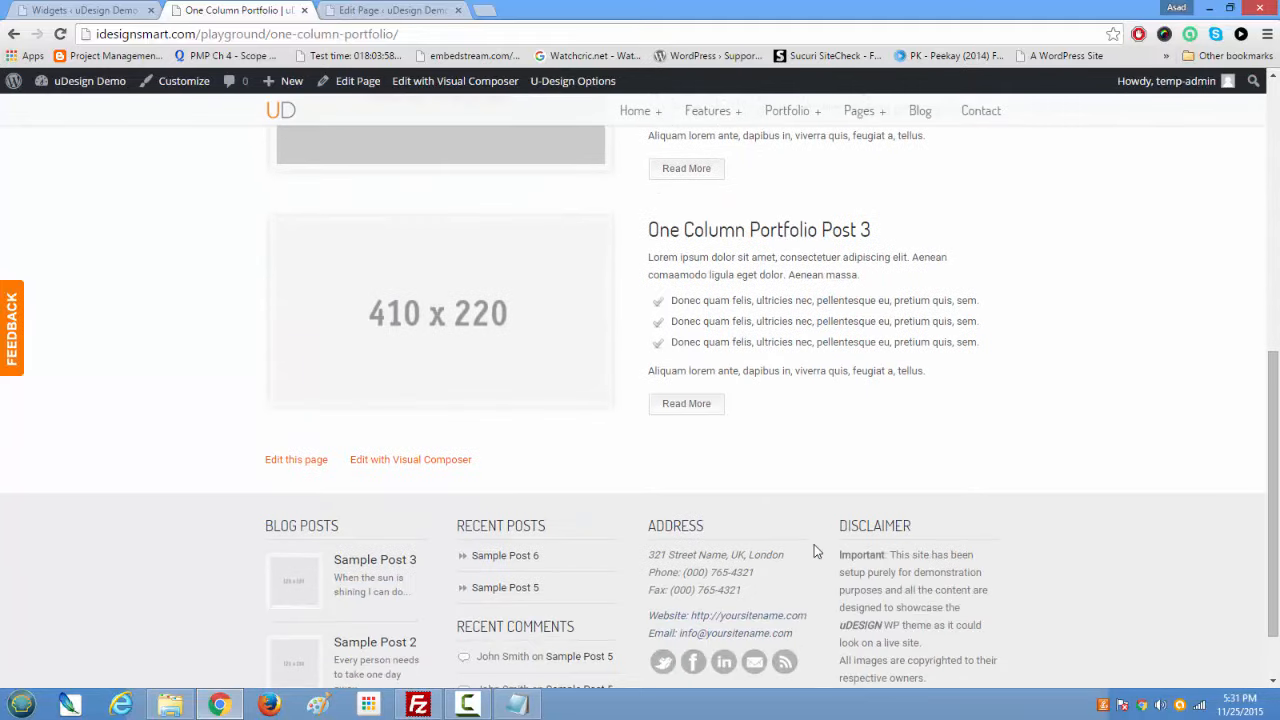
scroll(814, 550, "up", 6)
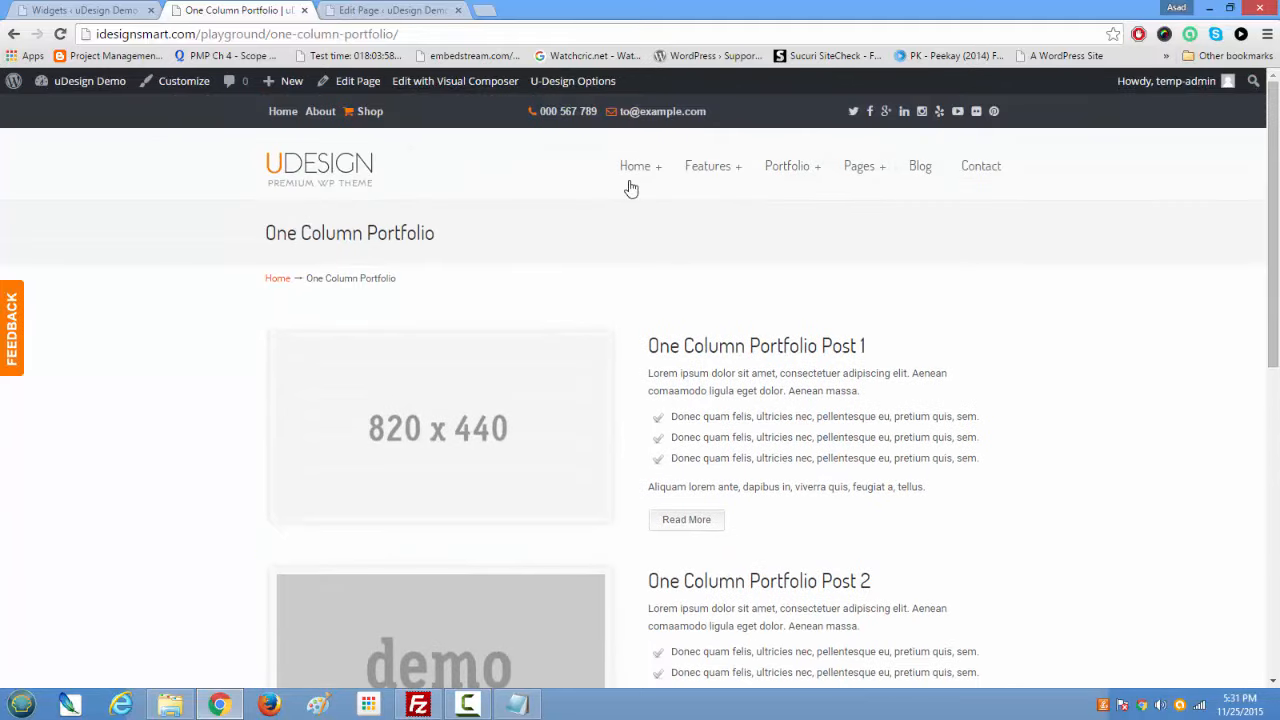
mouse_move(642, 180)
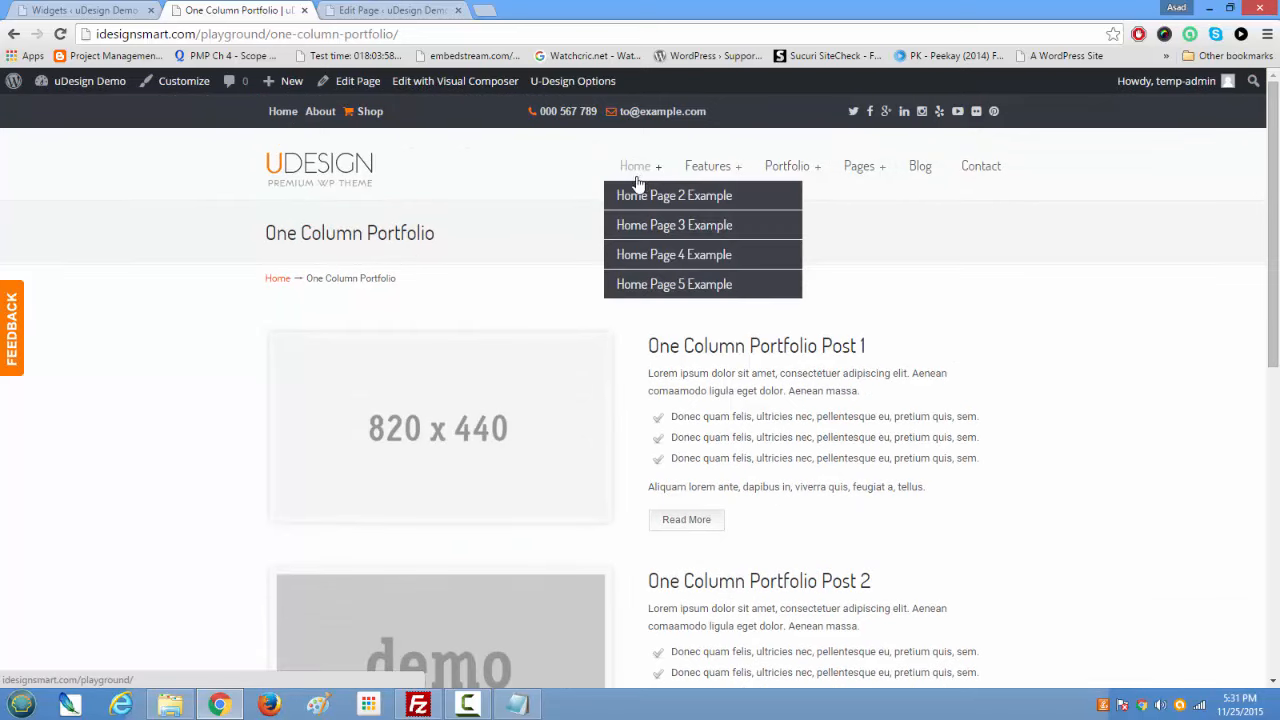
mouse_move(80, 86)
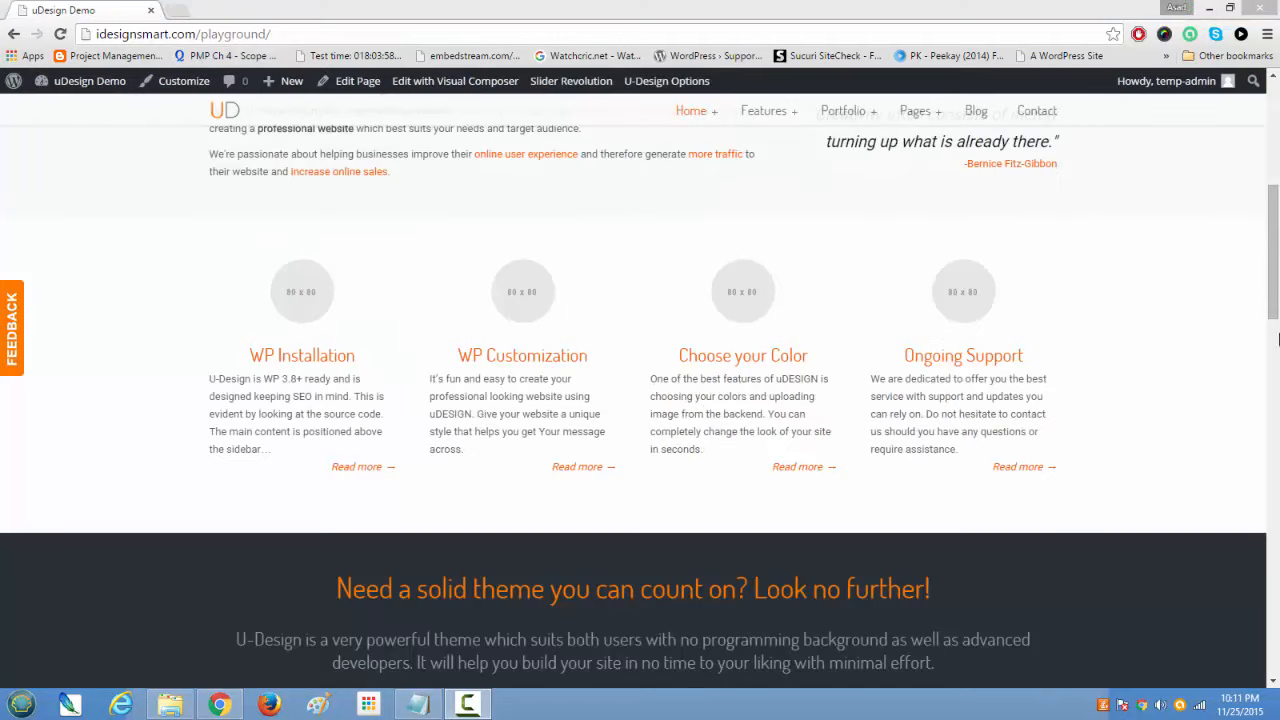
Step: Open the WordPress dashboard from the live home page and go to the U-Design theme settings
left_click(1272, 298)
left_click_drag(1275, 258, 1243, 169)
scroll(1275, 260, "down", 1)
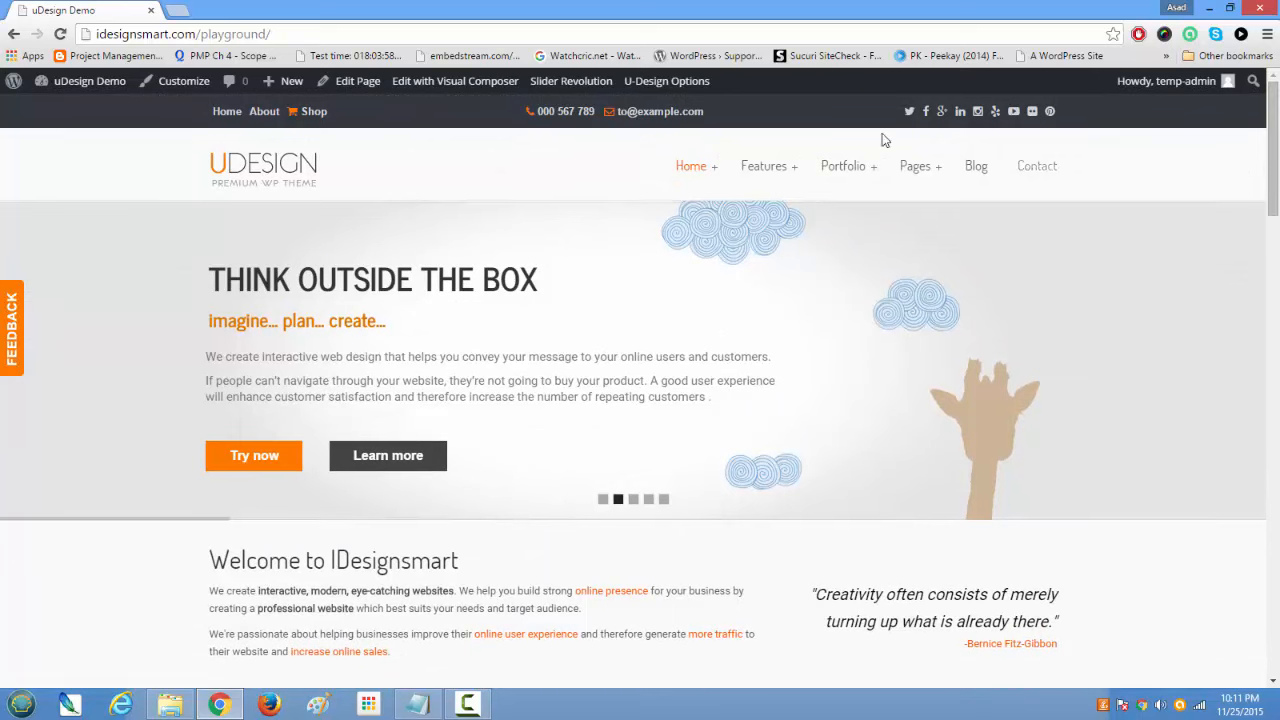
mouse_move(95, 92)
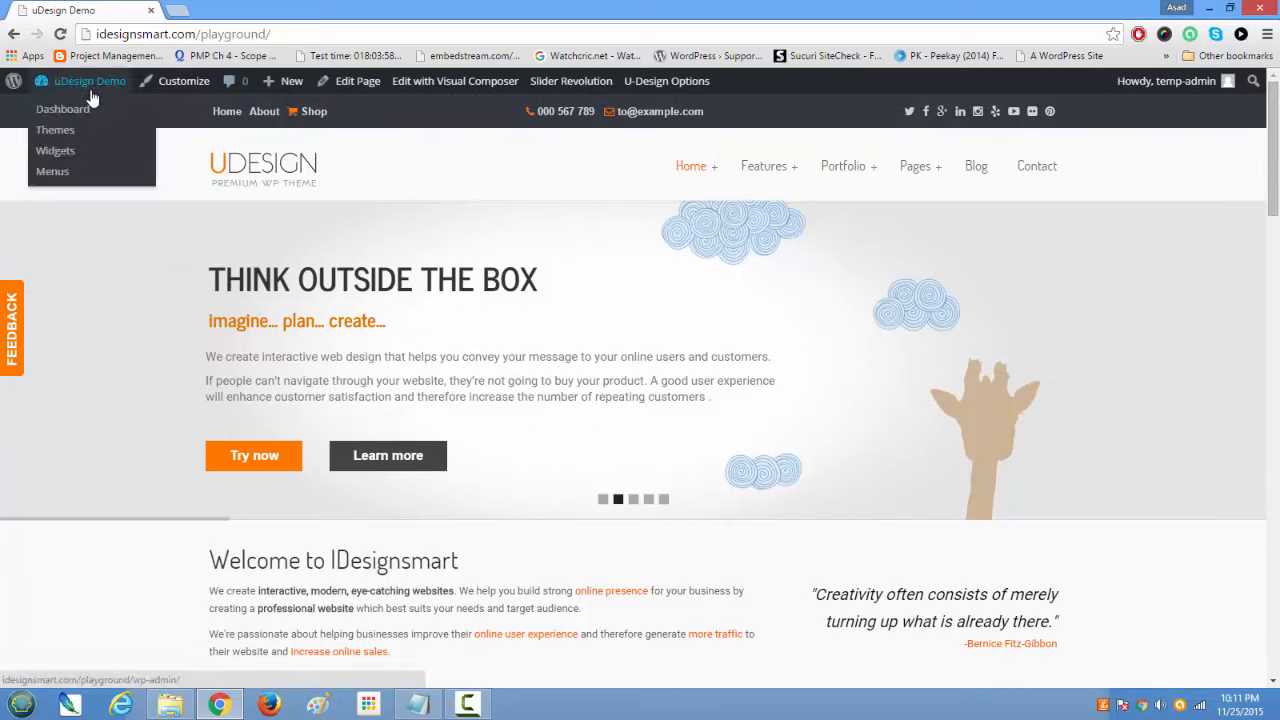
left_click(79, 114)
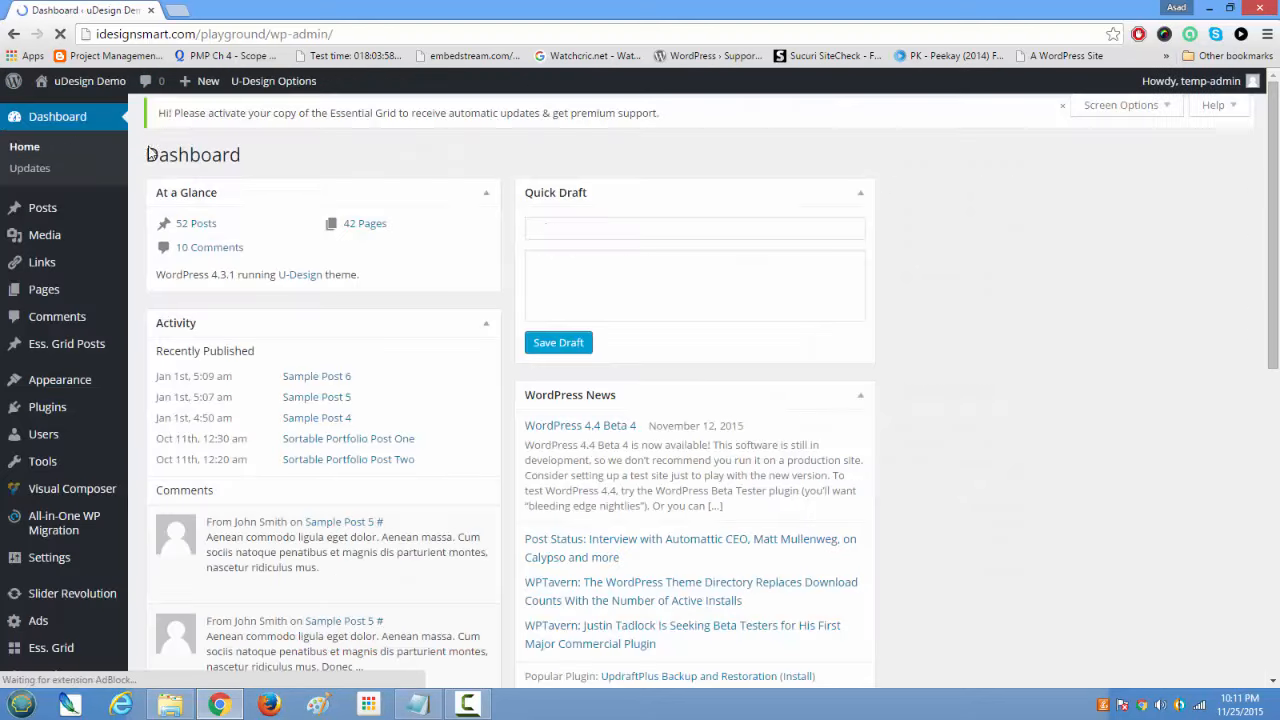
scroll(250, 328, "down", 2)
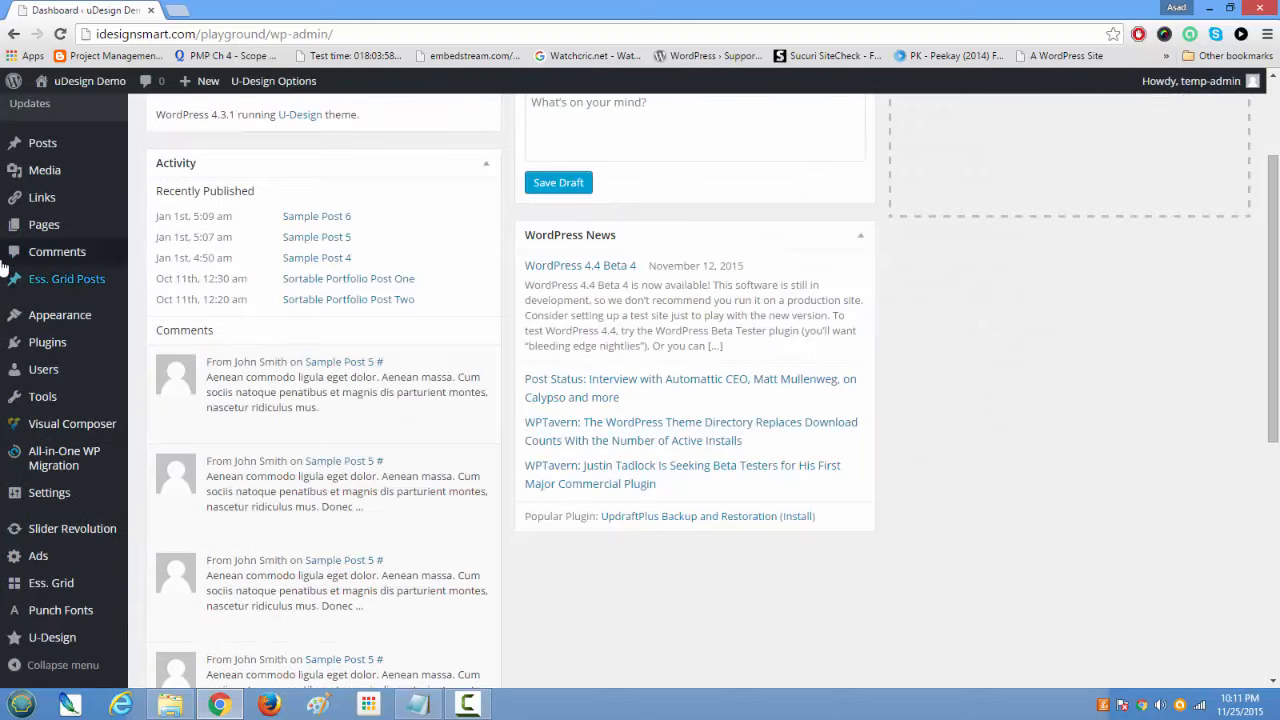
mouse_move(45, 640)
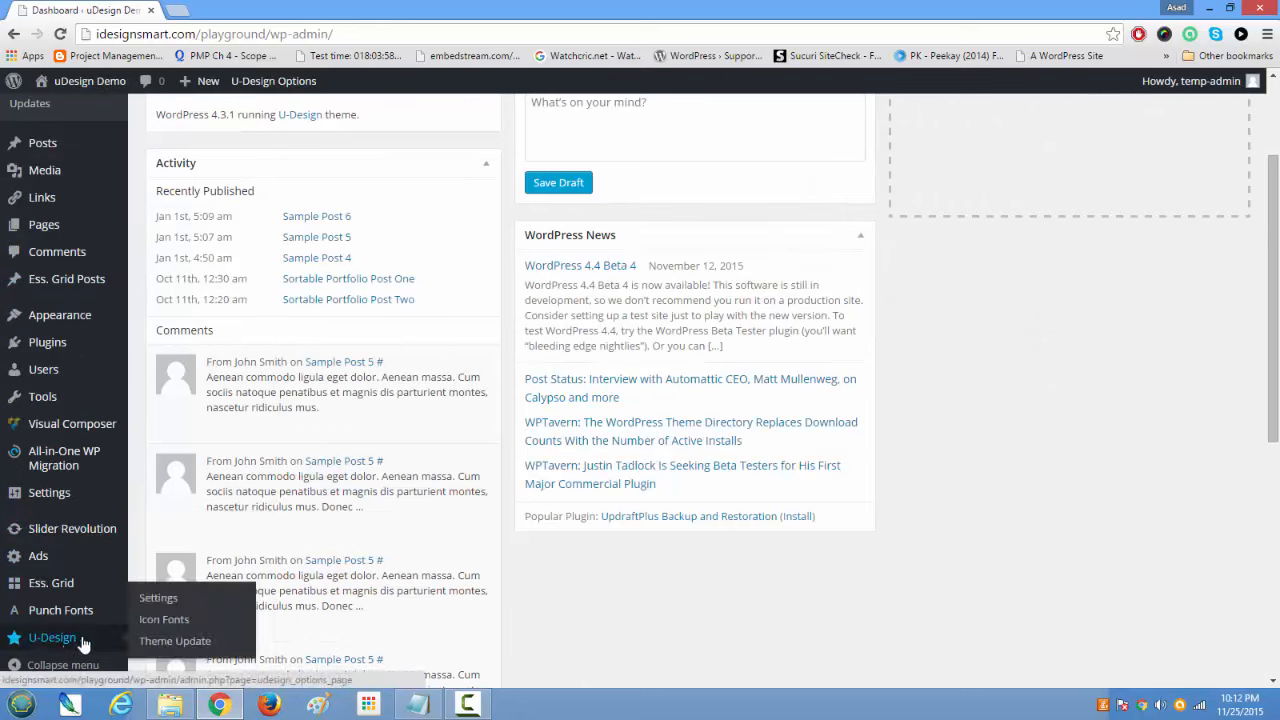
left_click(62, 645)
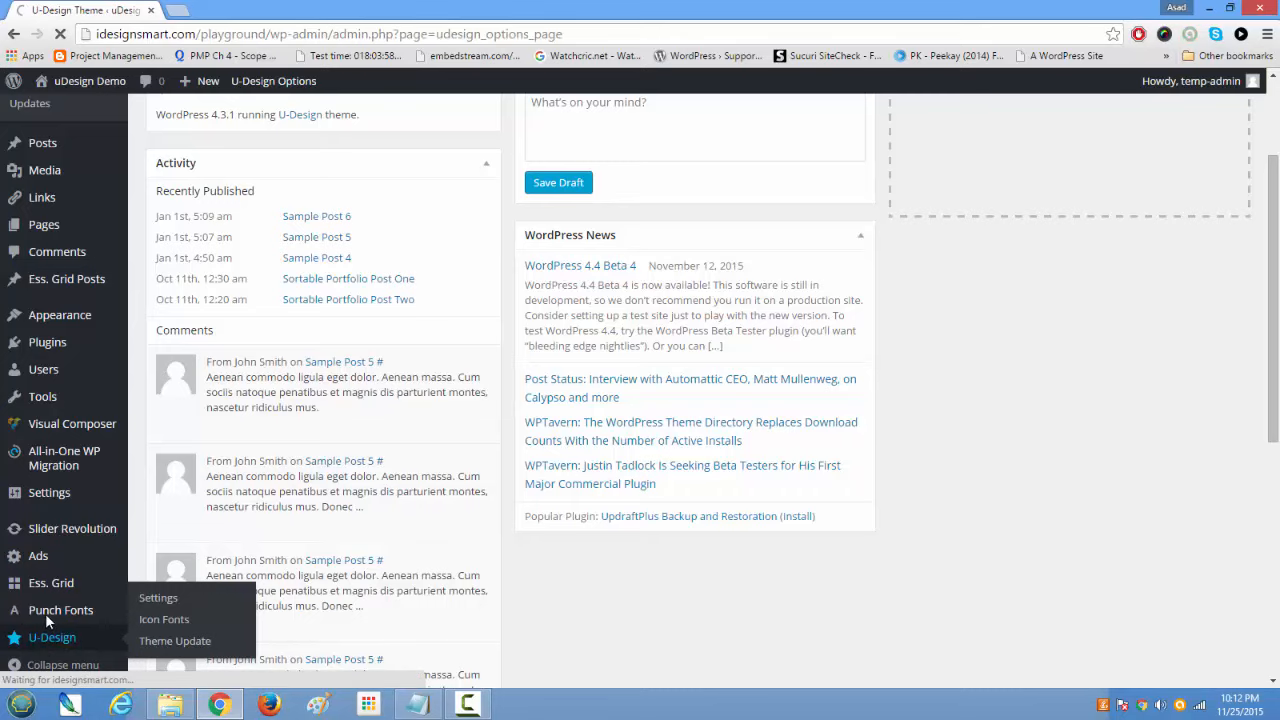
Step: Collapse the General Options, Menus Options and Layout Options sections of the theme settings
scroll(123, 540, "down", 3)
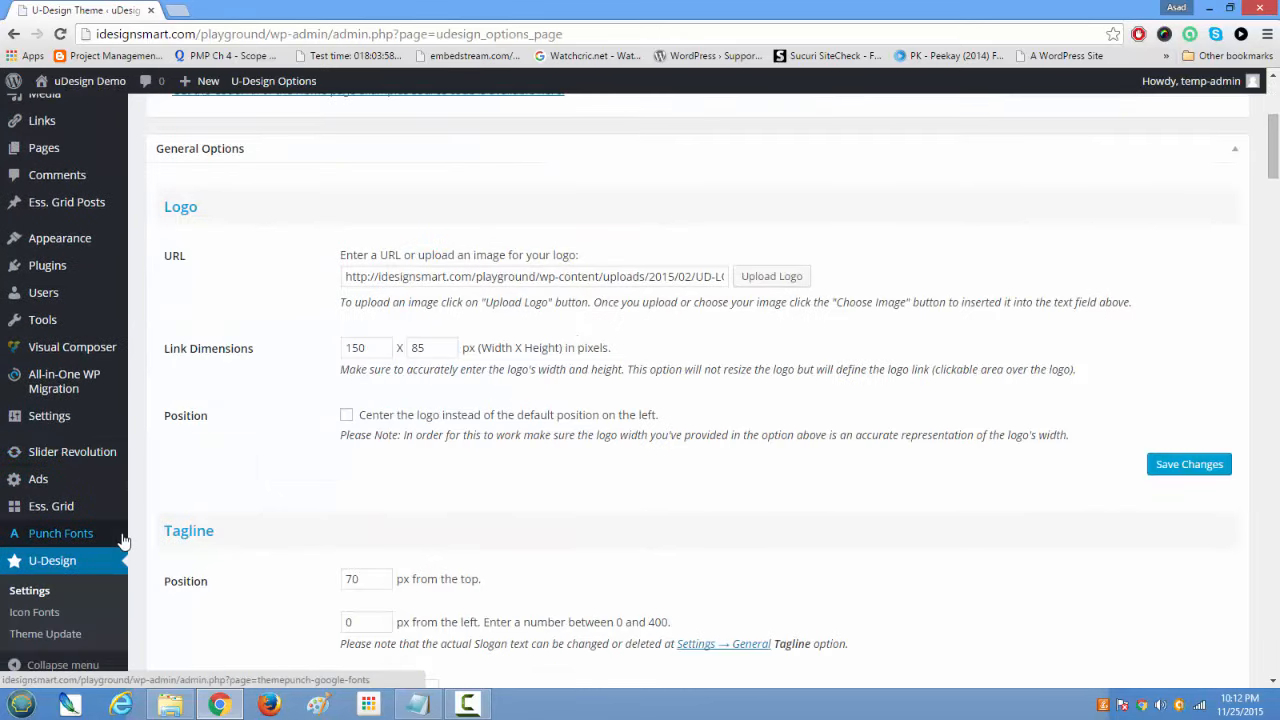
left_click(1236, 149)
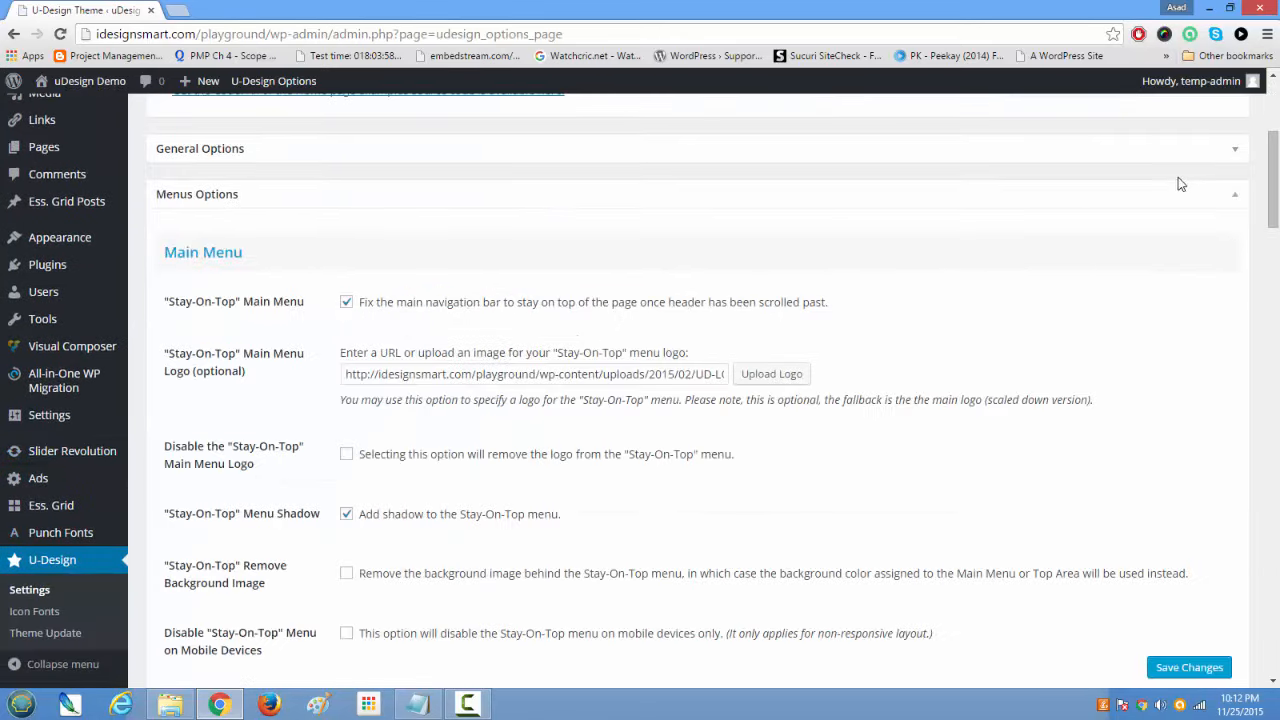
left_click(1237, 198)
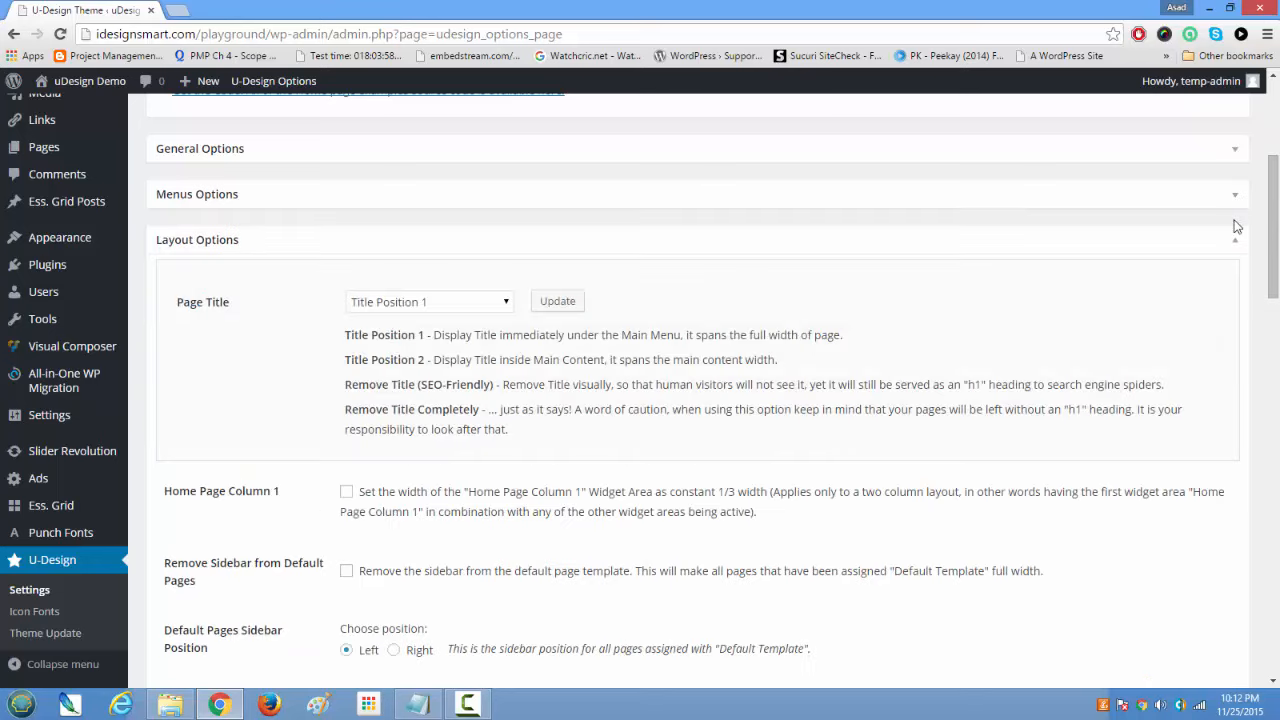
left_click(1237, 238)
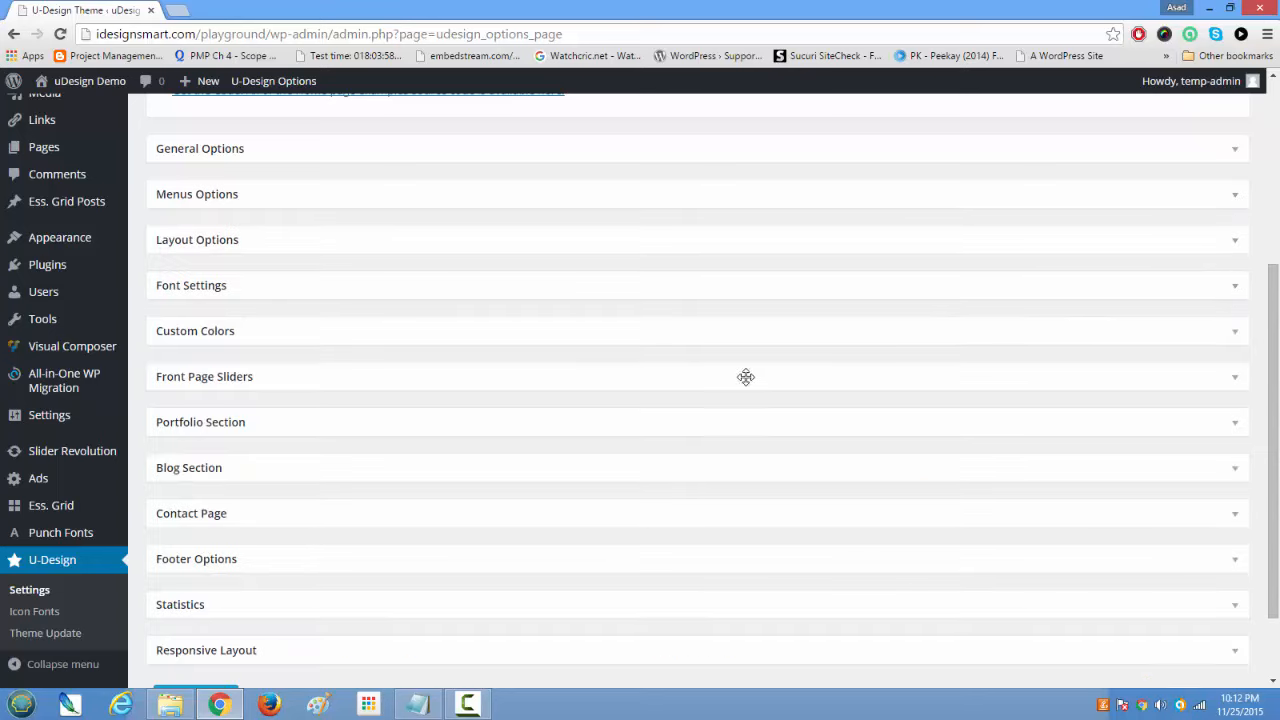
Step: Look over the list of settings sections, then expand Responsive Layout and examine its options
scroll(617, 378, "down", 1)
scroll(617, 377, "up", 3)
scroll(617, 377, "down", 3)
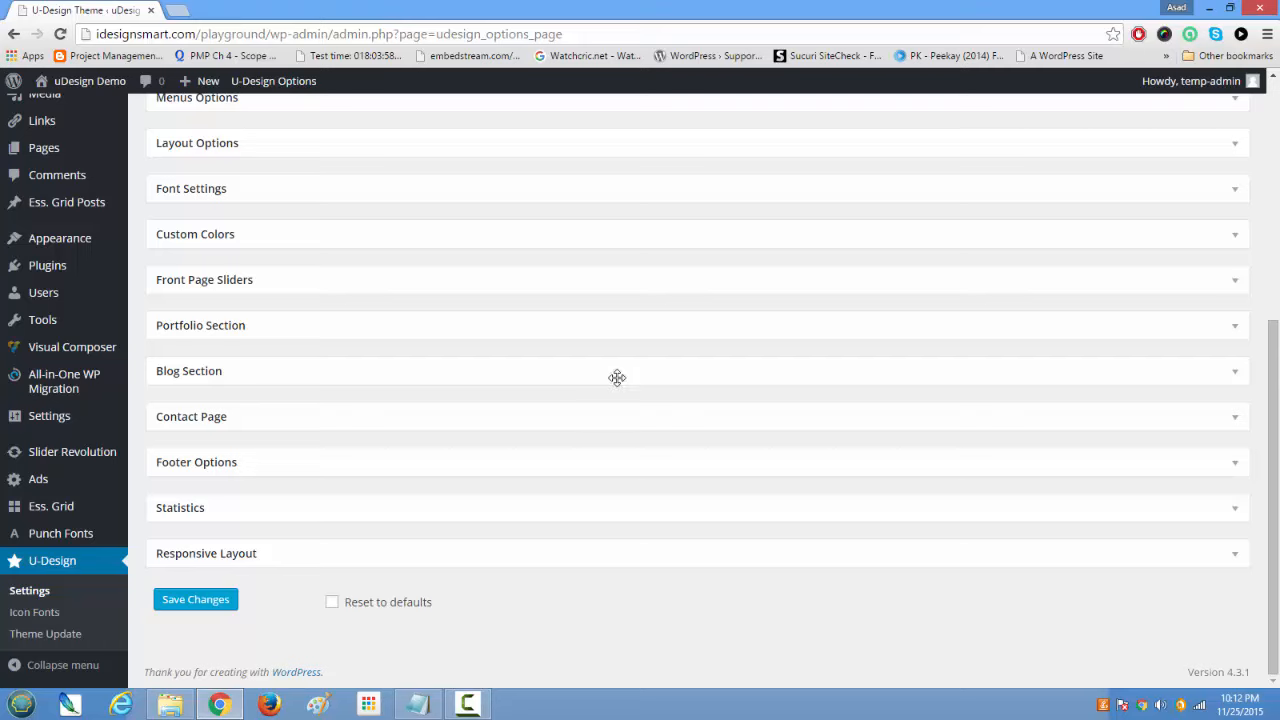
scroll(617, 377, "up", 1)
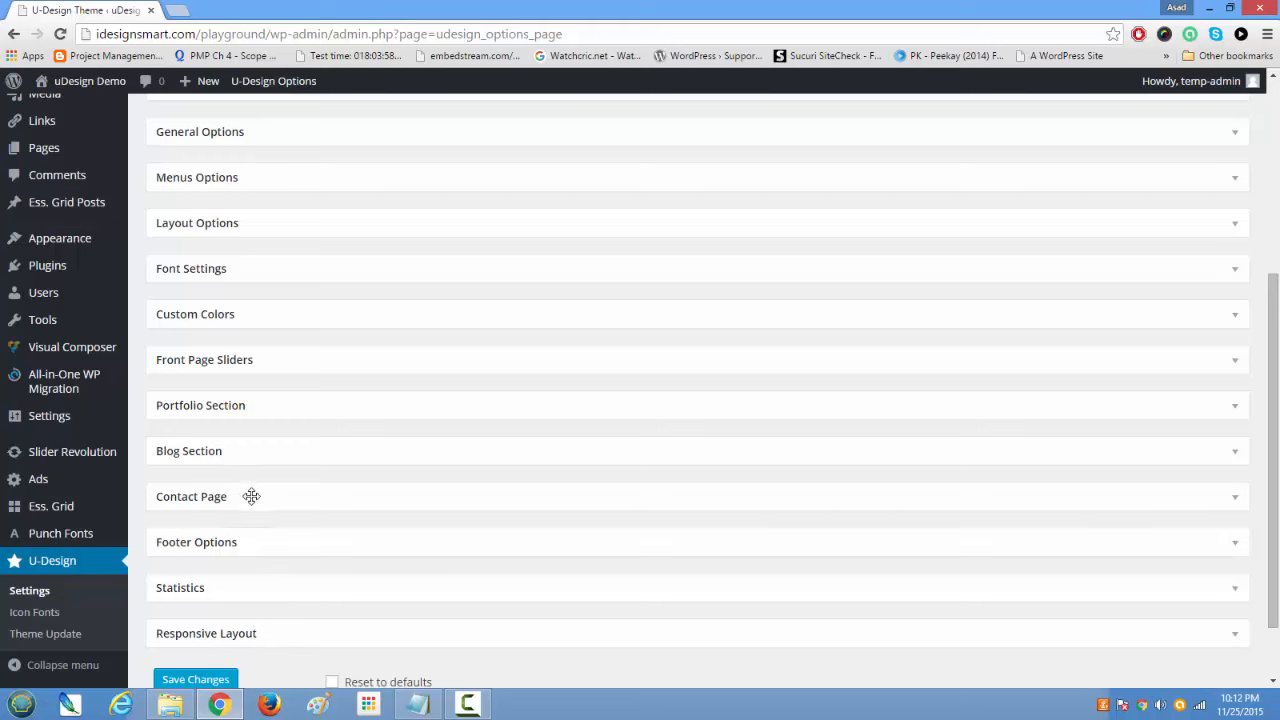
scroll(462, 576, "down", 2)
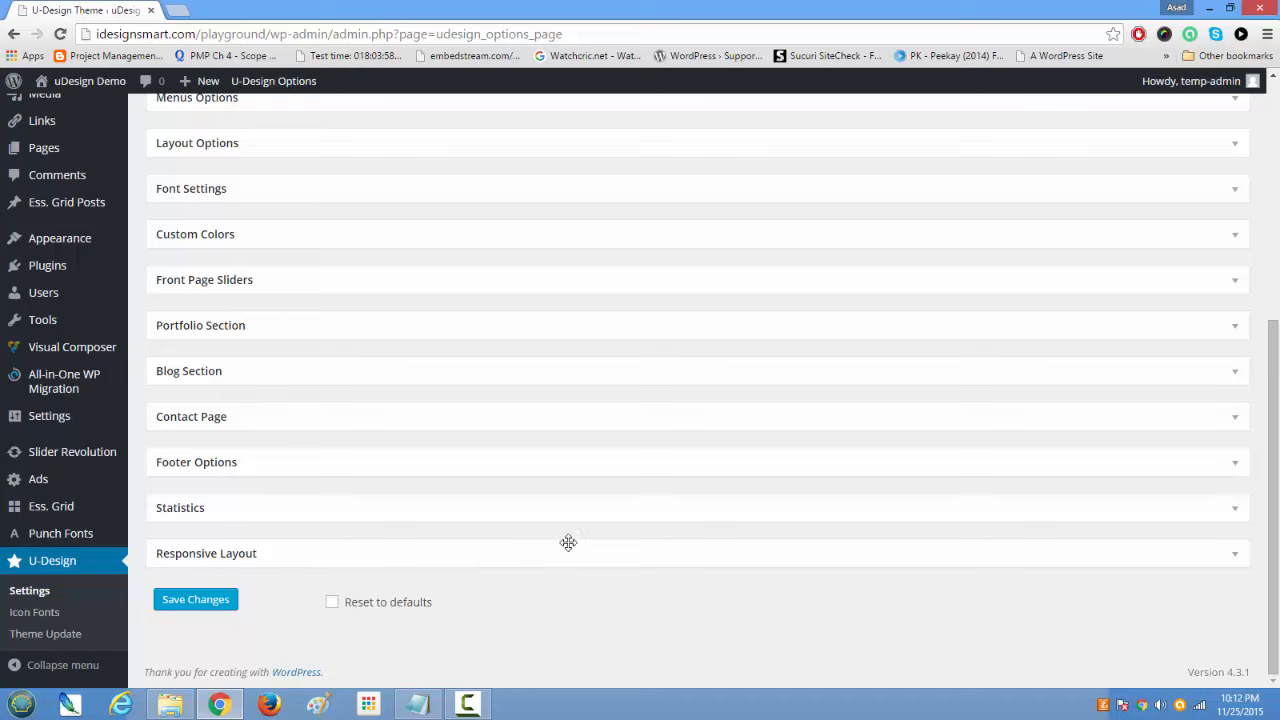
left_click(1235, 561)
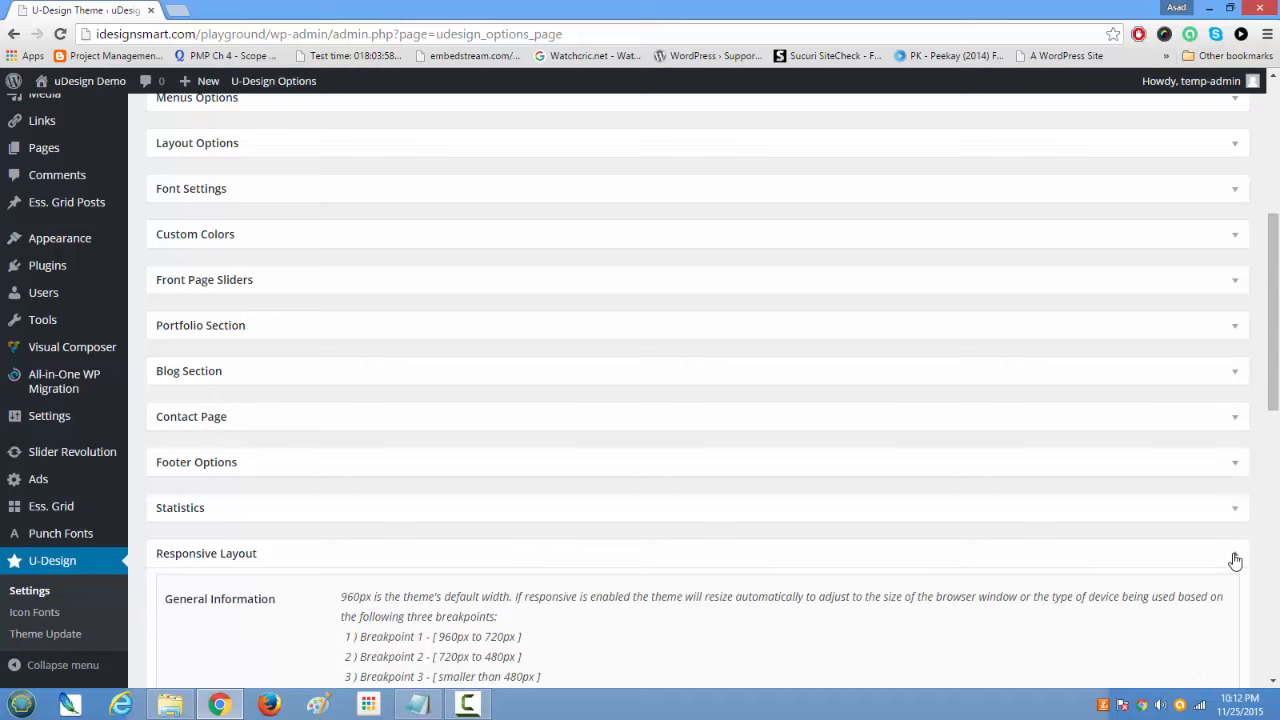
scroll(771, 412, "down", 3)
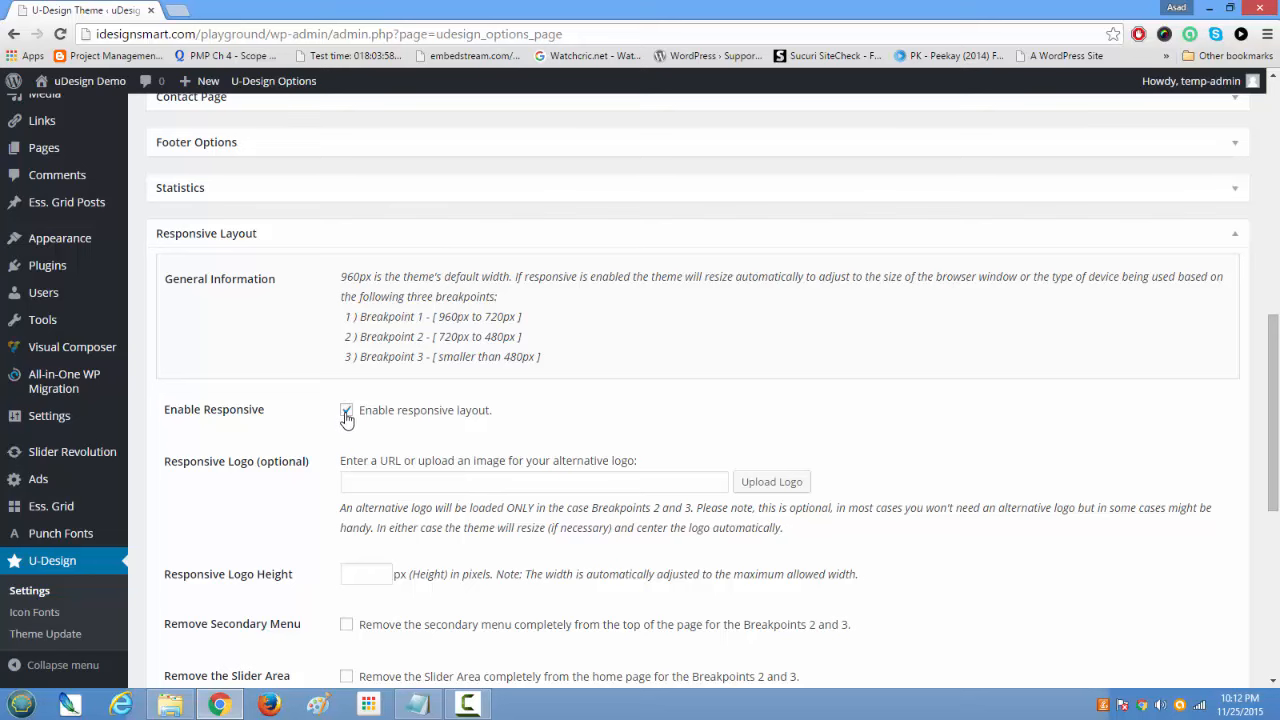
scroll(345, 418, "down", 5)
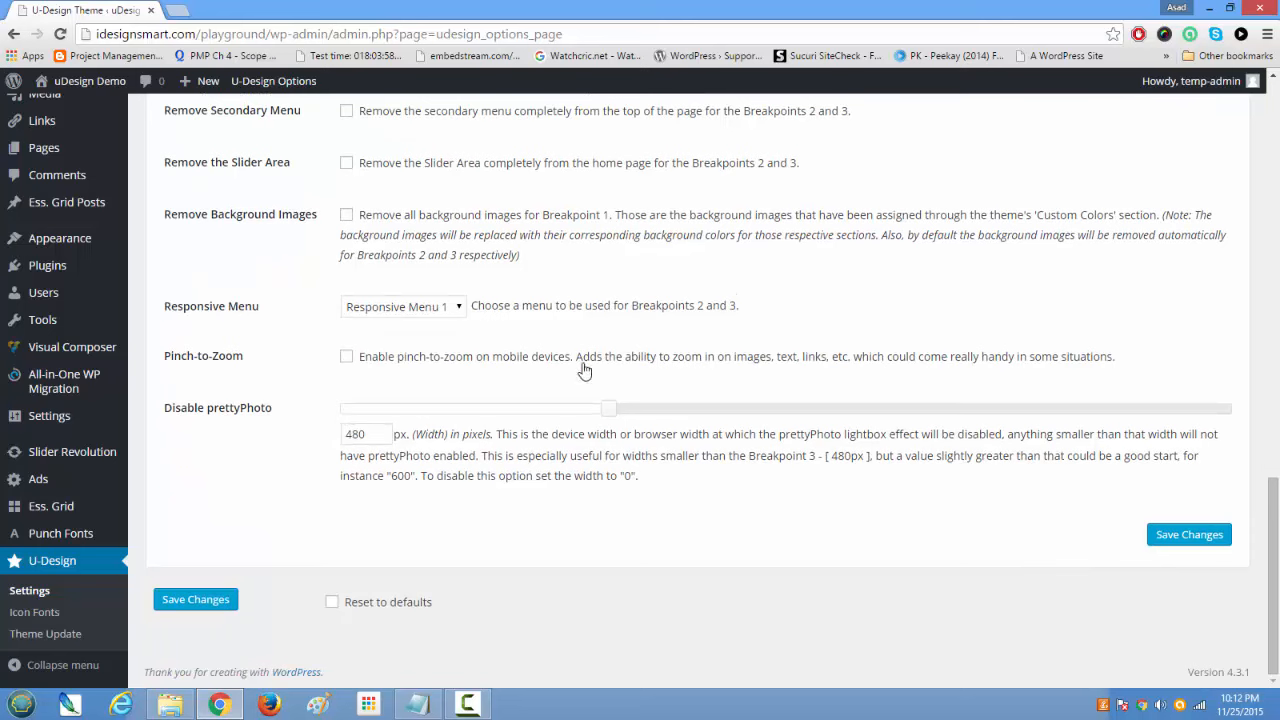
scroll(545, 500, "up", 3)
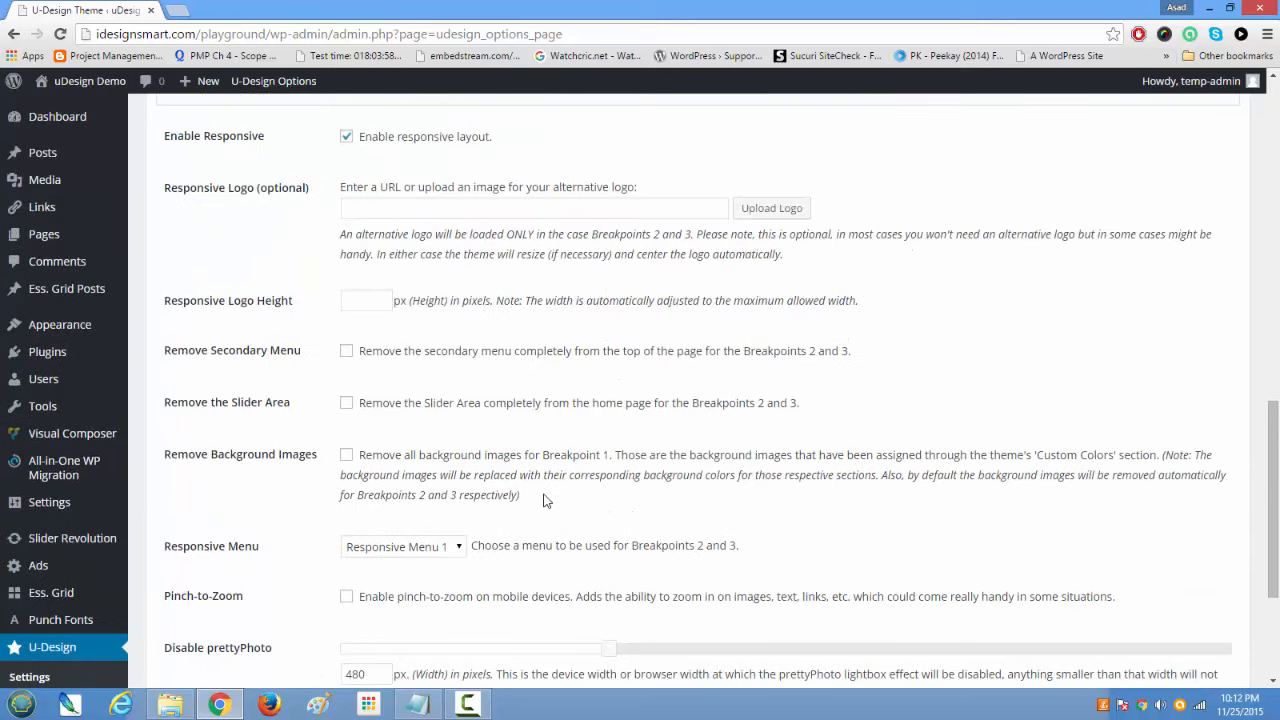
scroll(545, 500, "up", 3)
scroll(545, 497, "down", 1)
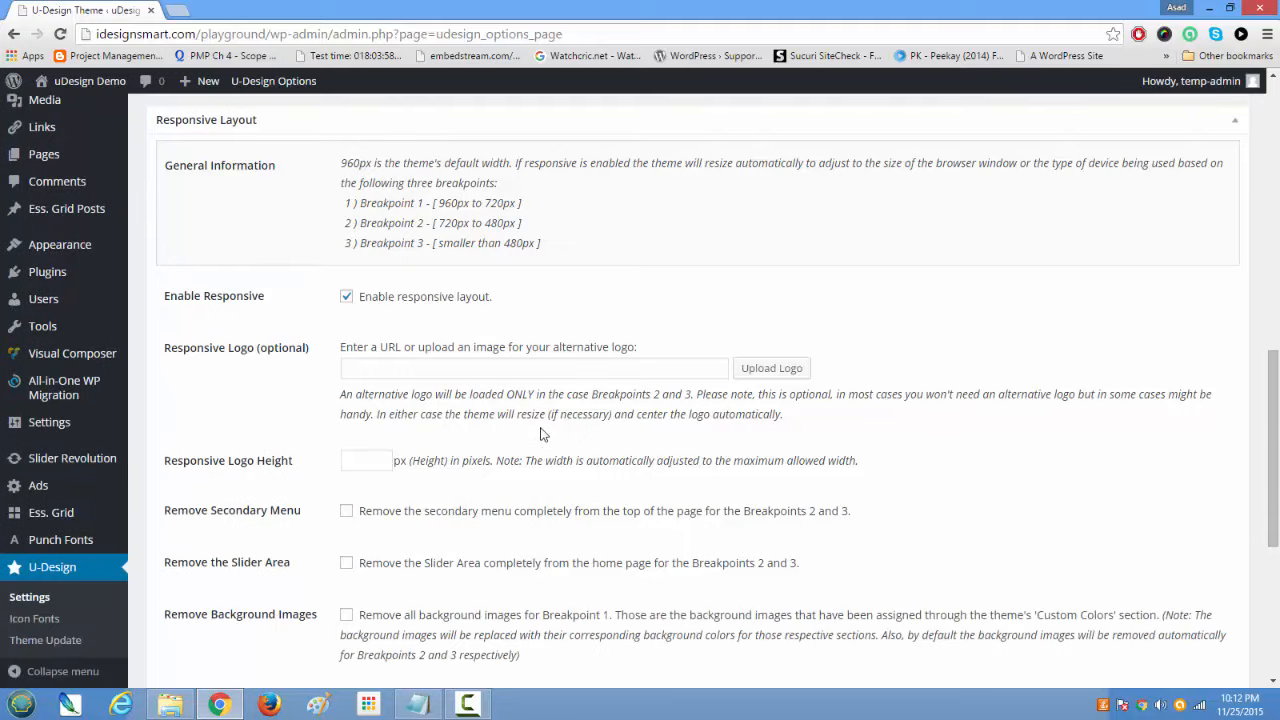
Step: Review the responsive logo, menu and zoom options and highlight "lightbox effect will be disabled" in the Disable prettyPhoto description
left_click(560, 369)
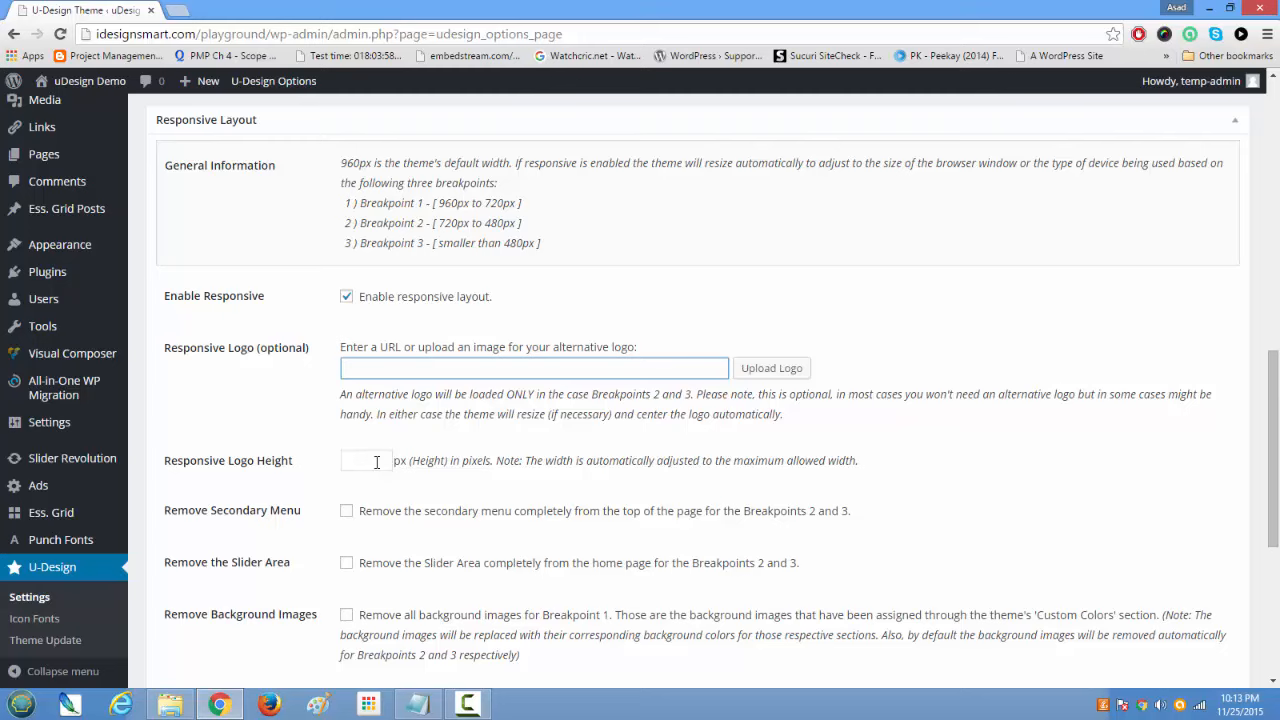
scroll(376, 461, "down", 3)
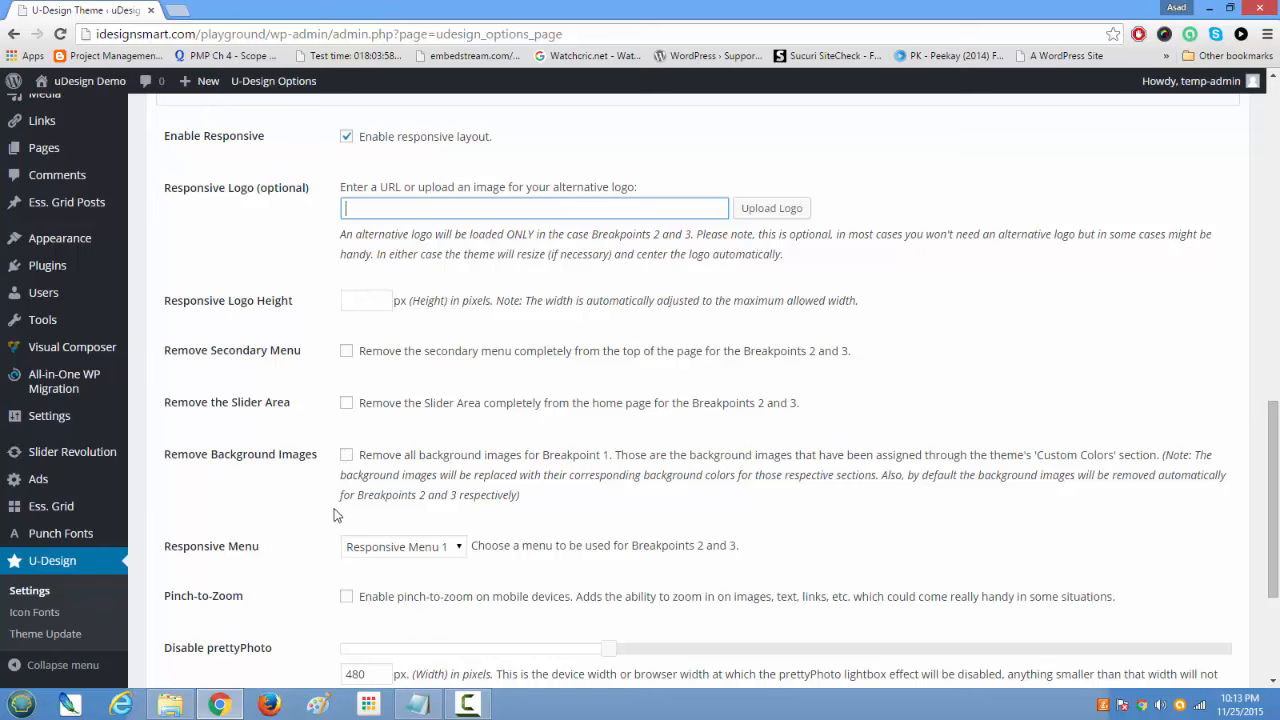
scroll(348, 528, "down", 3)
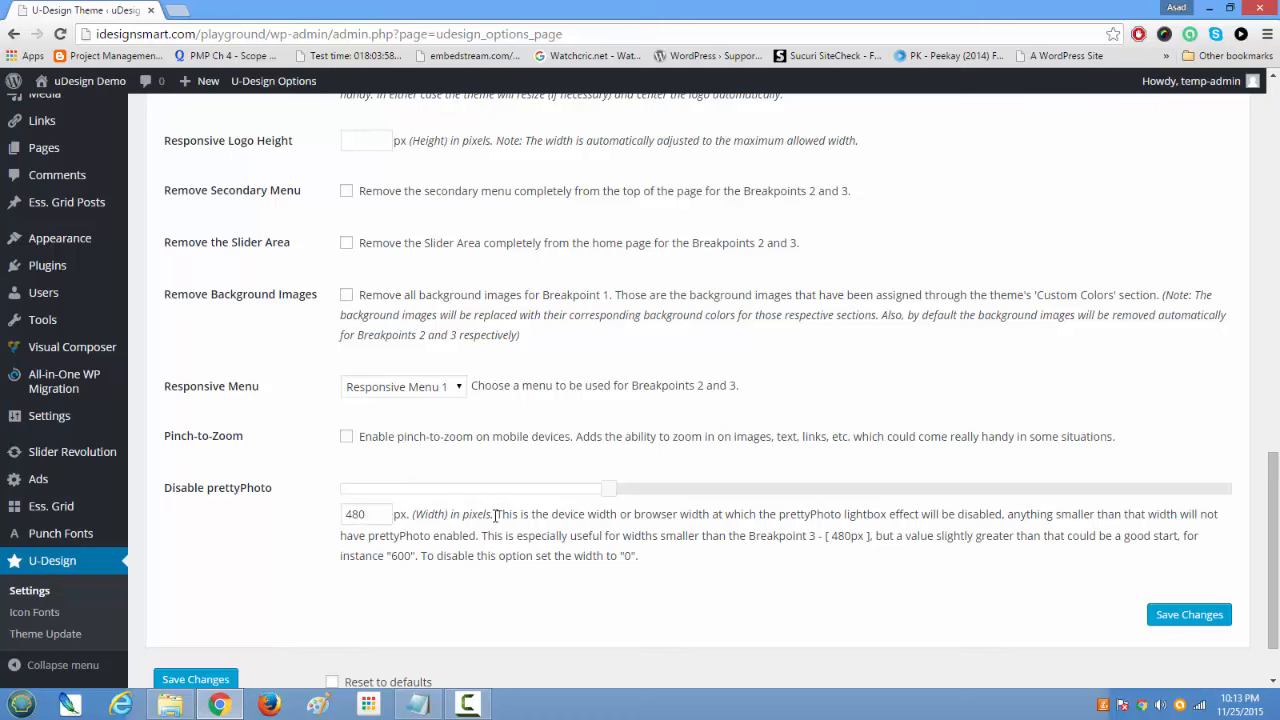
left_click_drag(497, 514, 929, 512)
left_click(905, 548)
left_click_drag(842, 514, 1002, 514)
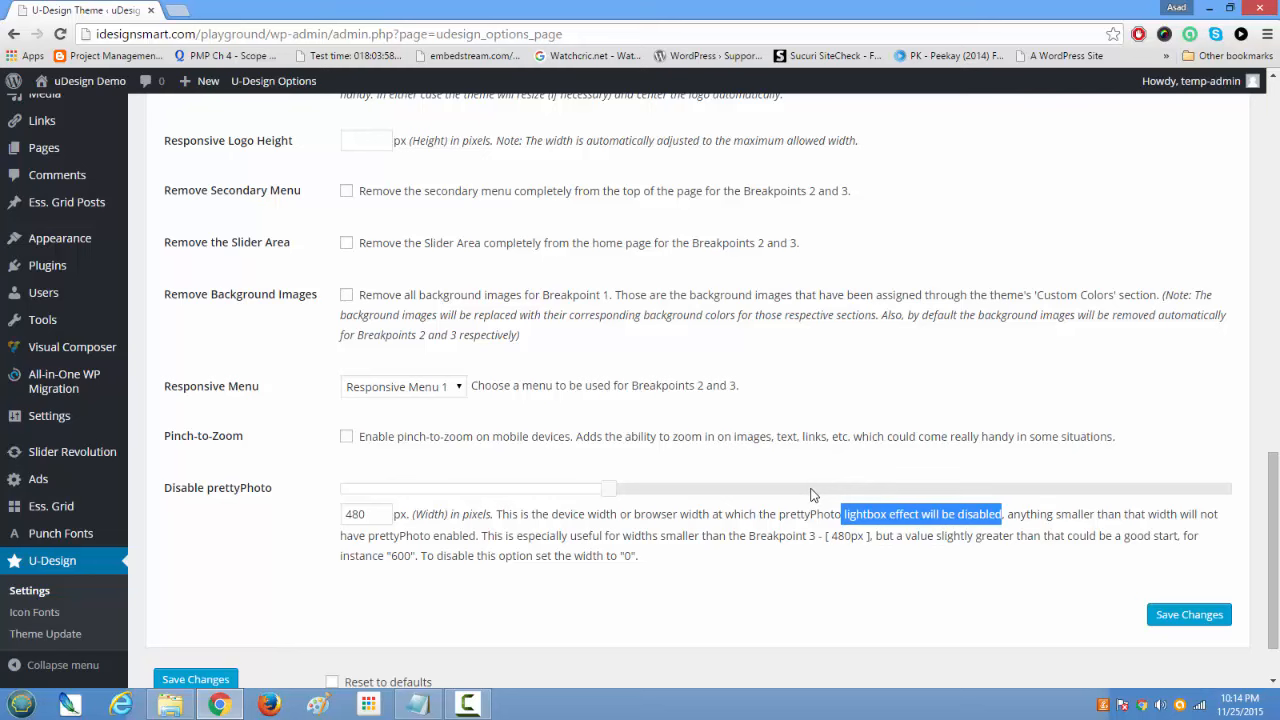
scroll(812, 494, "down", 1)
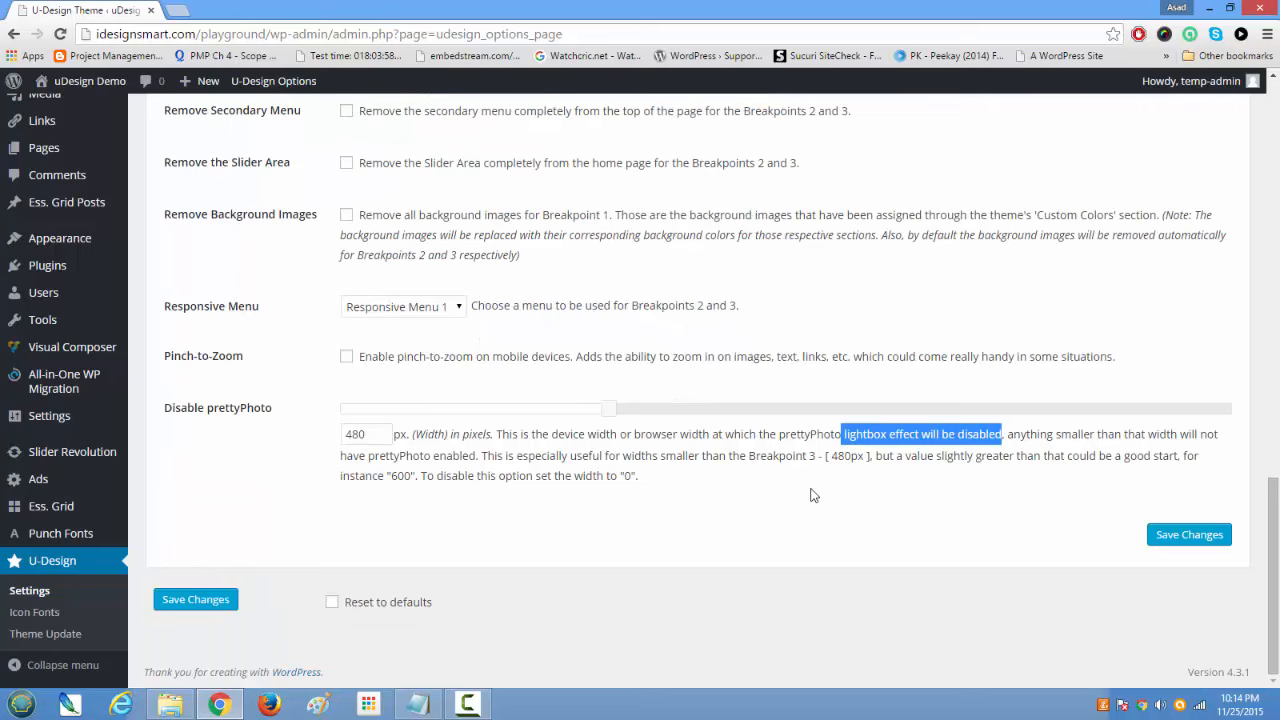
Step: Collapse the Responsive Layout section and expand General Options to show the Logo settings
scroll(812, 494, "up", 6)
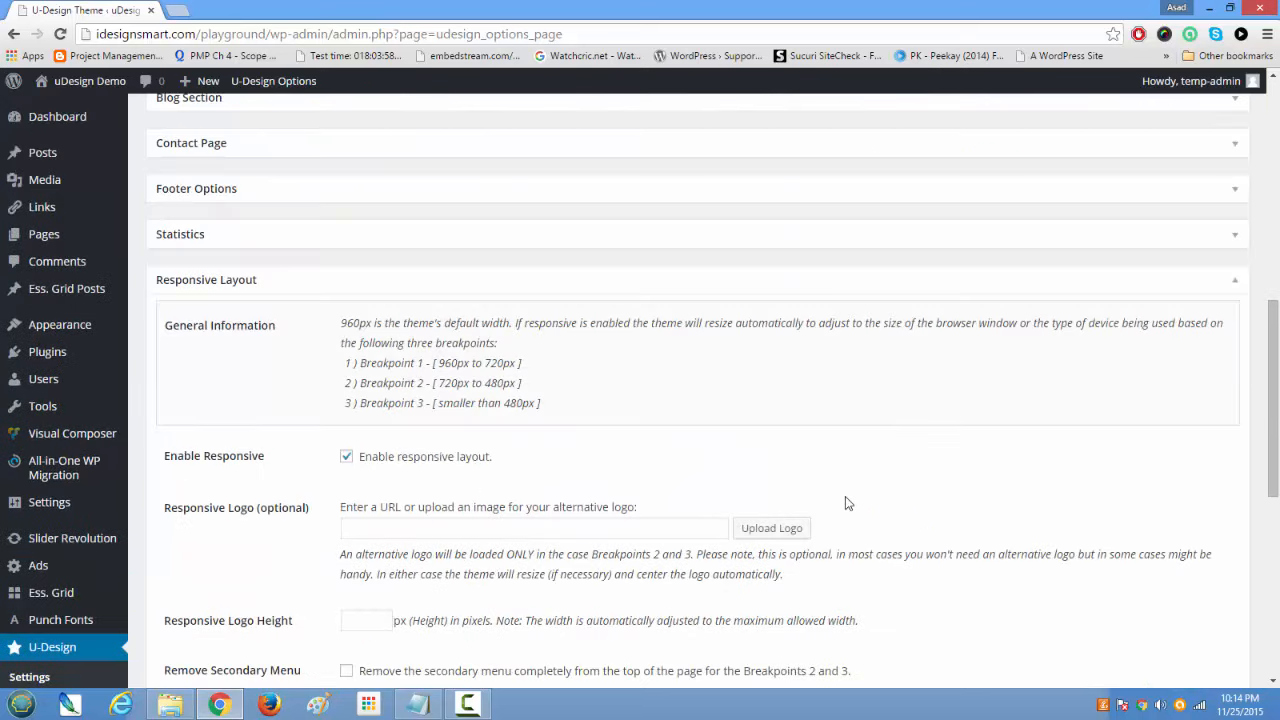
left_click(1229, 285)
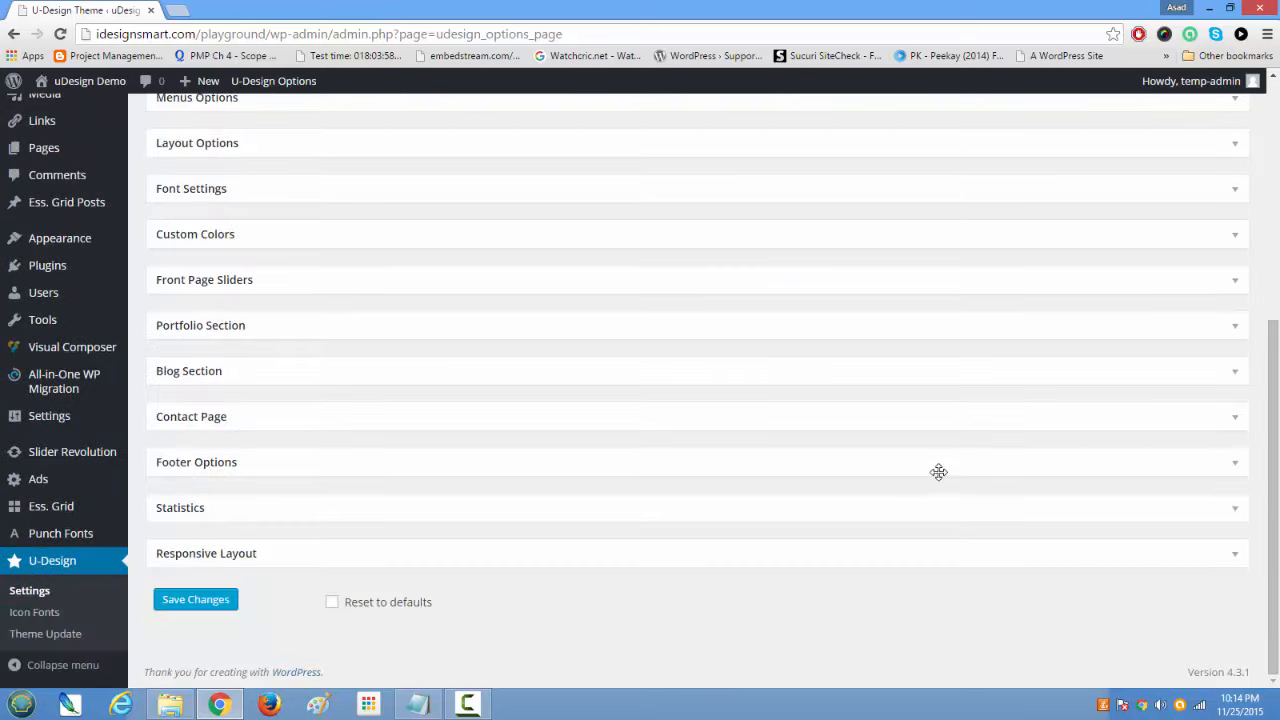
scroll(937, 471, "up", 5)
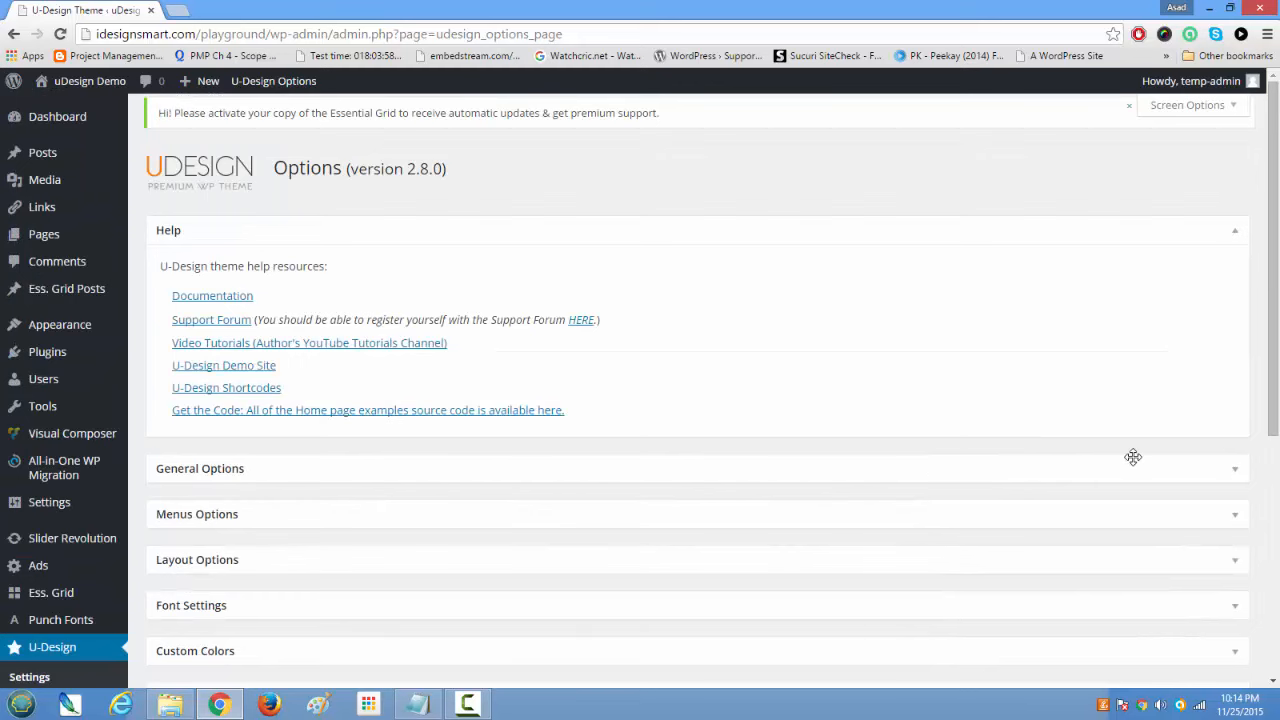
left_click(1236, 472)
scroll(1180, 478, "down", 3)
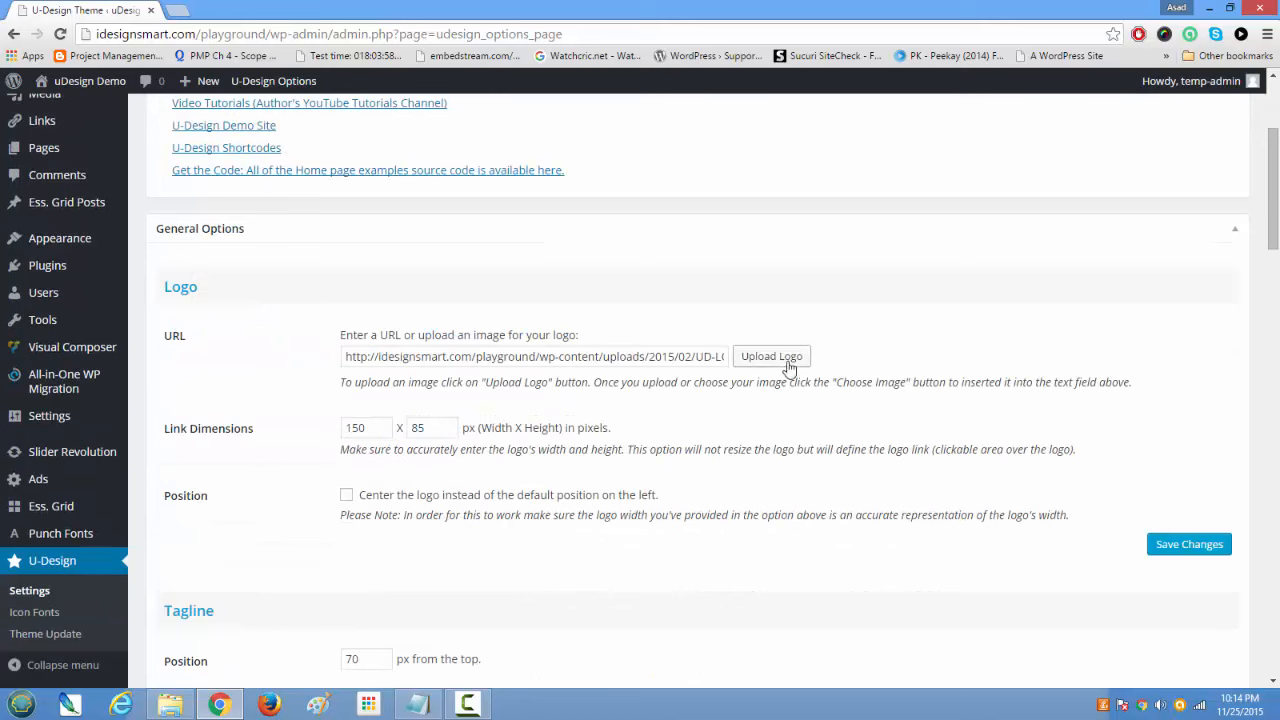
Step: Examine the logo URL, the Link Dimensions values, and the image chooser for uploading a logo
left_click_drag(708, 357, 848, 346)
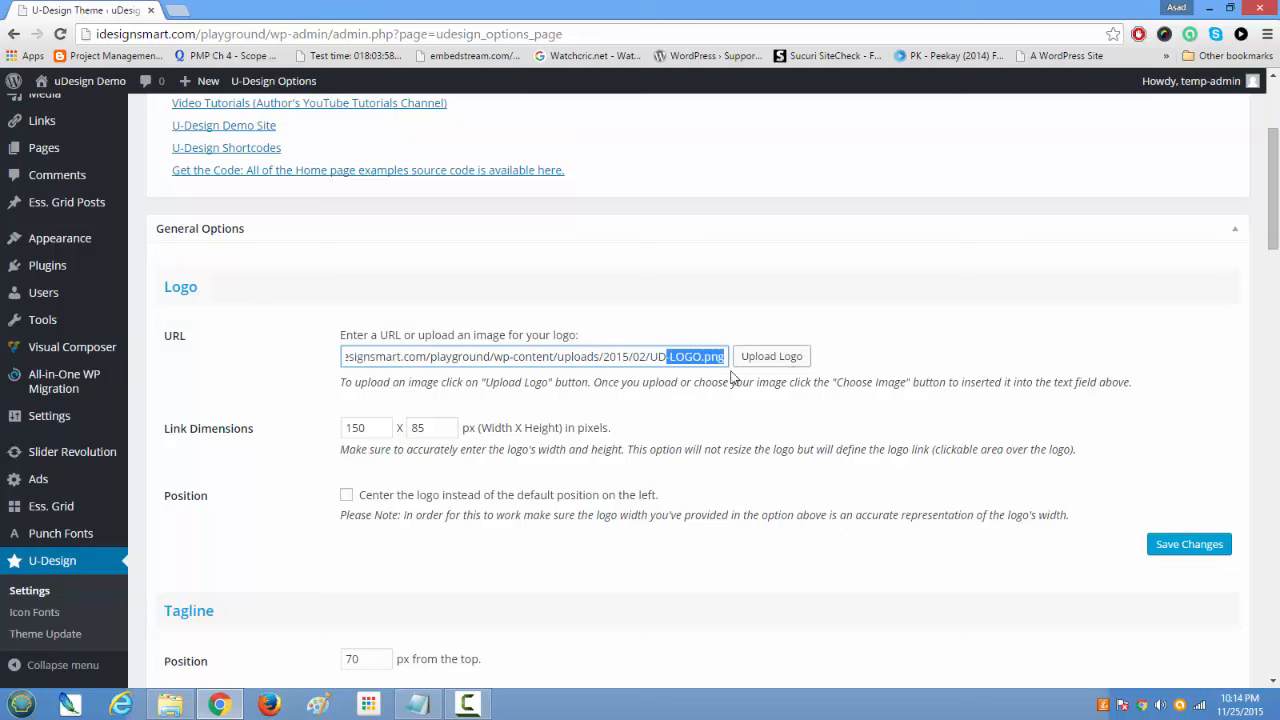
double_click(362, 427)
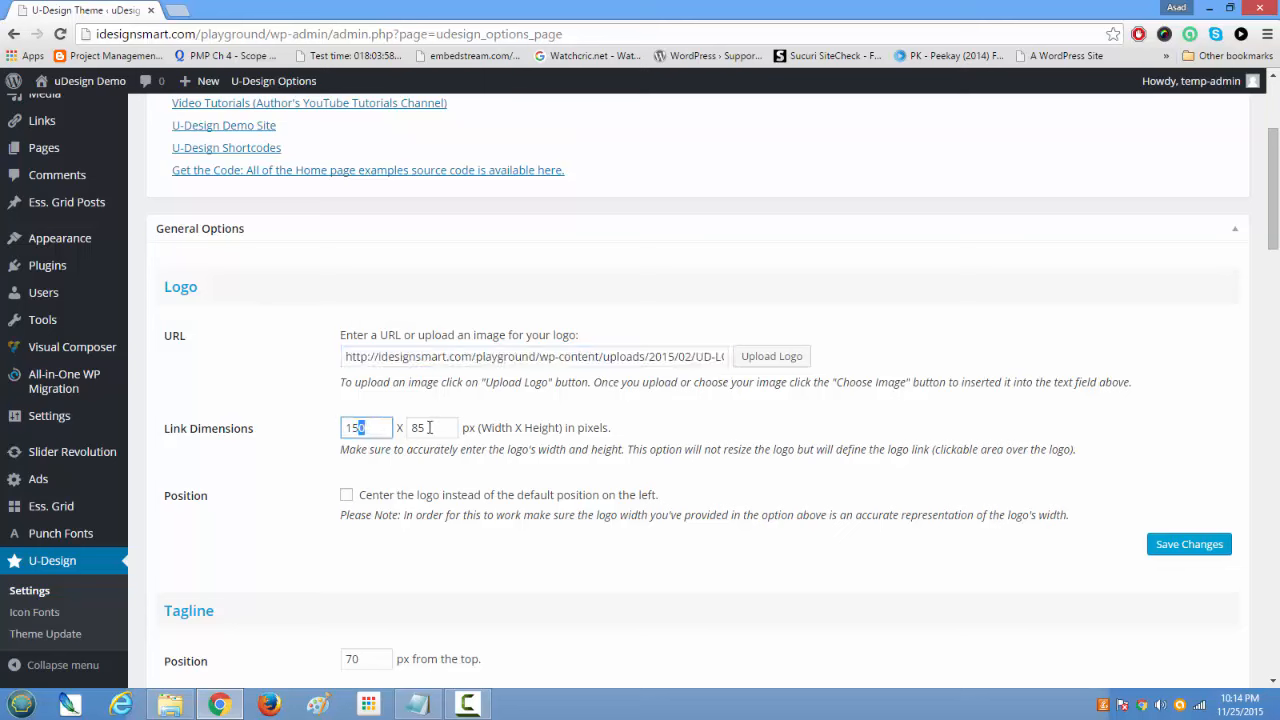
key("Tab")
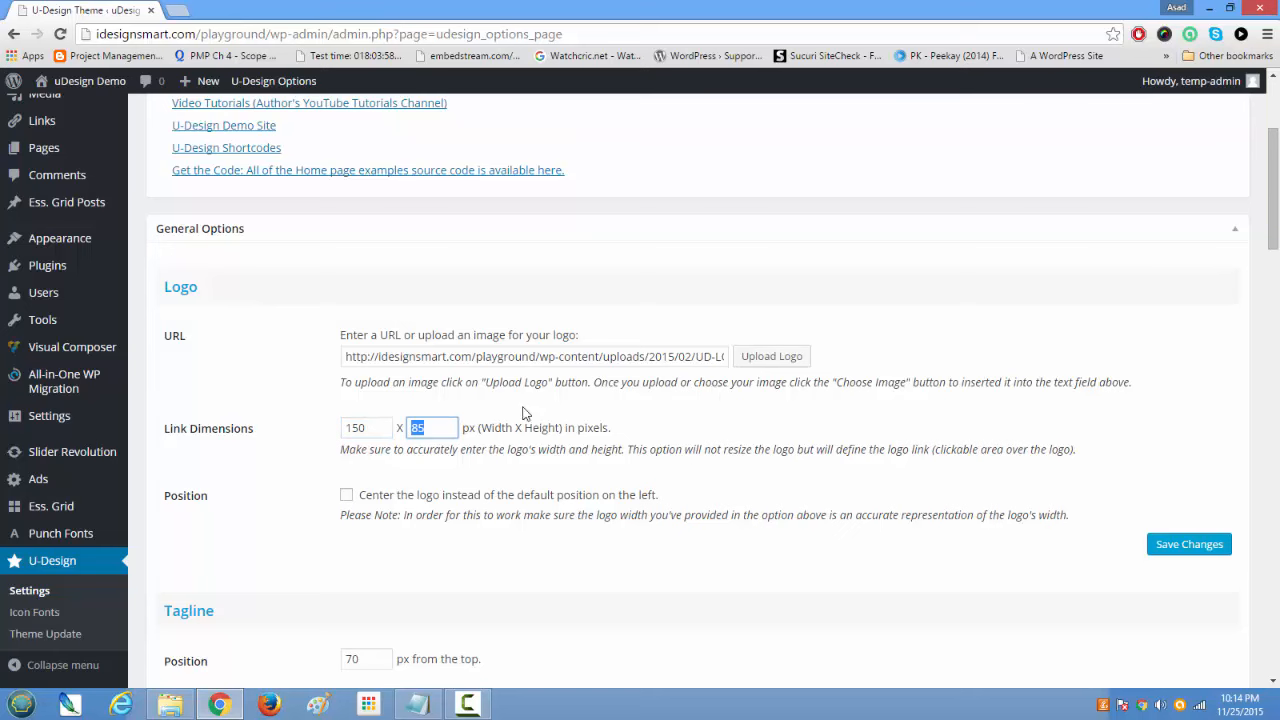
left_click(768, 356)
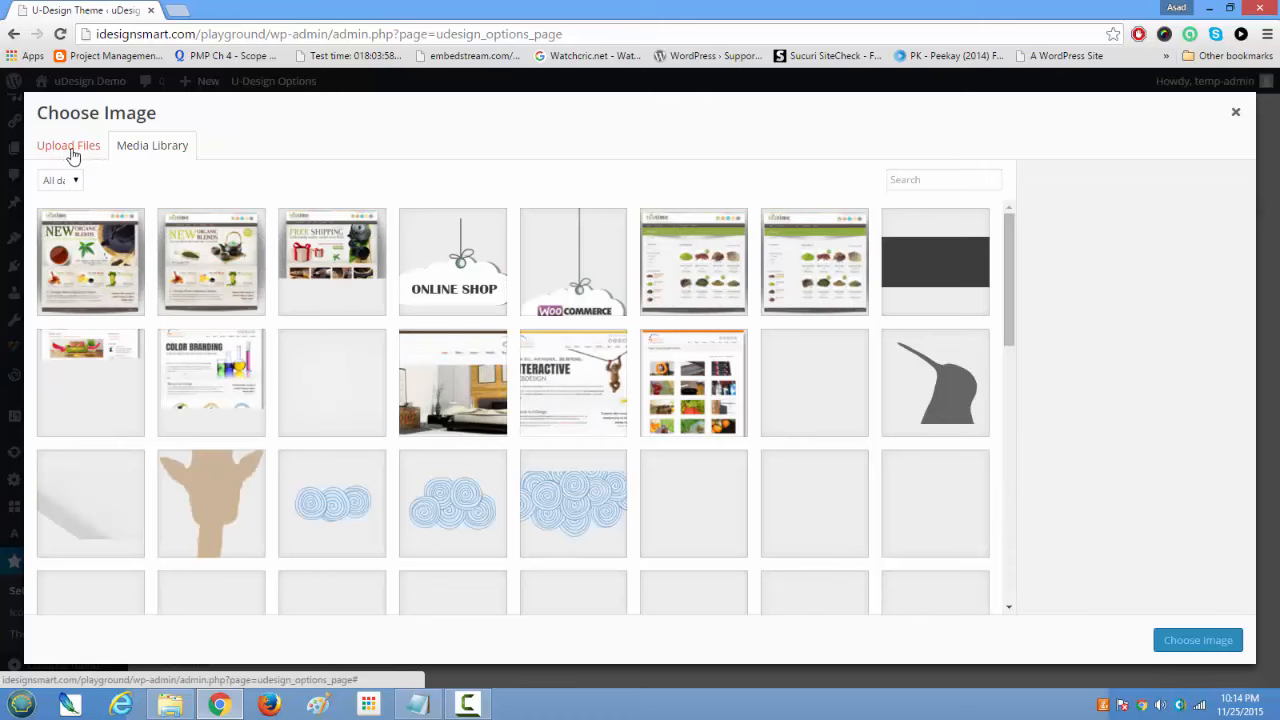
left_click(1236, 115)
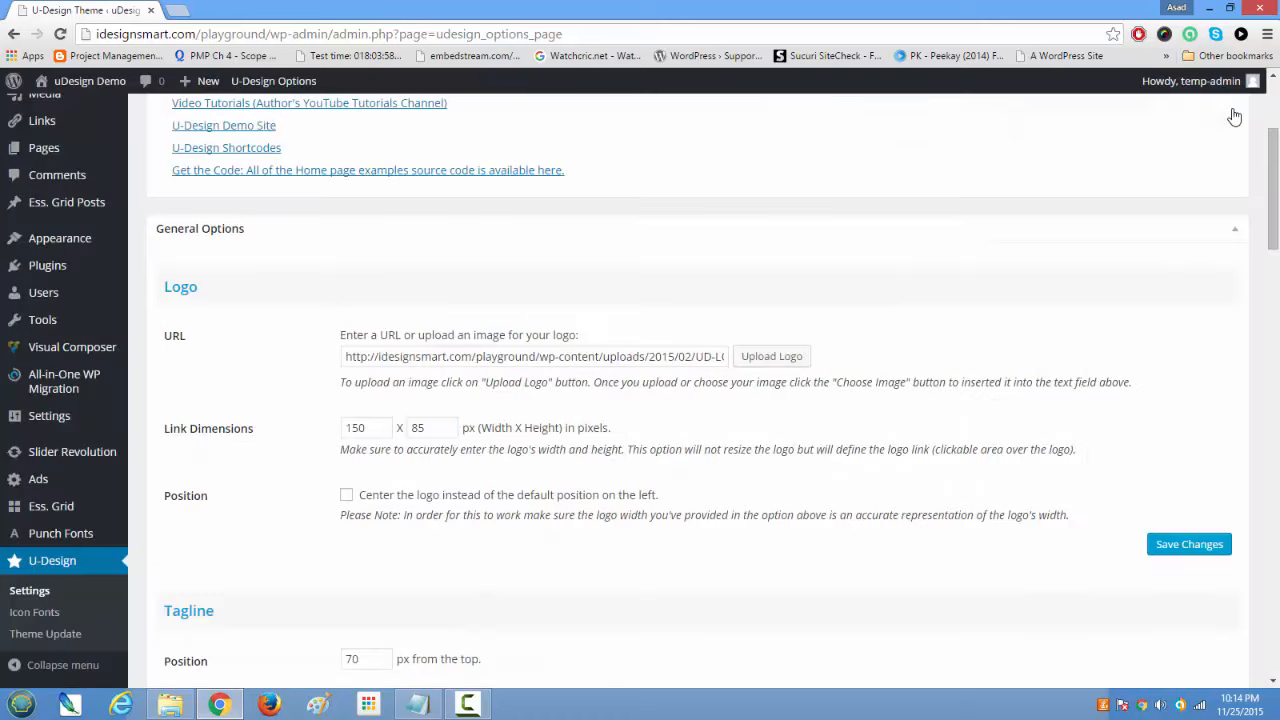
left_click(436, 428)
left_click_drag(436, 429, 318, 427)
Step: Browse the media library for a logo, inspect the pixel dimensions of 32x32.png, and leave the chooser without choosing an image
left_click(760, 357)
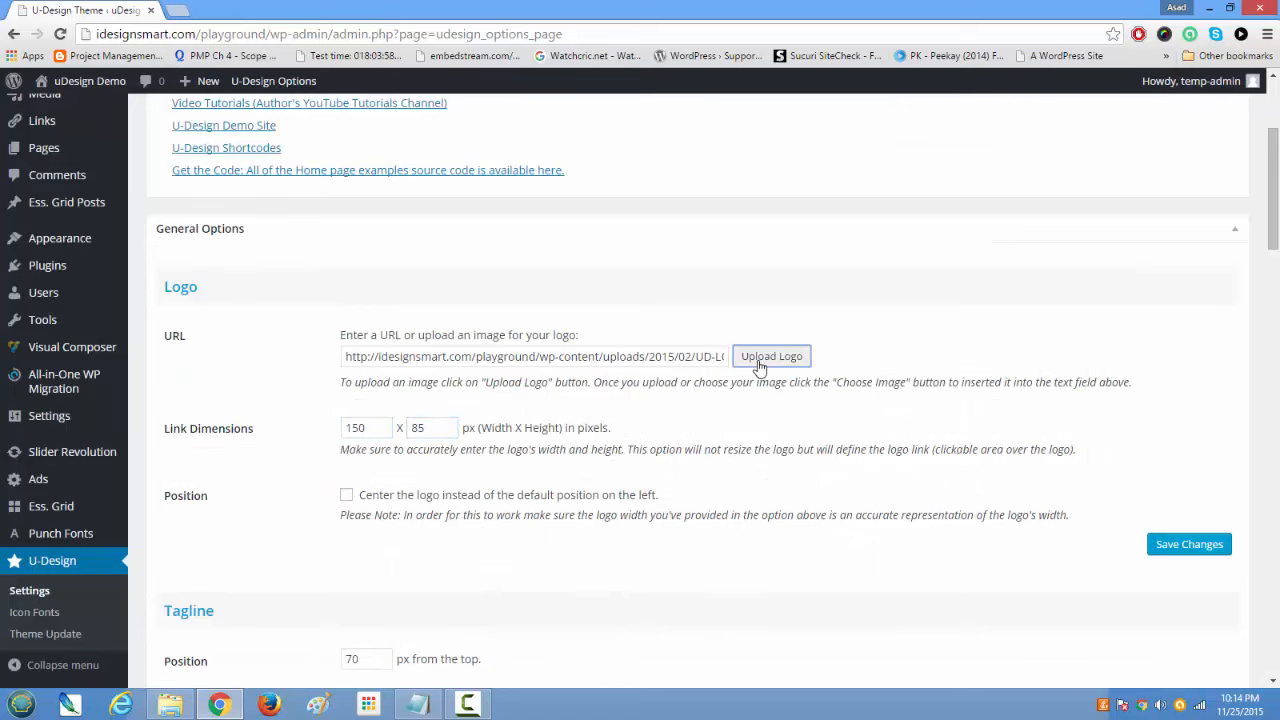
scroll(693, 360, "down", 15)
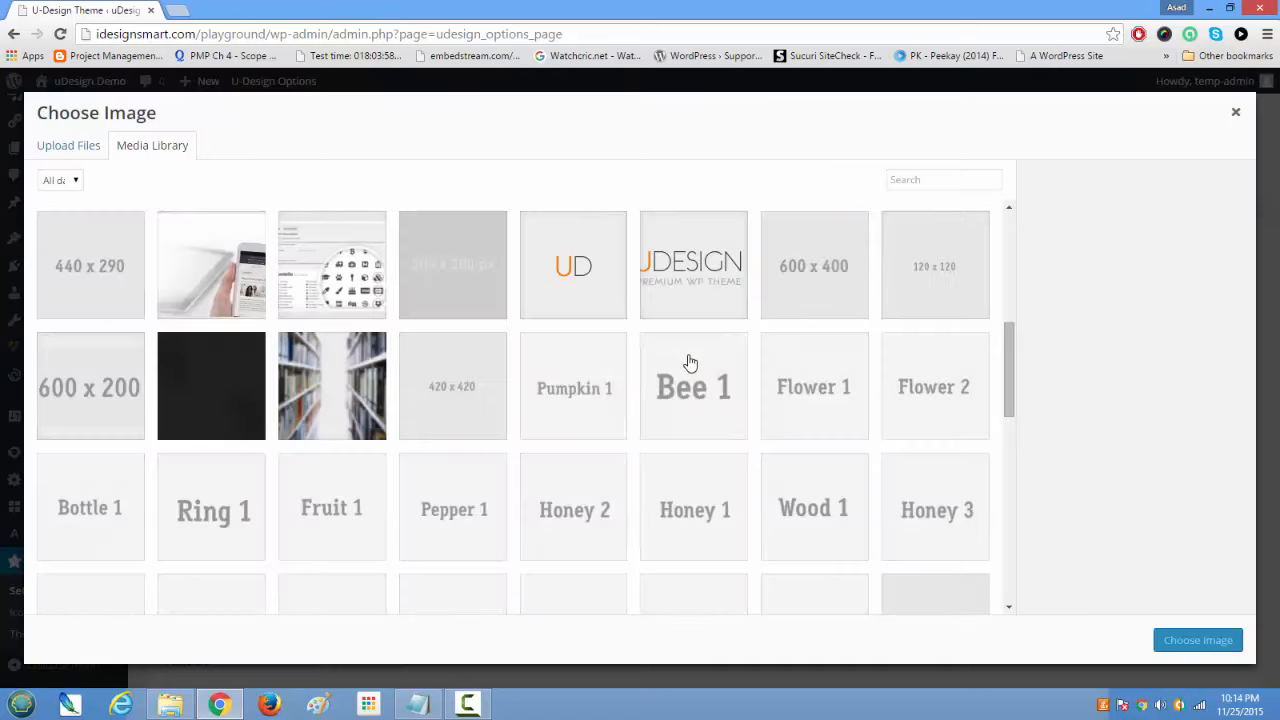
scroll(690, 362, "down", 3)
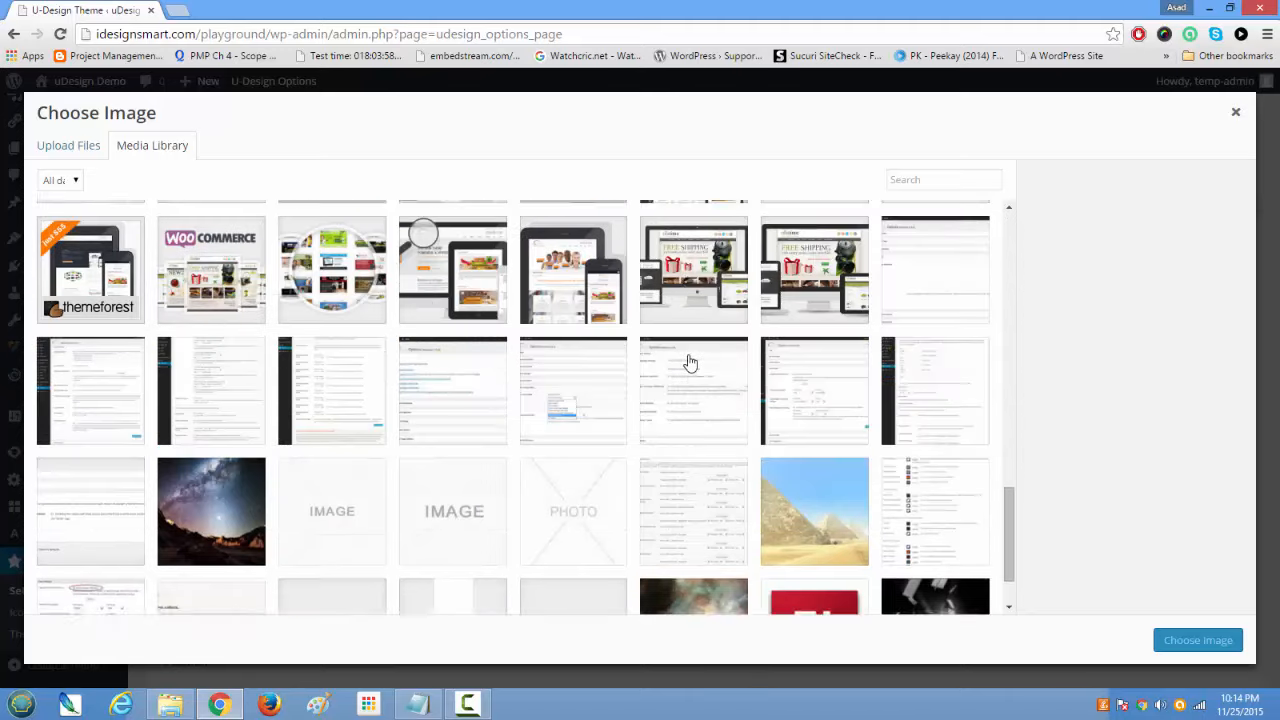
scroll(690, 362, "up", 1)
scroll(690, 362, "down", 1)
scroll(690, 362, "up", 5)
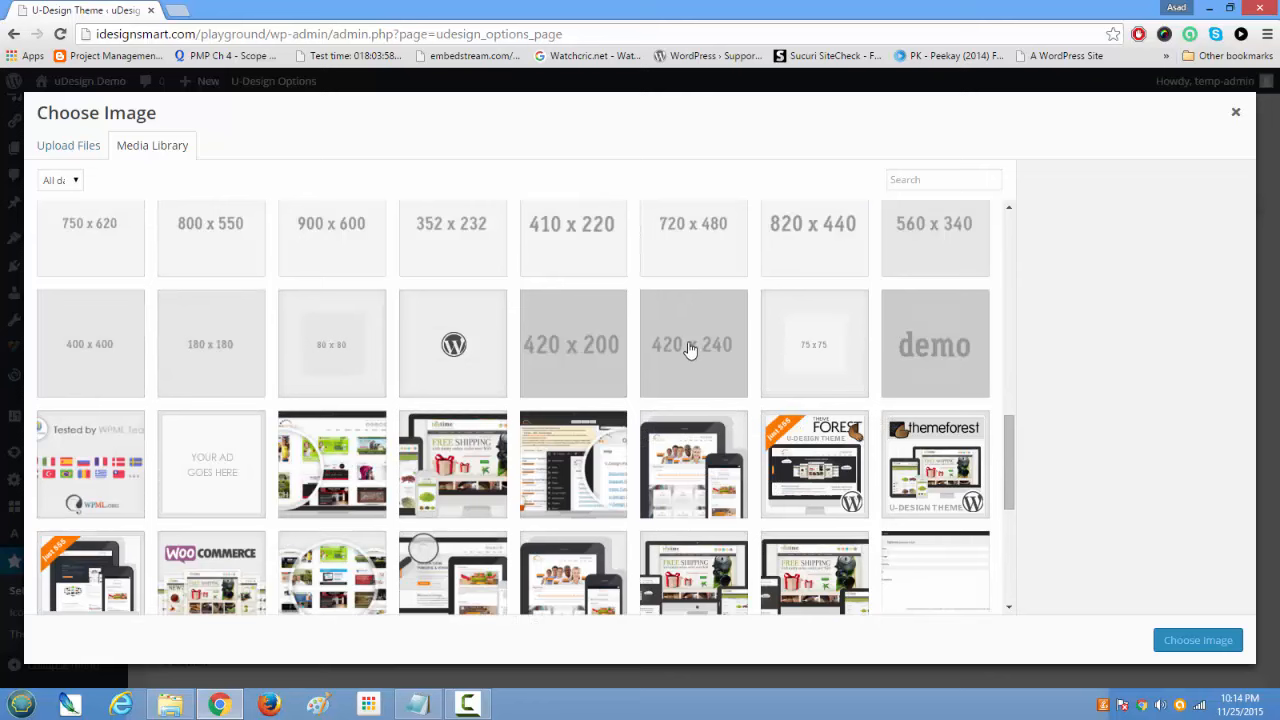
left_click(454, 345)
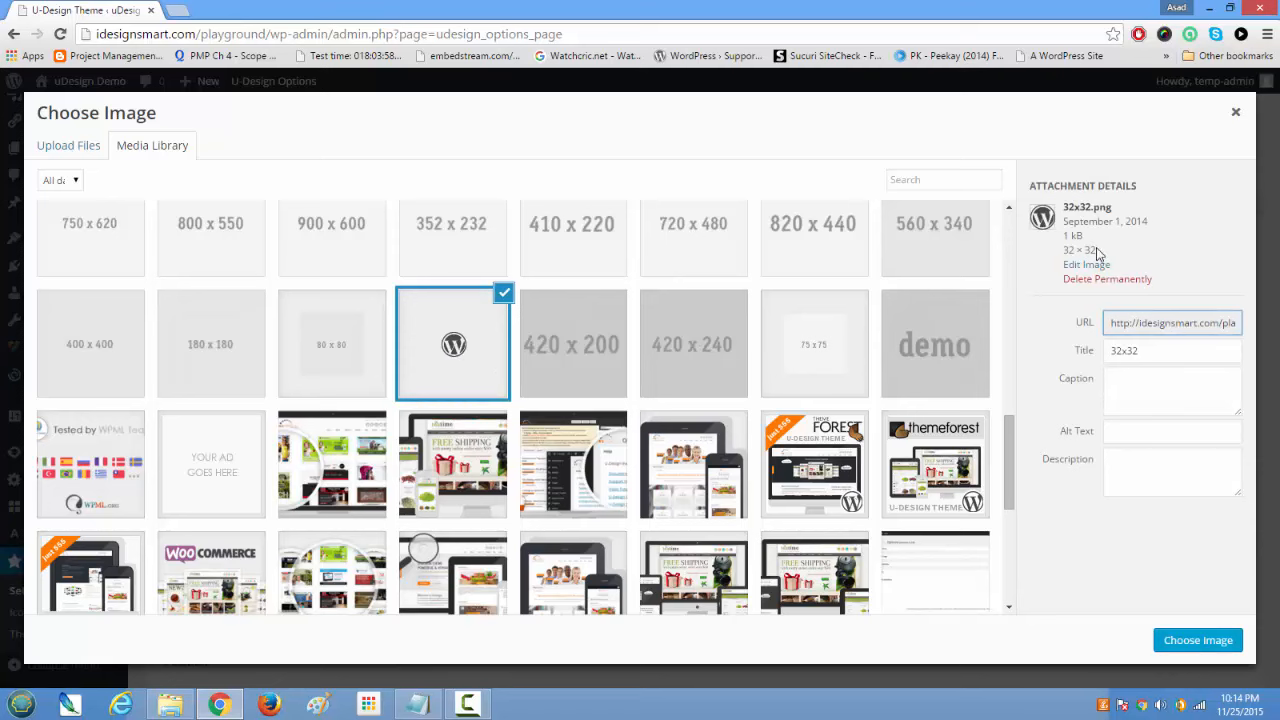
left_click_drag(1097, 253, 1065, 255)
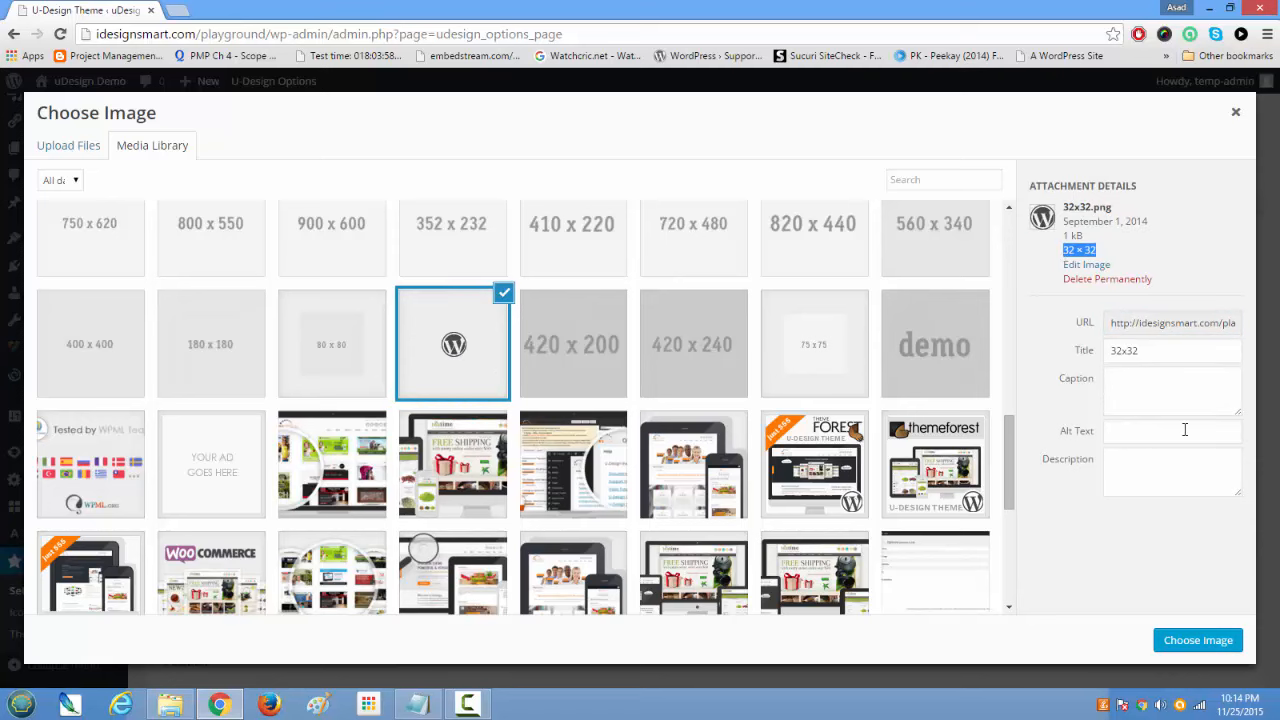
left_click(1235, 112)
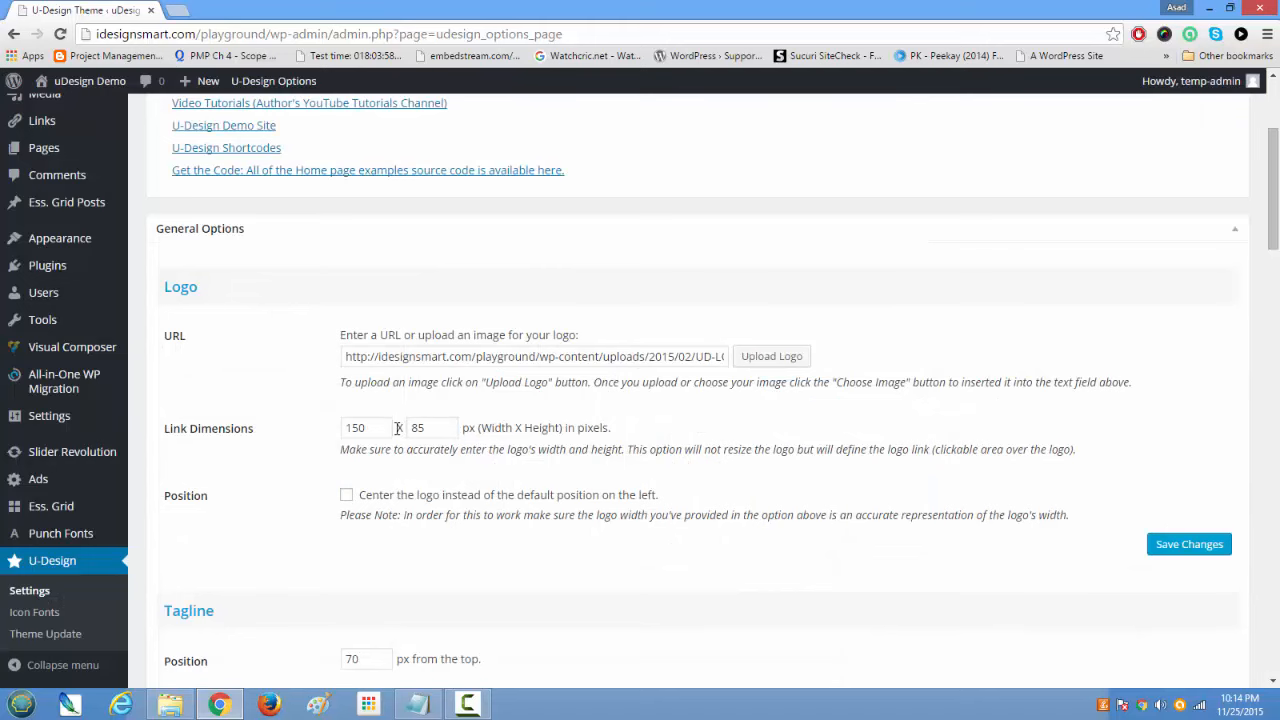
Step: Open the live site in a new browser tab to view its header logo, and return to the theme settings
scroll(399, 429, "down", 1)
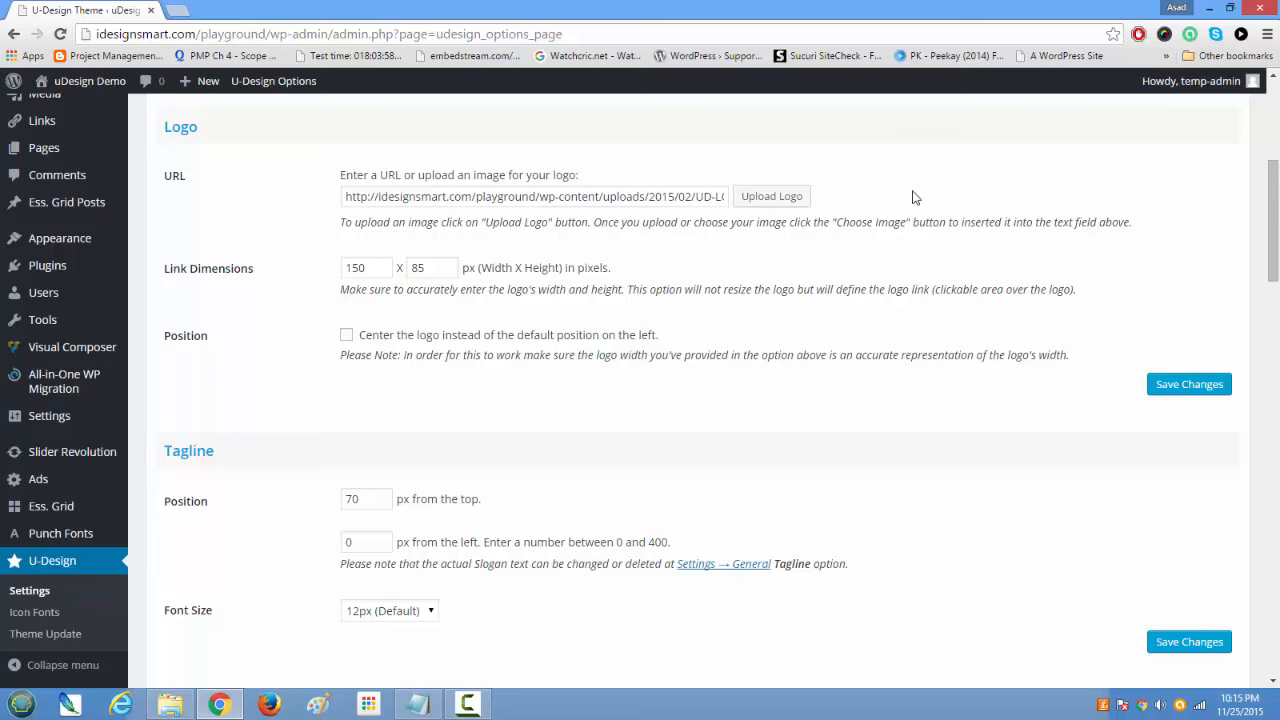
mouse_move(88, 82)
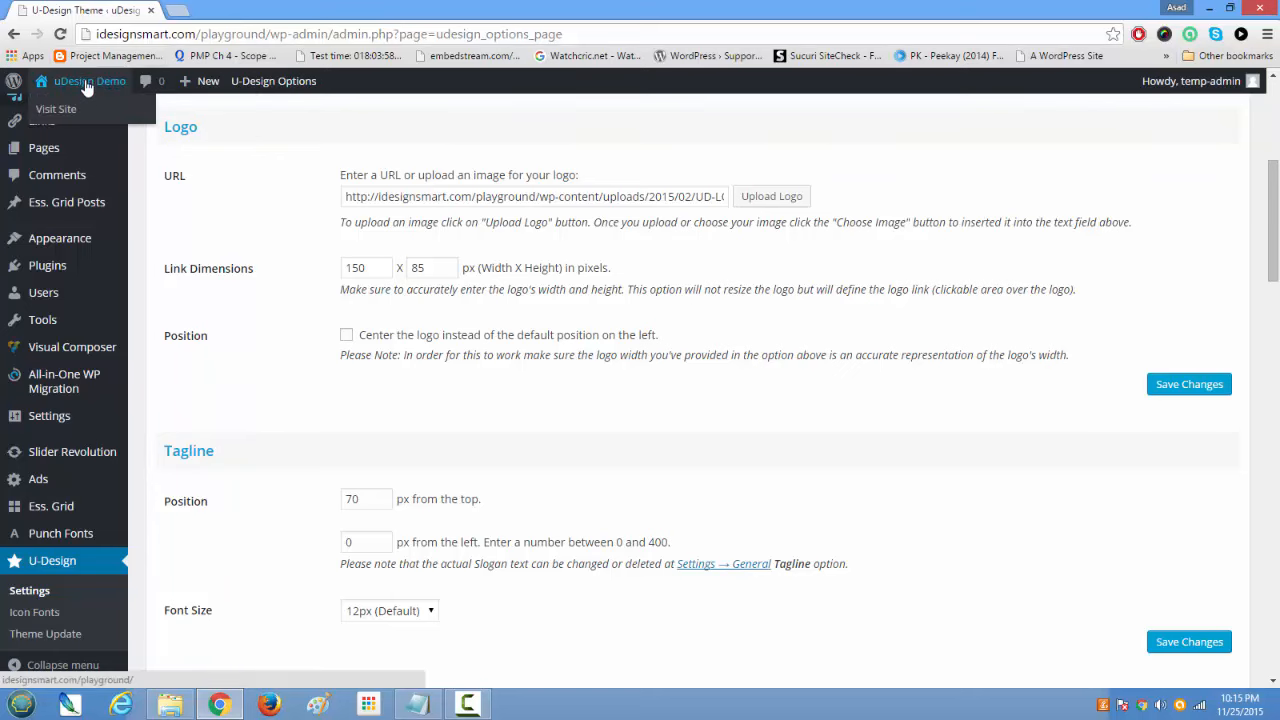
right_click(57, 119)
left_click(71, 124)
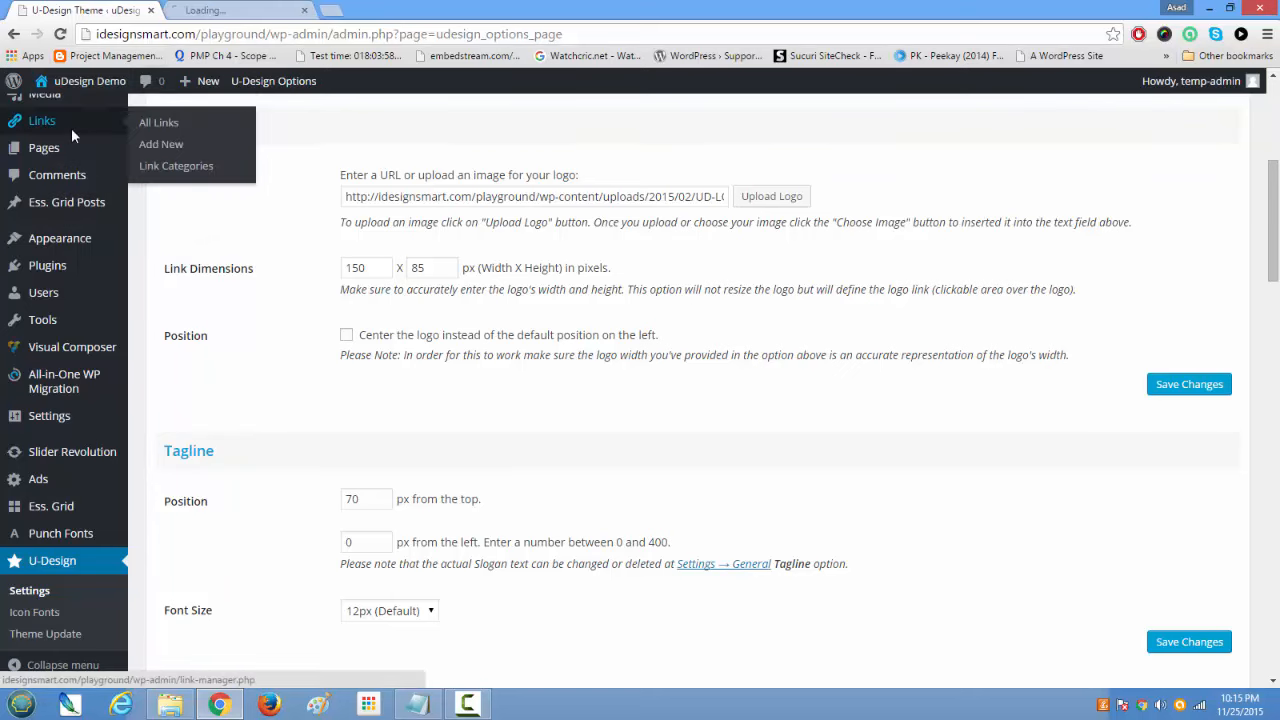
left_click(212, 9)
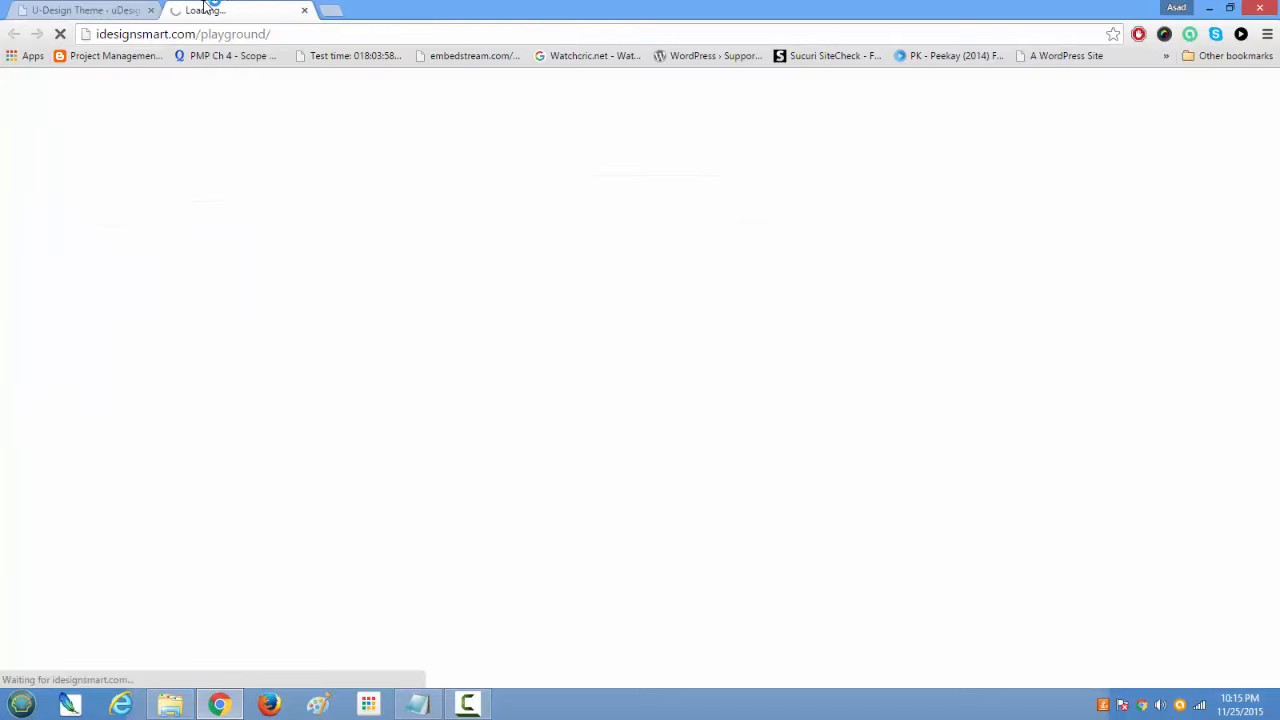
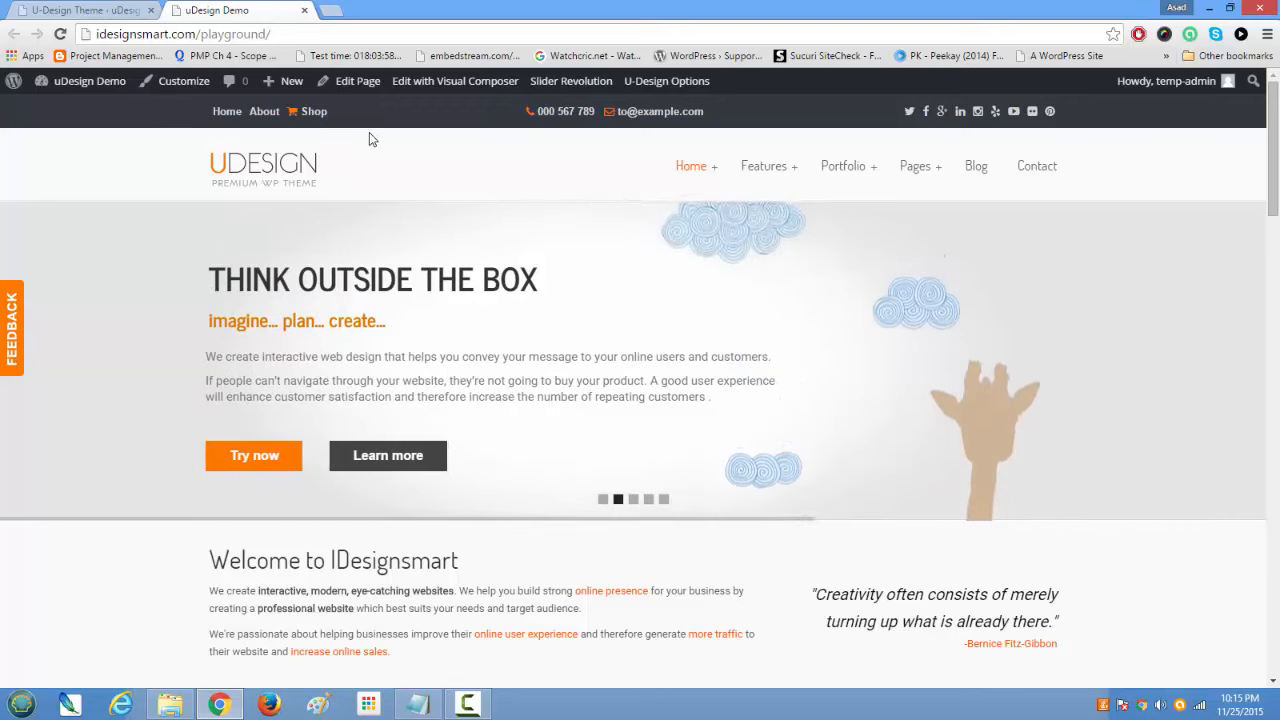
left_click(97, 12)
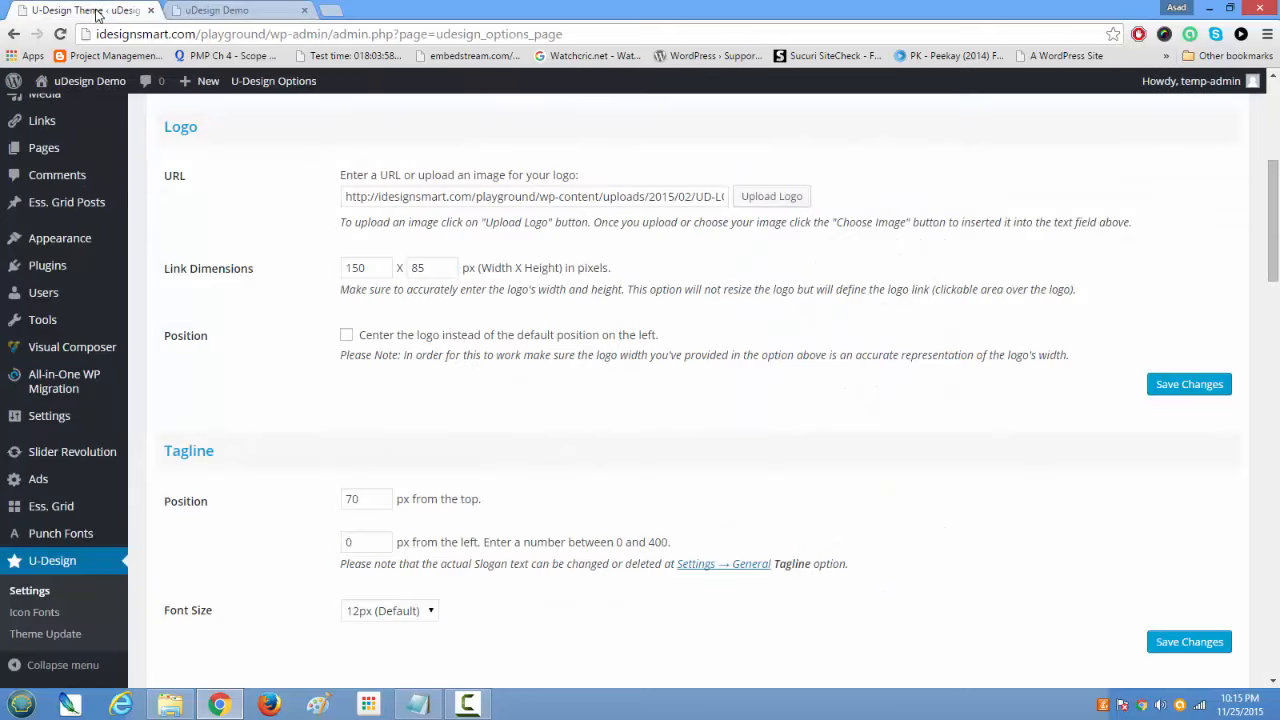
Step: Review the Tagline position and font size options, comparing them with the logo area on the live home page
scroll(363, 260, "down", 2)
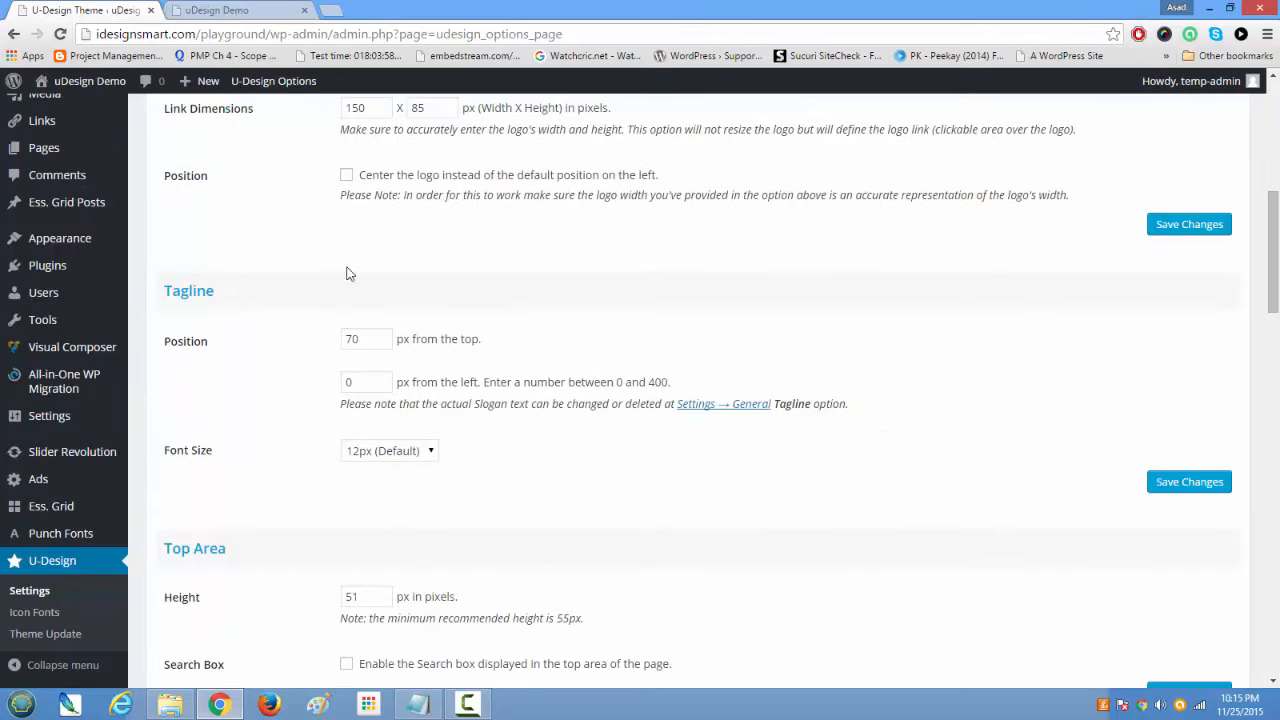
left_click(235, 10)
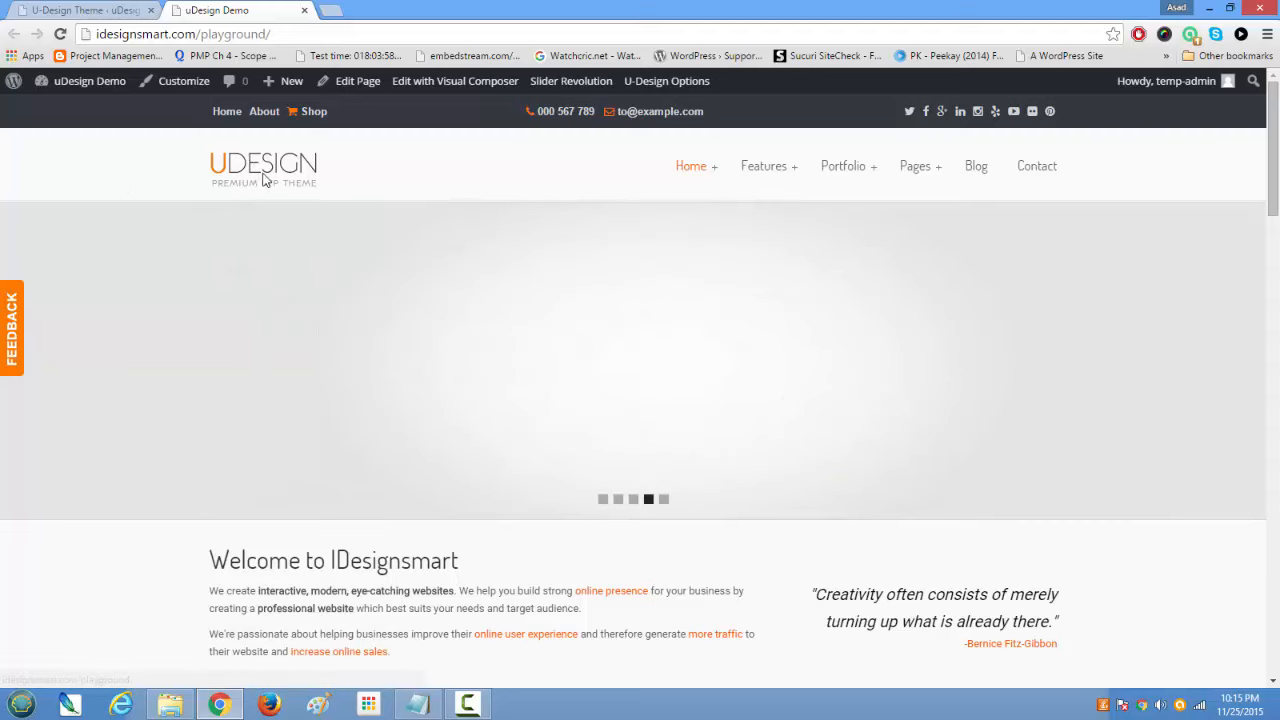
left_click(108, 10)
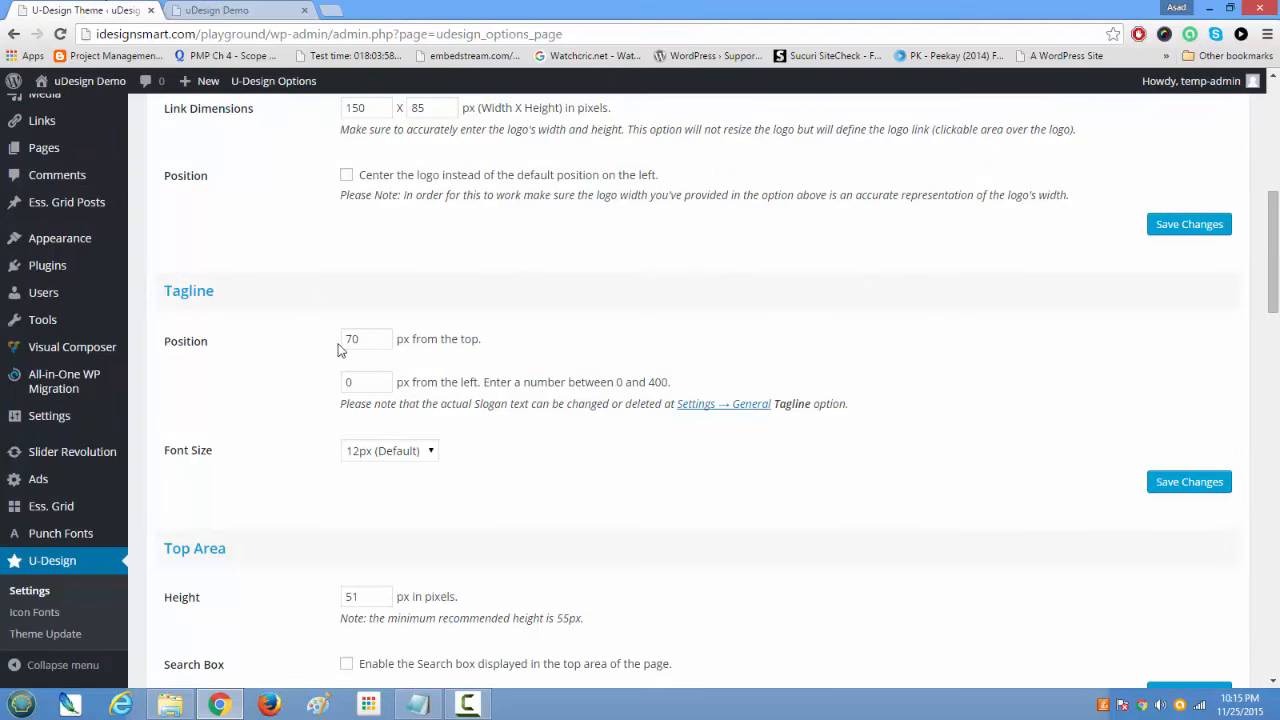
left_click_drag(356, 339, 319, 332)
scroll(627, 497, "down", 2)
scroll(627, 497, "down", 2)
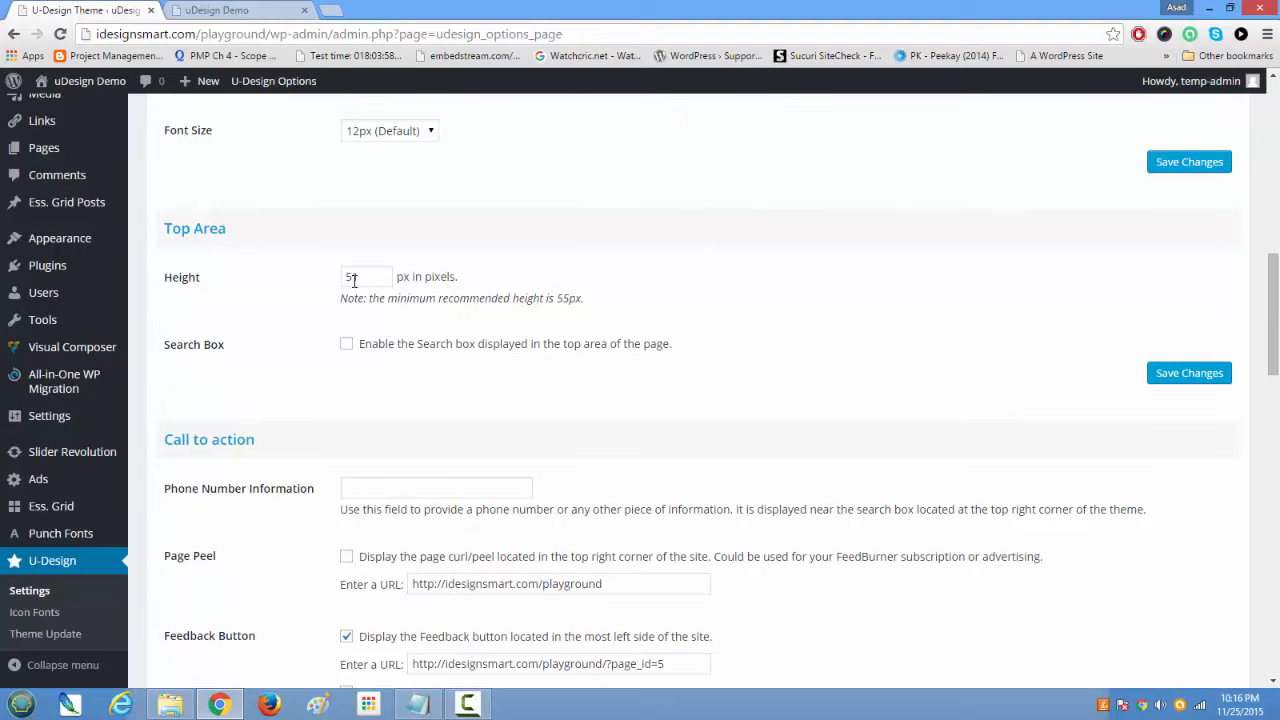
Step: Set the Top Area height to 150 px, save the changes, and reload the live home page to check its header
left_click_drag(365, 279, 326, 277)
left_click(216, 10)
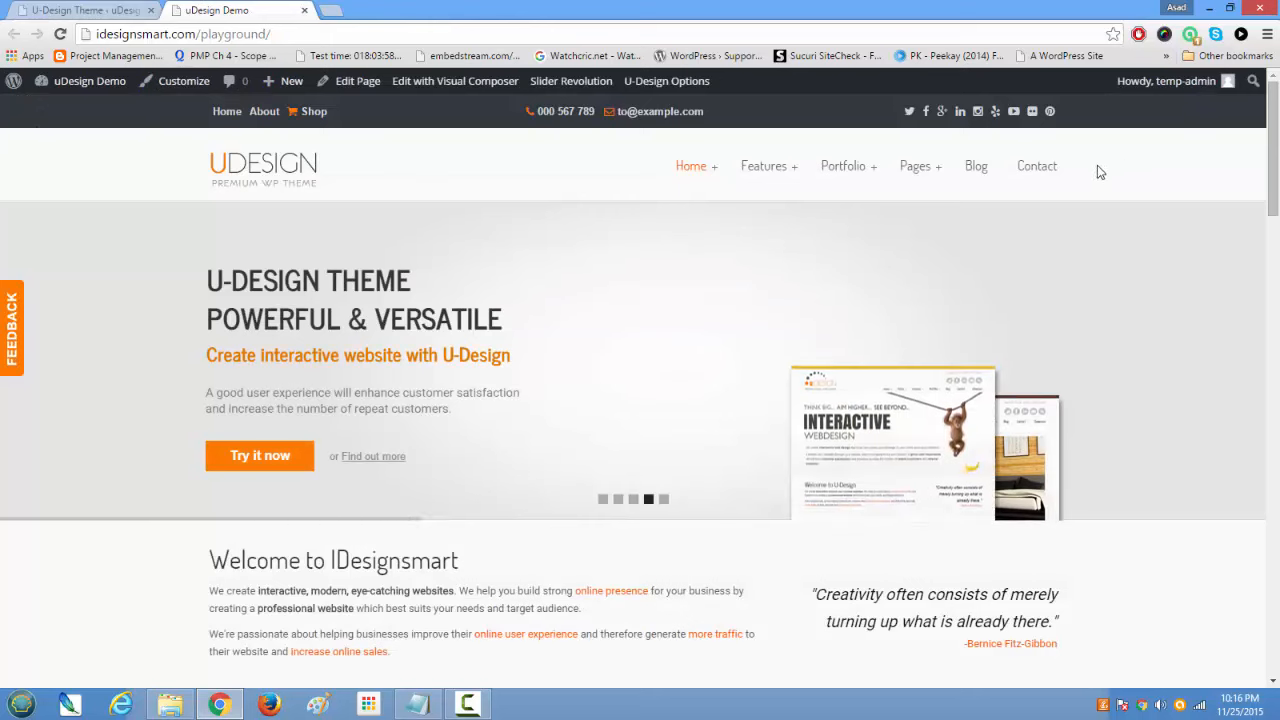
right_click(93, 167)
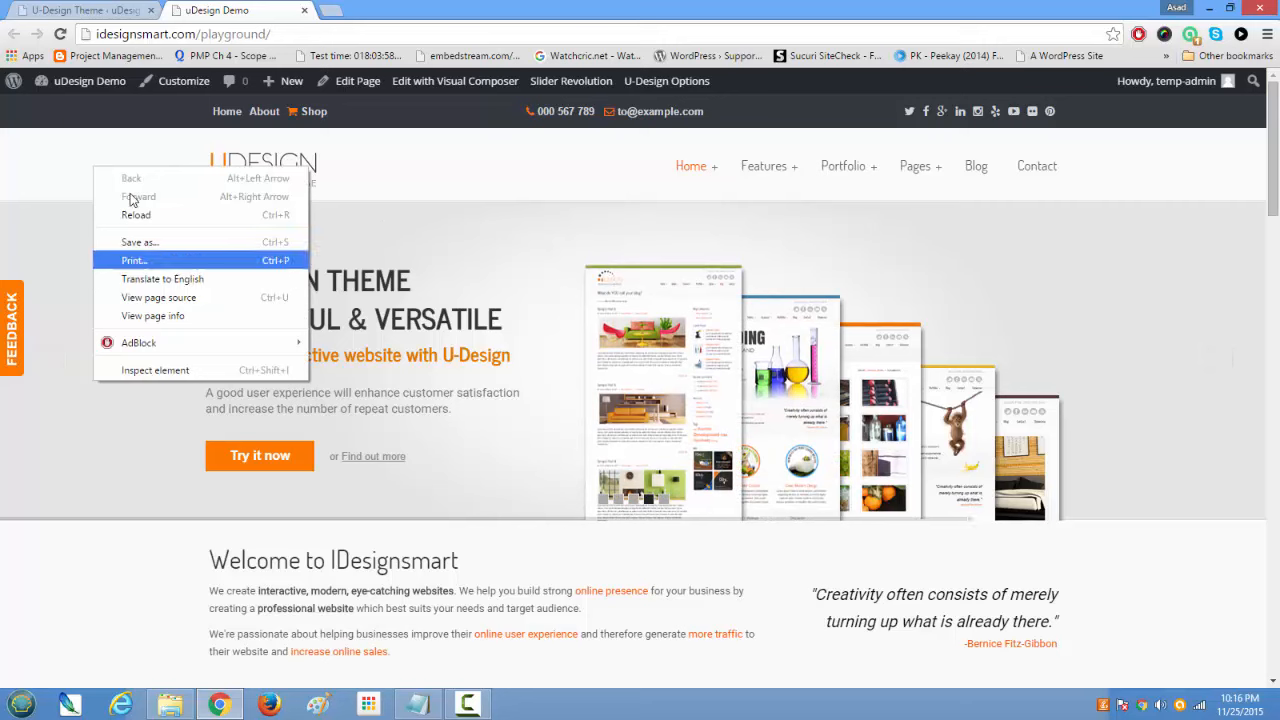
left_click(53, 156)
left_click(60, 9)
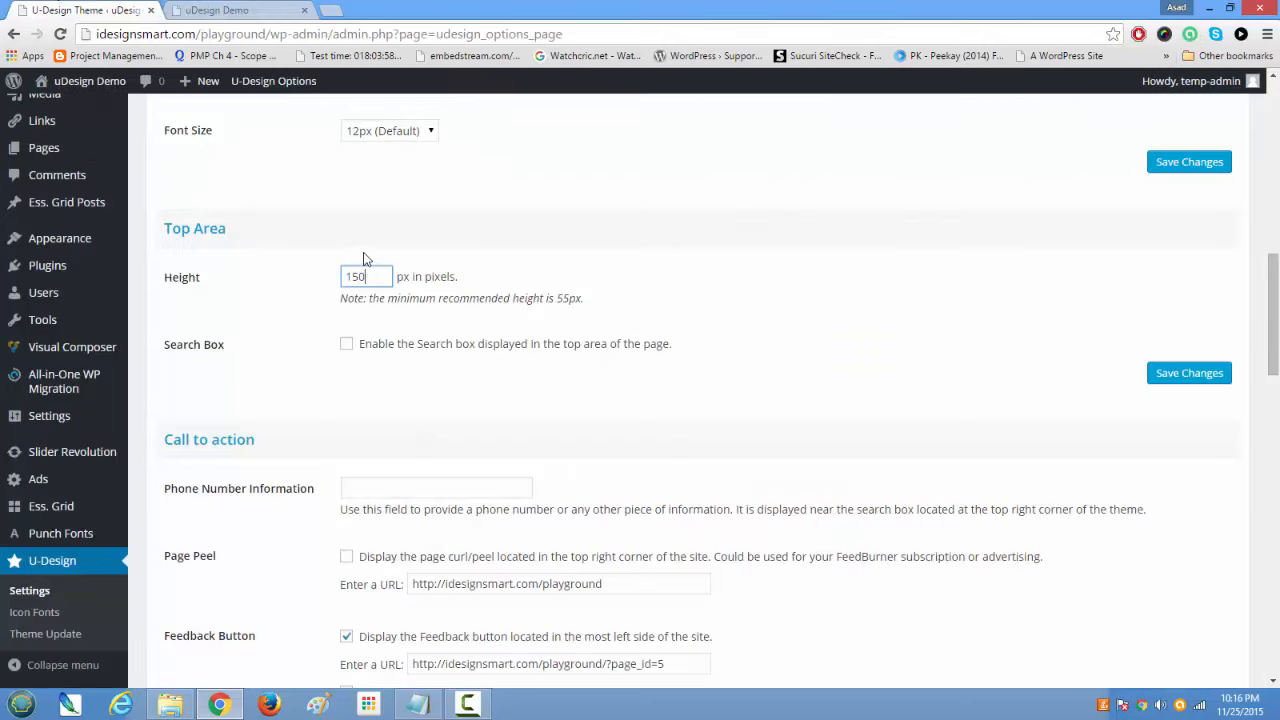
left_click(1155, 373)
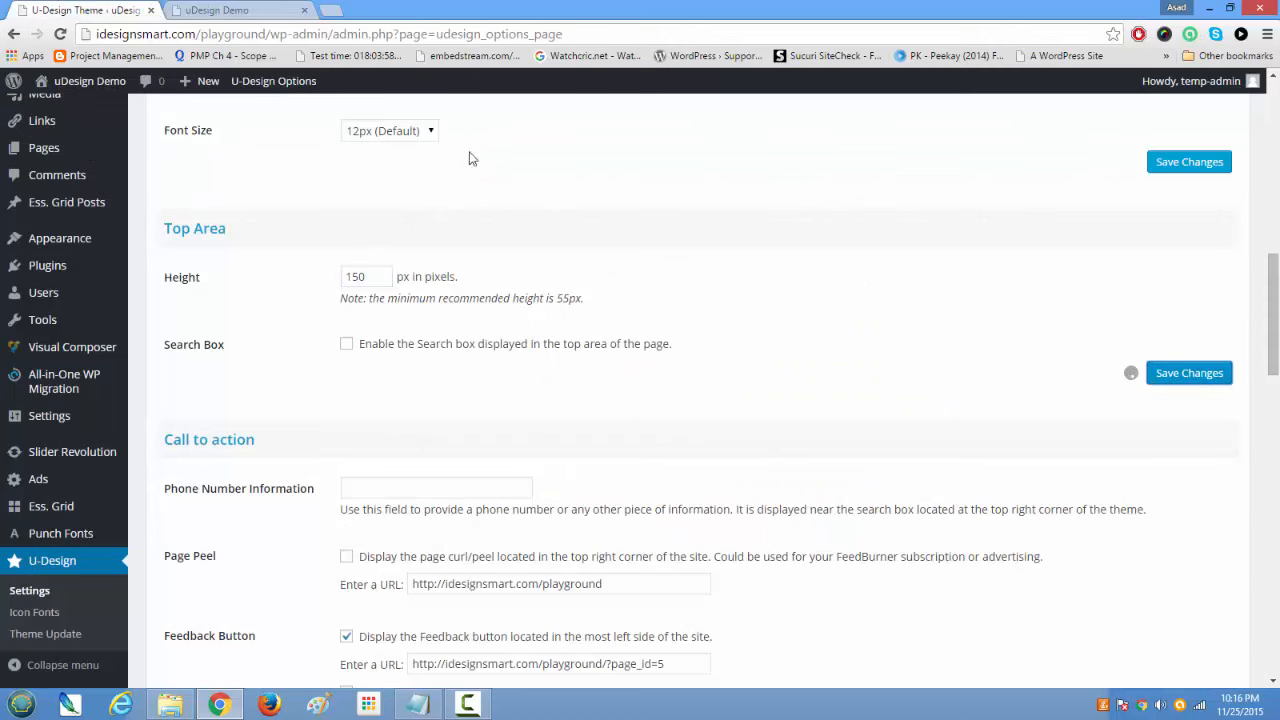
left_click(266, 8)
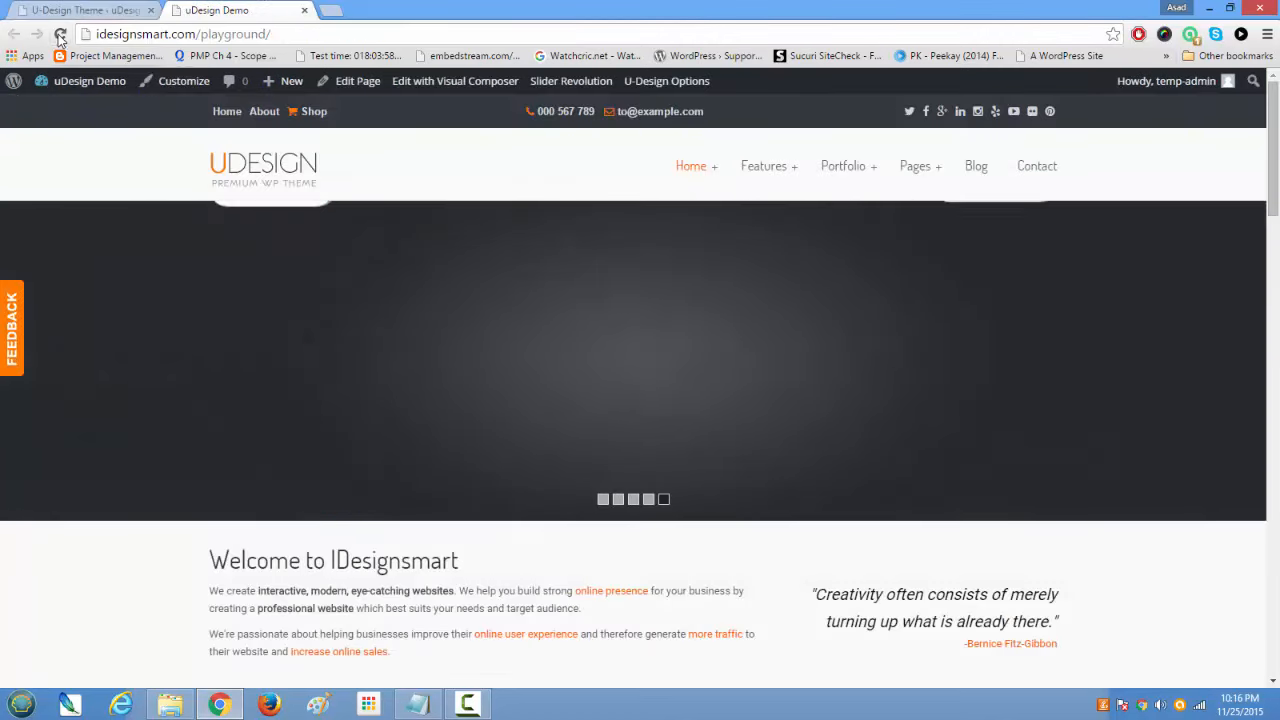
left_click(60, 36)
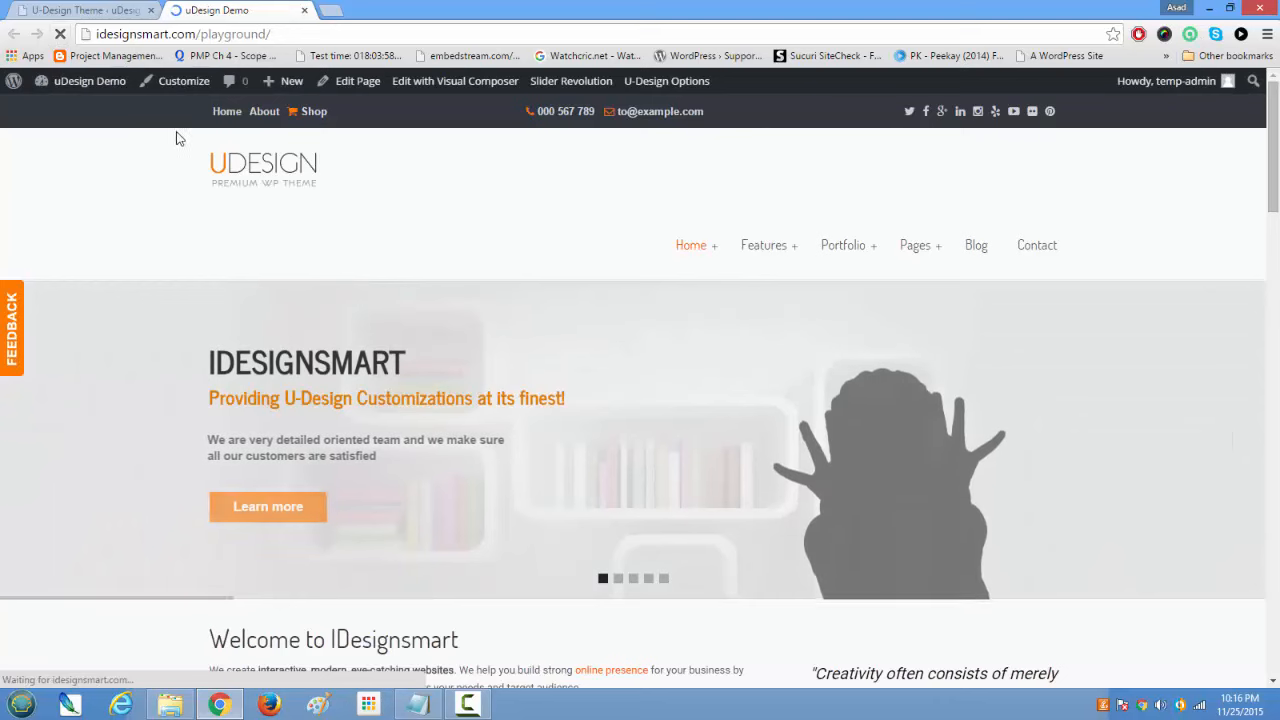
Step: Set the Top Area height to 51 px, save the changes, and point out the Search Box option
left_click(56, 12)
left_click_drag(395, 277, 297, 280)
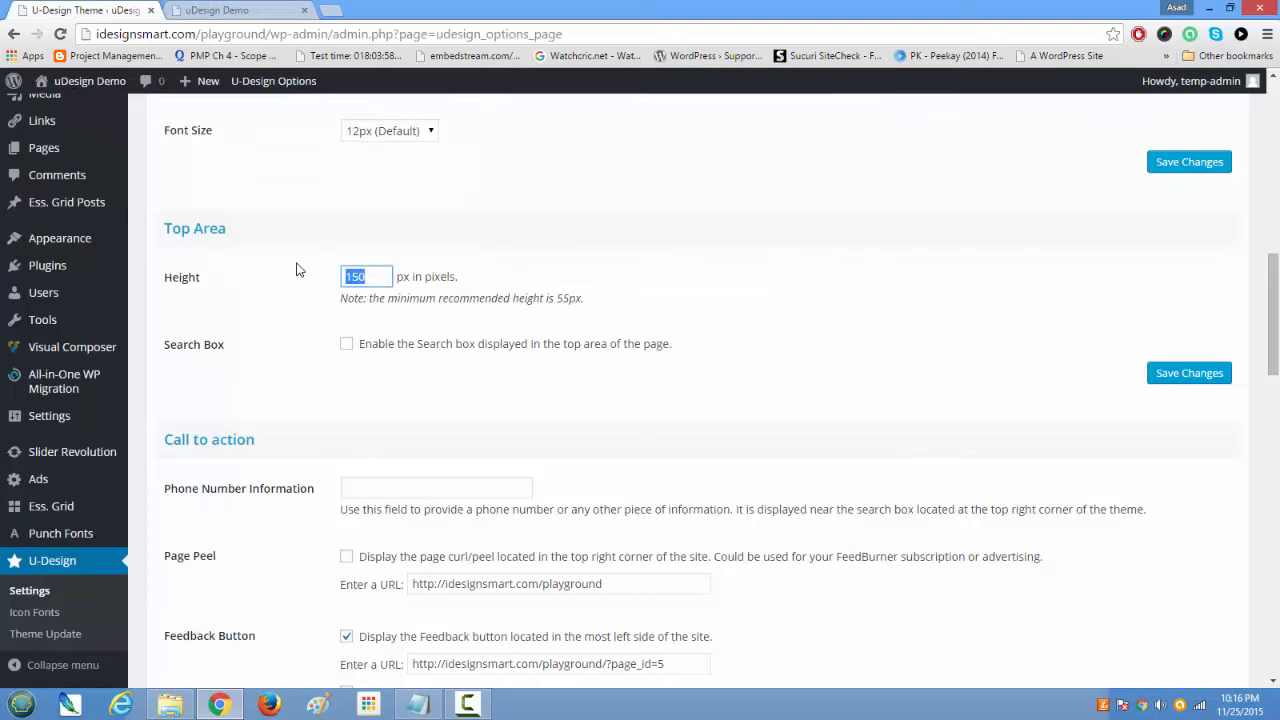
type("51")
left_click(1210, 376)
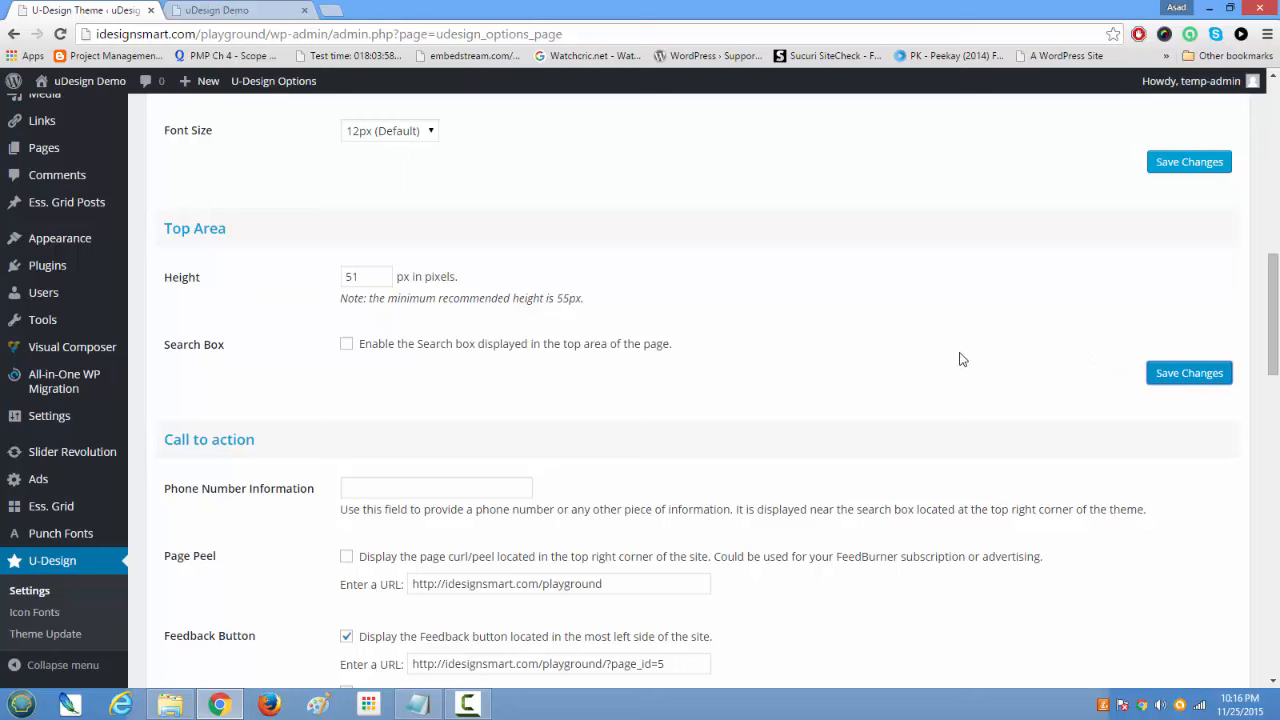
left_click(346, 346)
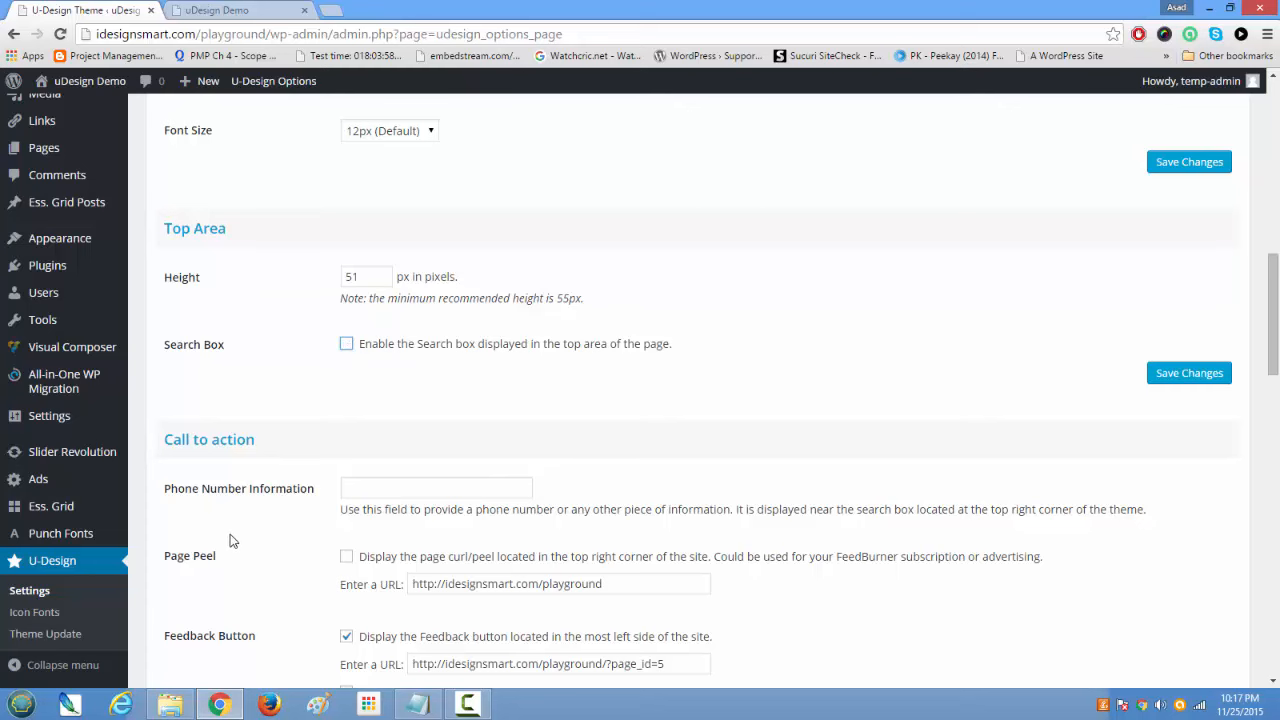
Step: Reload the live home page to check its header, and go over the Call to action options in the theme settings
scroll(348, 492, "down", 1)
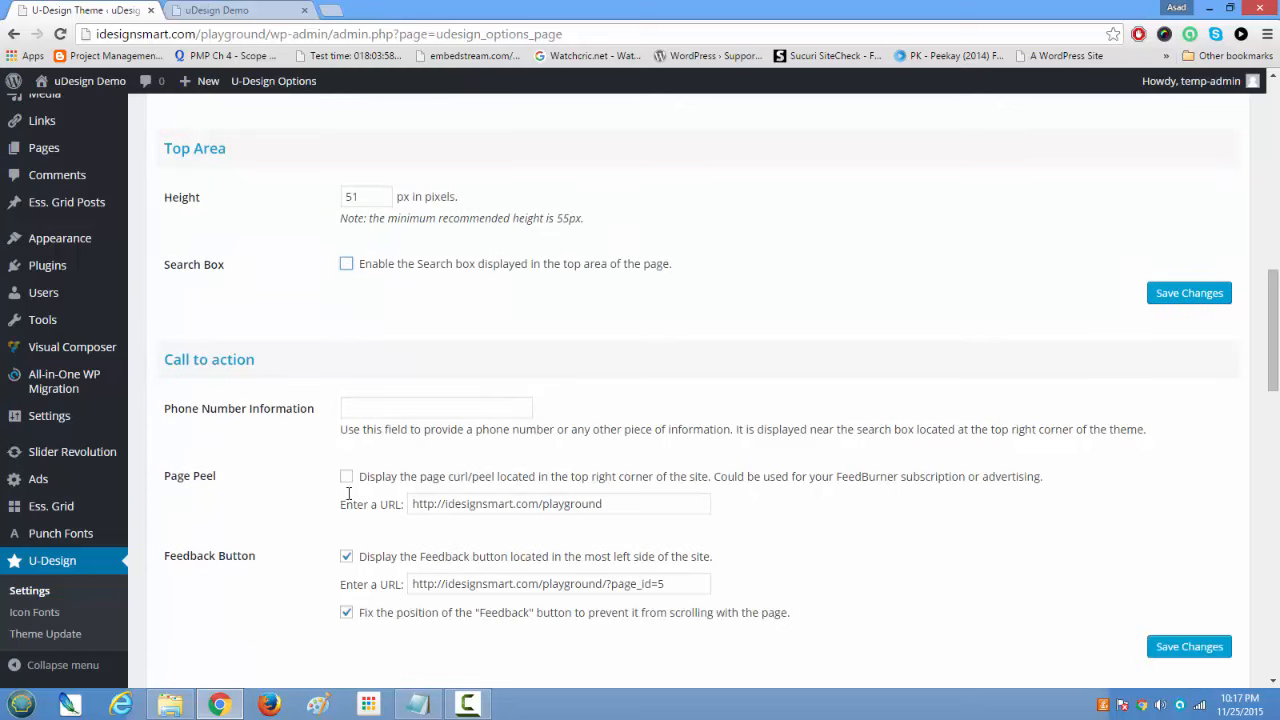
left_click(258, 14)
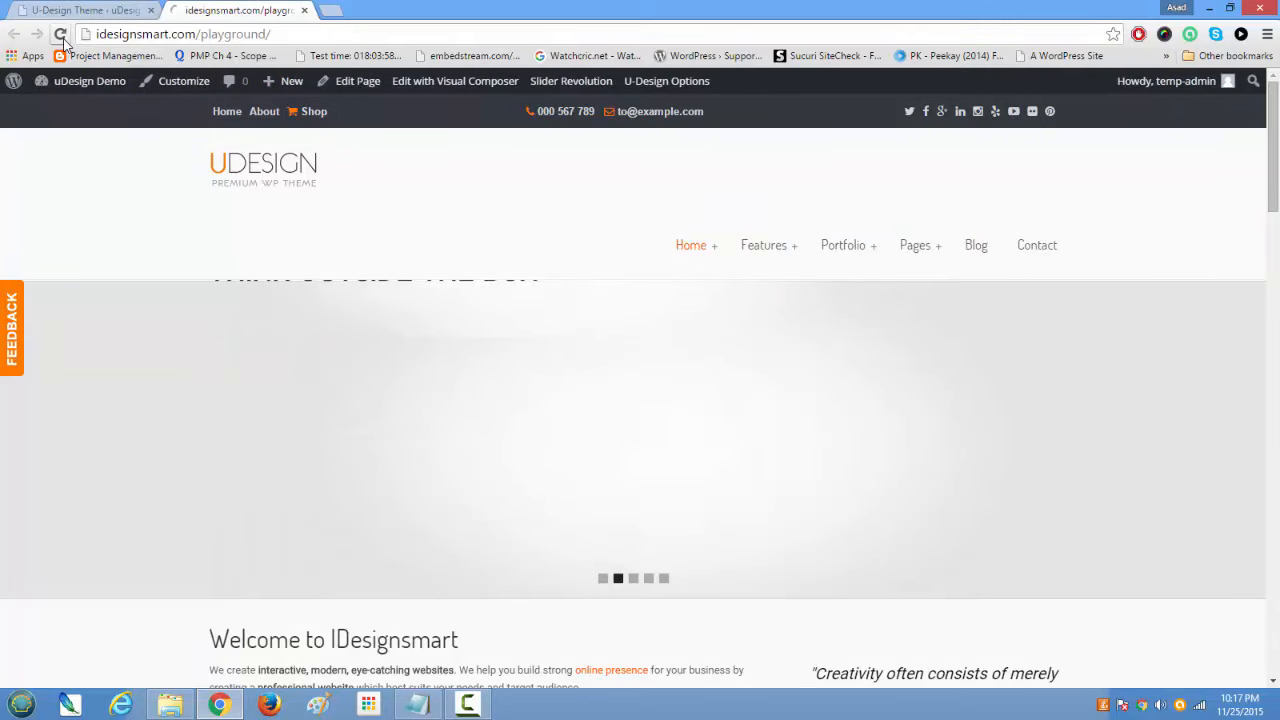
left_click(61, 36)
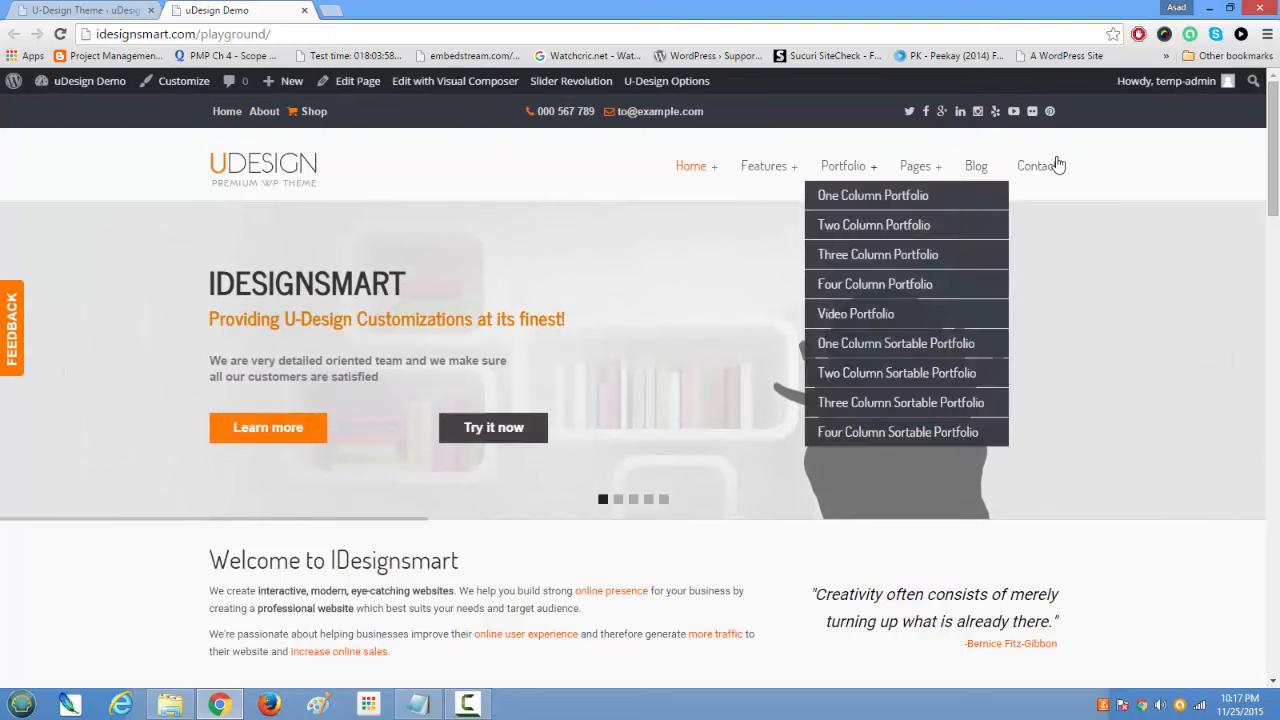
left_click(99, 10)
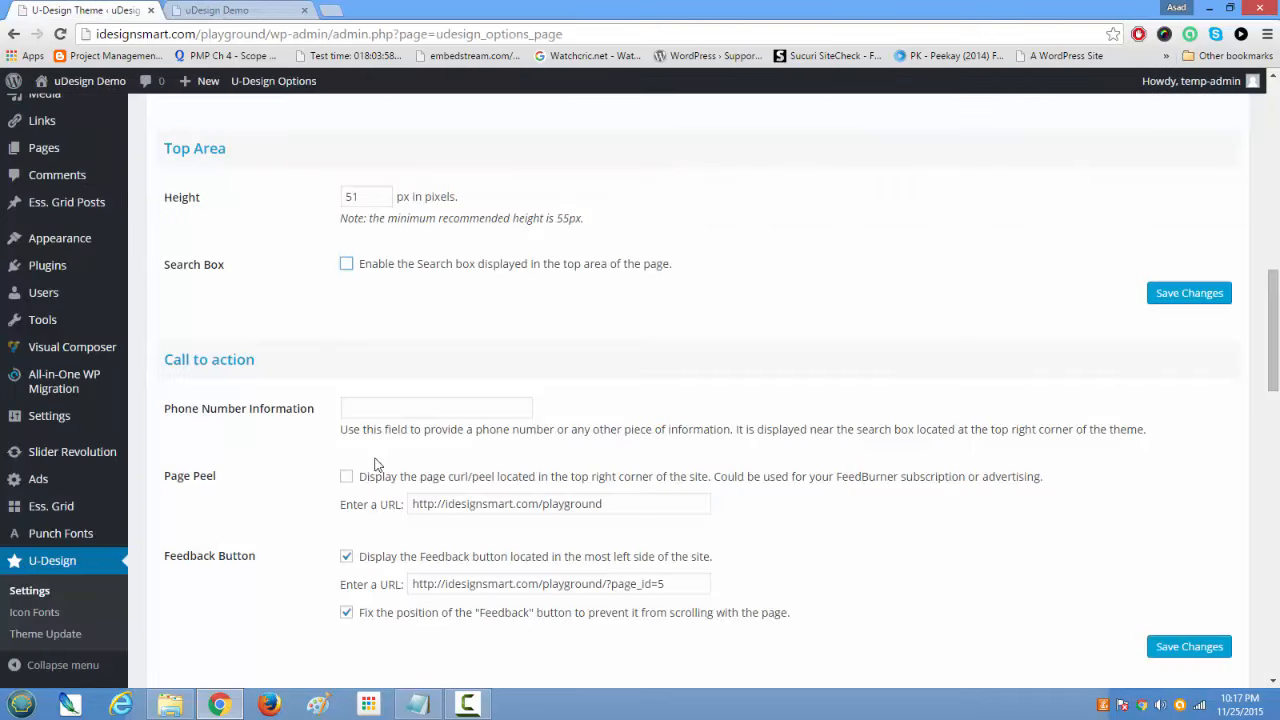
left_click(423, 411)
scroll(425, 406, "down", 2)
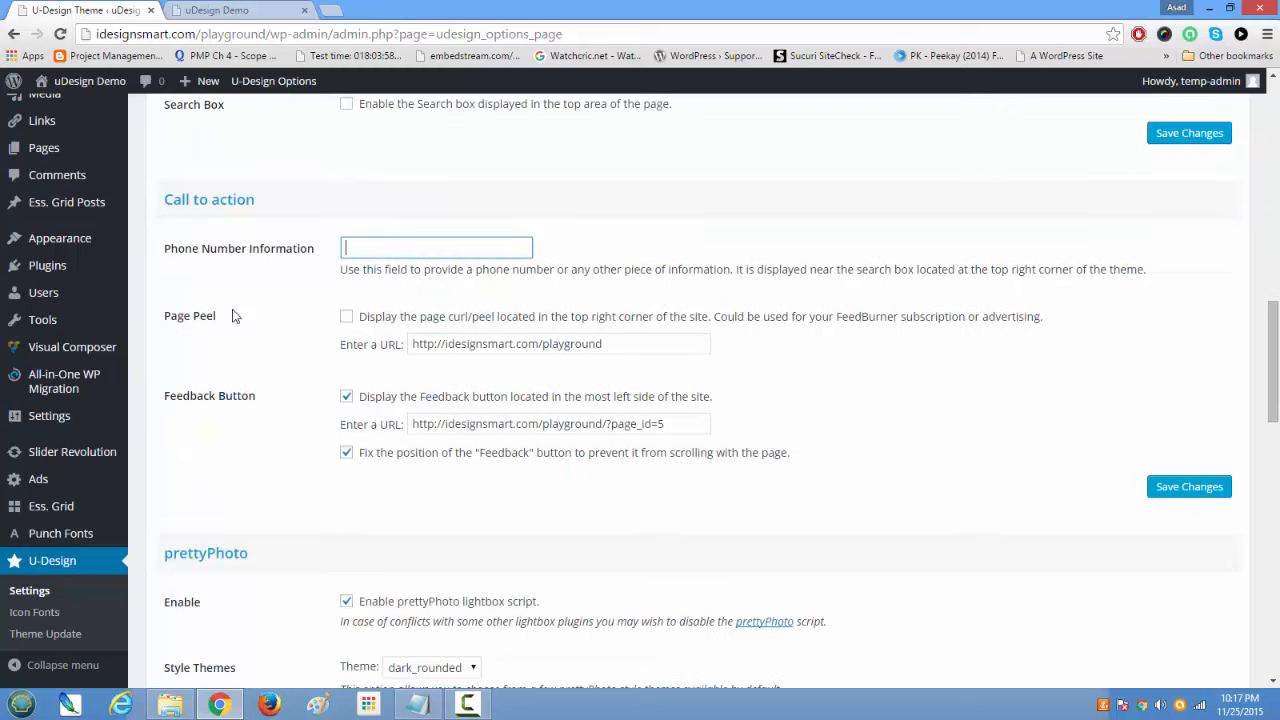
Step: Follow the Feedback button on the live home page, look through the Contact page and its form, and return to the theme settings
left_click(216, 8)
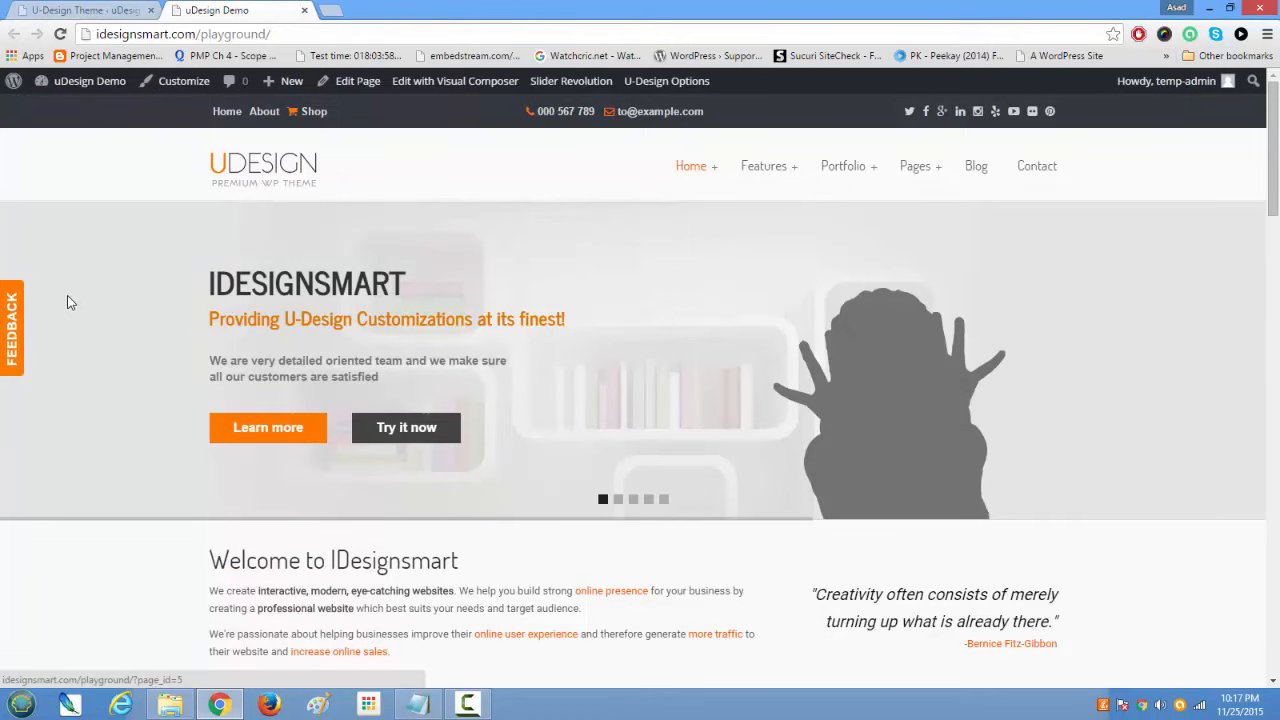
scroll(241, 396, "down", 4)
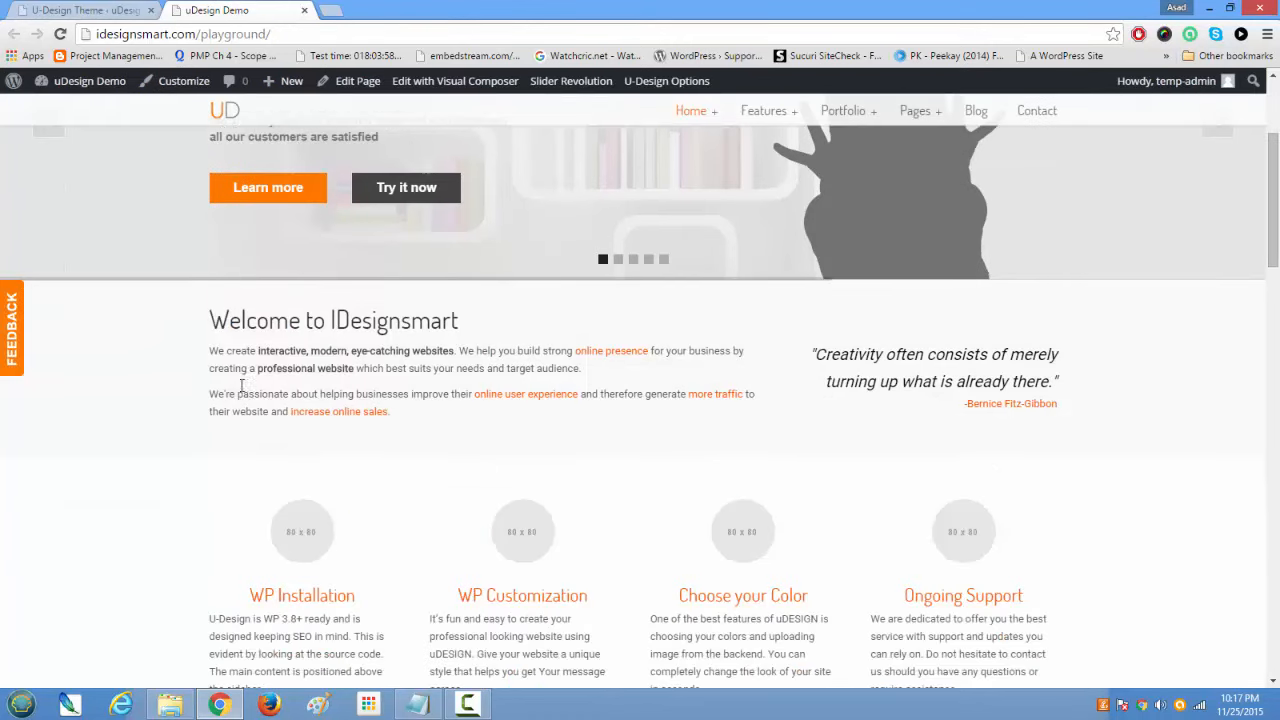
scroll(237, 391, "up", 4)
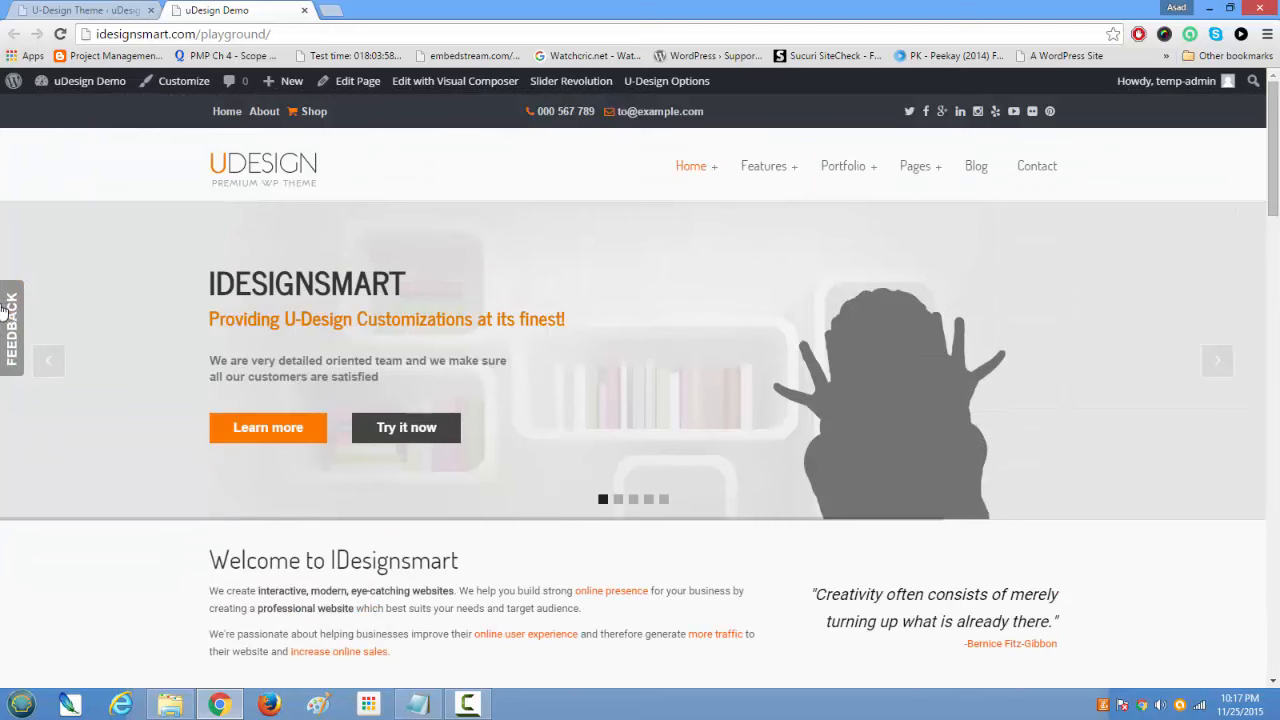
left_click(12, 313)
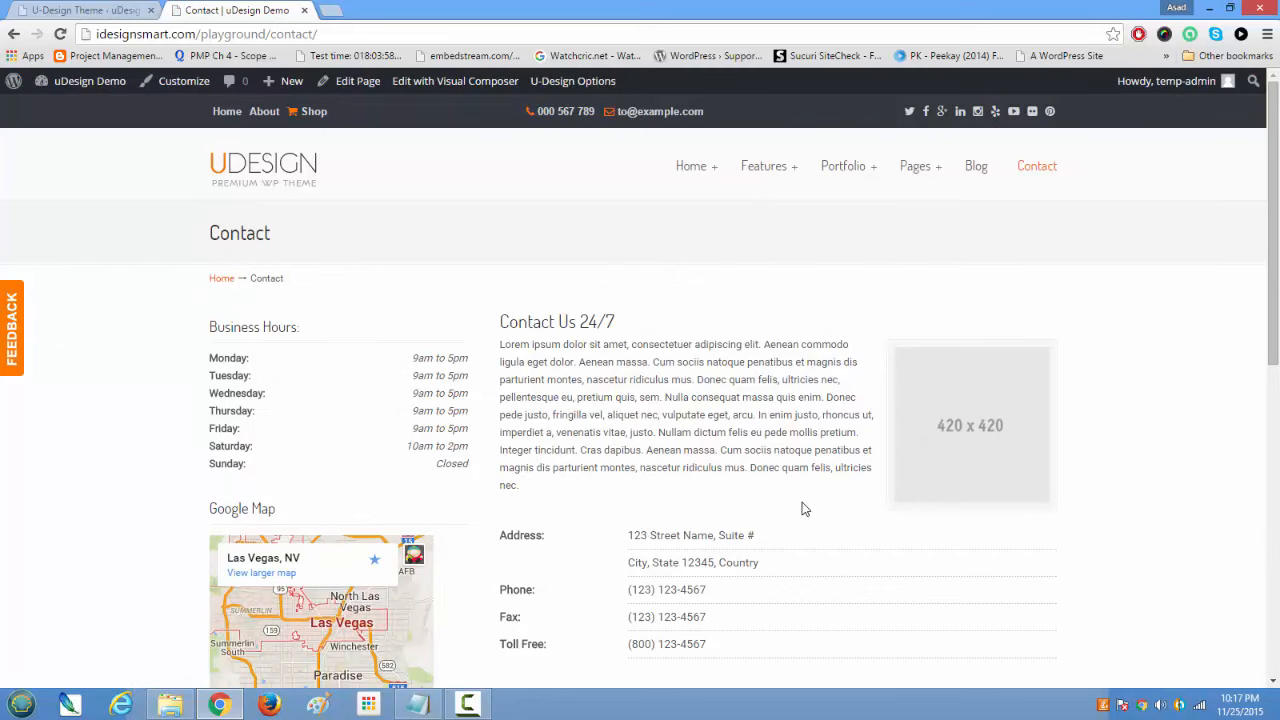
scroll(804, 509, "down", 2)
scroll(804, 509, "down", 3)
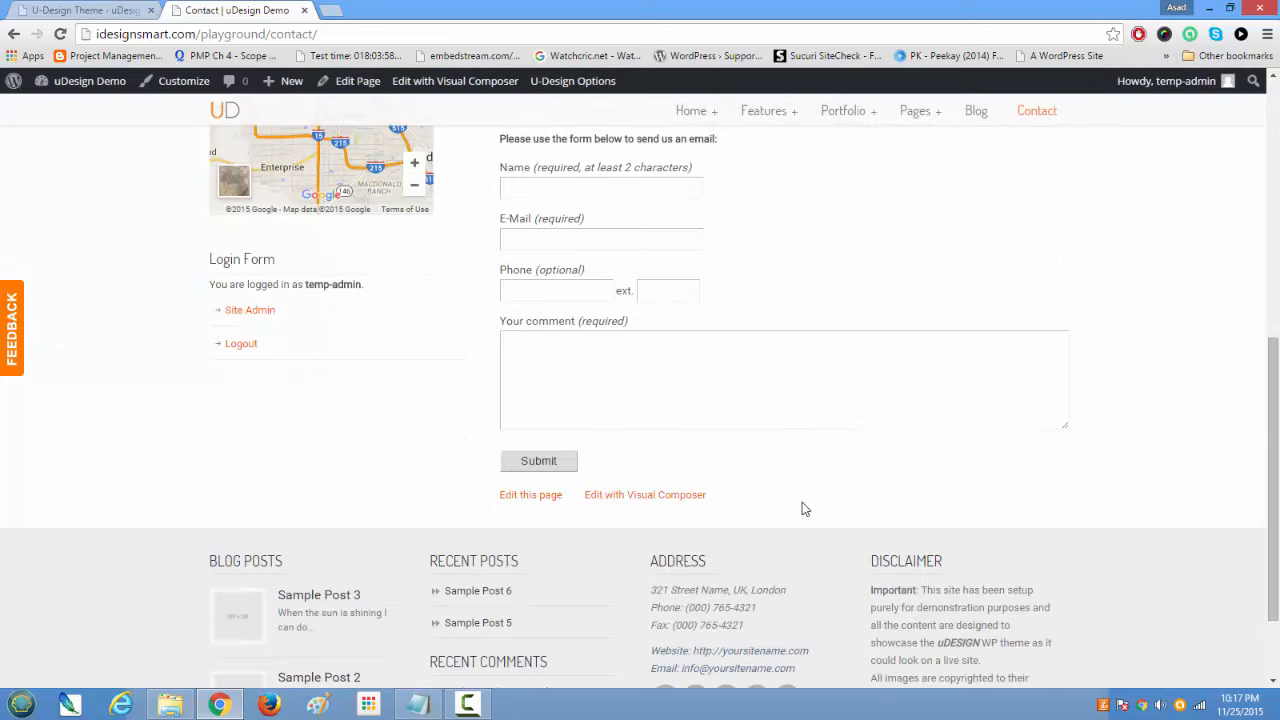
scroll(802, 509, "up", 5)
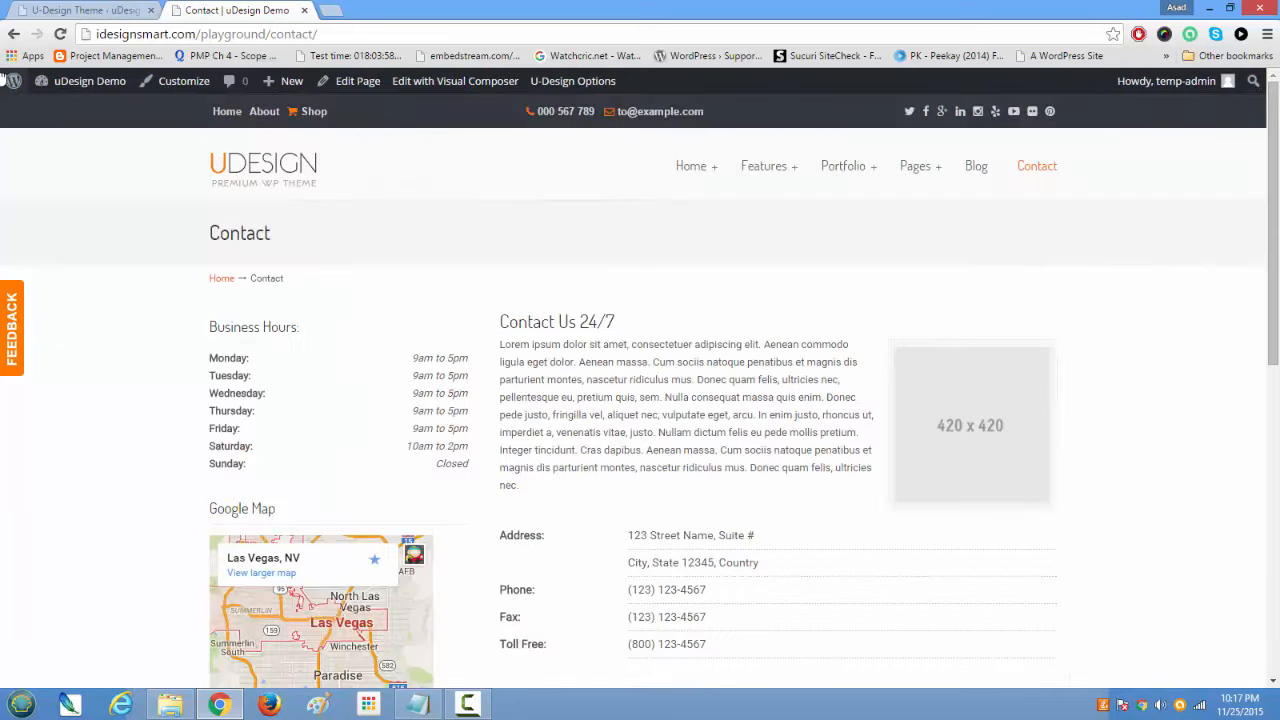
left_click(41, 8)
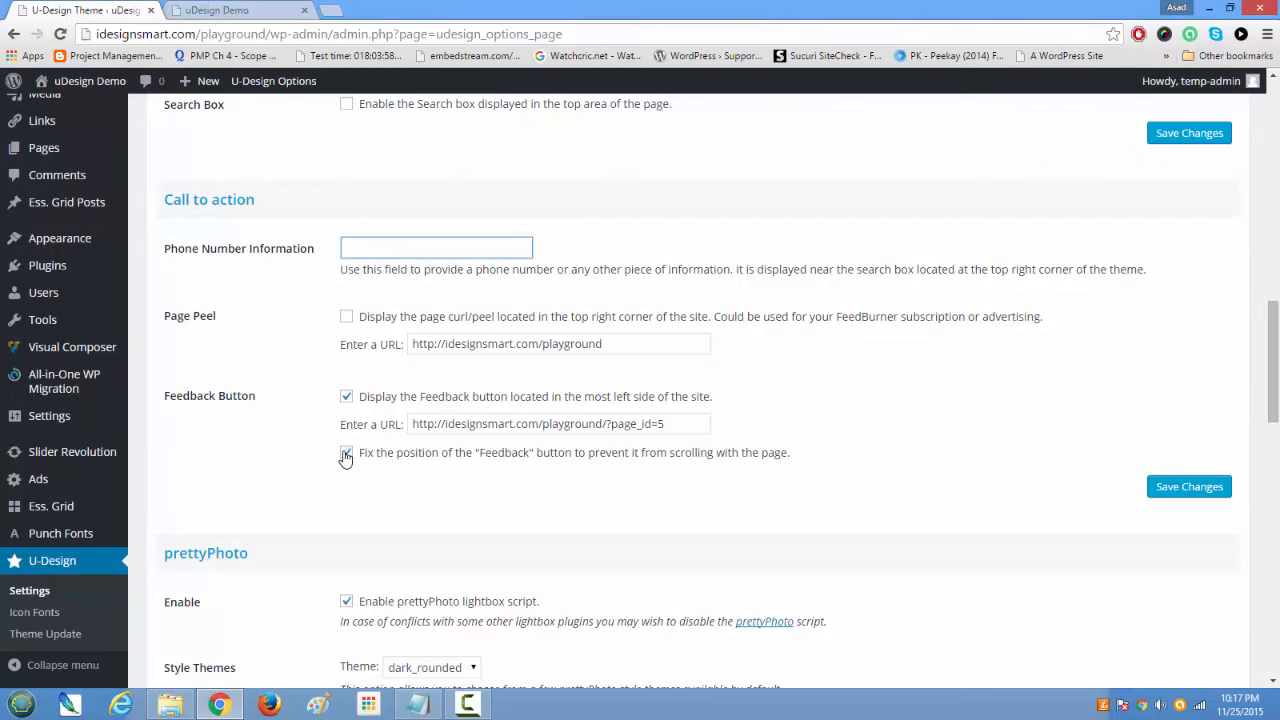
Step: Look through the live home page to check how the fixed Feedback button behaves while scrolling, and return to the theme settings
left_click(240, 10)
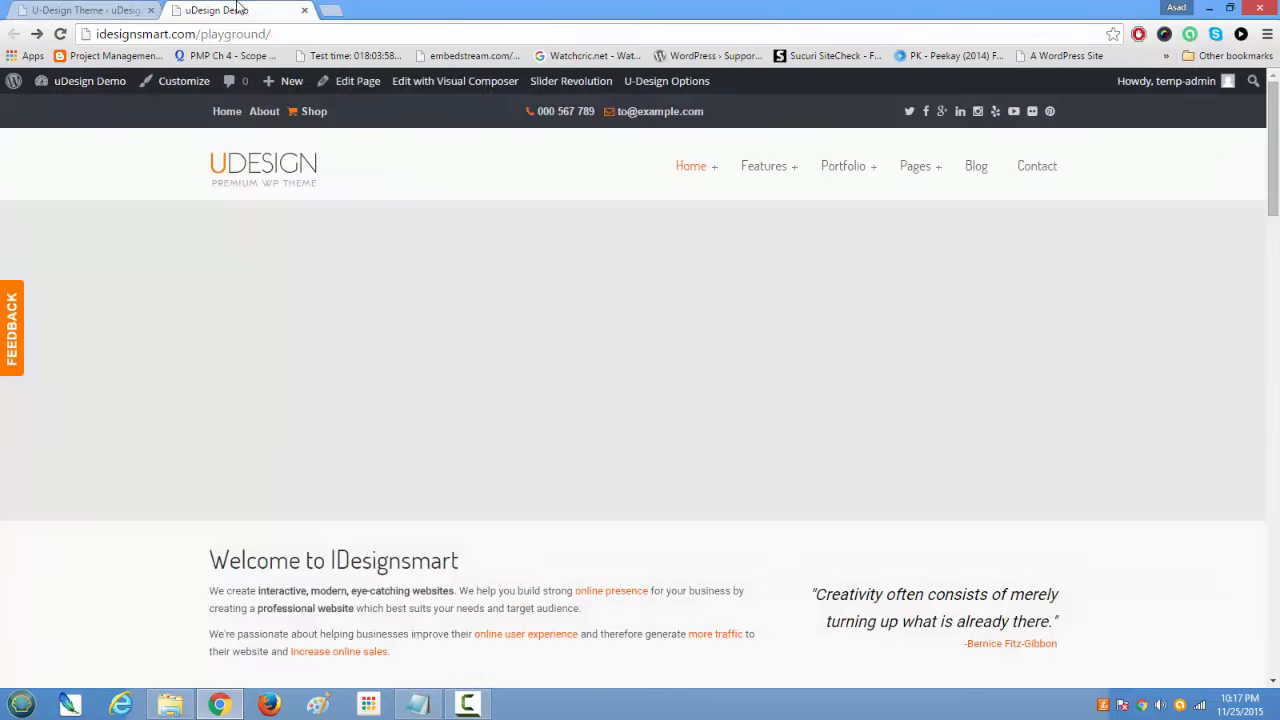
scroll(444, 404, "down", 3)
scroll(444, 404, "down", 5)
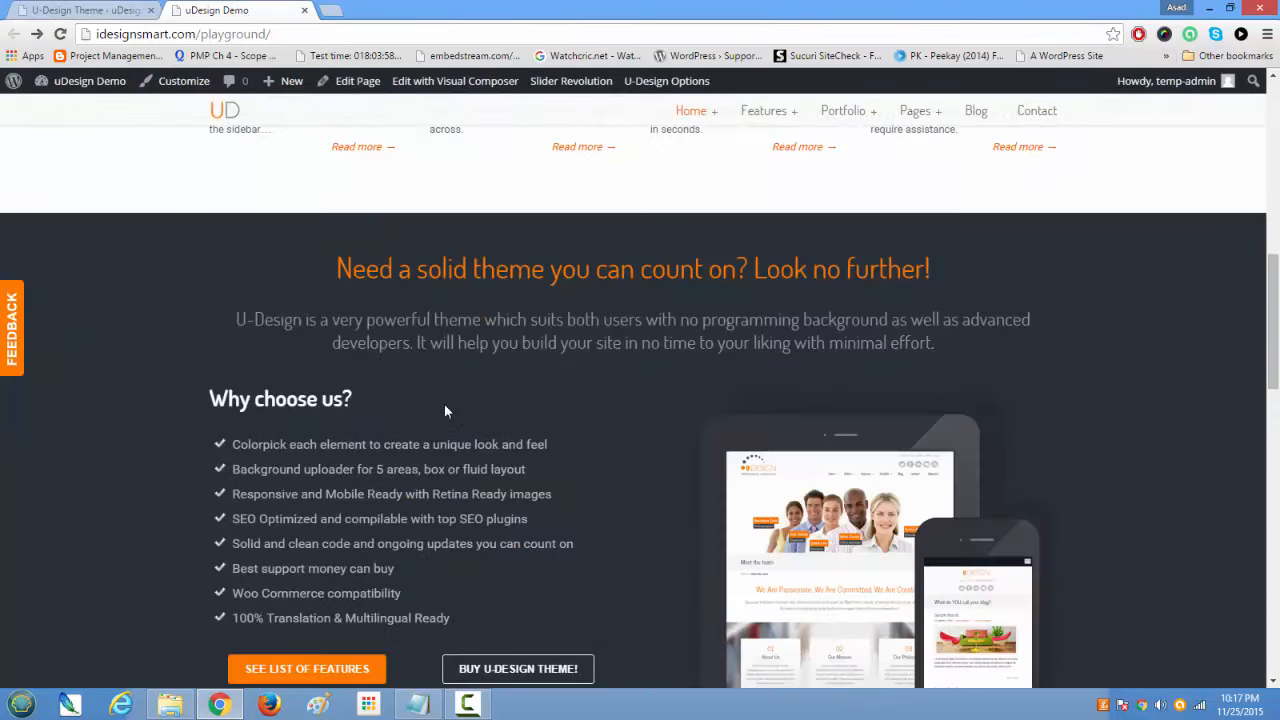
scroll(444, 404, "up", 8)
left_click(105, 15)
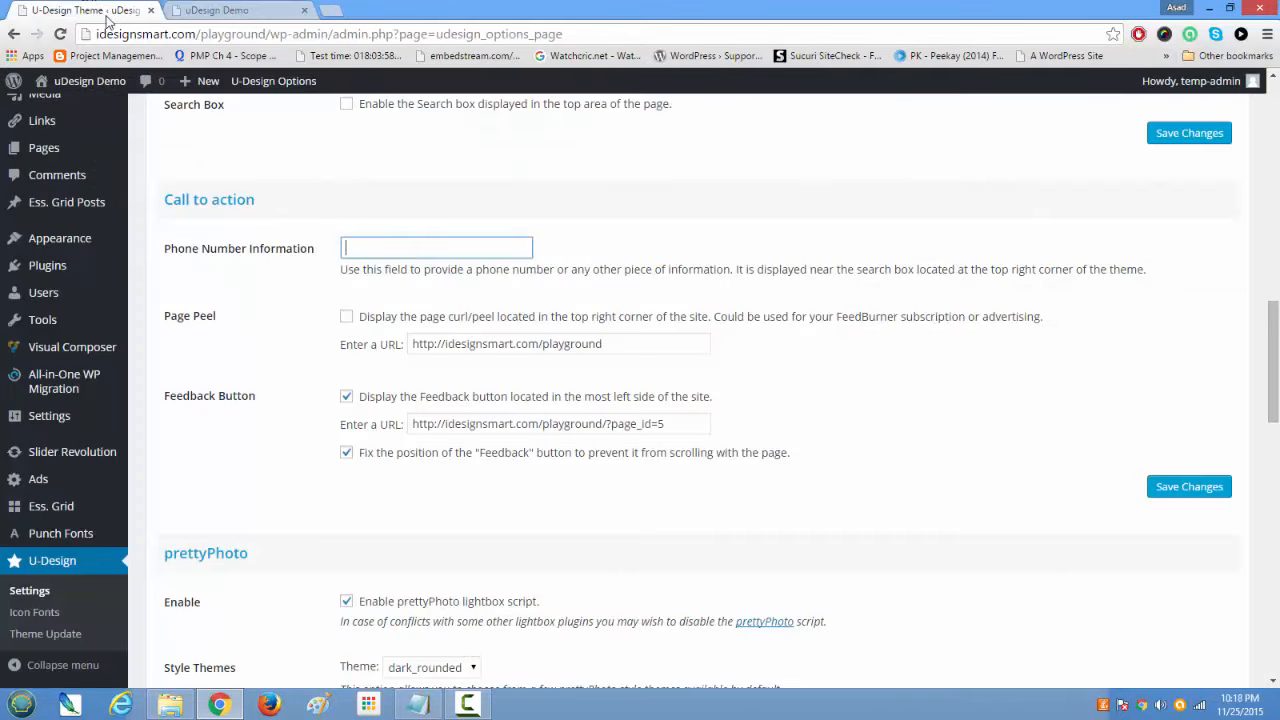
Step: Open the live site's Three Column Portfolio page, preview several images in the prettyPhoto lightbox, and close it
scroll(425, 457, "down", 2)
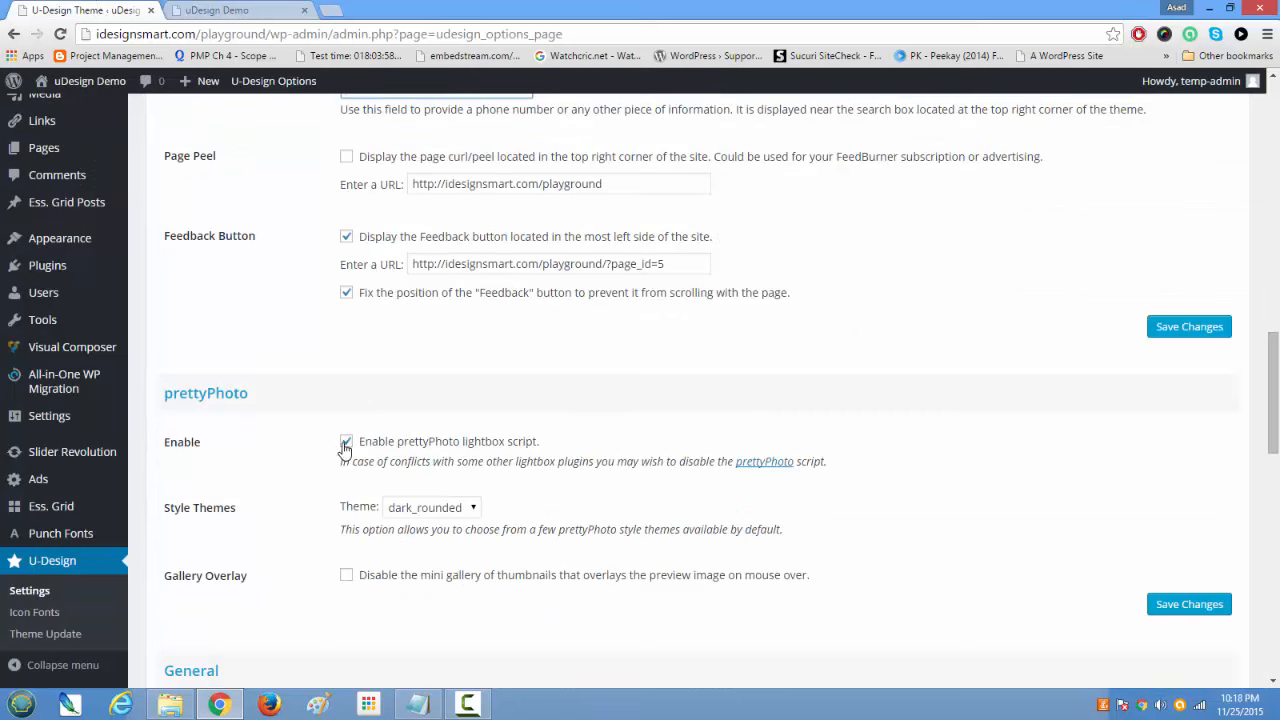
left_click(228, 10)
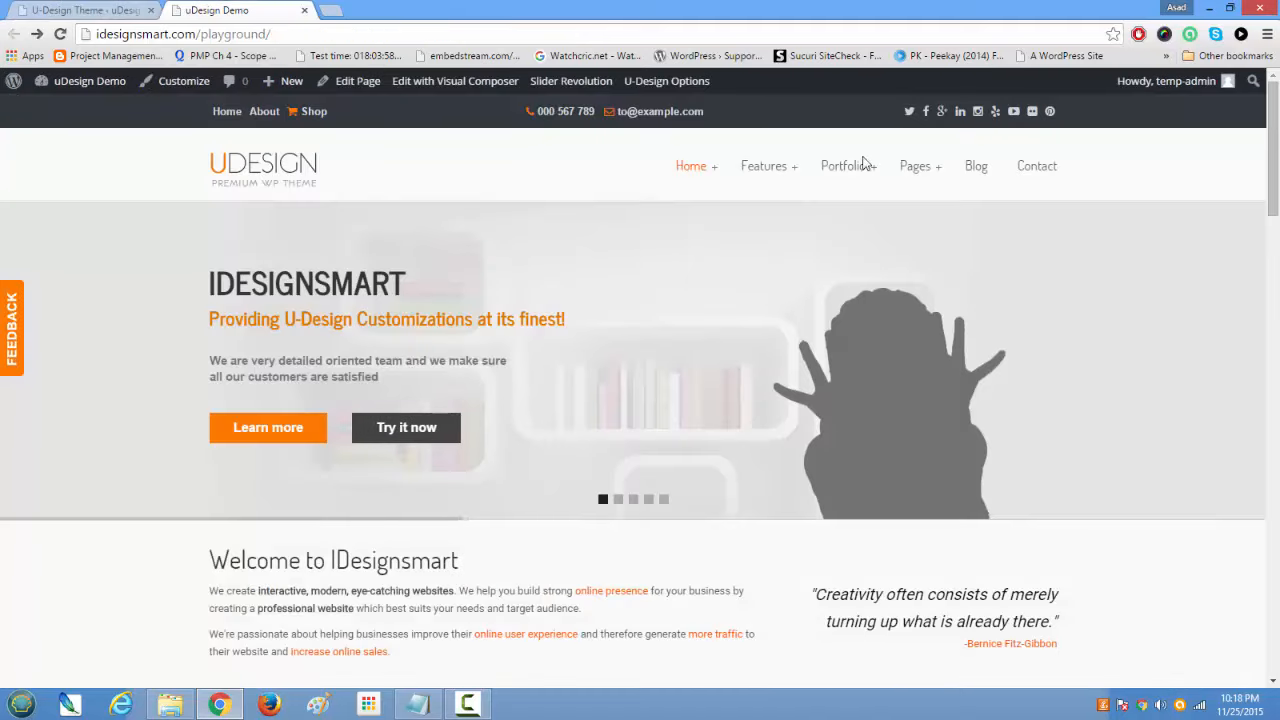
mouse_move(848, 166)
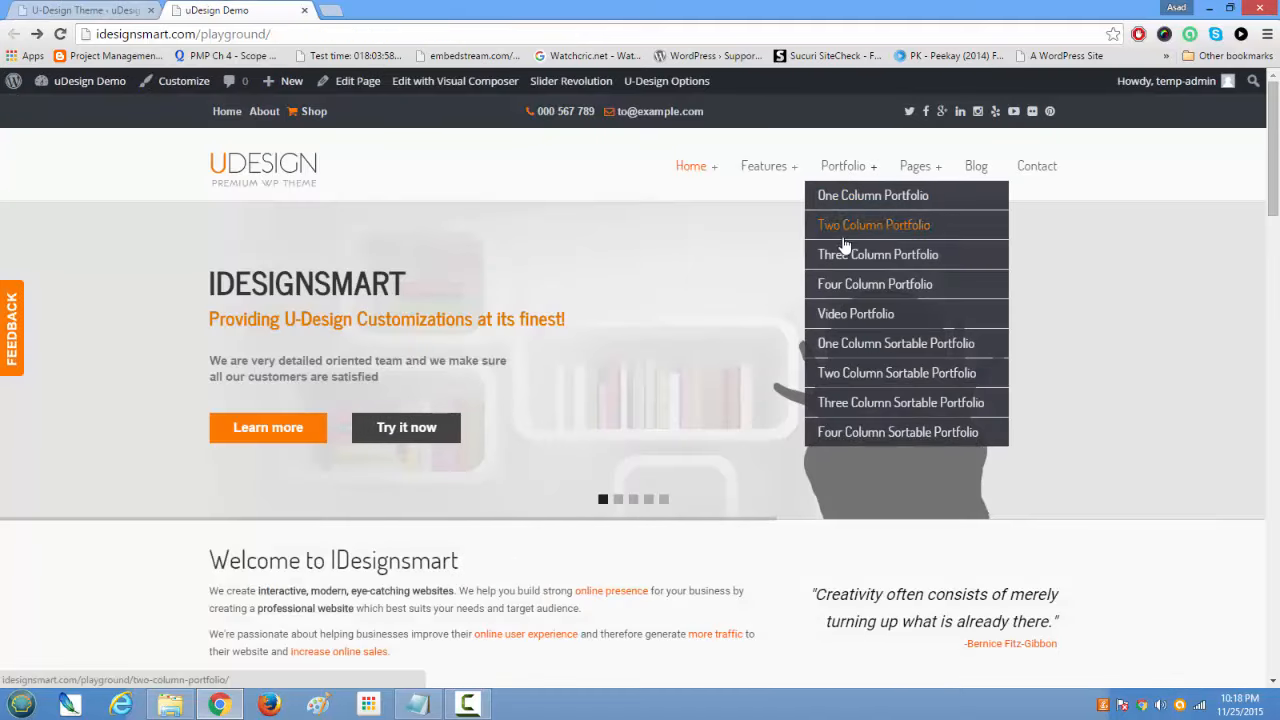
left_click(845, 270)
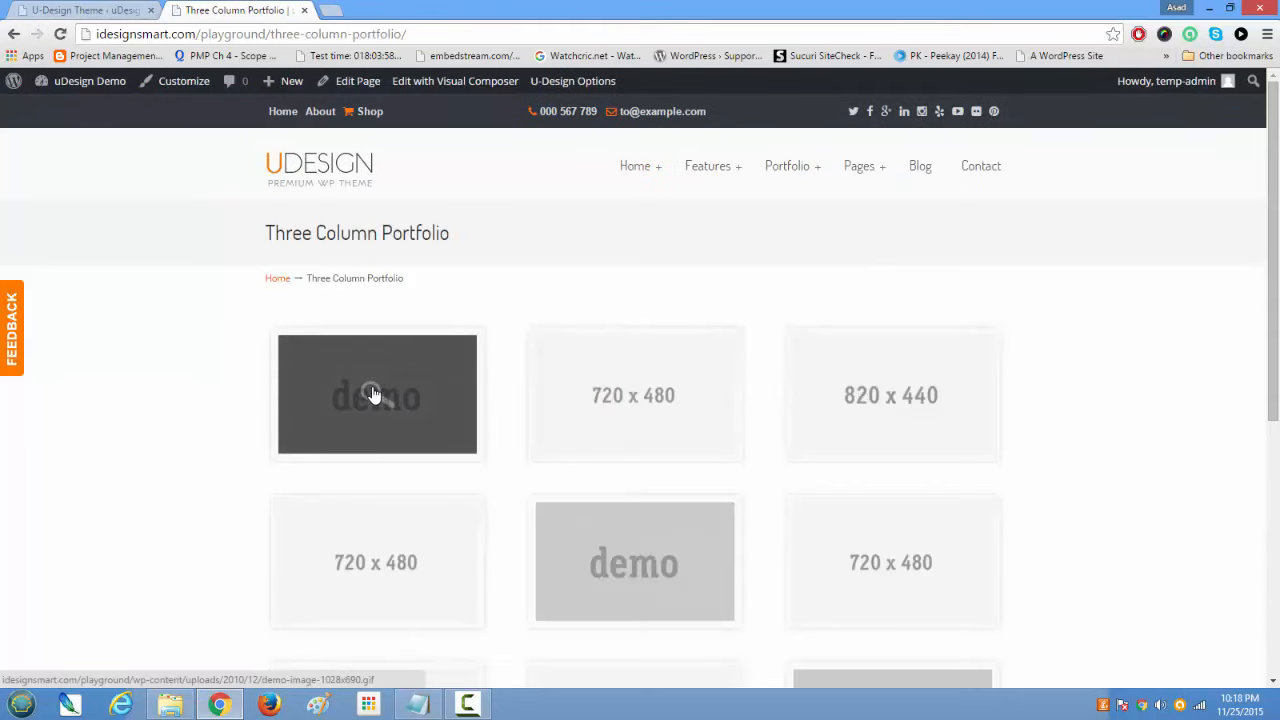
left_click(372, 395)
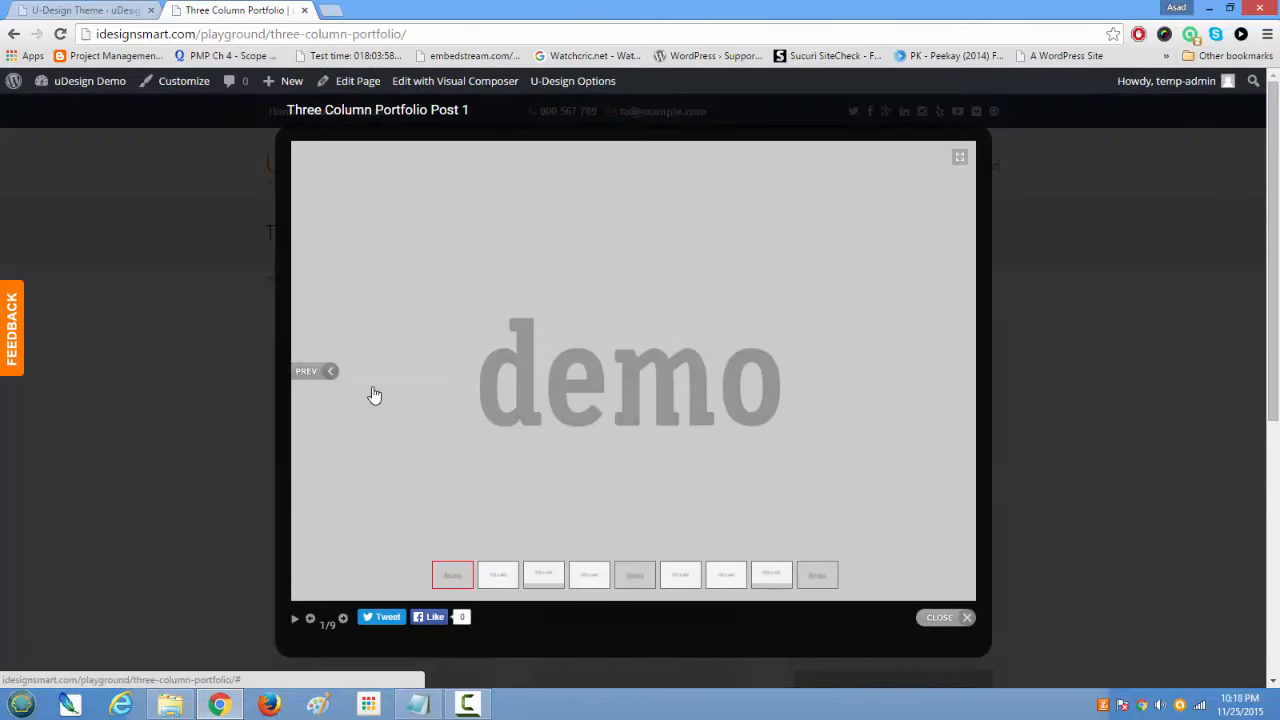
left_click(487, 584)
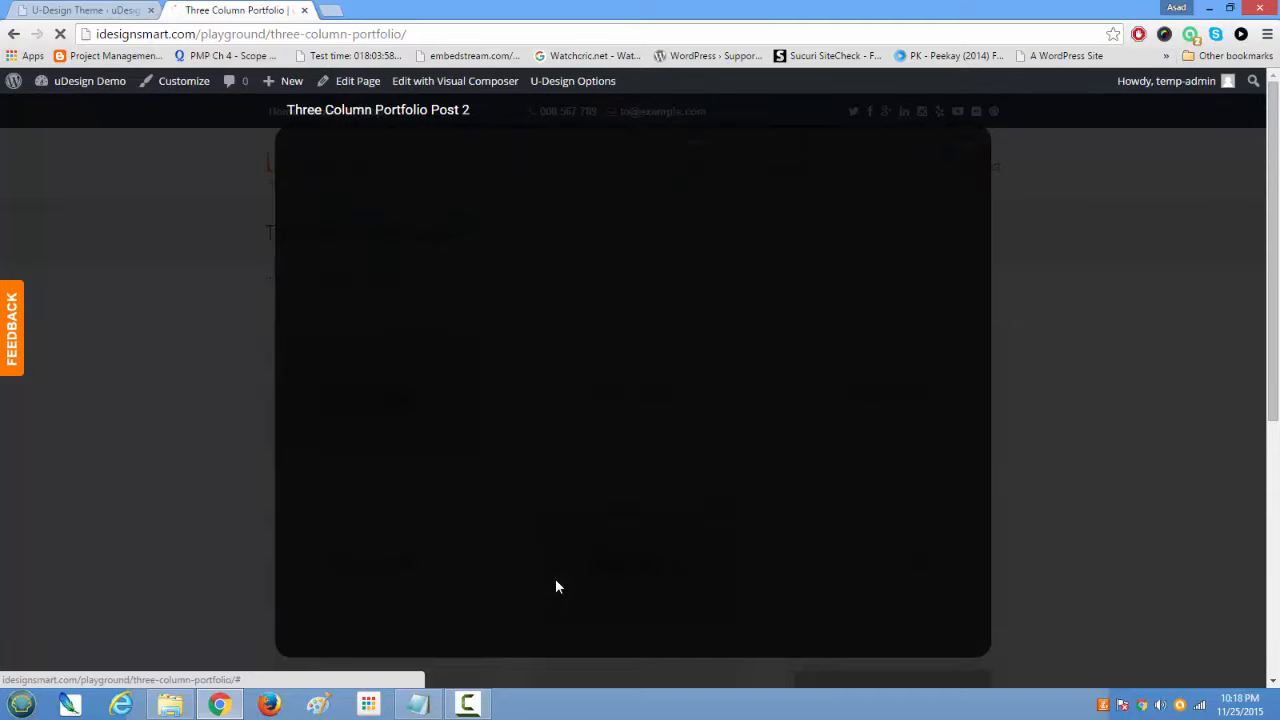
left_click(634, 540)
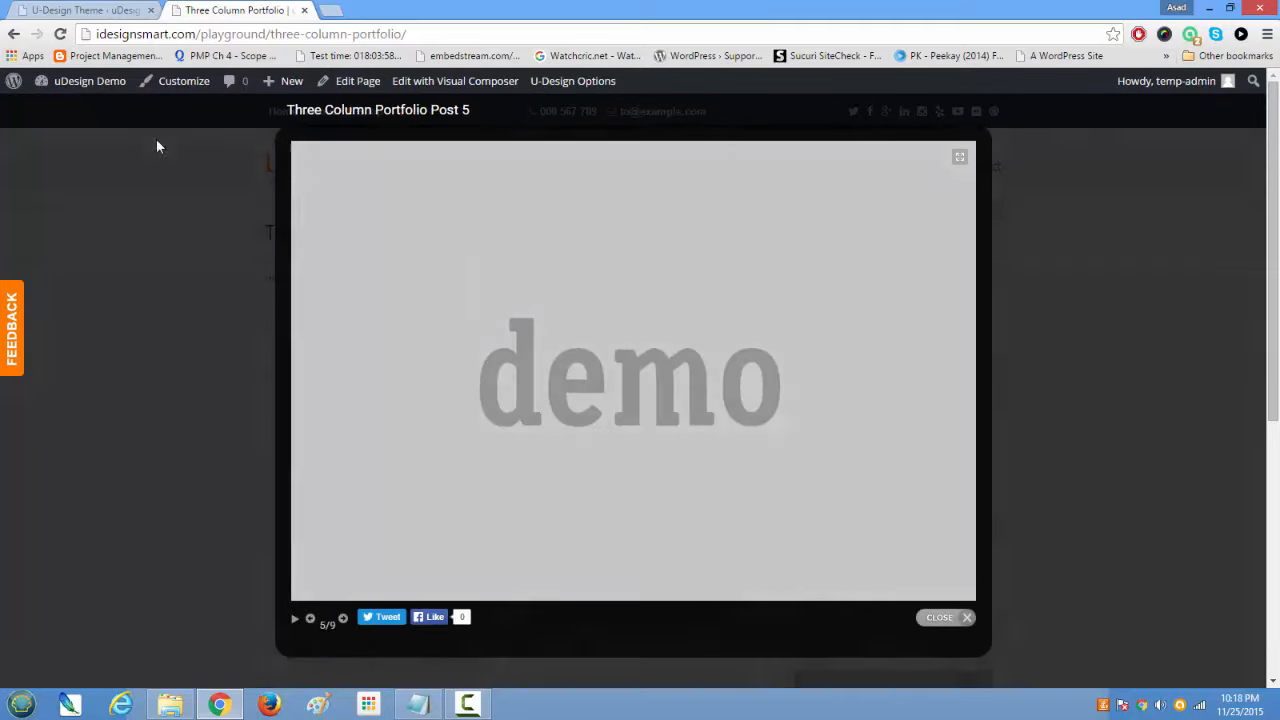
left_click(156, 140)
Step: Review the prettyPhoto options in the theme settings, including the Style Themes list and the Gallery Overlay option
left_click(88, 9)
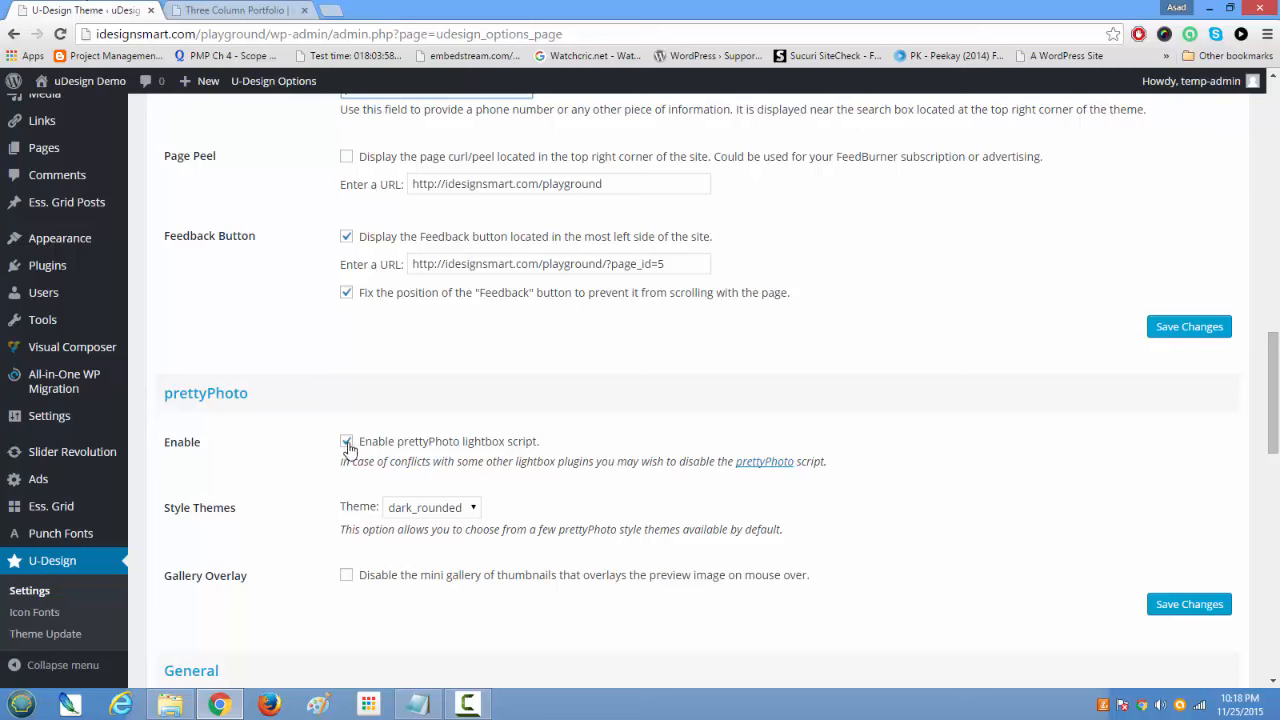
left_click(463, 515)
left_click(476, 508)
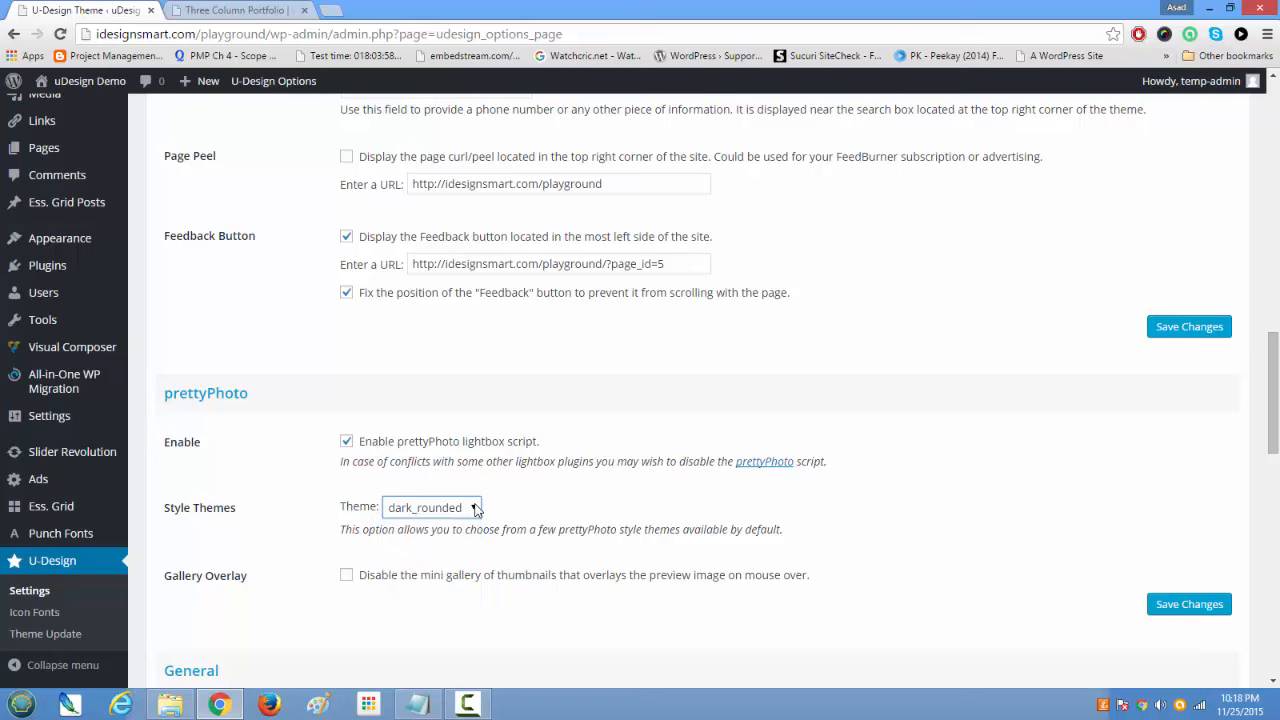
left_click(476, 508)
left_click(476, 509)
scroll(420, 507, "down", 2)
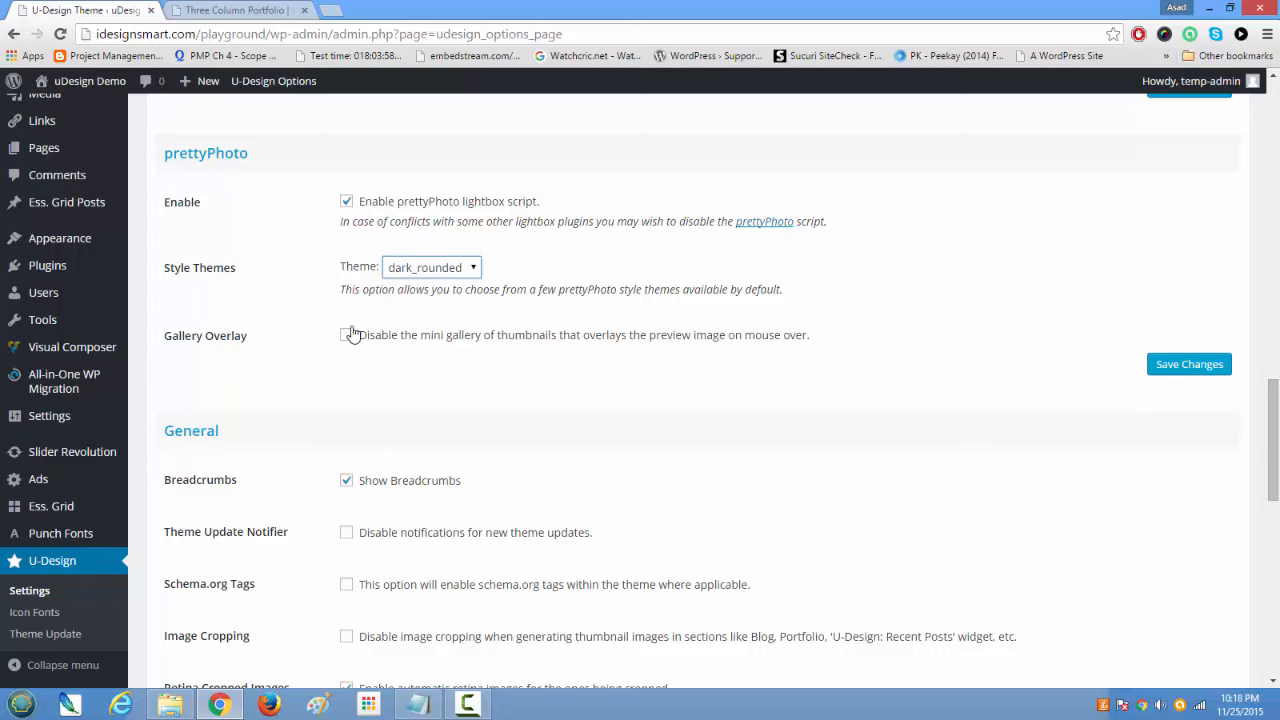
left_click(198, 12)
left_click(105, 10)
Step: Set the prettyPhoto style theme to light_rounded and save the changes
left_click(432, 268)
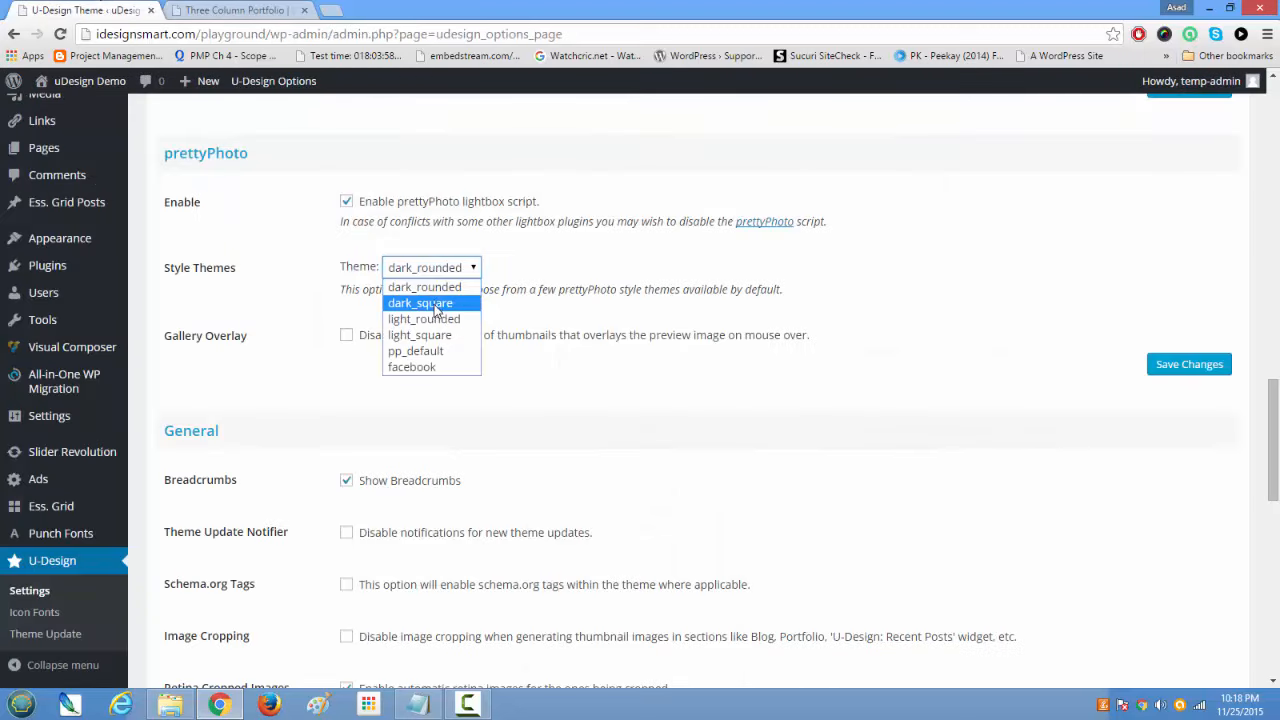
left_click(442, 320)
left_click(1213, 372)
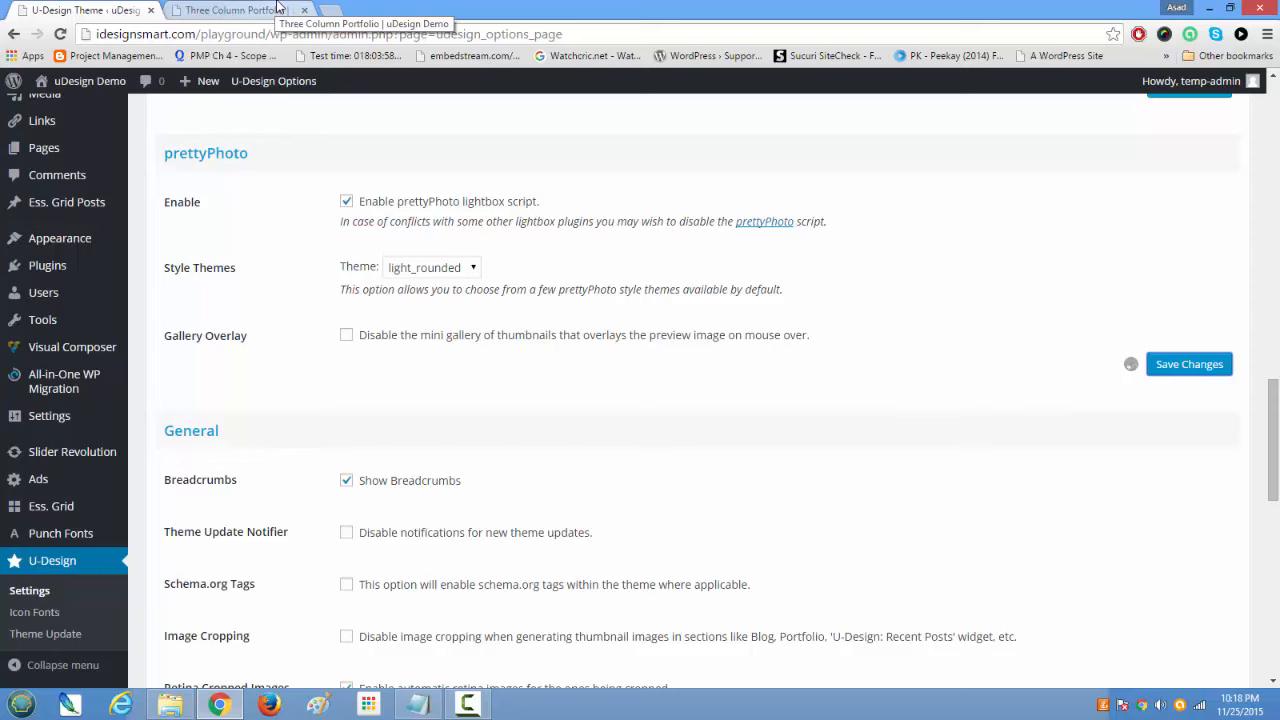
Step: Reload the Three Column Portfolio page and open the first demo image to check the lightbox style
left_click(278, 9)
left_click(60, 34)
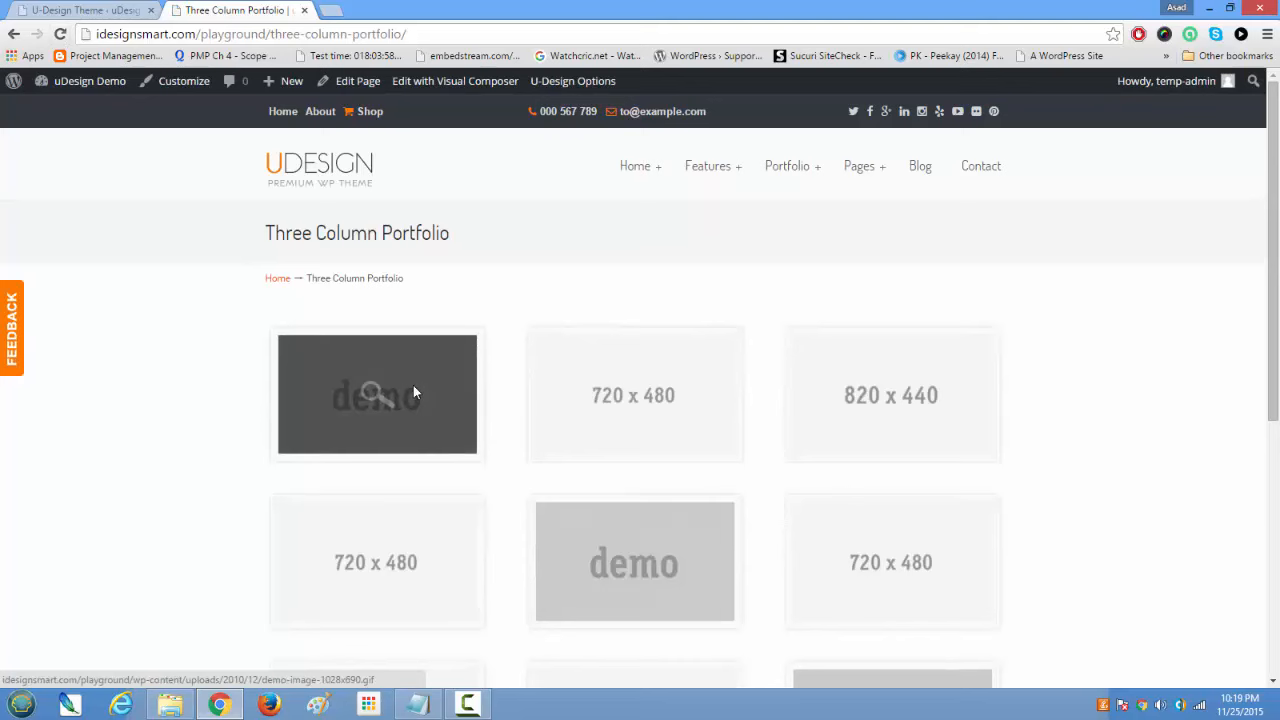
left_click(412, 393)
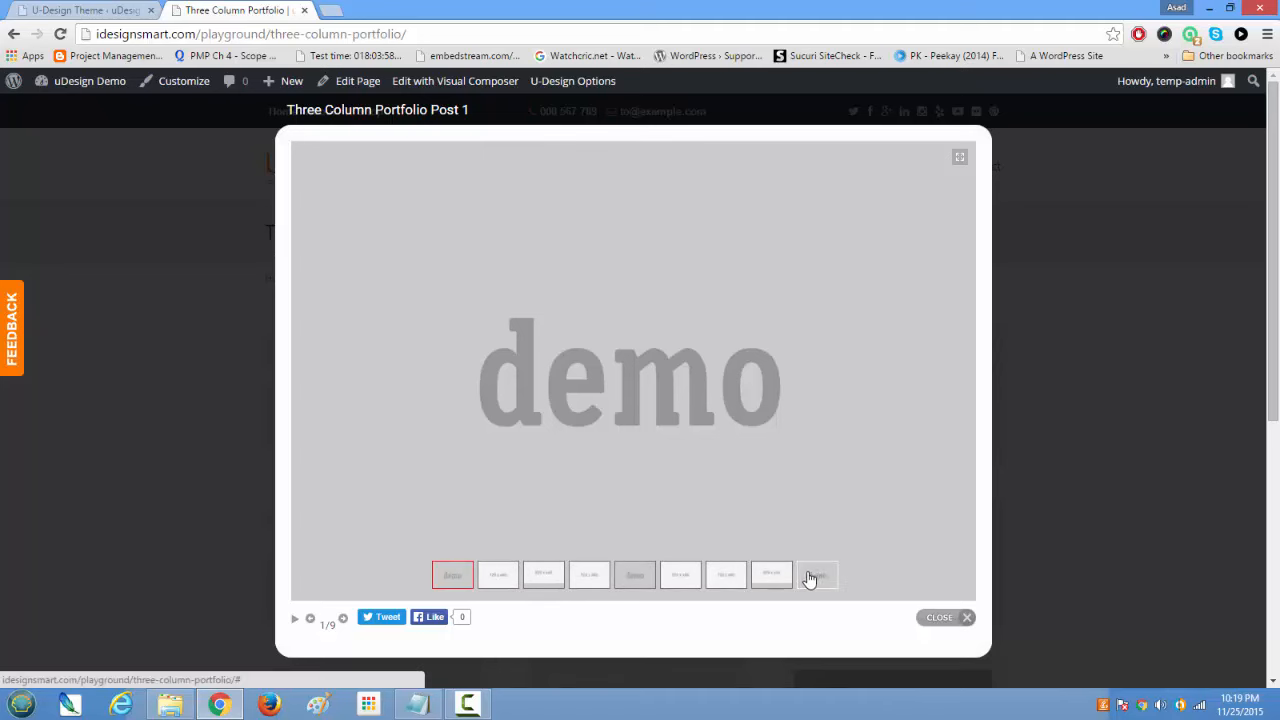
Step: Return to the theme settings and review the Gallery Overlay option and the General section
left_click(80, 10)
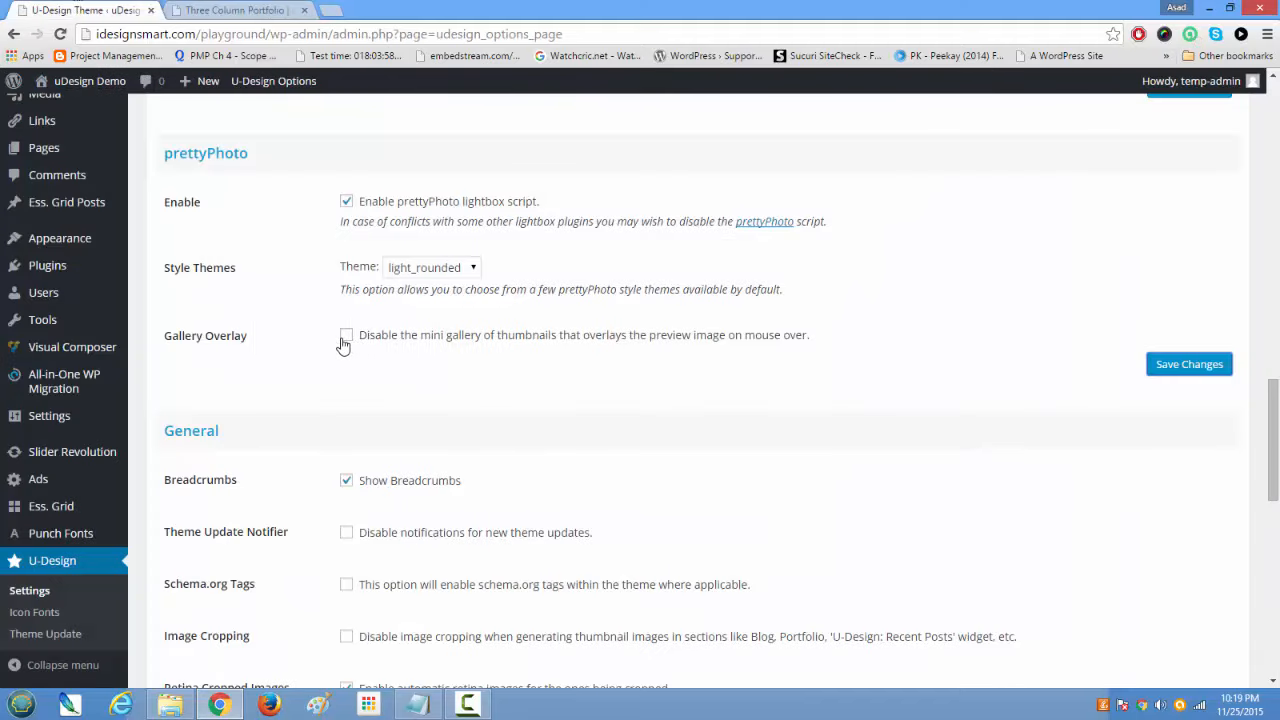
scroll(494, 514, "down", 2)
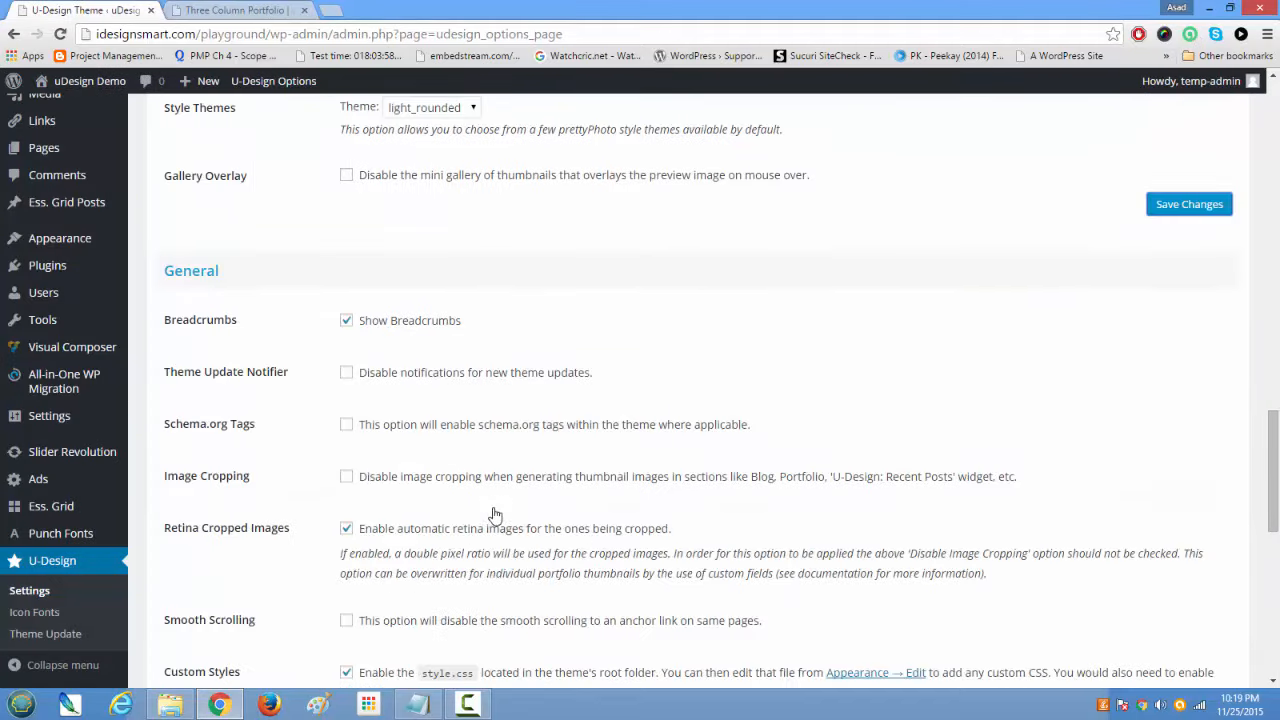
scroll(487, 482, "down", 1)
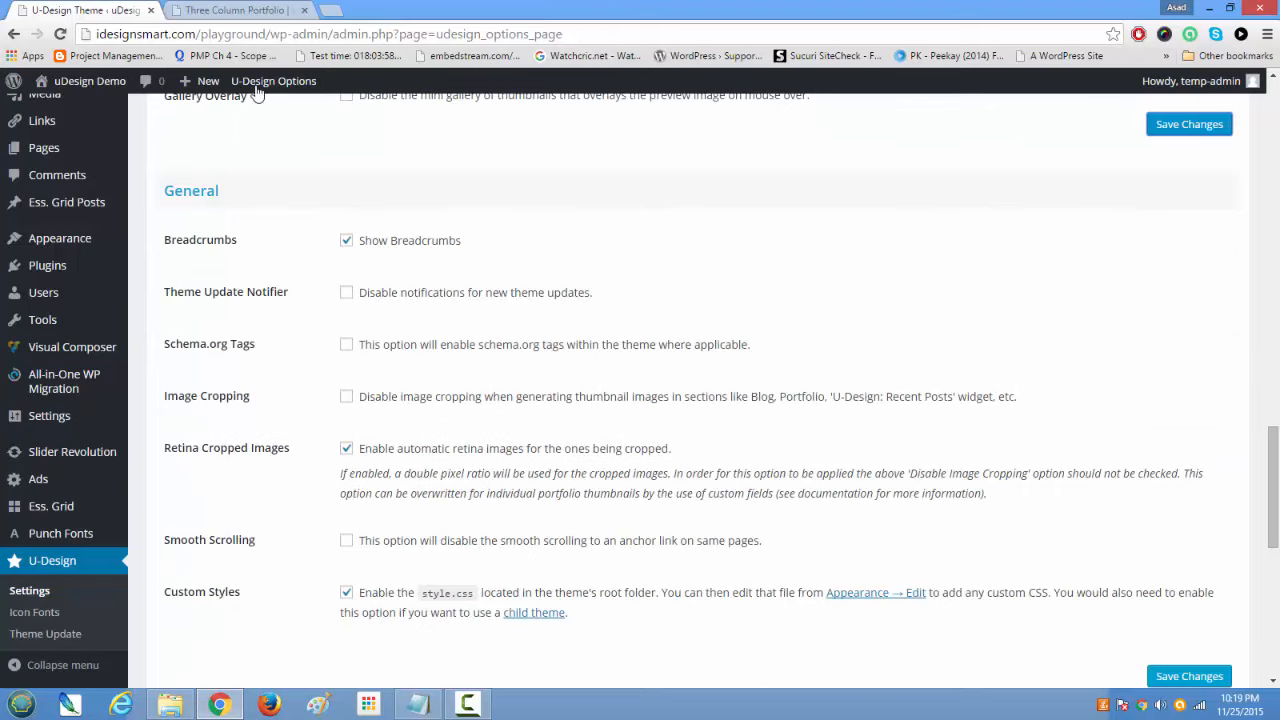
Step: Close the lightbox on the Three Column Portfolio page and highlight the breadcrumb trail below its title
left_click(227, 8)
left_click(1088, 468)
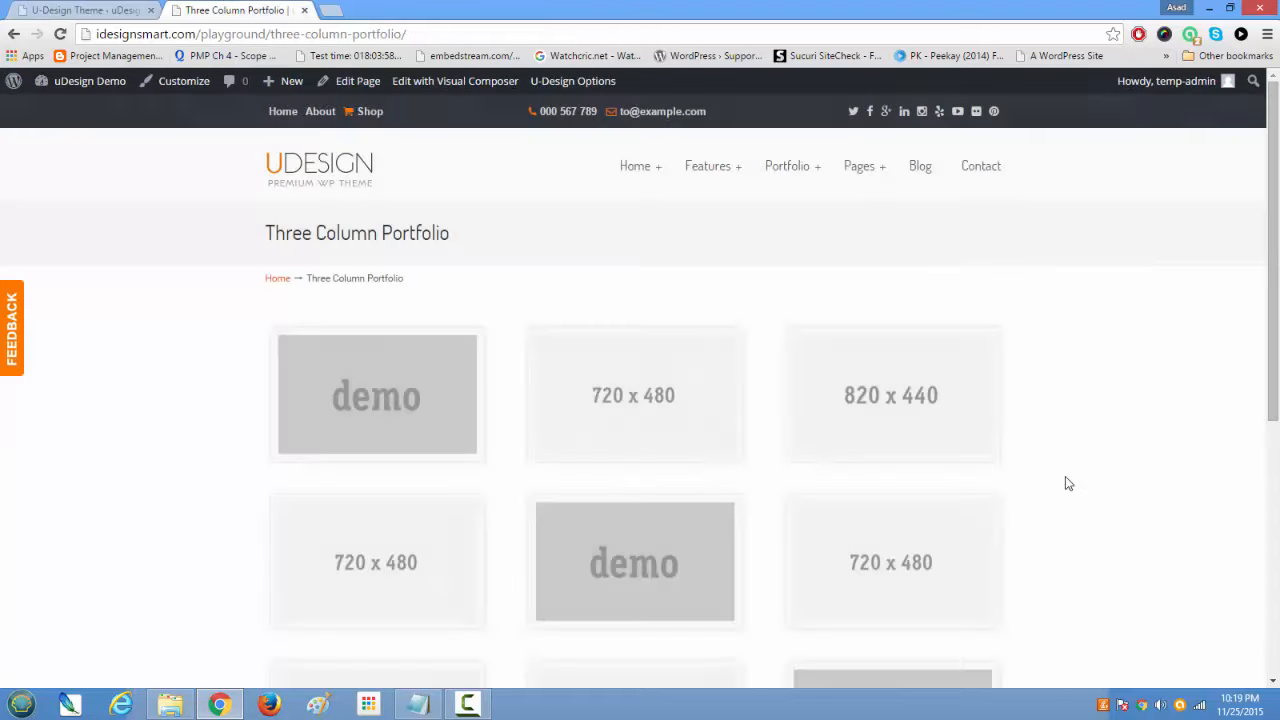
left_click_drag(256, 281, 437, 280)
left_click(440, 311)
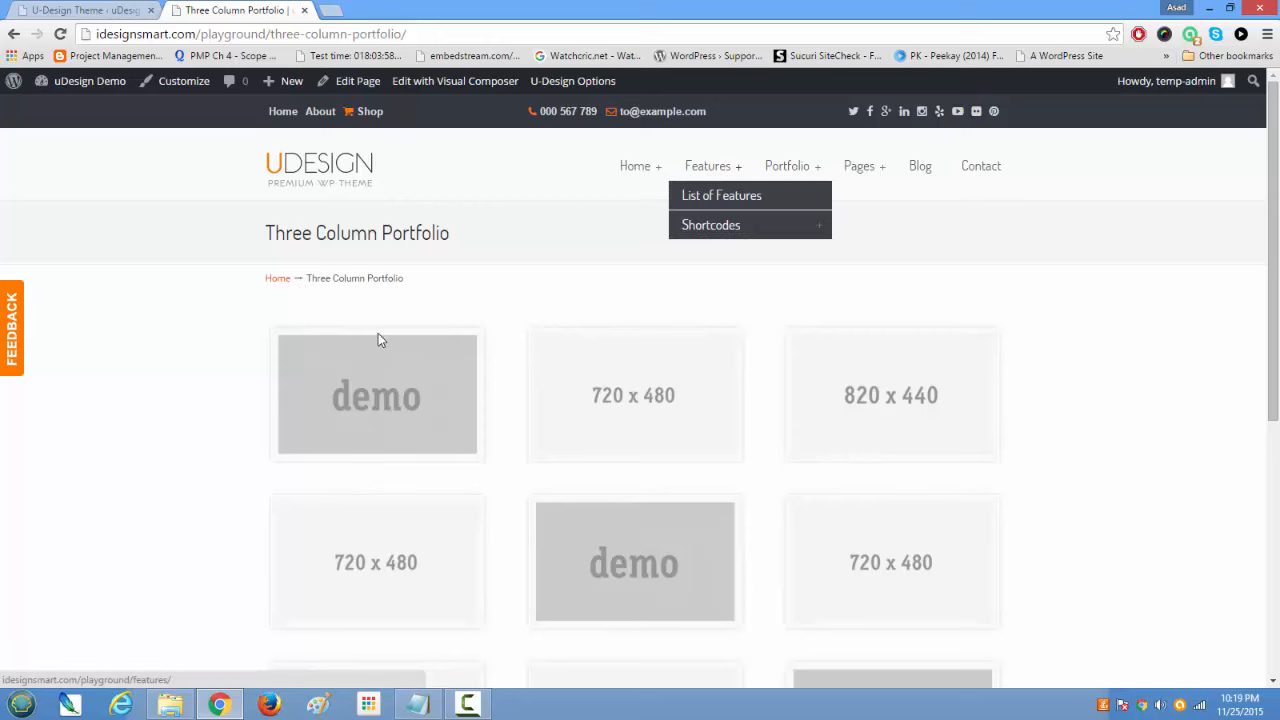
left_click_drag(404, 279, 268, 288)
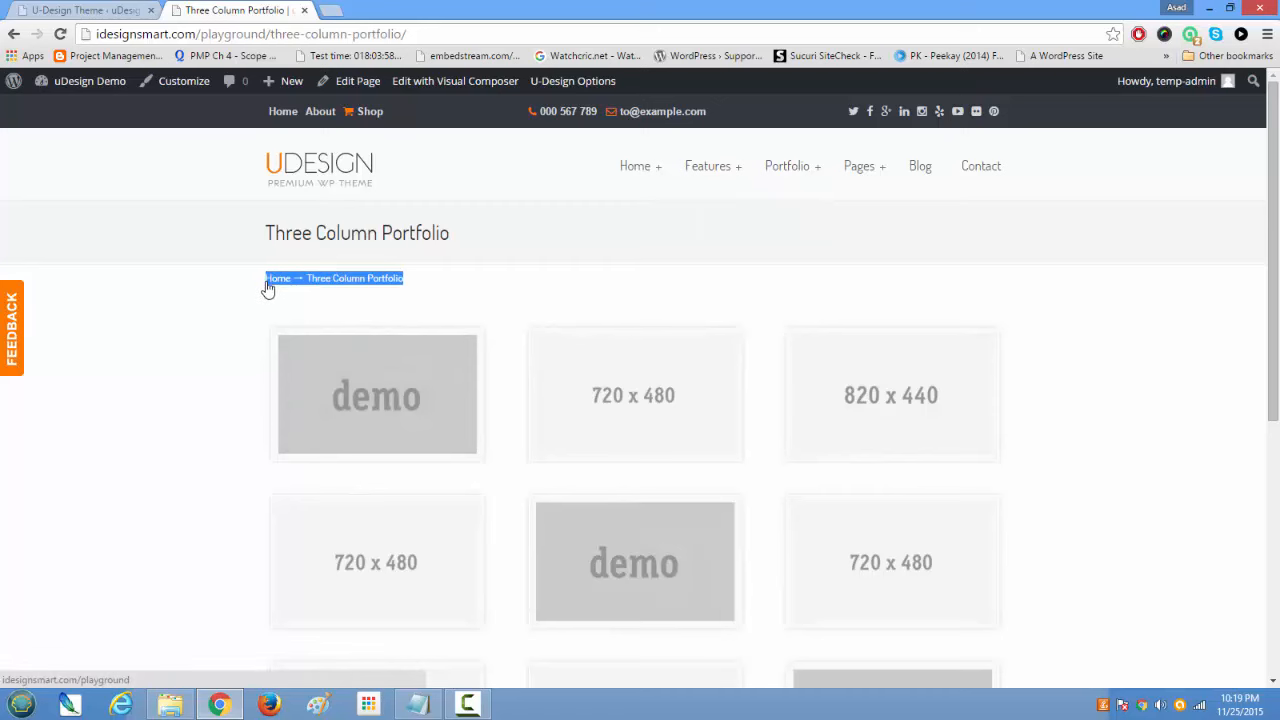
Step: Return to the theme settings and review the General section's options from Theme Update Notifier through Custom Styles
left_click(416, 277)
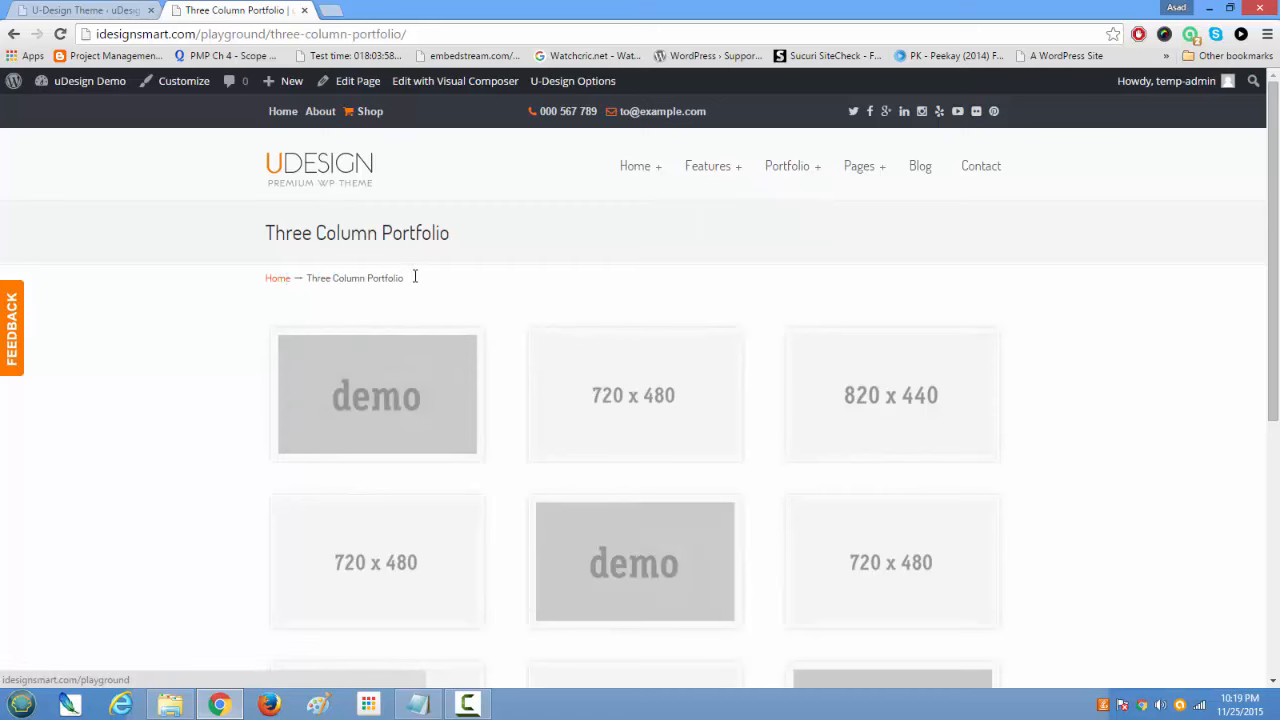
left_click(80, 8)
left_click(346, 450)
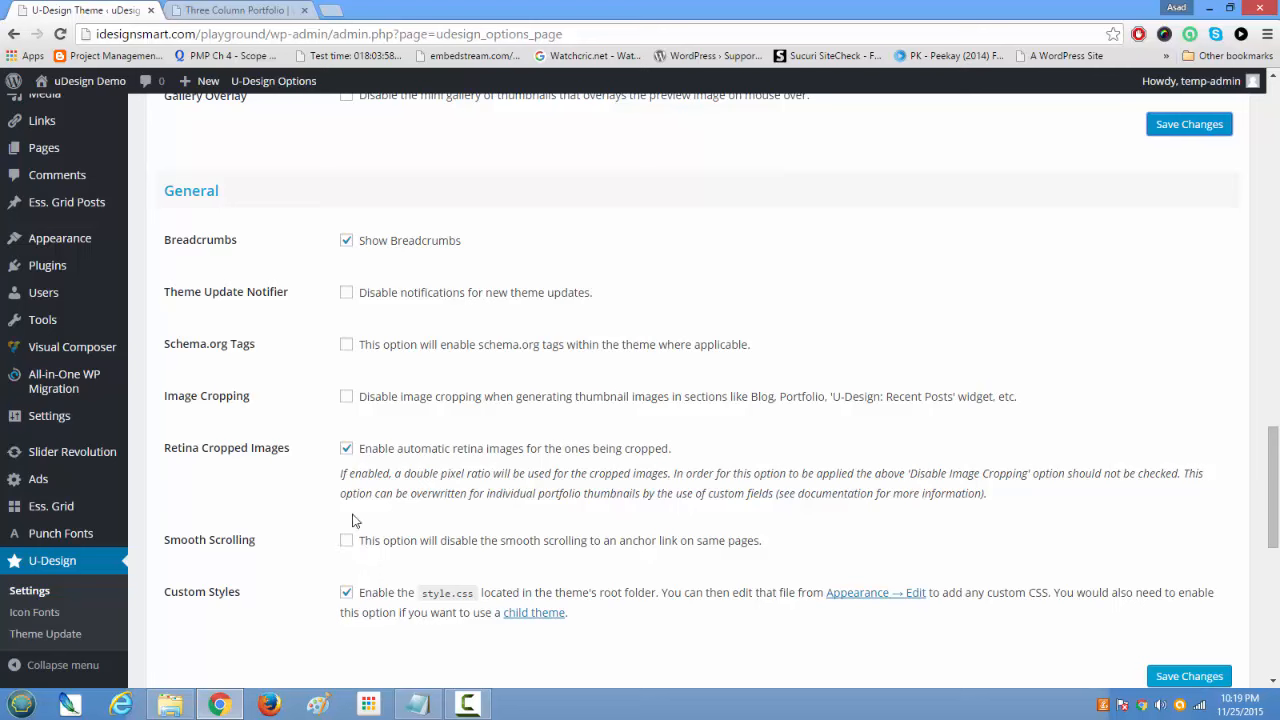
left_click(237, 10)
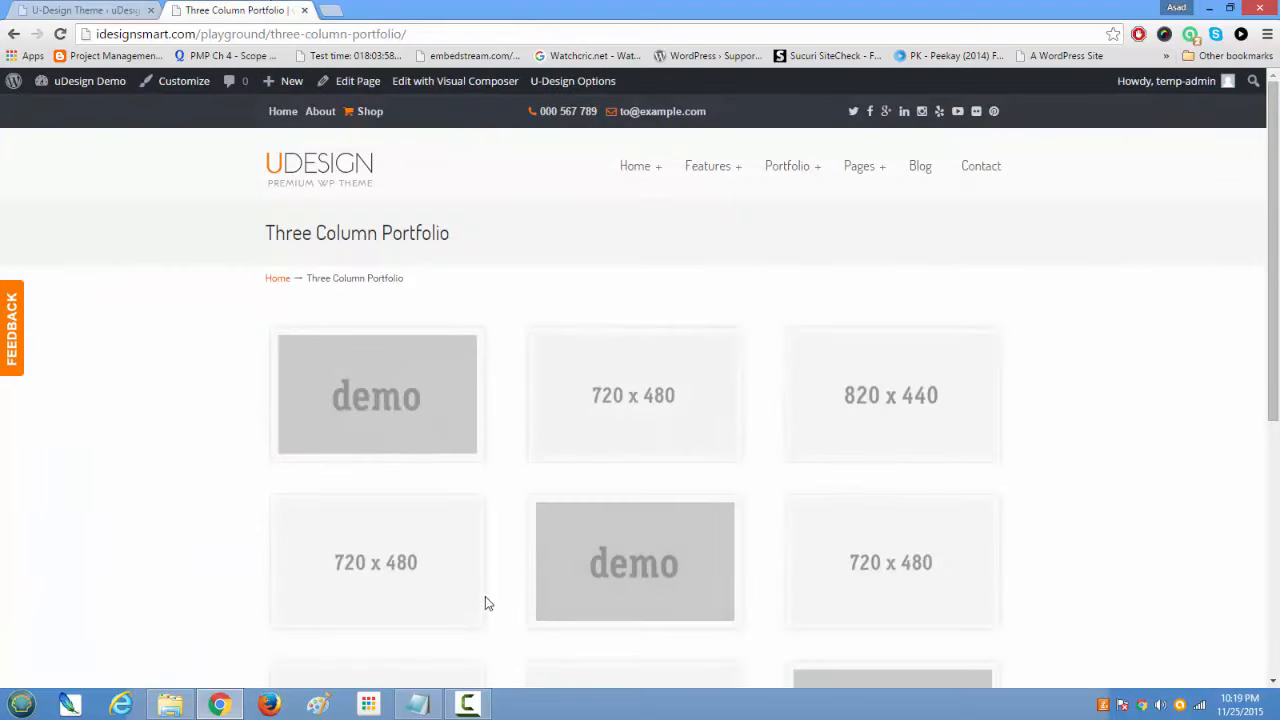
left_click(85, 9)
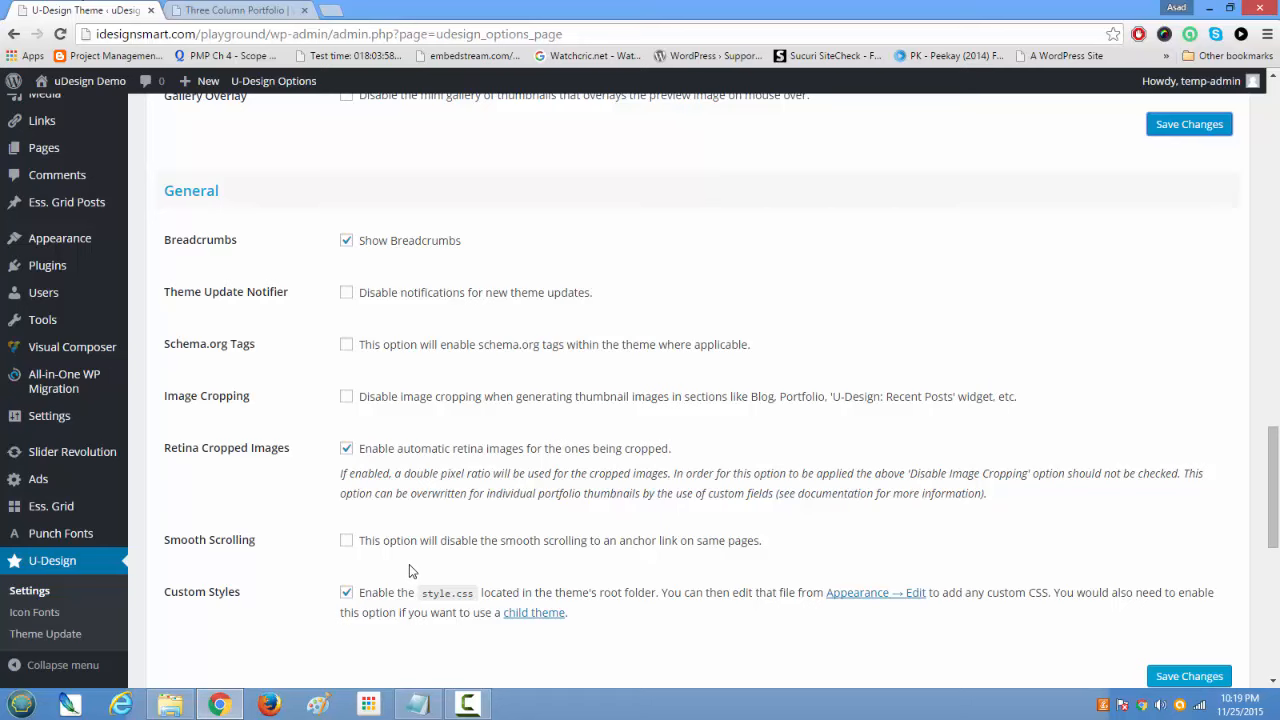
scroll(336, 540, "down", 1)
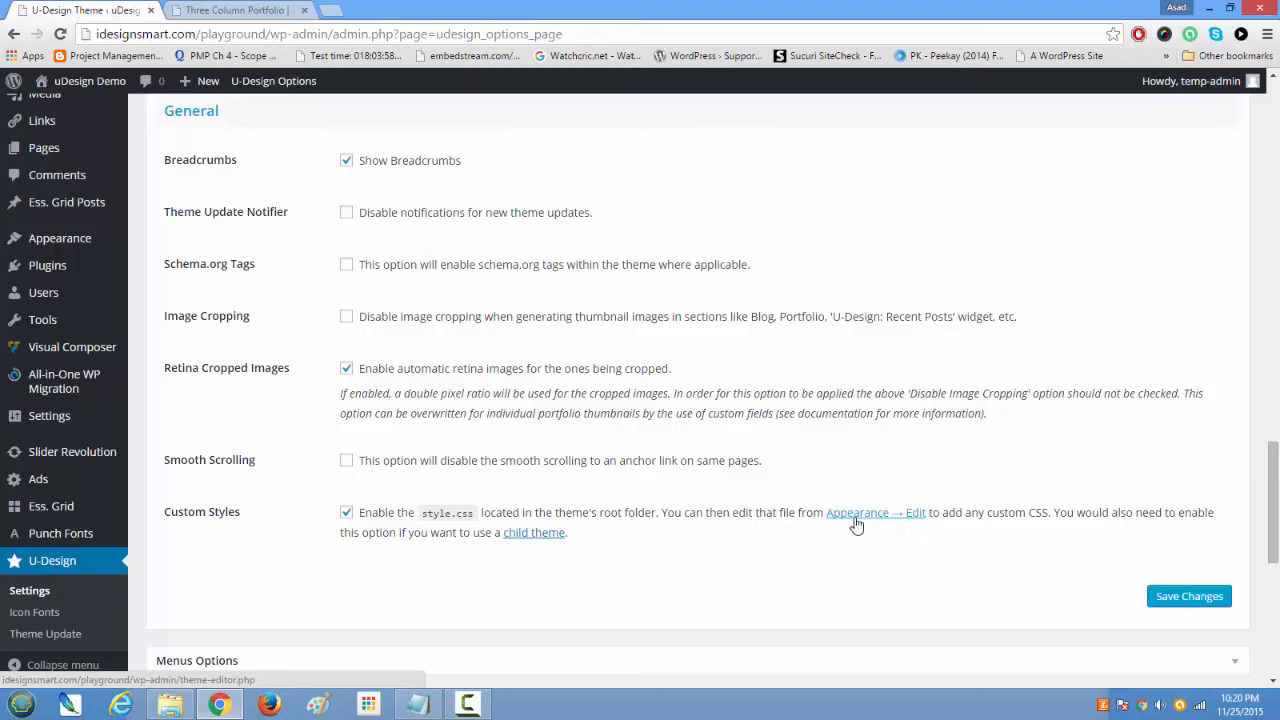
scroll(588, 638, "down", 3)
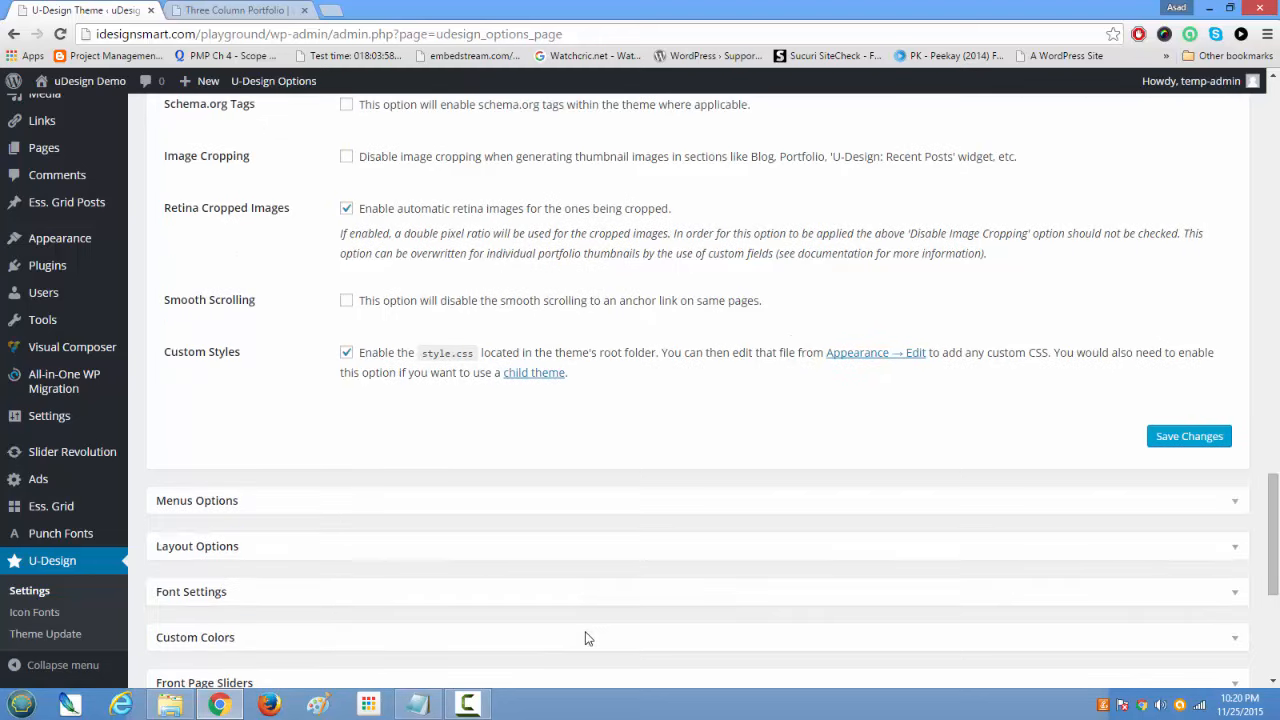
Step: Expand the Menus Options section and check the Stay-On-Top main menu's behaviour on the Three Column Portfolio page
left_click(451, 337)
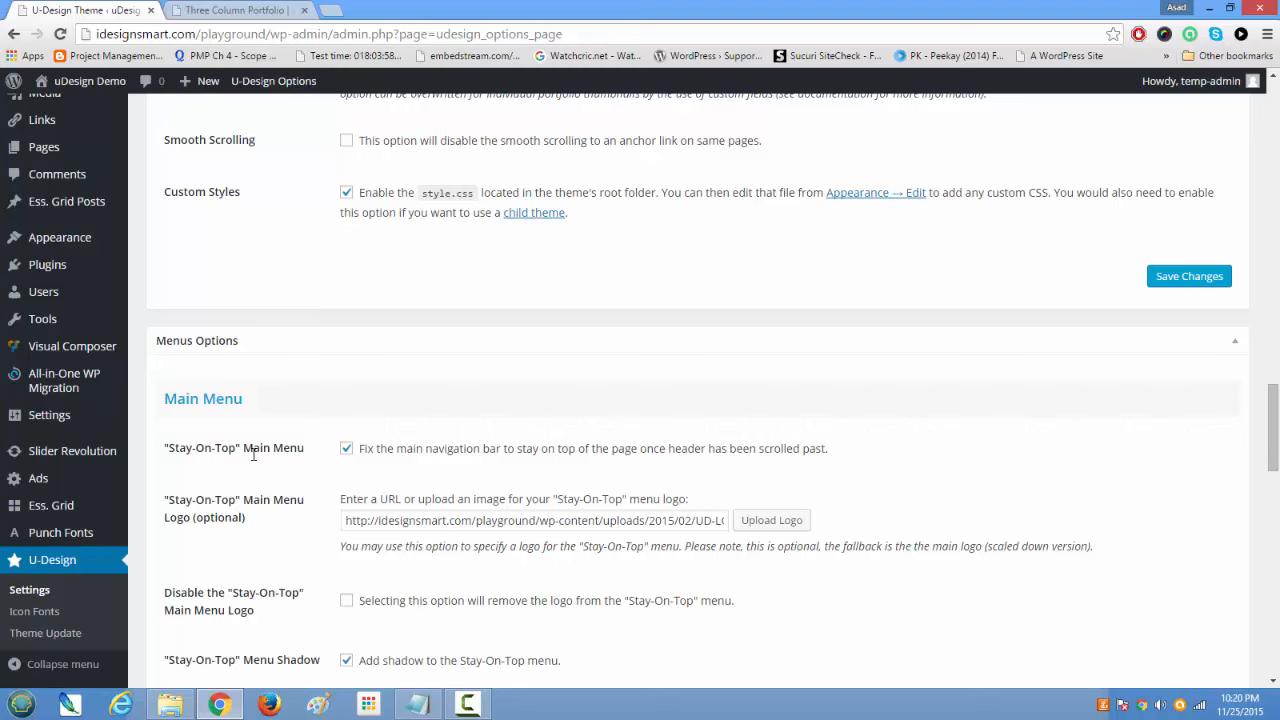
left_click(205, 9)
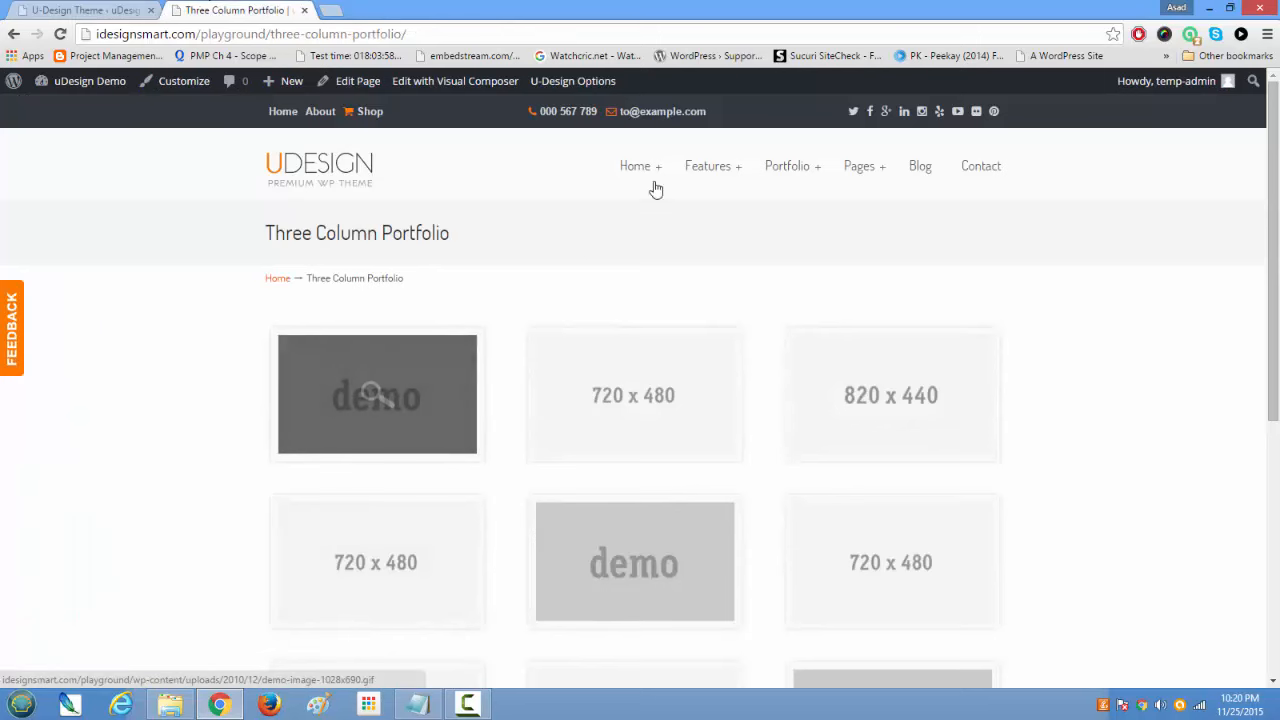
mouse_move(644, 169)
scroll(971, 414, "down", 5)
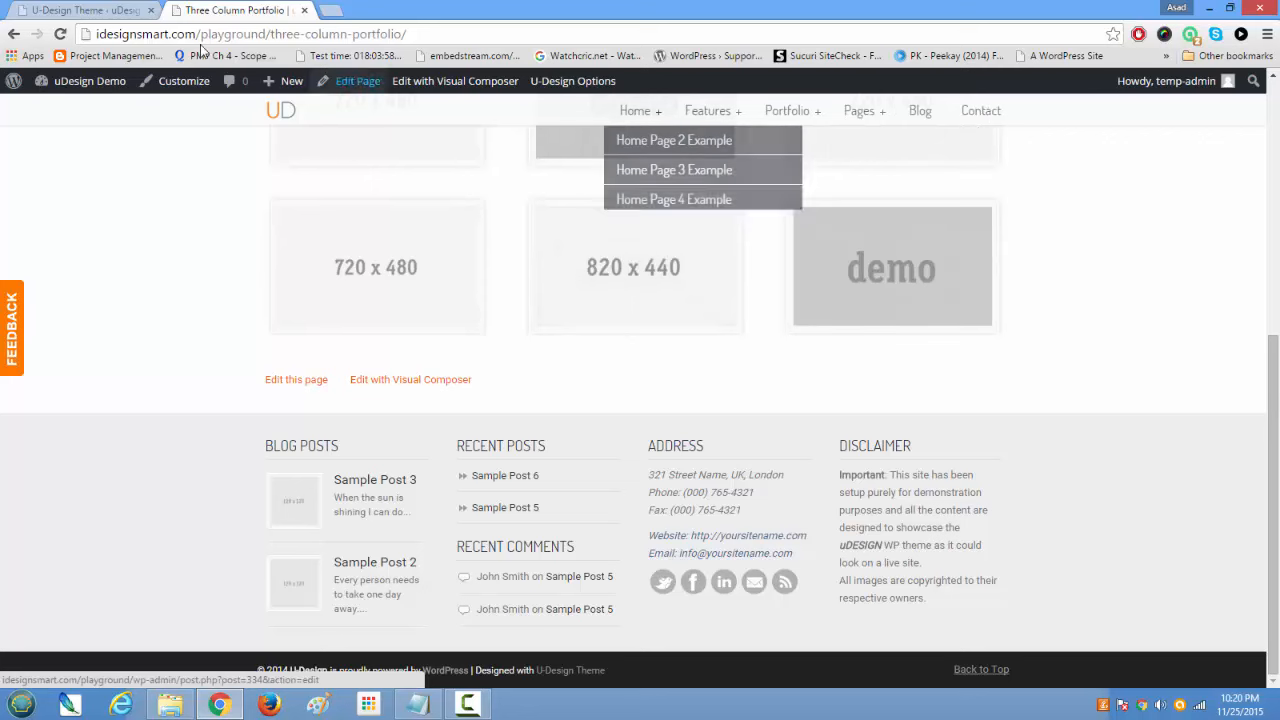
Step: Highlight the Stay-On-Top main menu logo URL in the settings and compare the logos on the Three Column Portfolio page
left_click(85, 10)
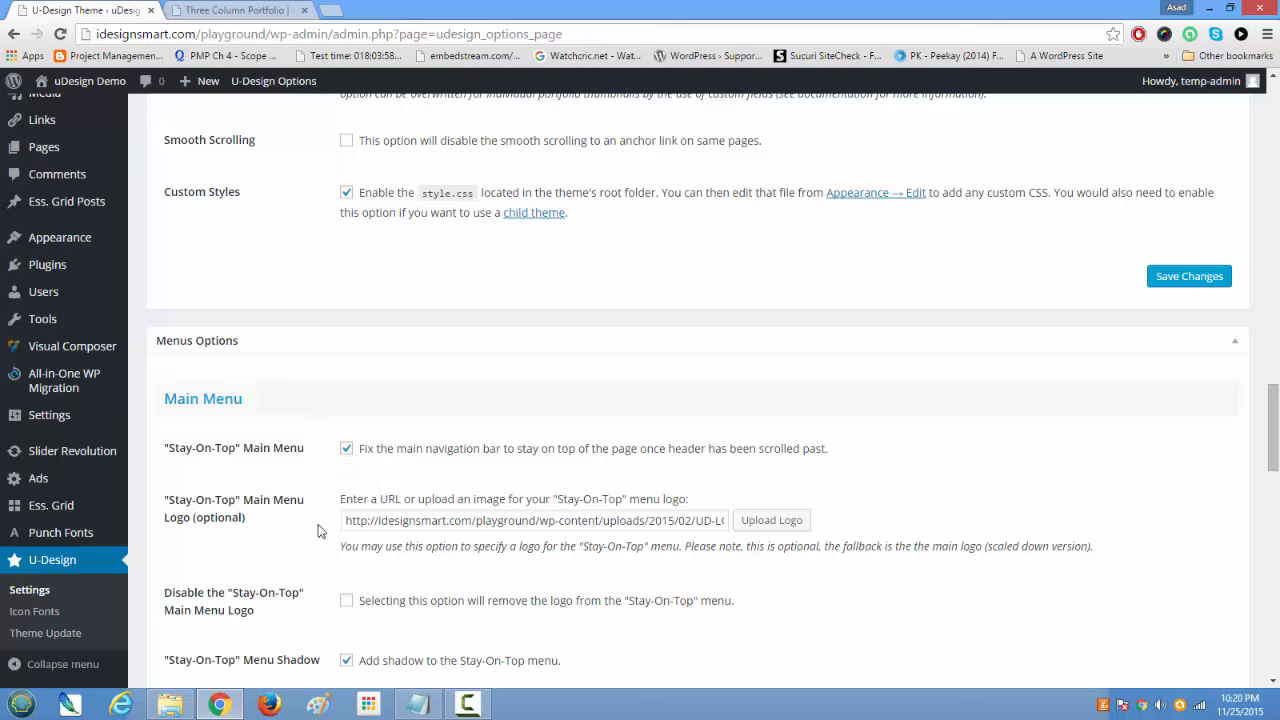
left_click_drag(348, 521, 886, 516)
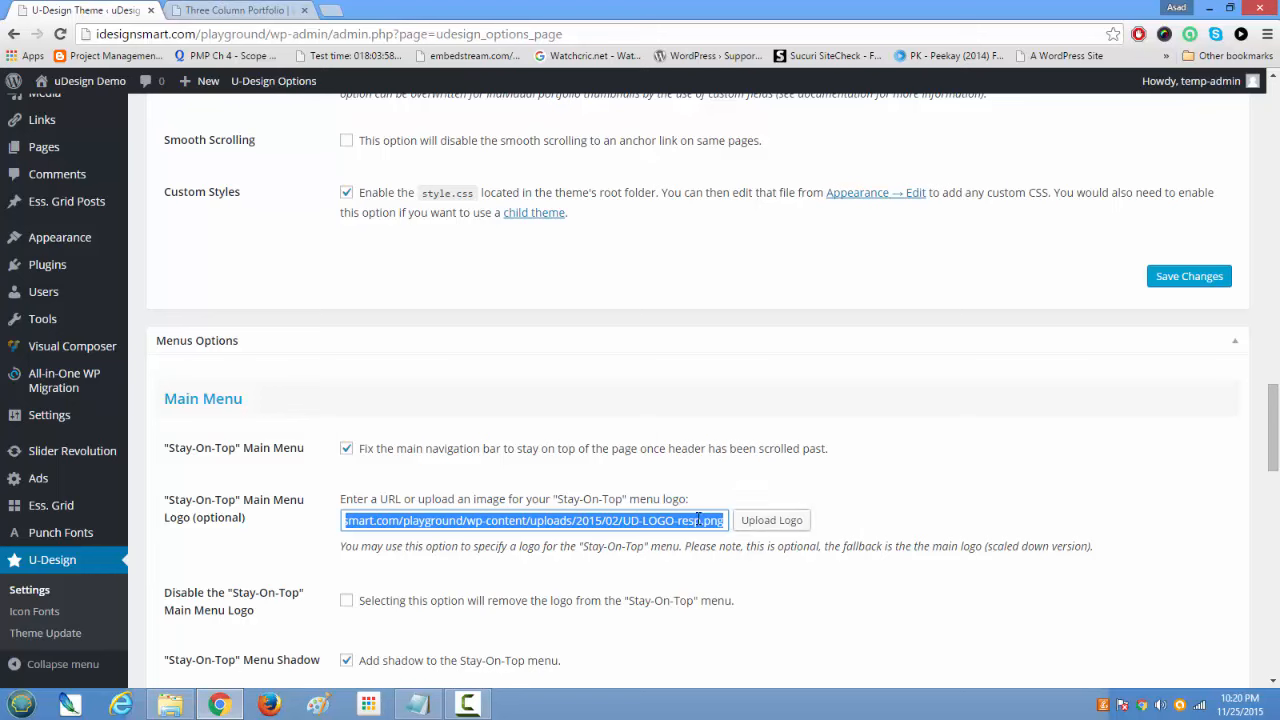
left_click(257, 10)
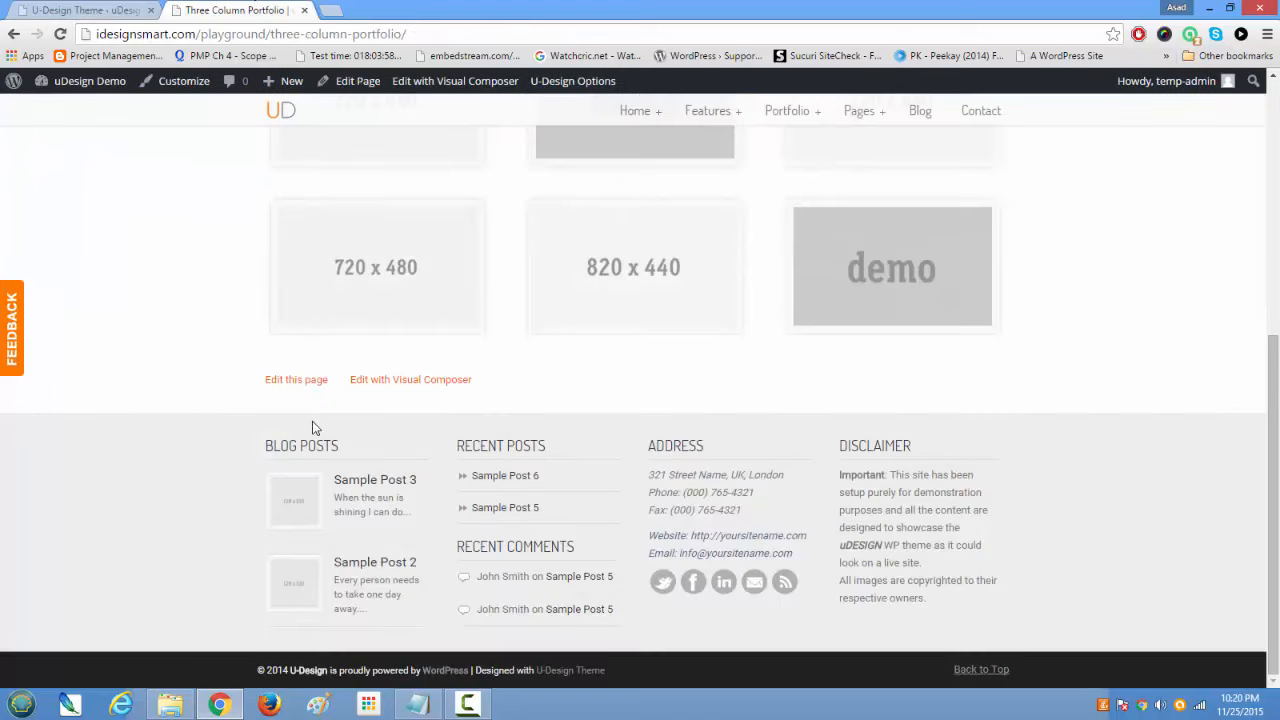
scroll(331, 437, "up", 10)
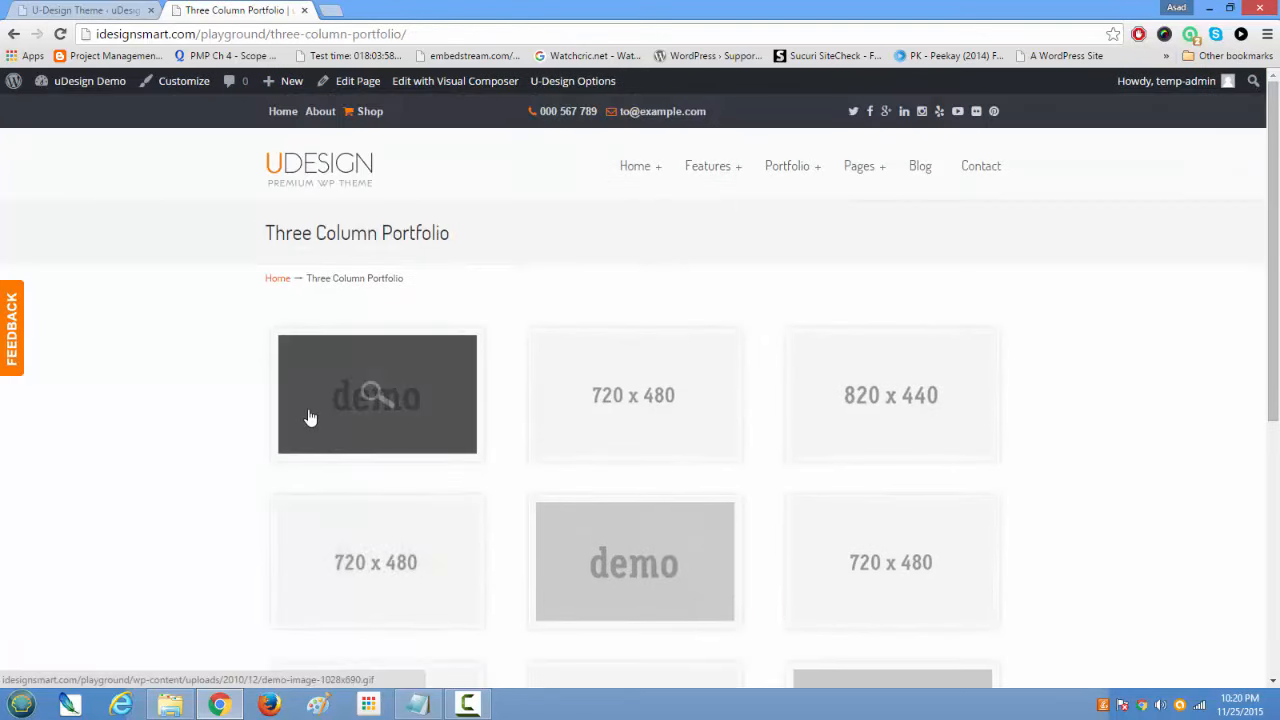
Step: Review the rest of Menus Options in the theme settings, covering the Stay-On-Top settings, main menu alignment and positioning, and Secondary Menu
left_click(94, 12)
scroll(397, 541, "down", 2)
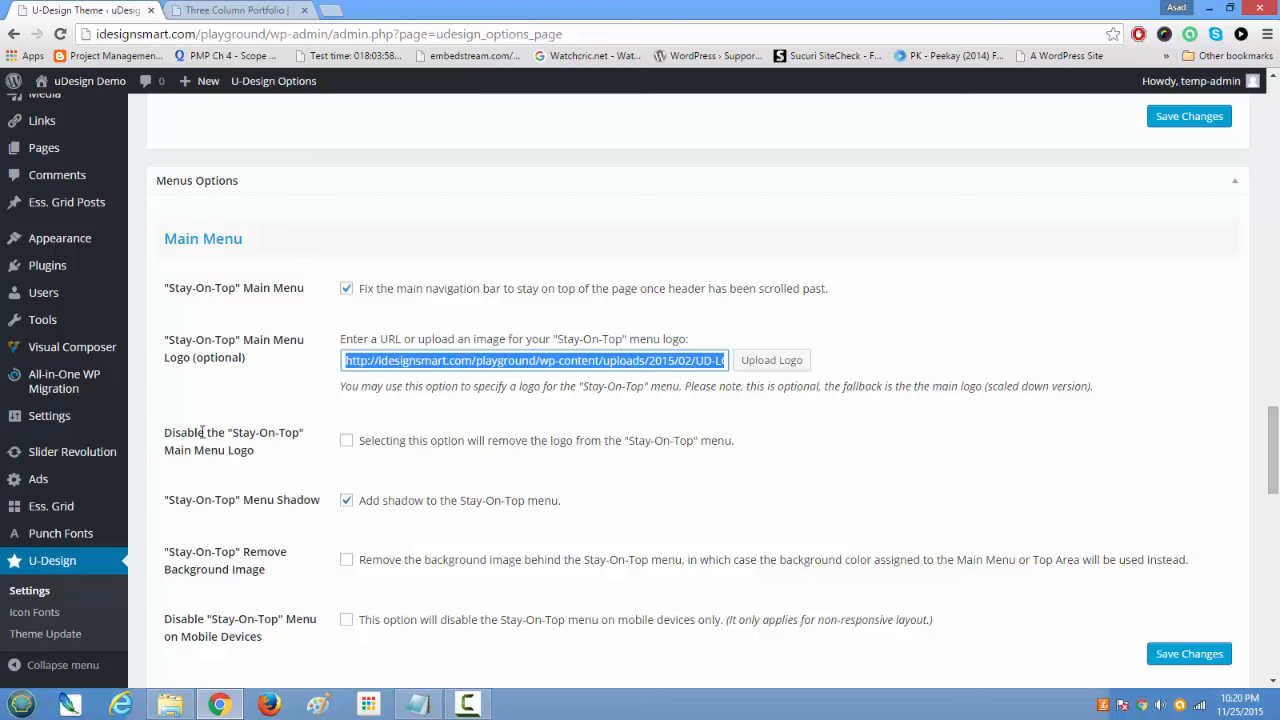
left_click_drag(166, 432, 405, 628)
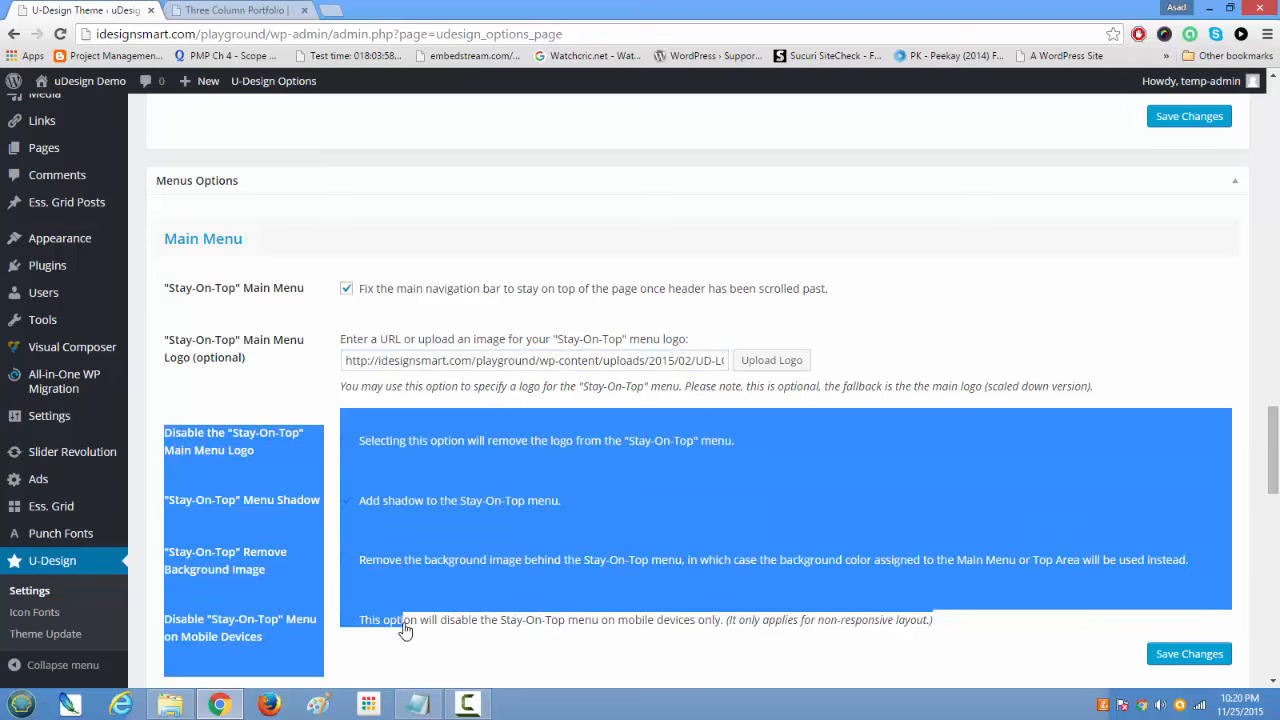
scroll(405, 628, "down", 2)
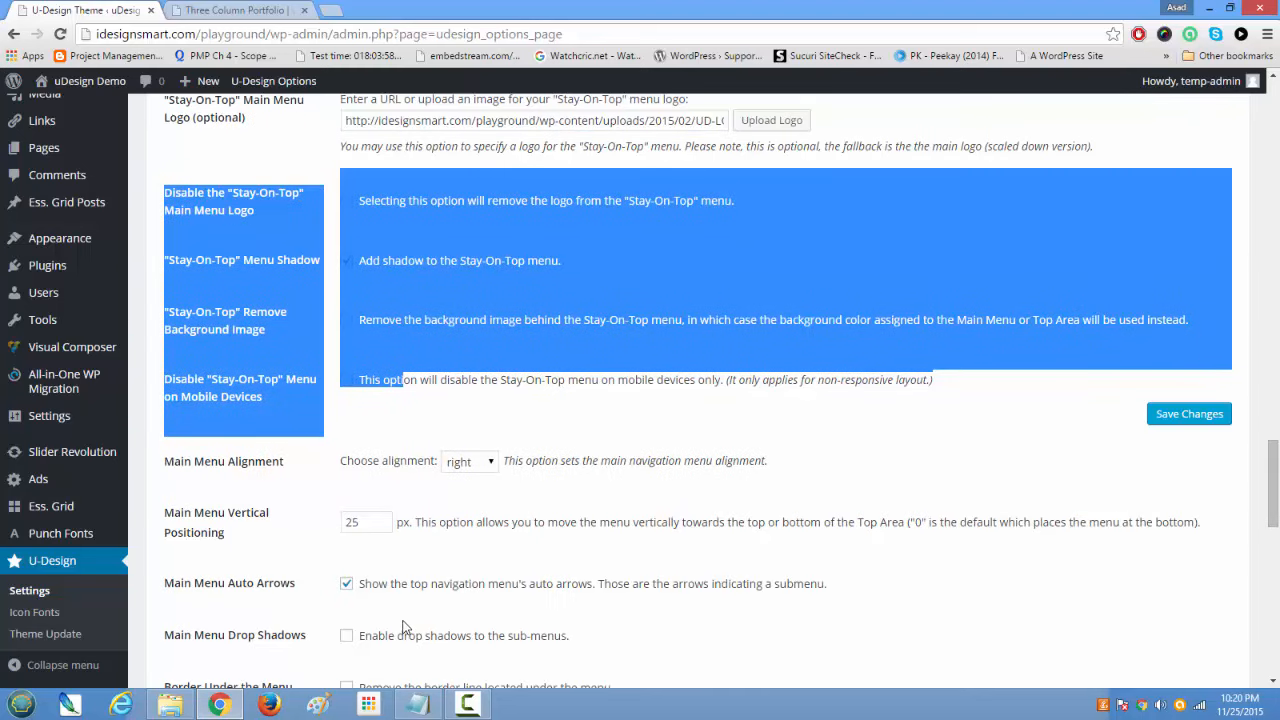
scroll(405, 628, "down", 2)
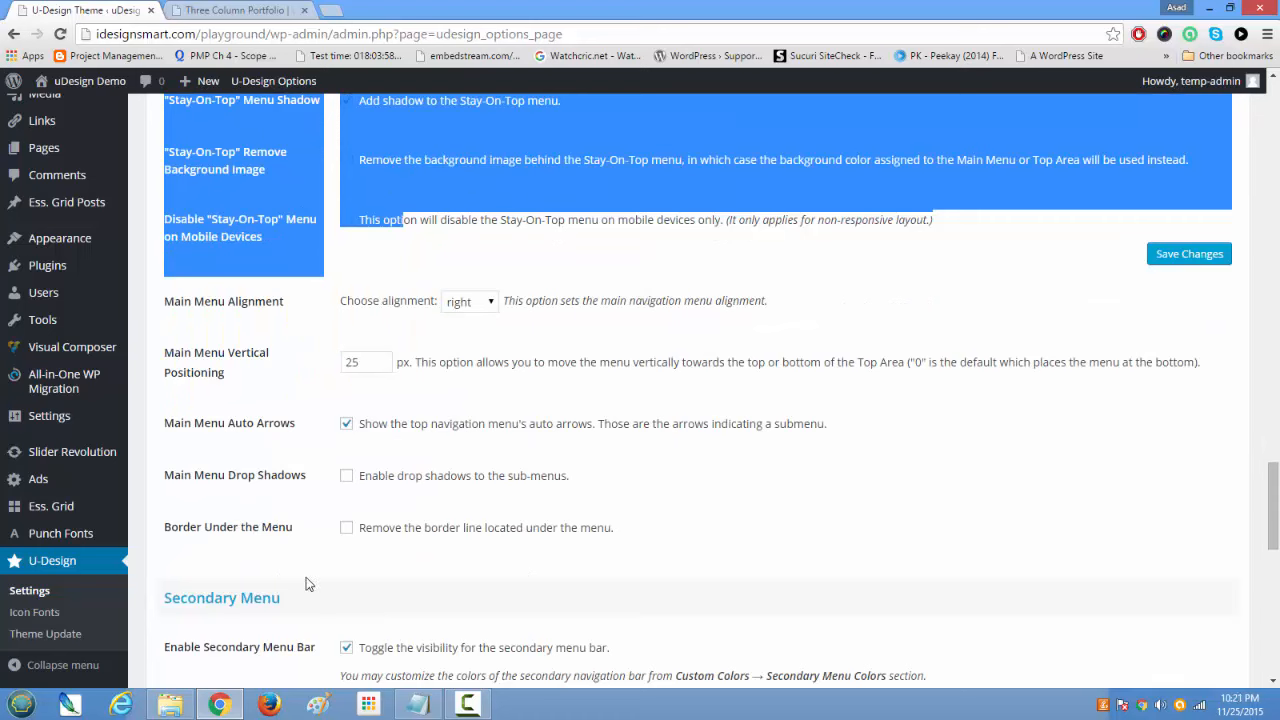
scroll(340, 590, "down", 2)
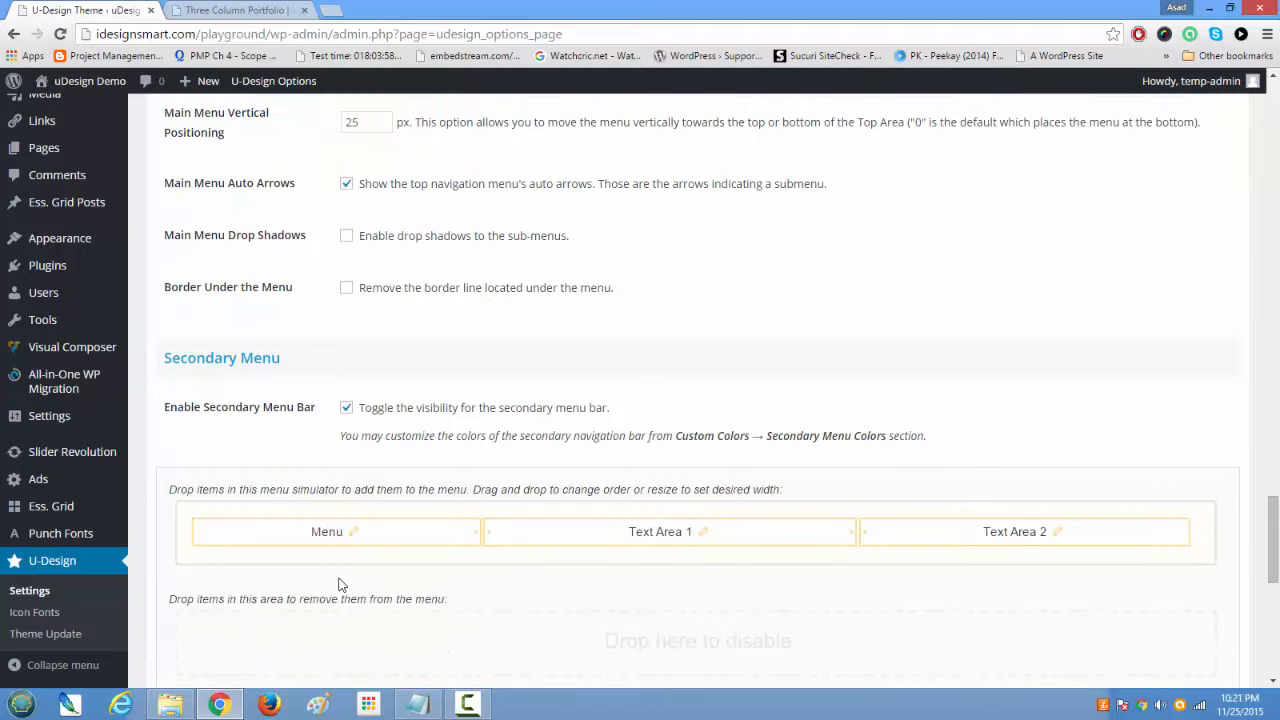
scroll(340, 585, "down", 2)
scroll(340, 585, "down", 2)
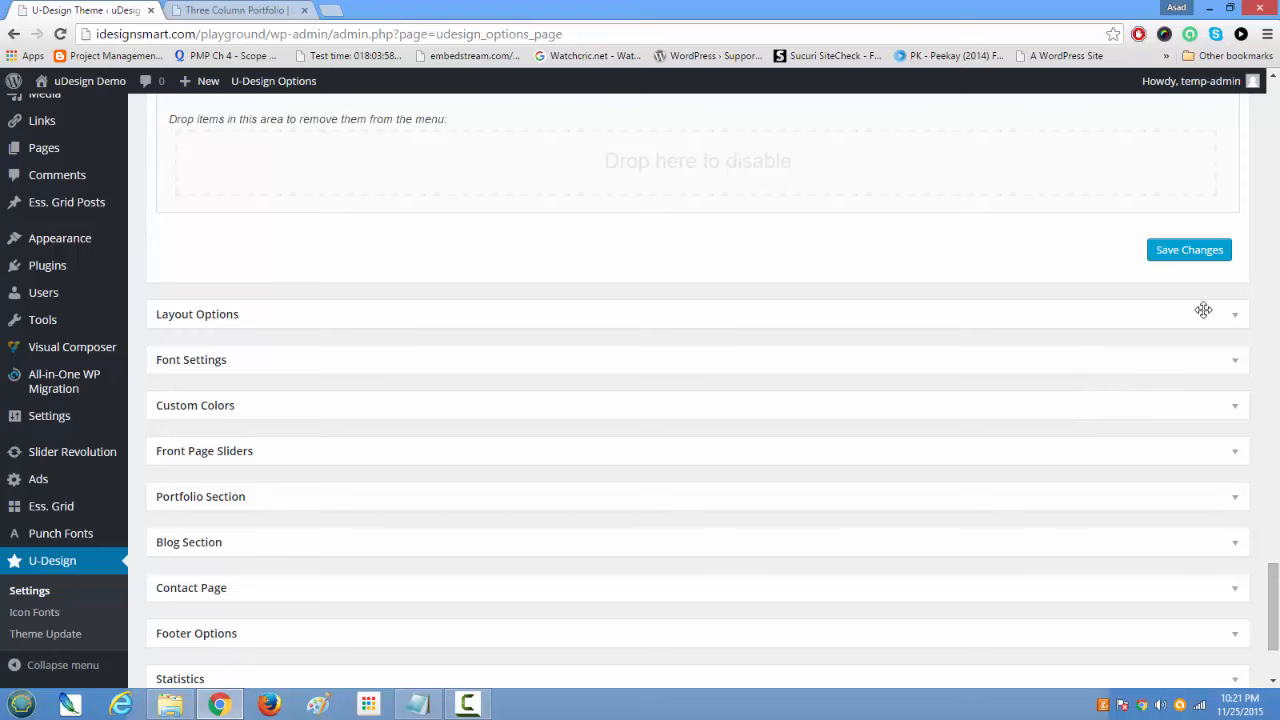
Step: Expand Layout Options, view the Page Title choices, and highlight the title on the Three Column Portfolio page
left_click(1233, 318)
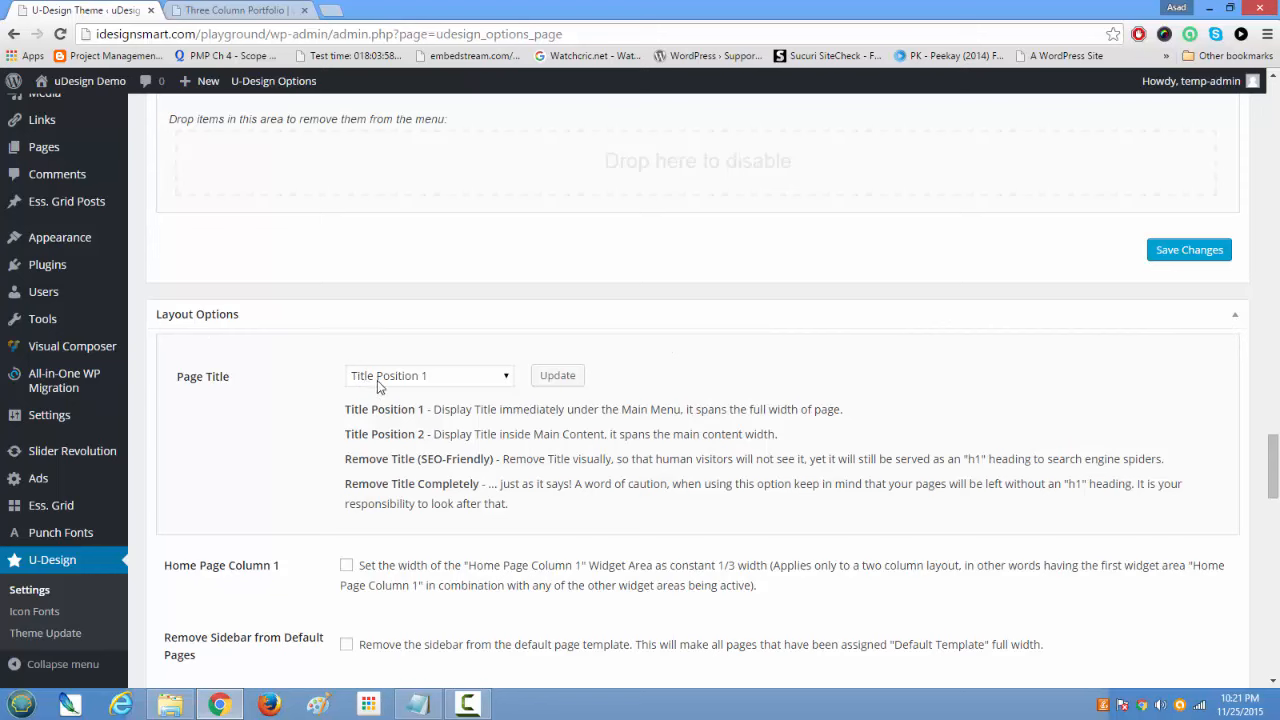
left_click(507, 380)
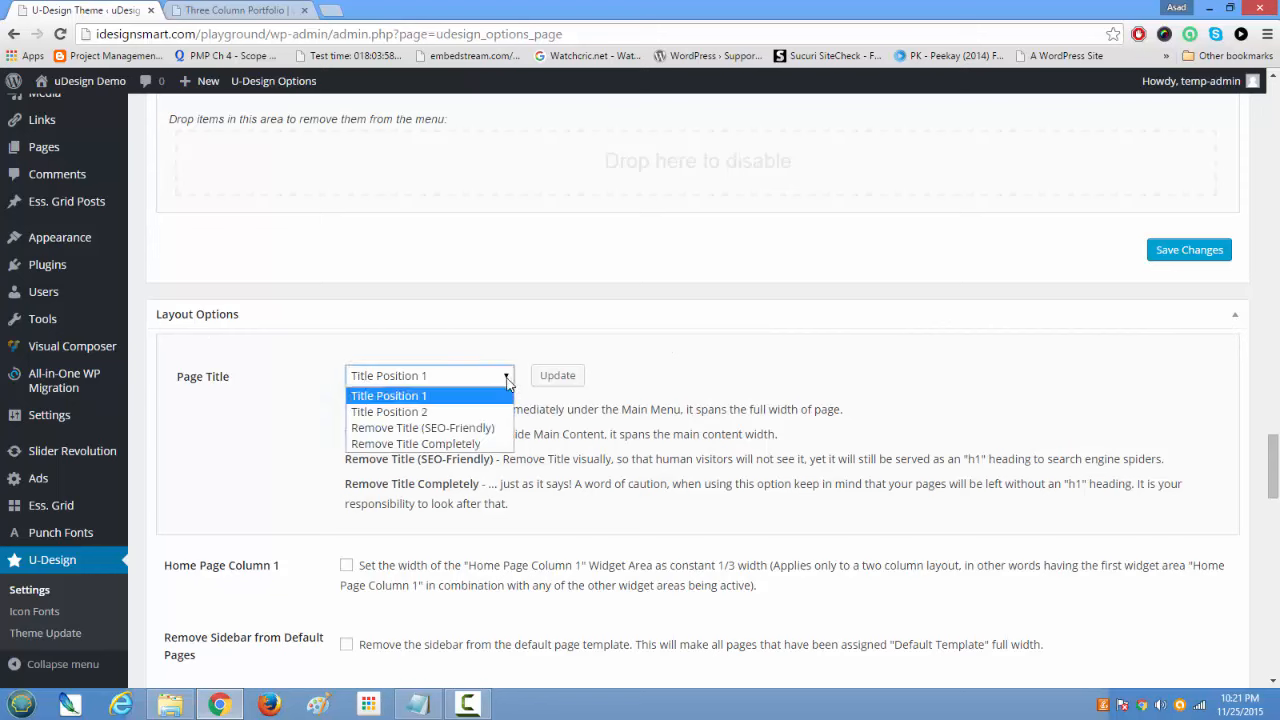
left_click(237, 10)
left_click_drag(453, 231, 217, 221)
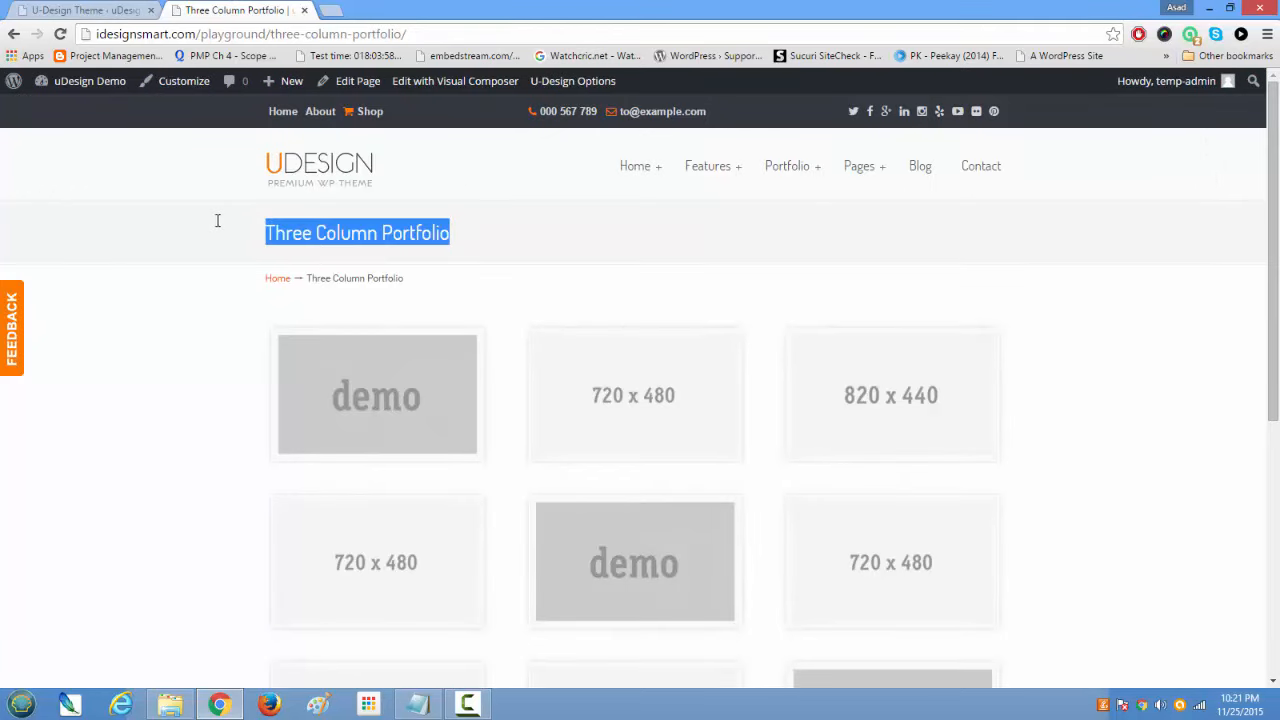
Step: Highlight the Title Position 2 description in Layout Options and compare it with the title placement on the portfolio page
left_click(105, 8)
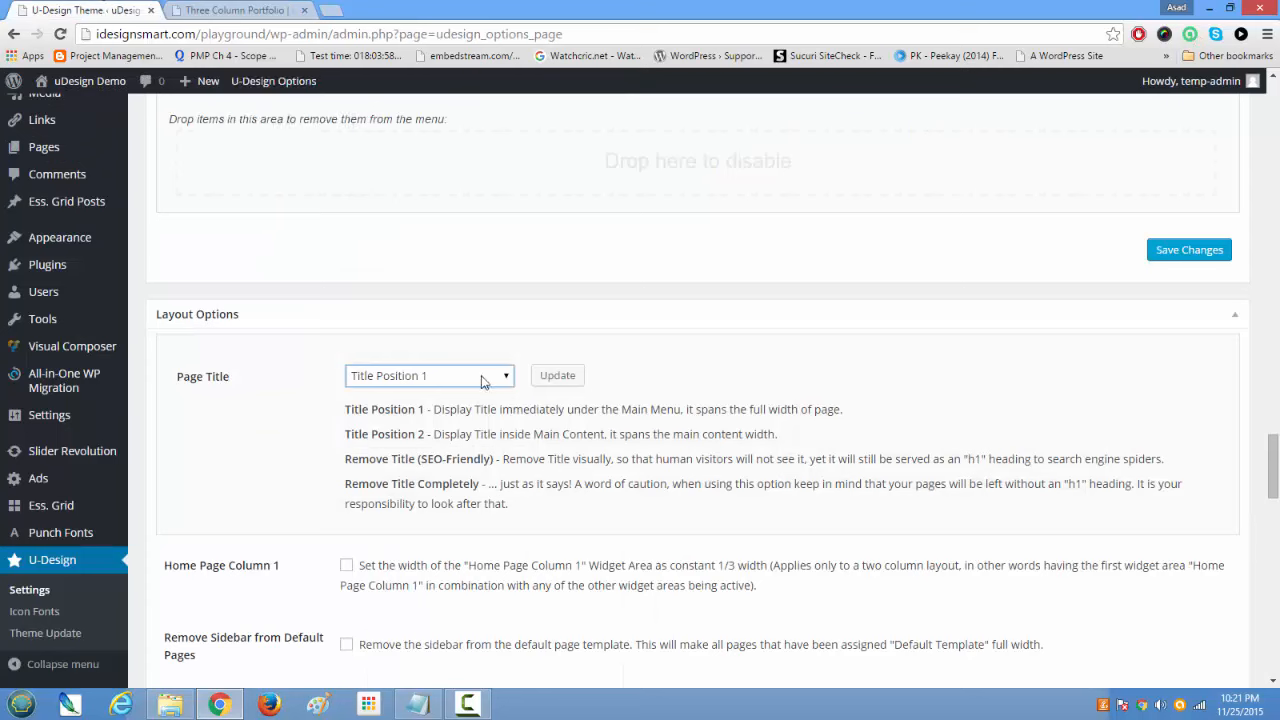
left_click_drag(425, 434, 618, 434)
left_click(259, 12)
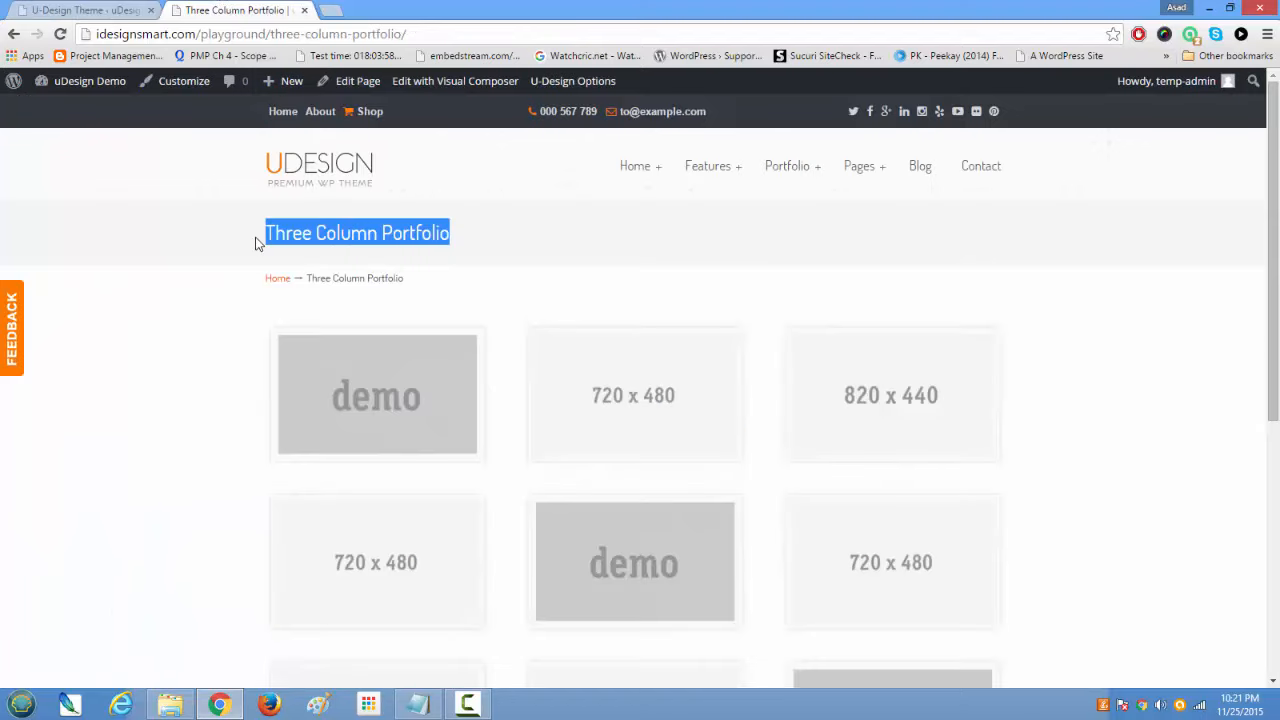
Step: Highlight the Page Title removal descriptions in the settings, and point out the affected title on the Three Column Portfolio page
left_click(108, 12)
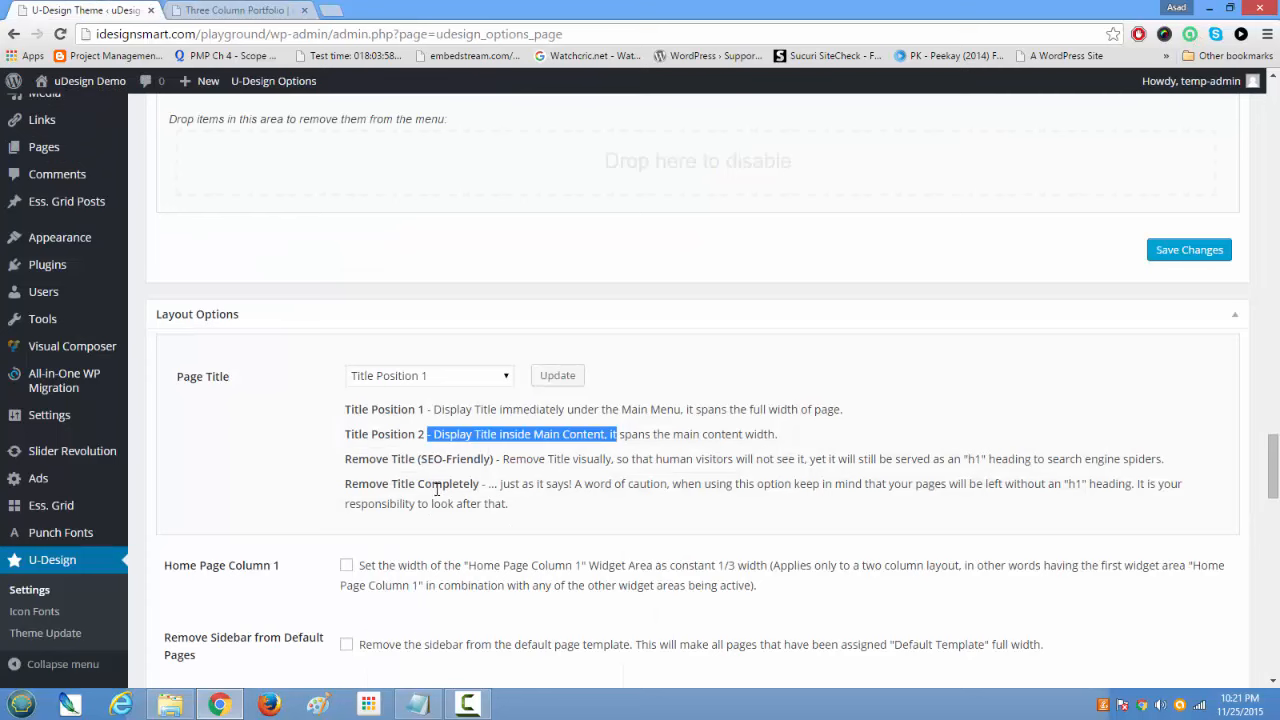
left_click_drag(342, 466, 482, 485)
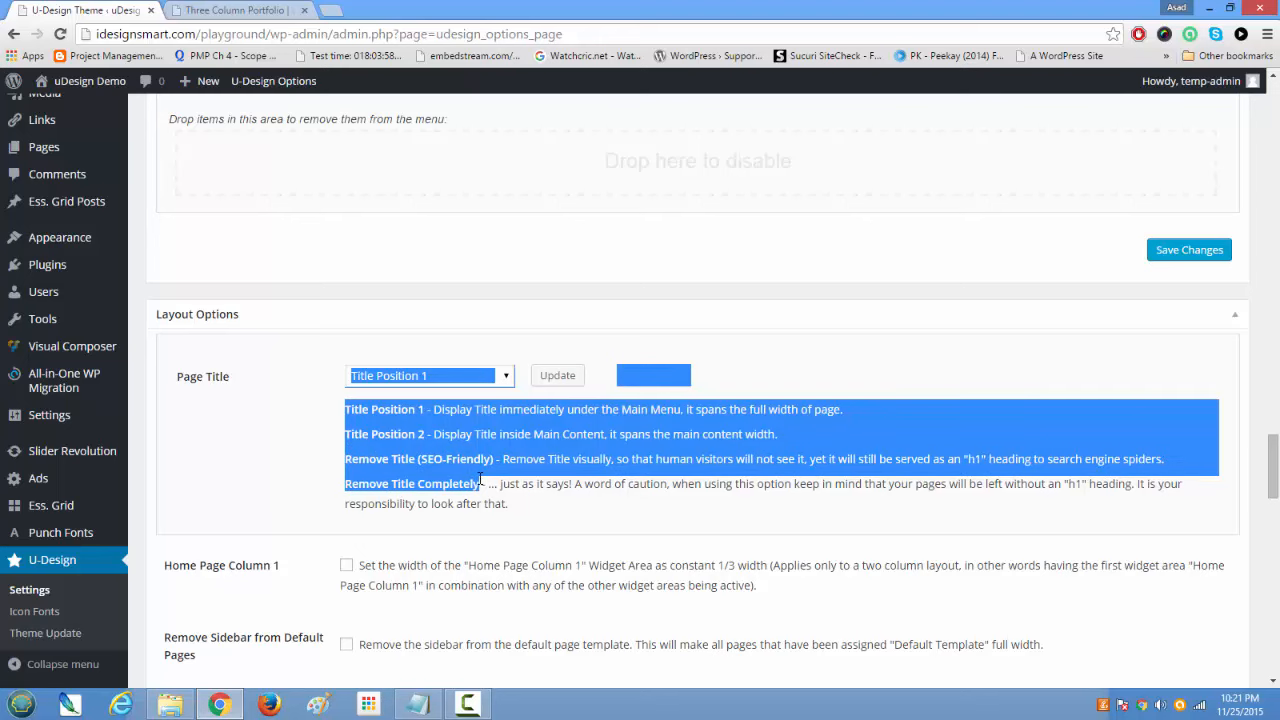
left_click(235, 10)
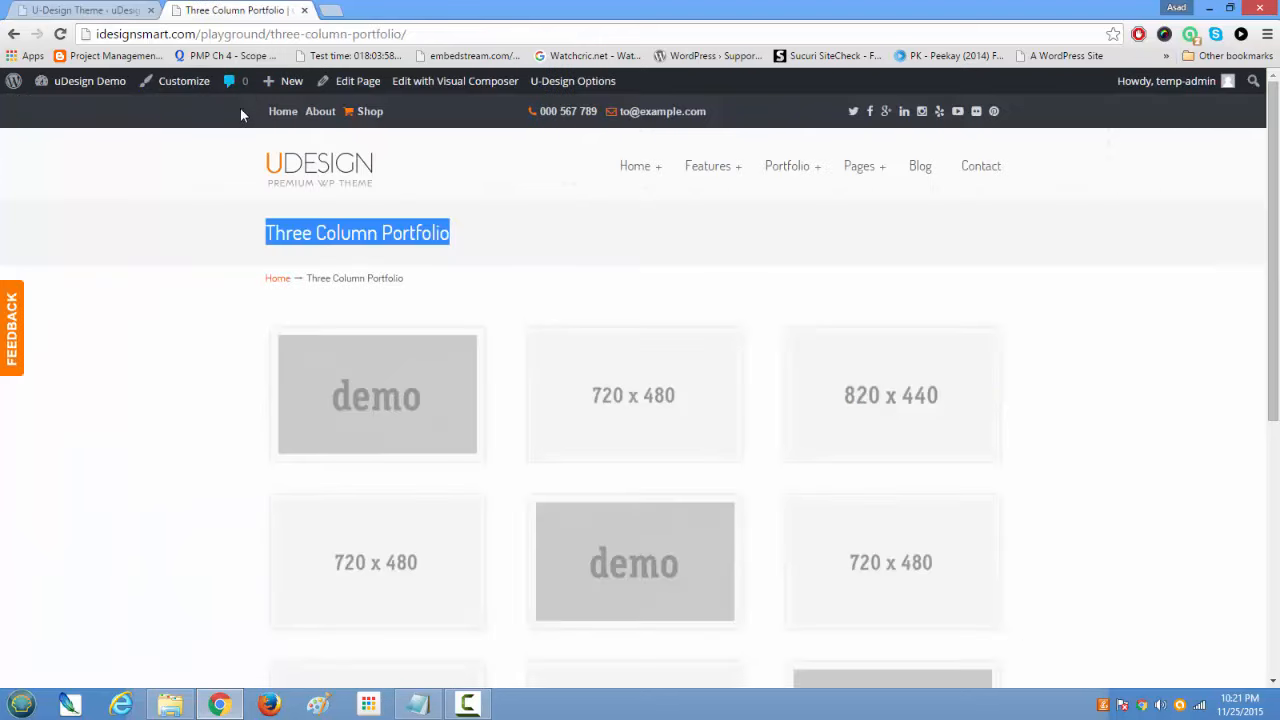
left_click(309, 253)
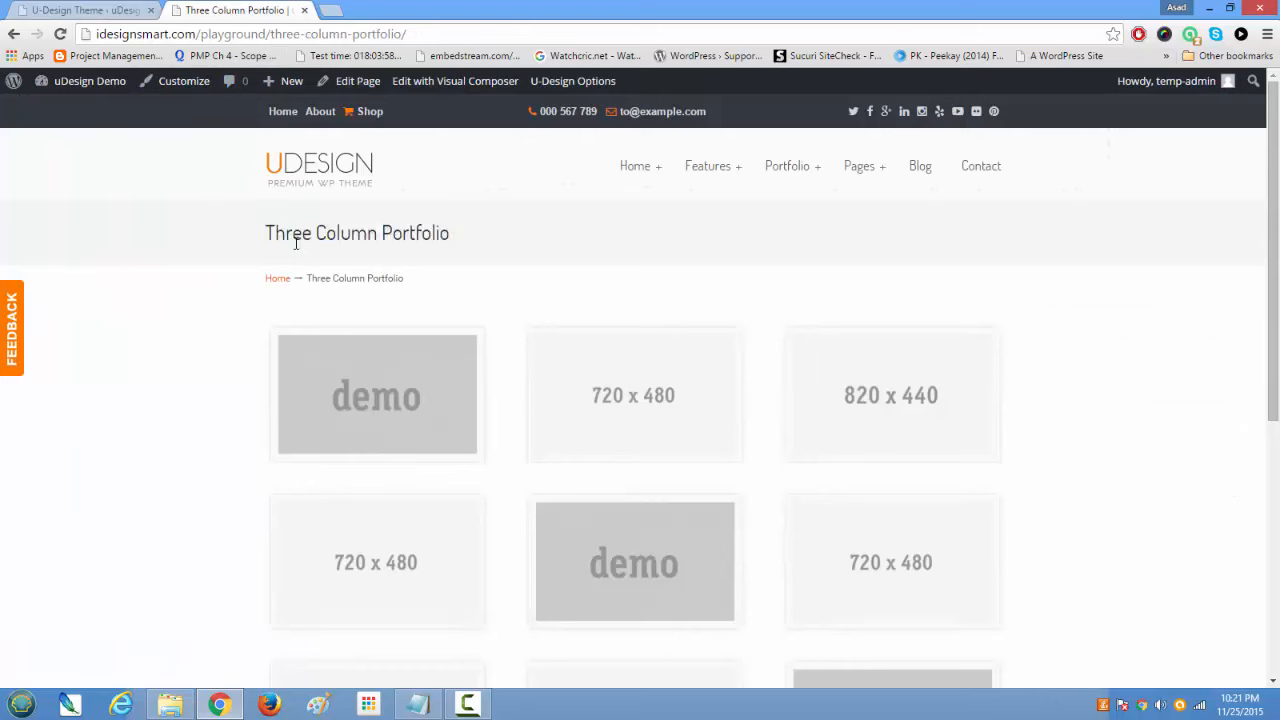
left_click_drag(266, 233, 461, 240)
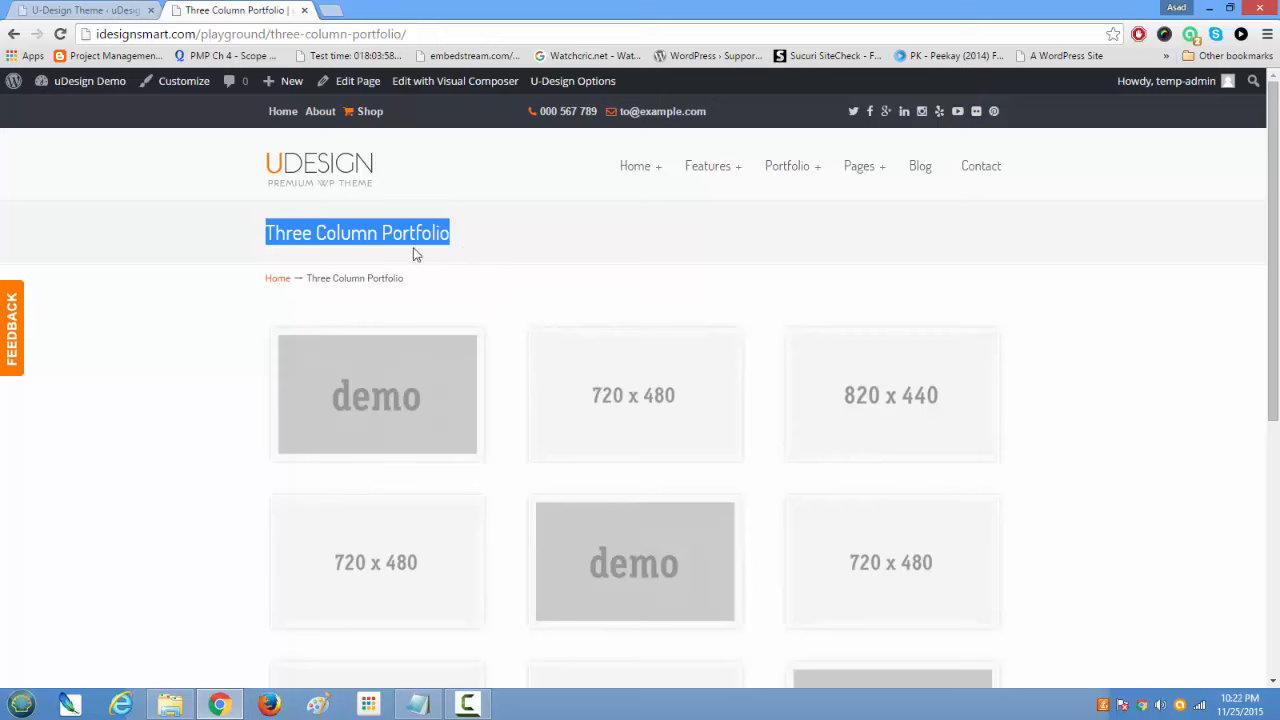
left_click(443, 237)
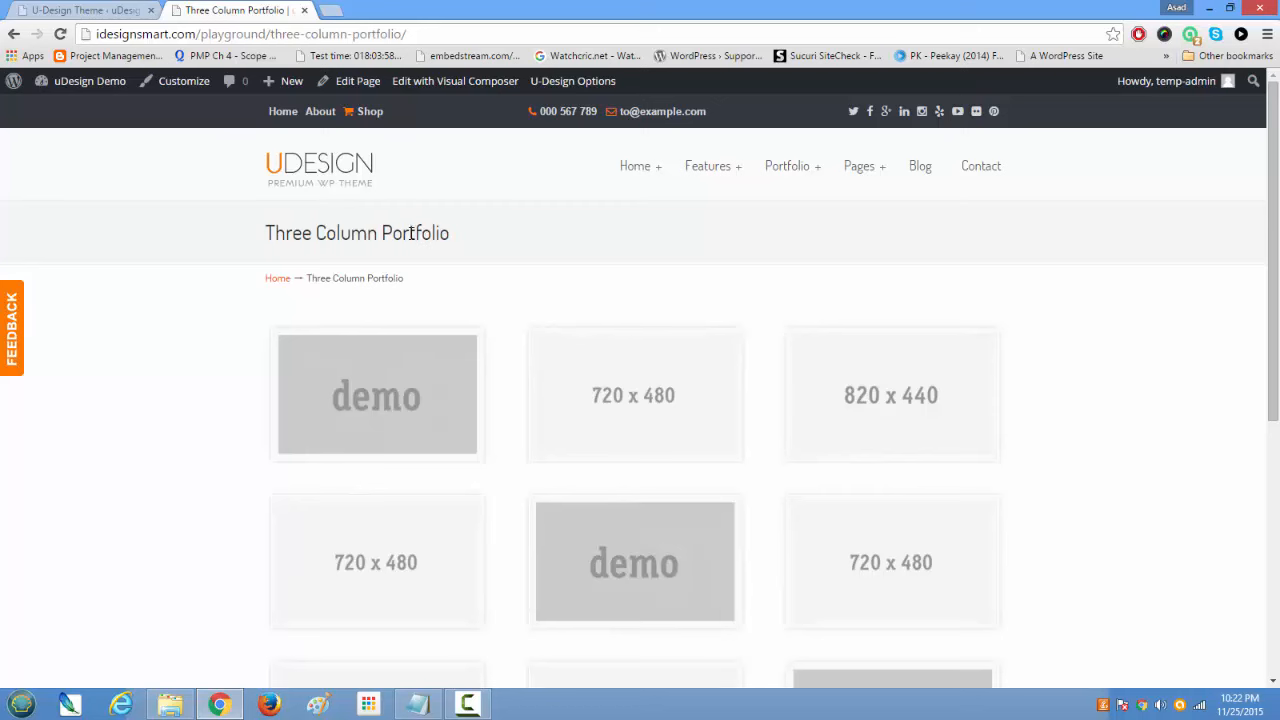
Step: Return to Layout Options and highlight the Remove Title Completely description under Page Title
left_click(120, 10)
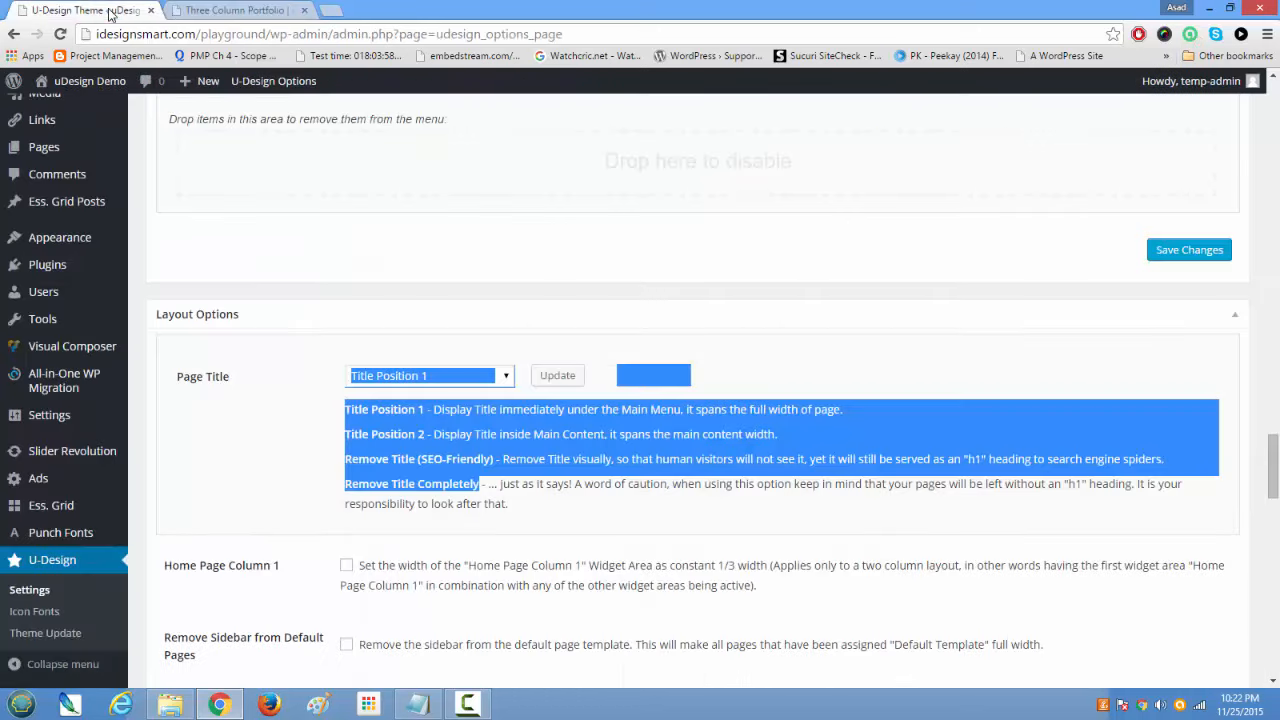
left_click(342, 436)
left_click_drag(349, 484, 468, 483)
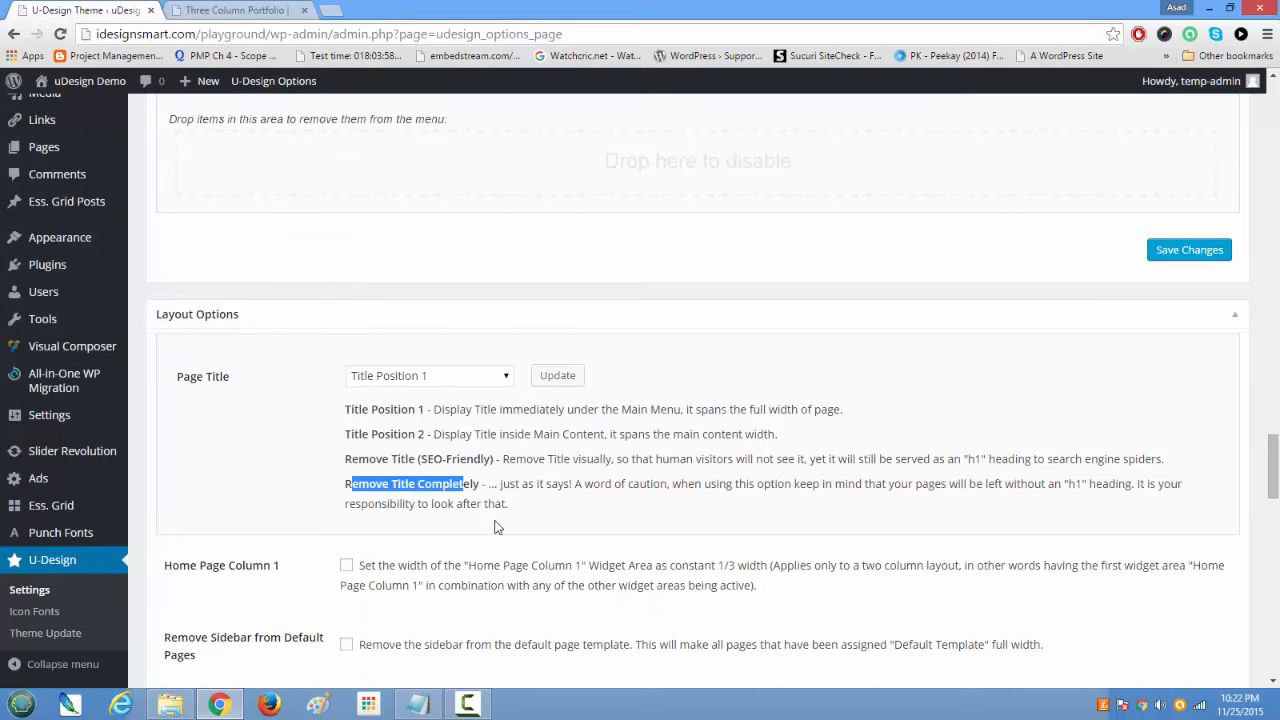
Step: Highlight the Home Page Column 1 option in Layout Options, and open the Widgets page in a separate browser tab
scroll(497, 527, "down", 3)
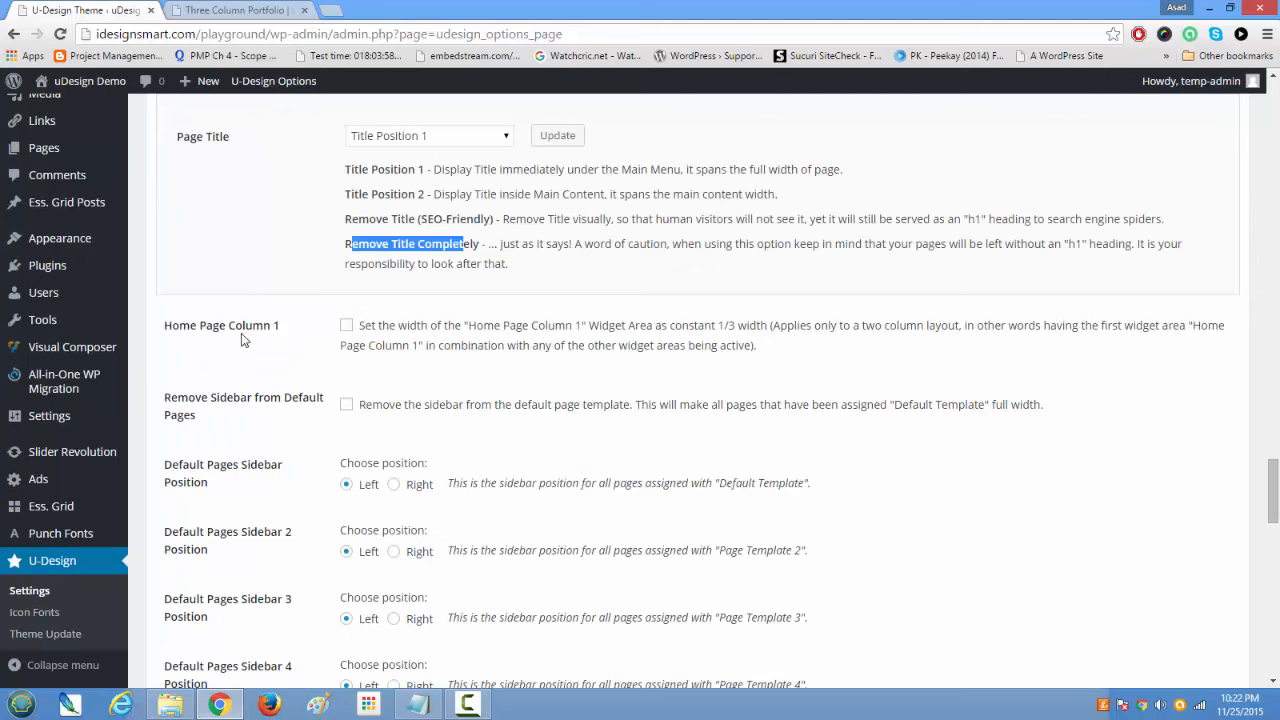
left_click_drag(180, 325, 323, 336)
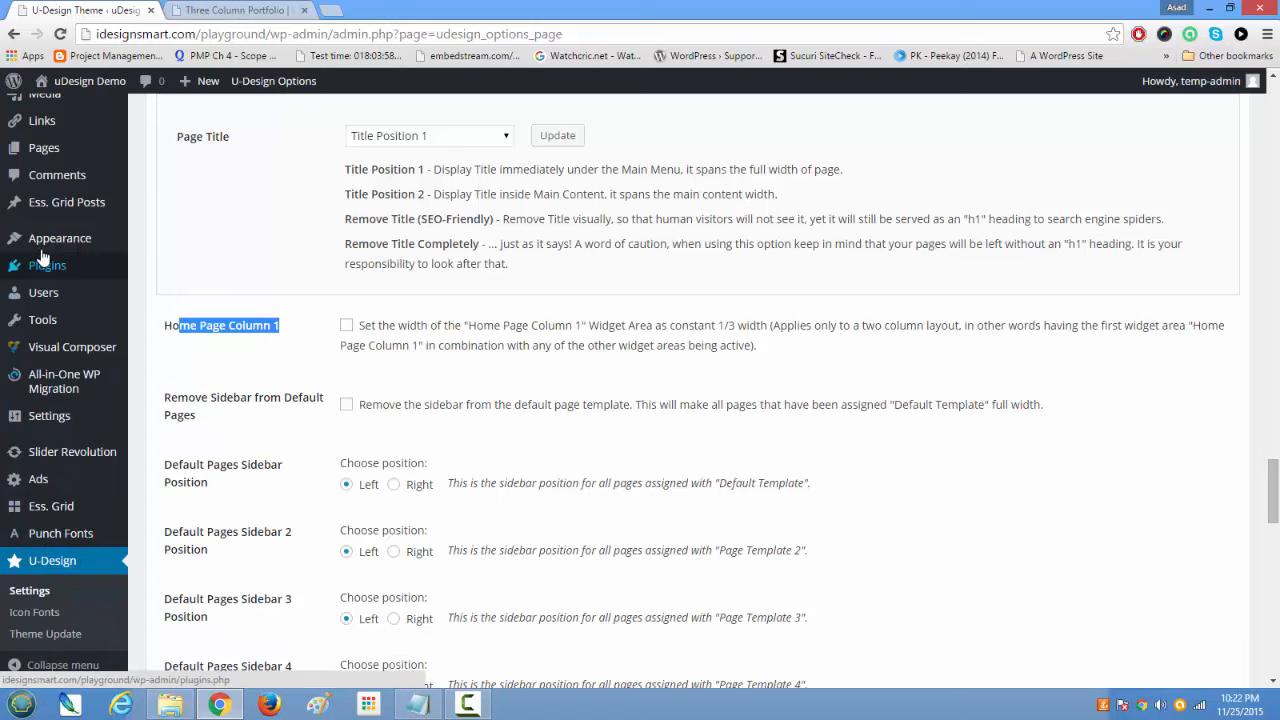
mouse_move(50, 246)
right_click(137, 296)
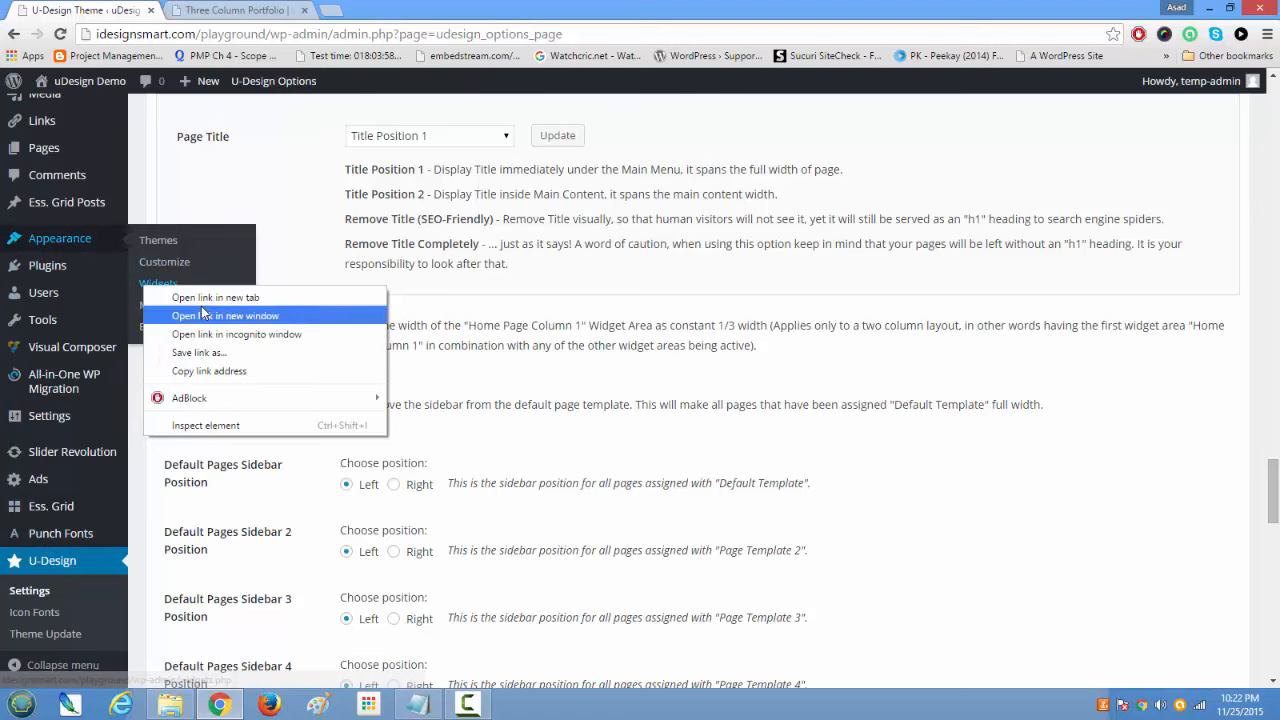
left_click(210, 294)
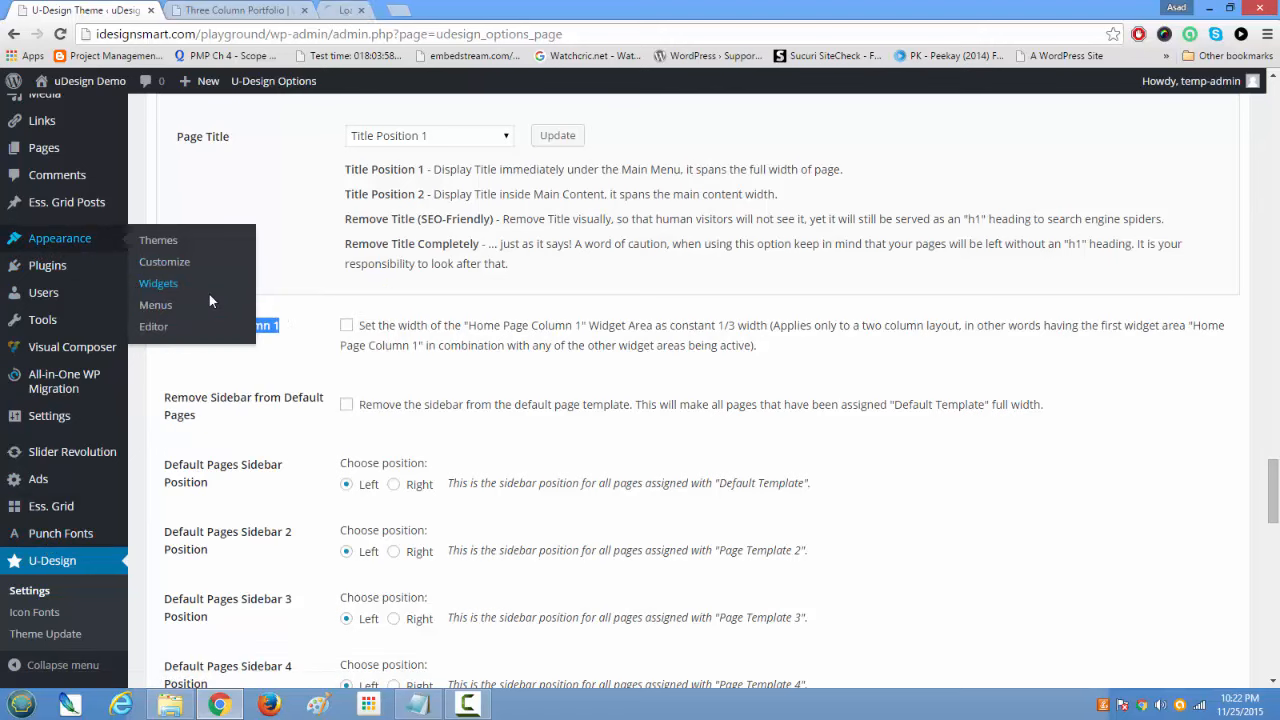
left_click(360, 10)
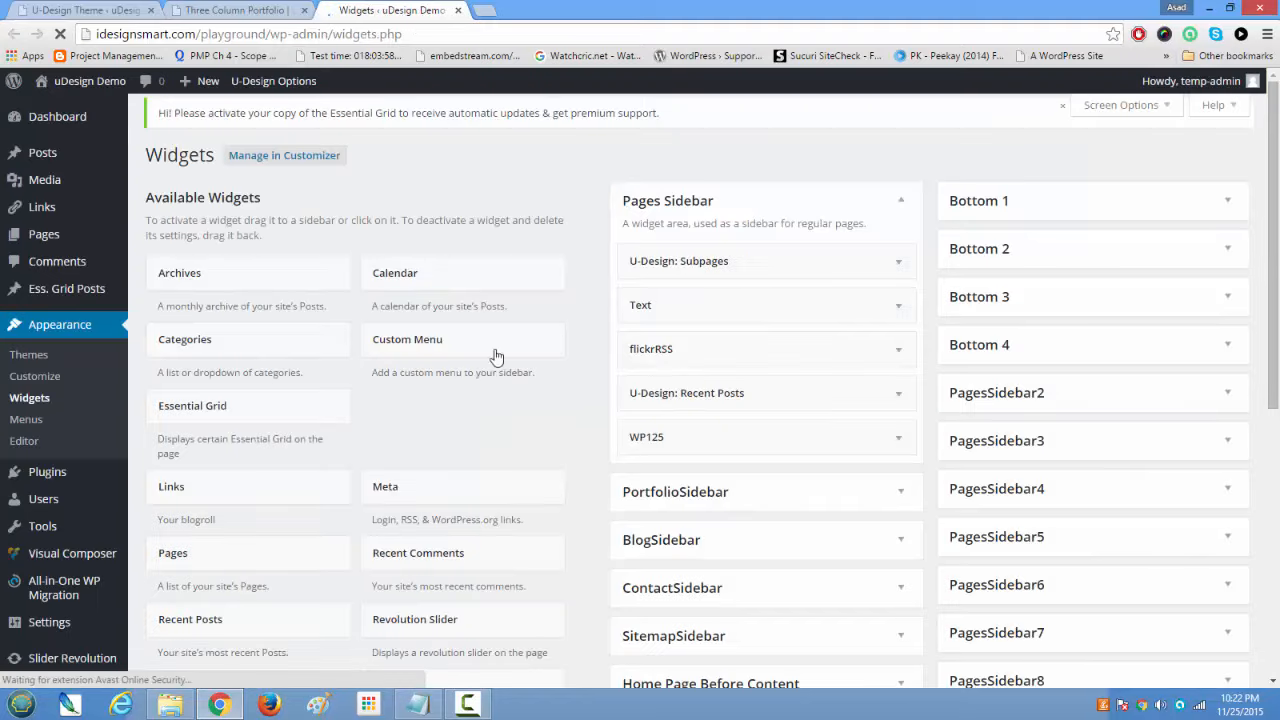
Step: Expand the Home Page Column 1 widget area, examine the content of its first Text widget, and collapse that widget again
scroll(771, 467, "down", 3)
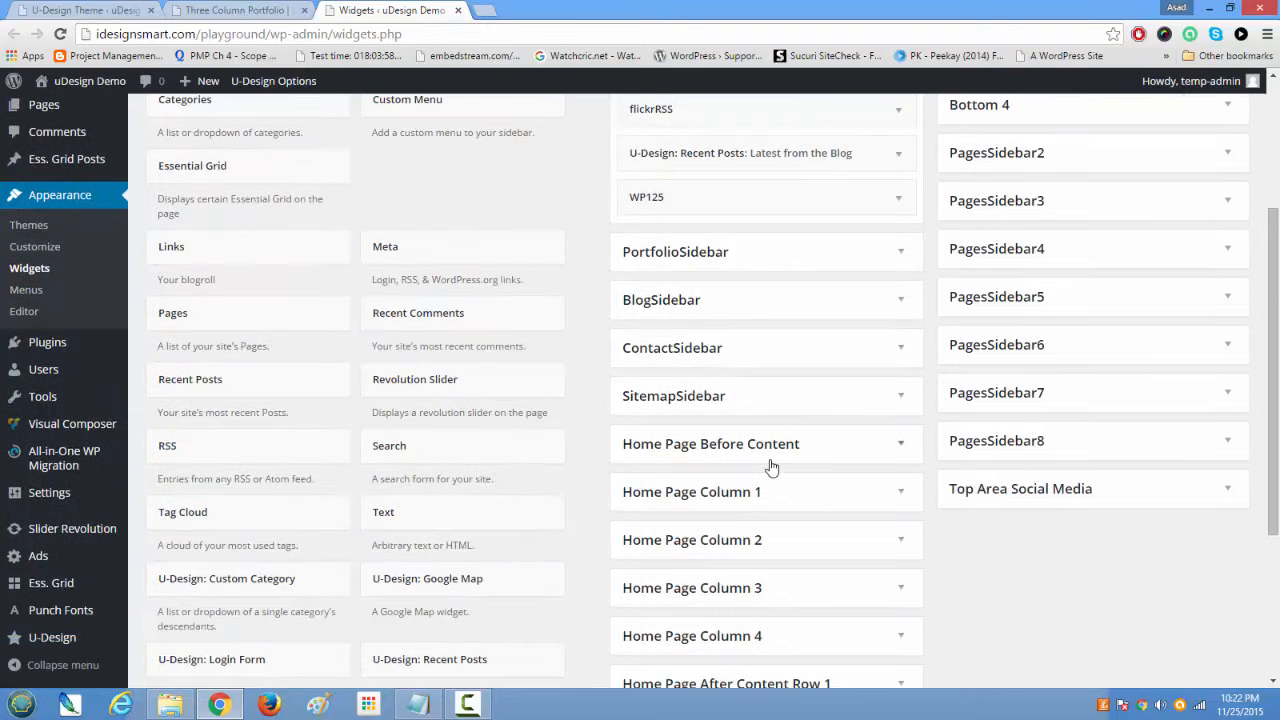
left_click(904, 493)
scroll(905, 534, "down", 2)
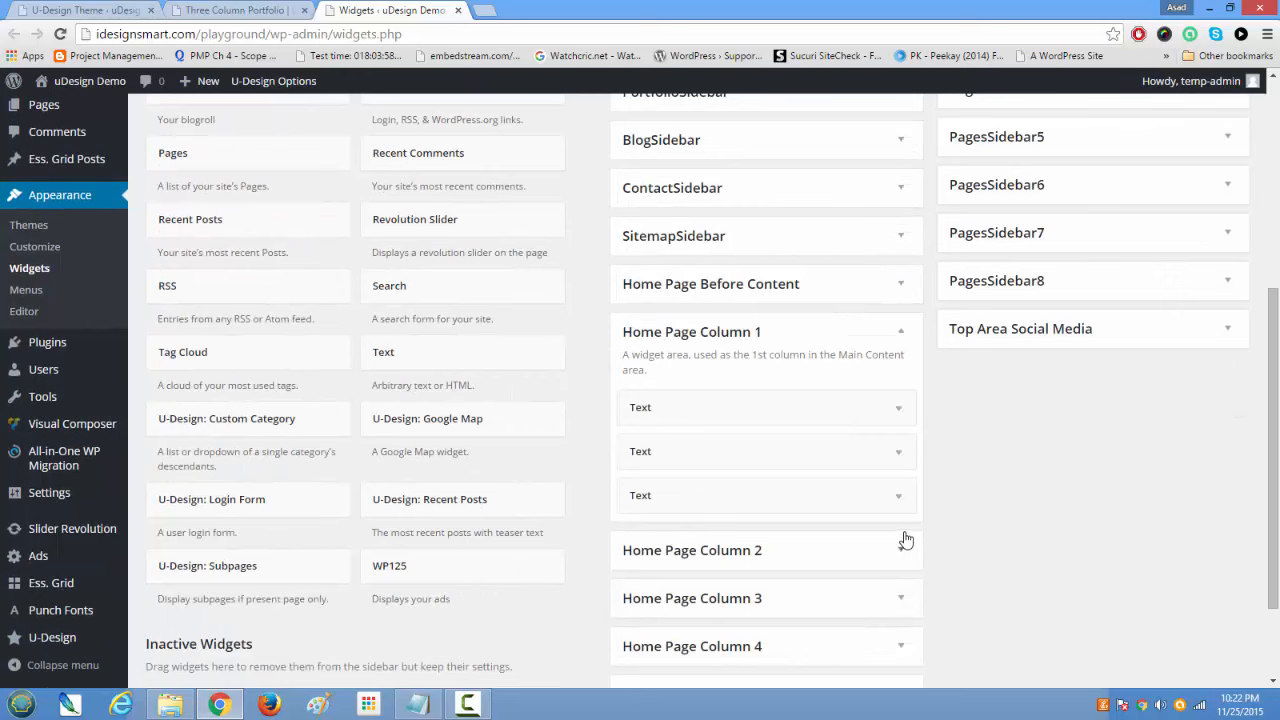
left_click(905, 412)
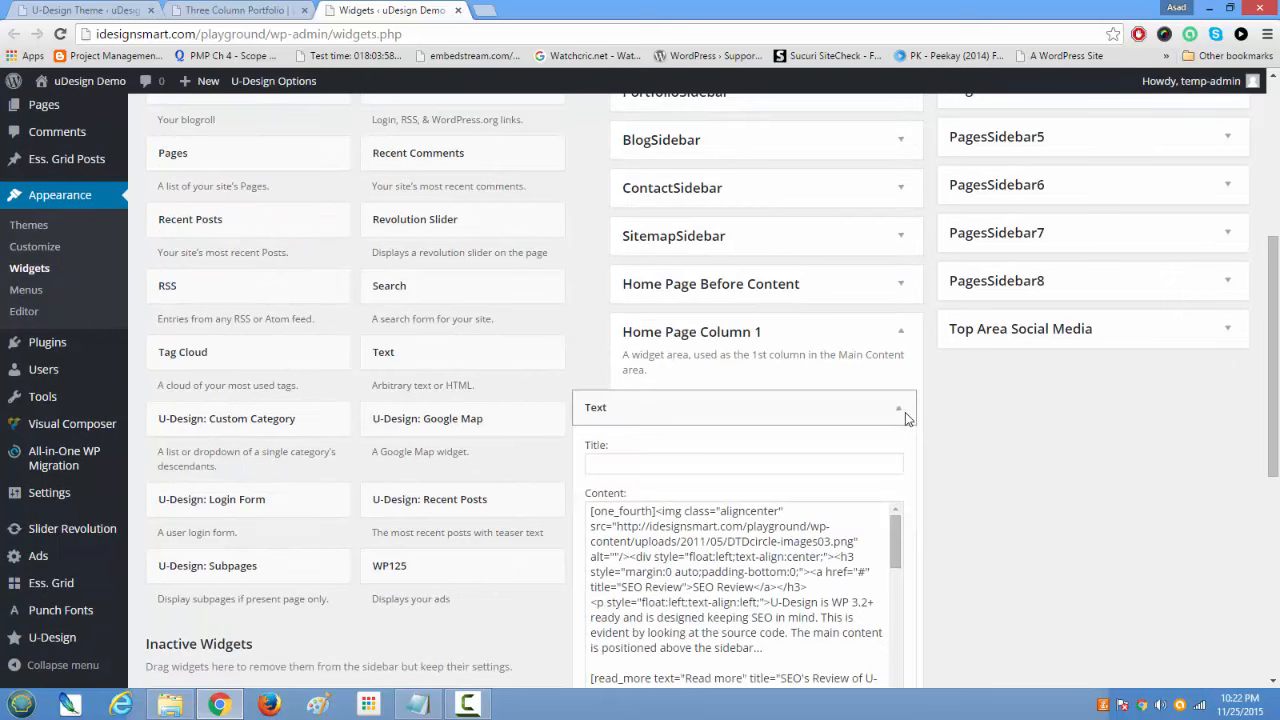
scroll(882, 501, "down", 4)
scroll(882, 501, "down", 8)
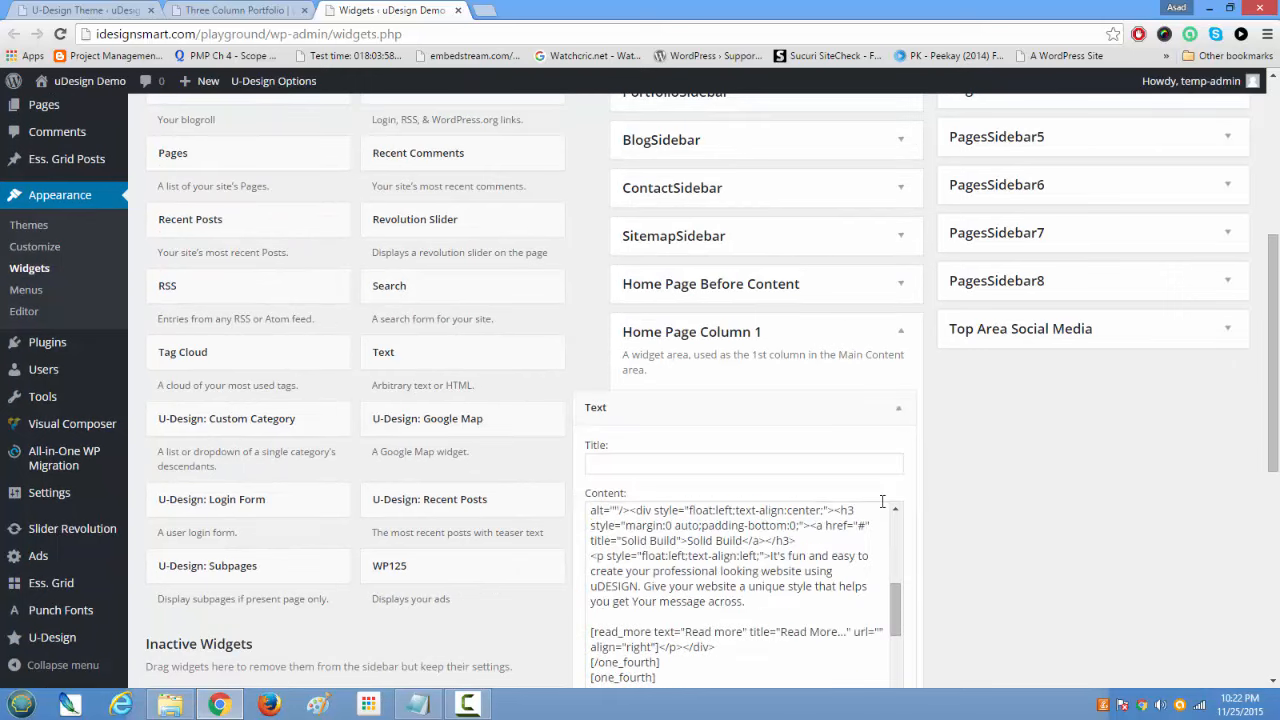
scroll(882, 501, "up", 5)
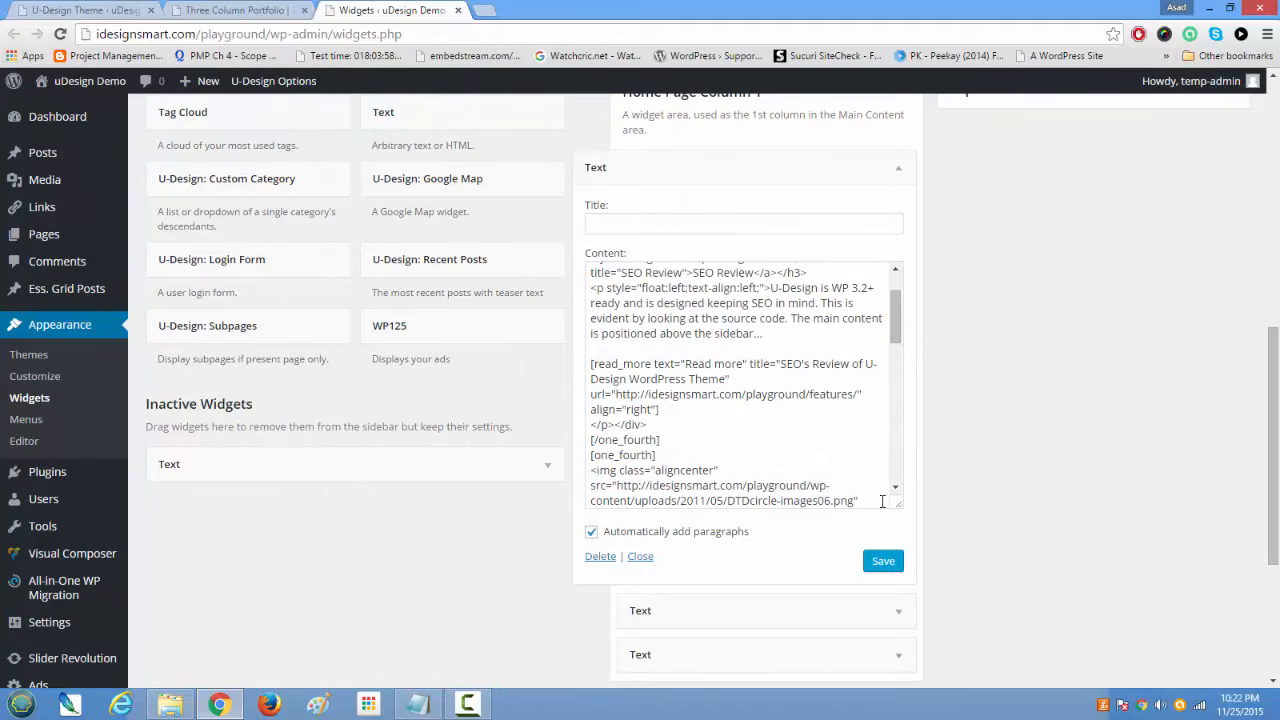
scroll(822, 418, "up", 5)
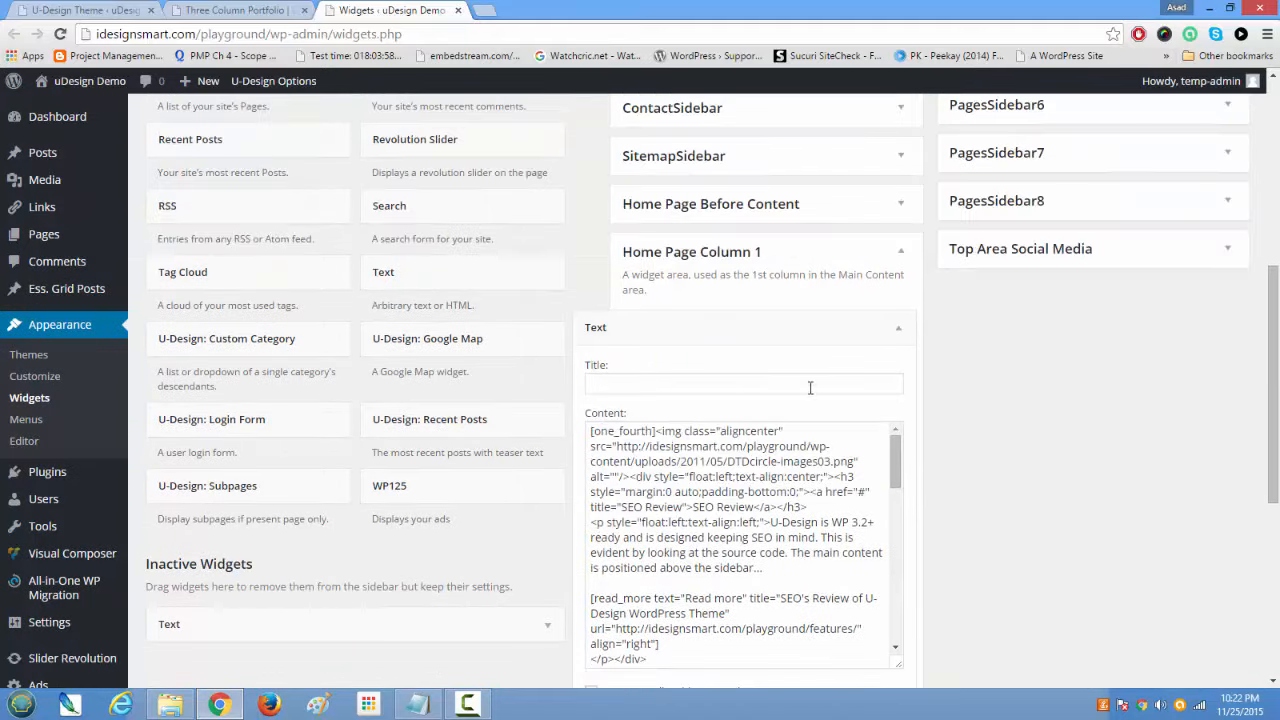
left_click(898, 336)
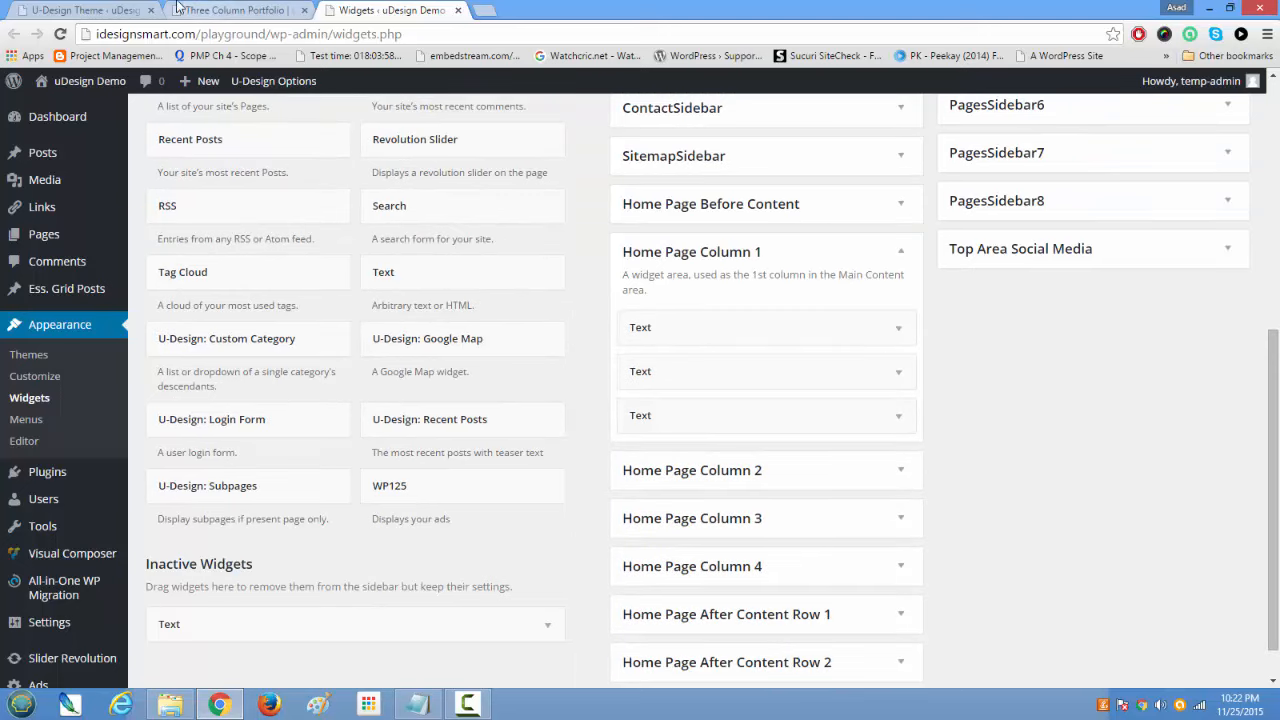
Step: Return to the theme's Layout Options and highlight the Default Pages Sidebar 2 Position setting
left_click(124, 8)
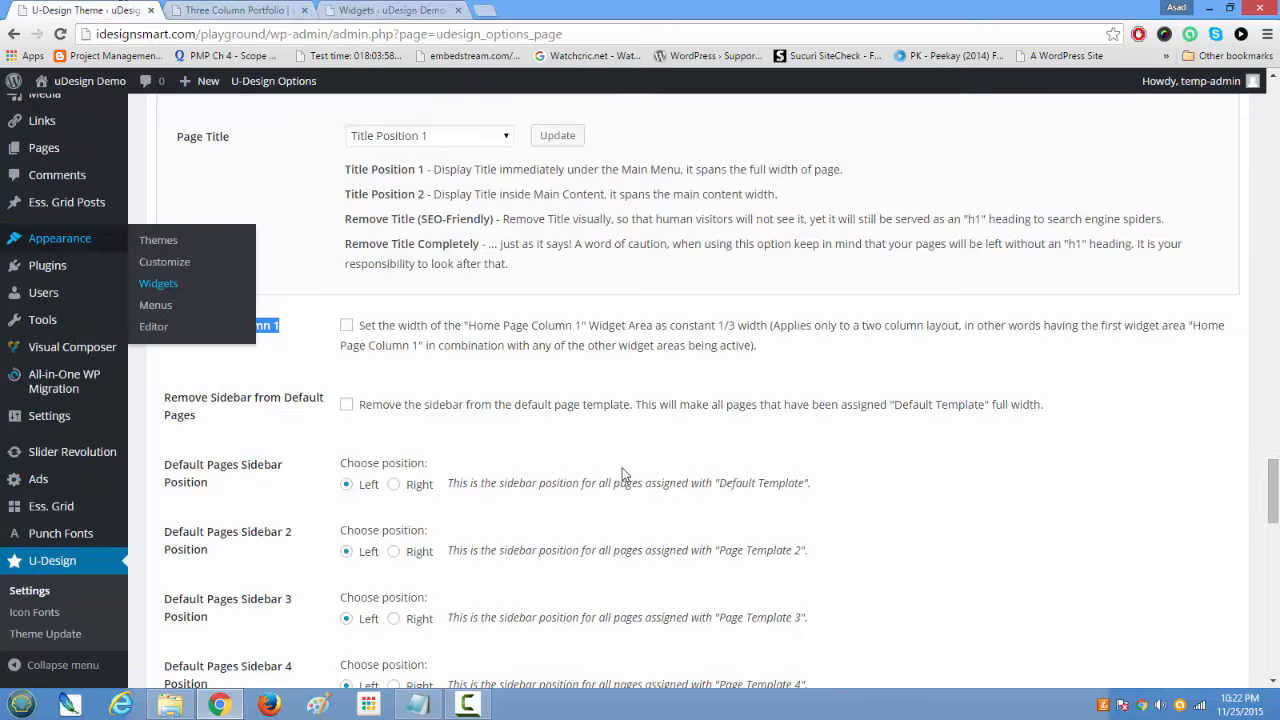
scroll(622, 470, "down", 3)
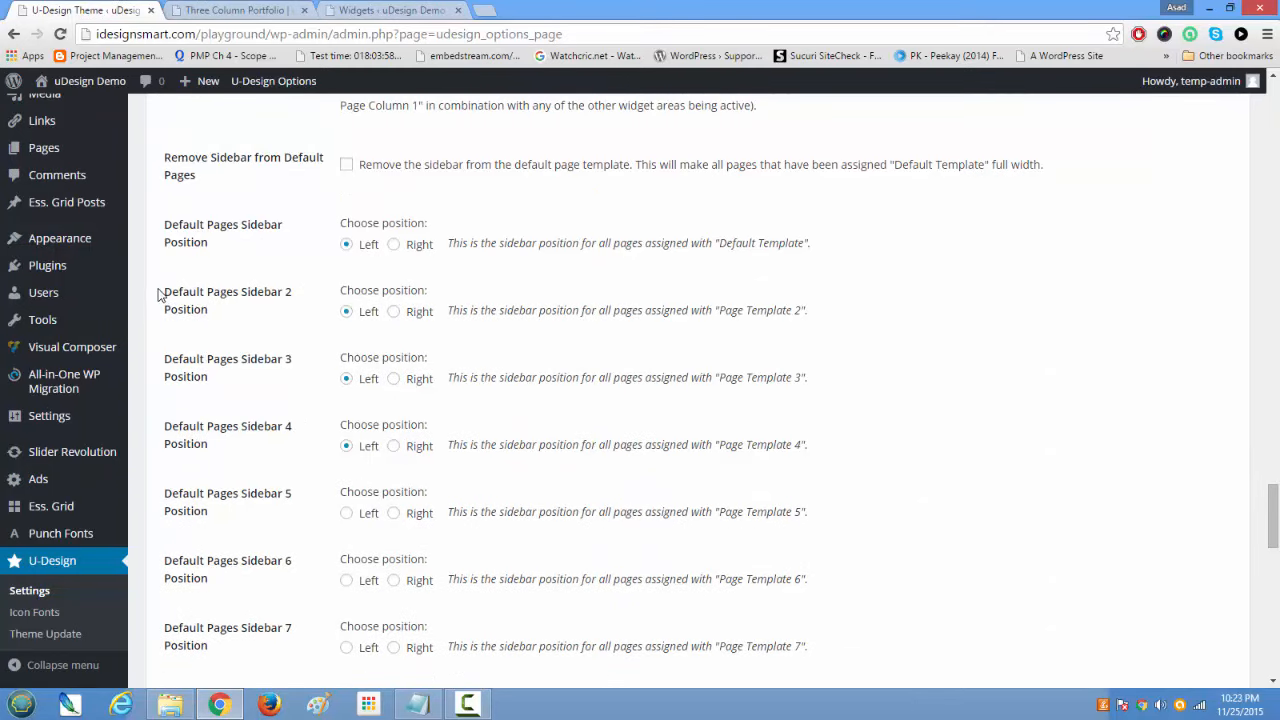
left_click_drag(160, 295, 284, 308)
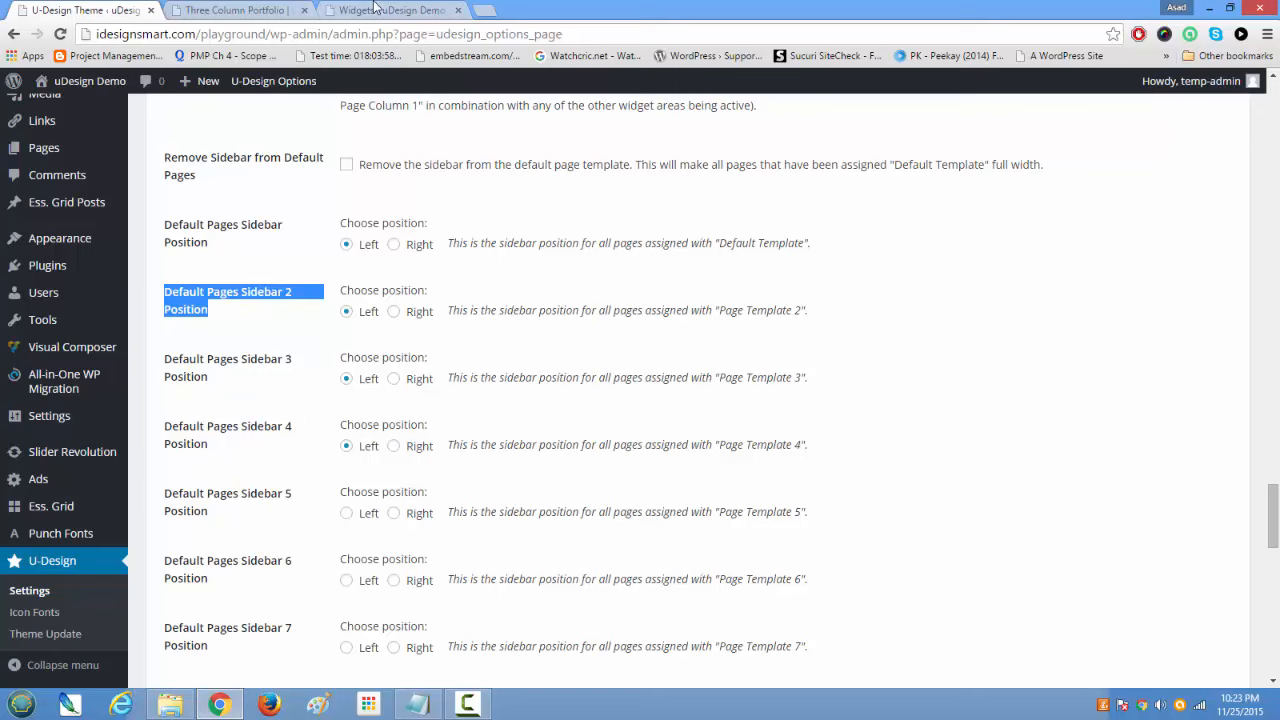
Step: Switch to the demo site and open the Meet the Team page from its Pages navigation
left_click(374, 8)
left_click(210, 9)
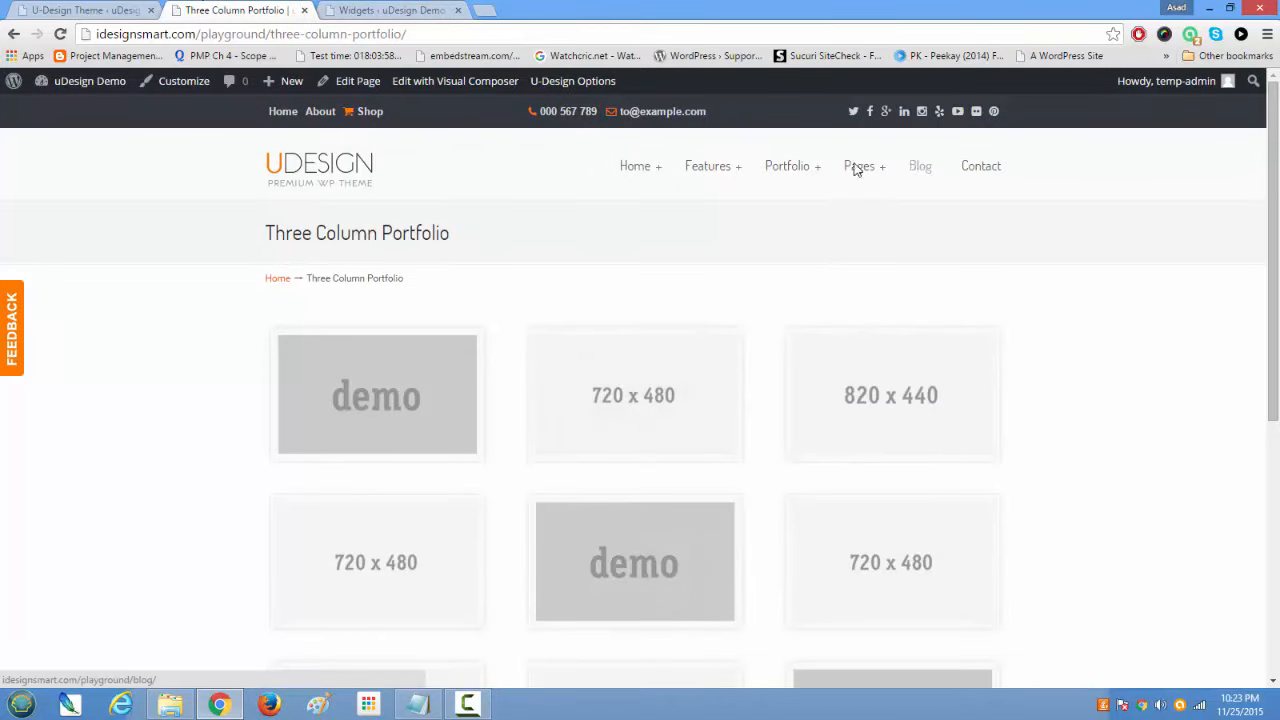
mouse_move(865, 172)
left_click(859, 228)
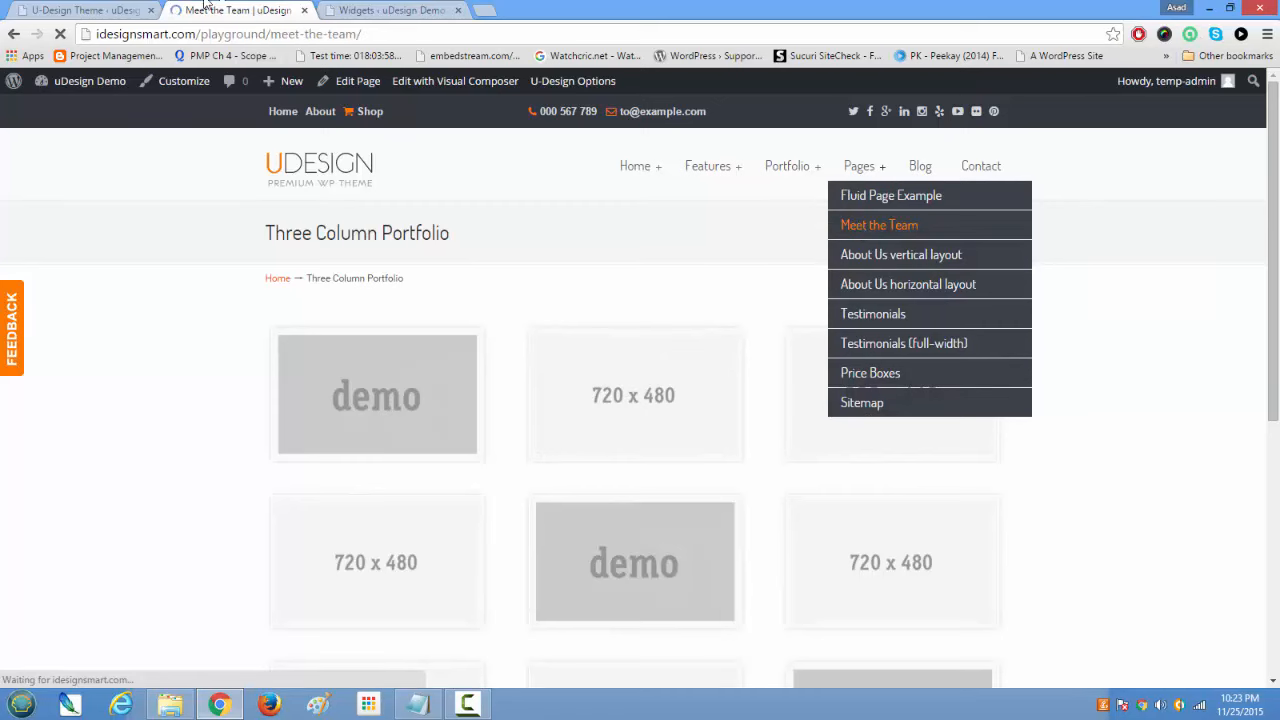
Step: Return to the theme settings, highlight Default Pages Sidebar 4 Position, and review the remaining sidebar position options
left_click(122, 7)
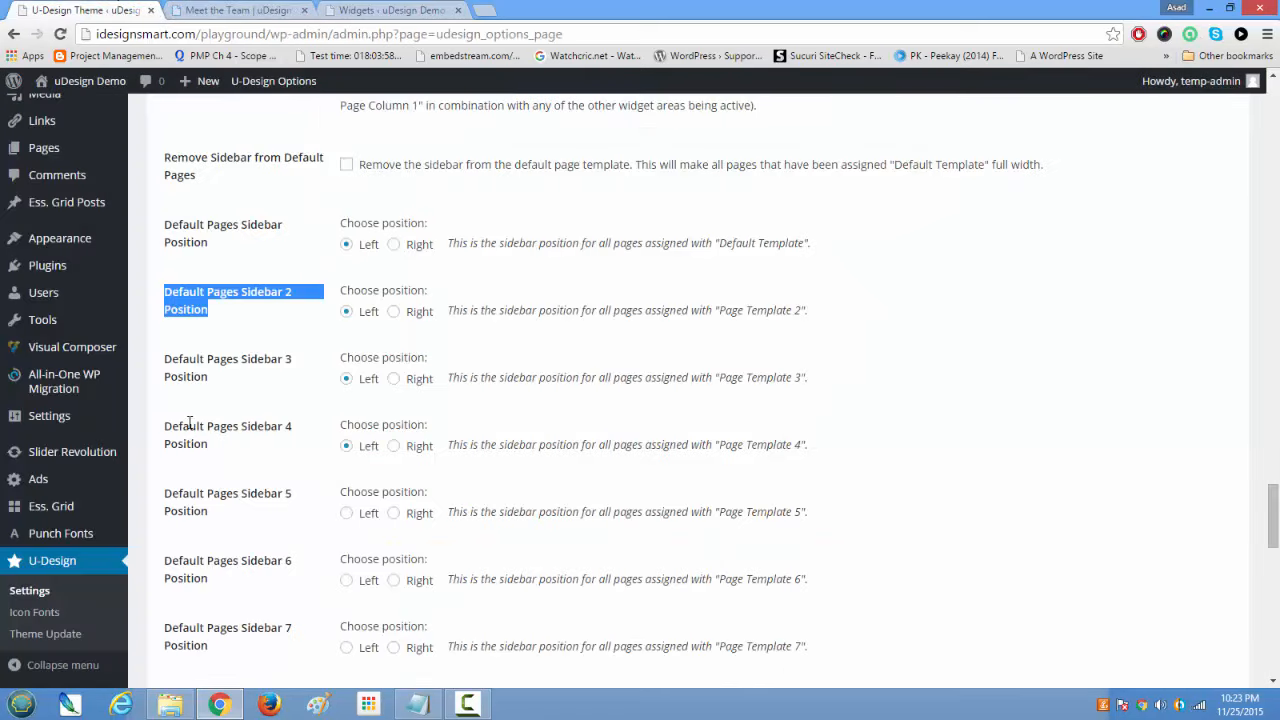
left_click_drag(190, 426, 338, 455)
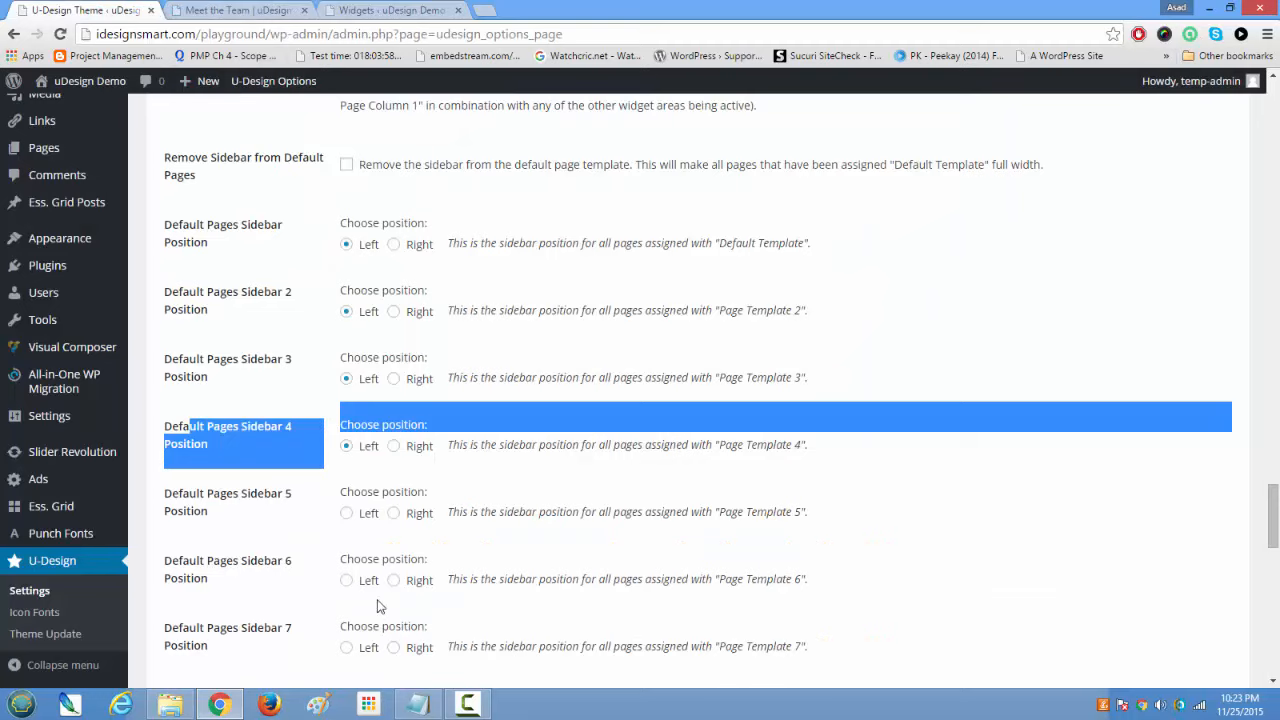
scroll(380, 603, "down", 3)
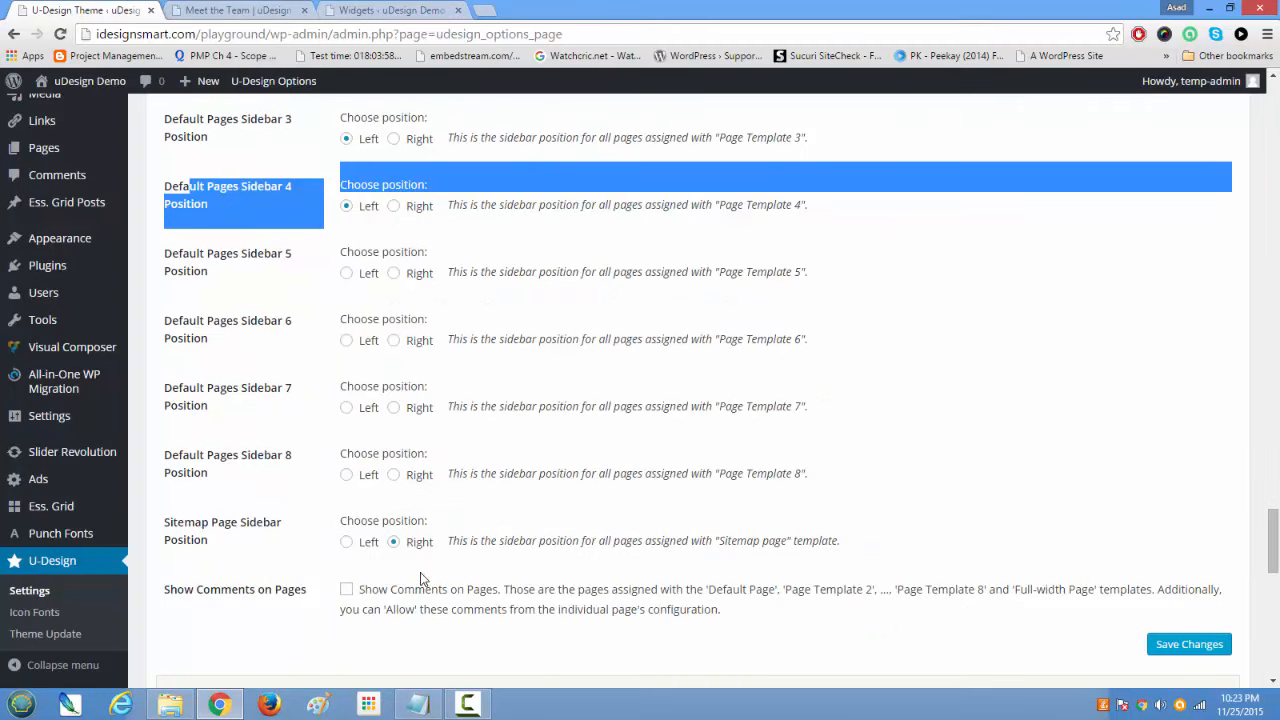
Step: Highlight the Greater than 960px Theme Width Fluid Layout heading and its Global Theme Width setting
scroll(432, 594, "down", 3)
scroll(437, 583, "down", 1)
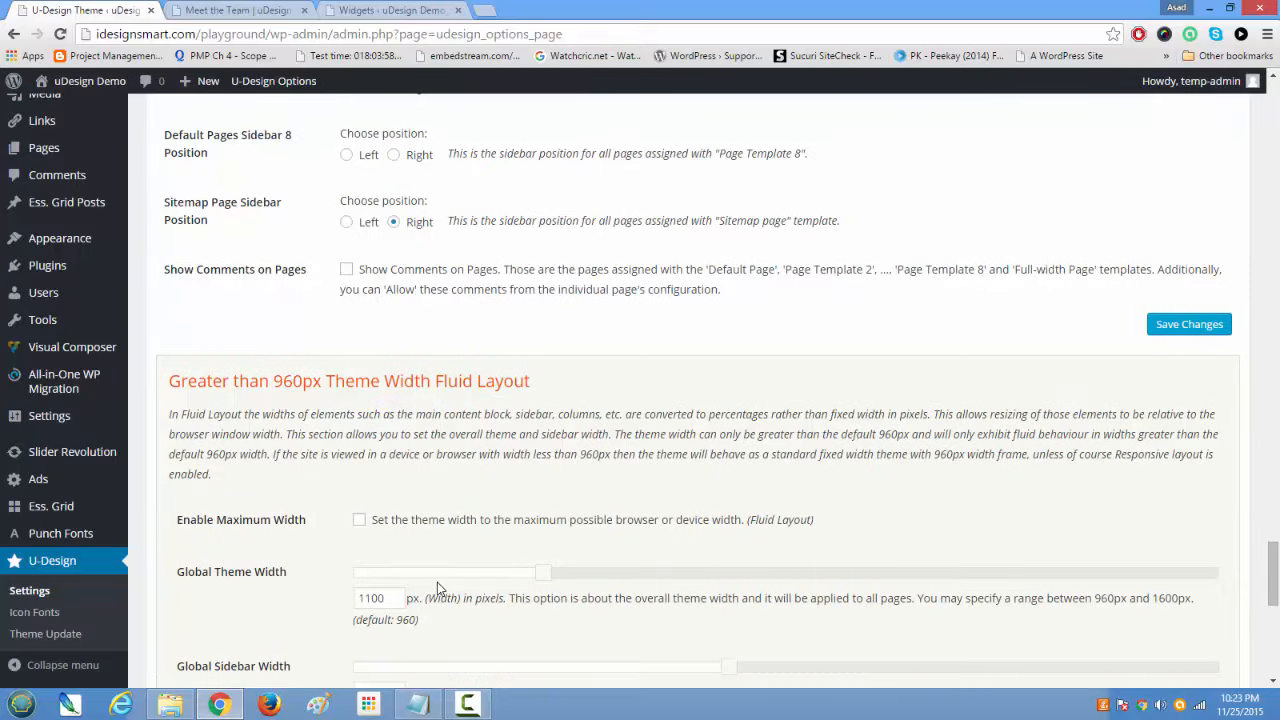
left_click_drag(236, 401, 578, 368)
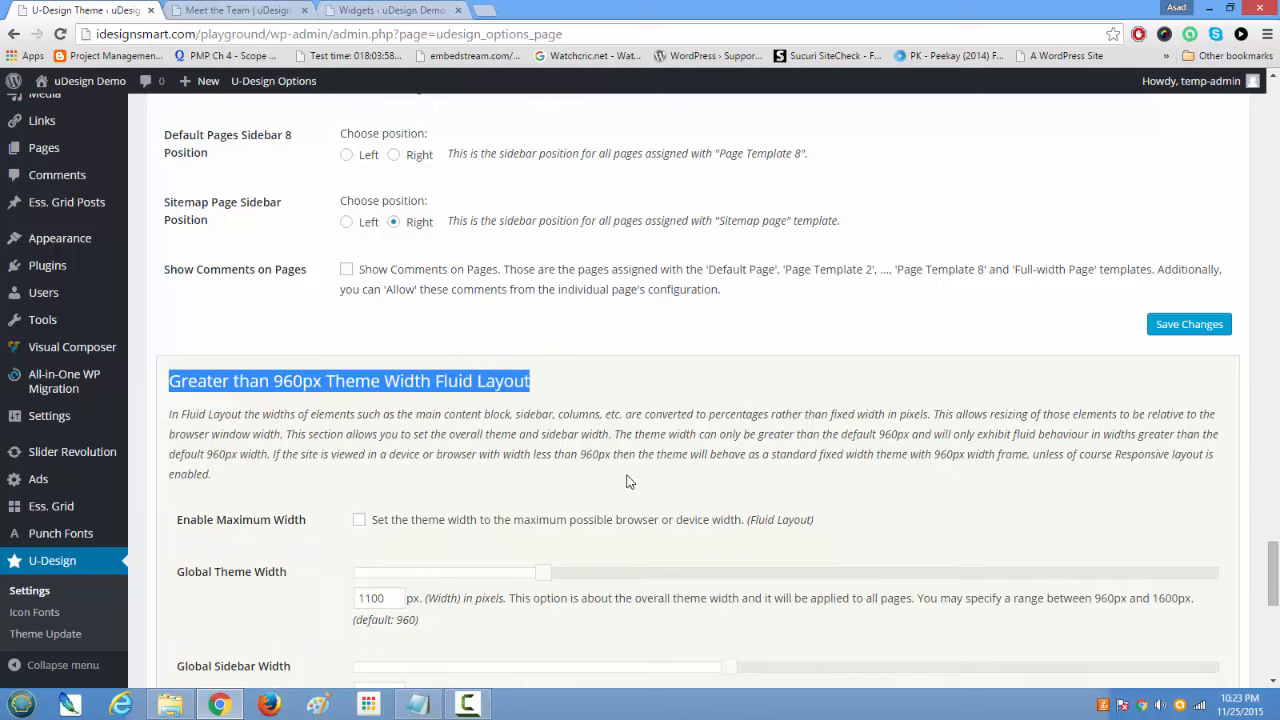
left_click_drag(180, 573, 340, 571)
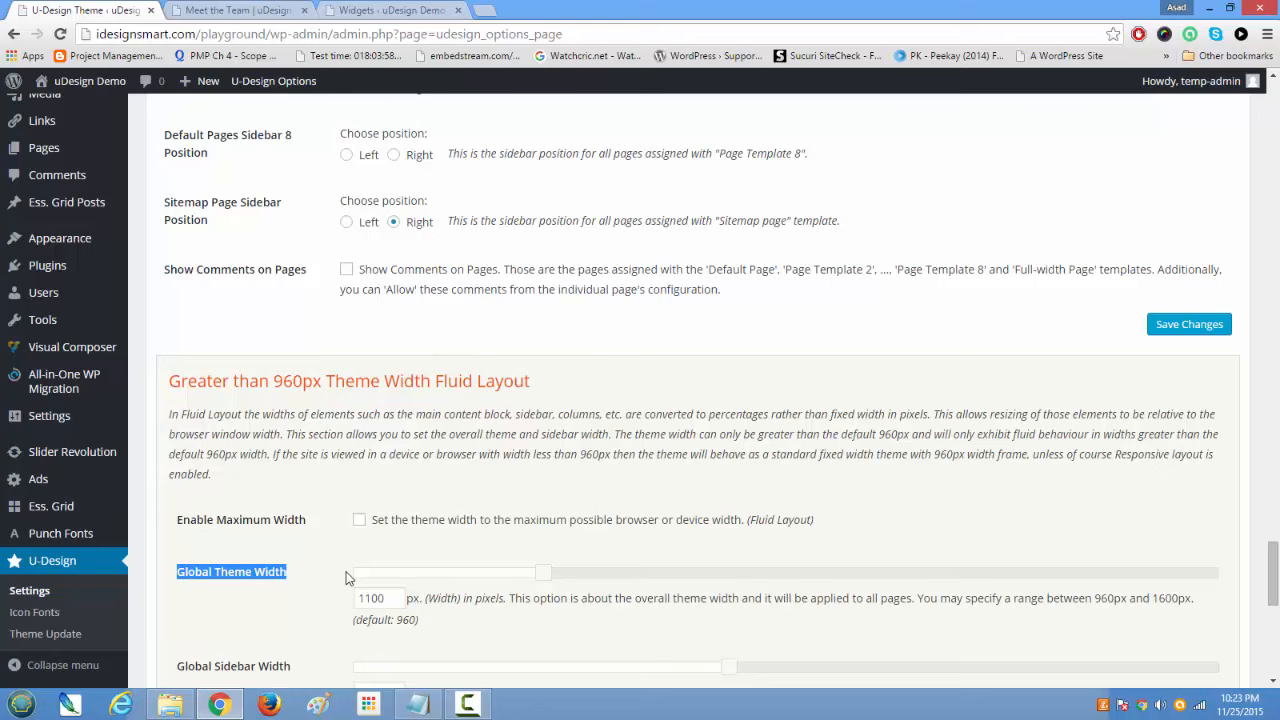
Step: Open the Fluid Page Example on the demo site and check how its More Feature Rich section spans the page width
left_click(278, 10)
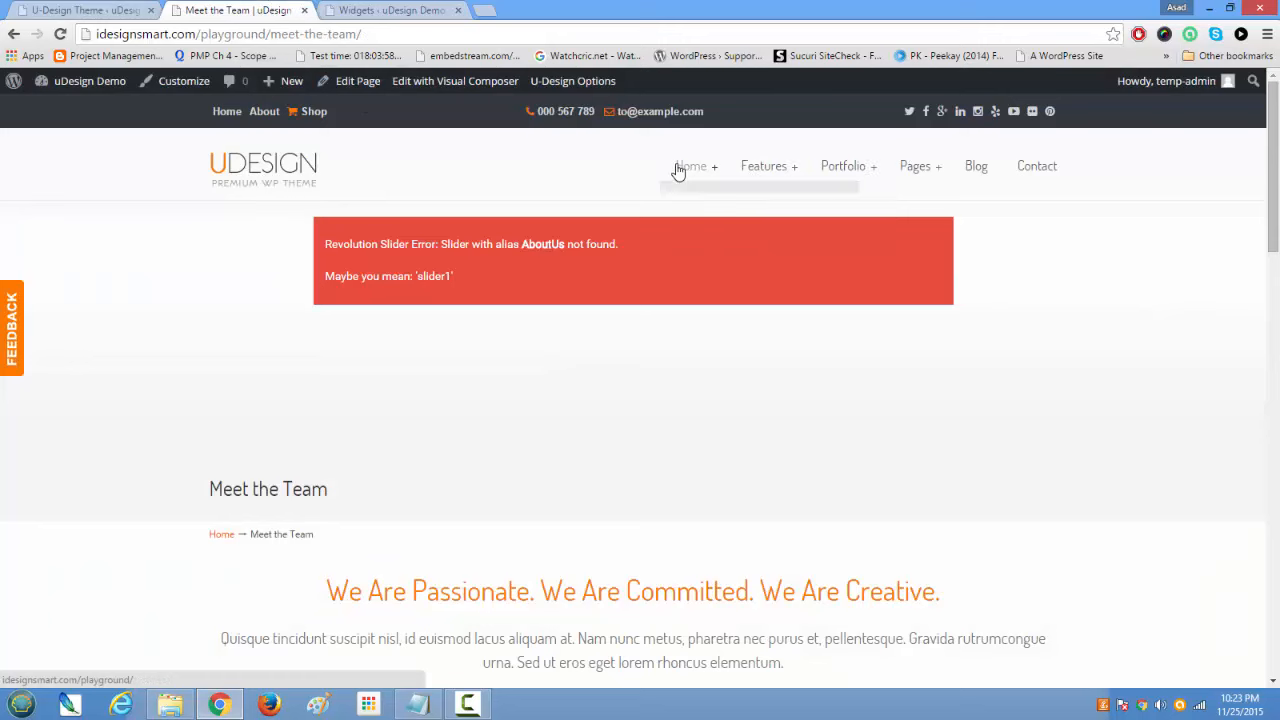
mouse_move(914, 170)
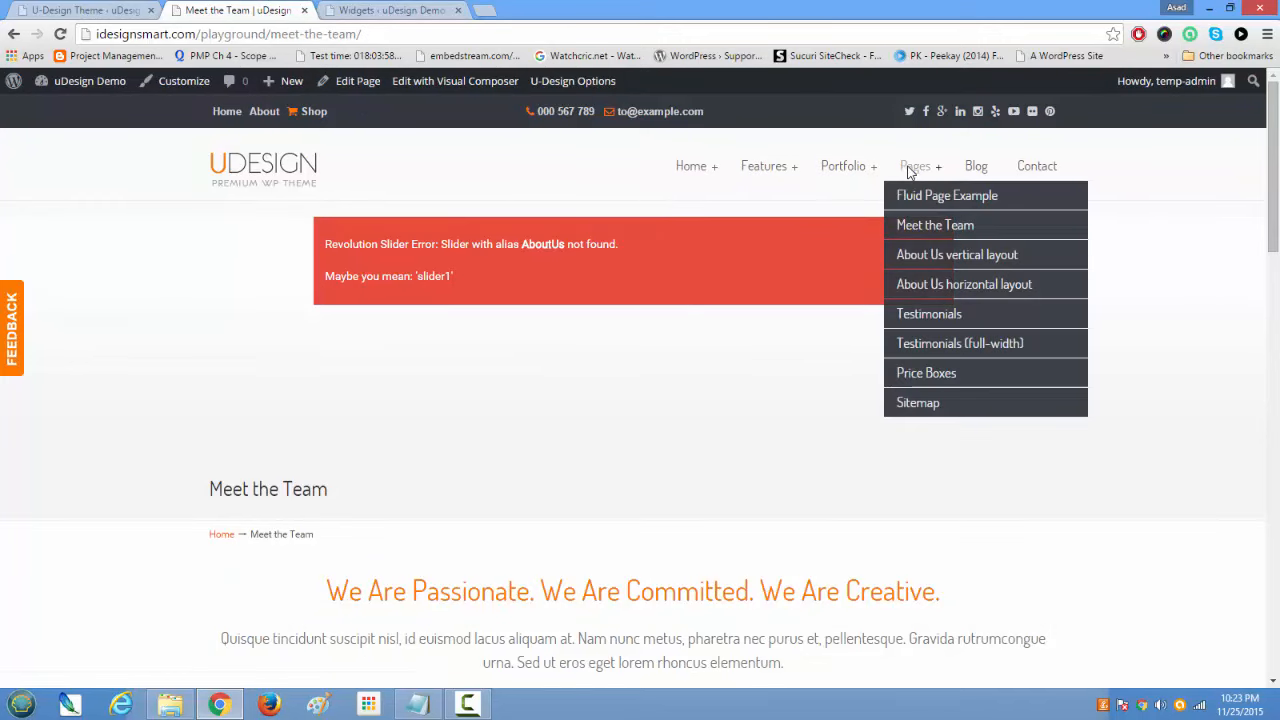
left_click(928, 206)
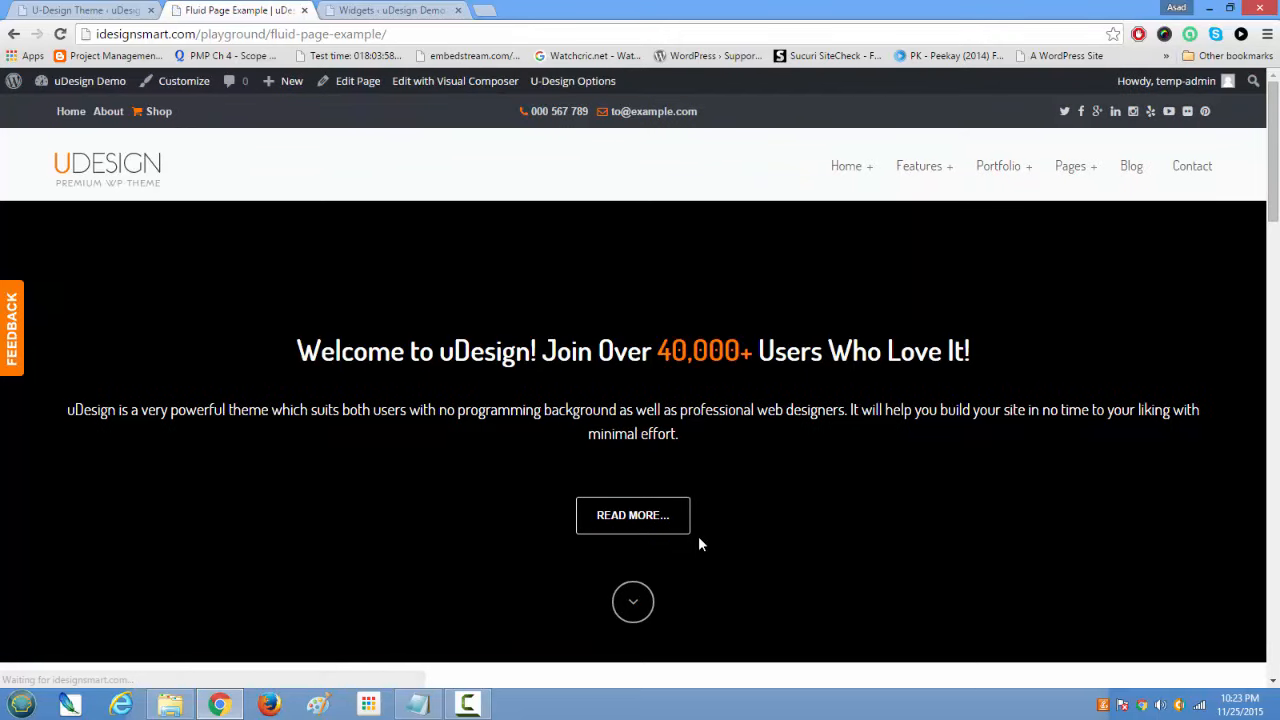
scroll(697, 537, "down", 5)
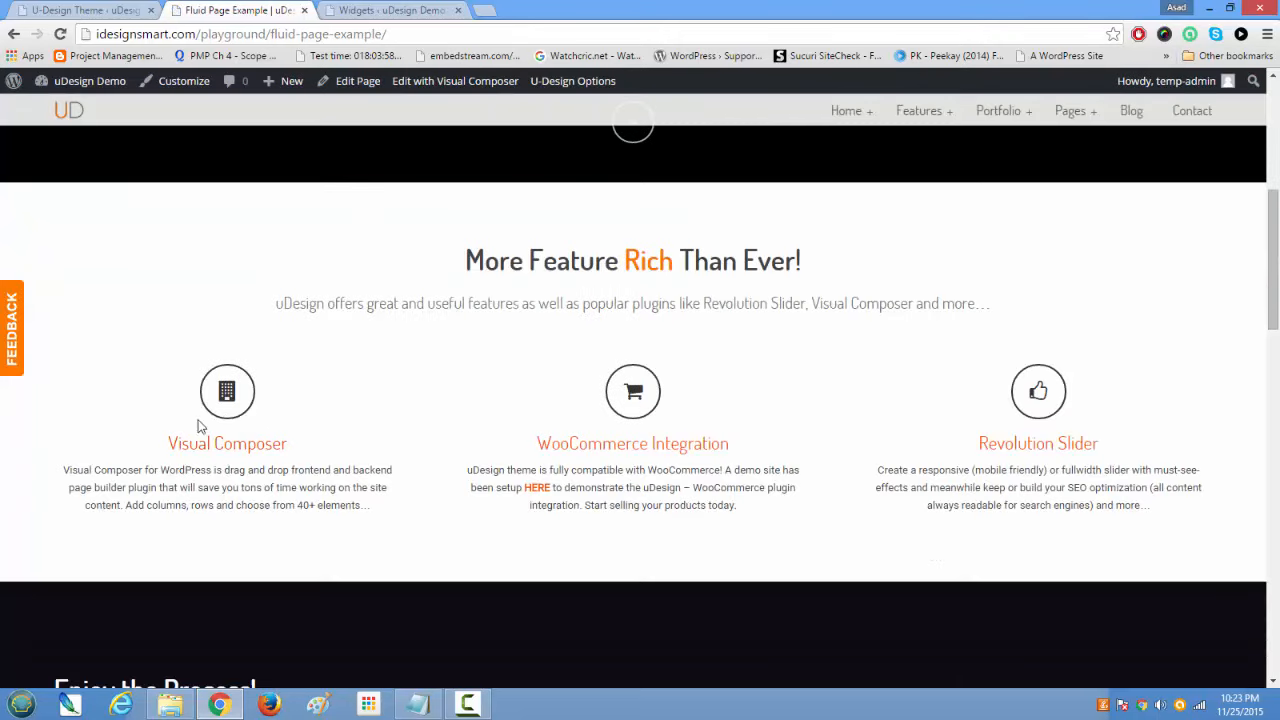
left_click_drag(215, 210, 212, 383)
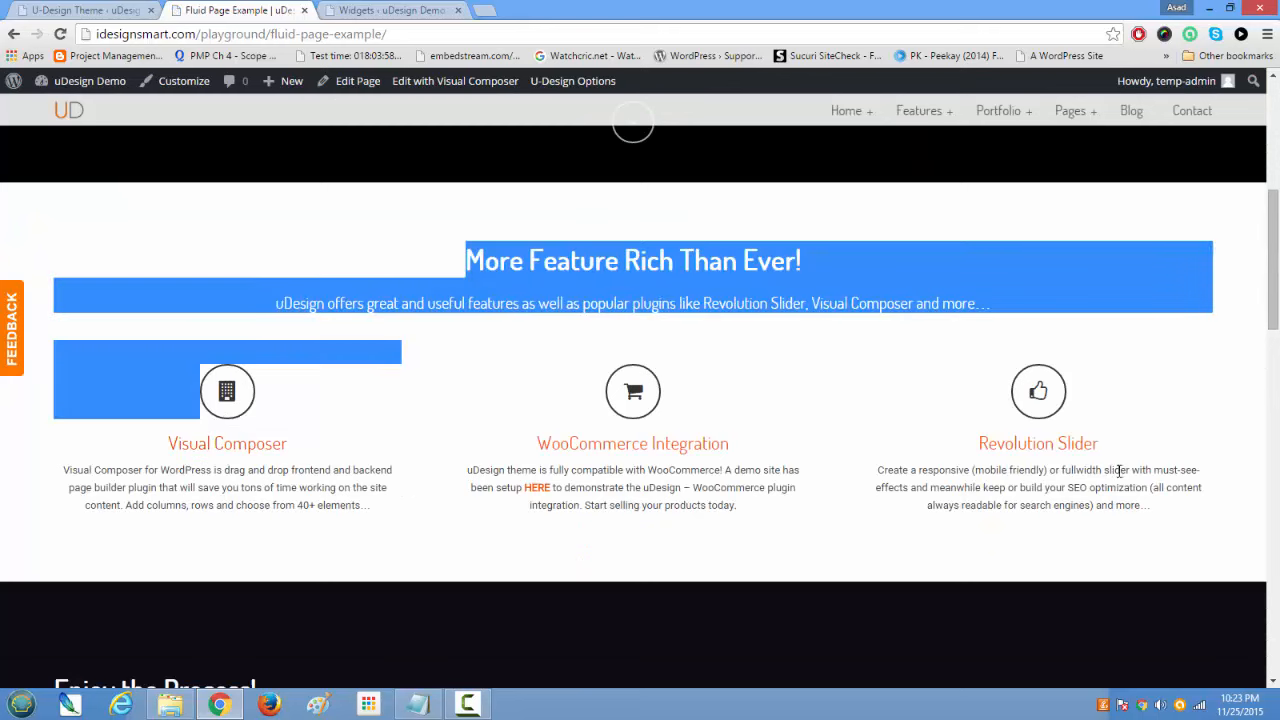
left_click(855, 514)
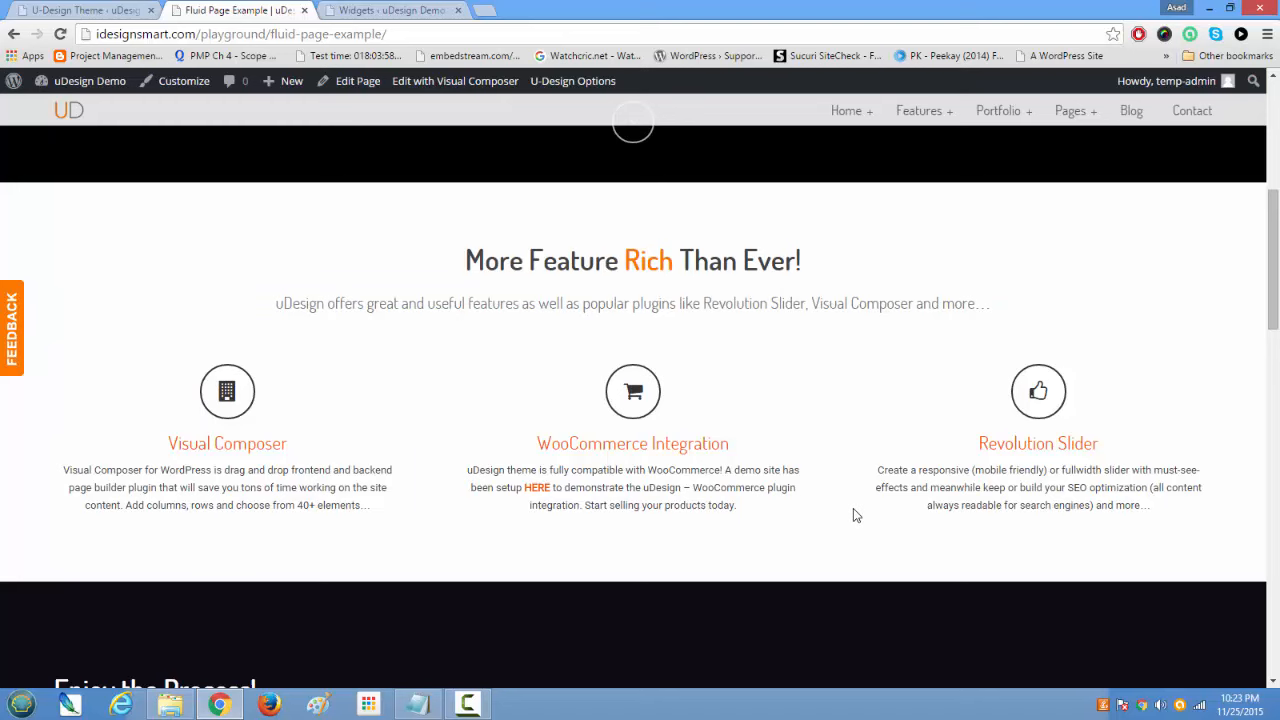
Step: Return to the theme settings and review the Global Sidebar Width option of the fluid layout section
left_click(100, 10)
scroll(472, 497, "down", 2)
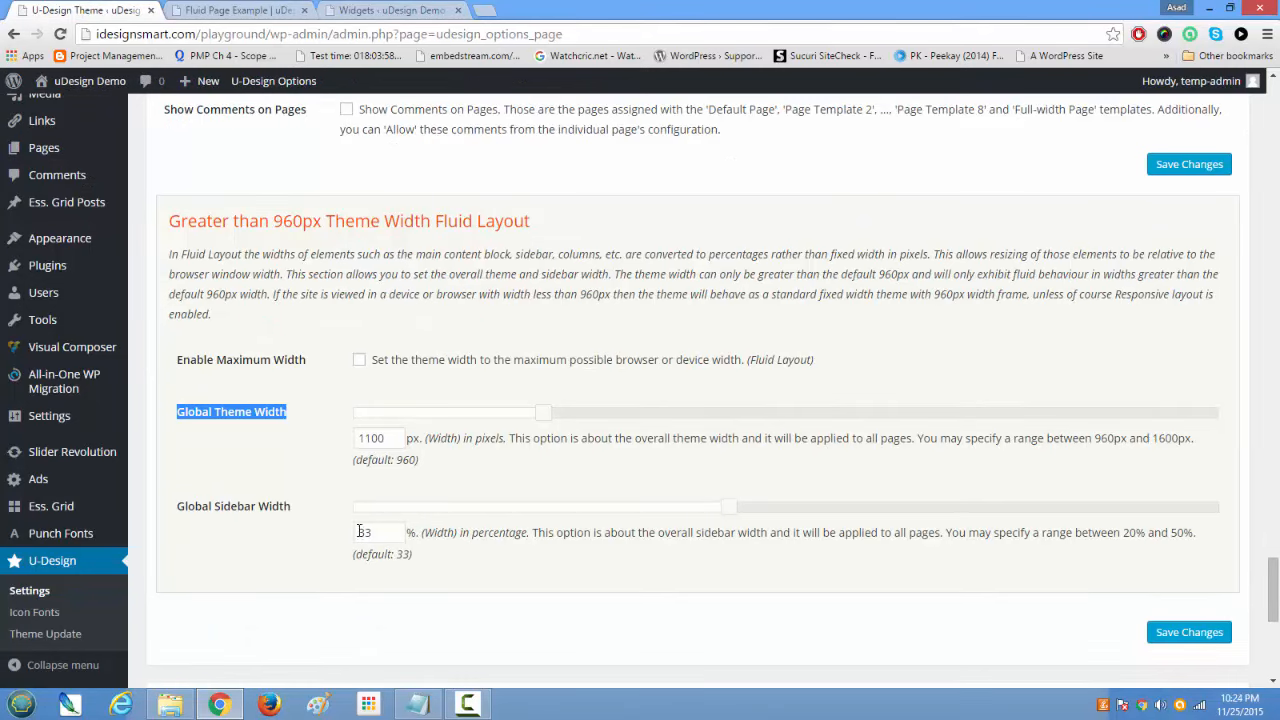
scroll(384, 537, "down", 4)
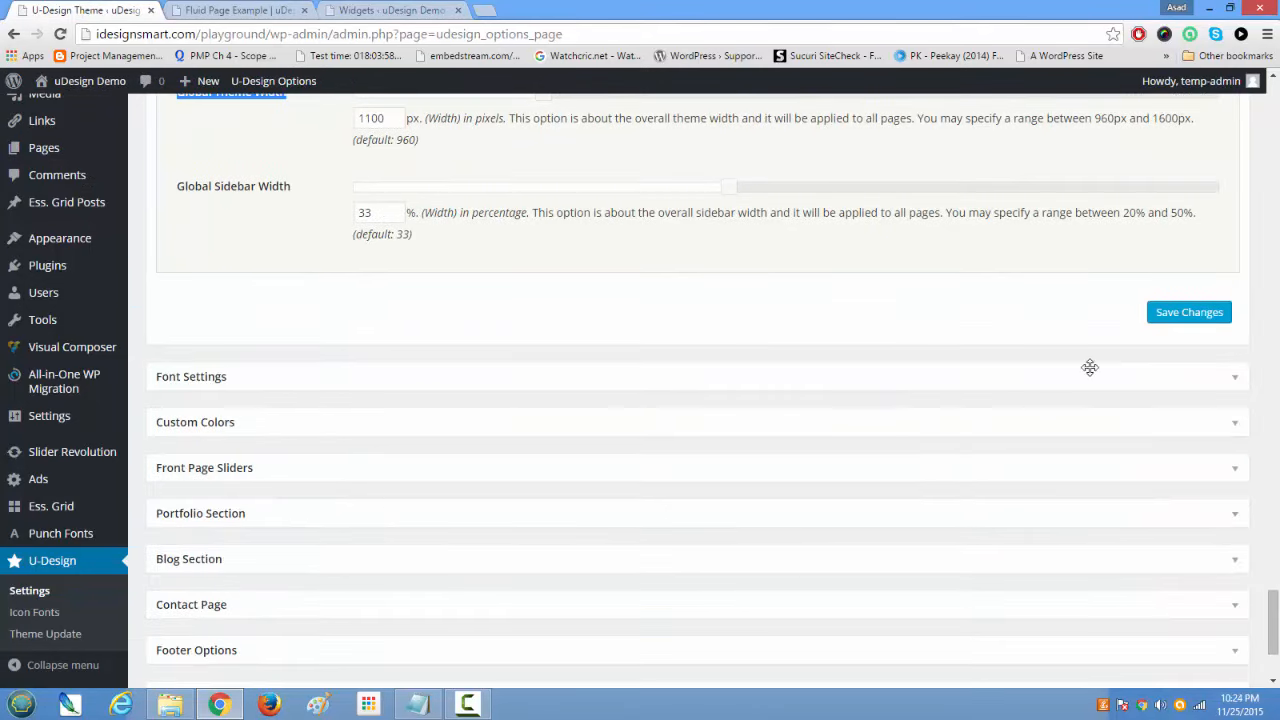
Step: Expand Font Settings and view the available font families under General Font Settings, keeping Roboto selected
left_click(1229, 388)
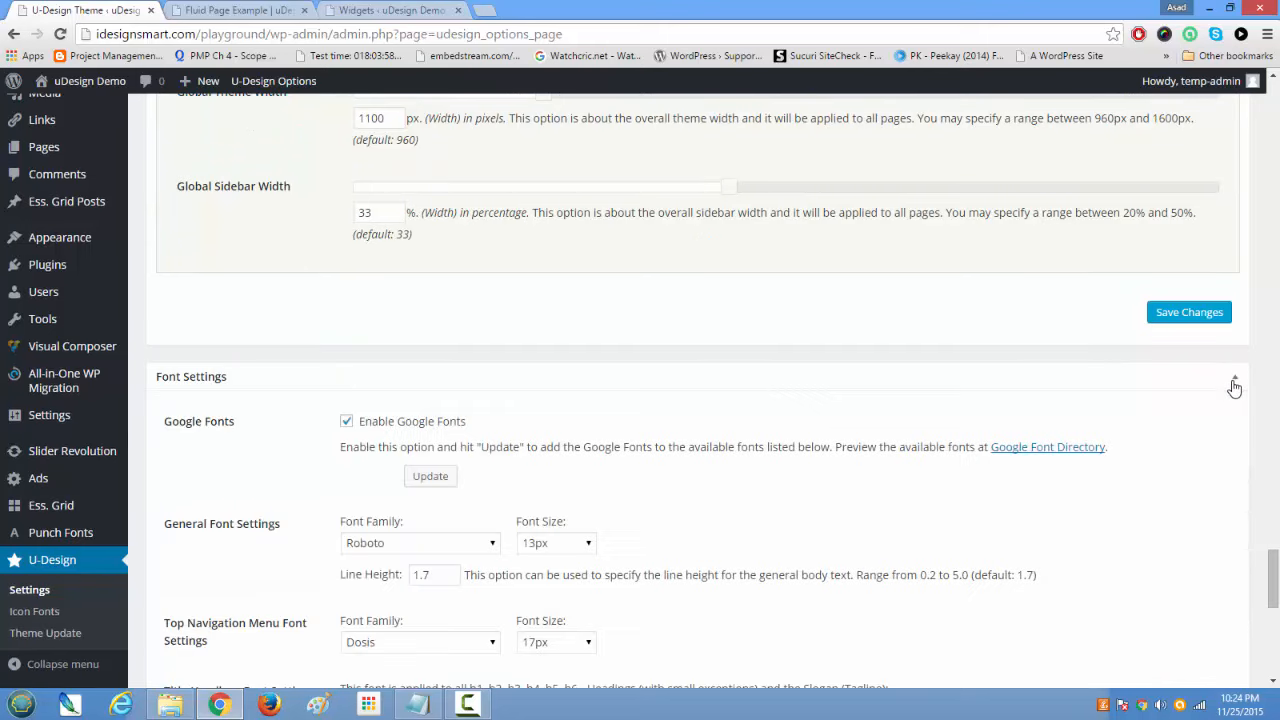
scroll(434, 494, "down", 2)
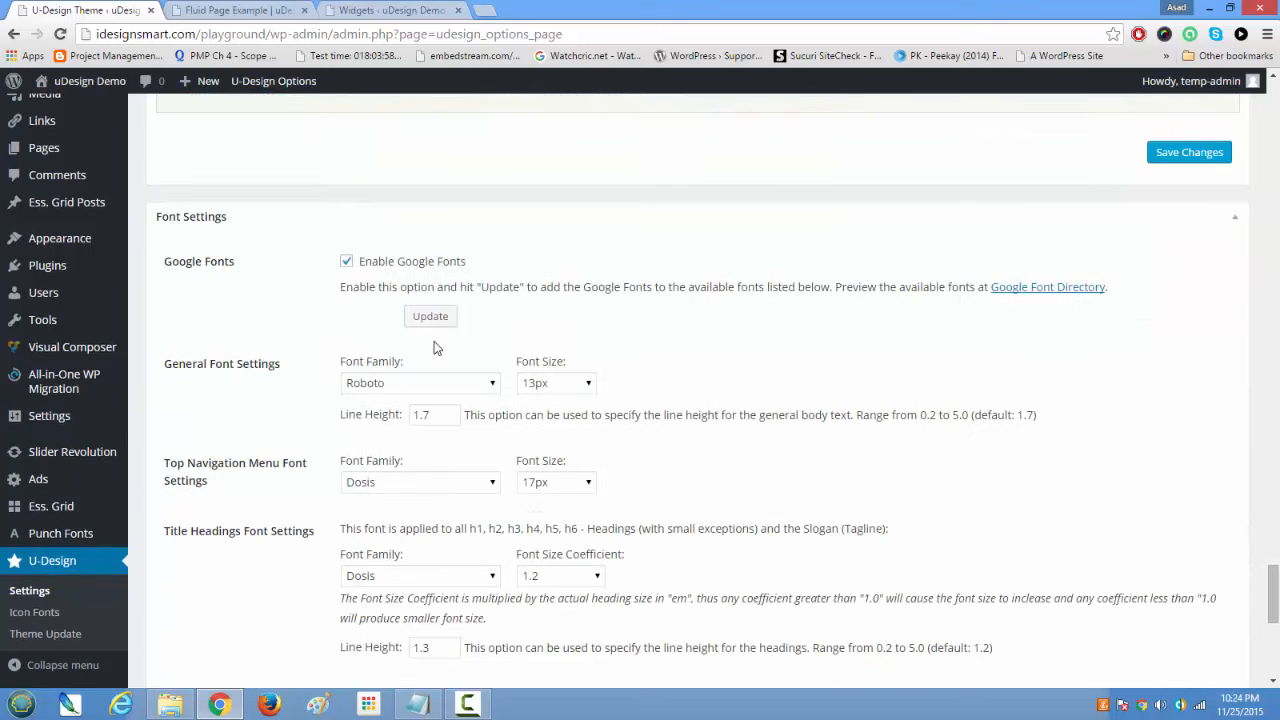
scroll(434, 345, "down", 2)
scroll(434, 347, "up", 1)
left_click(392, 305)
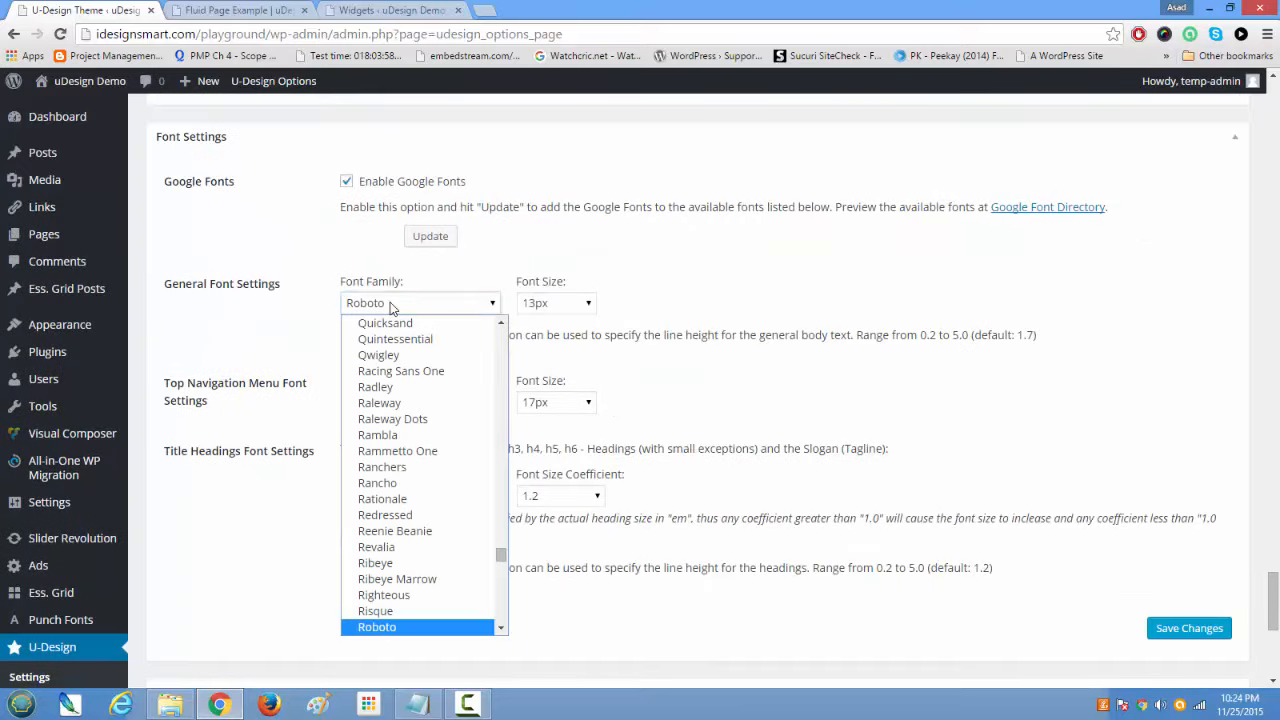
left_click(392, 305)
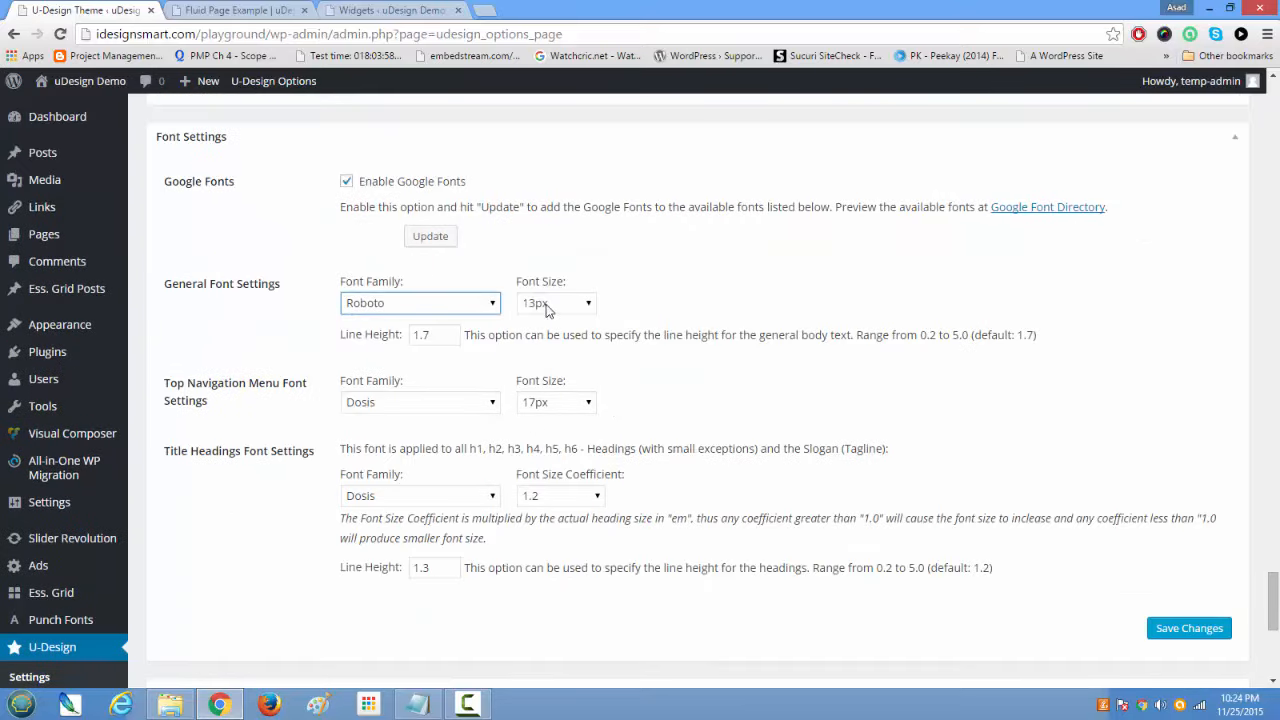
Step: Change the font family under General Font Settings to Lato
left_click(442, 310)
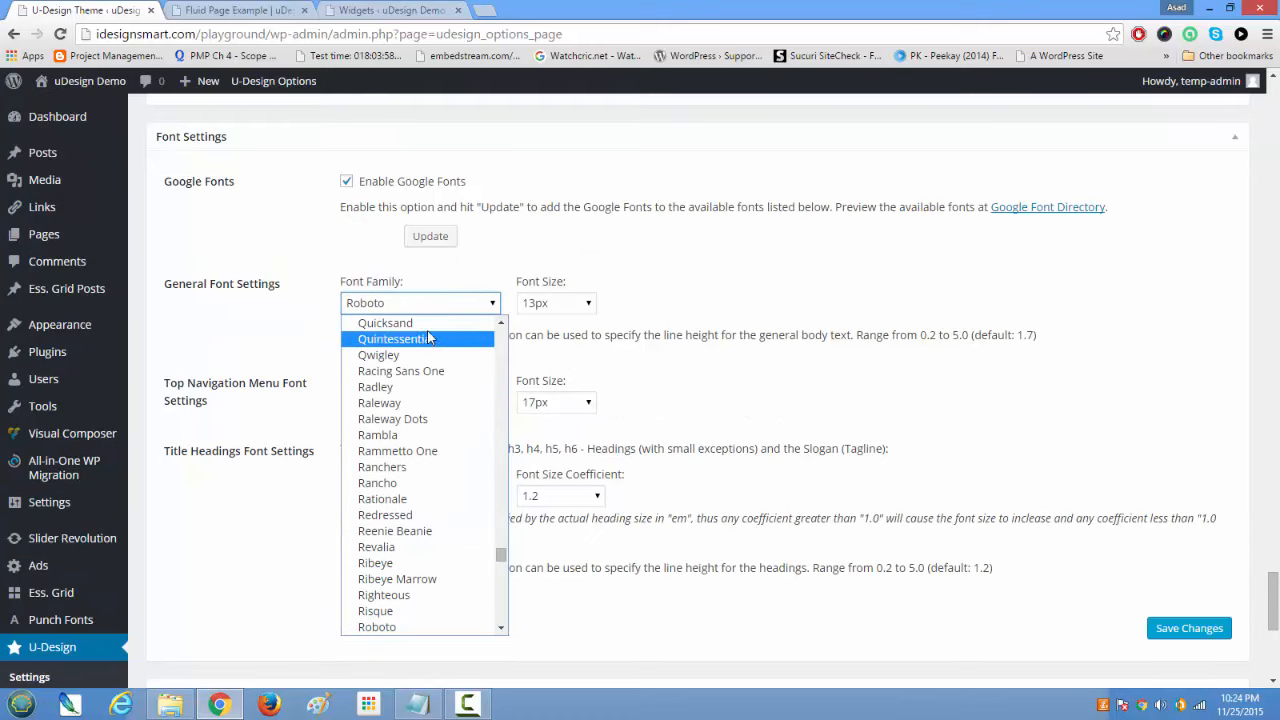
left_click(428, 325)
left_click(430, 310)
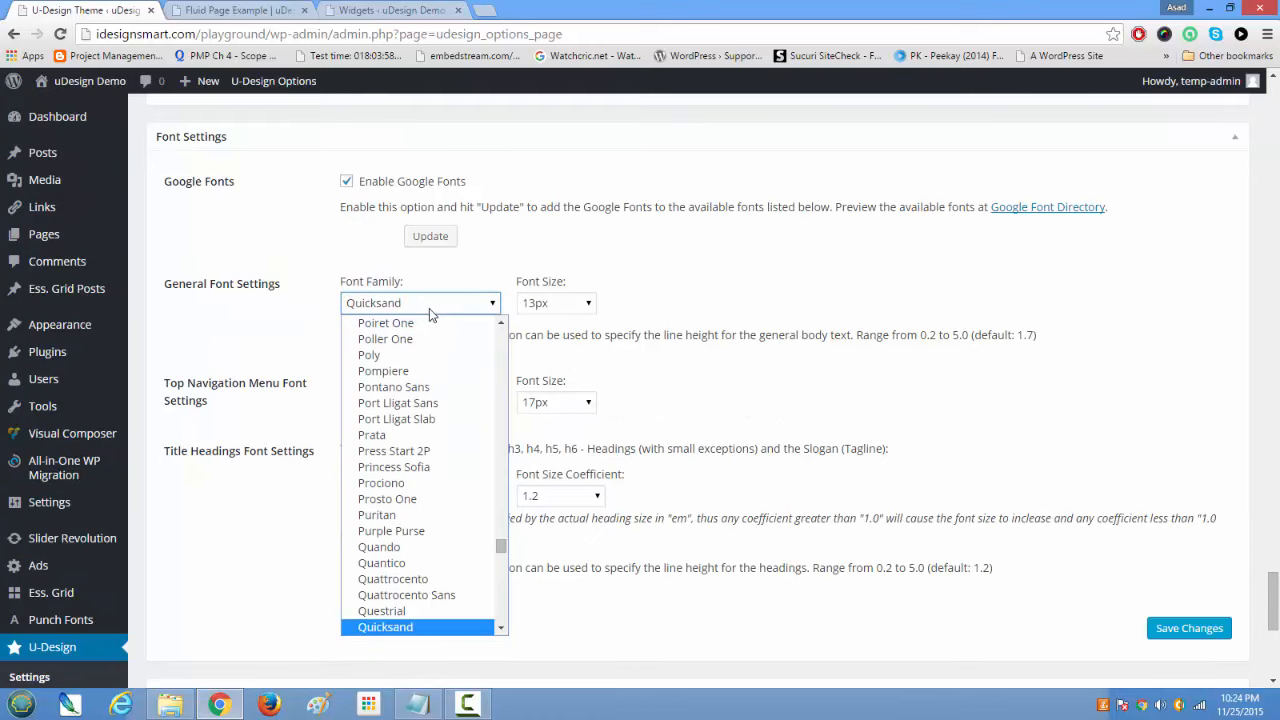
key("l")
key("a")
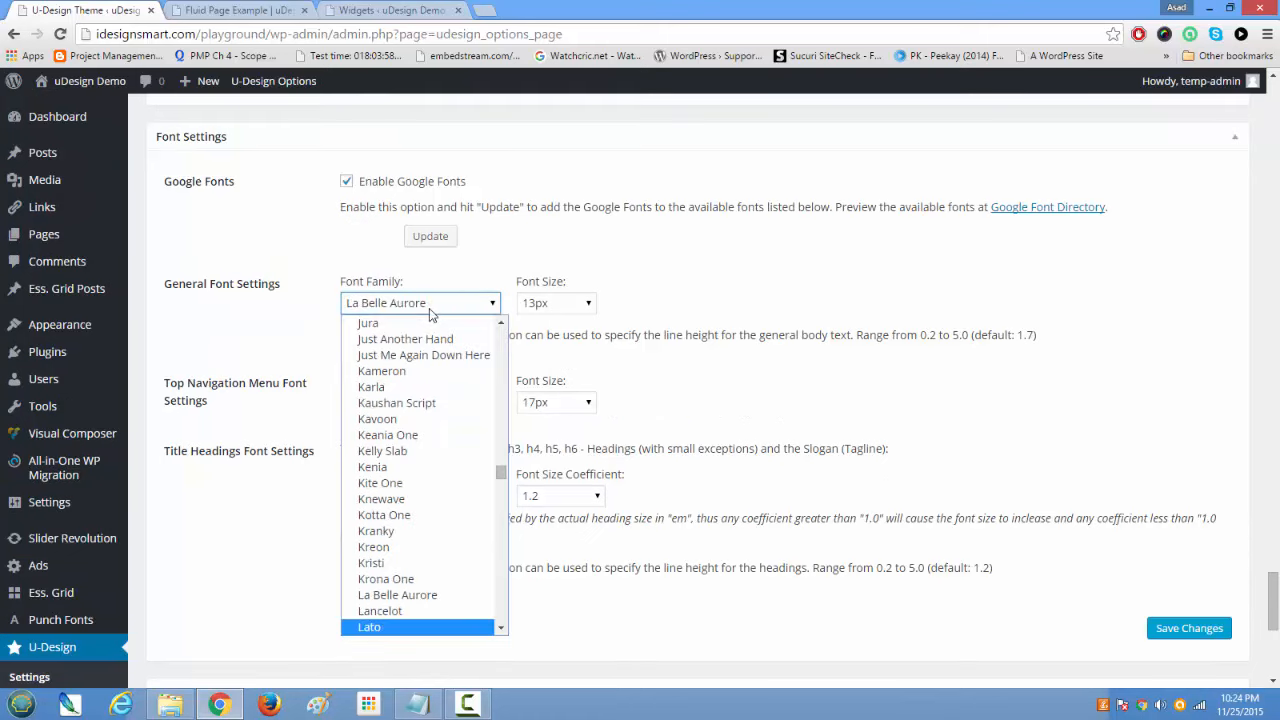
key("t")
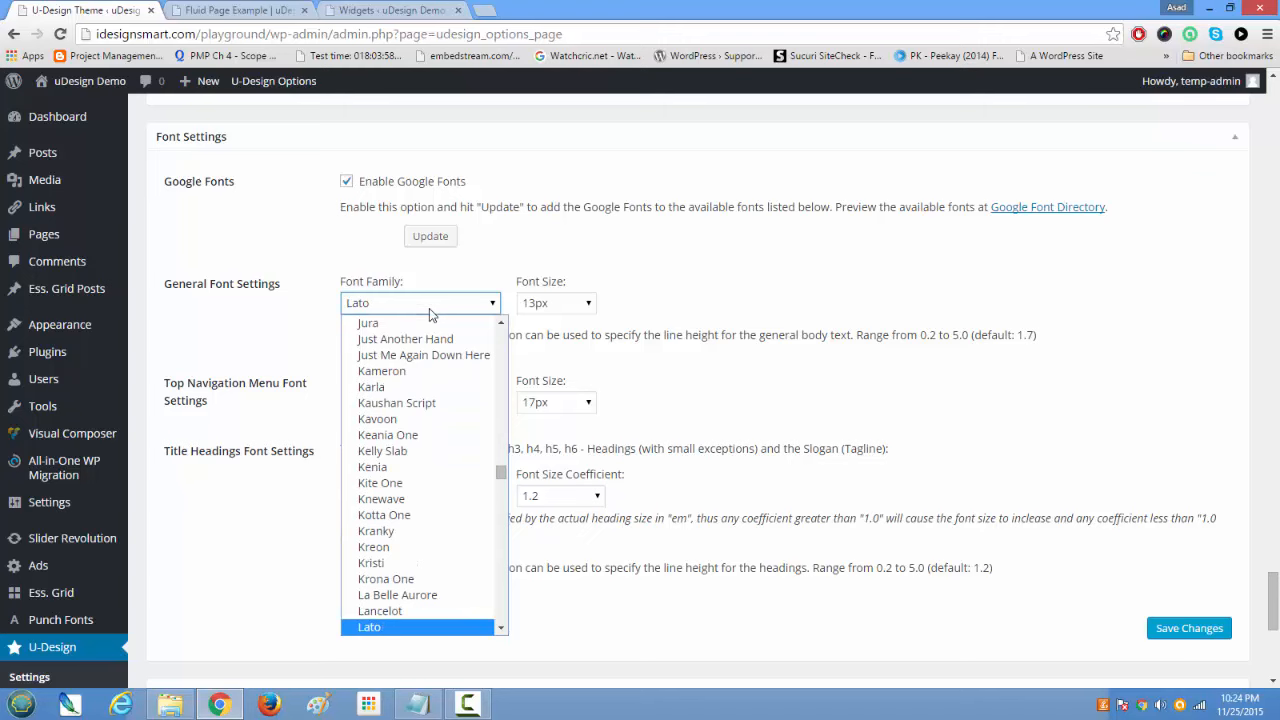
left_click(404, 627)
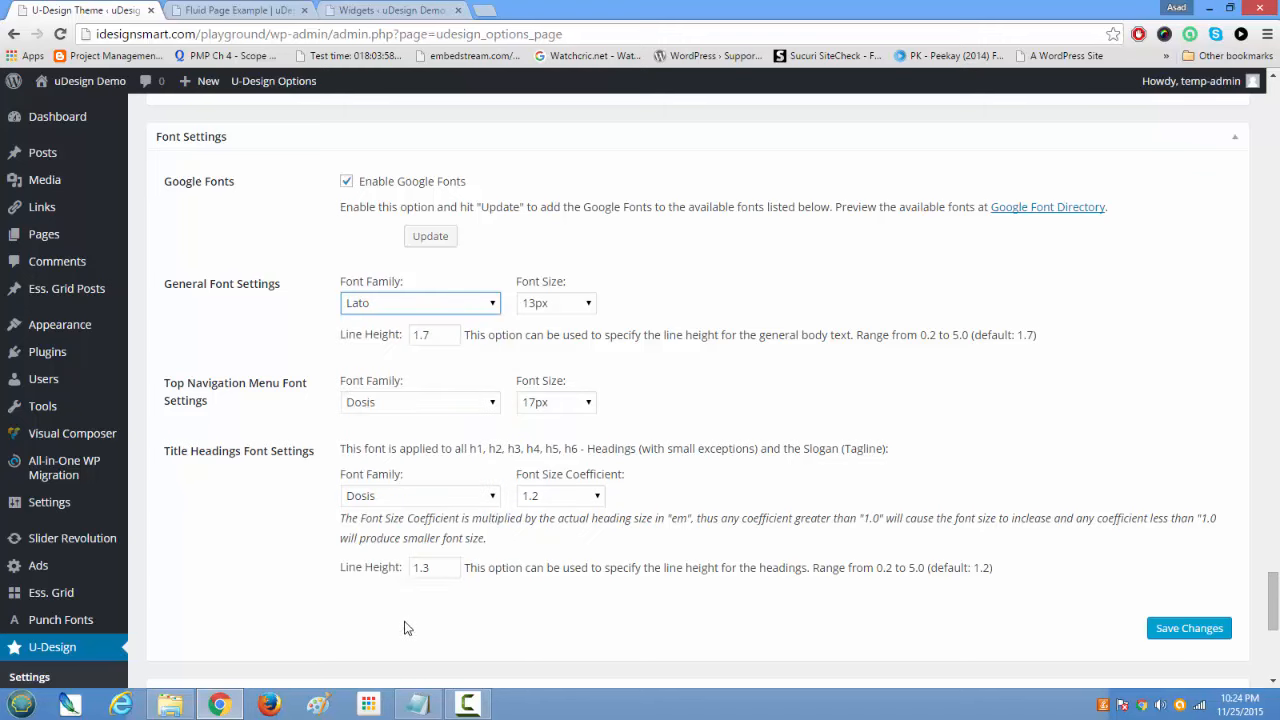
Step: Set the font family under General Font Settings back to Roboto
left_click(408, 316)
key("r")
key("o")
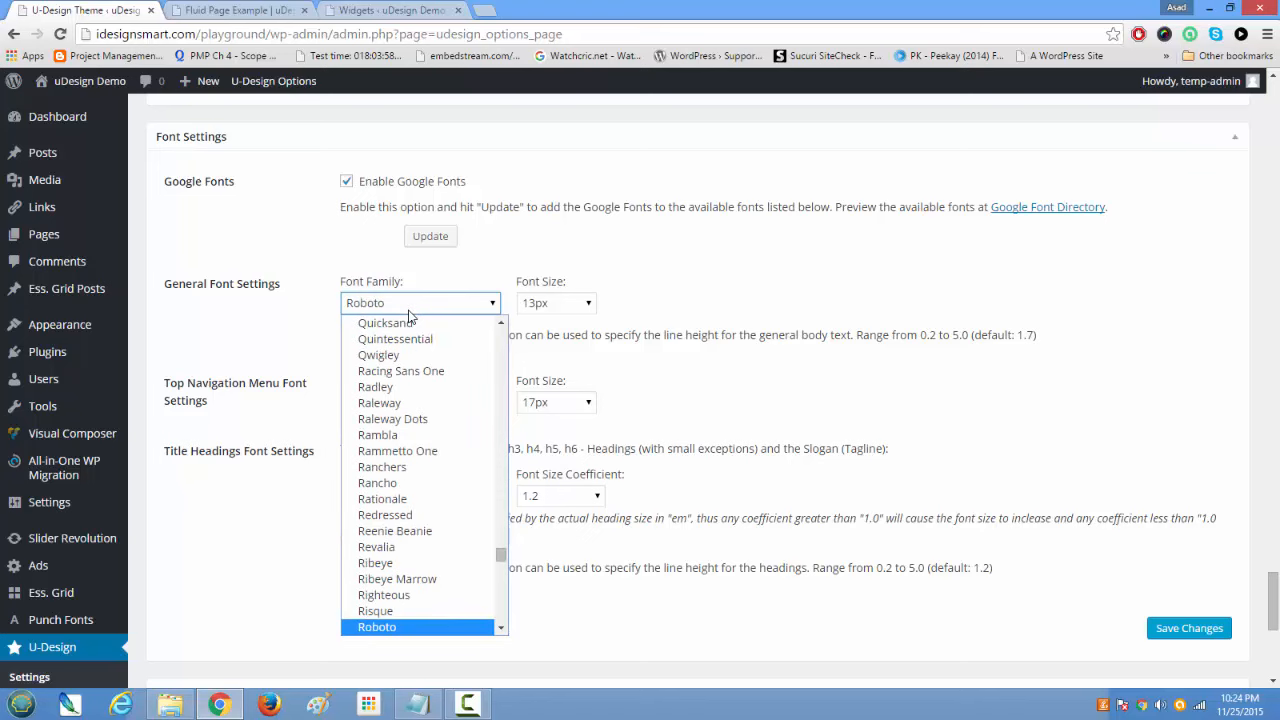
left_click(426, 628)
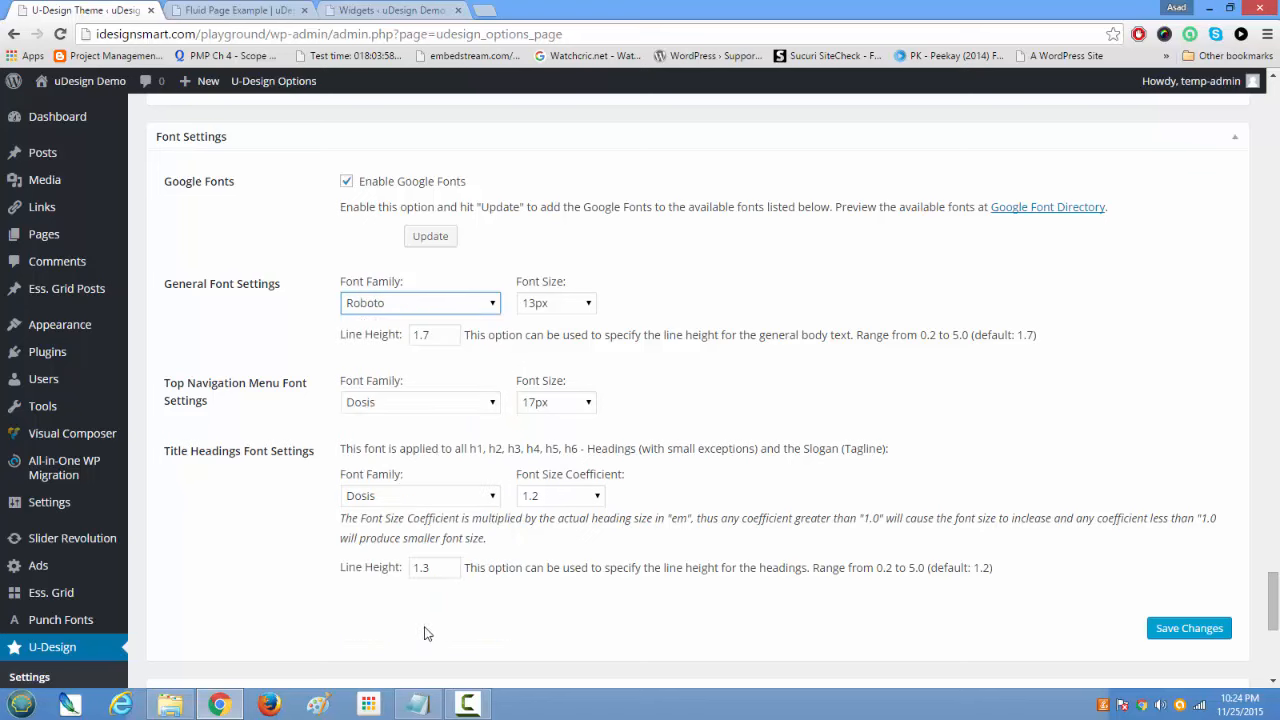
Step: View the font size choices for the general font and inspect the top navigation menu on the Fluid Page Example page
left_click(588, 305)
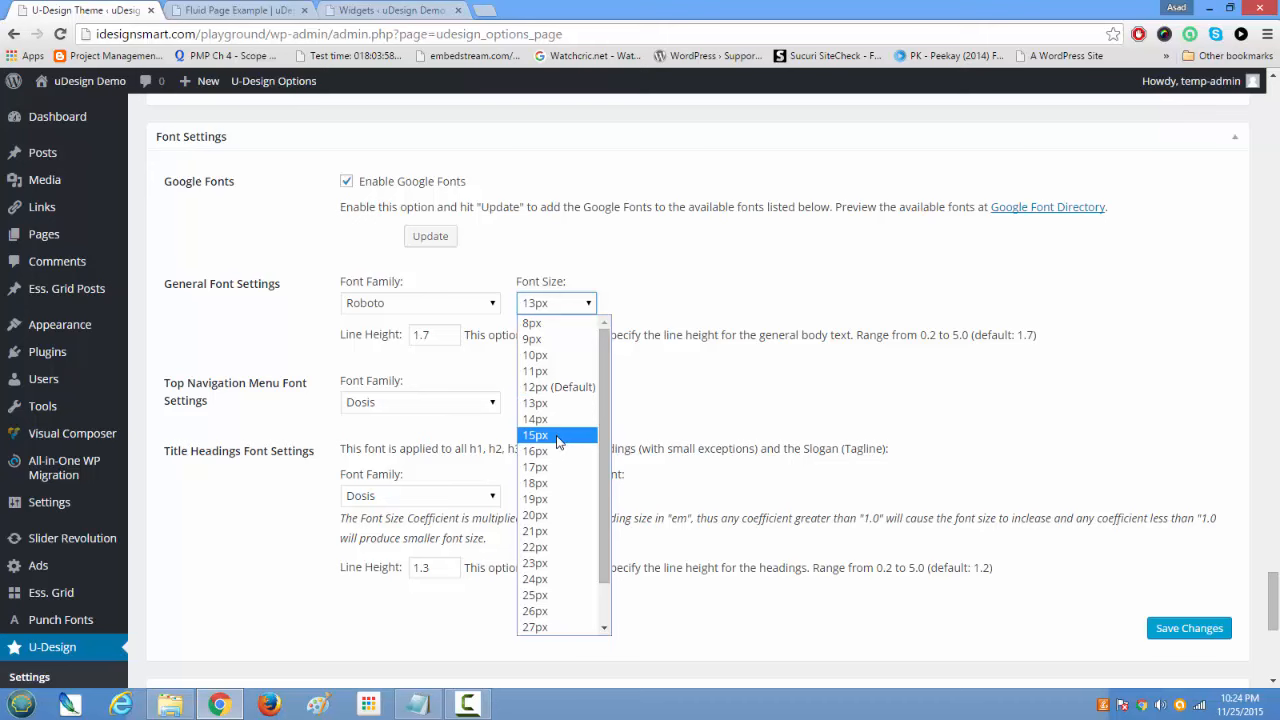
left_click(735, 387)
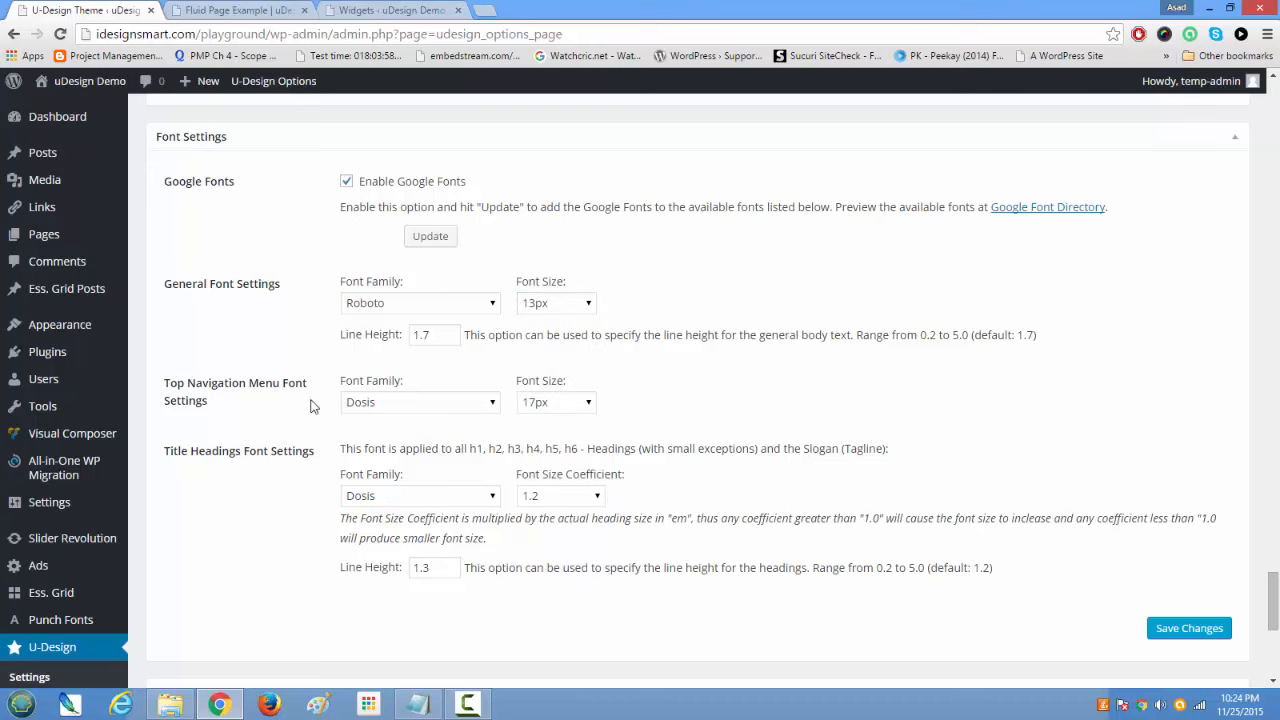
left_click(257, 10)
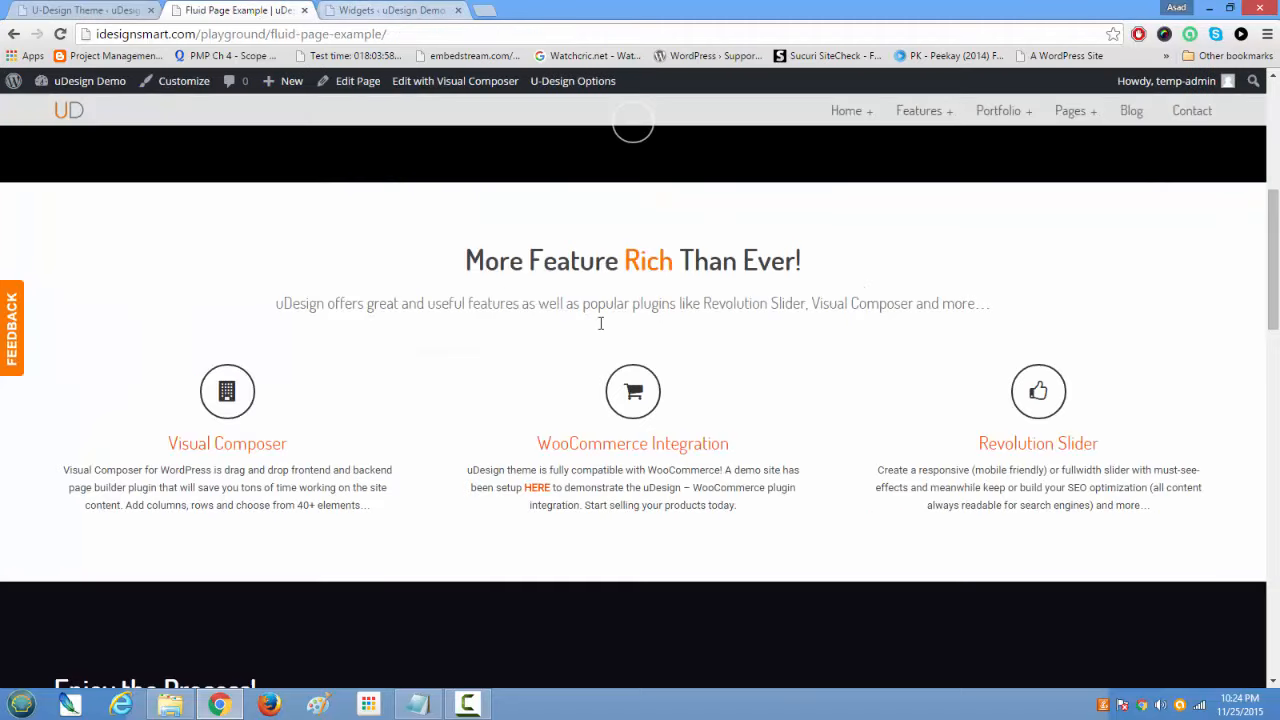
scroll(658, 437, "up", 5)
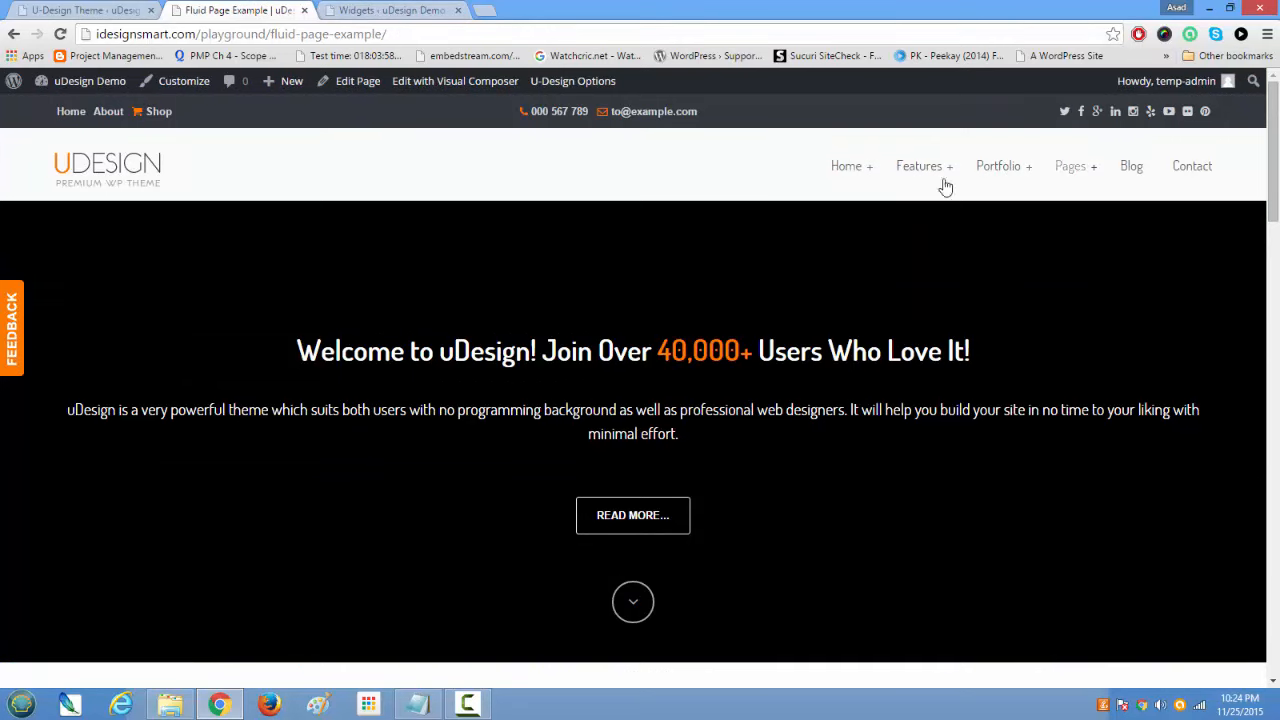
Step: Return to the theme settings and view the Font Size Coefficient choices under Title Headings Font Settings
left_click(40, 9)
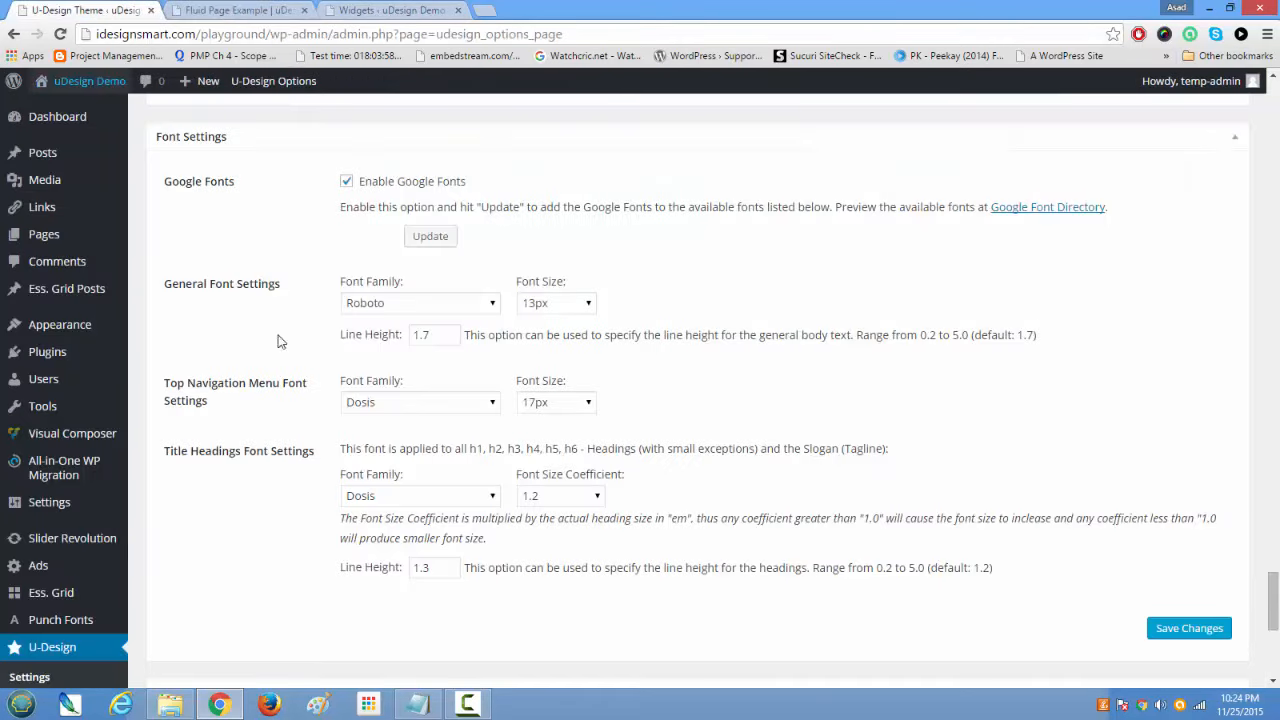
scroll(343, 439, "down", 3)
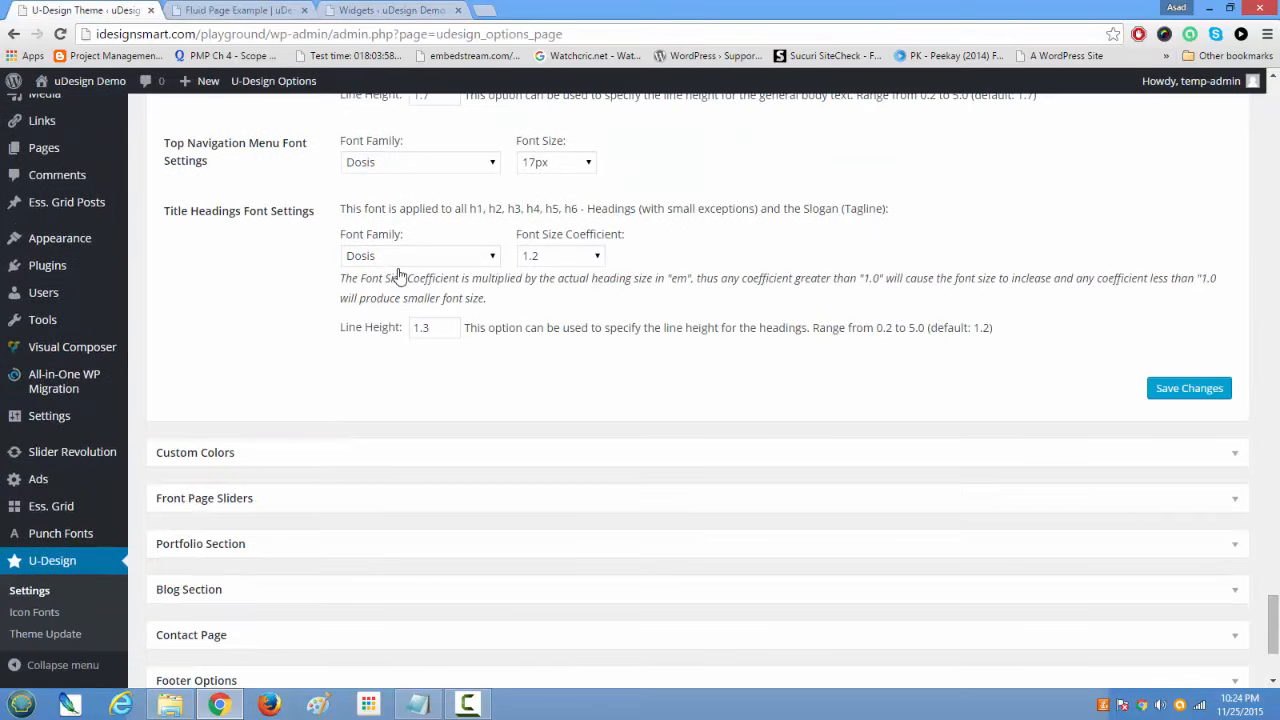
left_click(598, 257)
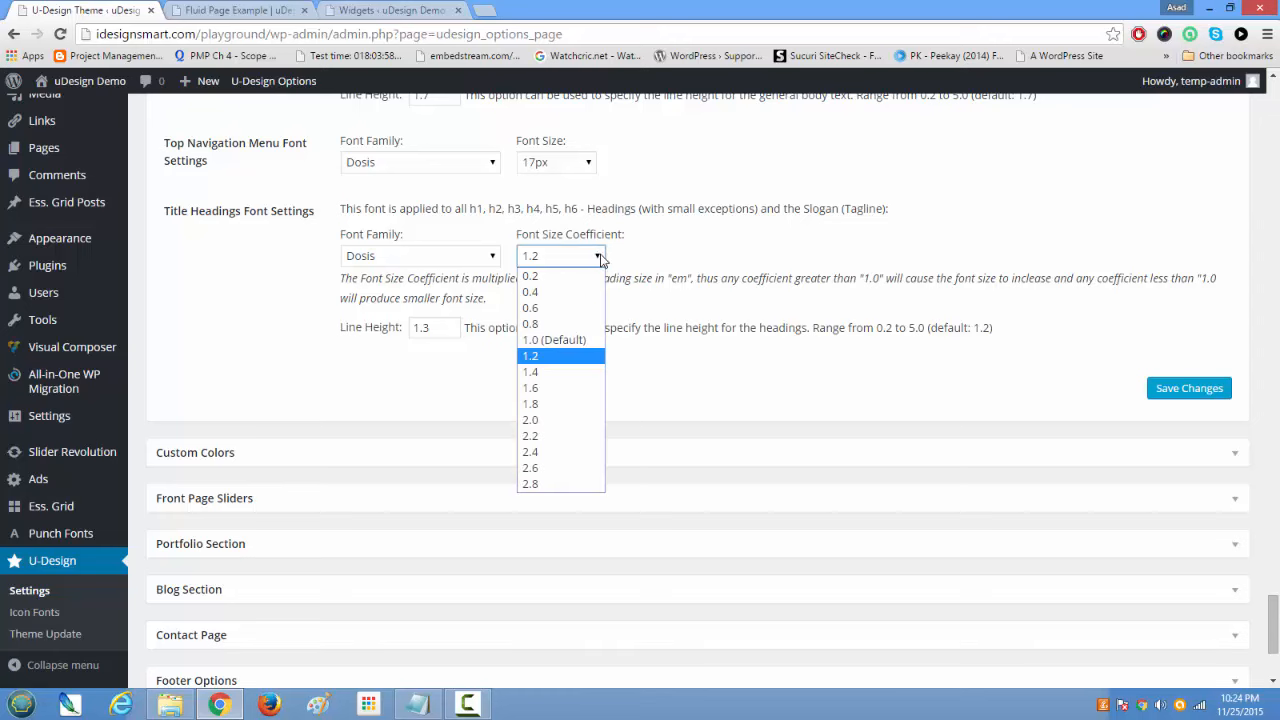
left_click(364, 353)
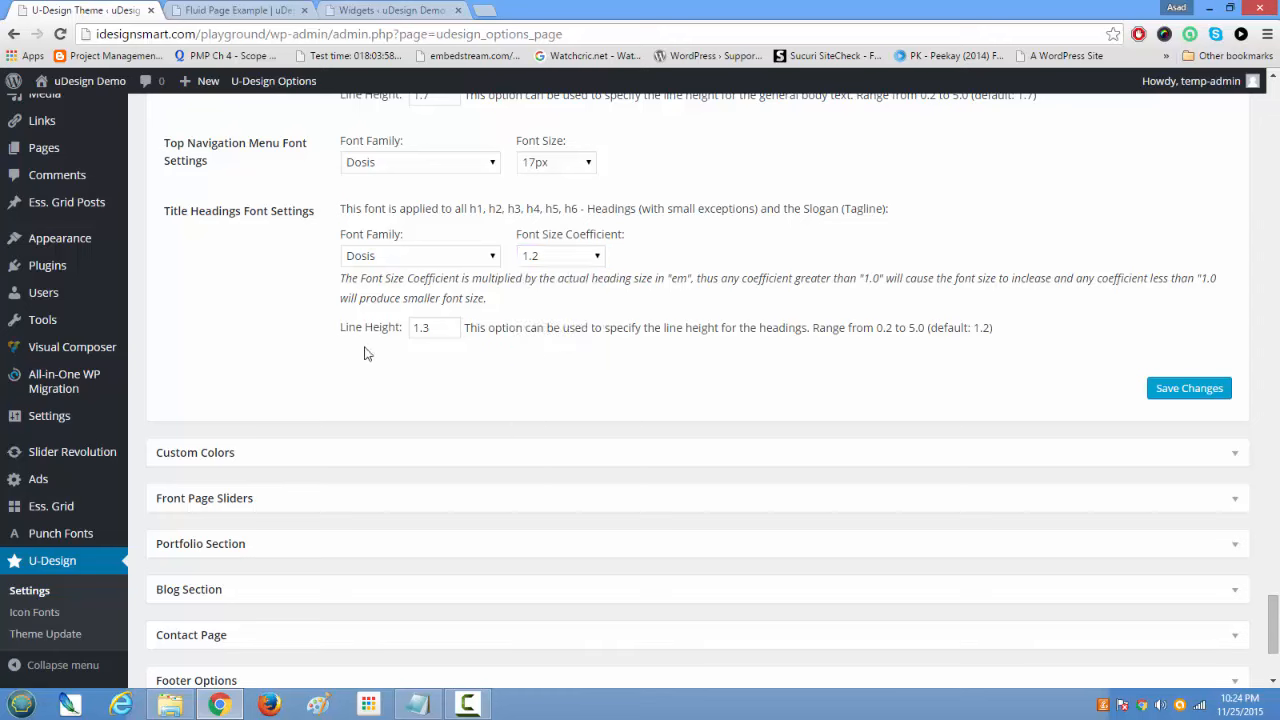
Step: Expand the Custom Colors section and highlight the General Text and Link Colors options
left_click(1237, 457)
scroll(750, 516, "down", 3)
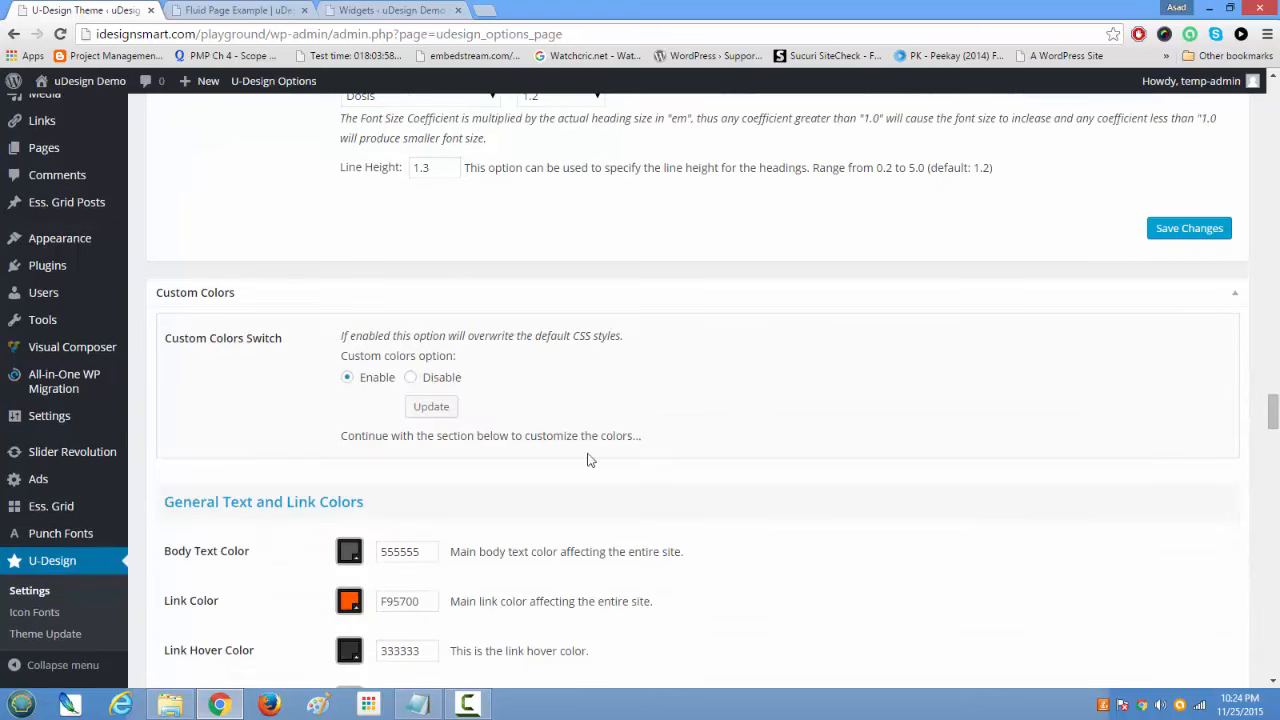
scroll(390, 470, "down", 3)
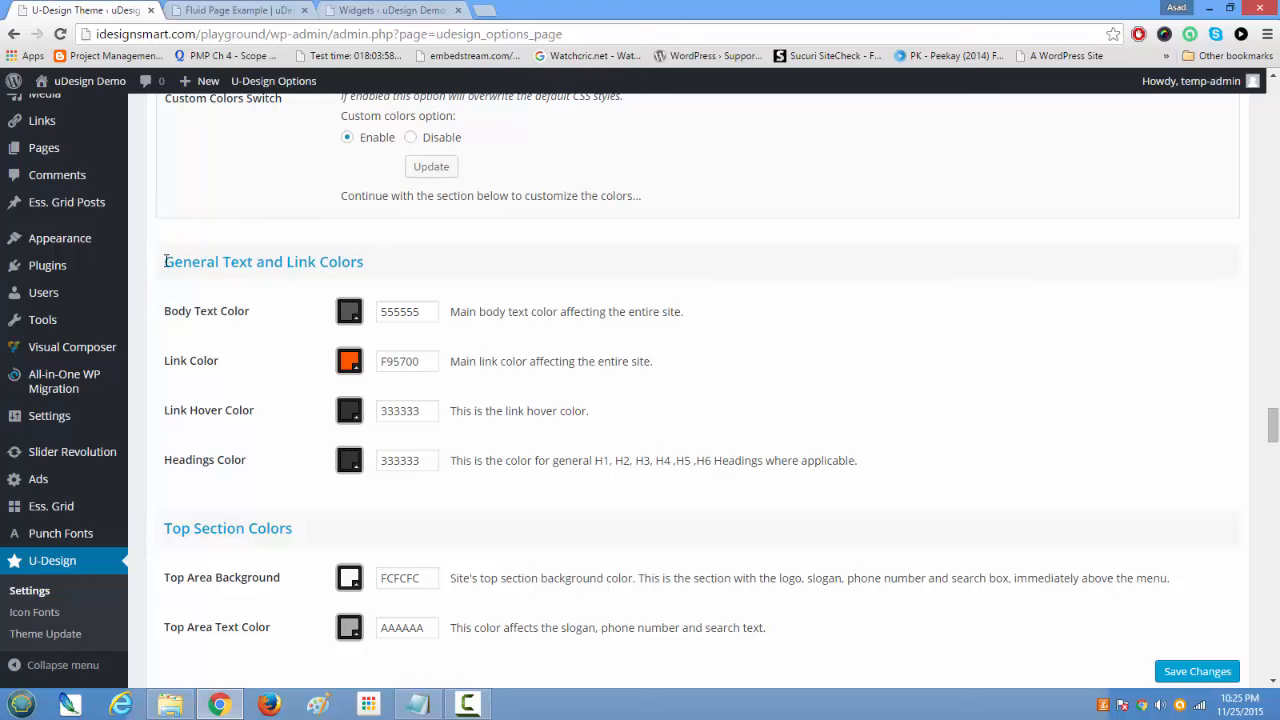
left_click_drag(171, 261, 1013, 443)
left_click(734, 499)
Step: Look at the colors on the Fluid Page Example page, then return to the settings and highlight the Body Text Color value
left_click(245, 8)
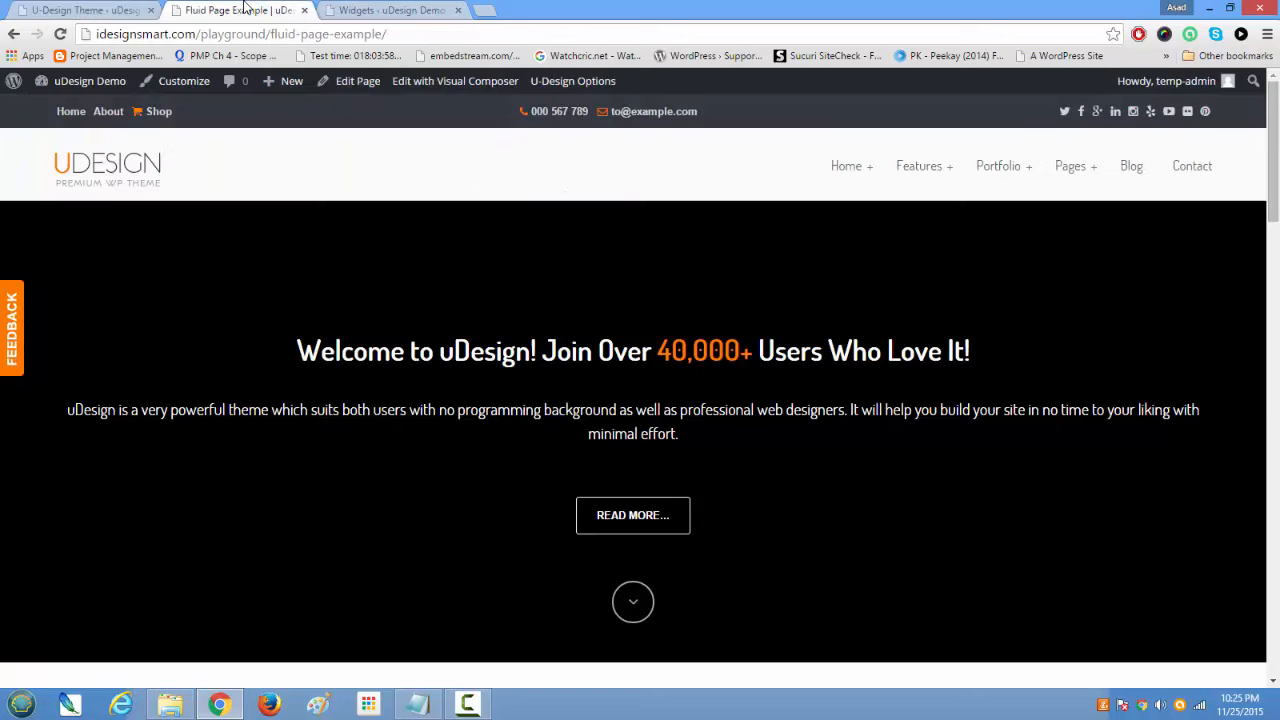
left_click(121, 9)
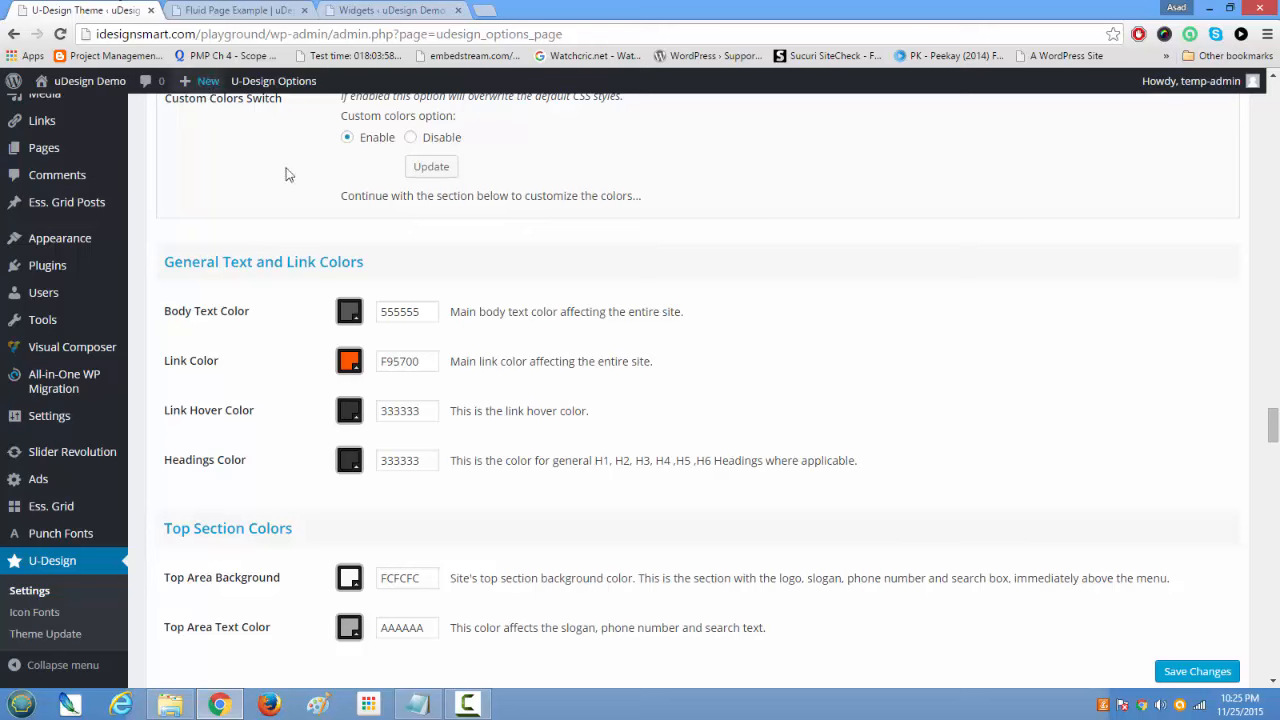
left_click_drag(424, 305, 366, 318)
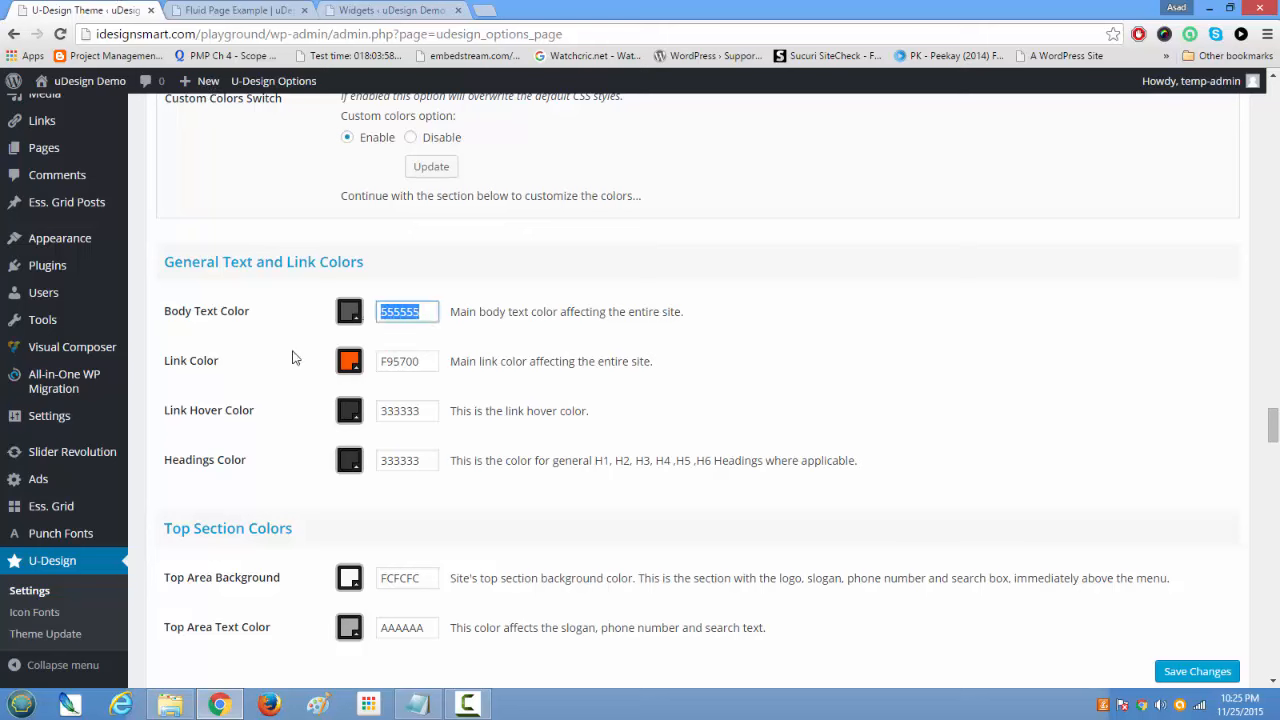
Step: Compare Top Section Colors with the header of the Fluid Page Example page, highlighting the Top Area Background value in the settings
scroll(368, 448, "down", 3)
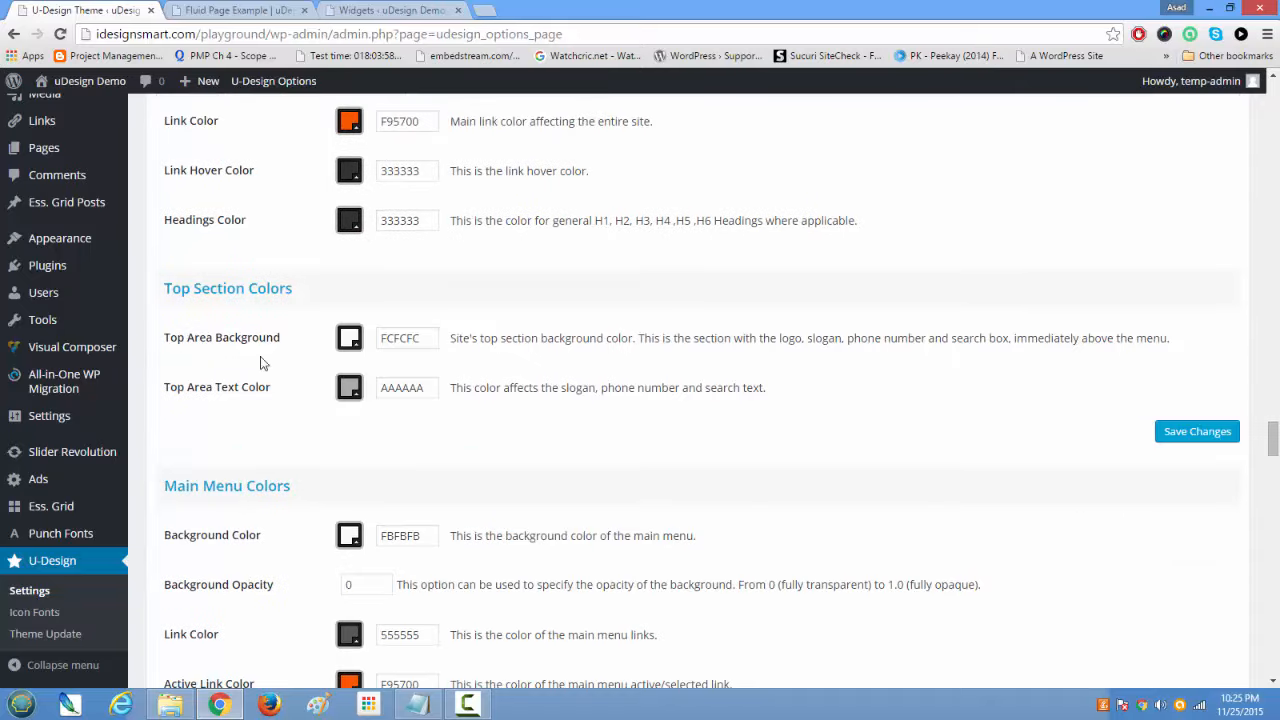
left_click(244, 9)
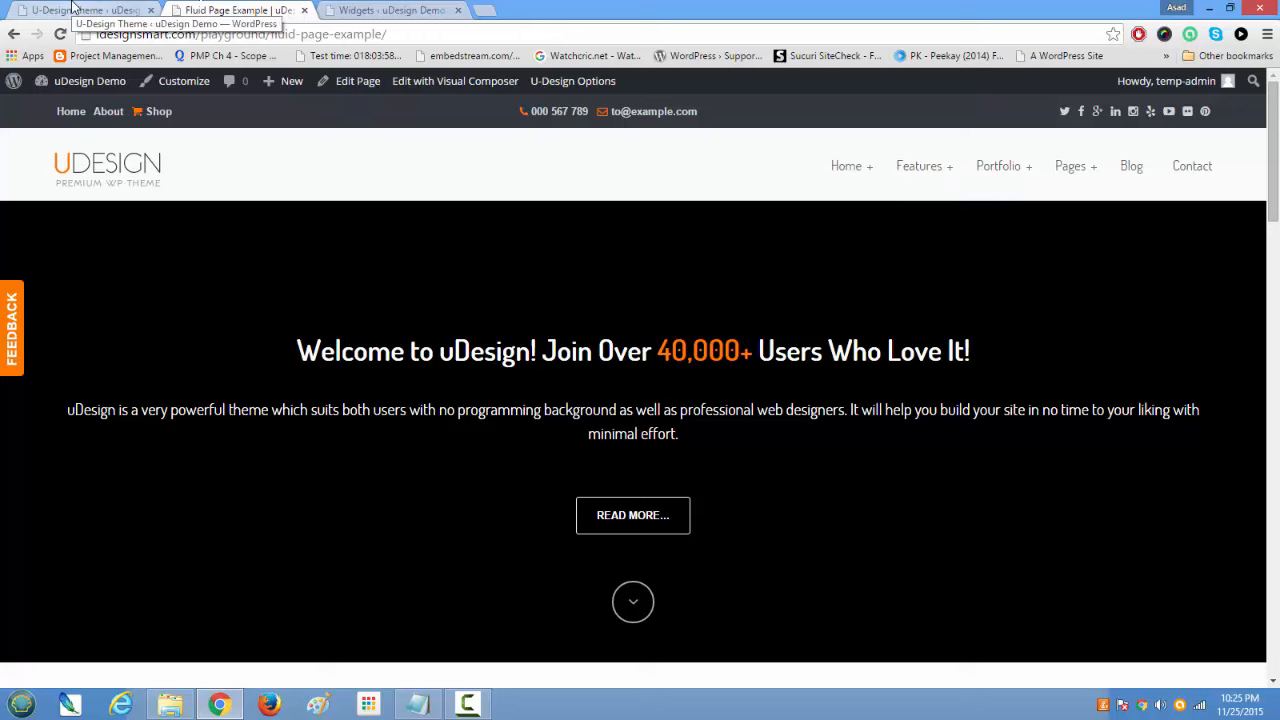
left_click(73, 8)
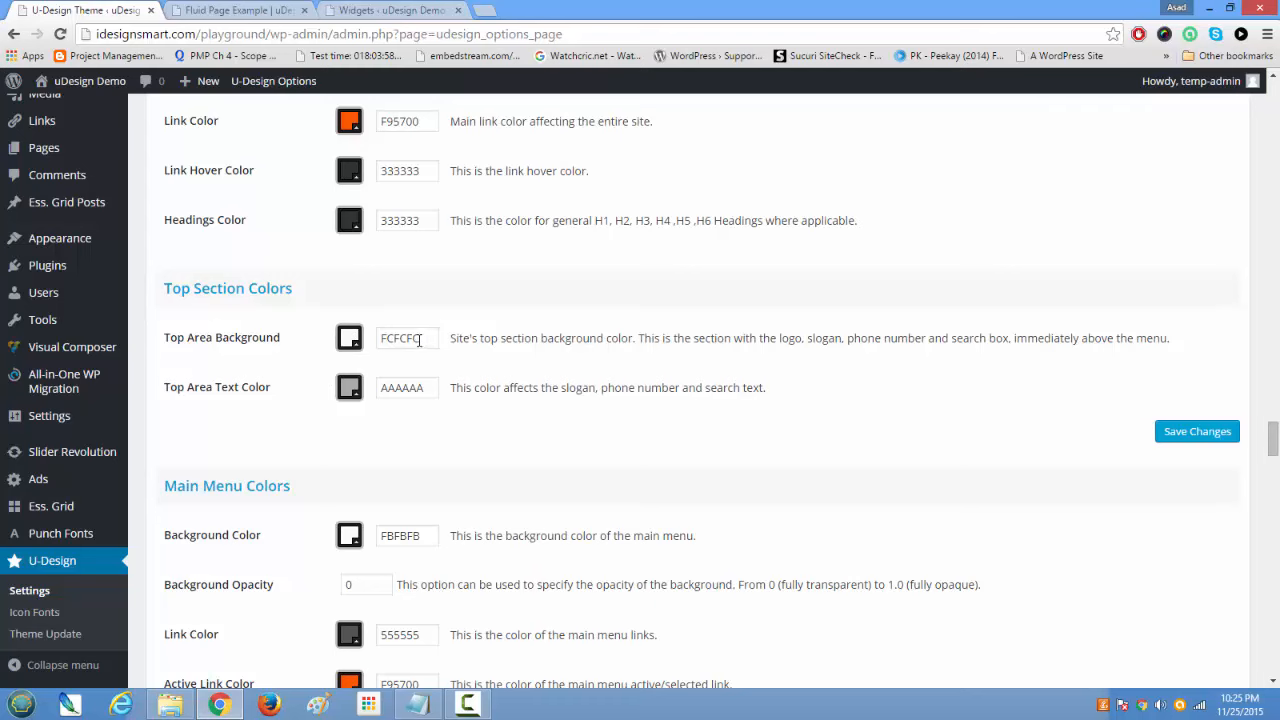
left_click_drag(419, 340, 350, 337)
left_click(240, 10)
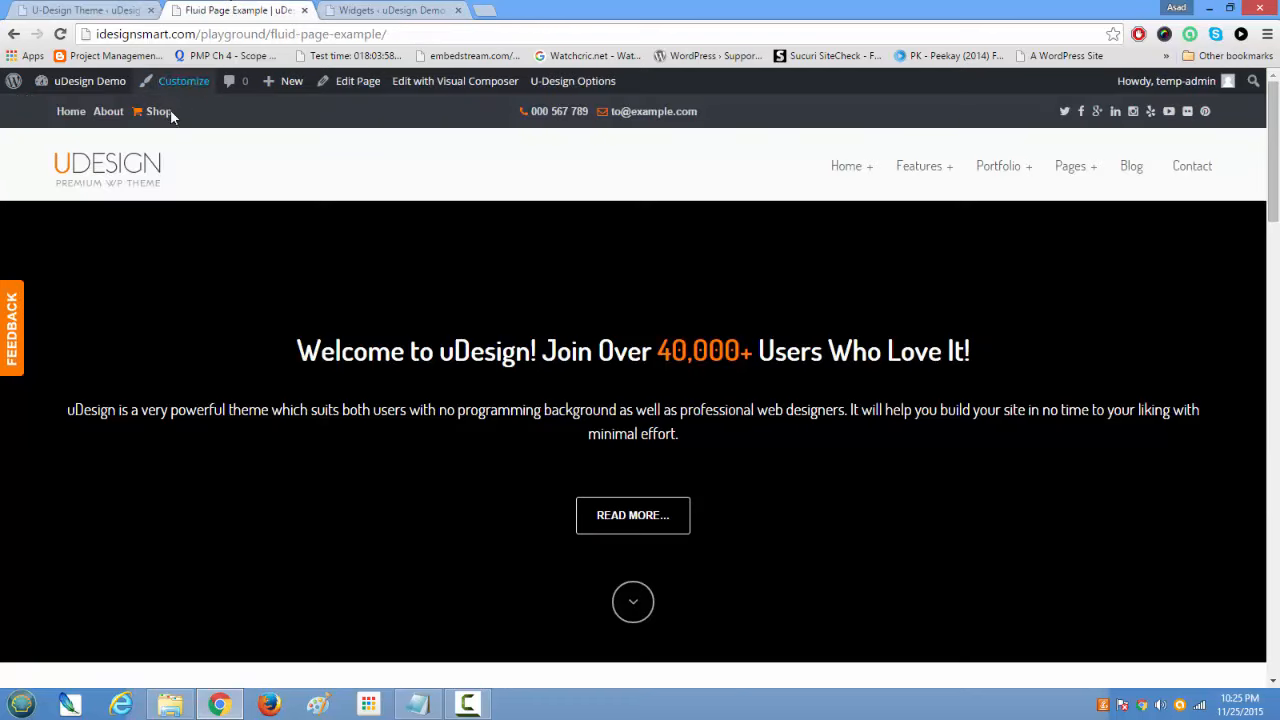
left_click(60, 10)
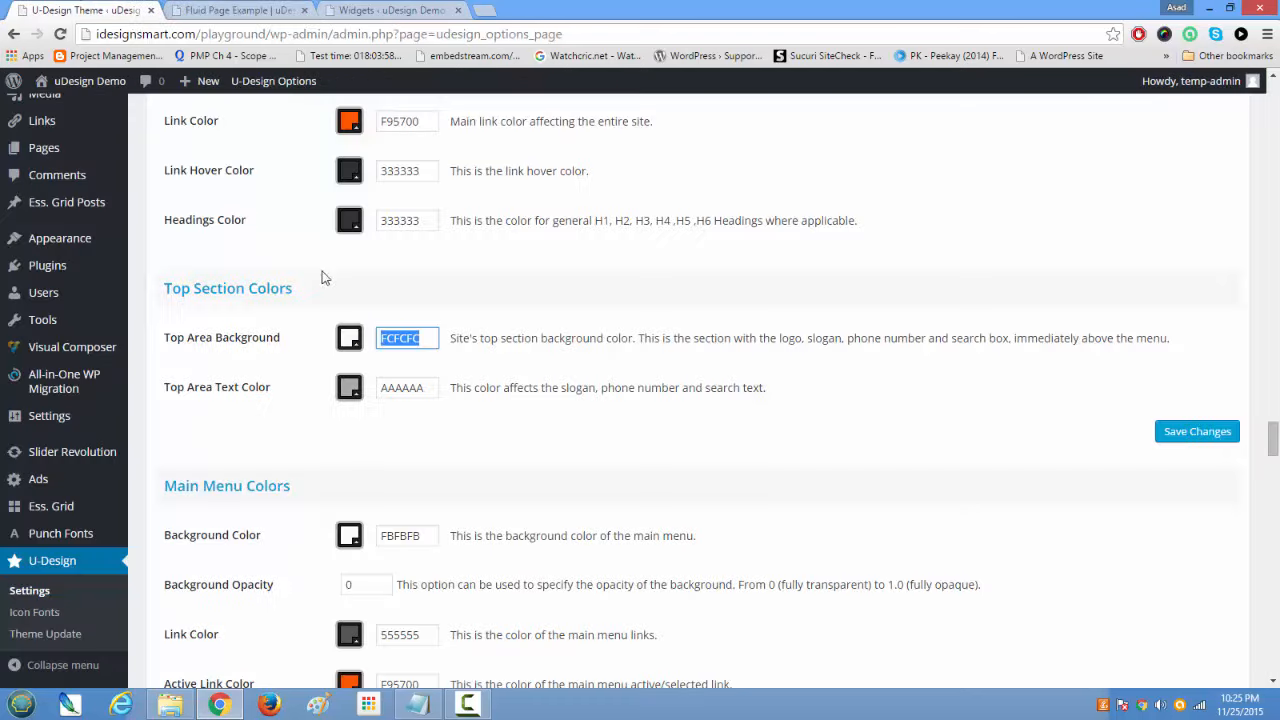
Step: Highlight the Top Area Text Color value and check the header text on the Fluid Page Example page
left_click_drag(438, 390, 379, 389)
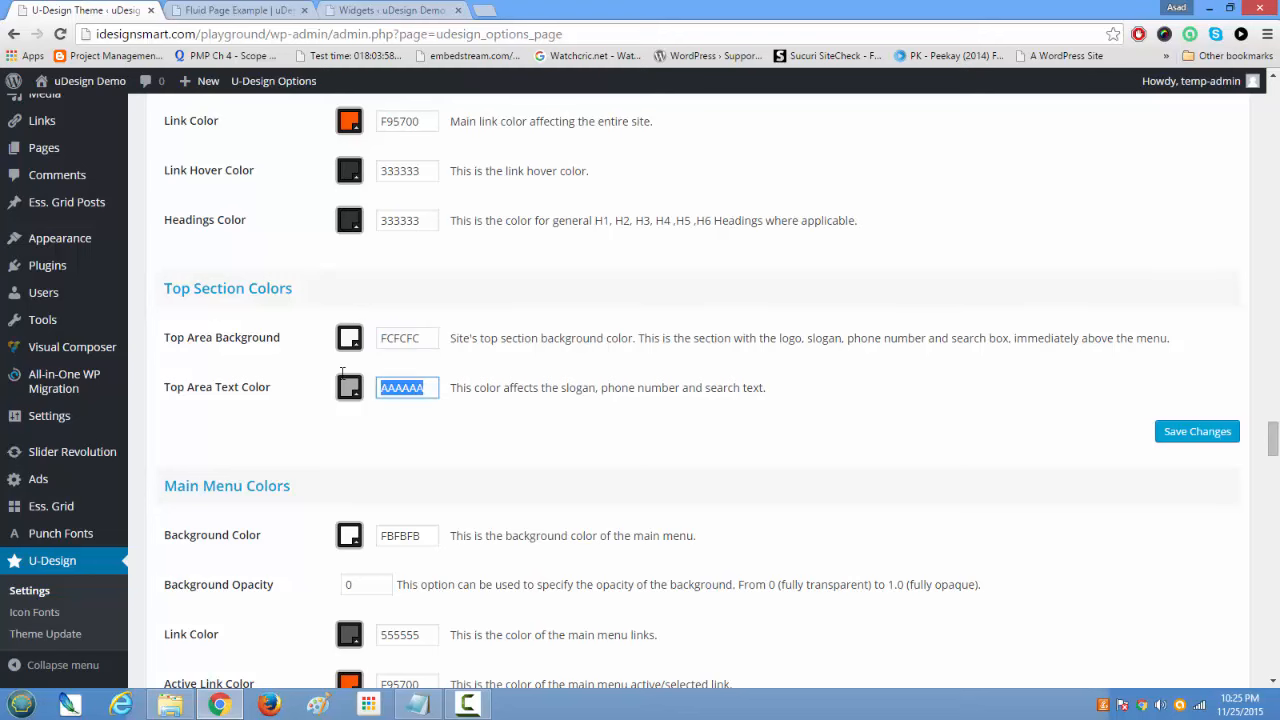
left_click(218, 12)
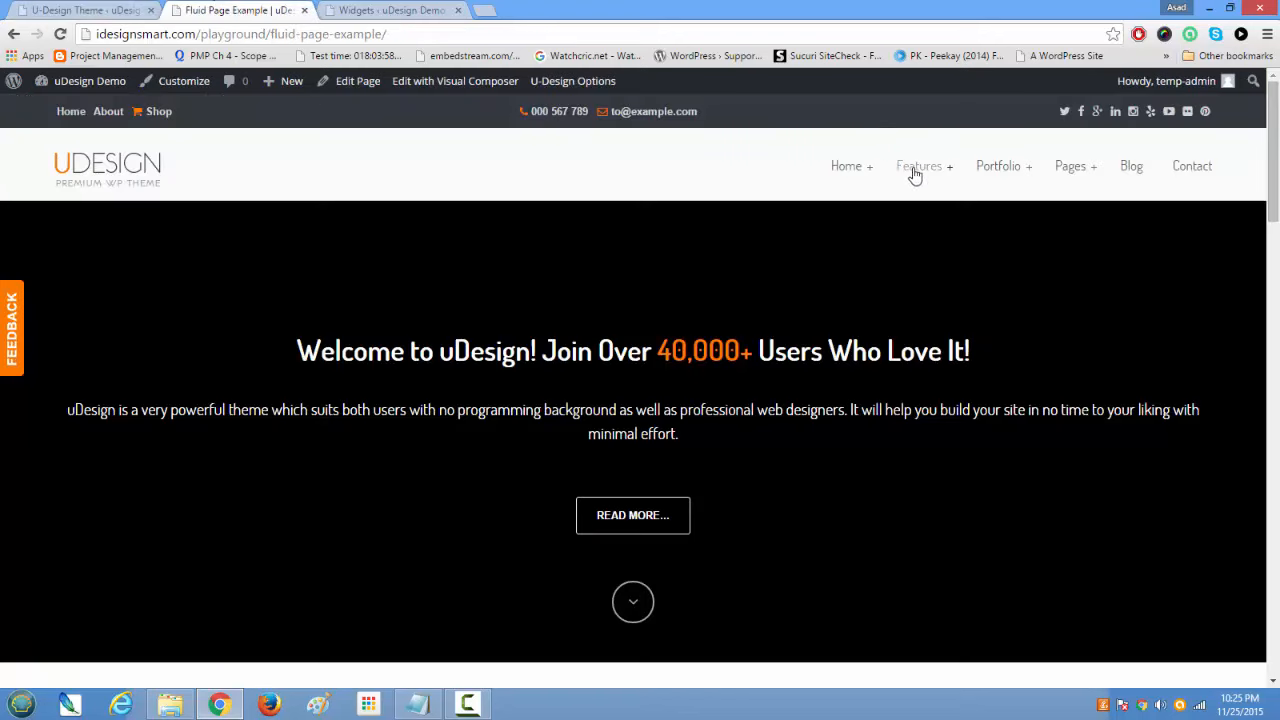
left_click(115, 9)
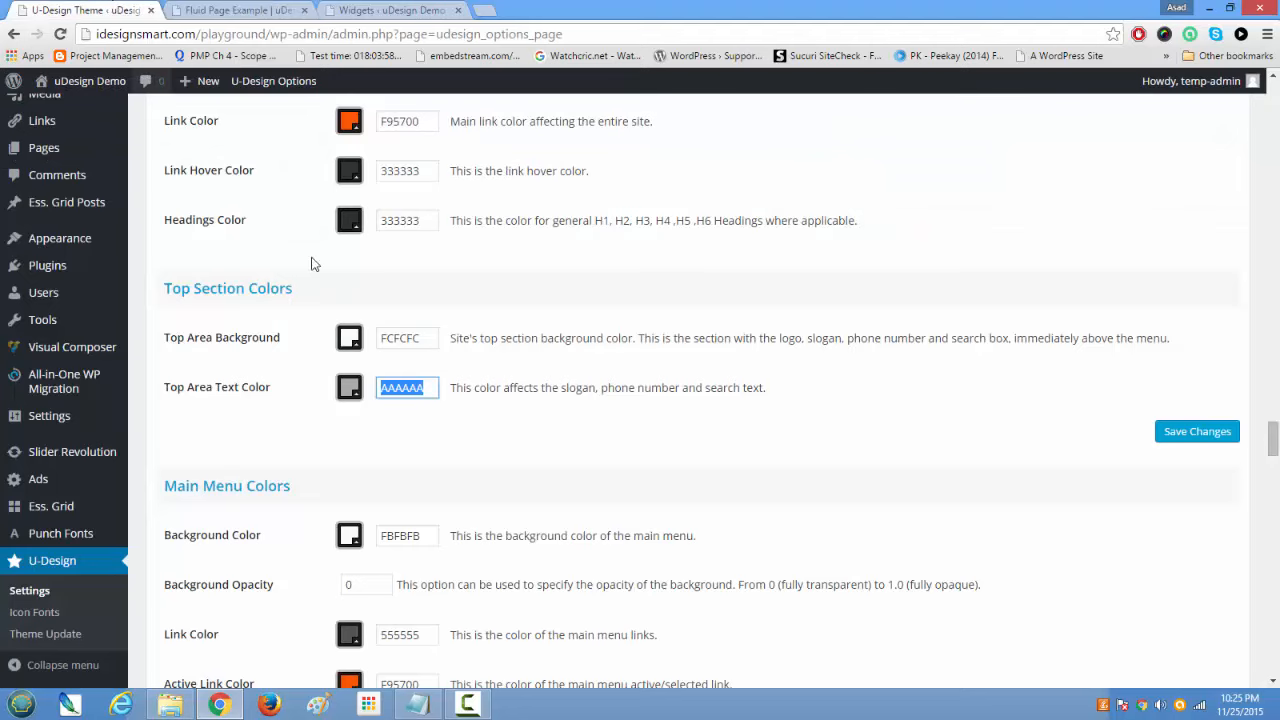
Step: Review Main Menu Colors down to Secondary Menu Colors, highlighting the Background Color, Background Opacity, Hover Link Color and Active Link Color values
scroll(420, 418, "down", 2)
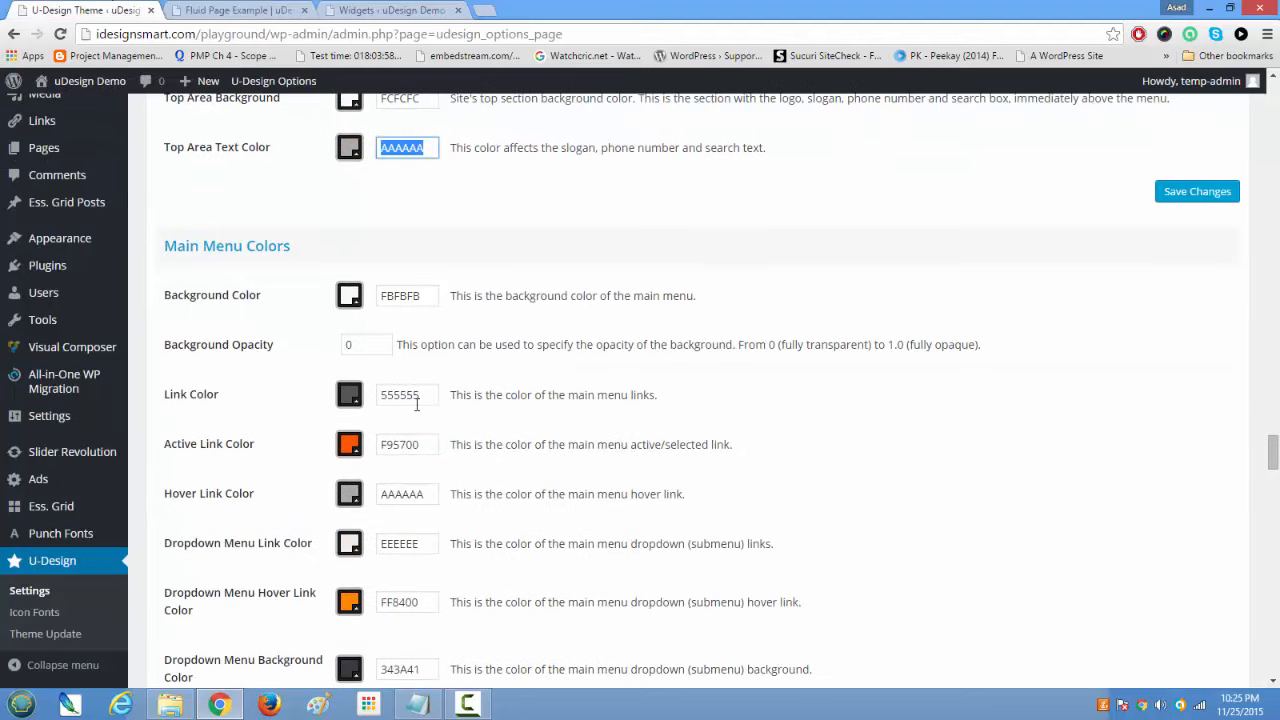
double_click(418, 300)
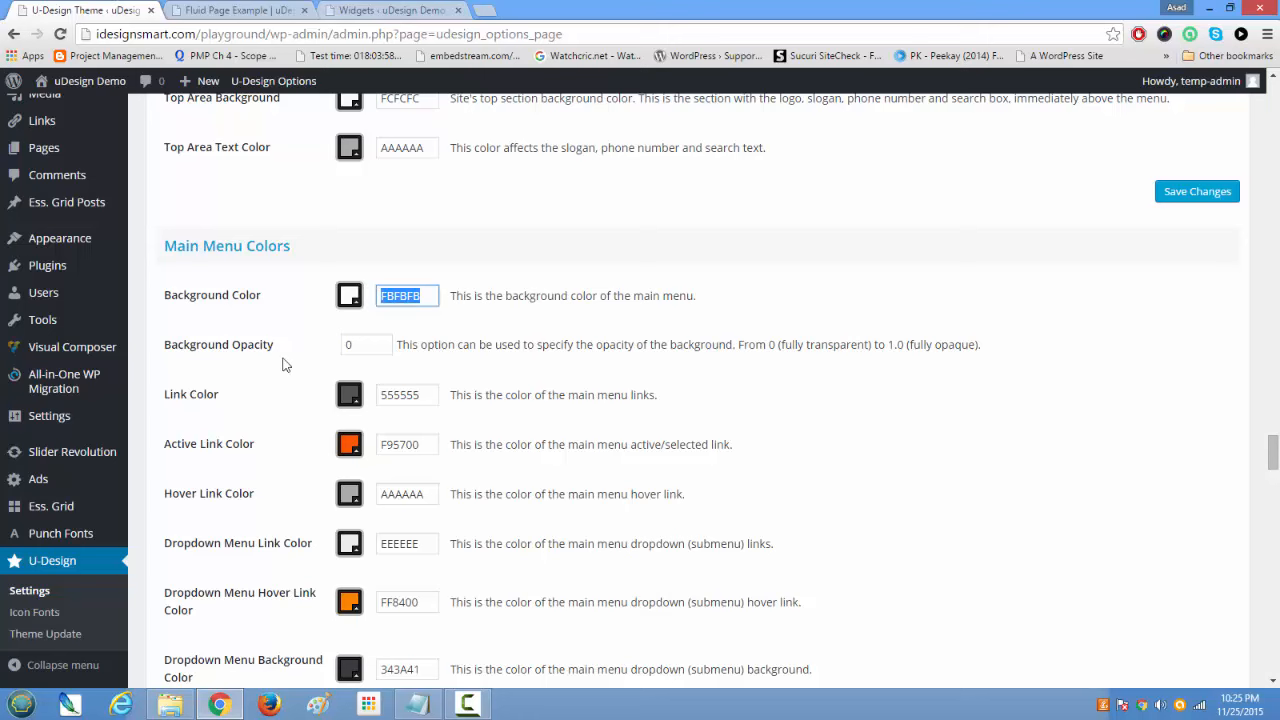
double_click(363, 344)
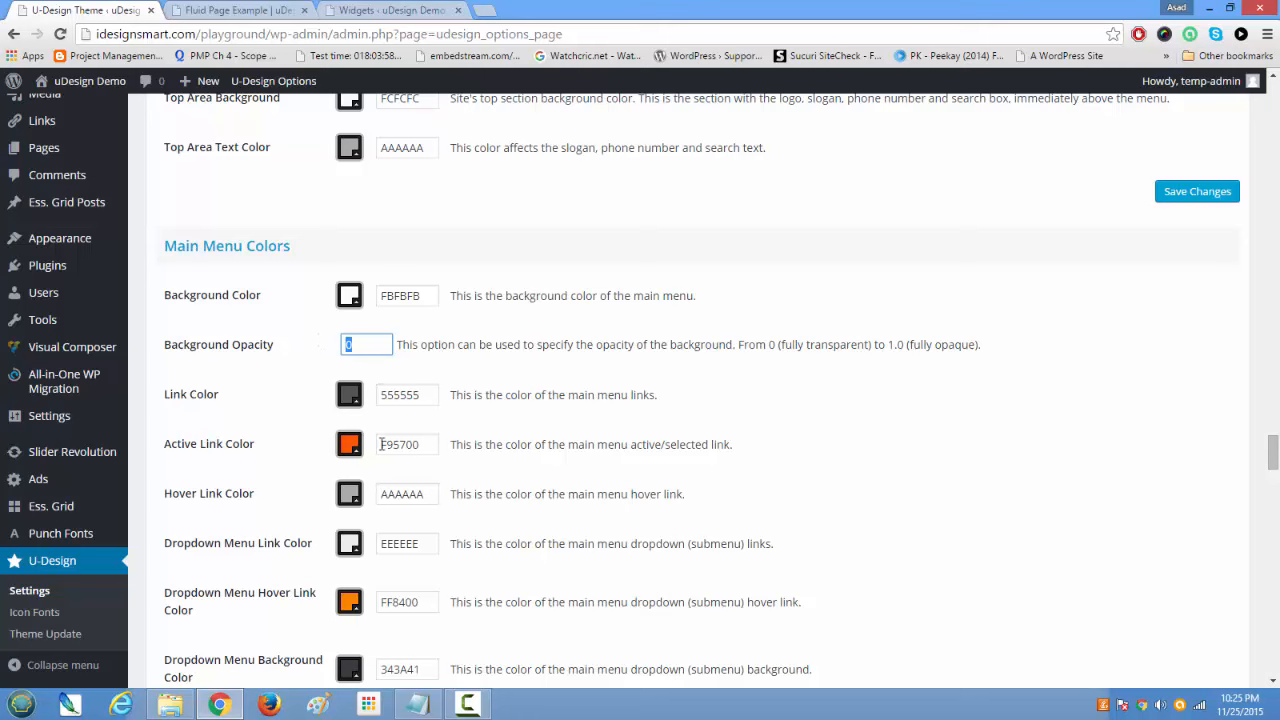
double_click(425, 495)
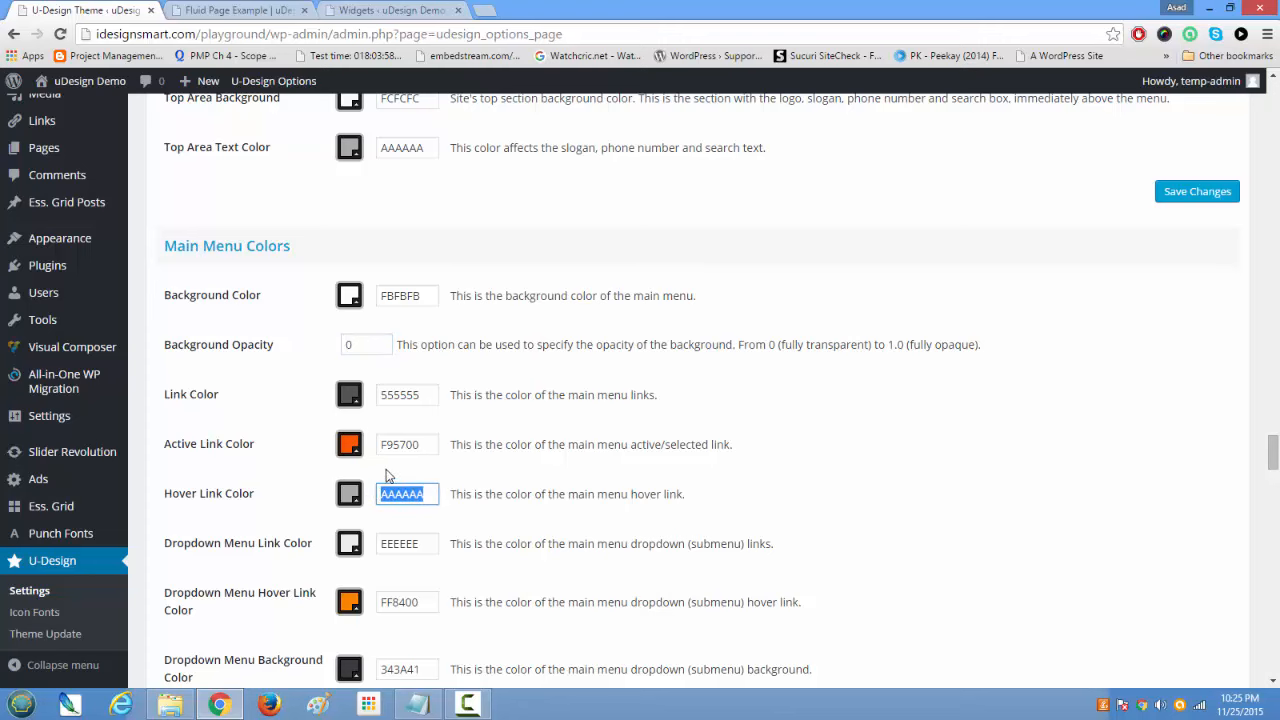
left_click_drag(428, 444, 368, 444)
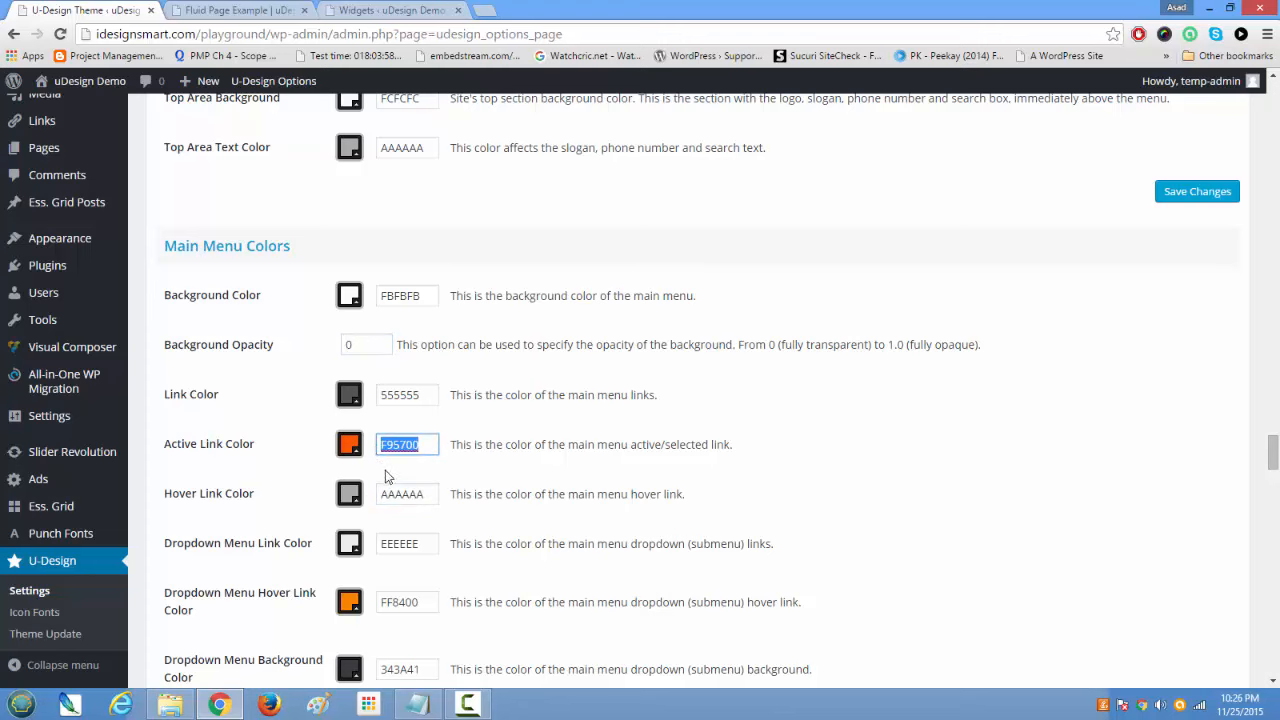
scroll(429, 539, "down", 2)
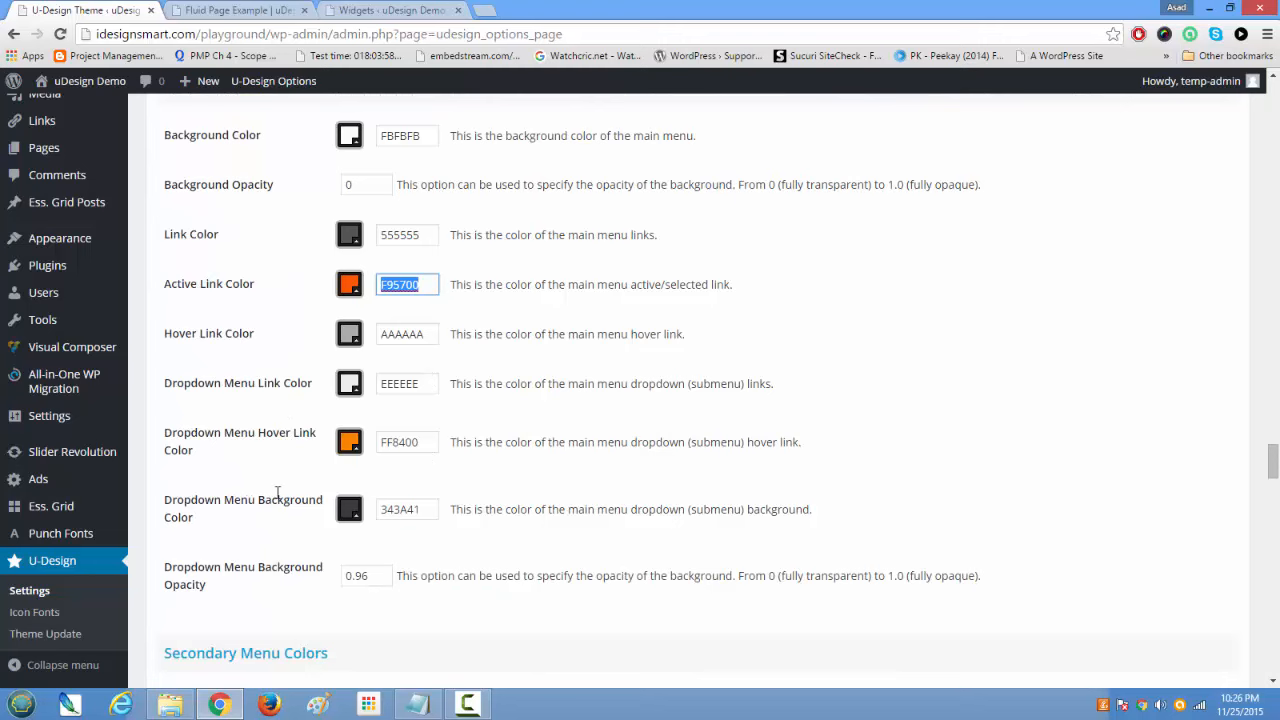
scroll(317, 560, "down", 2)
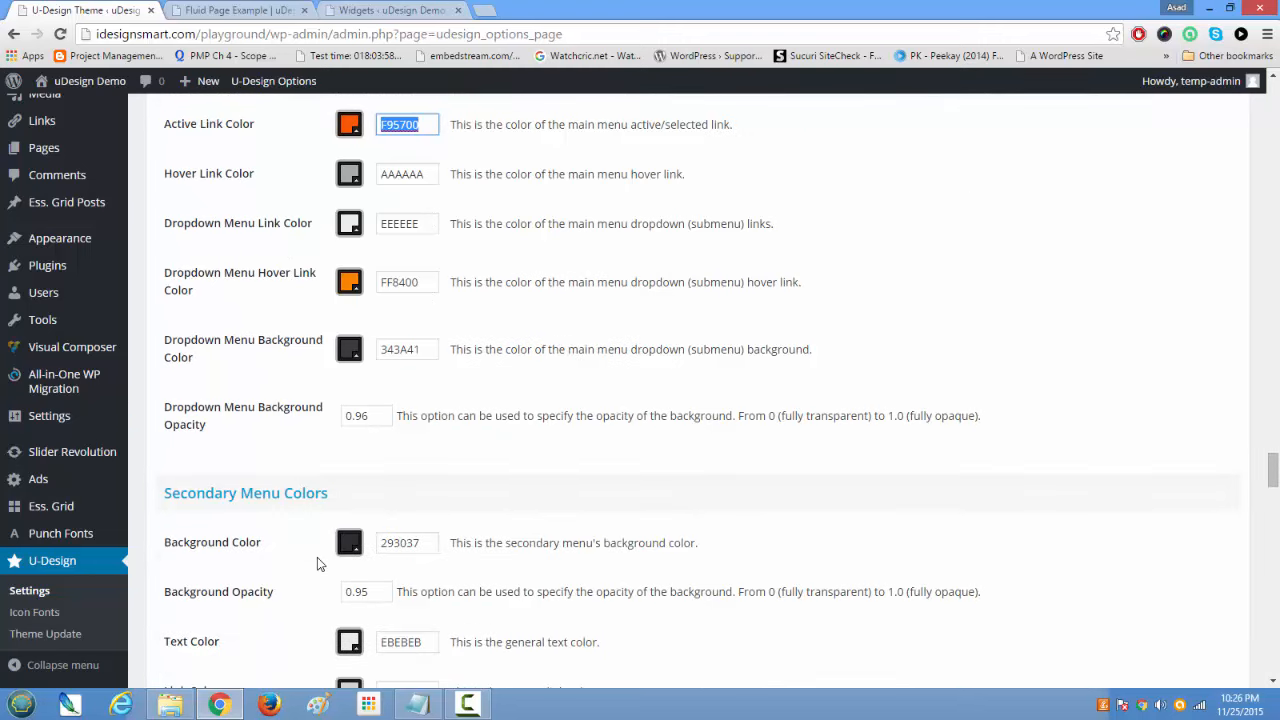
Step: Review Secondary Menu Colors, open the demo site's Home Page 2 Example from its Home submenu, and go to the main home page
scroll(317, 560, "down", 2)
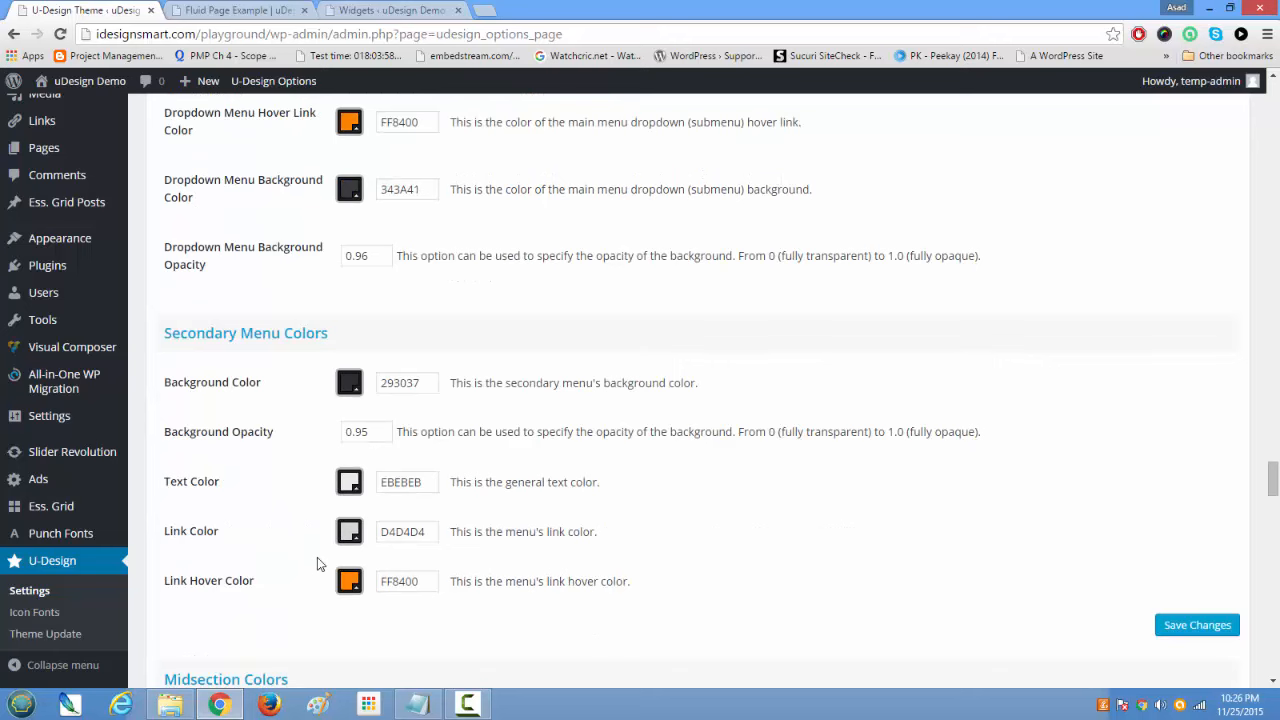
left_click(260, 9)
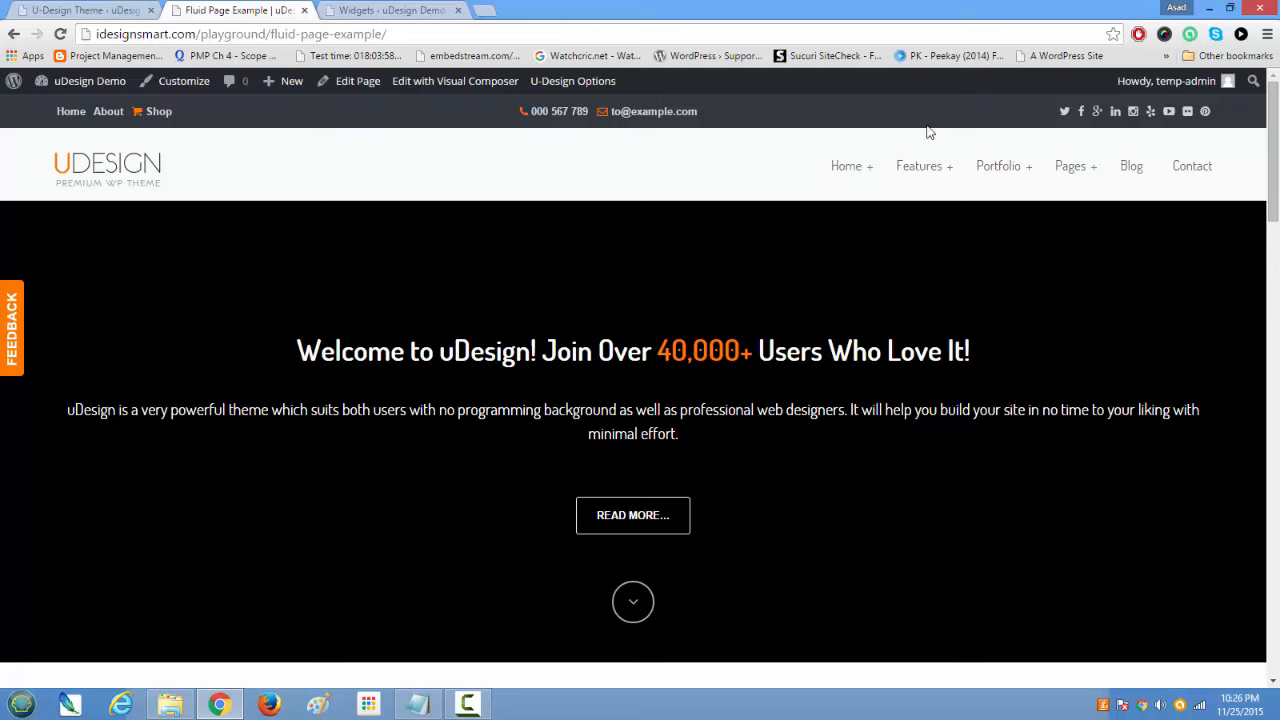
mouse_move(851, 166)
left_click(858, 197)
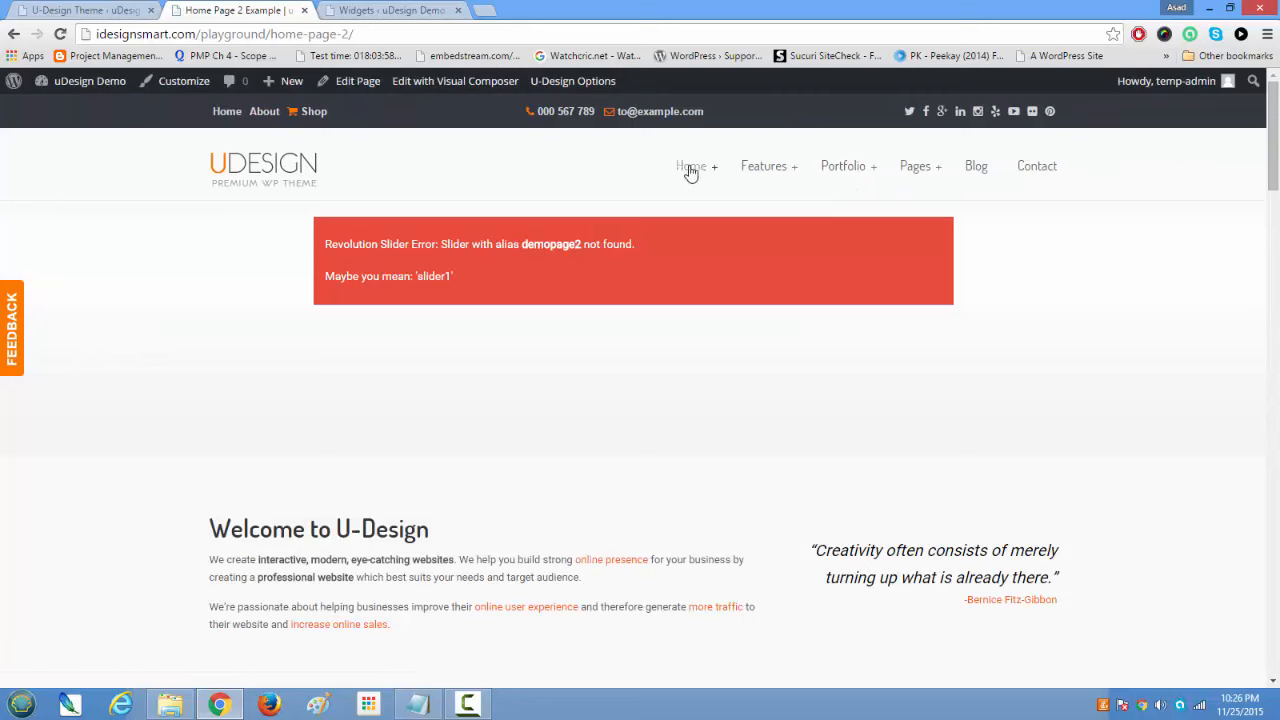
left_click(692, 172)
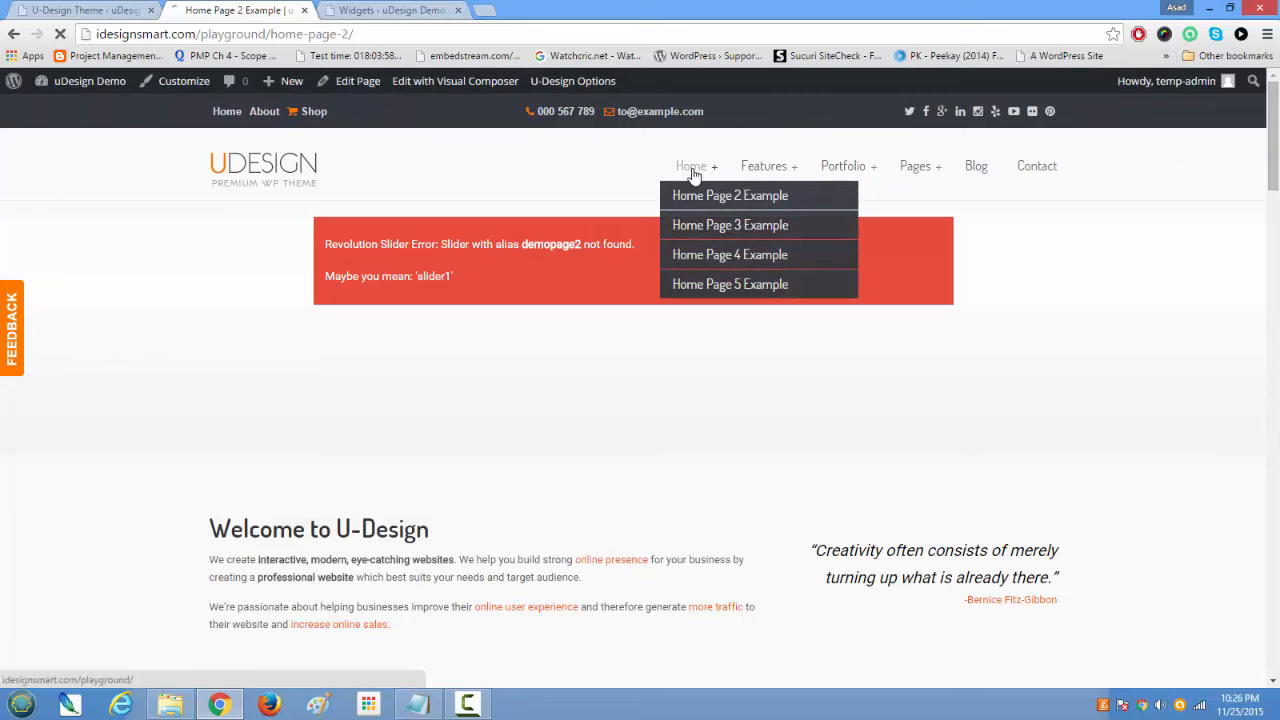
Step: Return to the theme settings and highlight the Page Title Color, Page Title Background Color and Header/Slider Background values under Midsection Colors
left_click(85, 10)
scroll(420, 460, "down", 3)
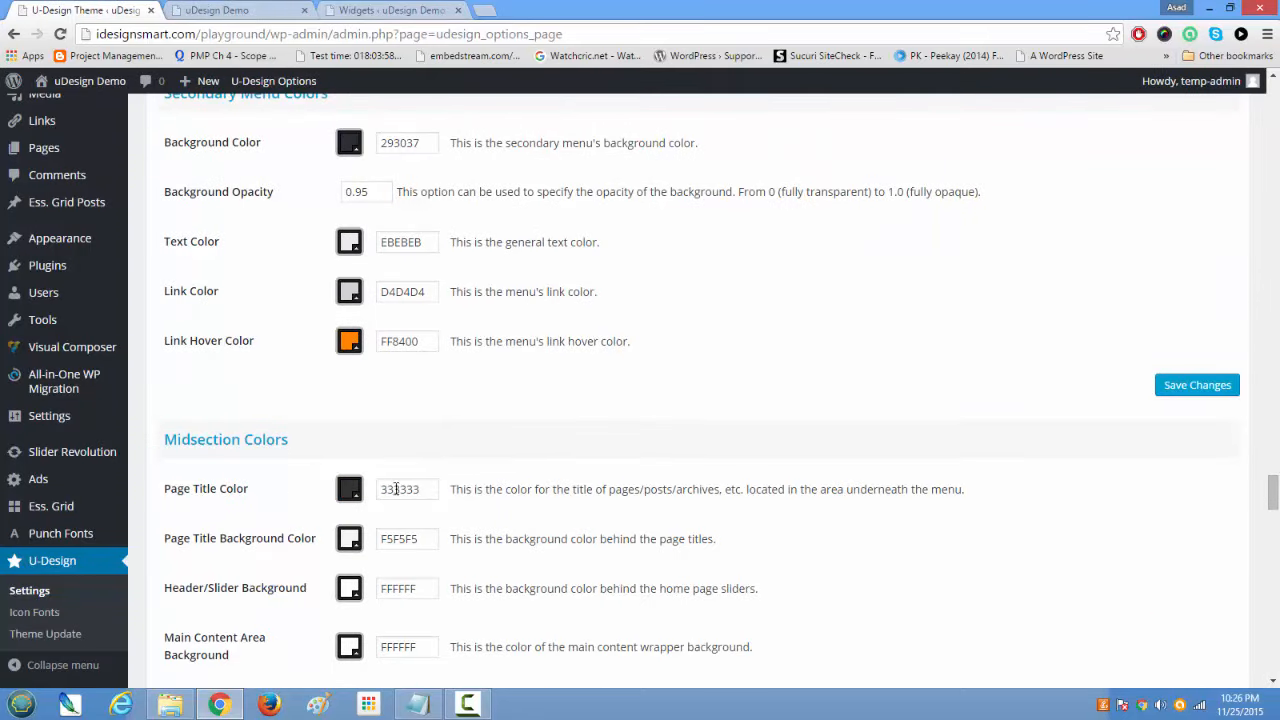
left_click_drag(415, 490, 347, 482)
scroll(352, 489, "down", 2)
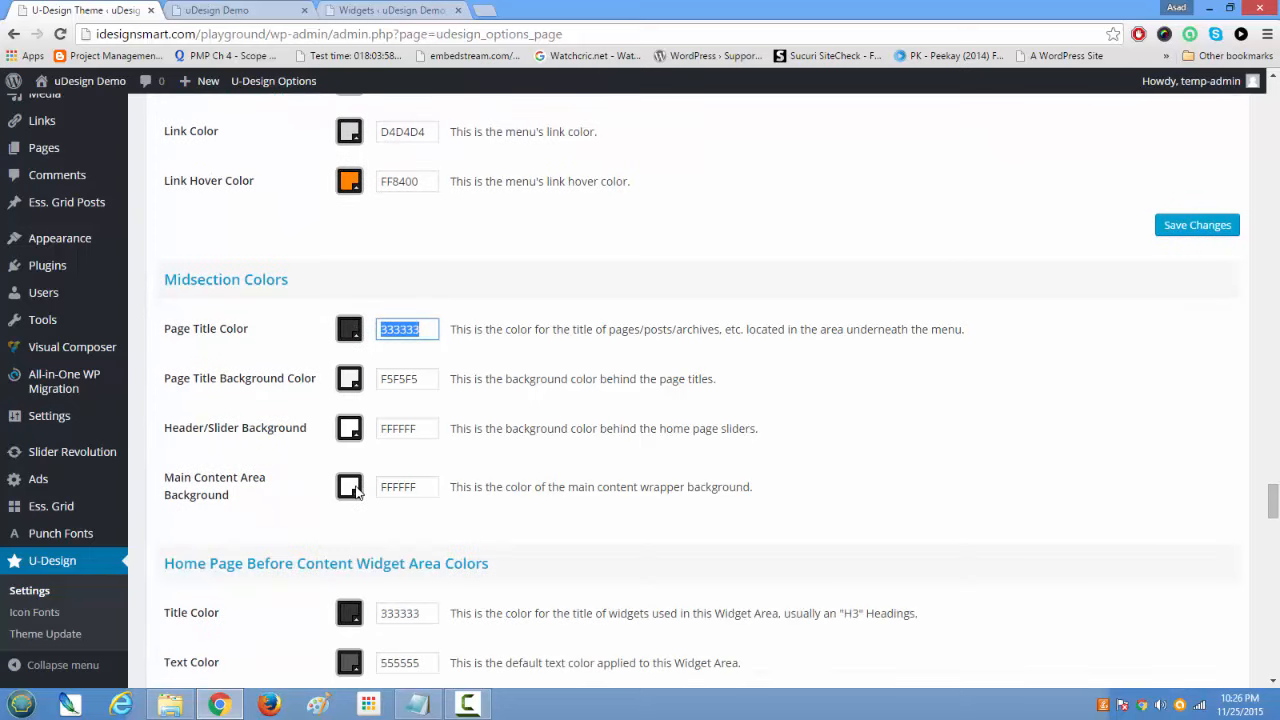
left_click_drag(426, 379, 350, 381)
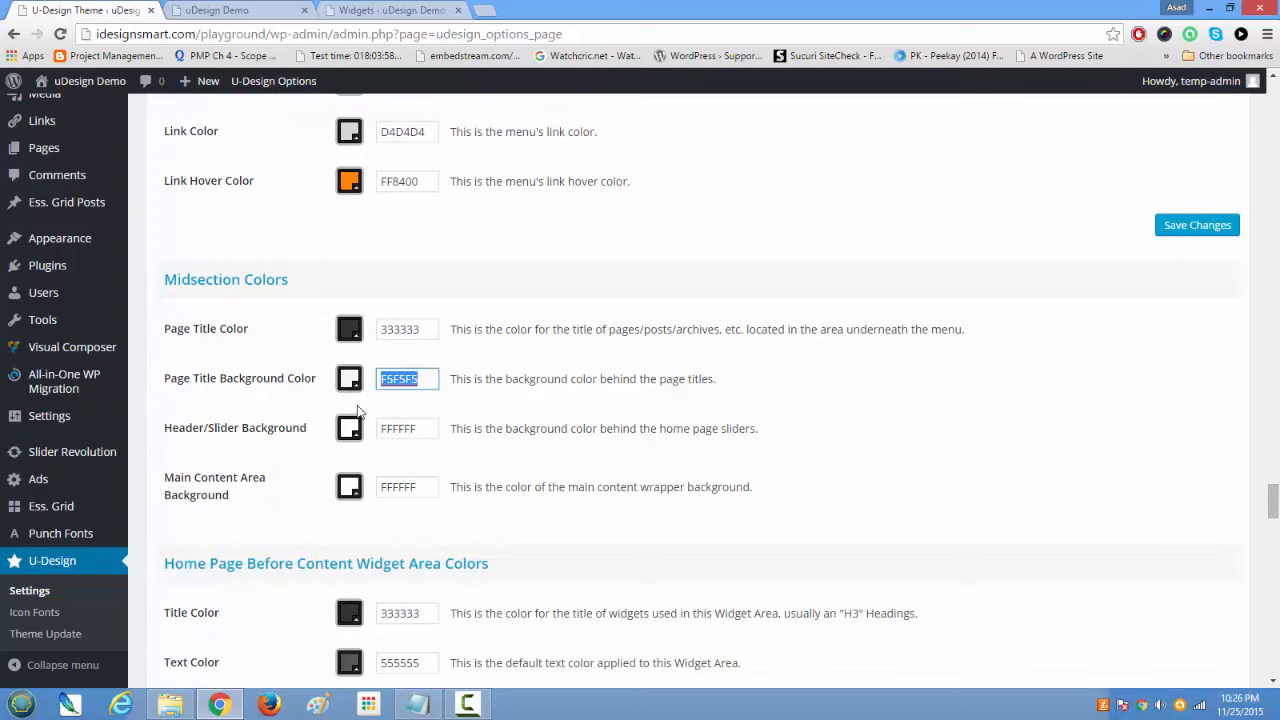
left_click_drag(422, 428, 354, 427)
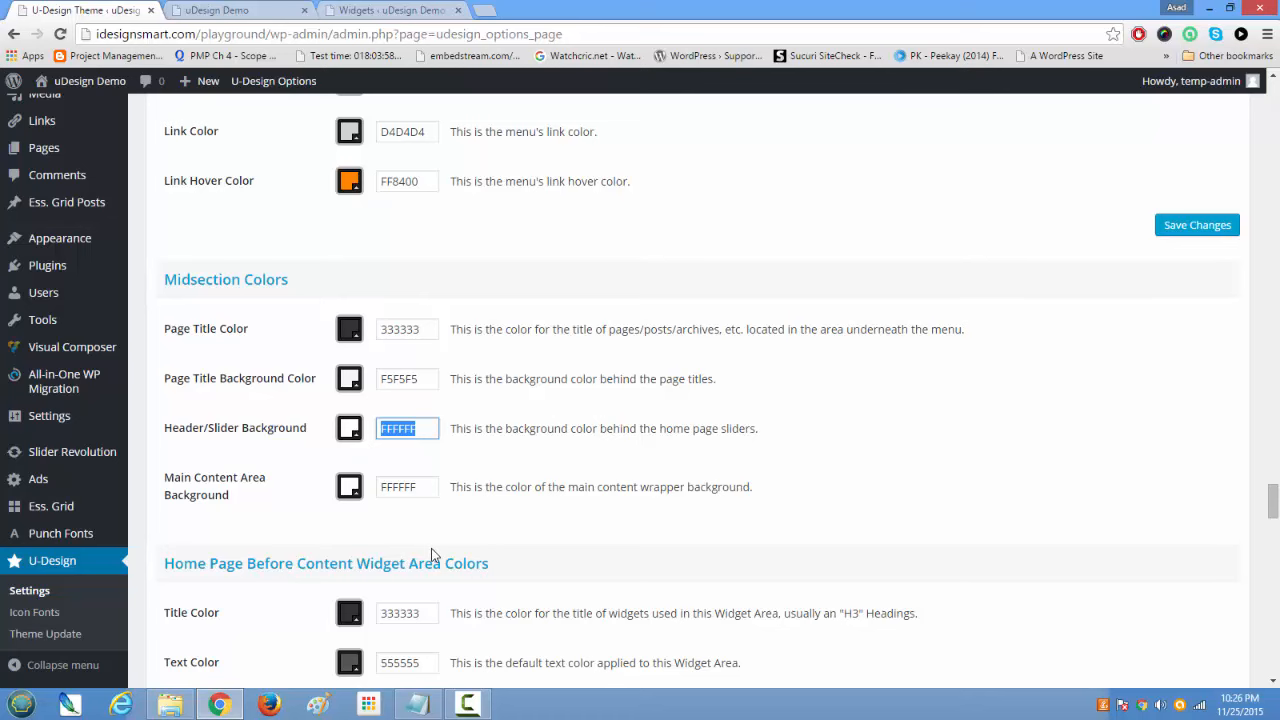
Step: Highlight the Home Page Before Content Widget Area Colors heading and examine the matching welcome text and quote area on the demo home page
scroll(432, 555, "down", 2)
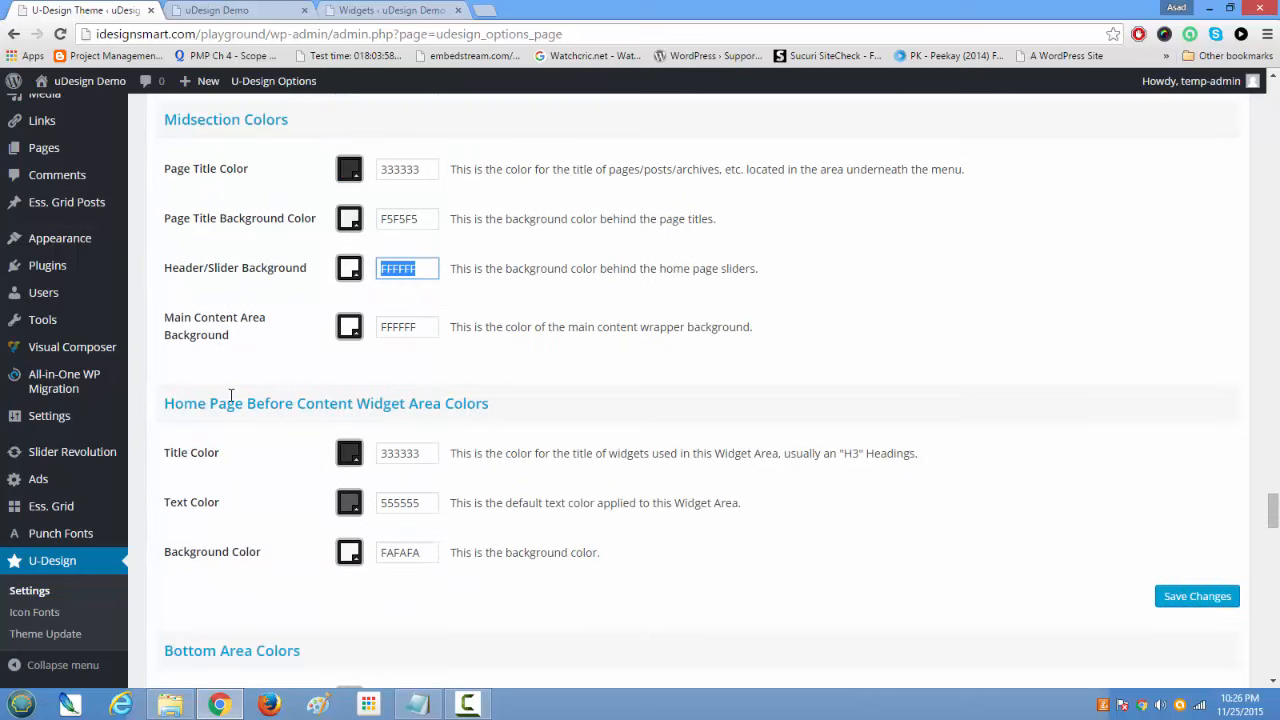
left_click_drag(172, 401, 547, 407)
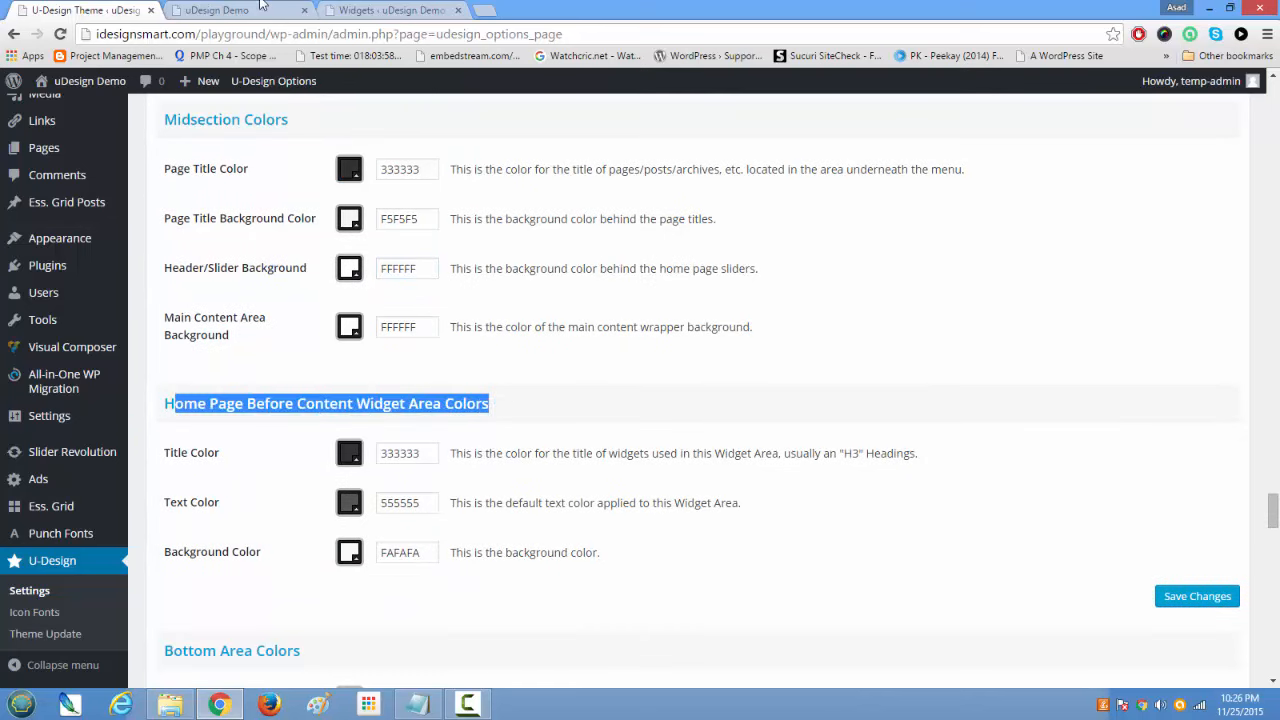
left_click(225, 10)
scroll(253, 575, "down", 2)
scroll(253, 575, "down", 1)
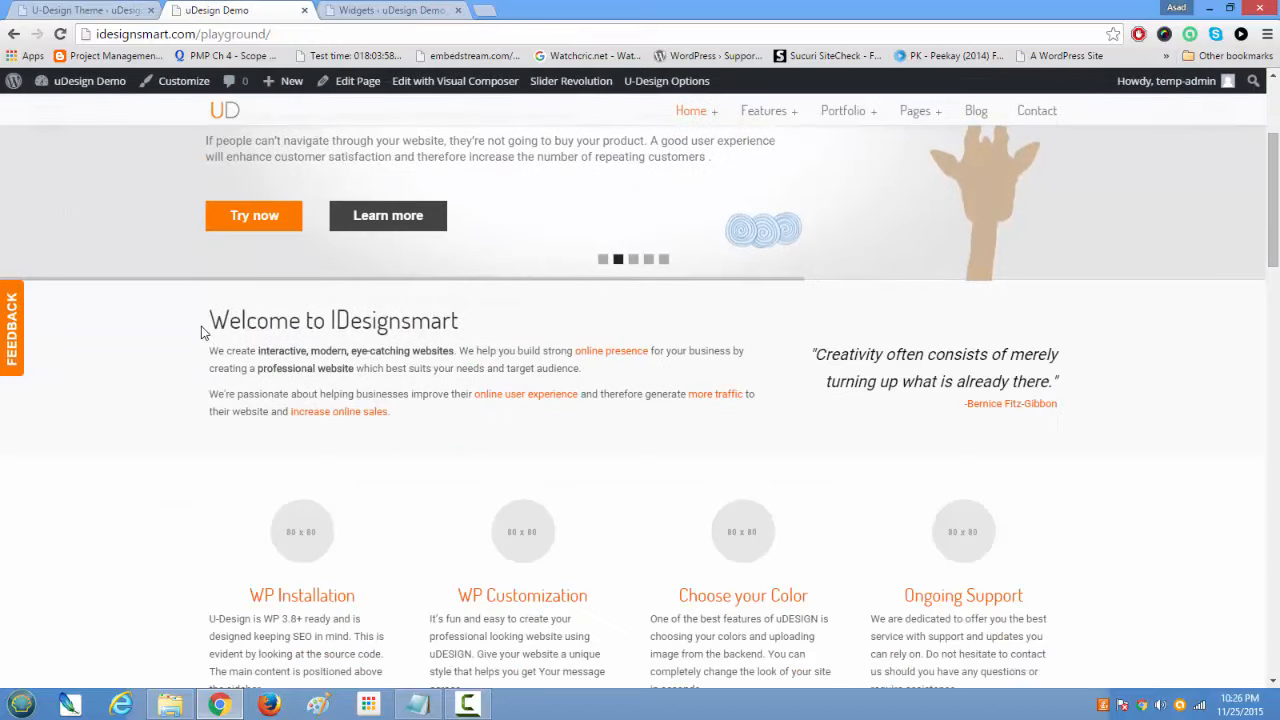
left_click_drag(206, 310, 1077, 420)
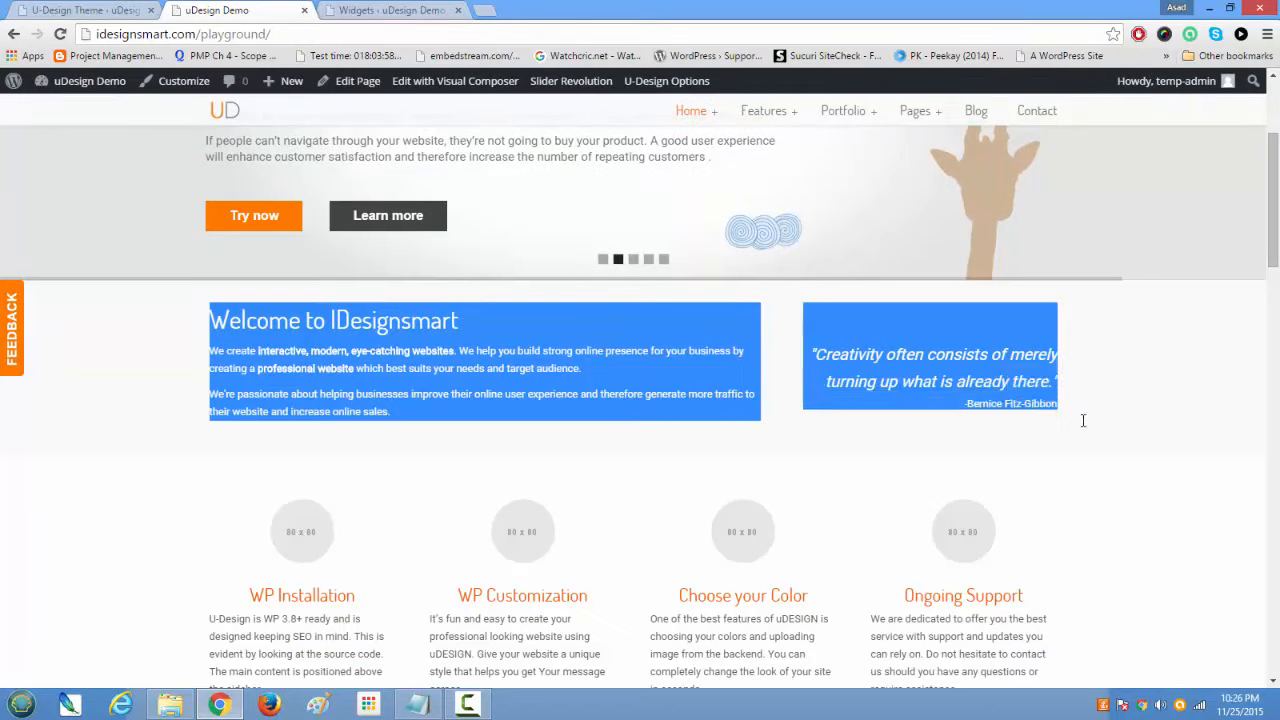
left_click(1083, 429)
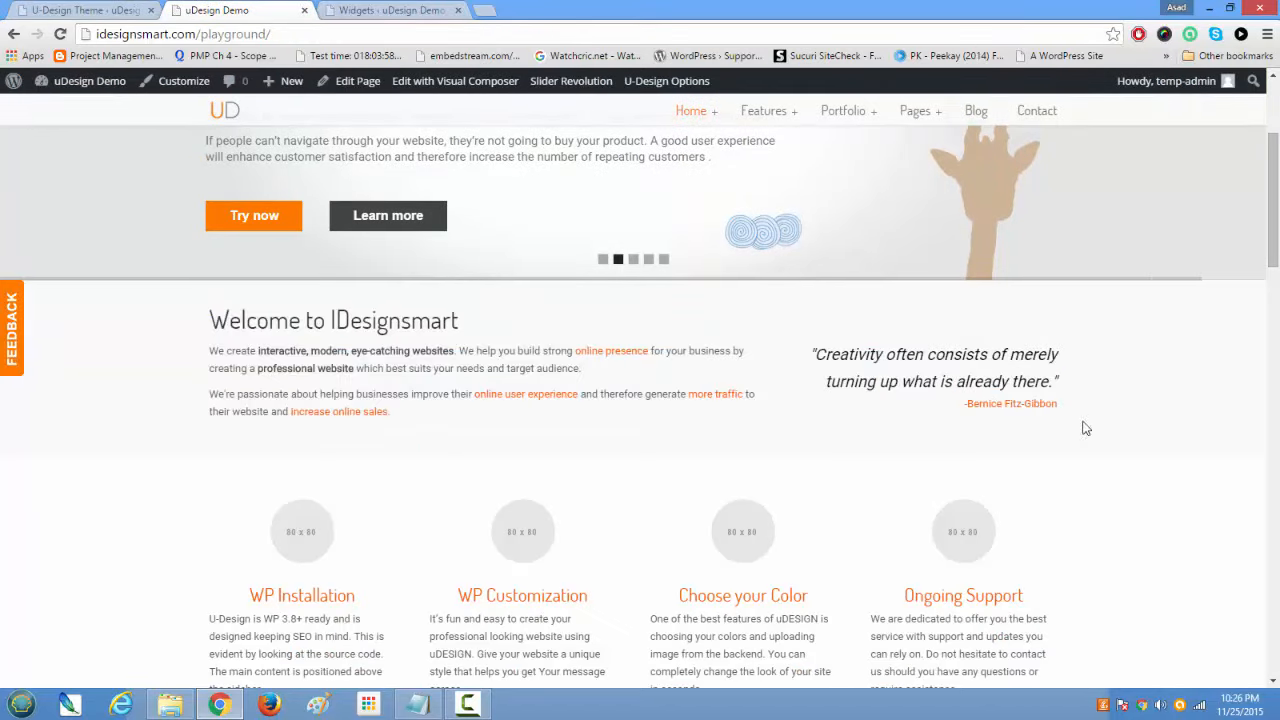
right_click(1258, 413)
left_click(835, 404)
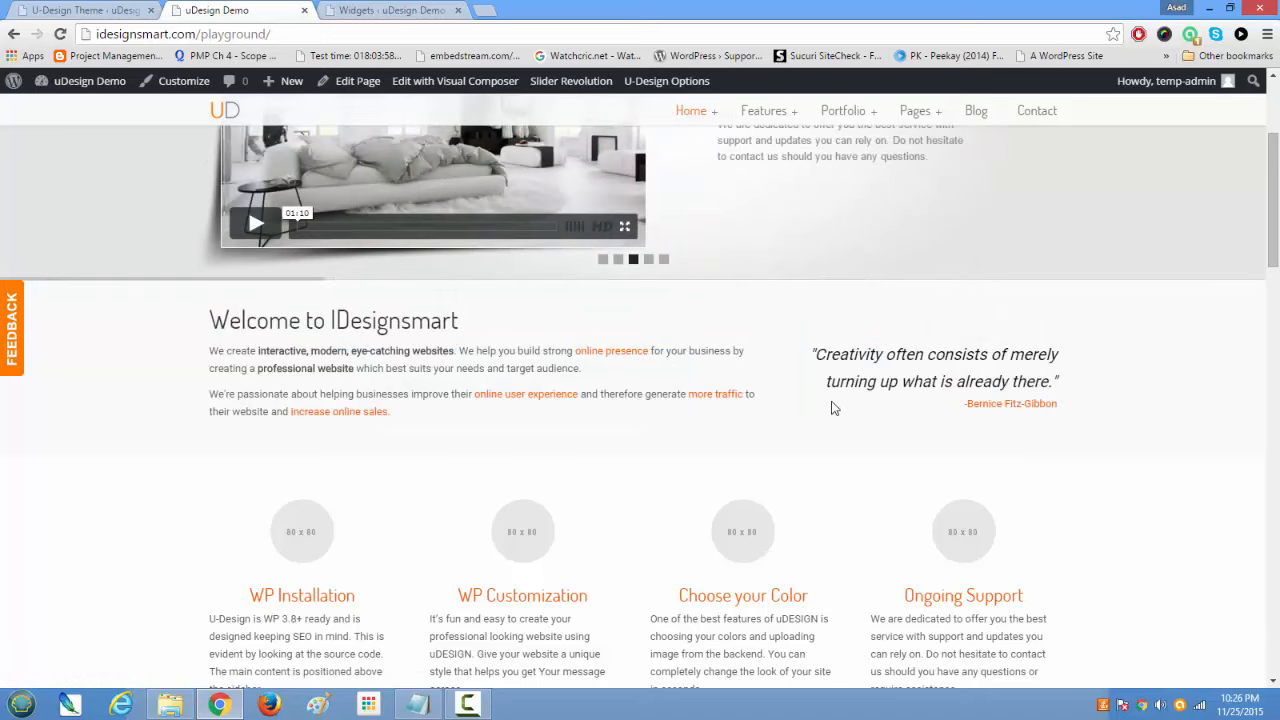
left_click_drag(814, 353, 1085, 392)
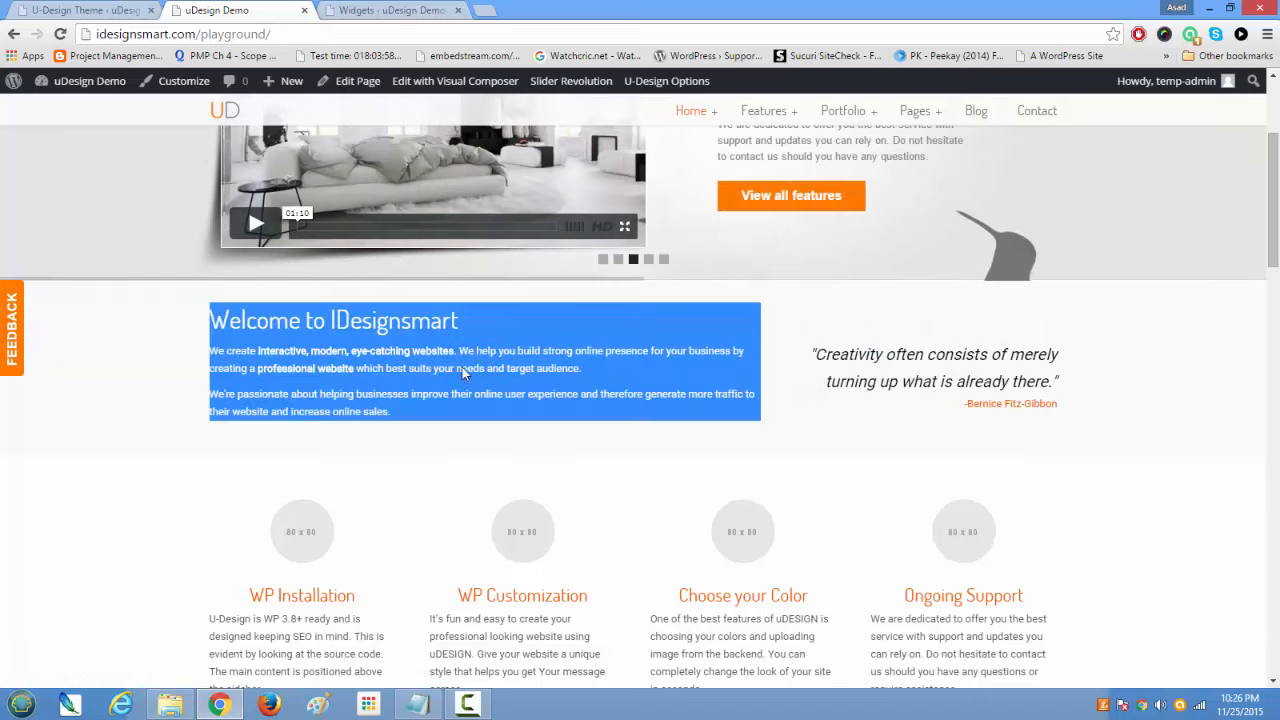
Step: Highlight the before-content widget area's Text Color and Background Color values in the settings and compare them with the demo home page
left_click(100, 10)
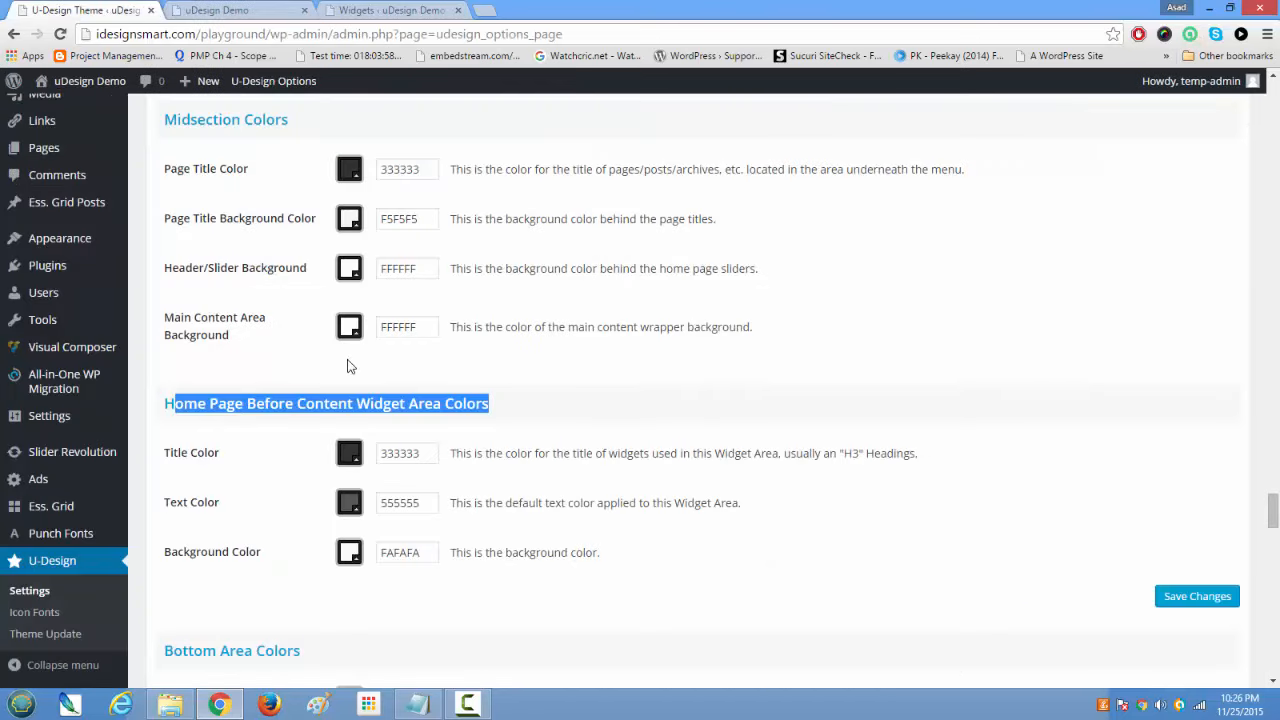
left_click_drag(426, 503, 363, 496)
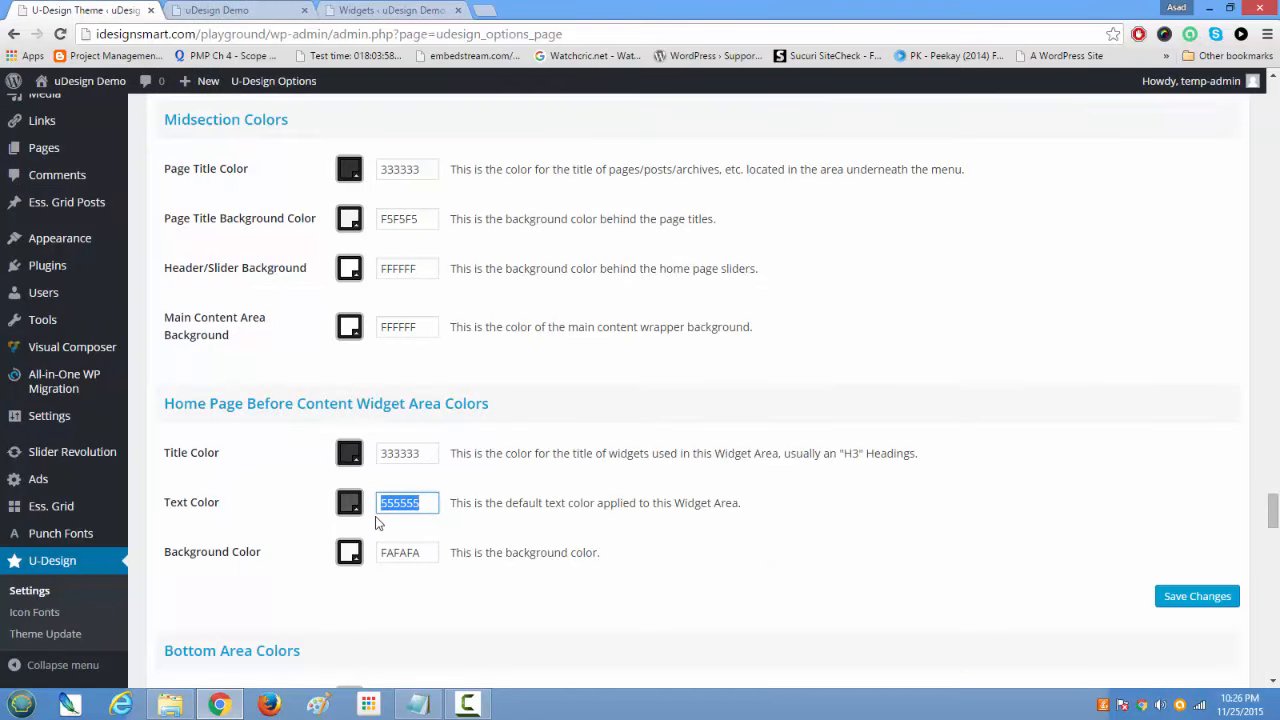
left_click_drag(437, 557, 353, 540)
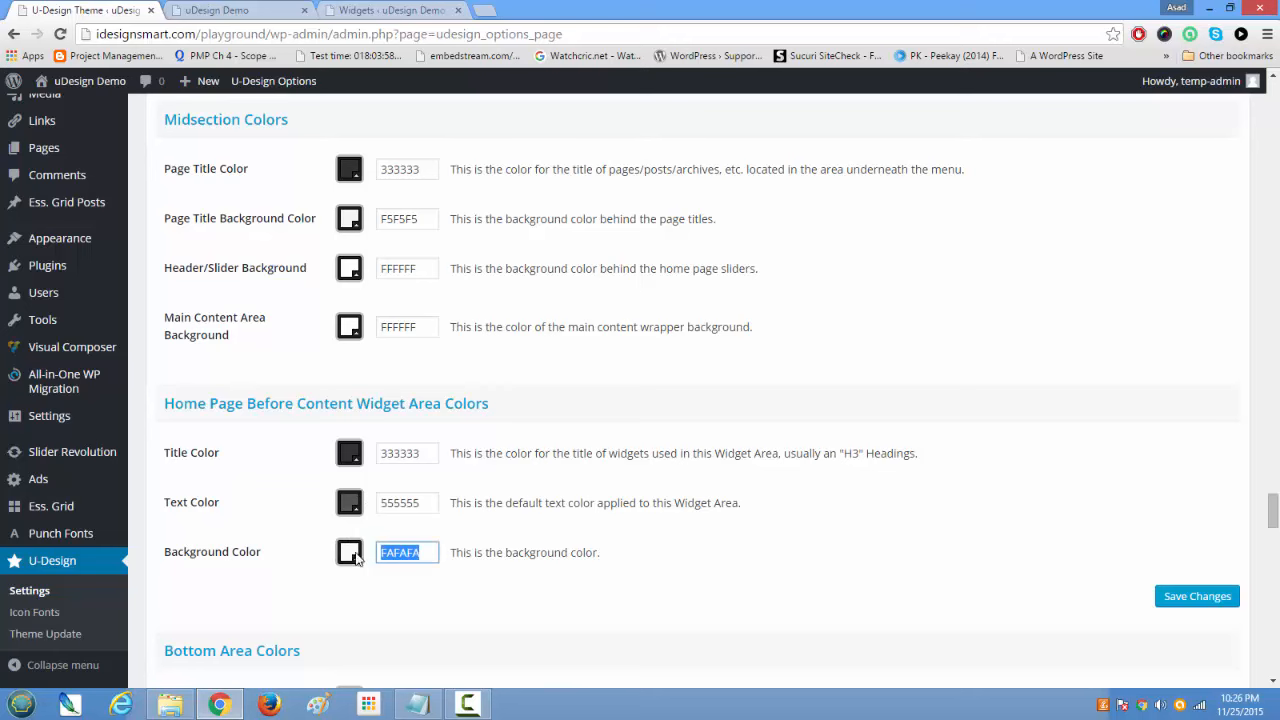
key("ctrl+Tab")
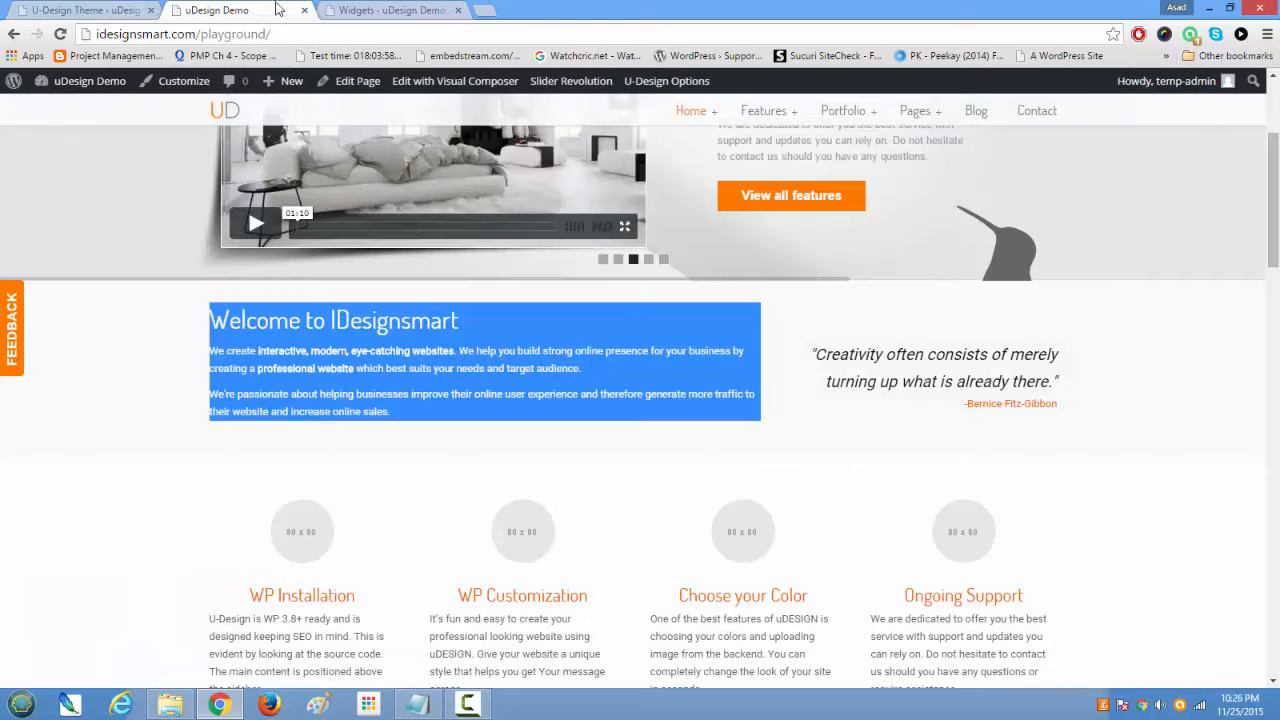
left_click(99, 544)
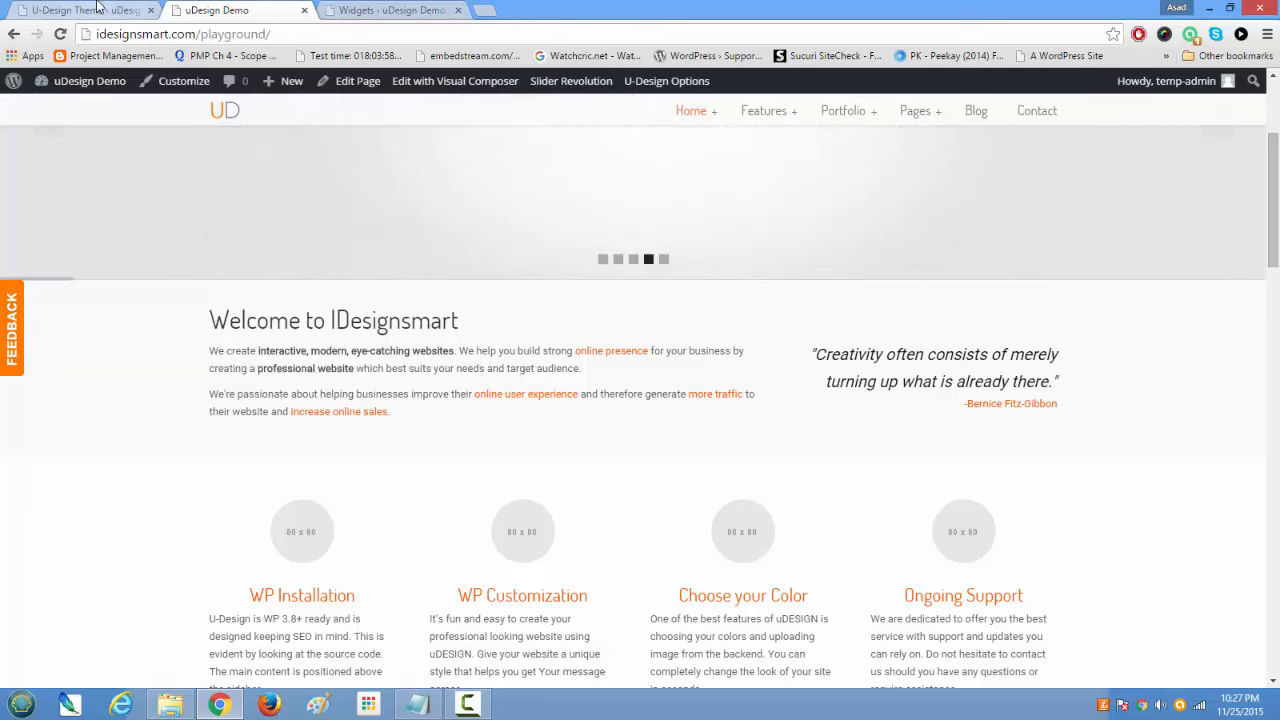
Step: Compare Bottom Area Colors in the settings with the bottom widget area of the demo home page, highlighting its titles and text
left_click(99, 7)
scroll(321, 477, "down", 3)
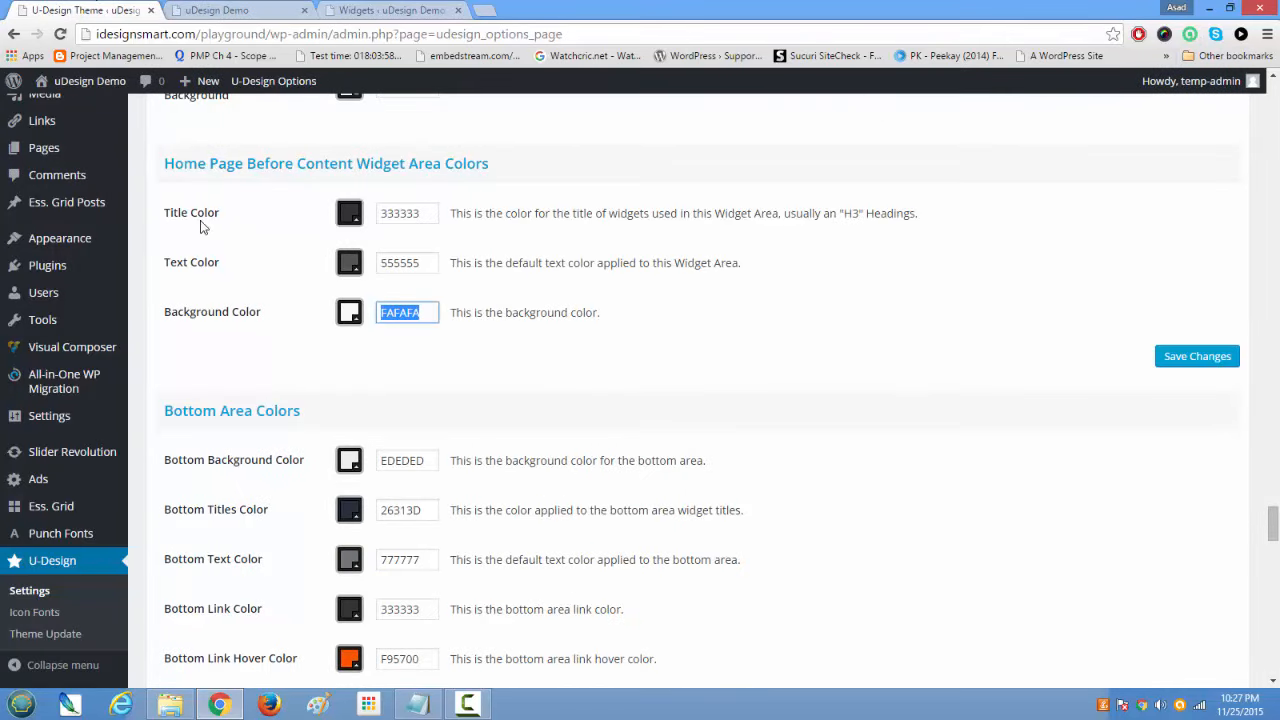
left_click(214, 12)
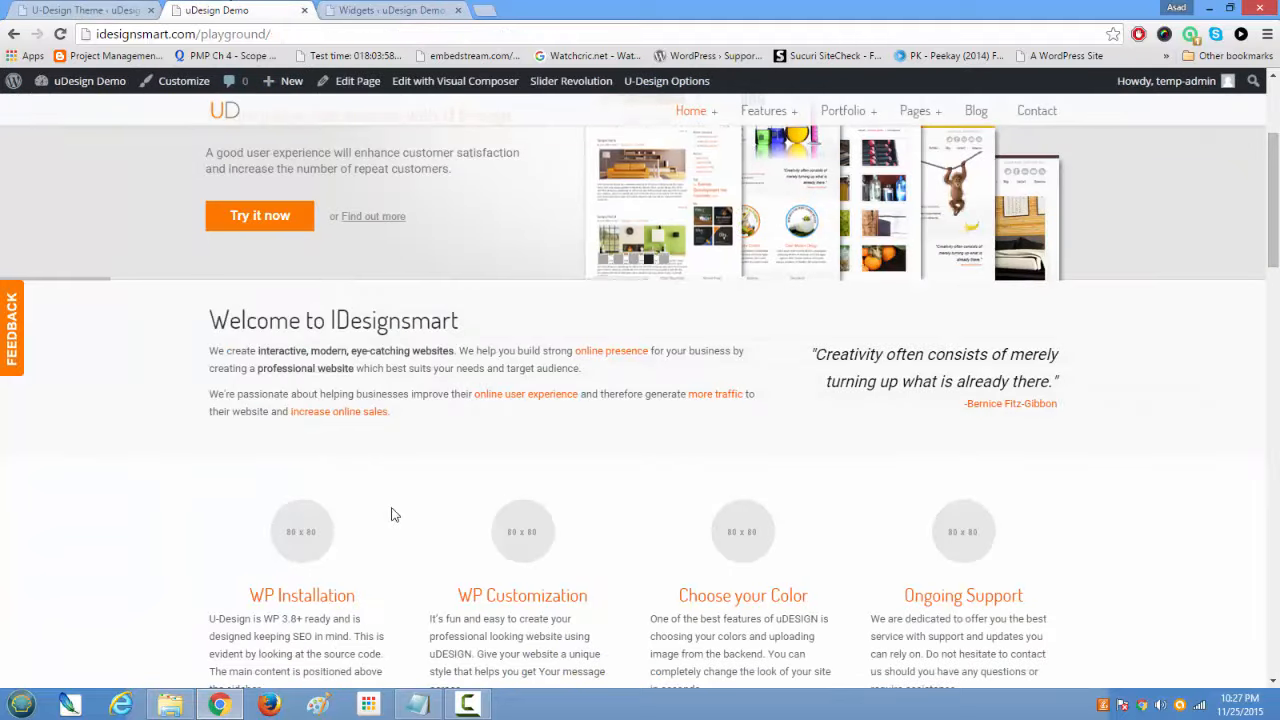
scroll(391, 514, "down", 15)
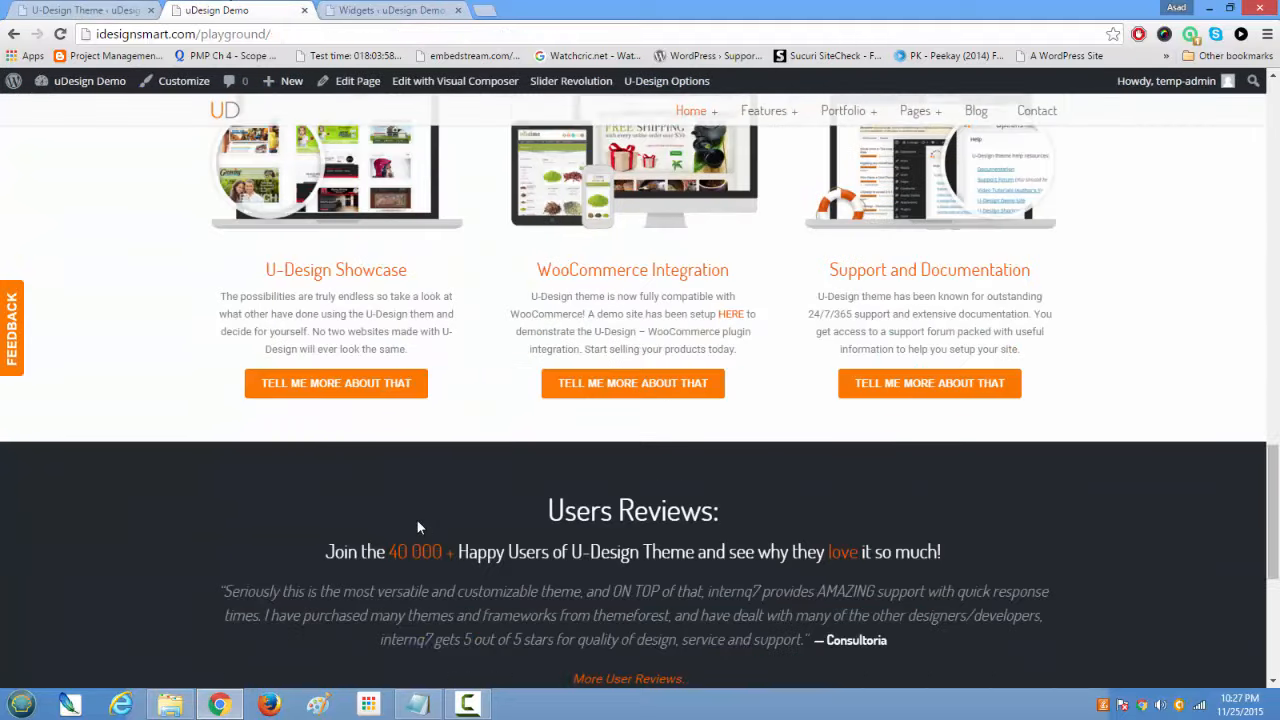
scroll(418, 527, "down", 5)
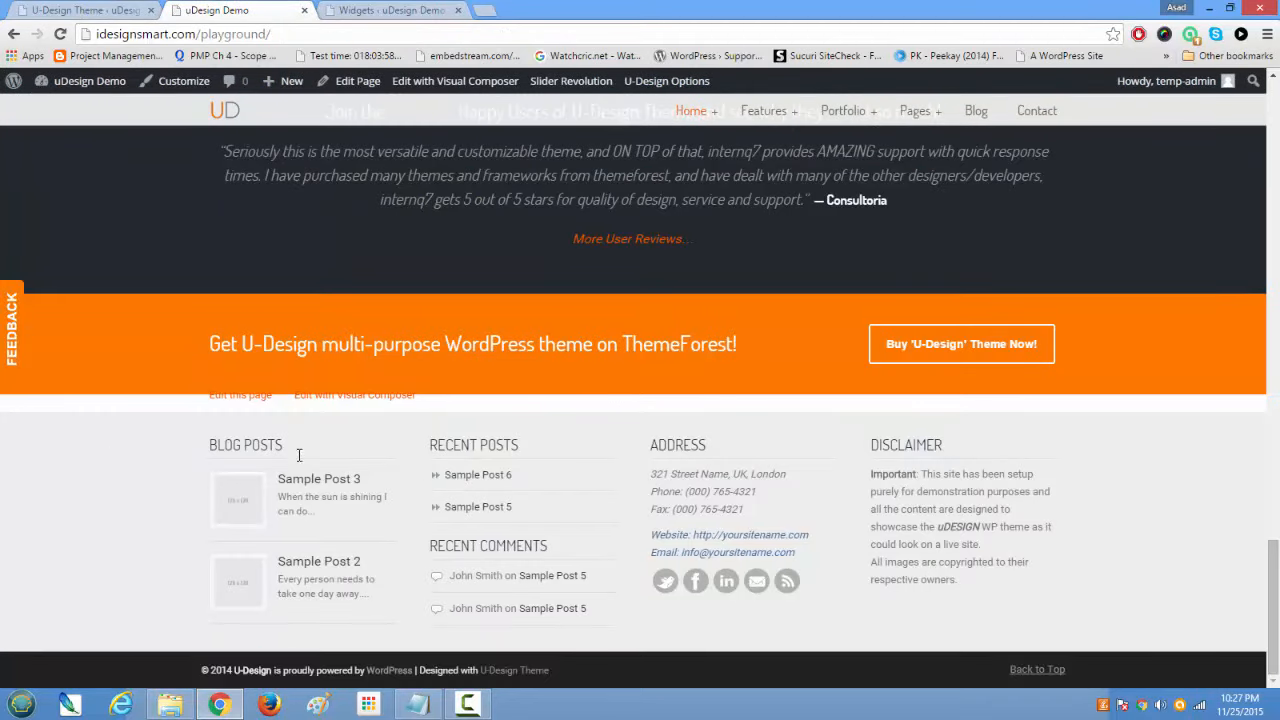
left_click_drag(962, 587, 901, 586)
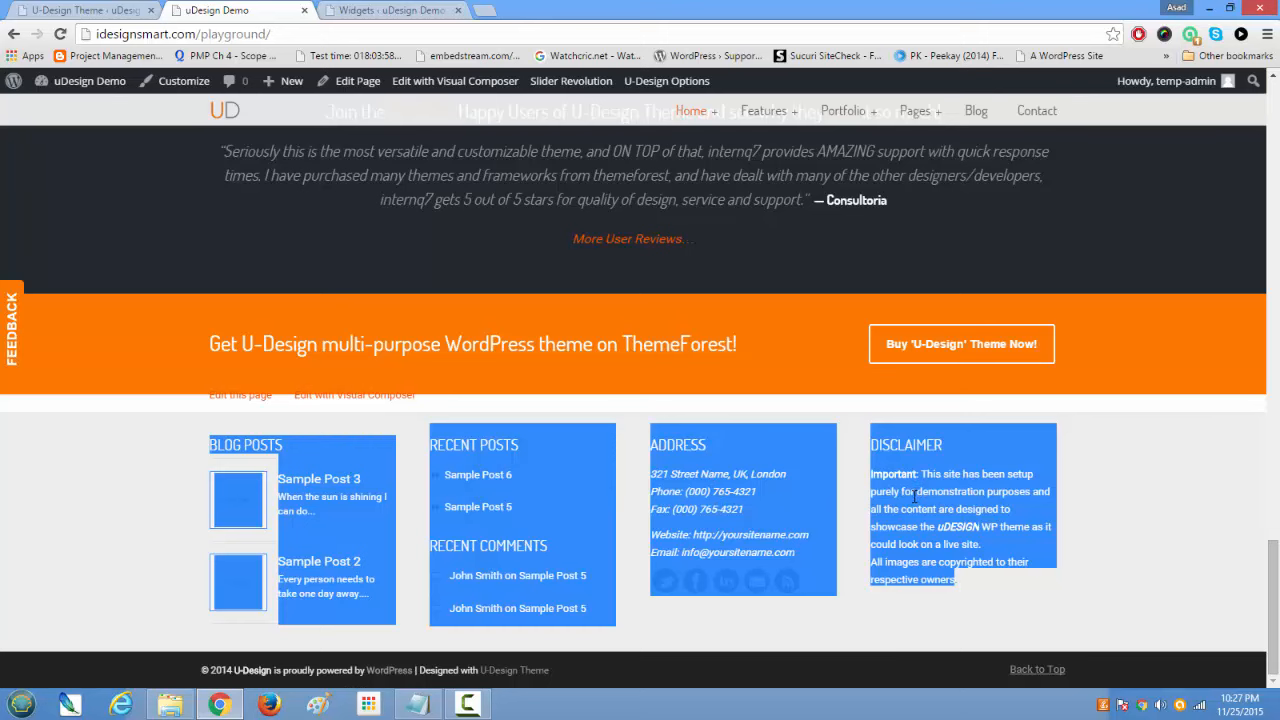
left_click(1137, 535)
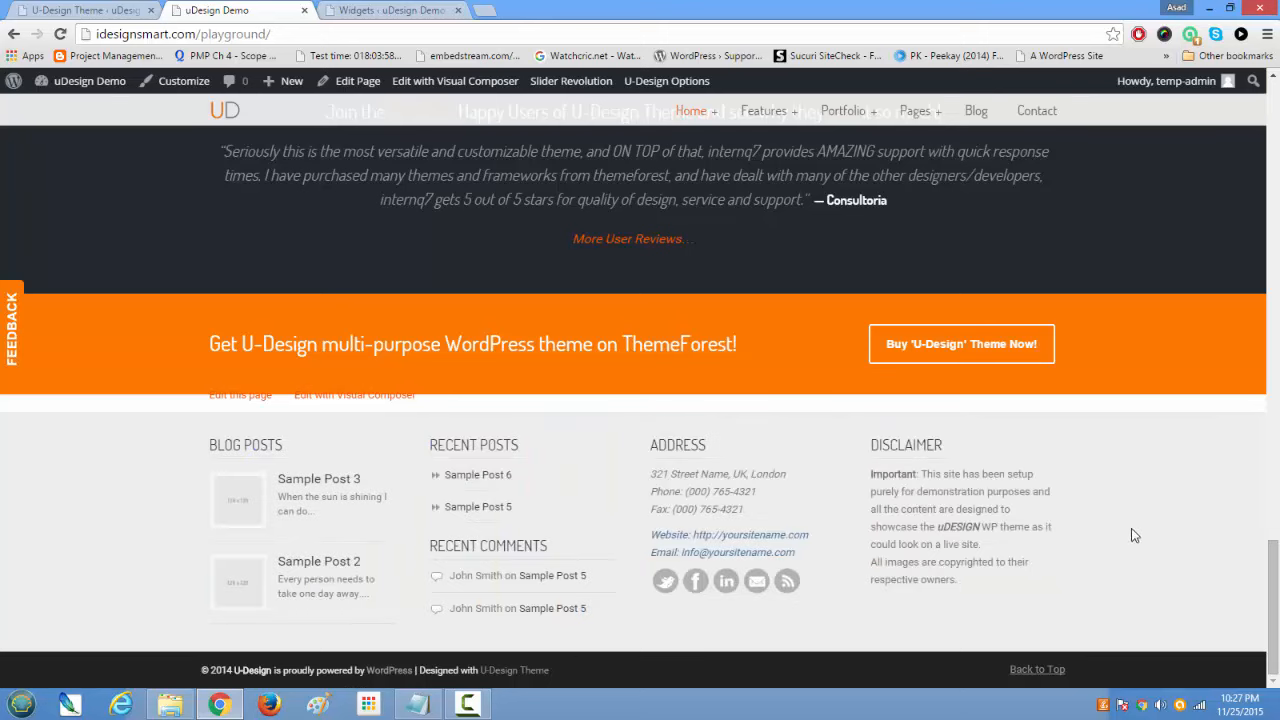
left_click_drag(706, 447, 660, 465)
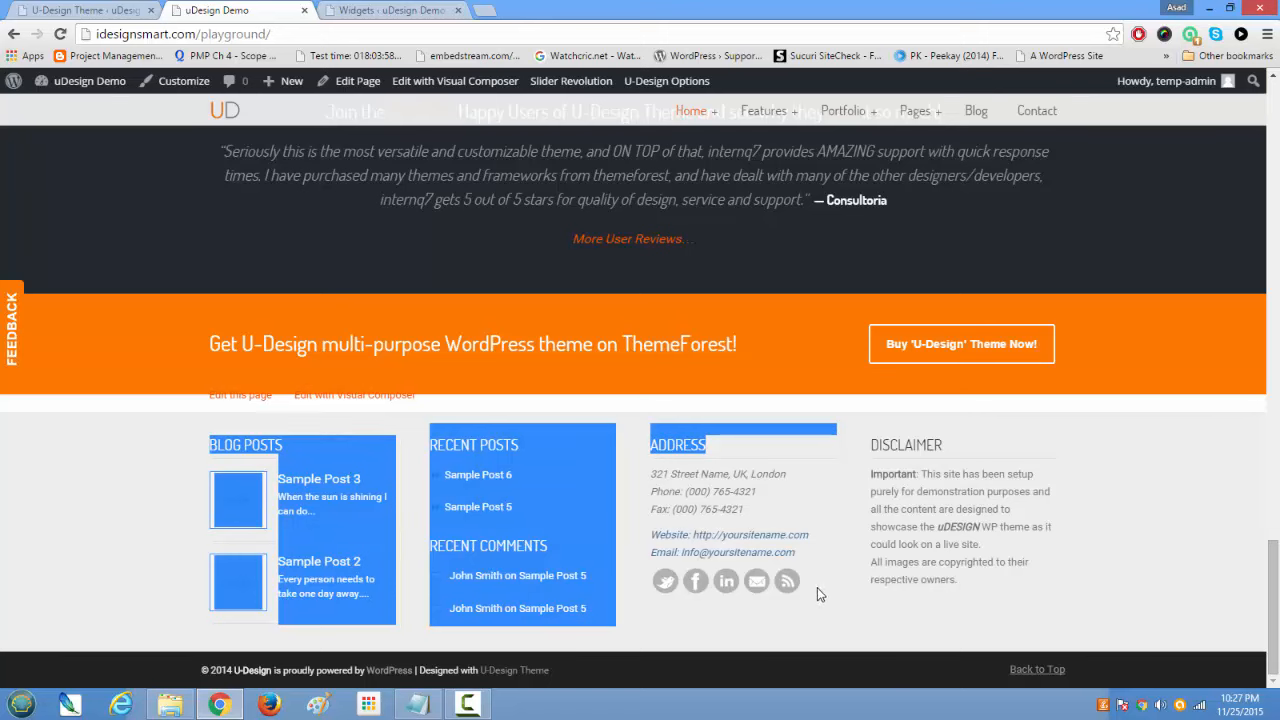
mouse_move(817, 585)
left_mouse_down()
mouse_move(674, 584)
mouse_move(834, 579)
mouse_move(790, 590)
mouse_move(806, 581)
left_mouse_up()
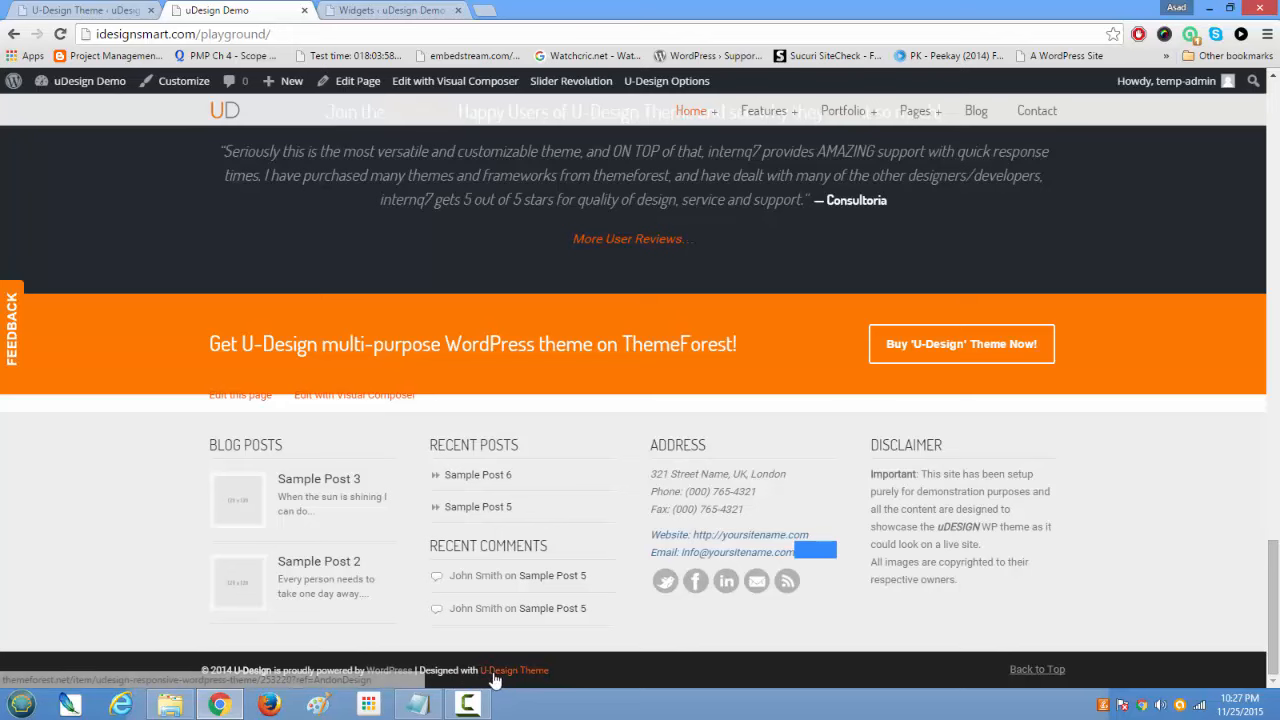
Step: Review Footer Area Colors in the settings, highlighting the heading and the Footer Text Color value, and check the demo home page's footer
left_click(96, 9)
scroll(361, 424, "down", 3)
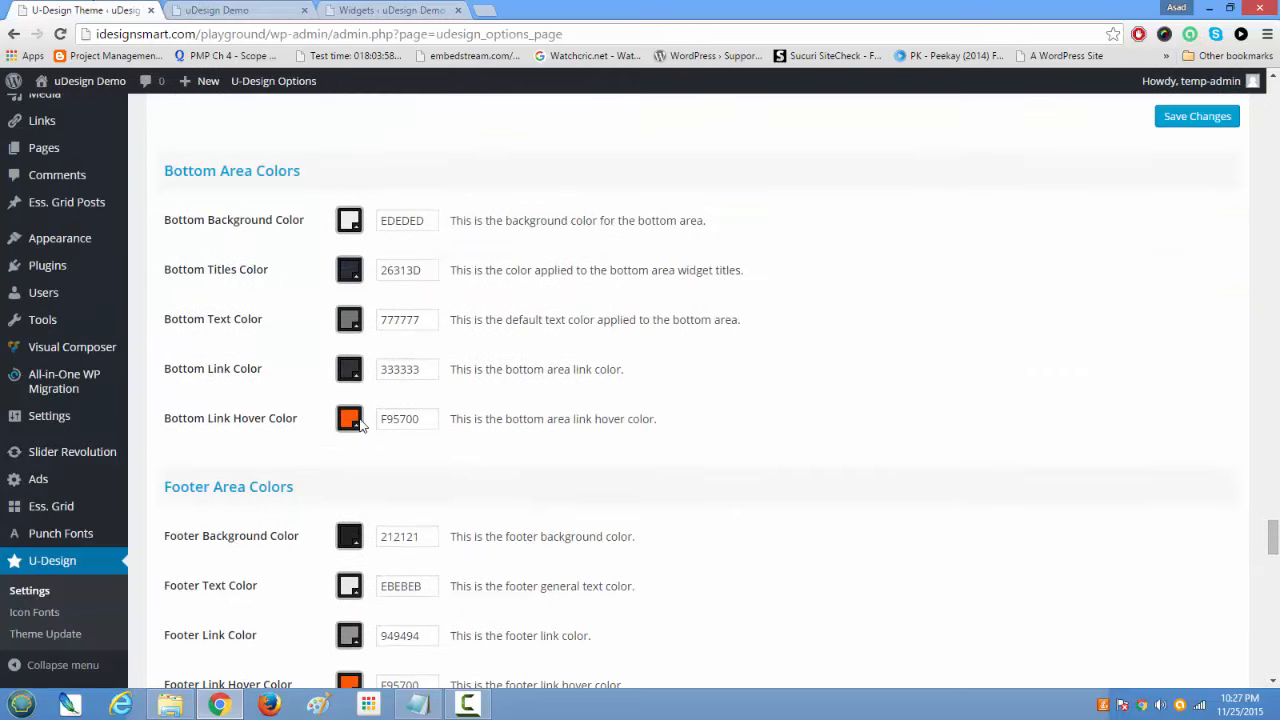
scroll(361, 424, "down", 2)
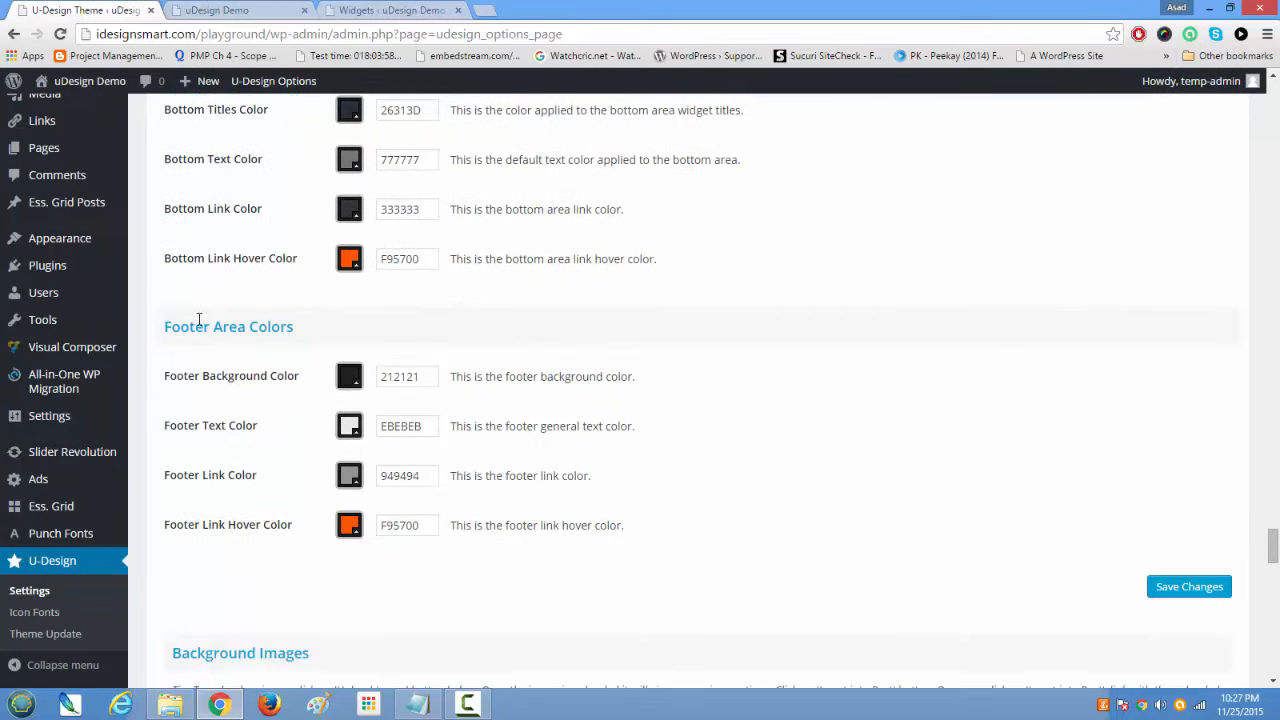
left_click_drag(158, 329, 294, 349)
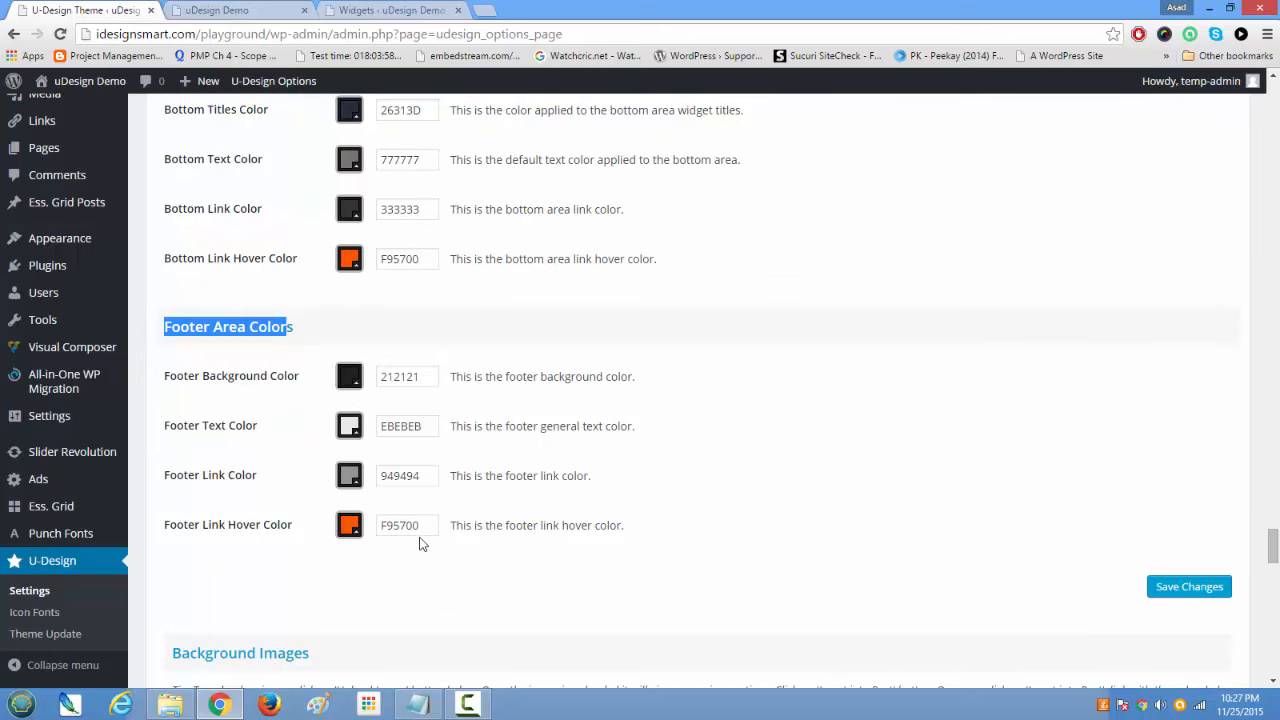
double_click(431, 428)
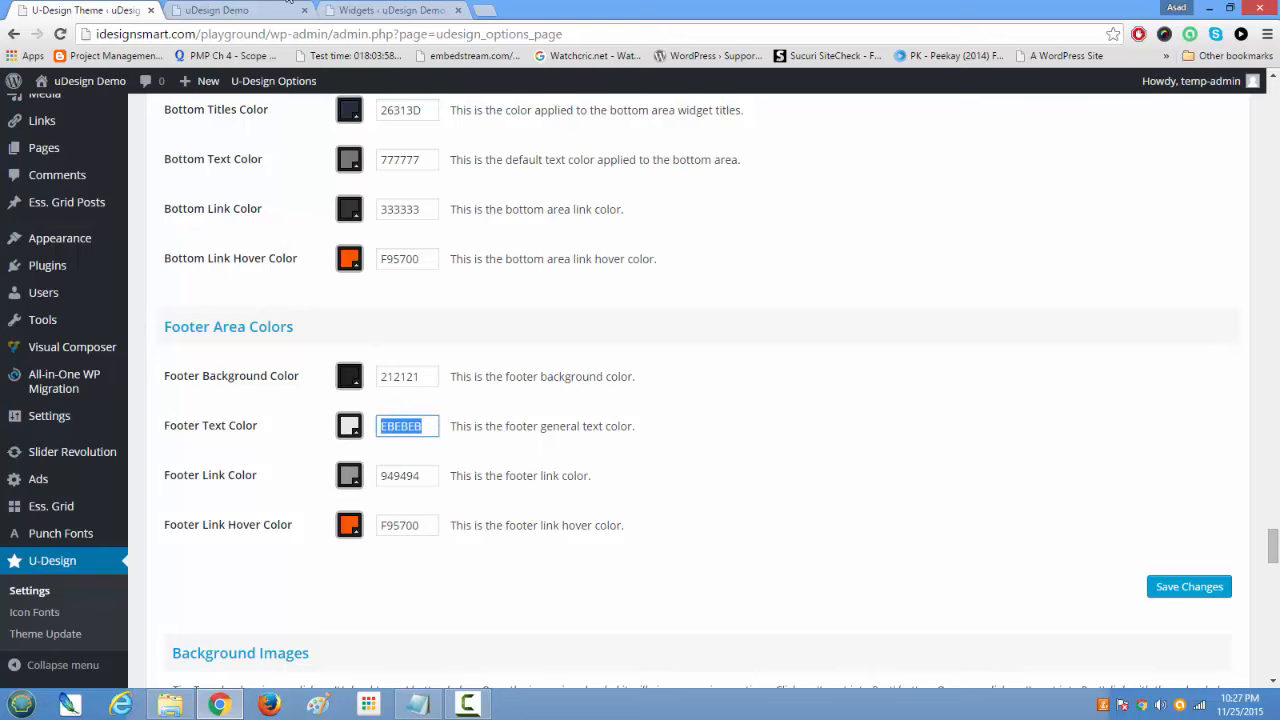
left_click(288, 8)
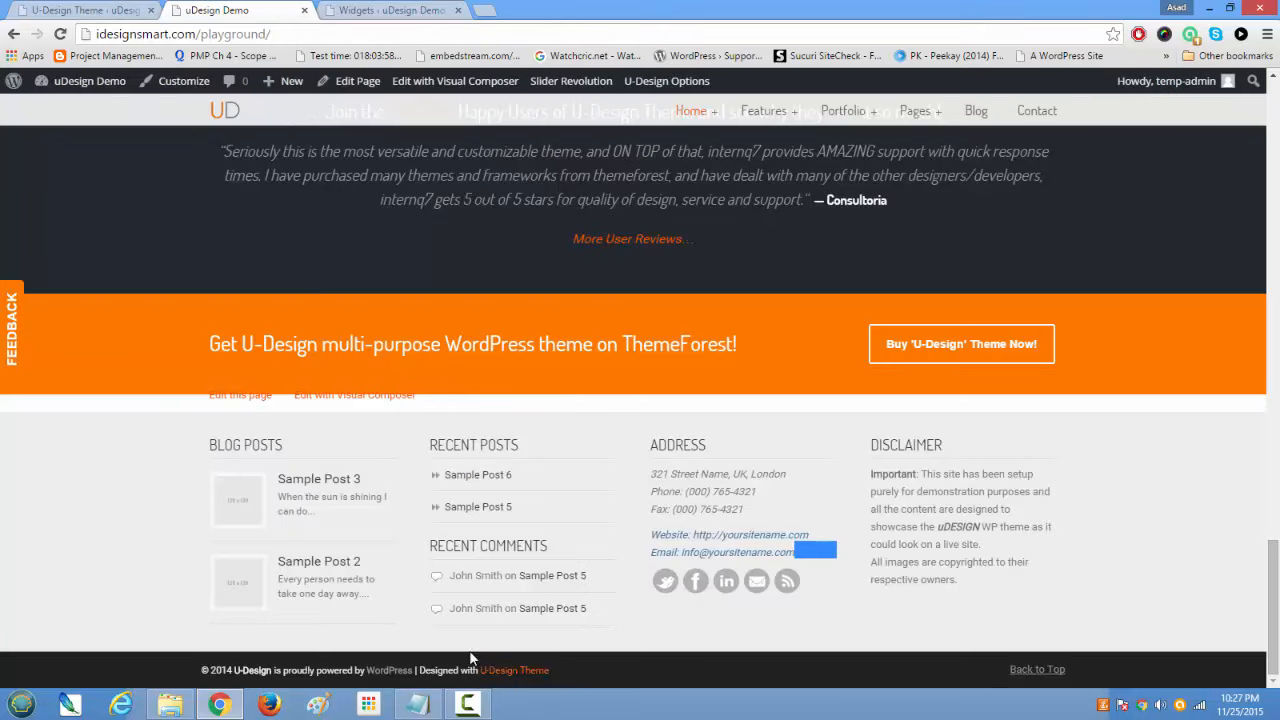
Step: Inspect the demo home page's bottom area background element to view its HTML and CSS background color
left_click(53, 450)
right_click(55, 455)
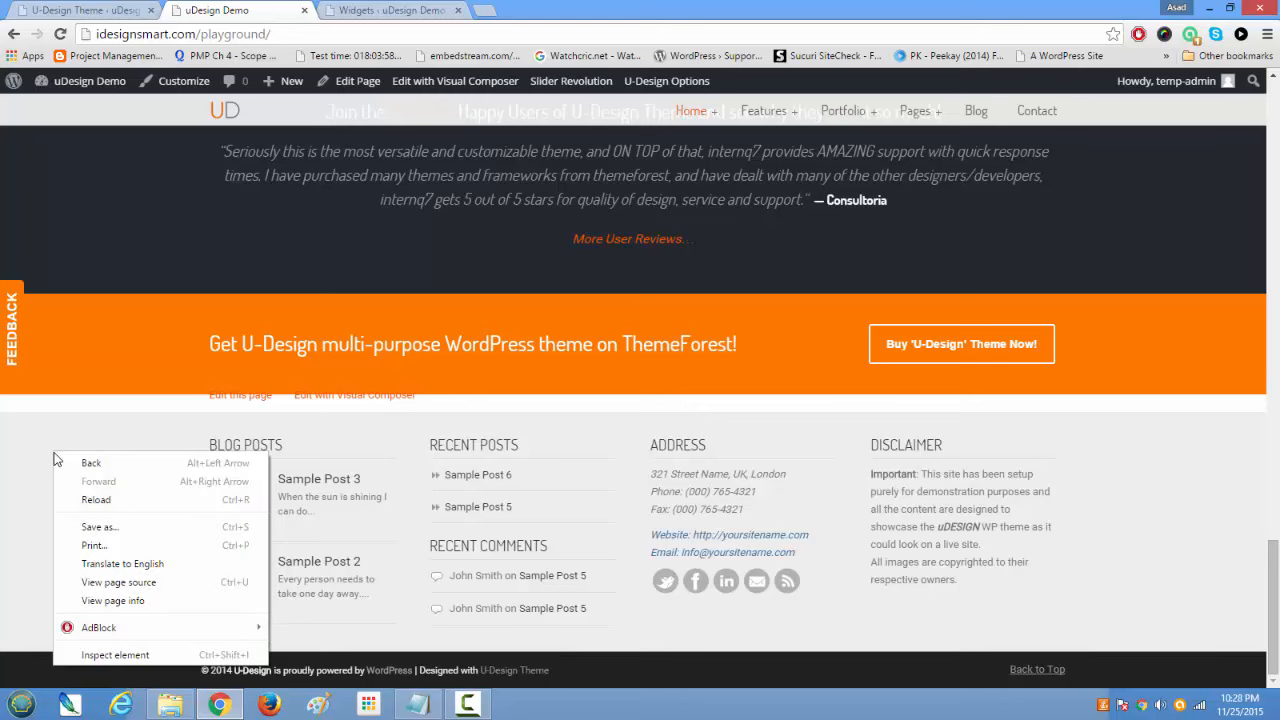
left_click(101, 655)
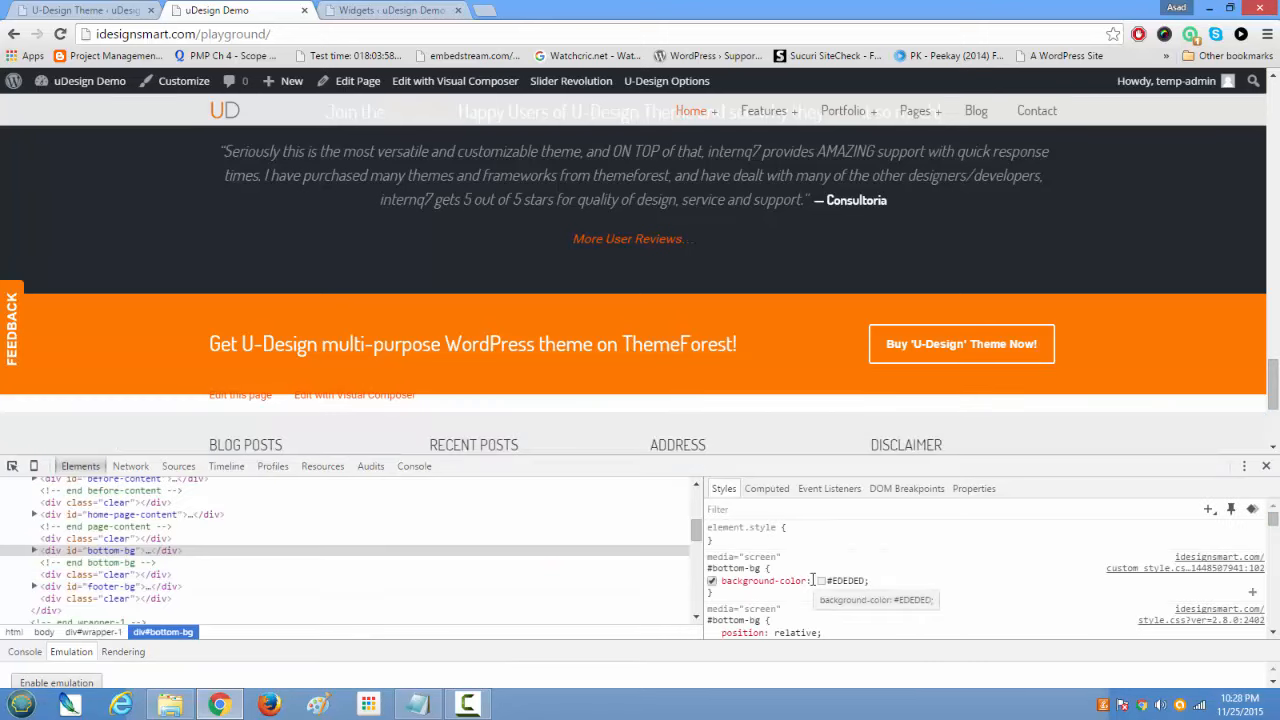
Step: Change the inspected #bottom-bg element's background color to #673737 to preview it on the demo home page
left_click_drag(868, 580, 823, 580)
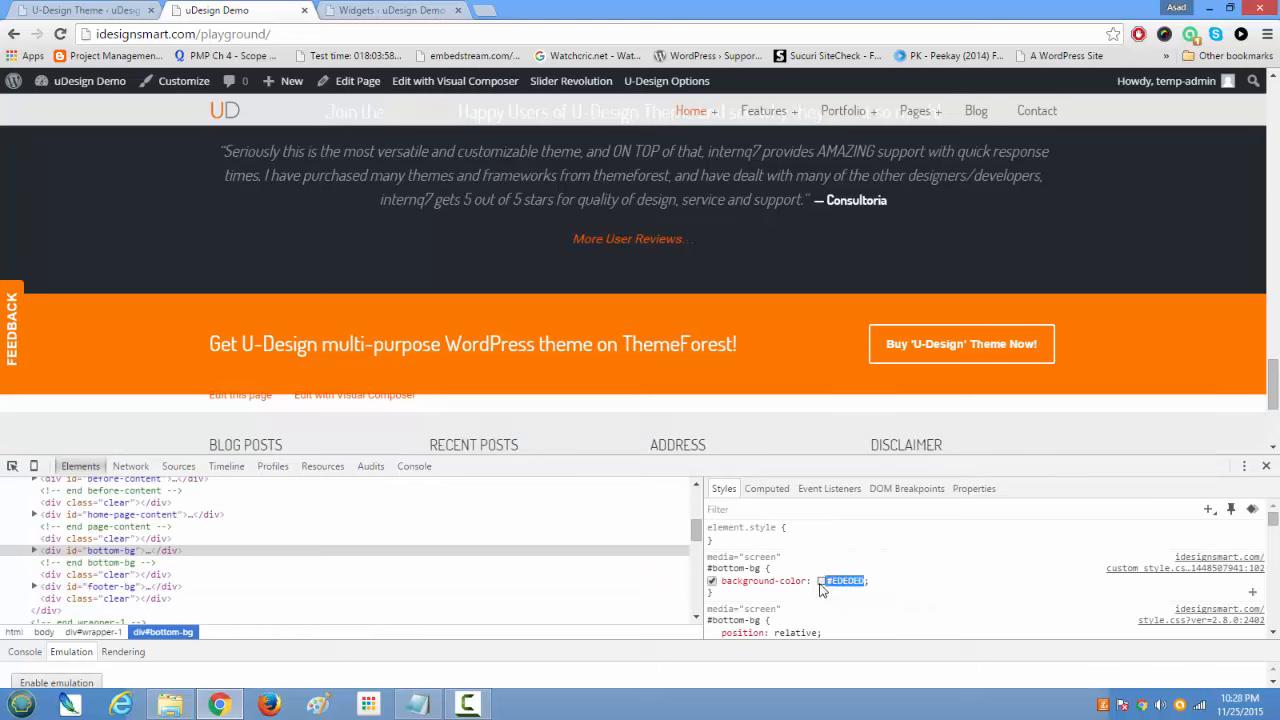
left_click(818, 580)
mouse_move(843, 497)
left_mouse_down()
mouse_move(818, 473)
mouse_move(813, 488)
mouse_move(836, 511)
mouse_move(861, 484)
mouse_move(911, 505)
left_mouse_up()
left_click(1025, 588)
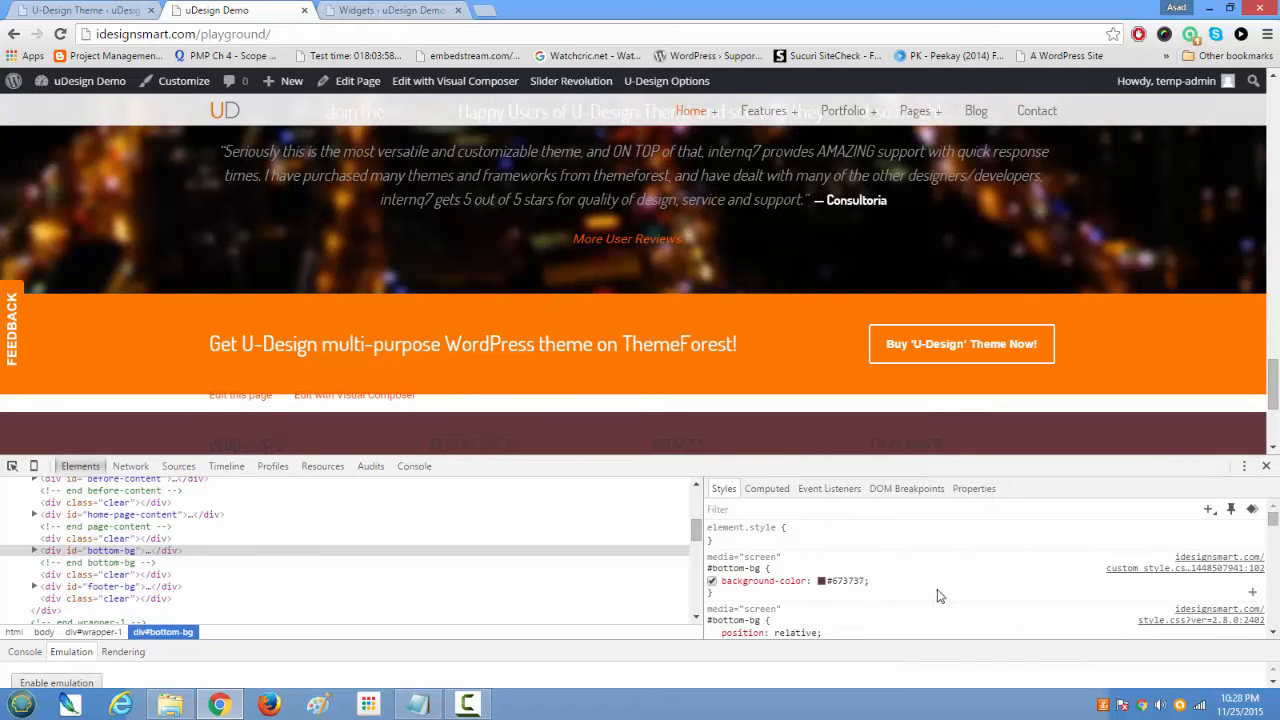
left_click(855, 581)
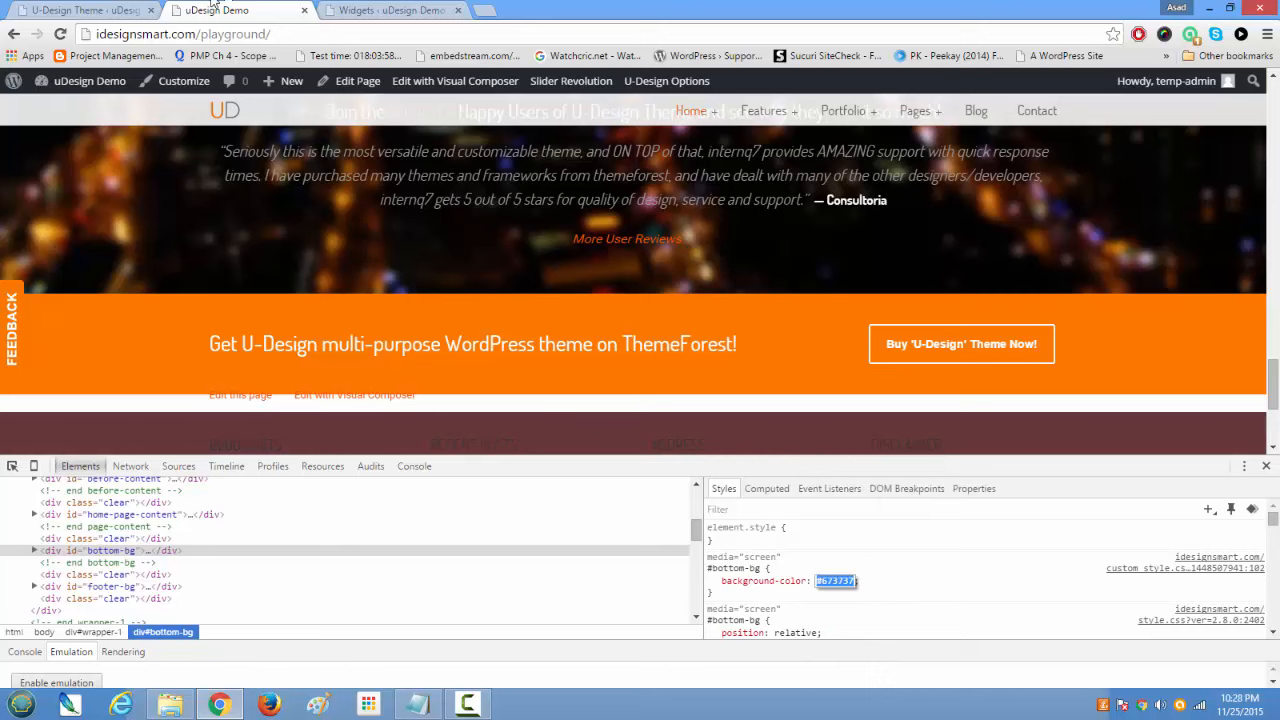
Step: Return to the theme settings and review the Background Images options, from Top Background Image to the One Continuous Background Image
left_click(112, 9)
scroll(423, 527, "down", 5)
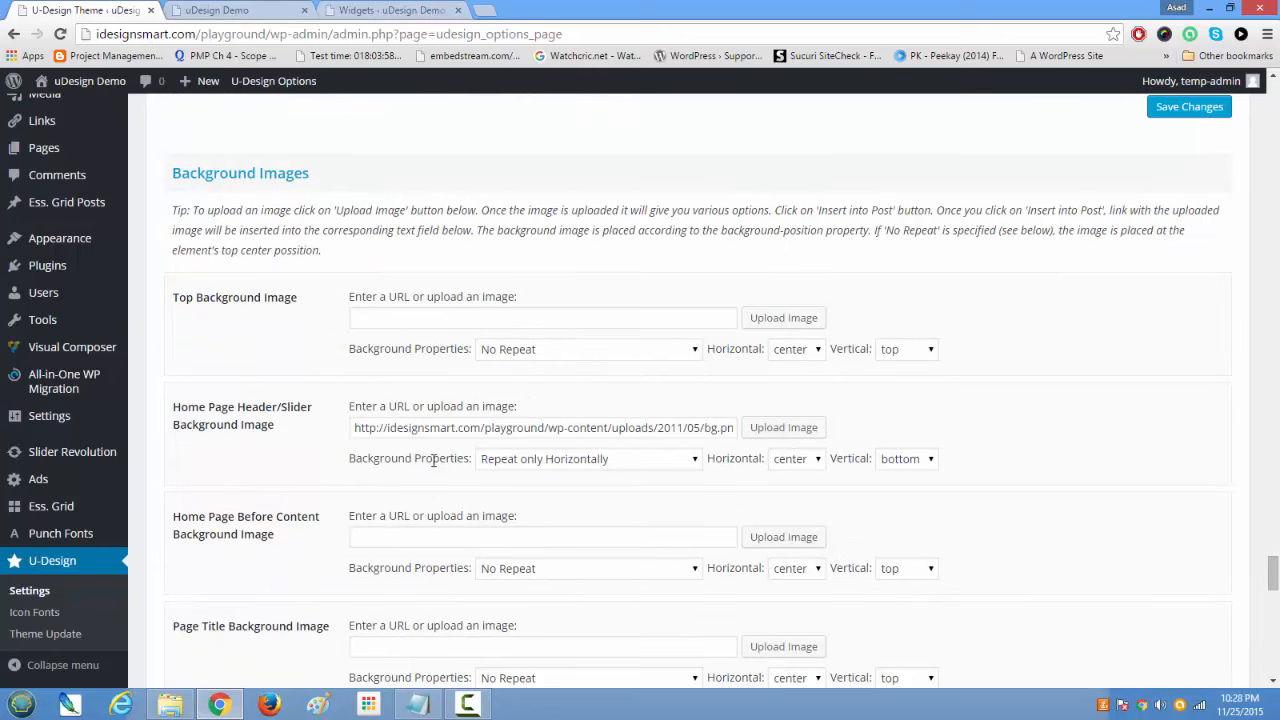
scroll(432, 460, "down", 5)
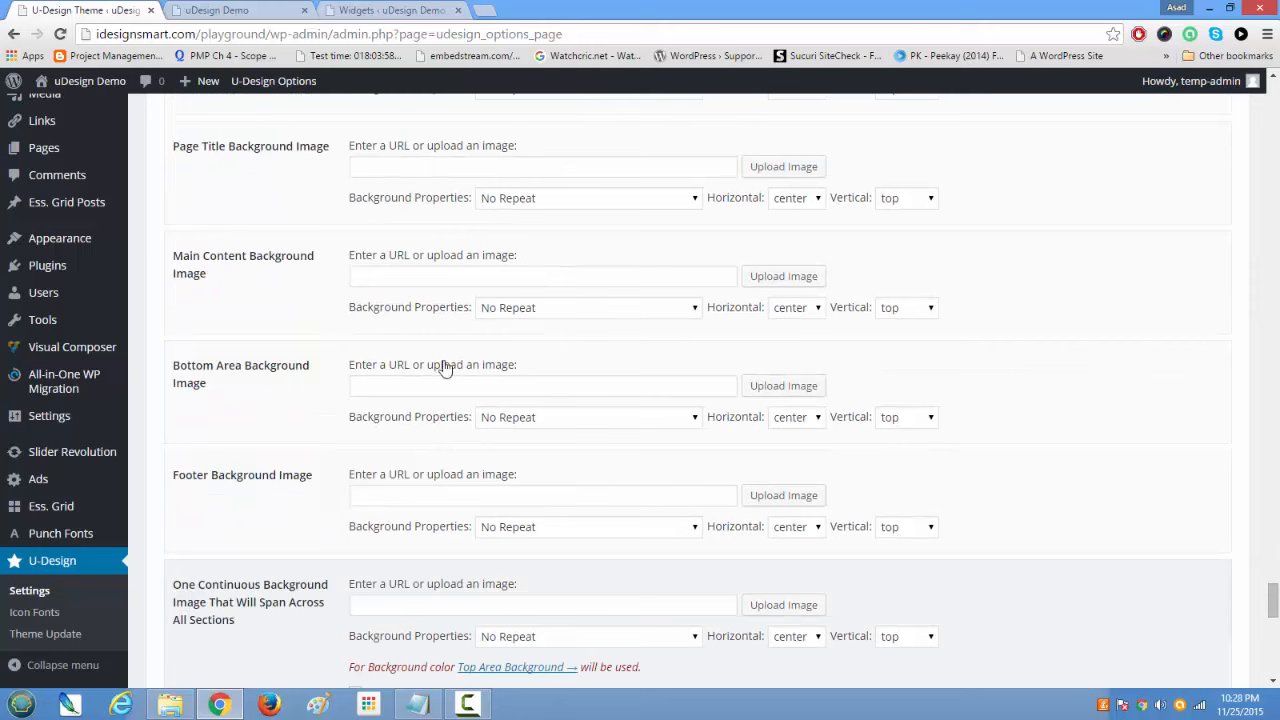
scroll(440, 262, "up", 2)
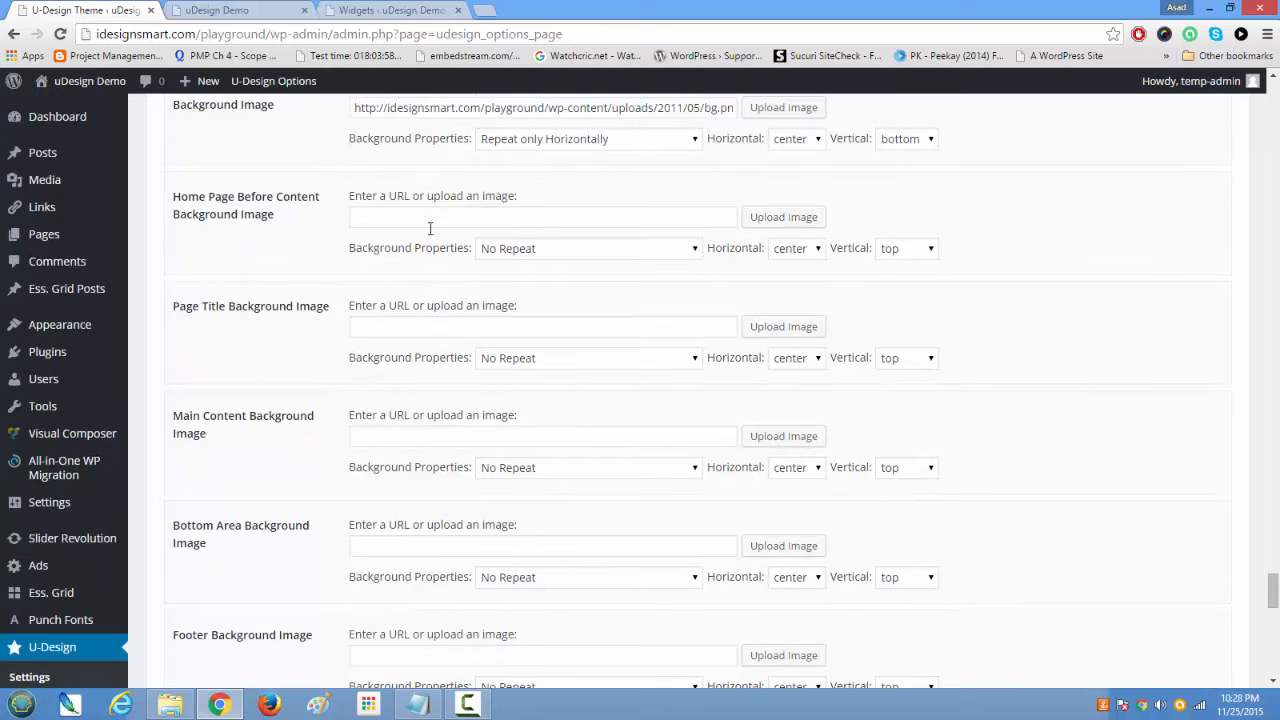
left_click(409, 330)
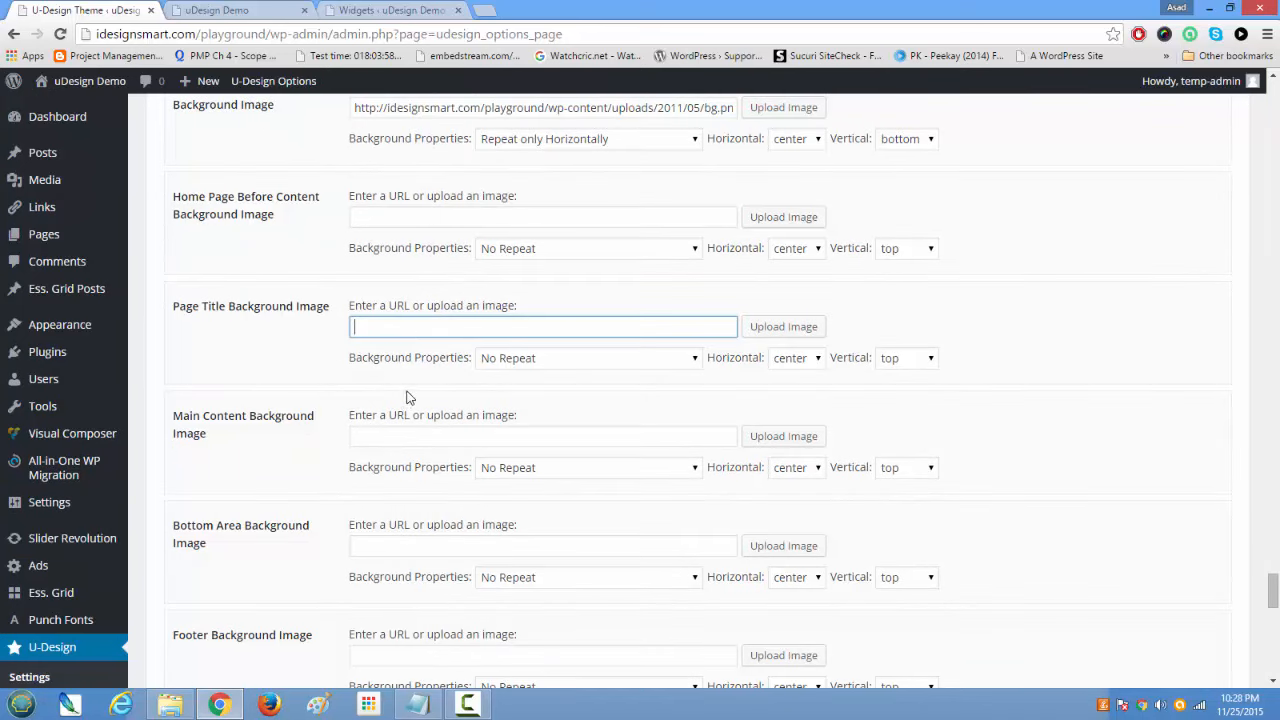
Step: Examine the Administrative Tasks for saving and managing custom color schemes at the end of Custom Colors
scroll(398, 380, "down", 7)
scroll(398, 367, "down", 3)
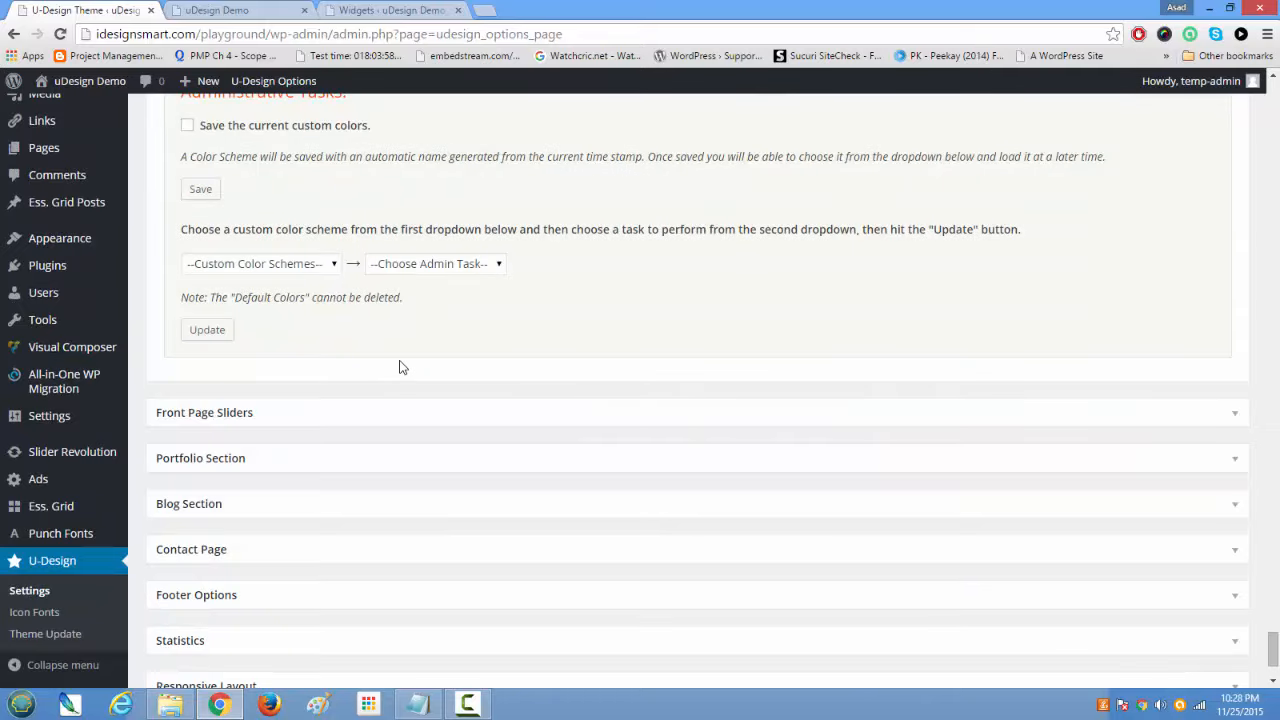
scroll(398, 367, "up", 2)
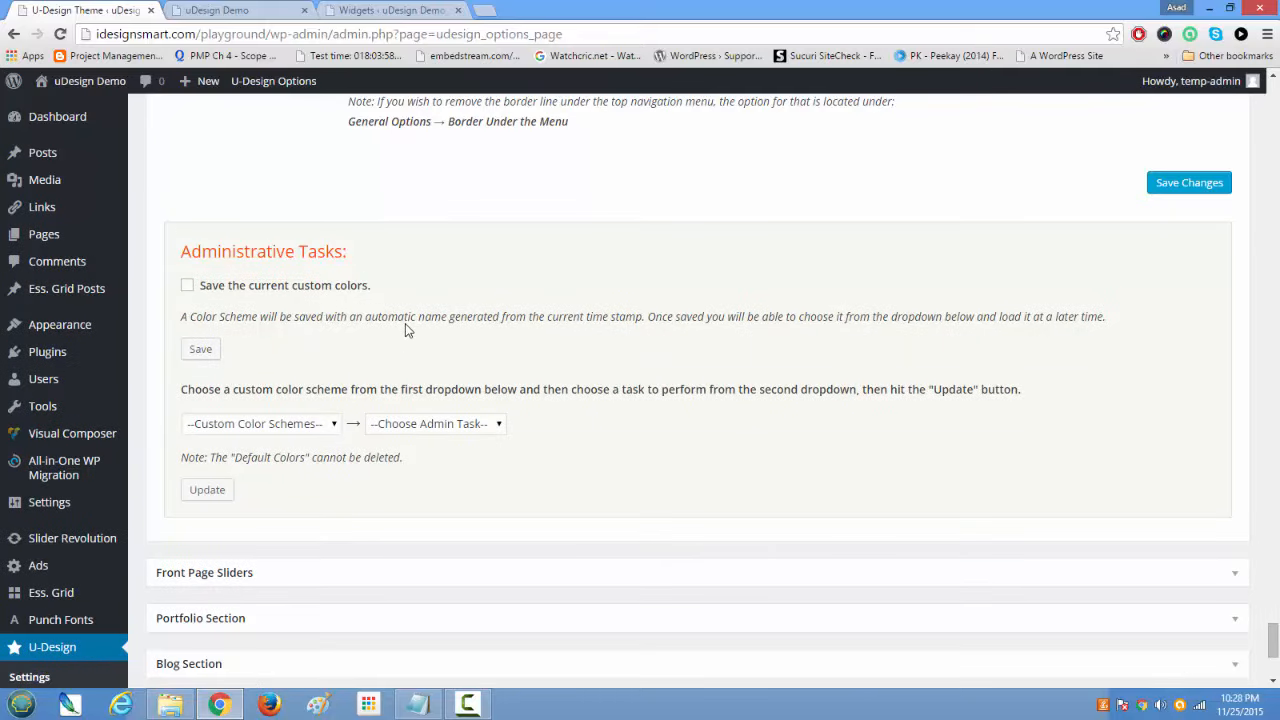
scroll(405, 325, "down", 2)
Step: Expand the Front Page Sliders section and view the slider types available for Current Slider
left_click(1236, 418)
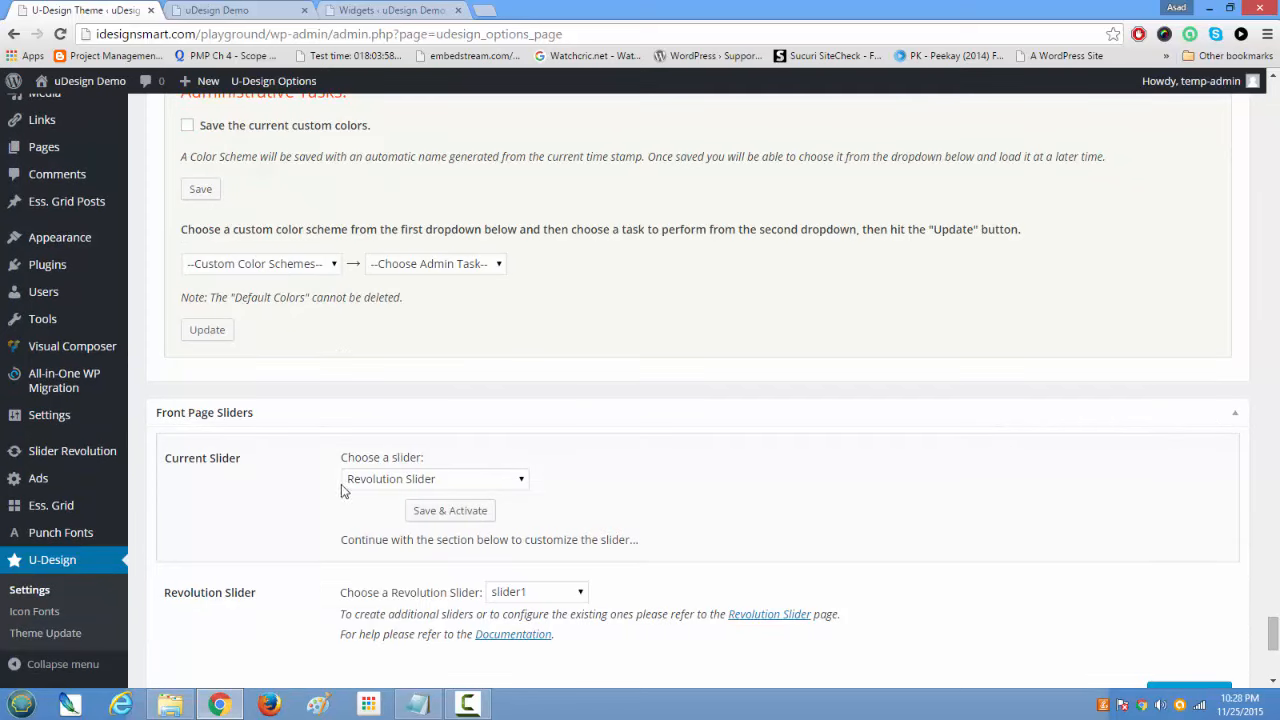
left_click(522, 482)
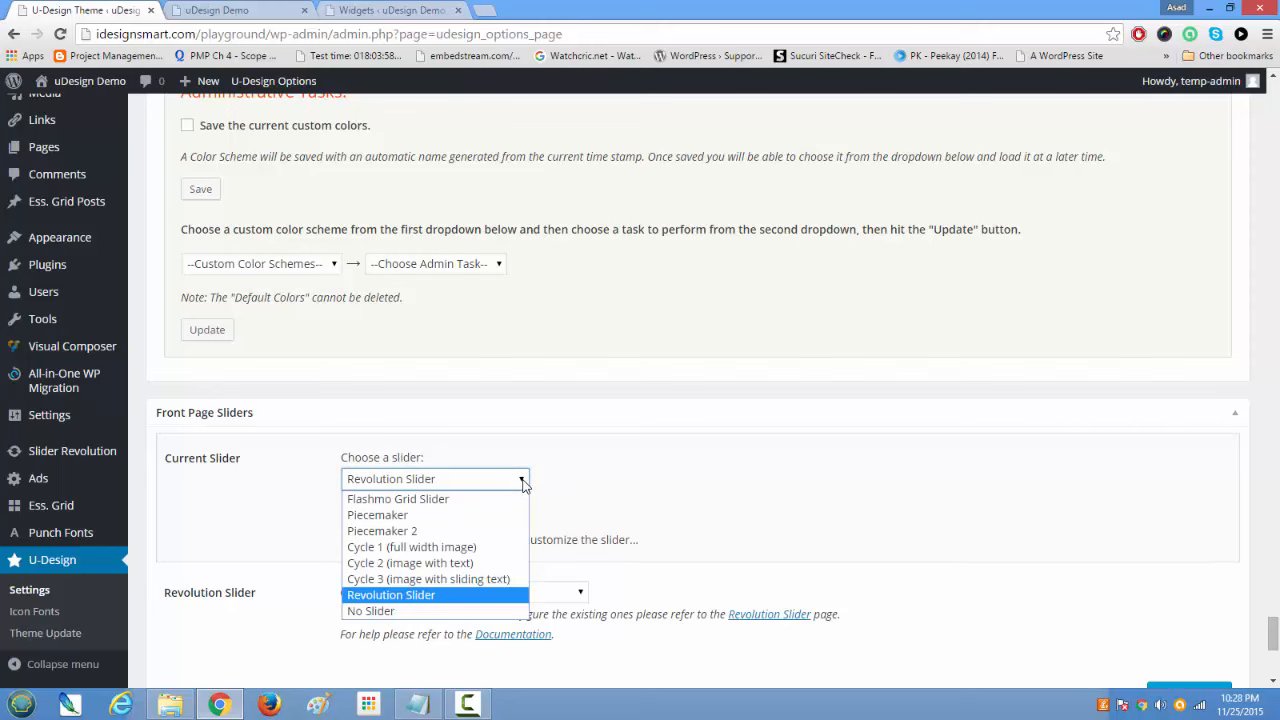
left_click(713, 470)
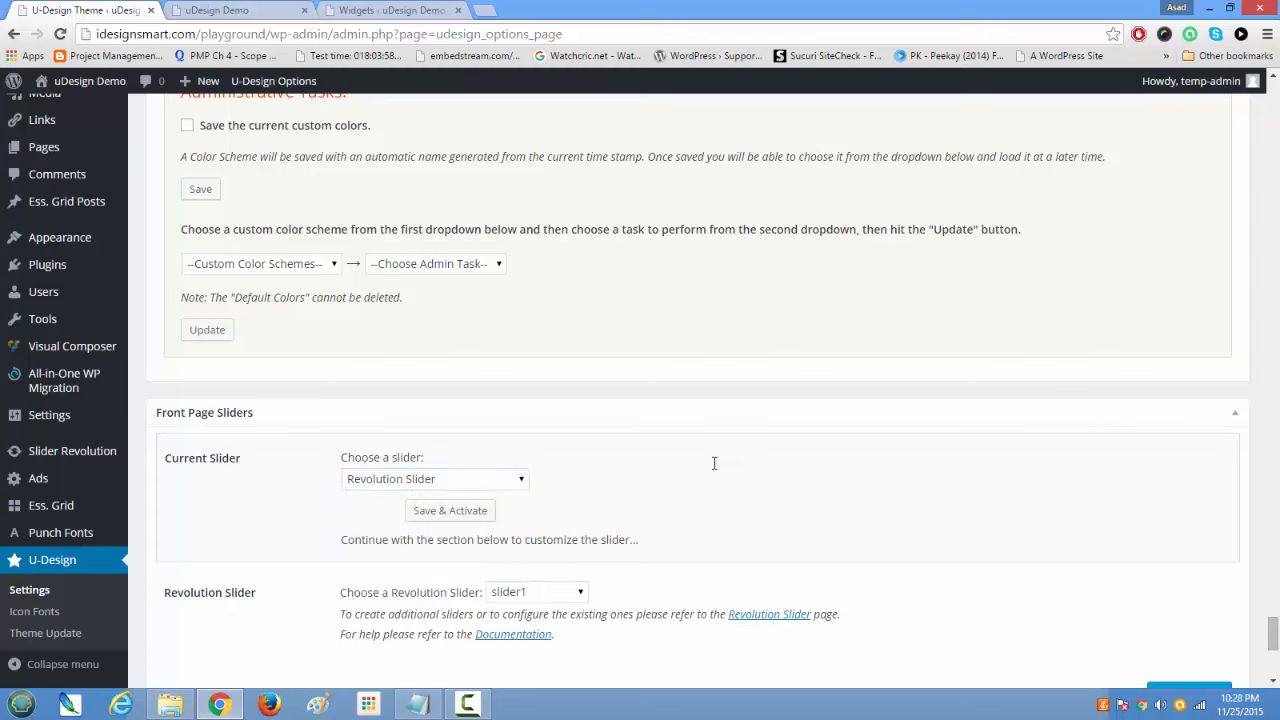
Step: Highlight the Choose a Revolution Slider label and view the sliders it offers
scroll(575, 530, "down", 2)
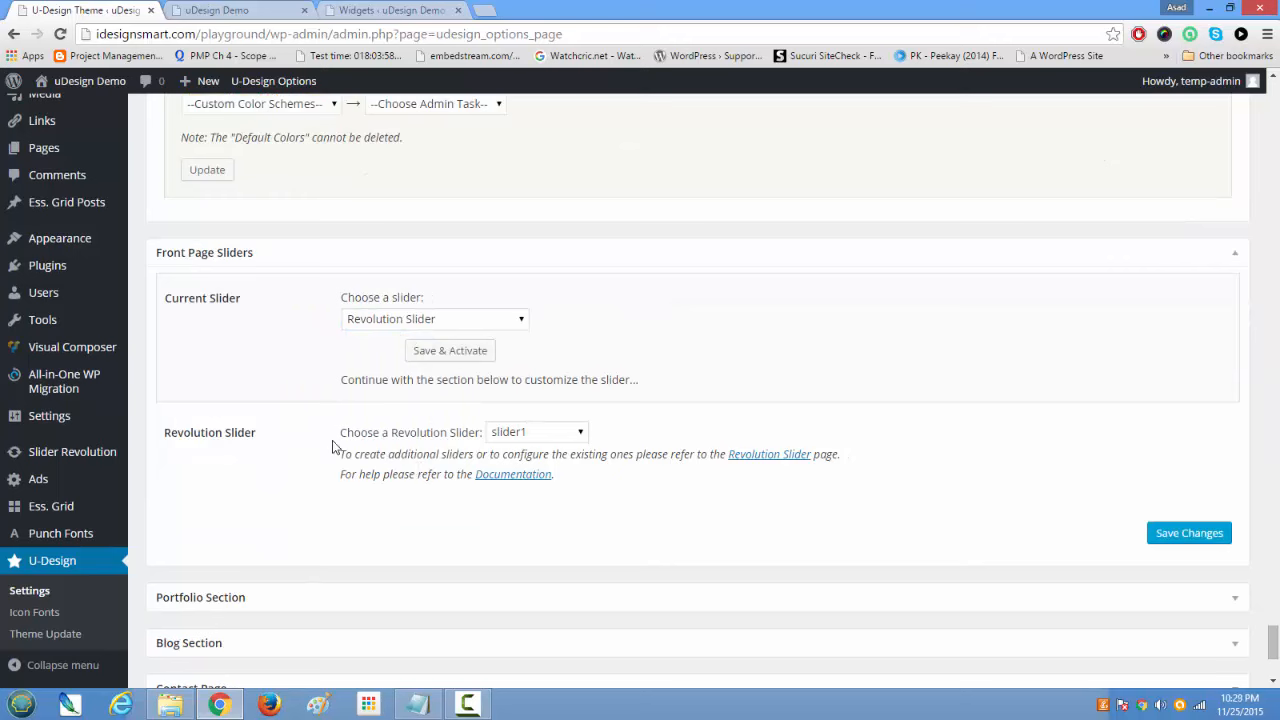
left_click_drag(346, 443, 501, 449)
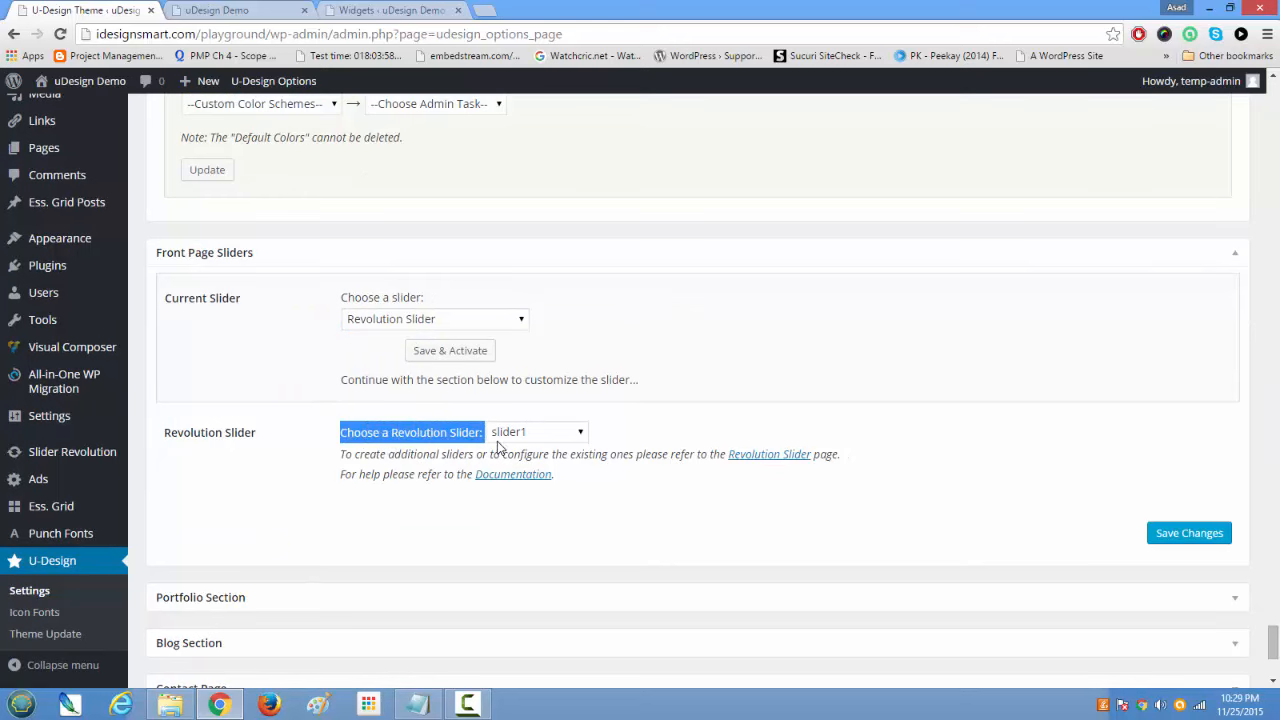
left_click(580, 432)
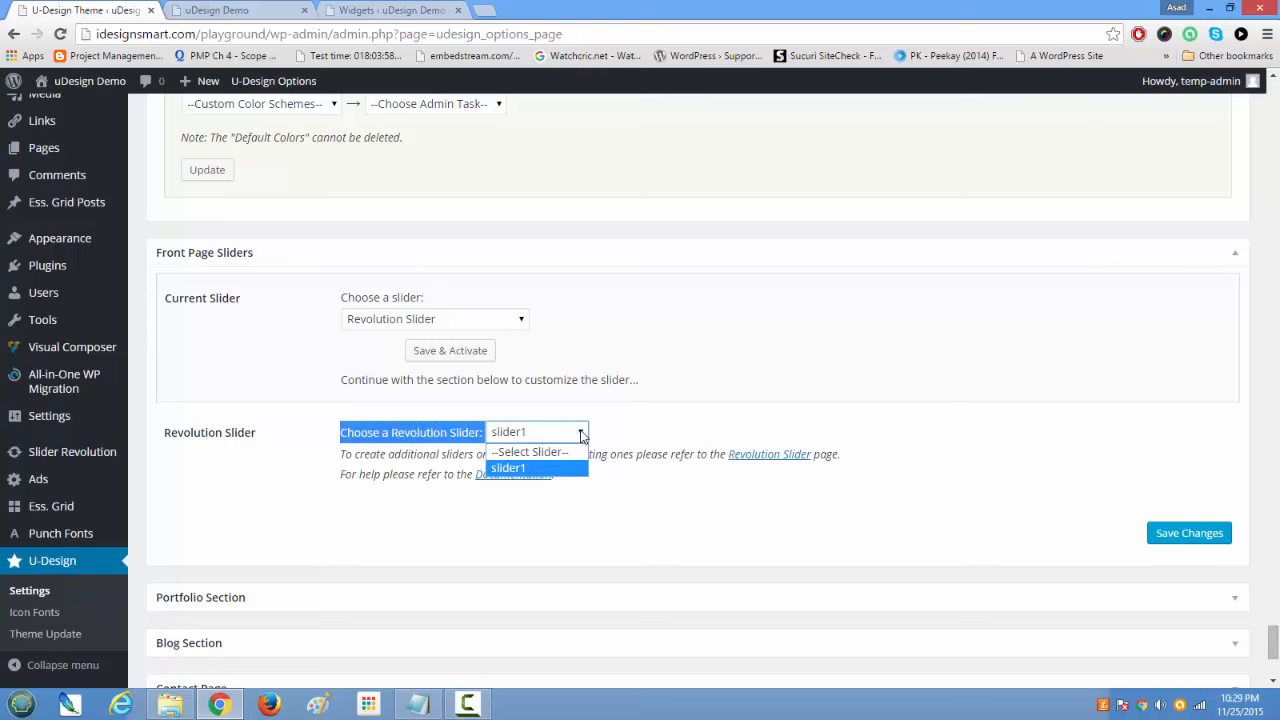
left_click(582, 434)
left_click(582, 434)
left_click(582, 434)
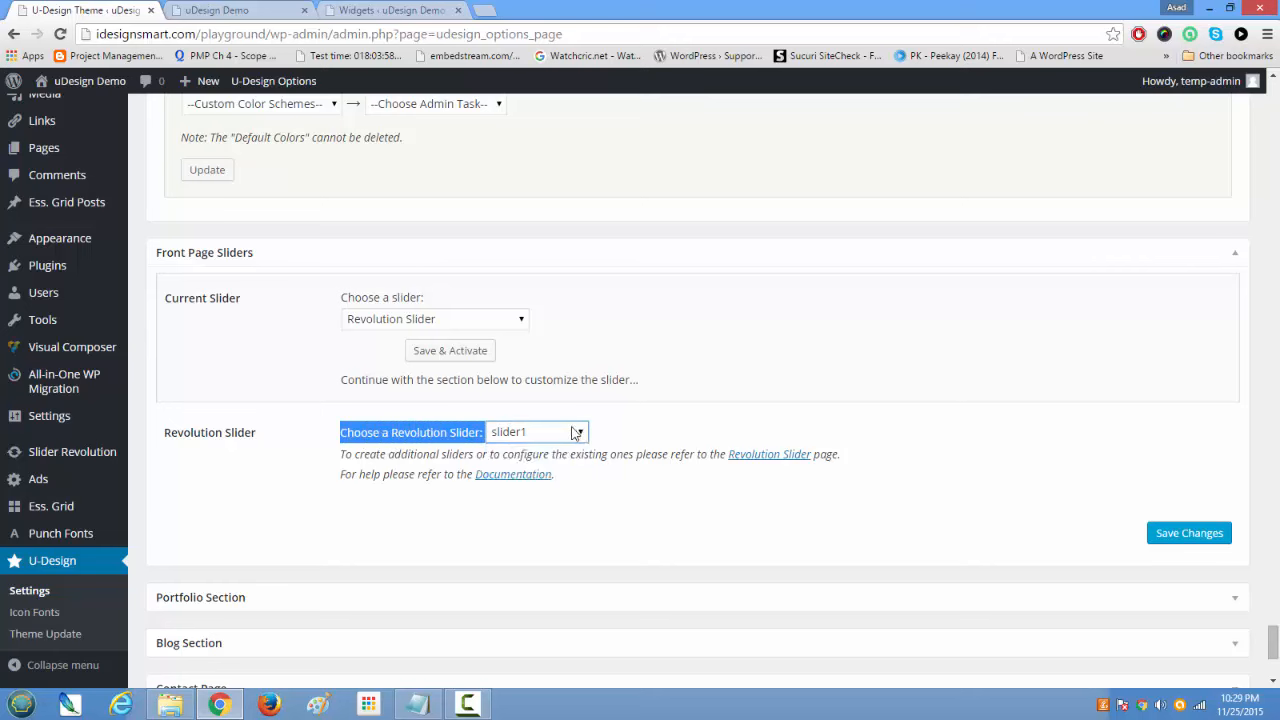
Step: Choose Revolution Slider as the current slider and check the list of revolution sliders again
left_click(407, 321)
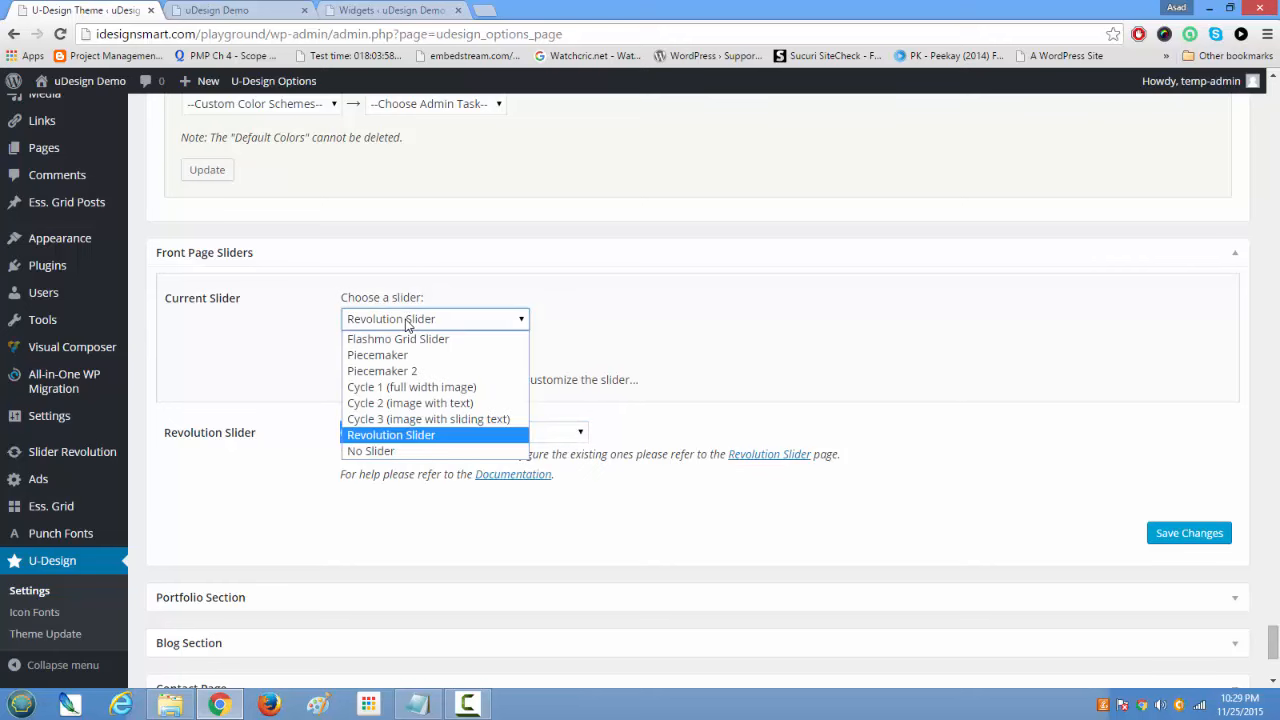
left_click(383, 440)
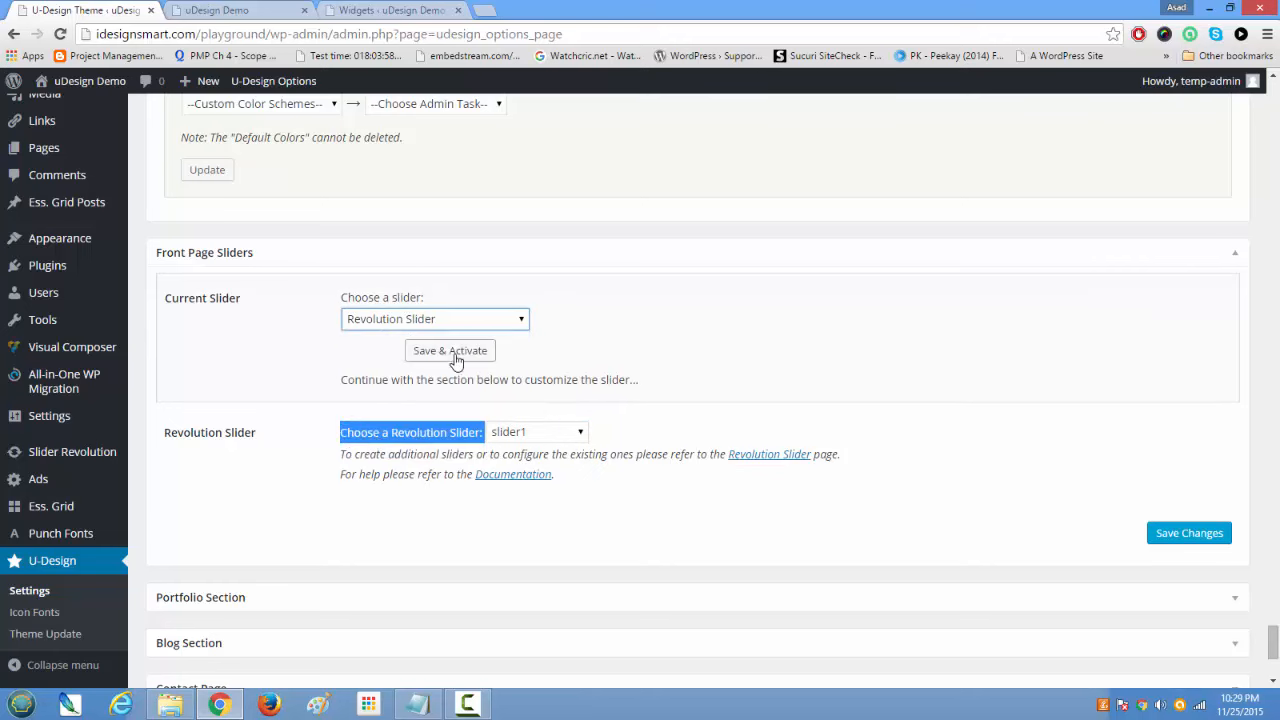
left_click(580, 436)
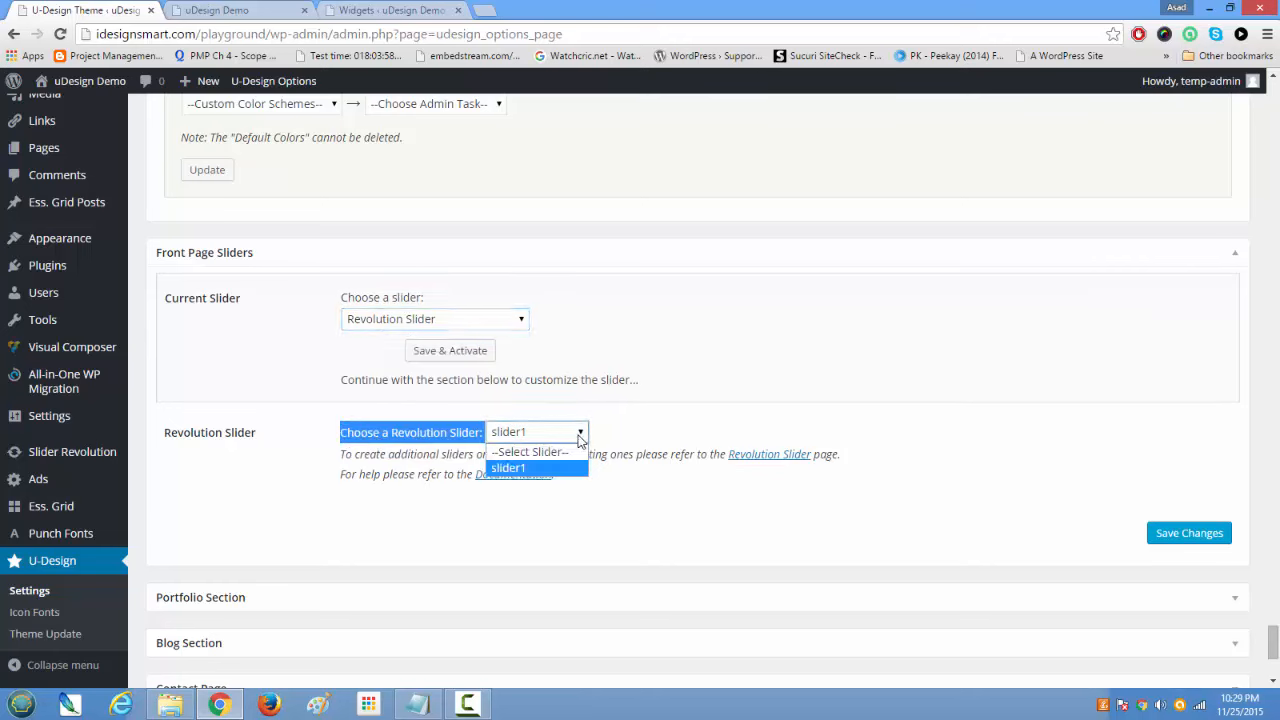
left_click(580, 440)
Step: Expand the Portfolio Section and highlight the One Column Portfolio entry's items-per-page value and page ID
scroll(586, 477, "down", 3)
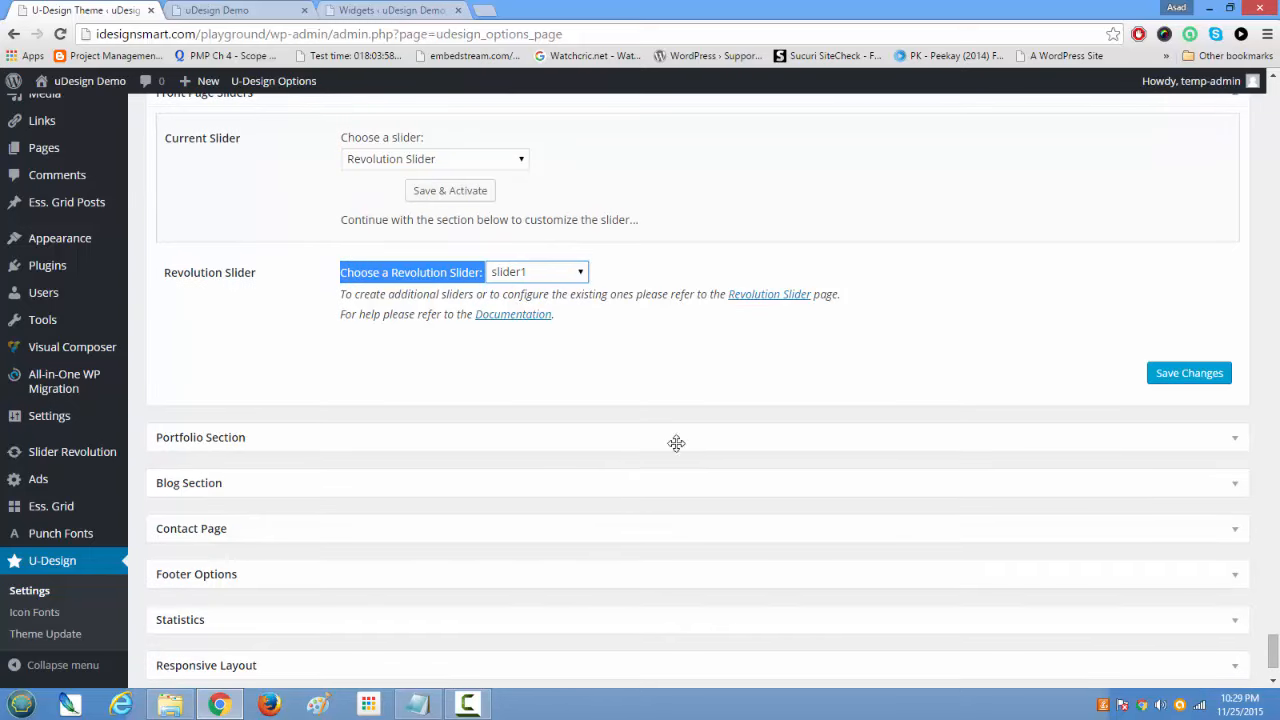
left_click(1234, 438)
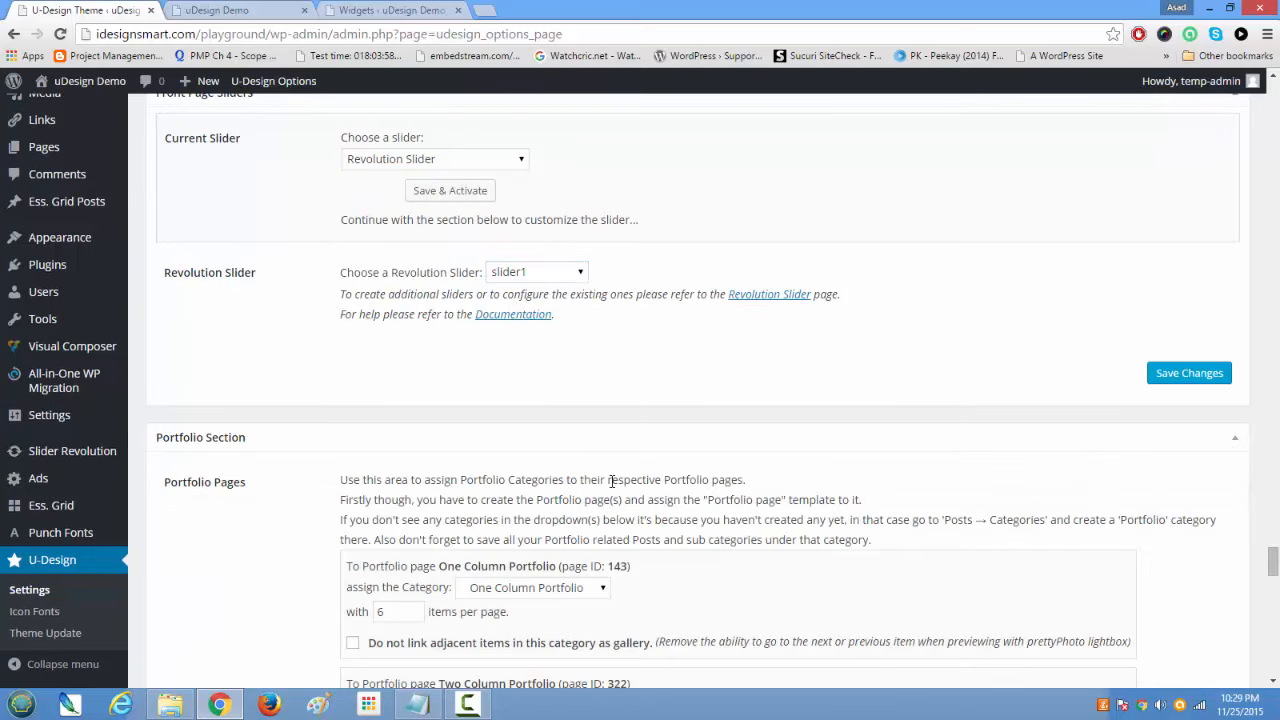
scroll(614, 481, "down", 4)
scroll(538, 310, "up", 4)
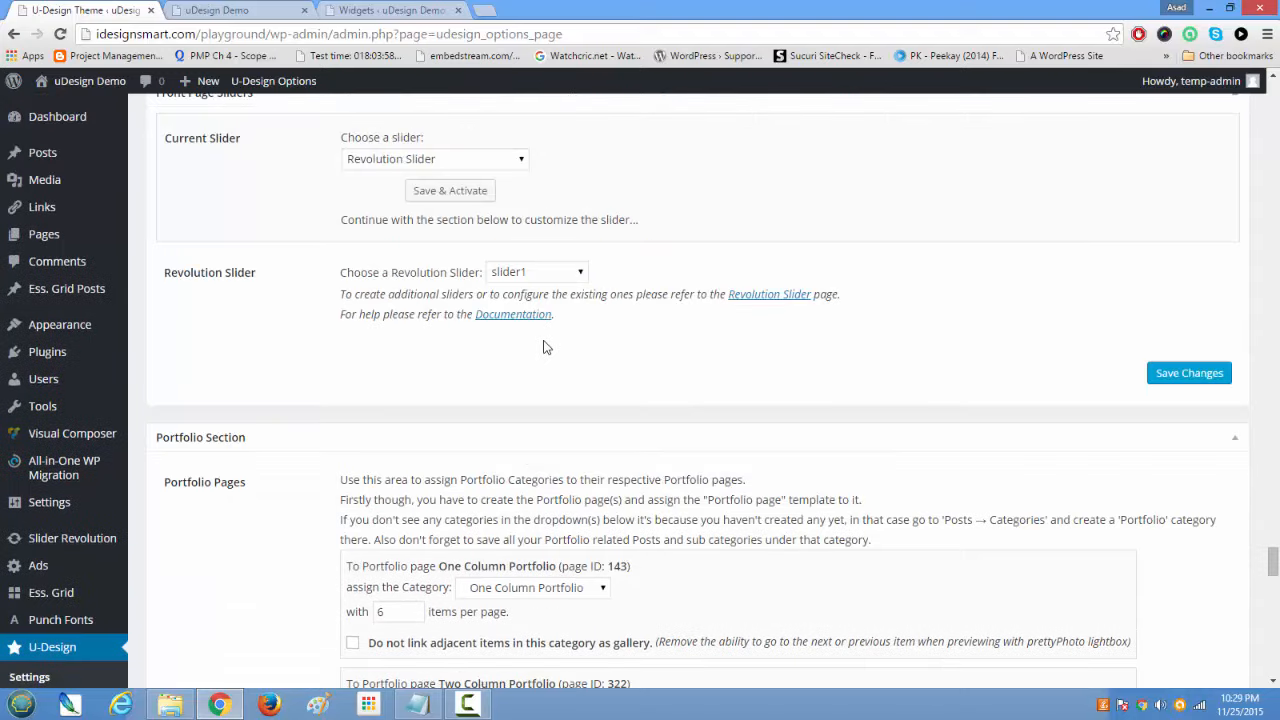
scroll(544, 341, "down", 2)
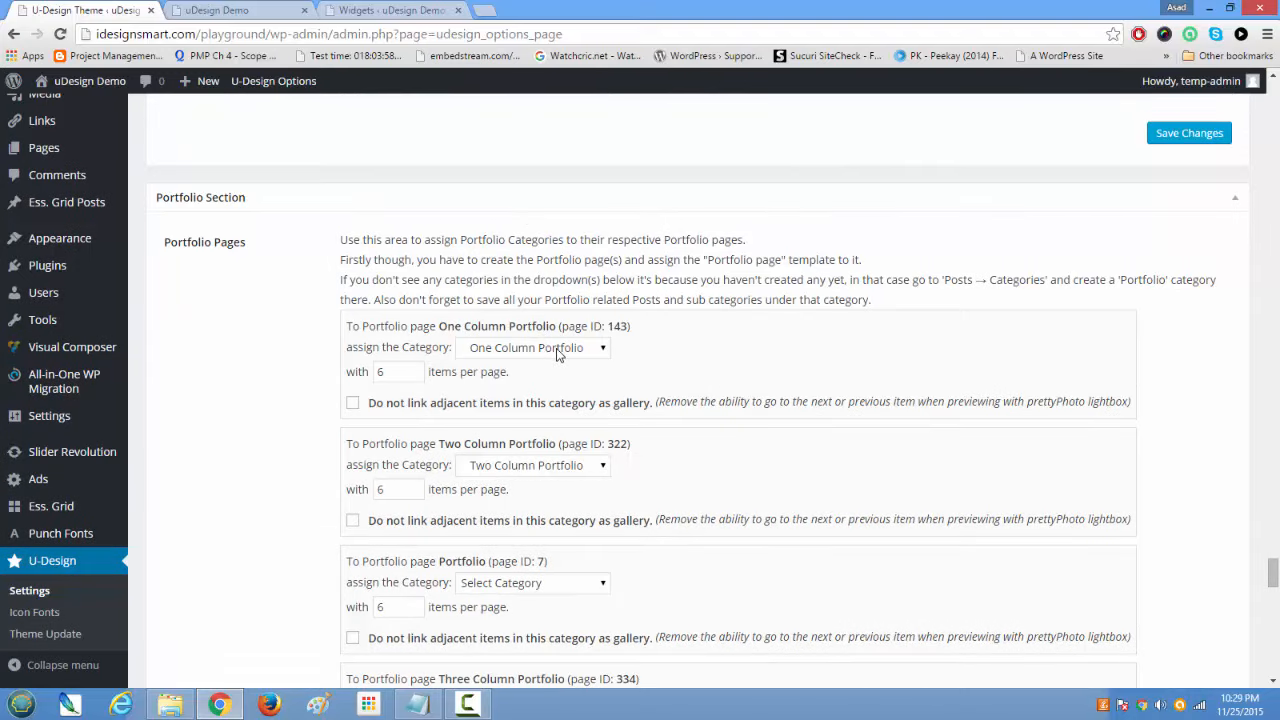
double_click(394, 366)
left_click_drag(560, 326, 633, 326)
Step: View the categories that can be assigned to the Two Column Portfolio and Portfolio pages
scroll(590, 362, "down", 2)
left_click(603, 307)
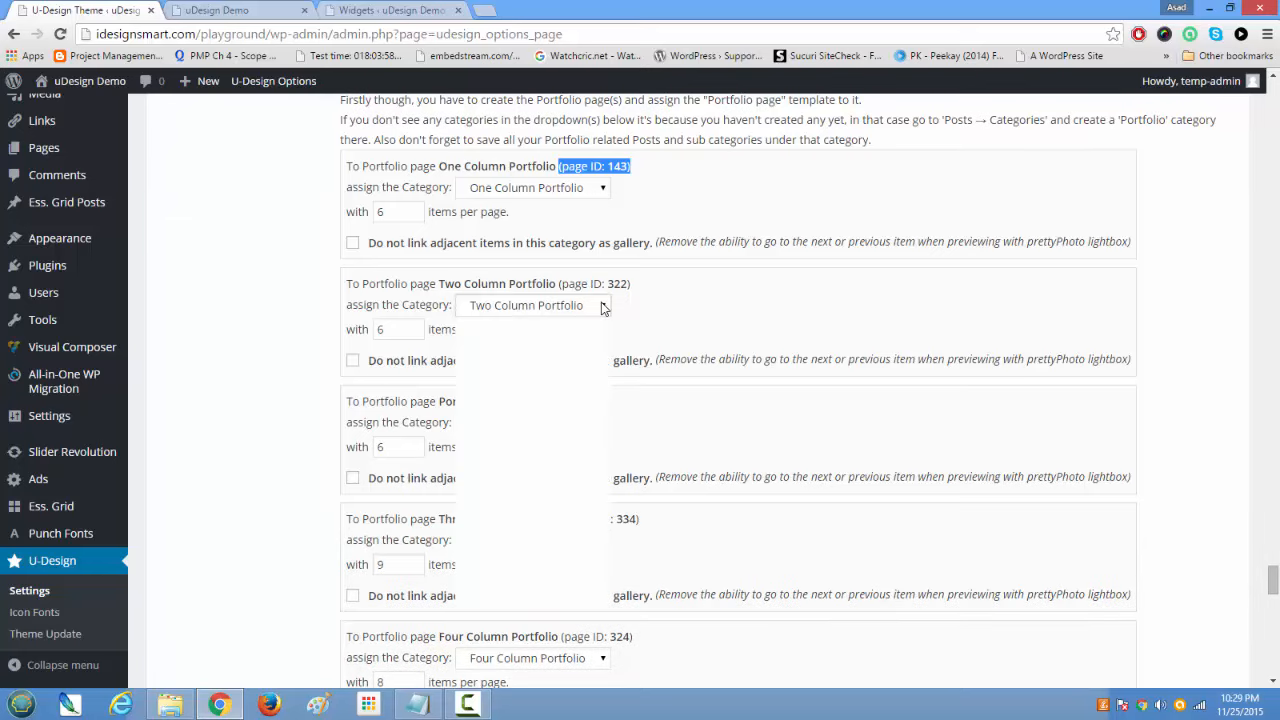
left_click(603, 307)
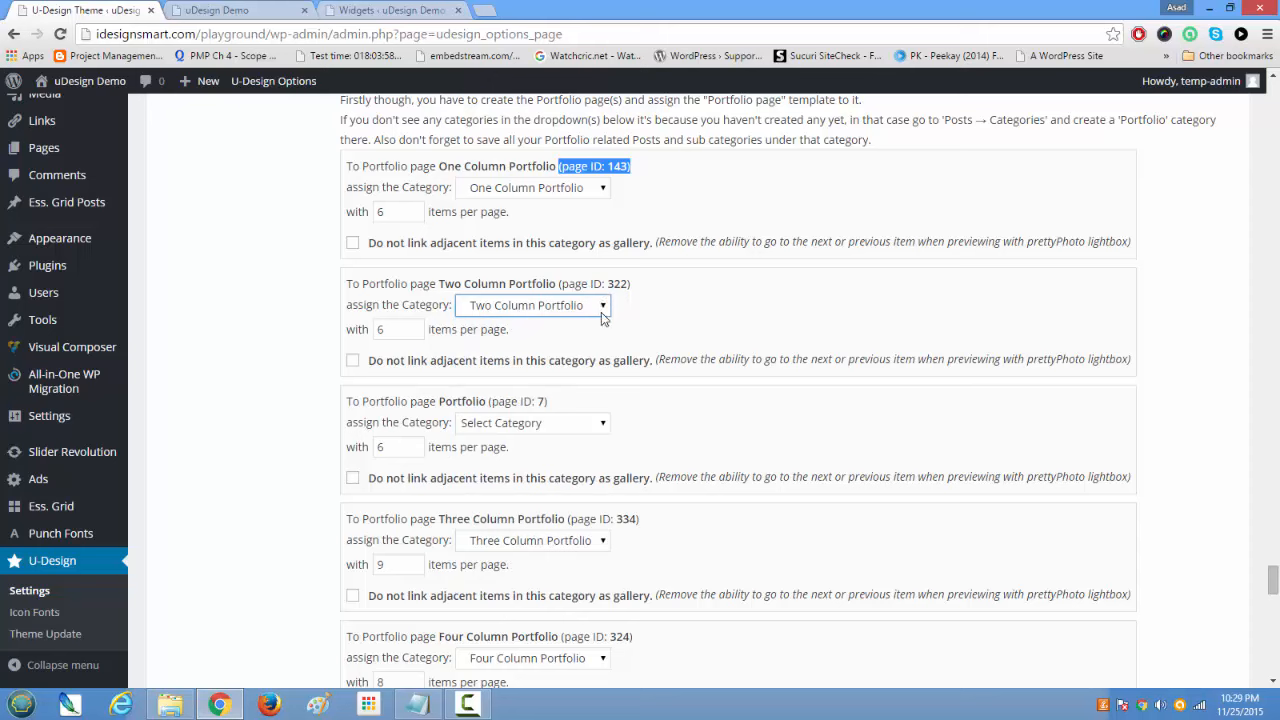
left_click(604, 428)
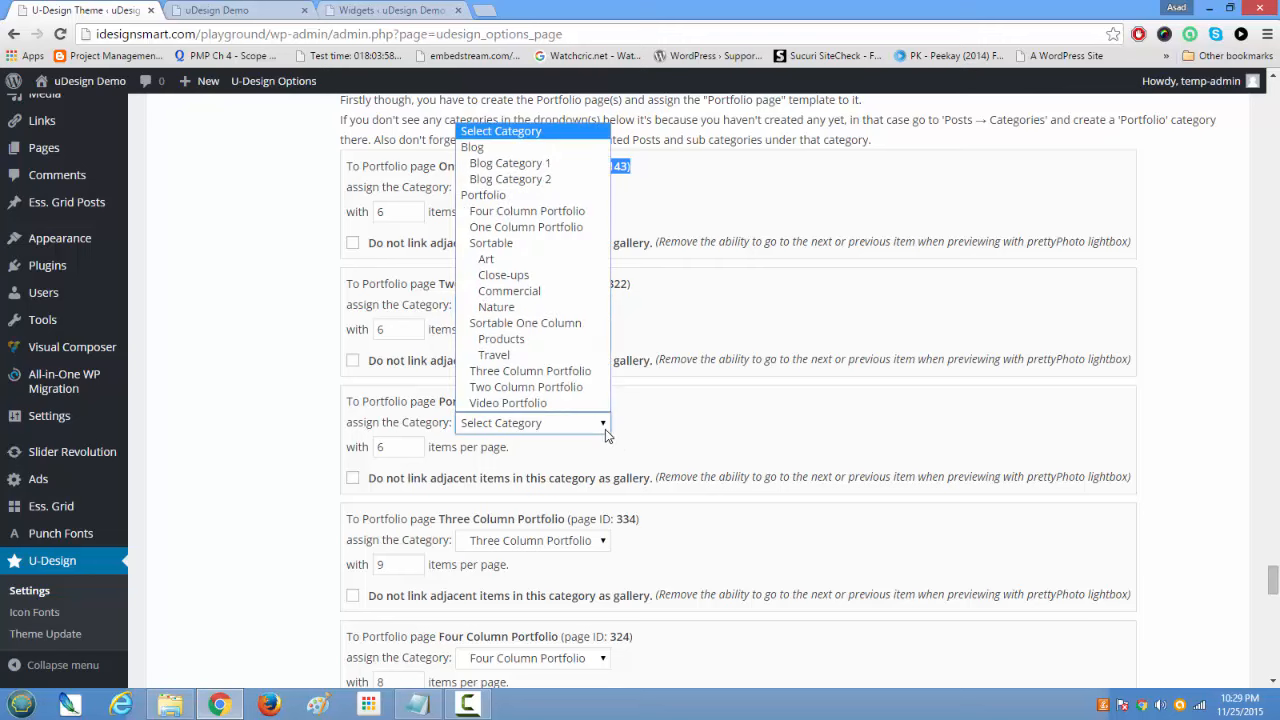
left_click(755, 455)
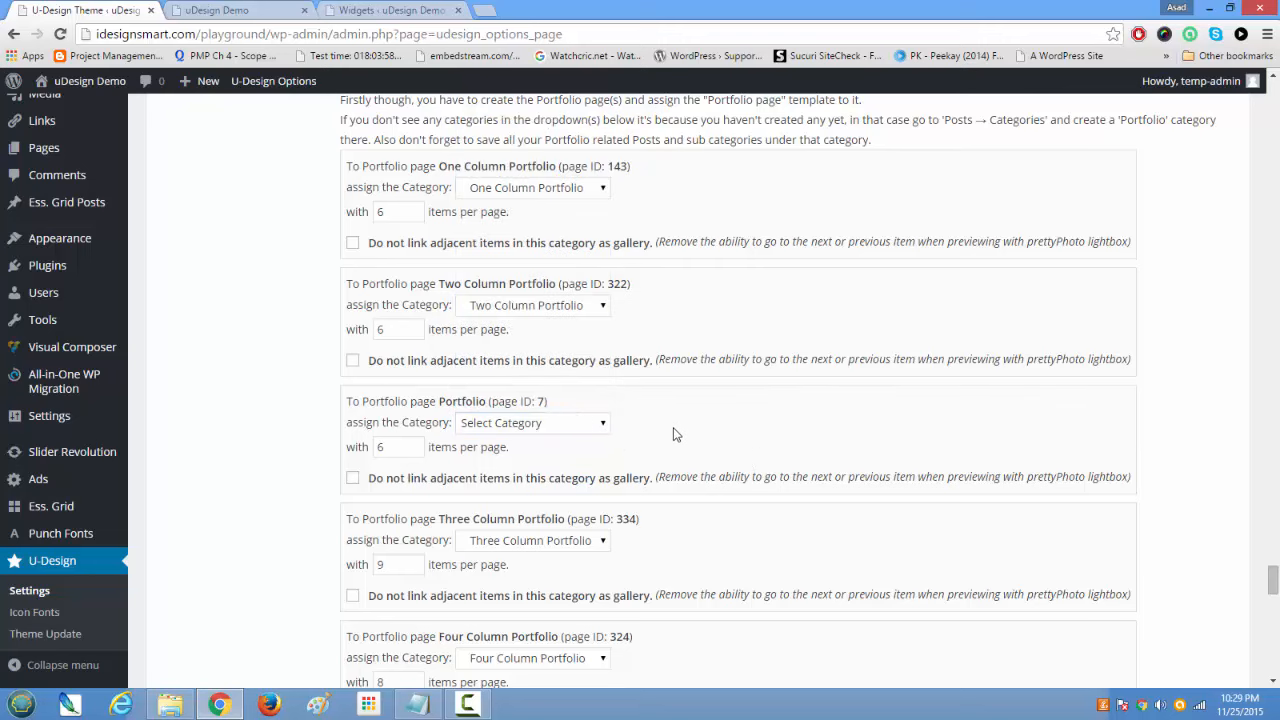
Step: Review the remaining portfolio settings, including sortable pages, title position, sidebar position, postmetadata and single post view options
scroll(674, 431, "down", 7)
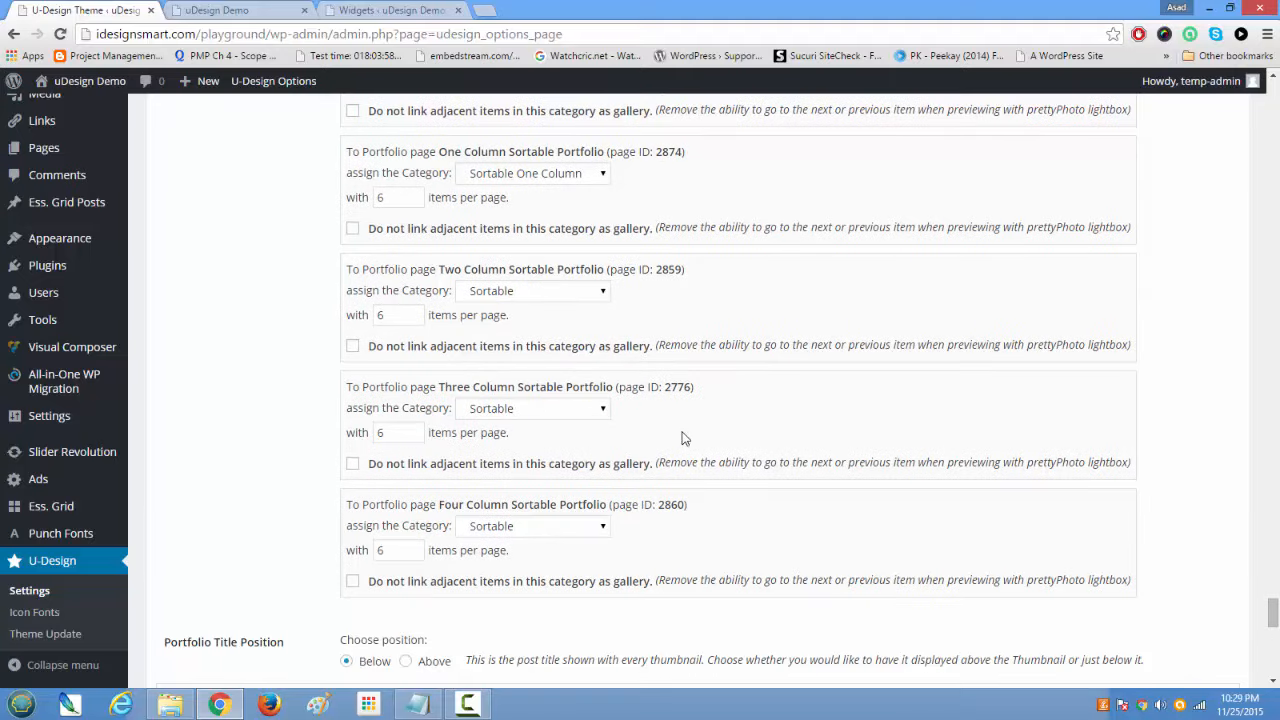
scroll(684, 438, "down", 2)
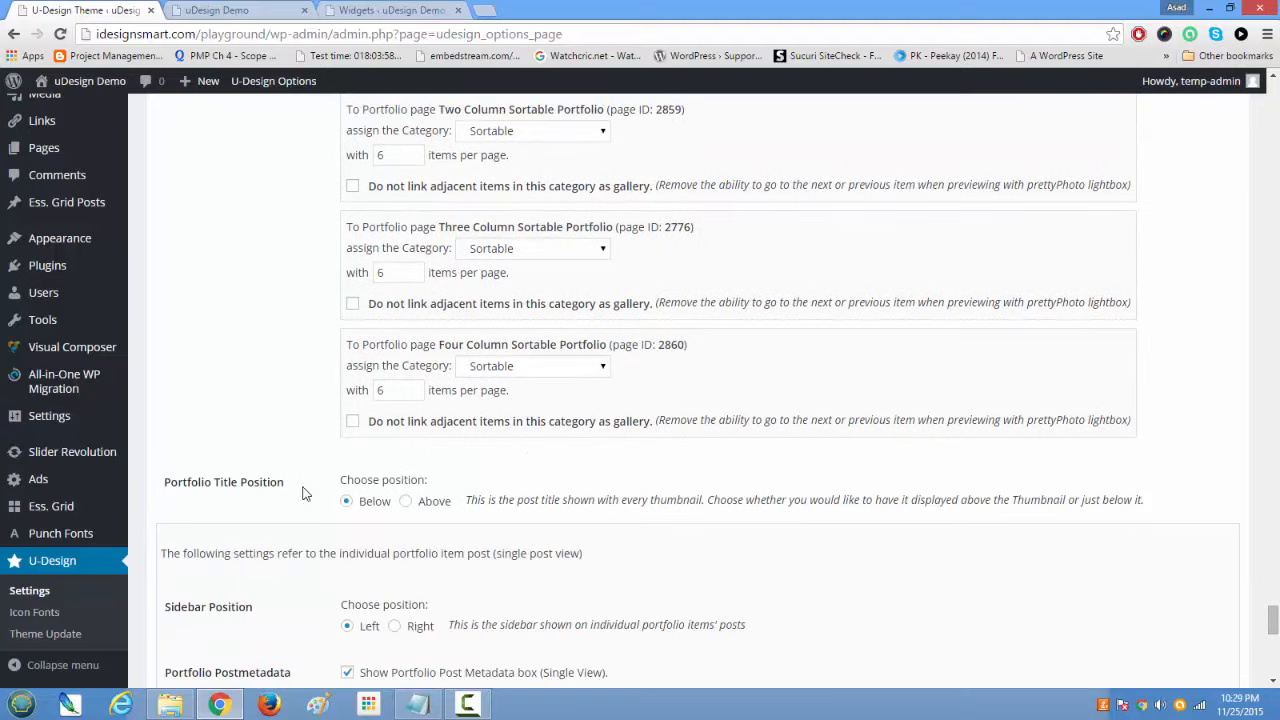
scroll(472, 486, "down", 4)
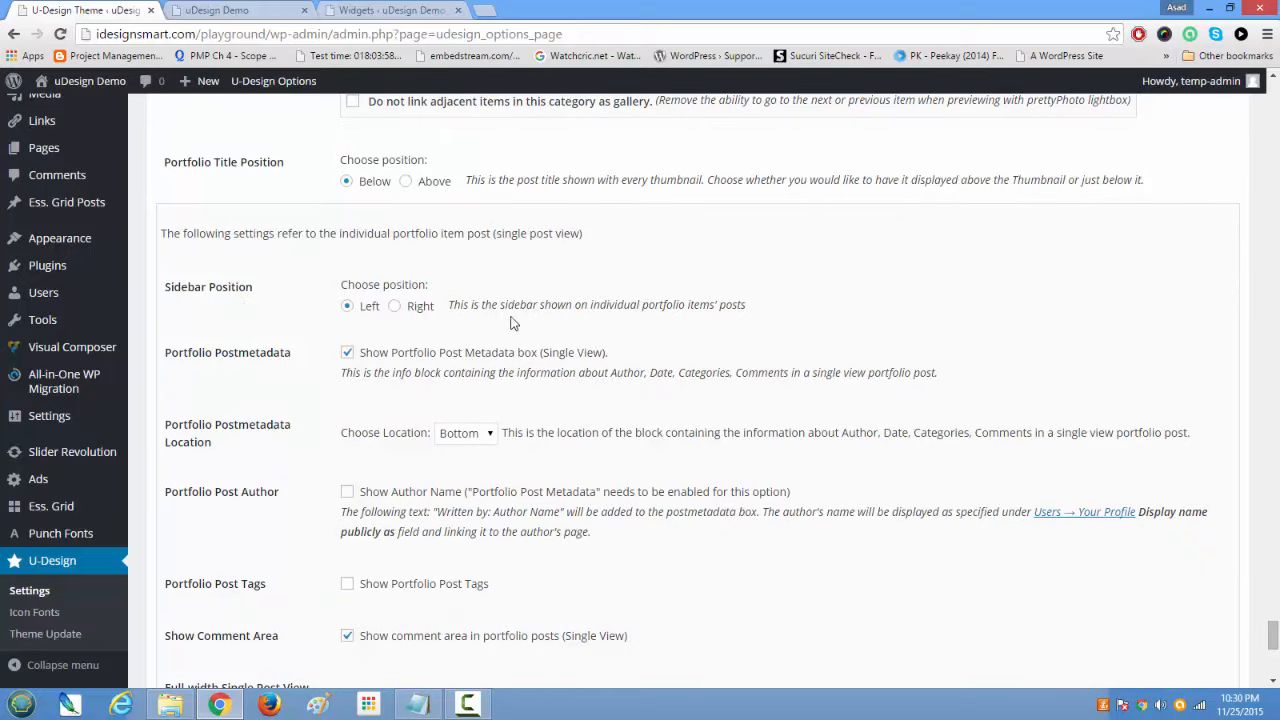
scroll(456, 302, "down", 8)
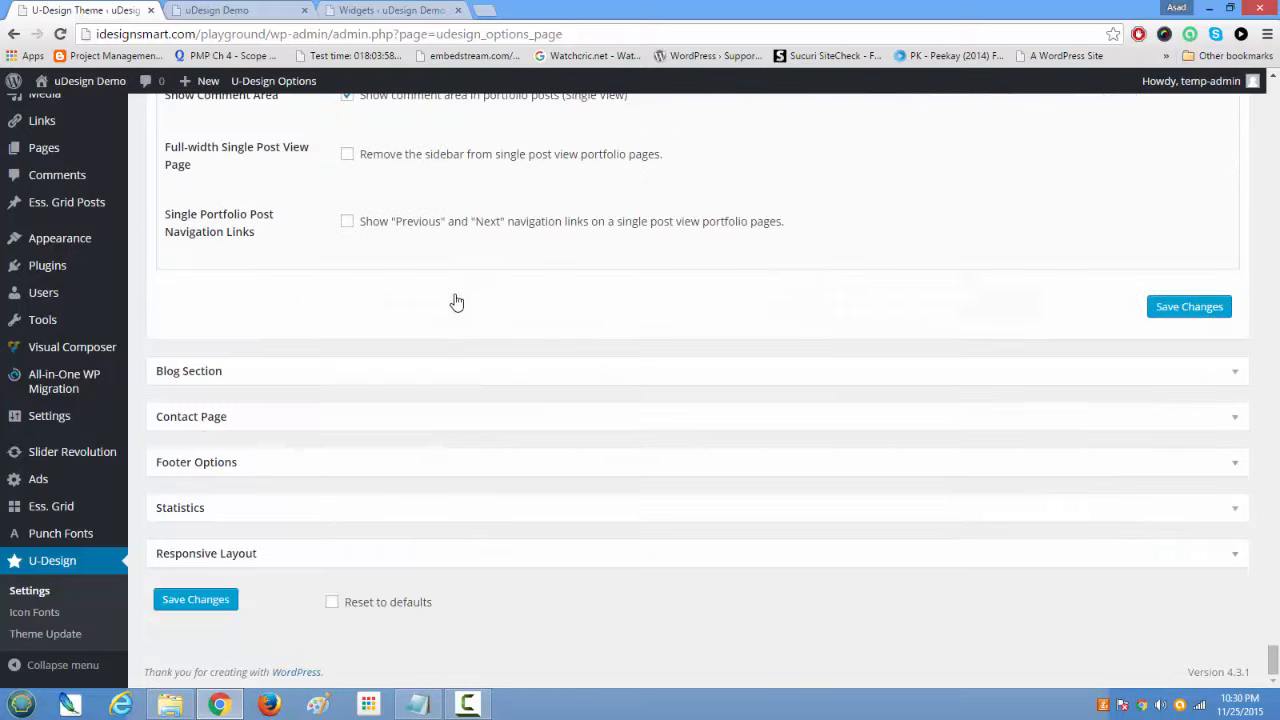
Step: Expand the Blog Section and review its sidebar, excerpt, Read more link and portfolio exclusion settings
left_click(458, 368)
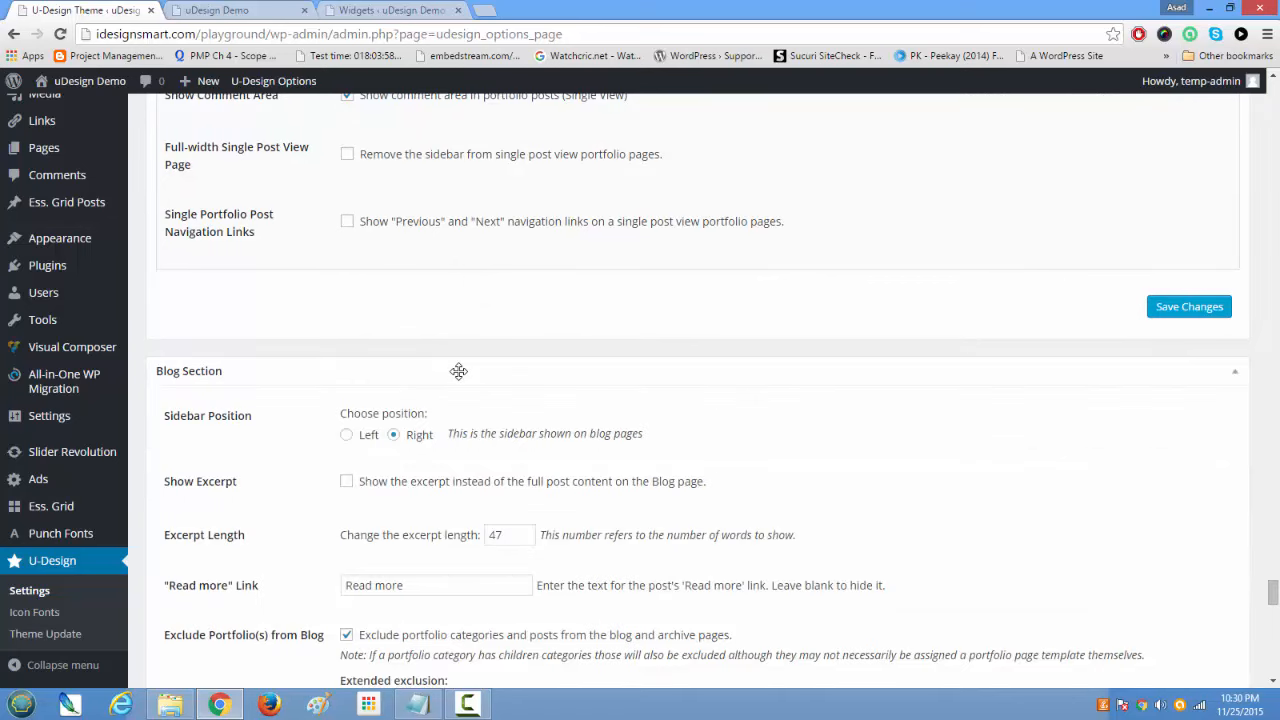
scroll(460, 370, "down", 3)
scroll(465, 387, "down", 1)
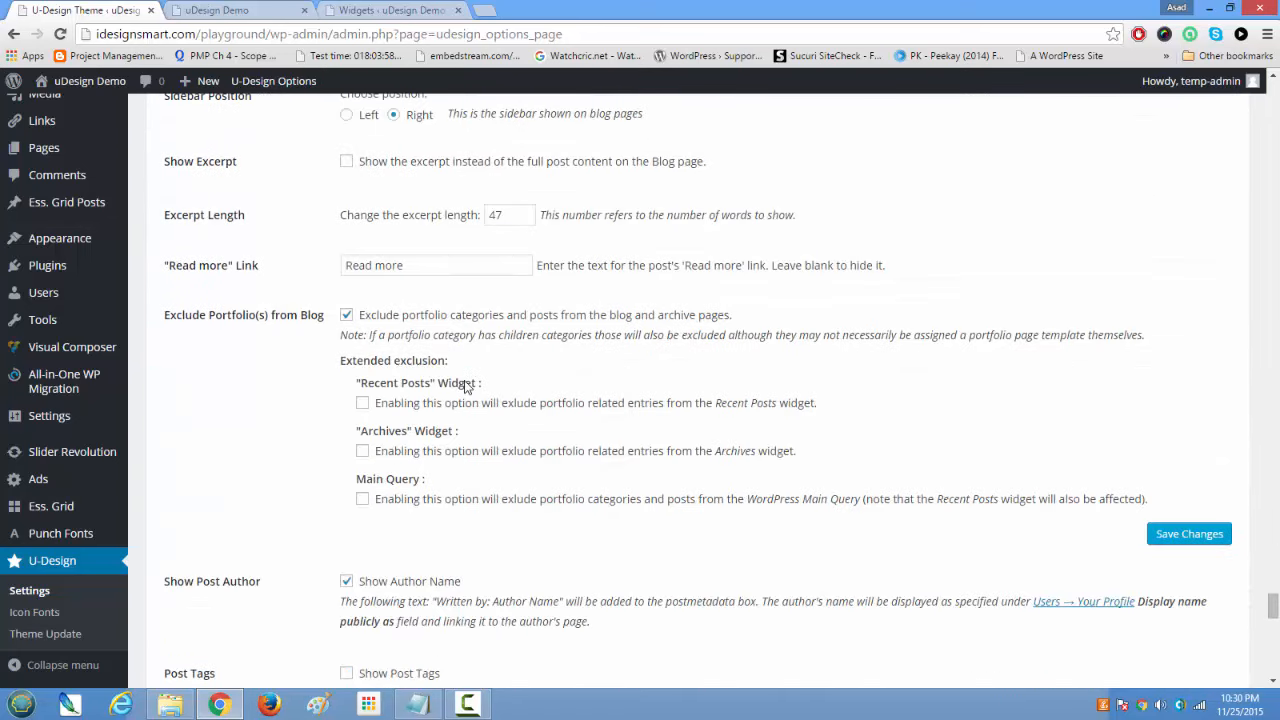
Step: Switch to the demo site and open its Blog page to compare it with the blog settings
left_click(216, 10)
scroll(810, 290, "up", 10)
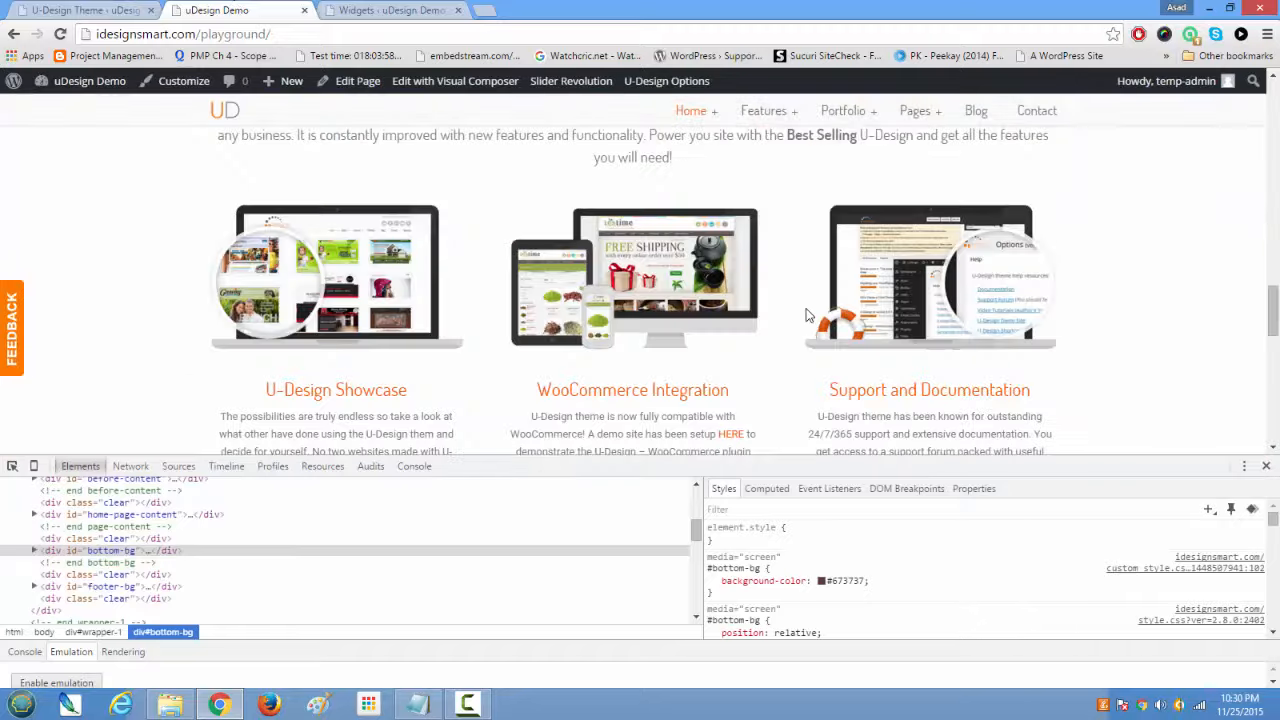
left_click(978, 113)
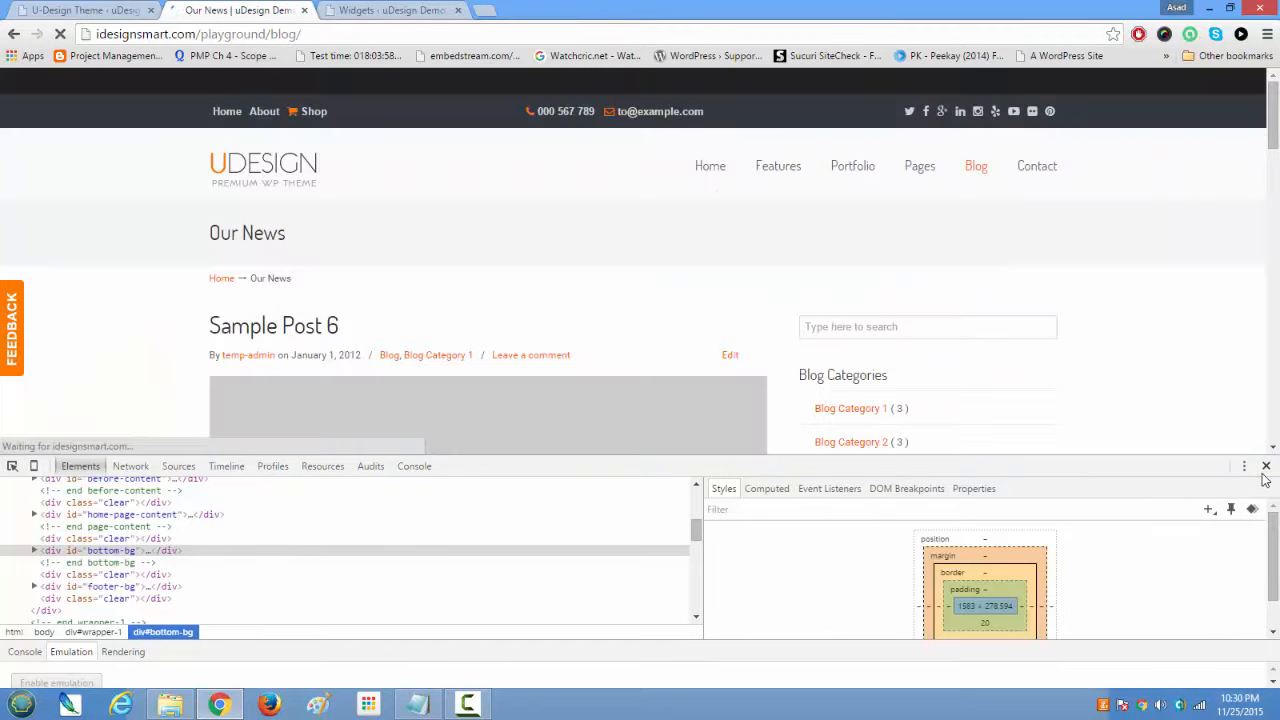
Step: Close the developer tools and look over the posts and sidebar on the demo Blog page
key("F12")
scroll(658, 333, "down", 3)
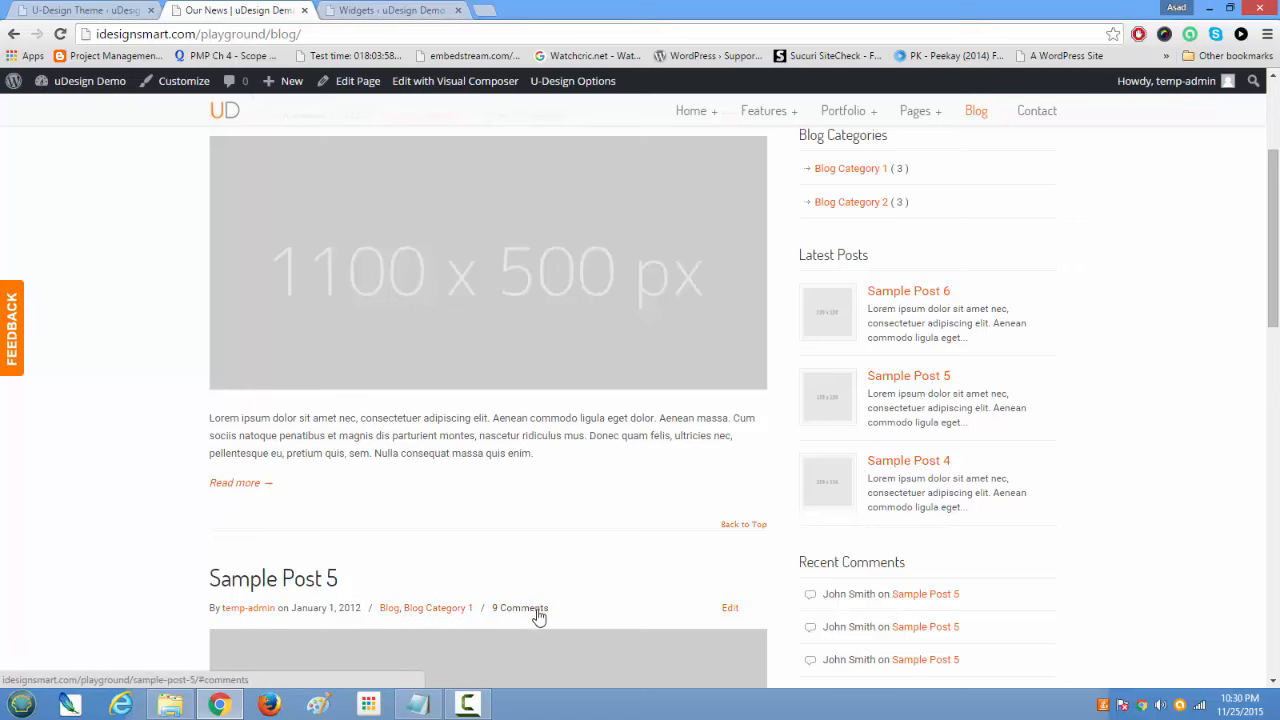
Step: Return to the theme settings and review the blog's post author, tags, archive title, full-width page and single post options
key("ctrl+shift+Tab")
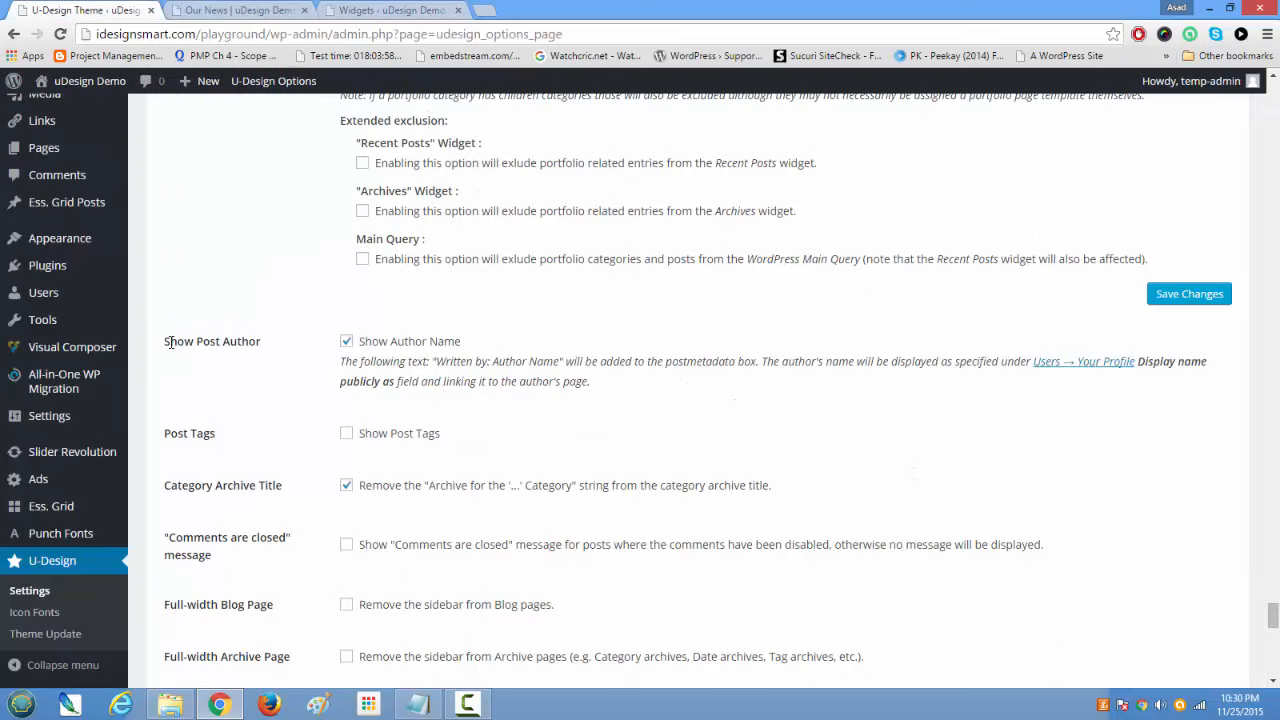
left_click_drag(170, 343, 525, 350)
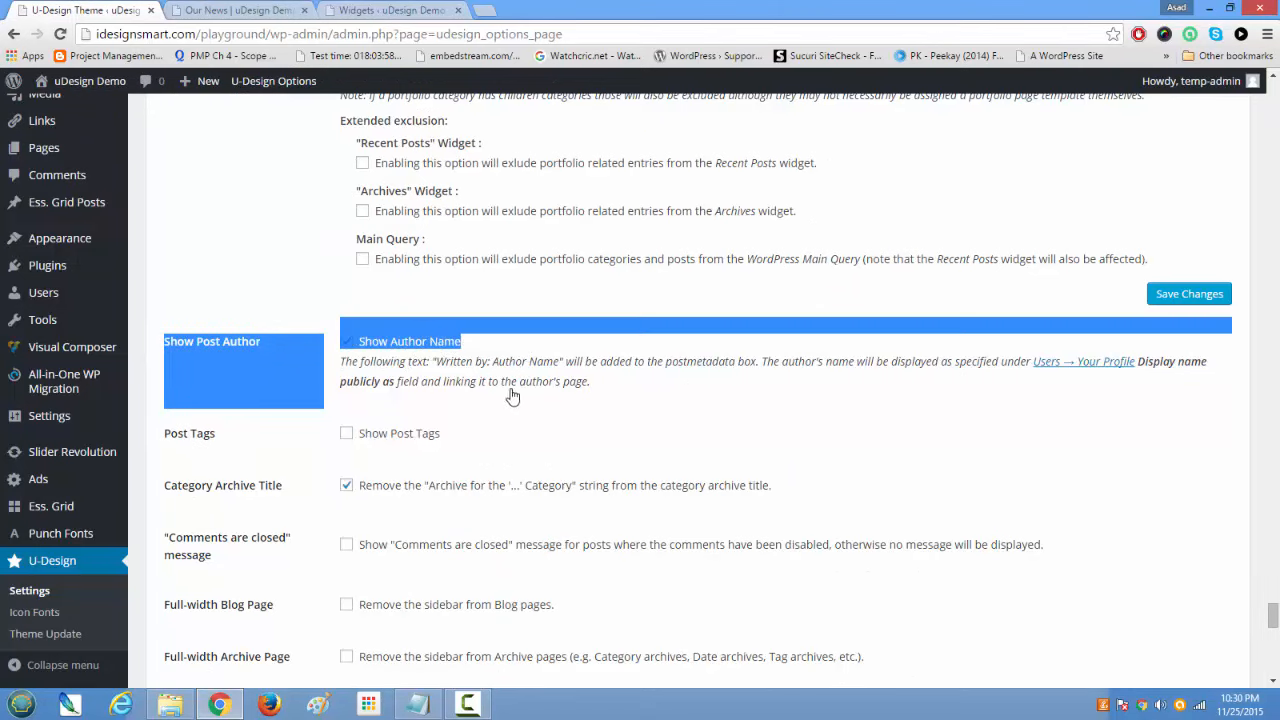
left_click(512, 397)
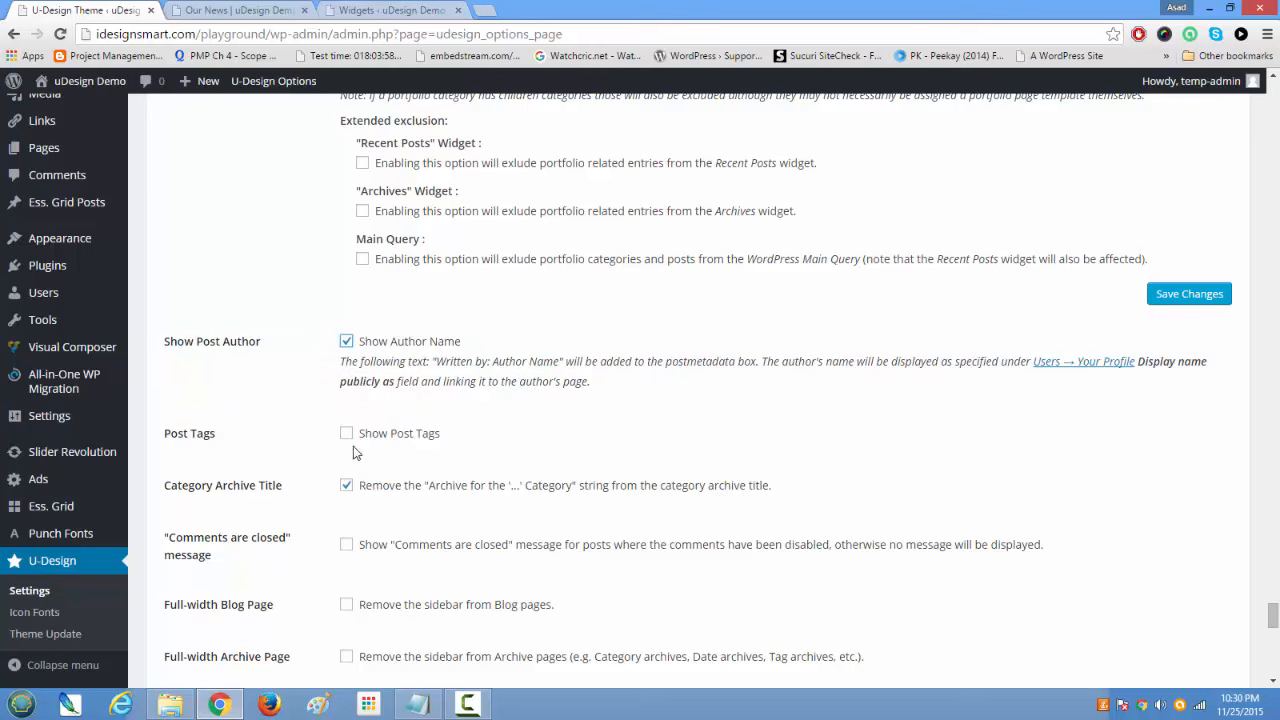
scroll(365, 500, "down", 4)
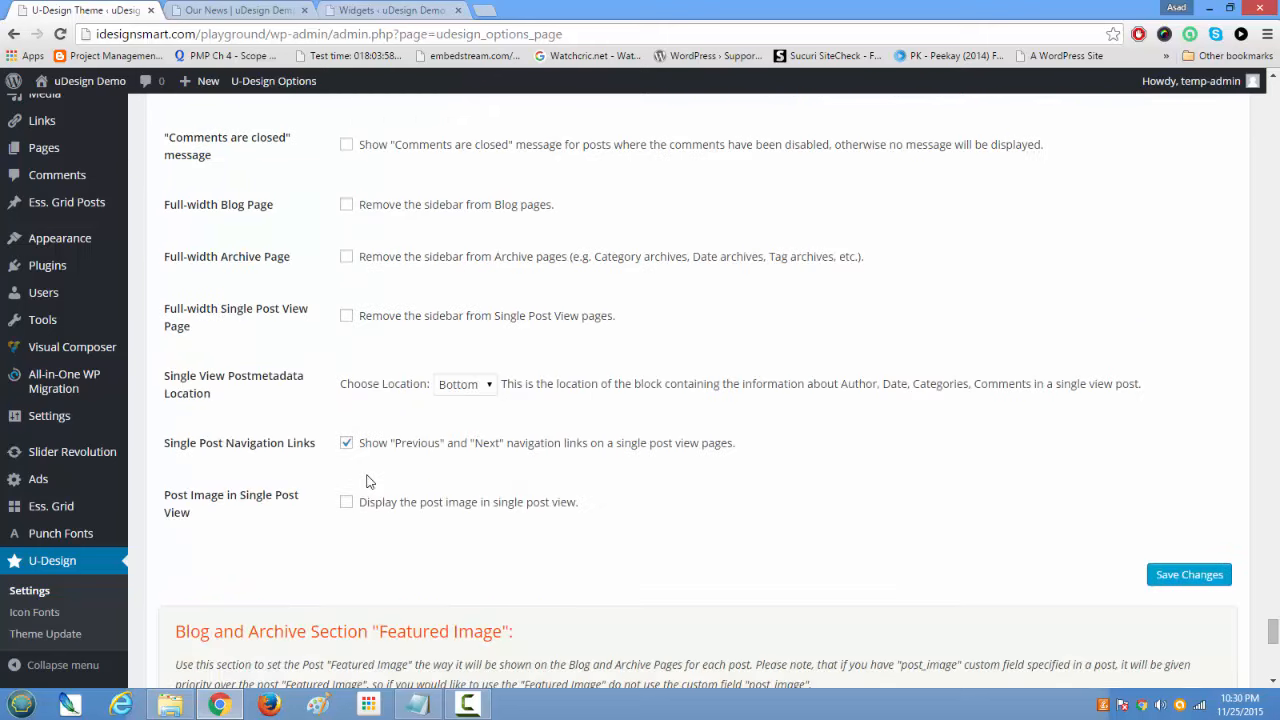
scroll(366, 482, "up", 9)
scroll(368, 490, "down", 4)
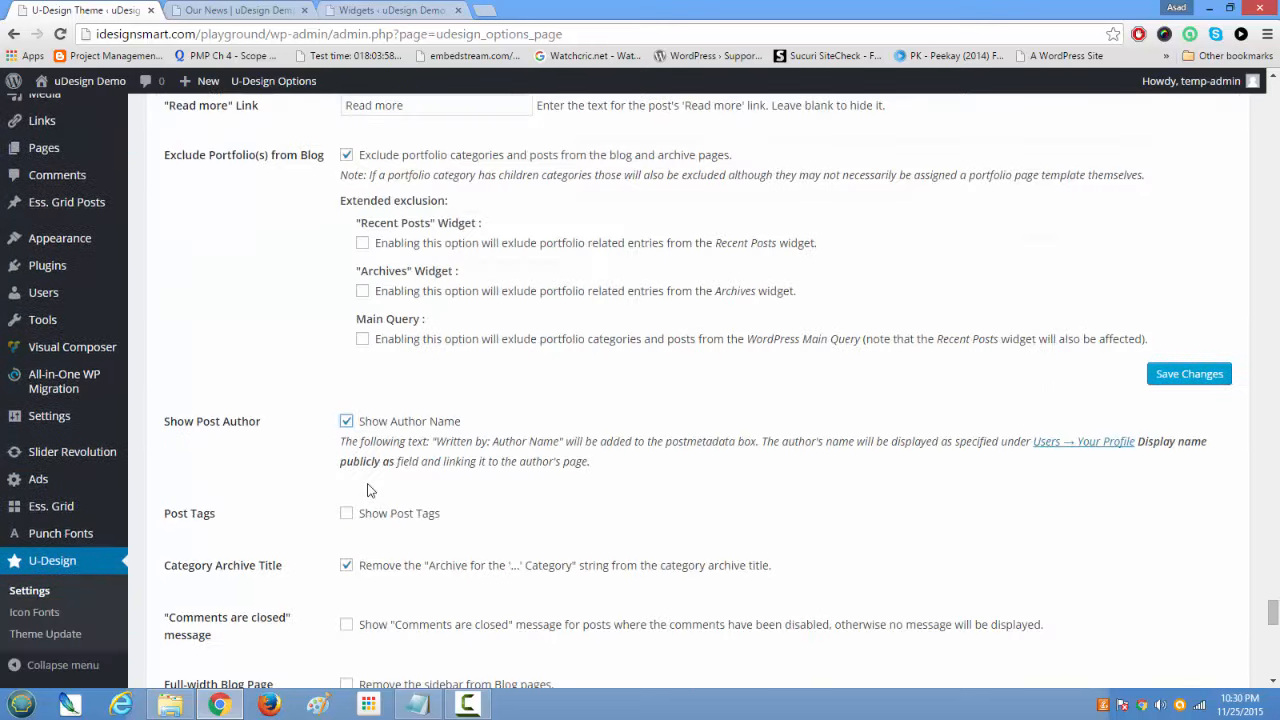
Step: Review the Blog and Archive Section "Featured Image" settings, including image width, height, forced dimensions, alignment and frame removal
scroll(367, 490, "down", 9)
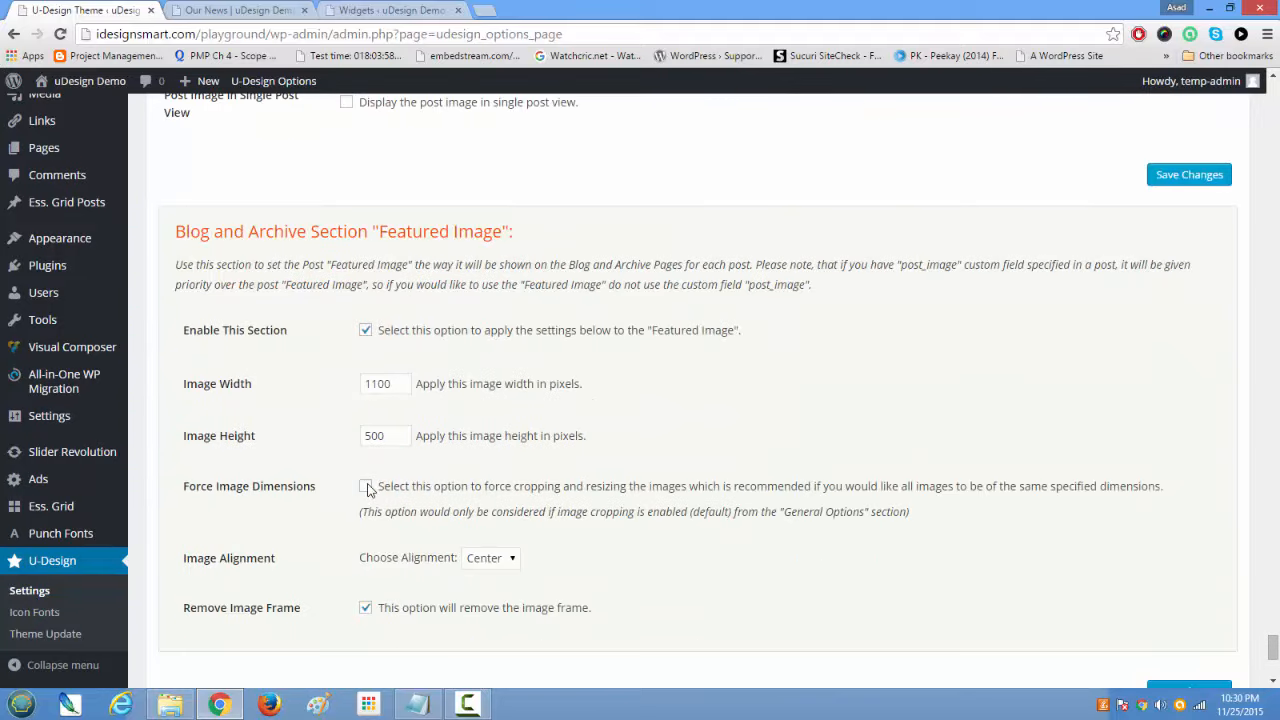
scroll(368, 491, "down", 2)
scroll(368, 490, "up", 2)
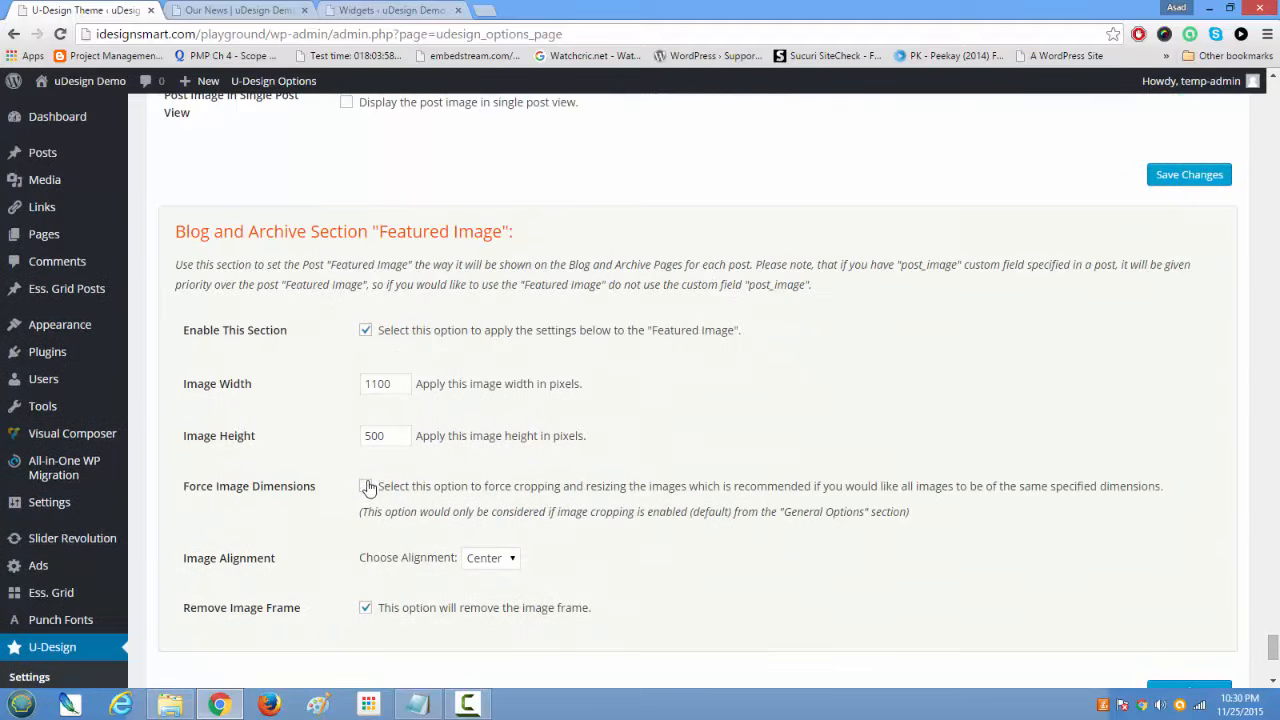
left_click_drag(186, 232, 525, 231)
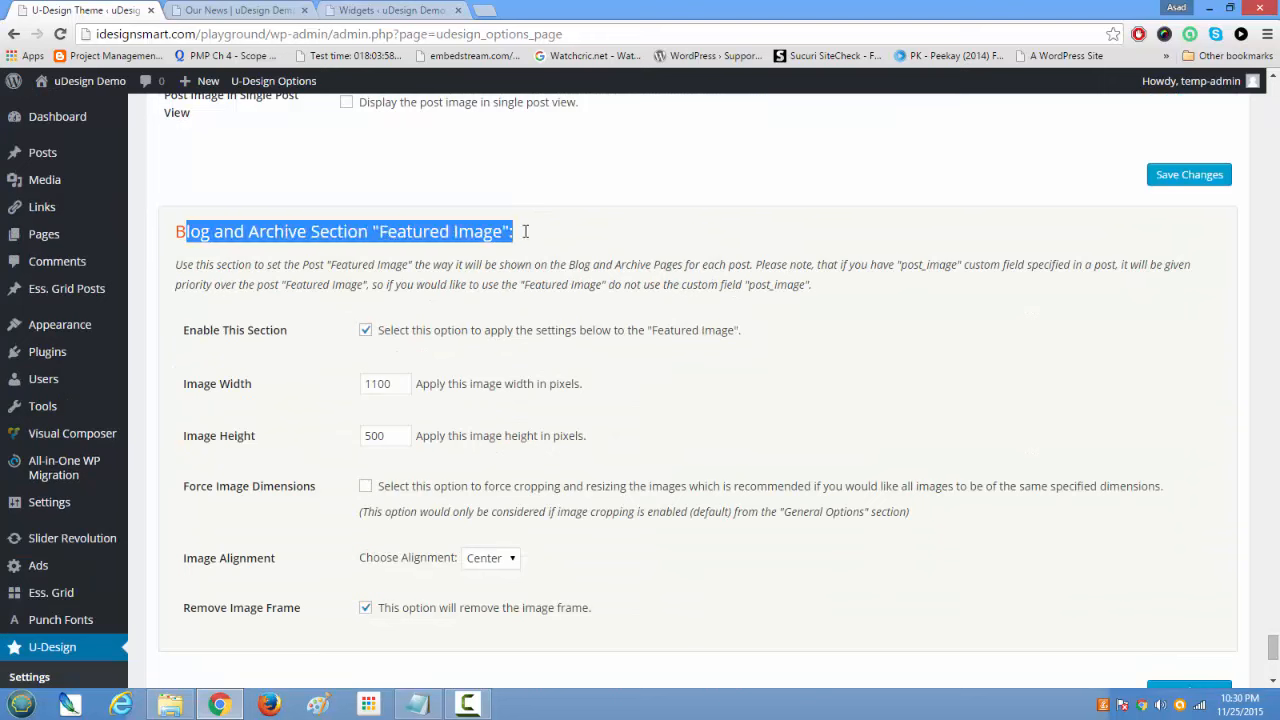
left_click_drag(403, 385, 329, 396)
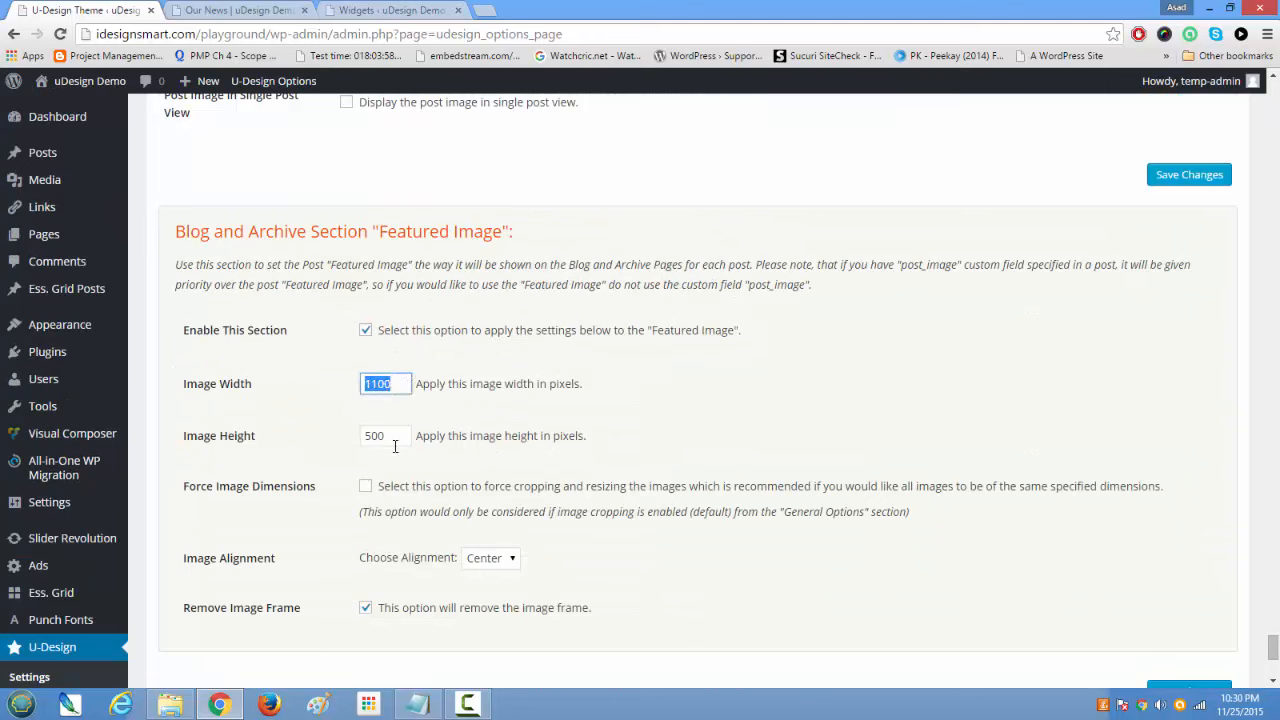
scroll(444, 540, "down", 2)
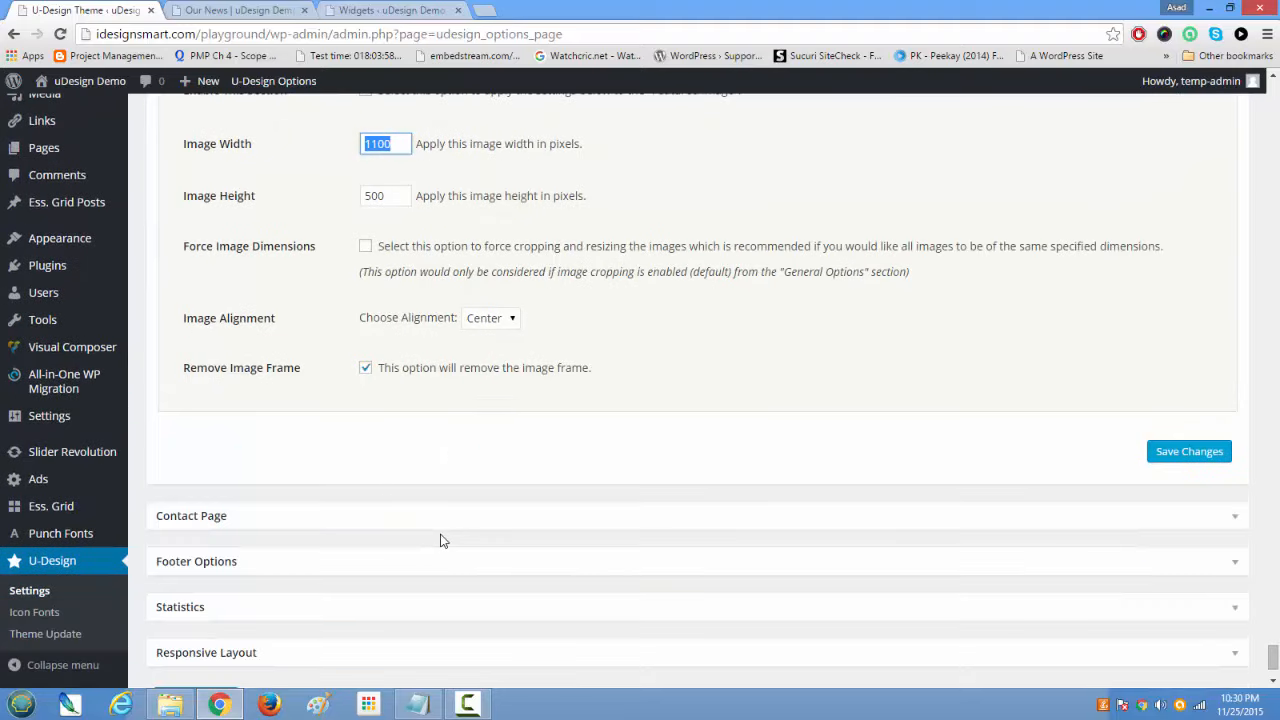
Step: Switch to the demo site and open its Contact page to examine the business hours, map, contact details and email form
left_click(284, 9)
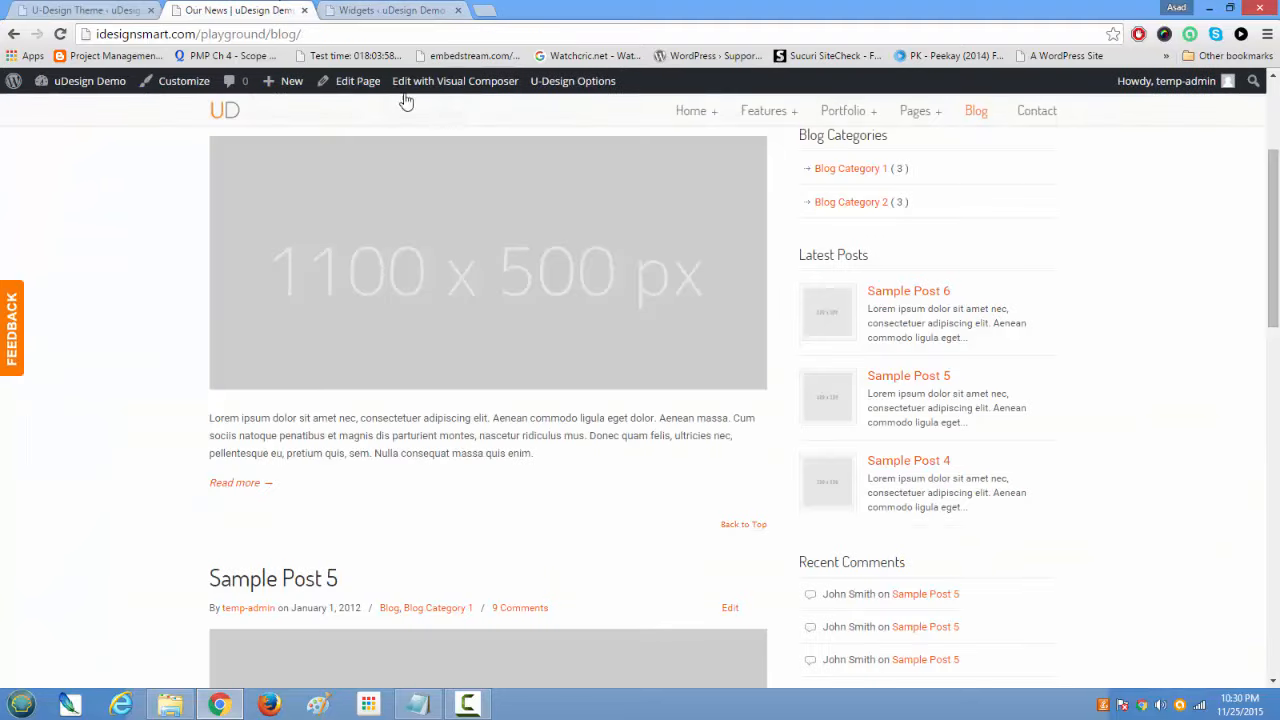
scroll(732, 350, "up", 3)
mouse_move(913, 172)
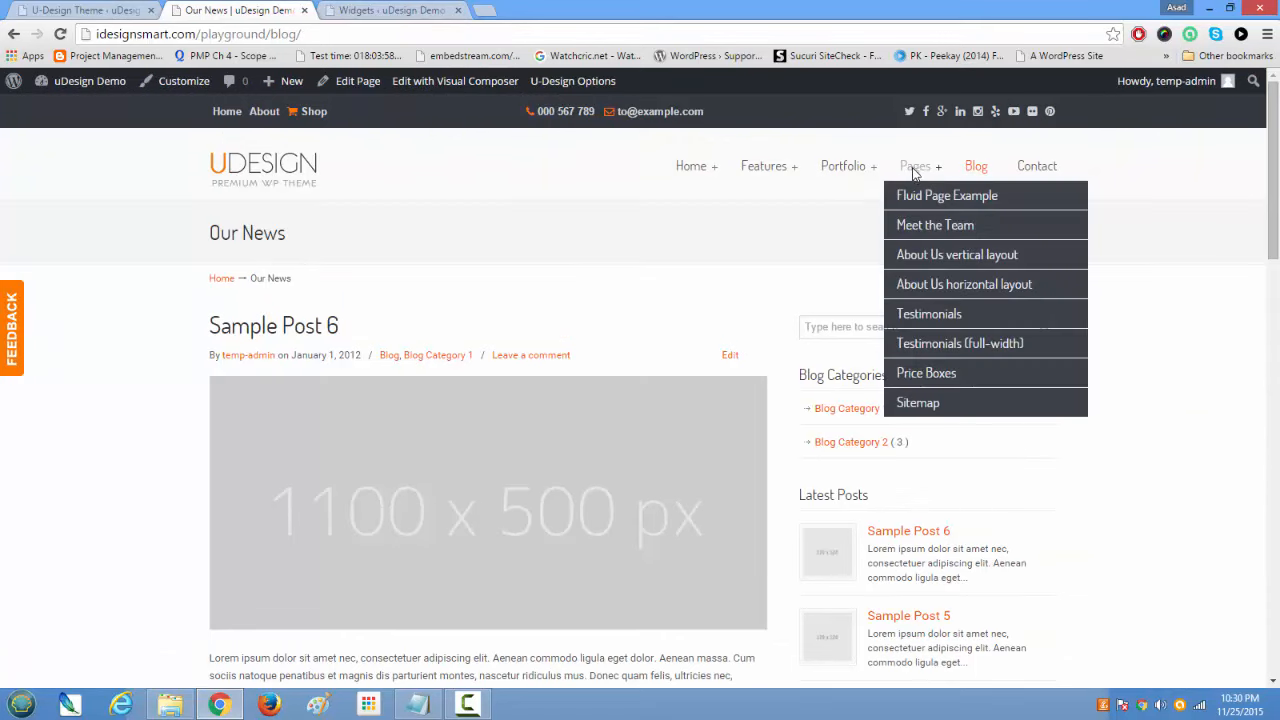
left_click(1037, 168)
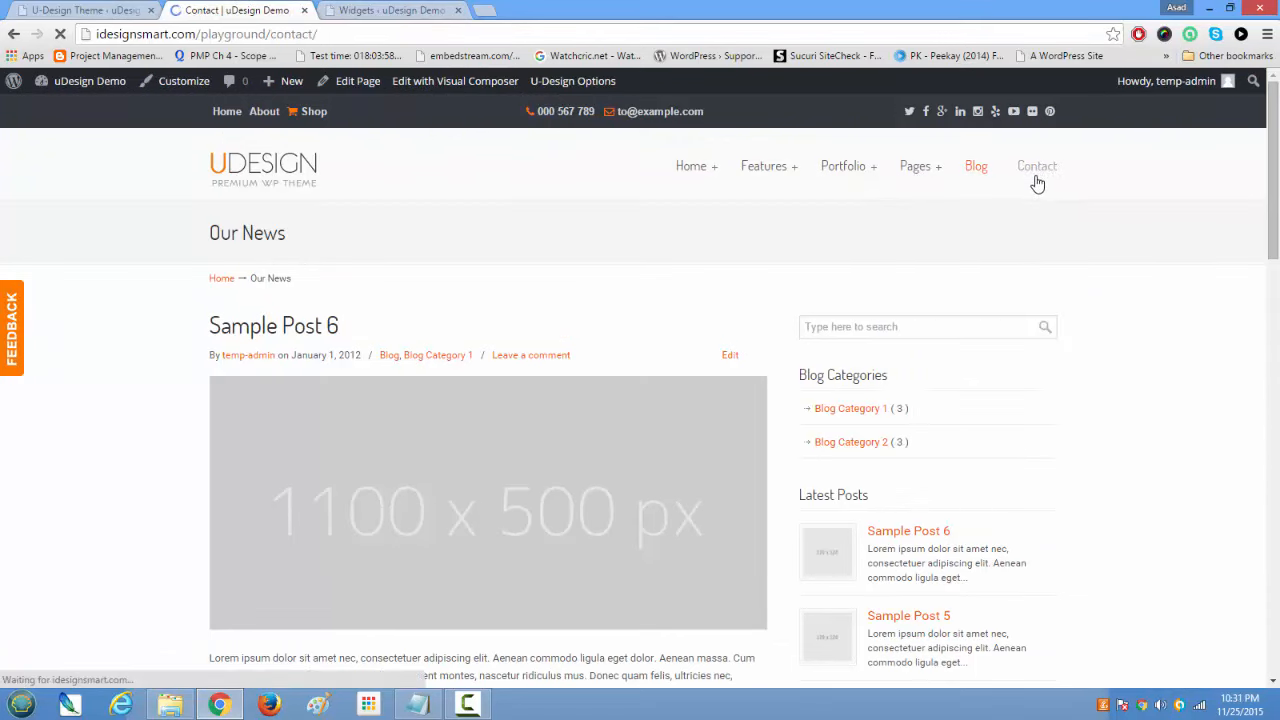
scroll(672, 465, "down", 3)
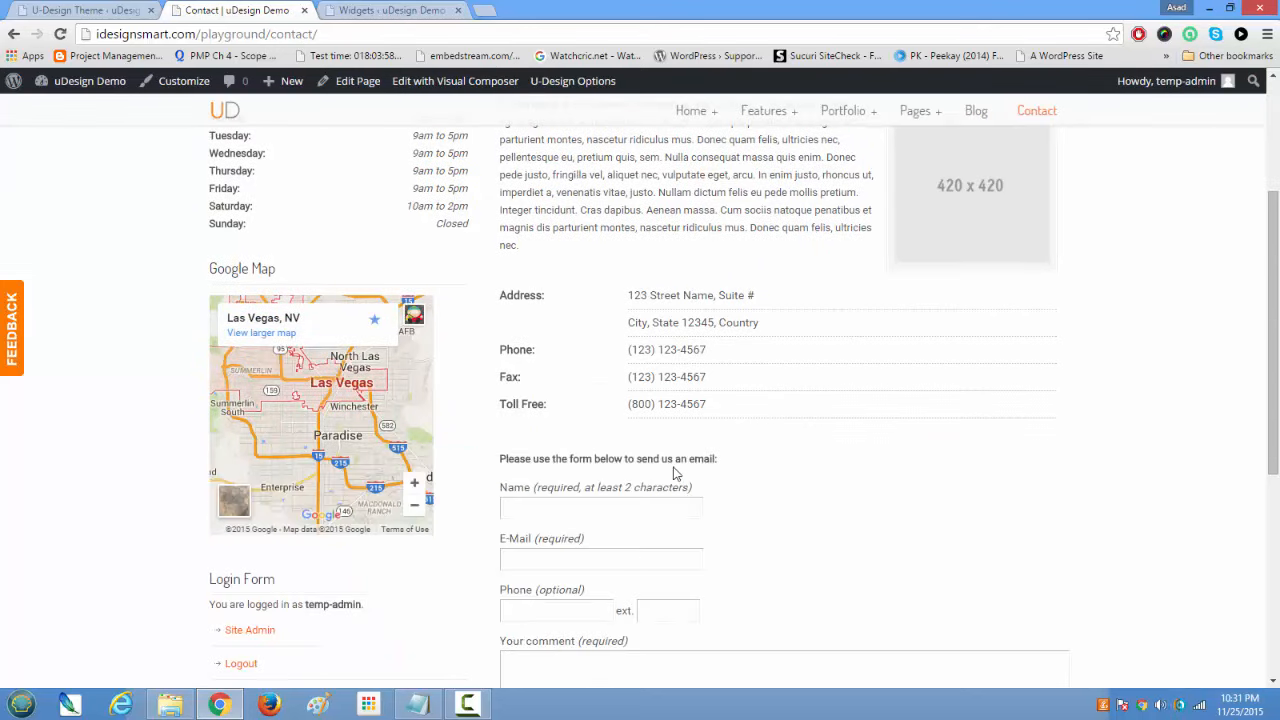
scroll(668, 468, "down", 3)
scroll(538, 394, "up", 4)
left_click_drag(495, 381, 810, 491)
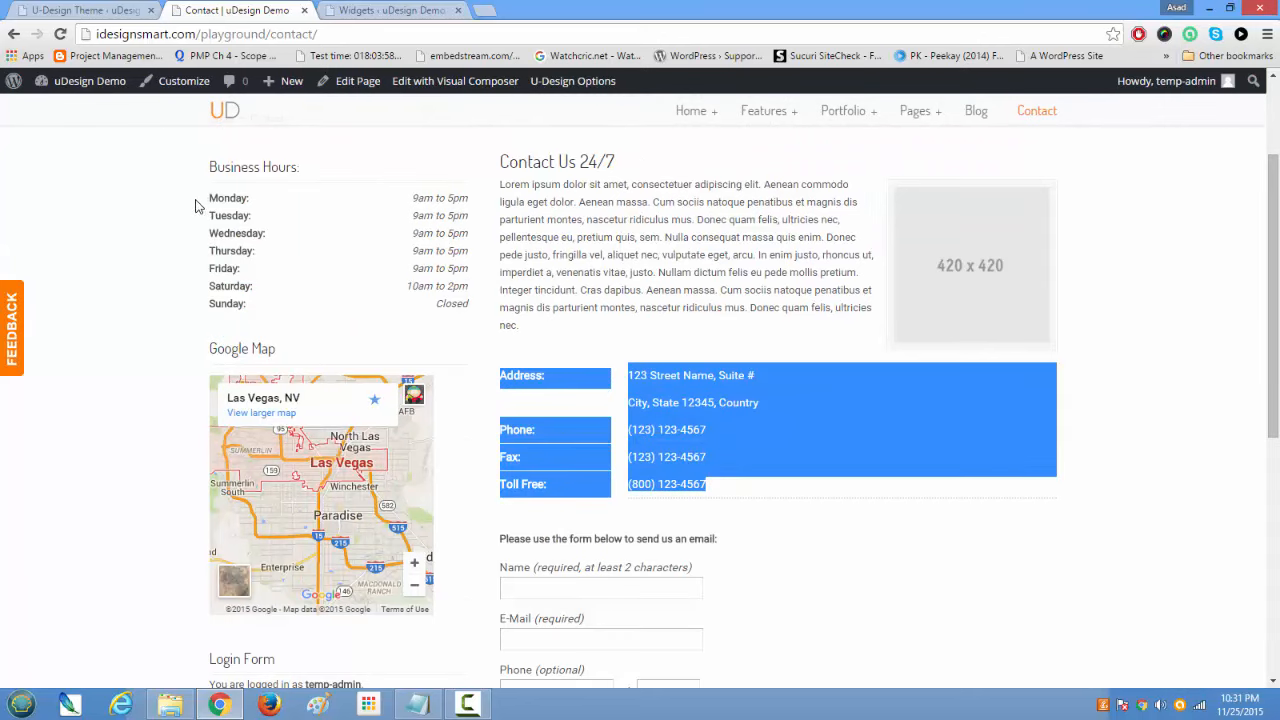
scroll(659, 594, "down", 3)
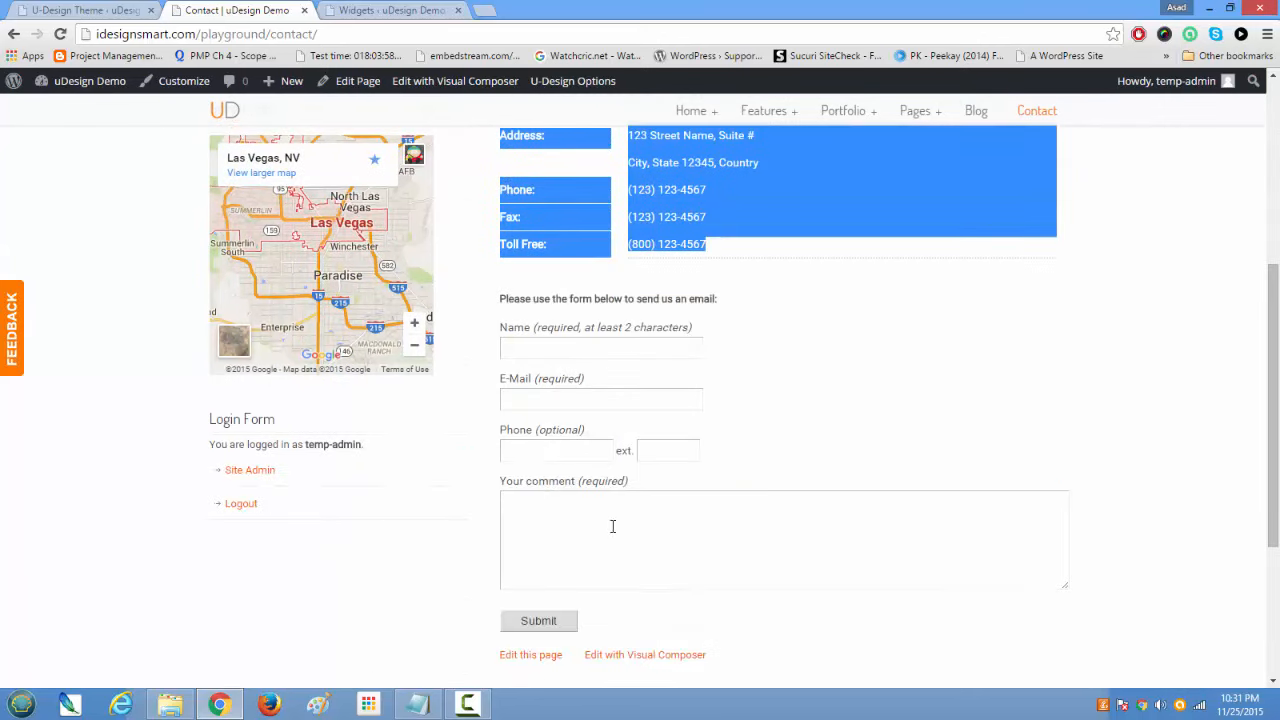
Step: Expand the Contact Page section in the theme settings and compare its Business Contact Fields with the demo Contact page
left_click(72, 10)
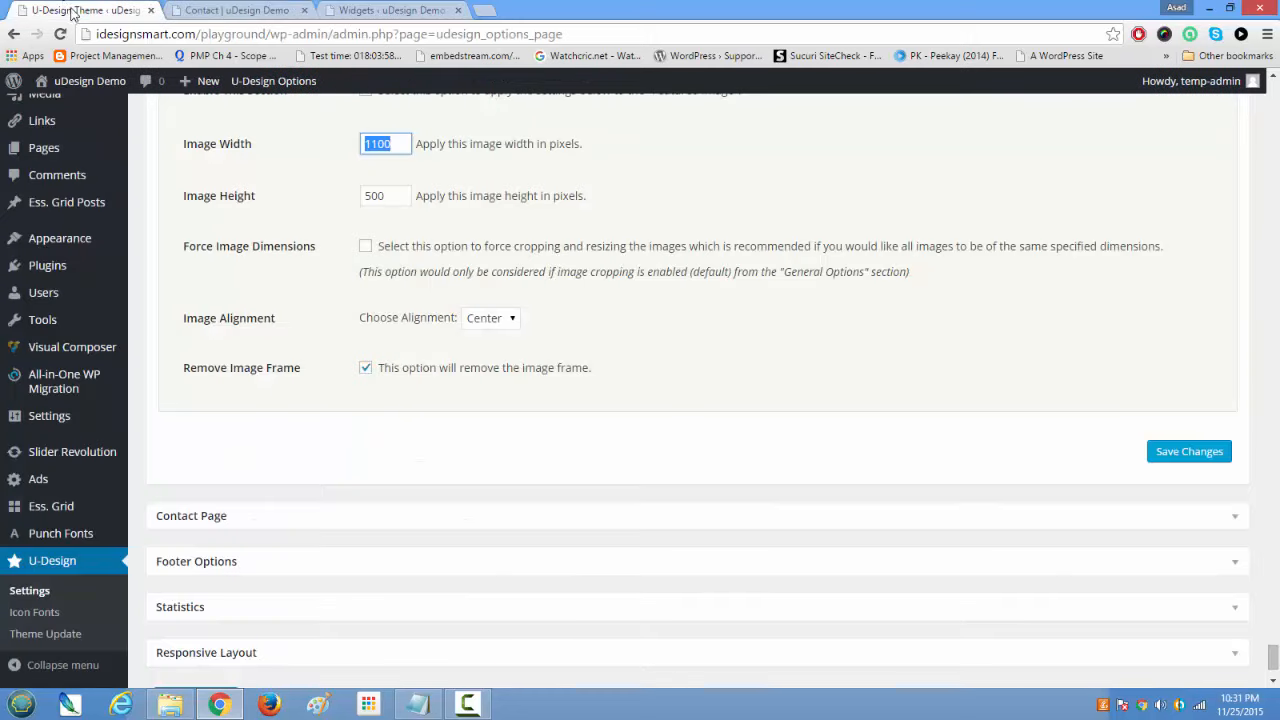
left_click(1234, 516)
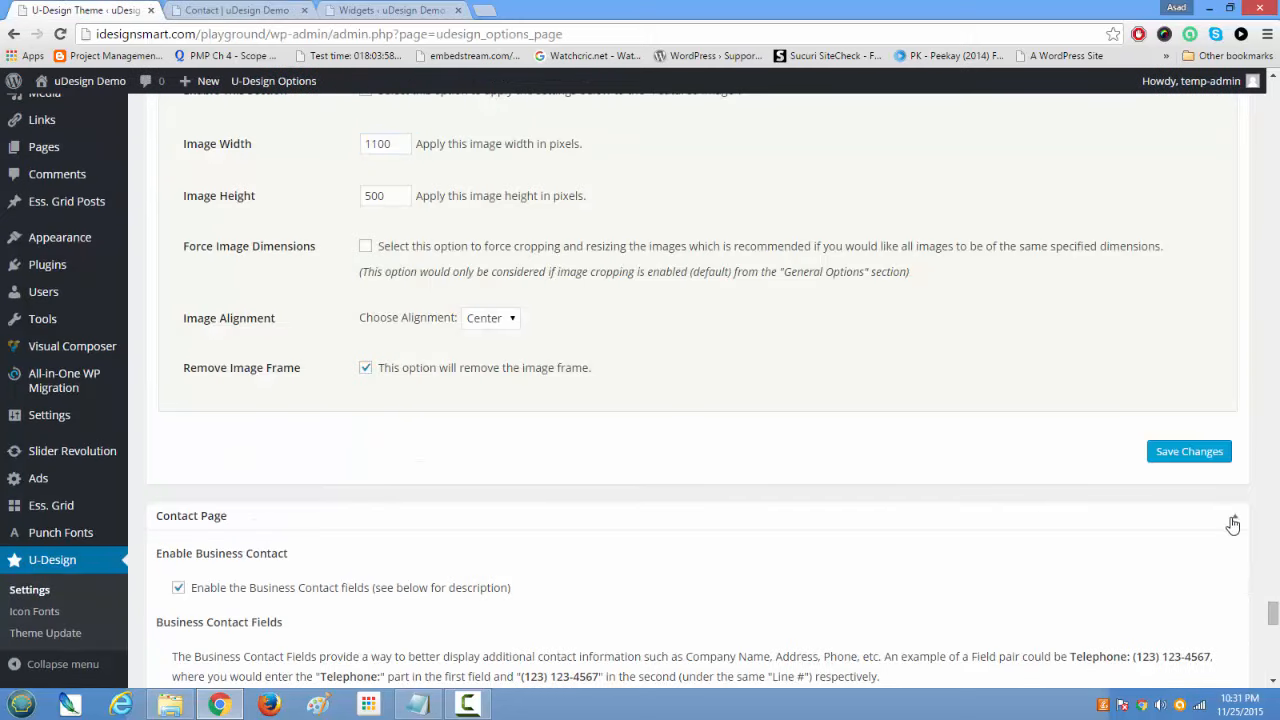
scroll(1030, 528, "down", 3)
scroll(1017, 526, "down", 3)
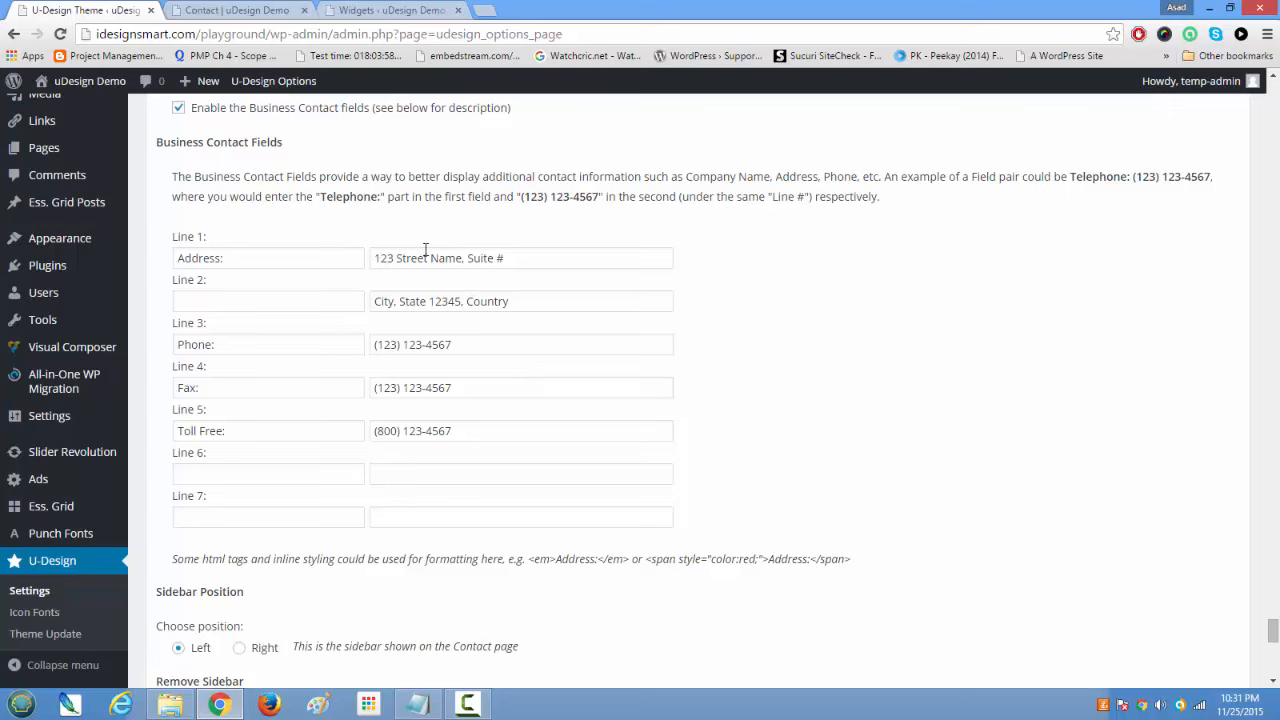
left_click(248, 12)
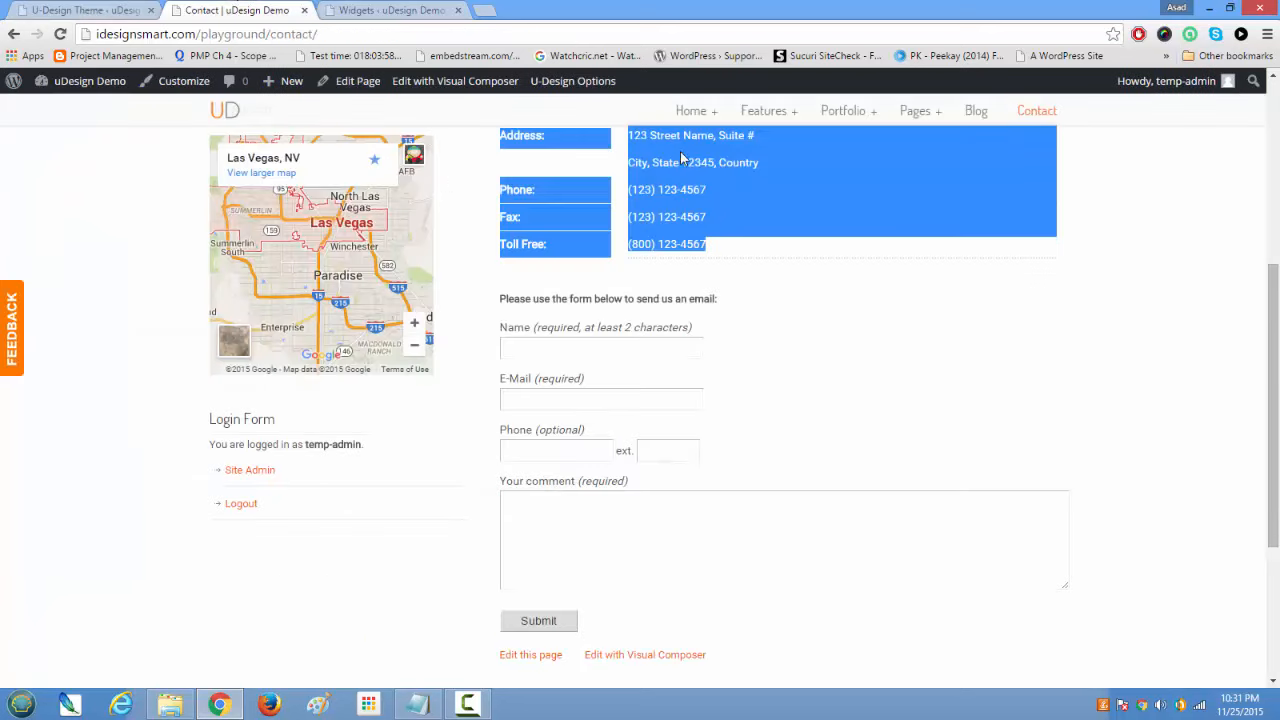
left_click(88, 10)
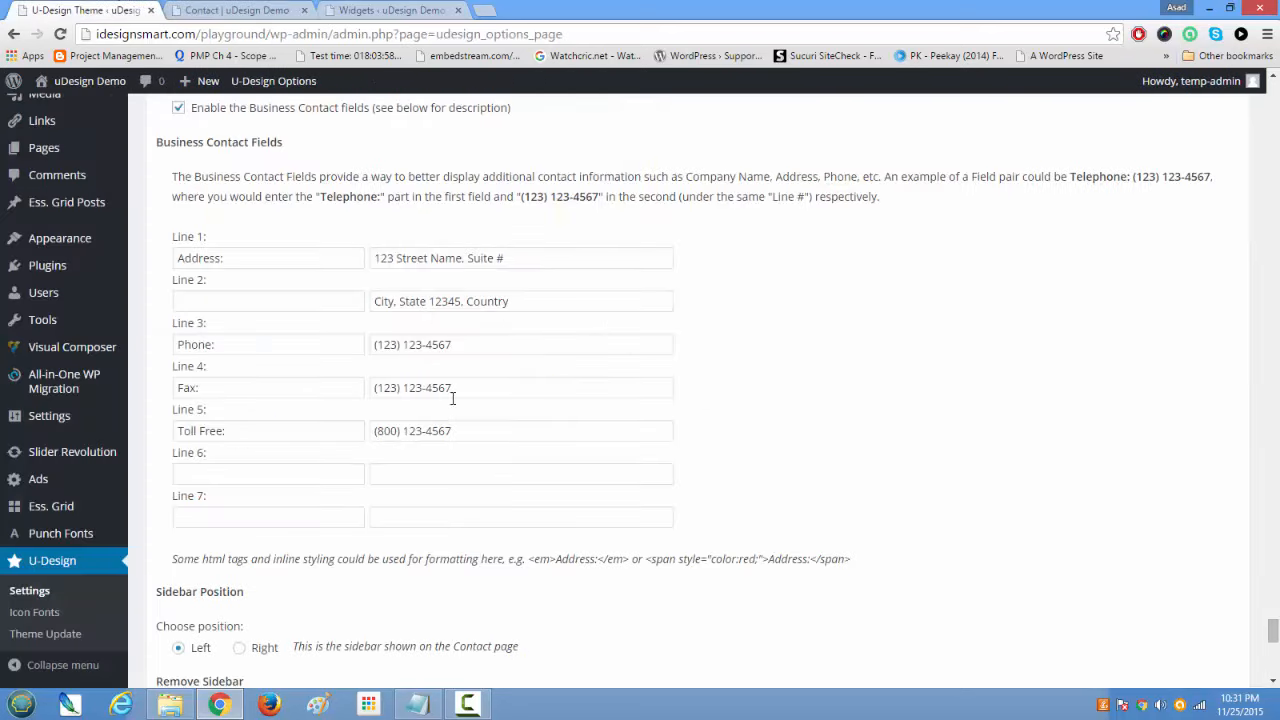
Step: Review the remaining contact settings, including sidebar position and removal, phone number validation, e-mail recipients and reCAPTCHA
scroll(457, 552, "down", 2)
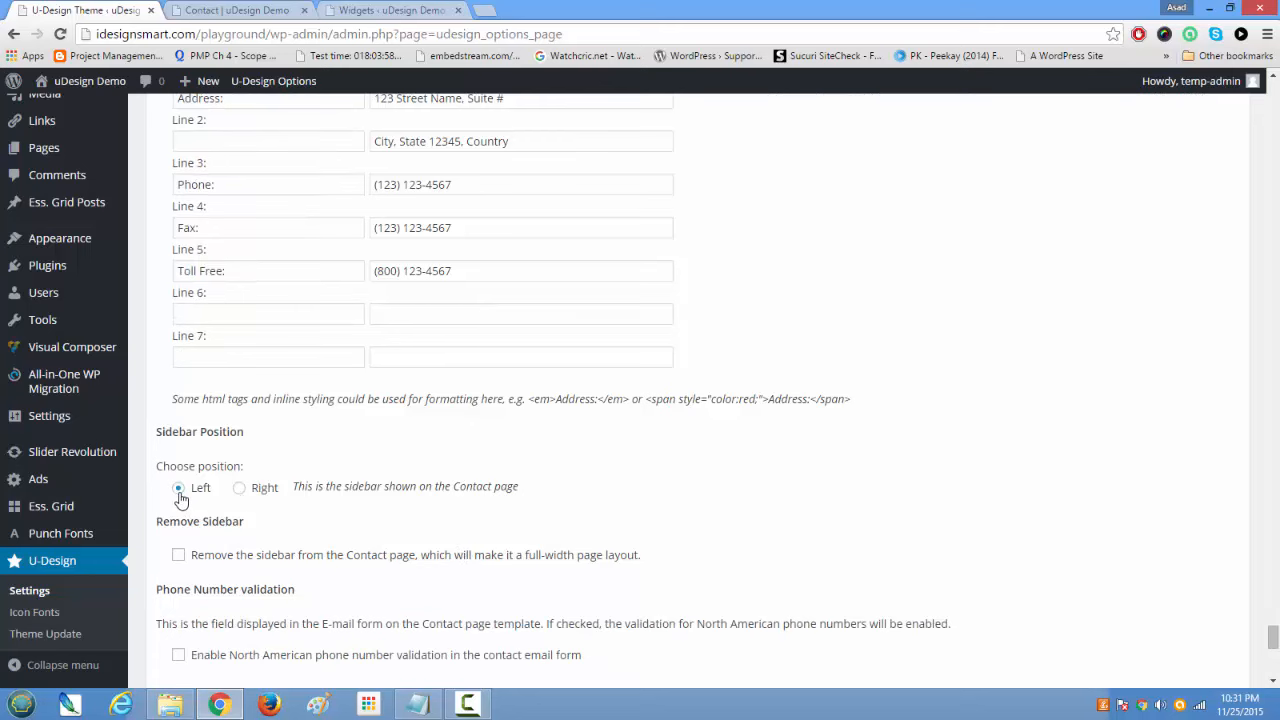
scroll(180, 500, "down", 2)
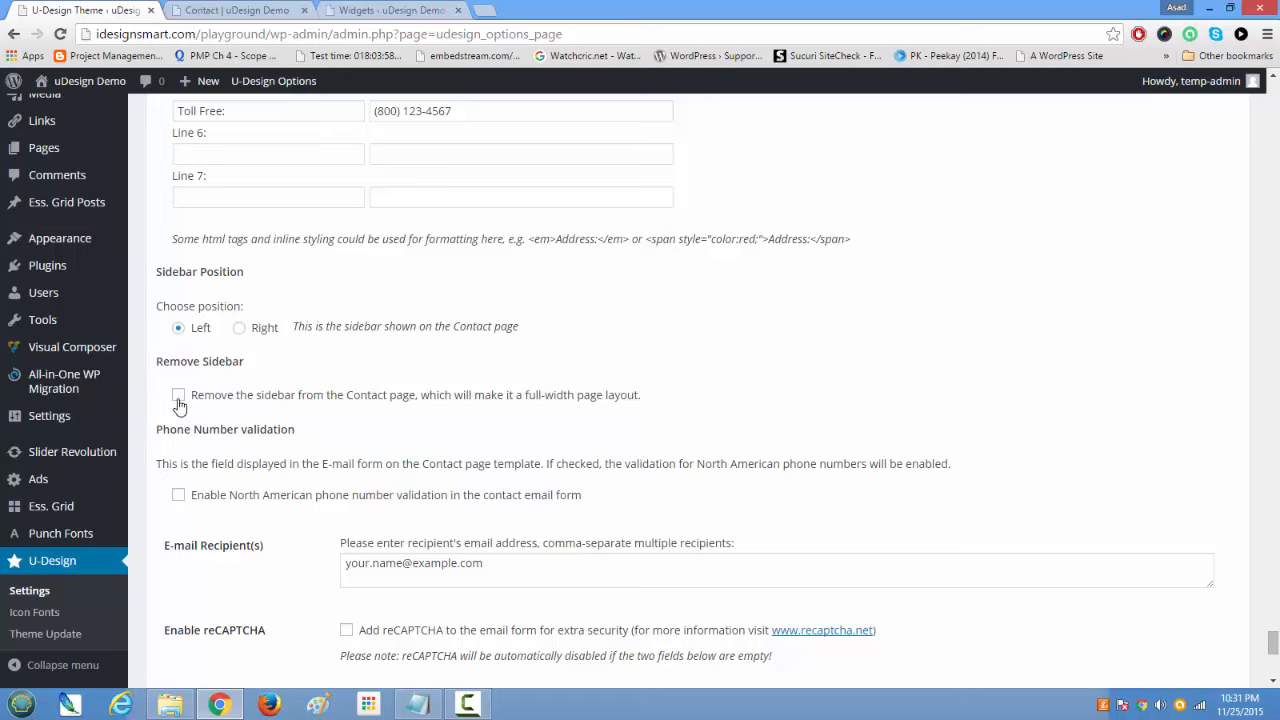
scroll(183, 408, "down", 2)
scroll(183, 408, "down", 2)
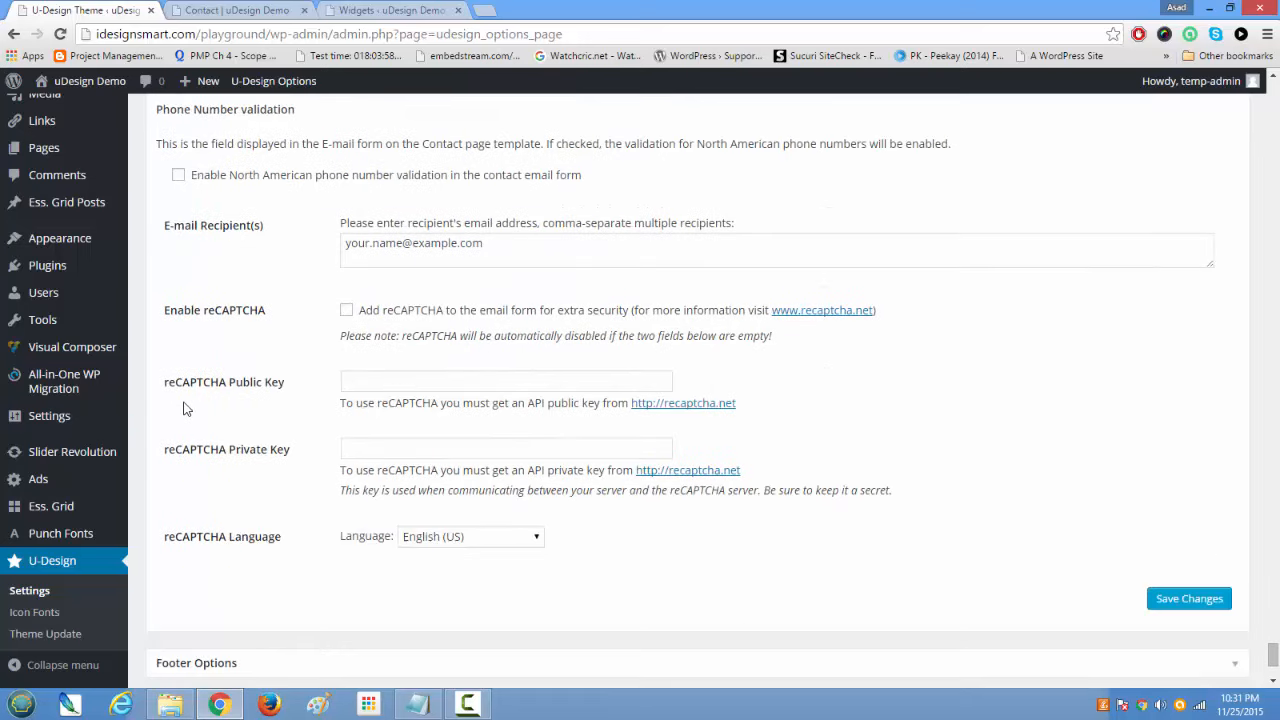
left_click(497, 243)
key("ctrl+a")
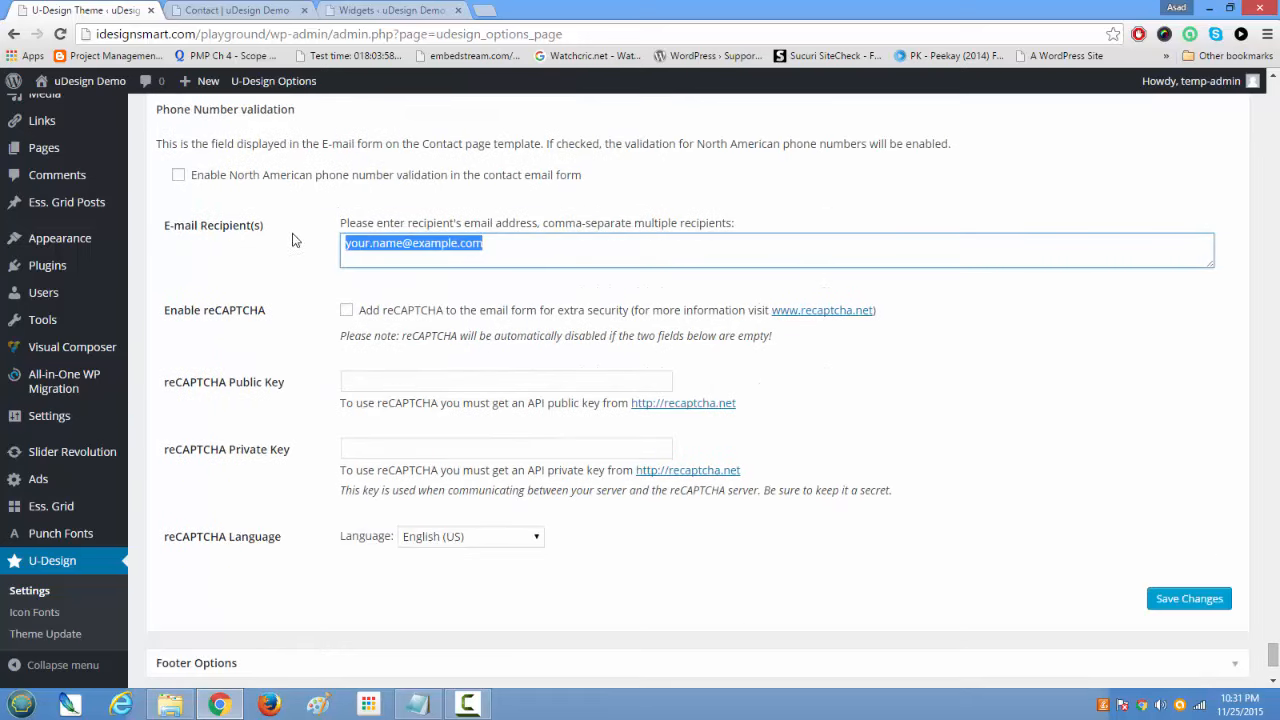
scroll(392, 408, "down", 2)
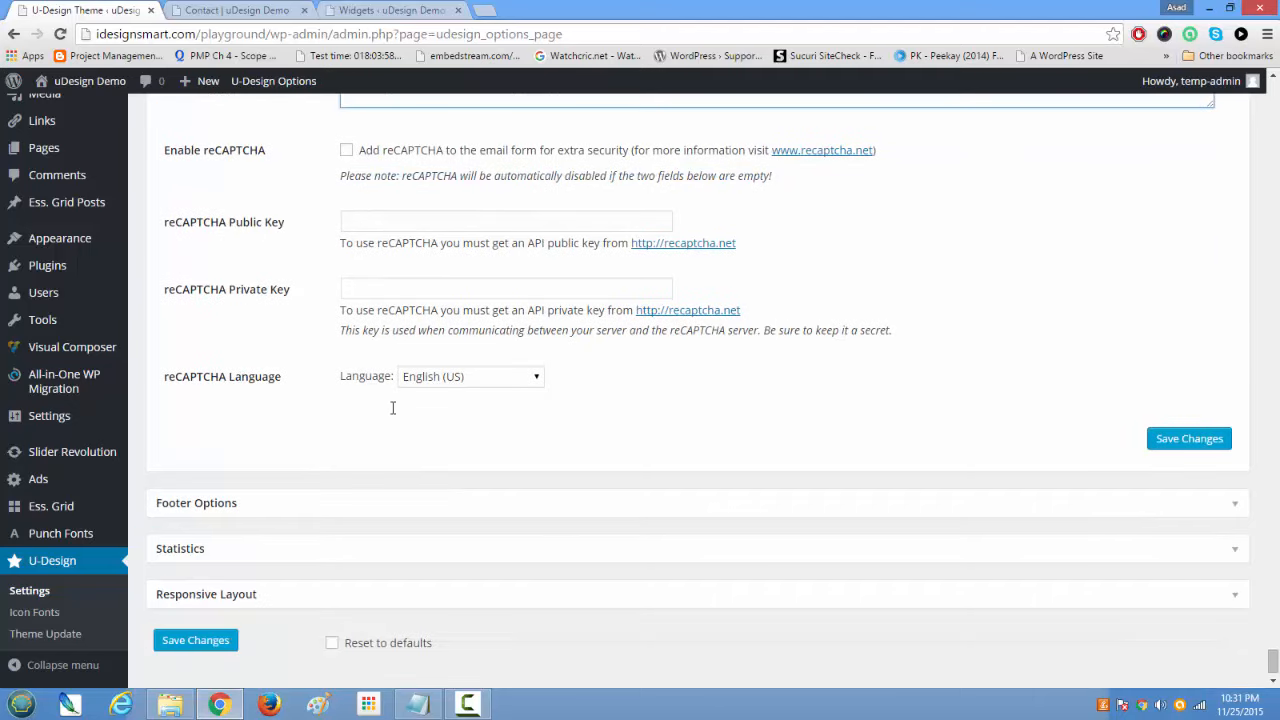
Step: Expand the Footer Options section and compare its settings with the footer on the demo site
left_click(1237, 508)
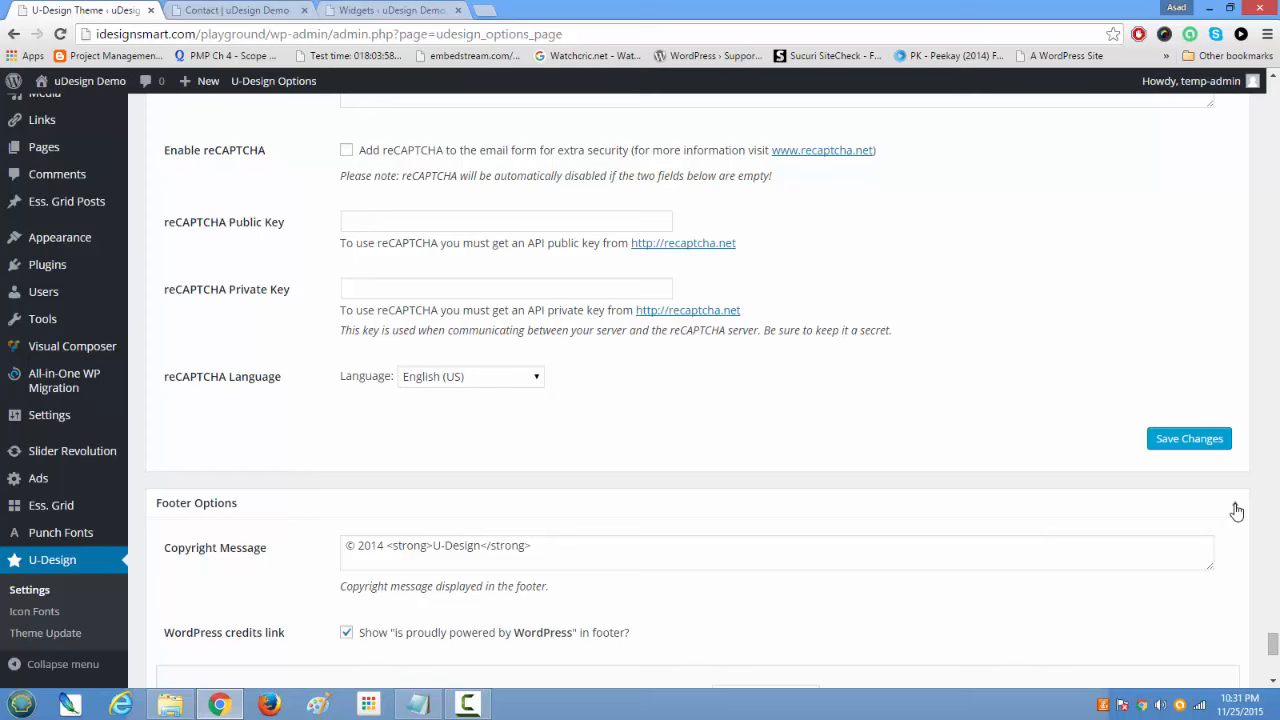
scroll(482, 581, "down", 3)
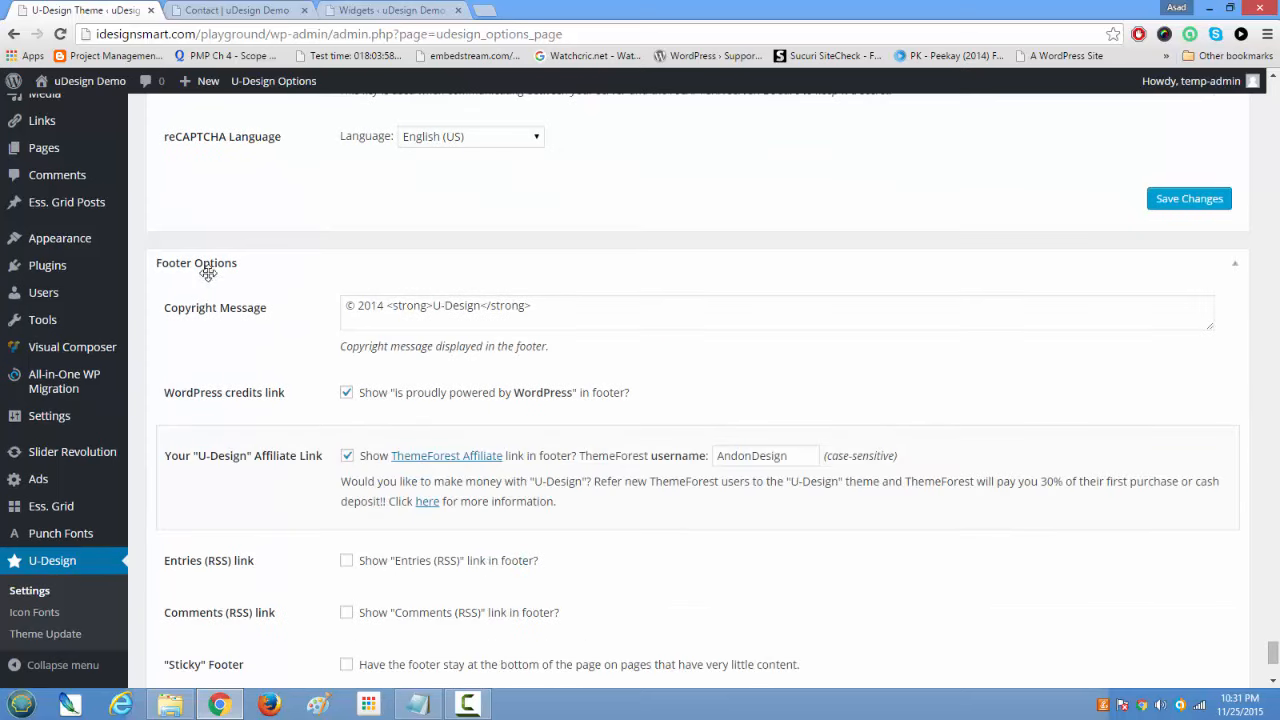
left_click(242, 9)
scroll(500, 466, "down", 3)
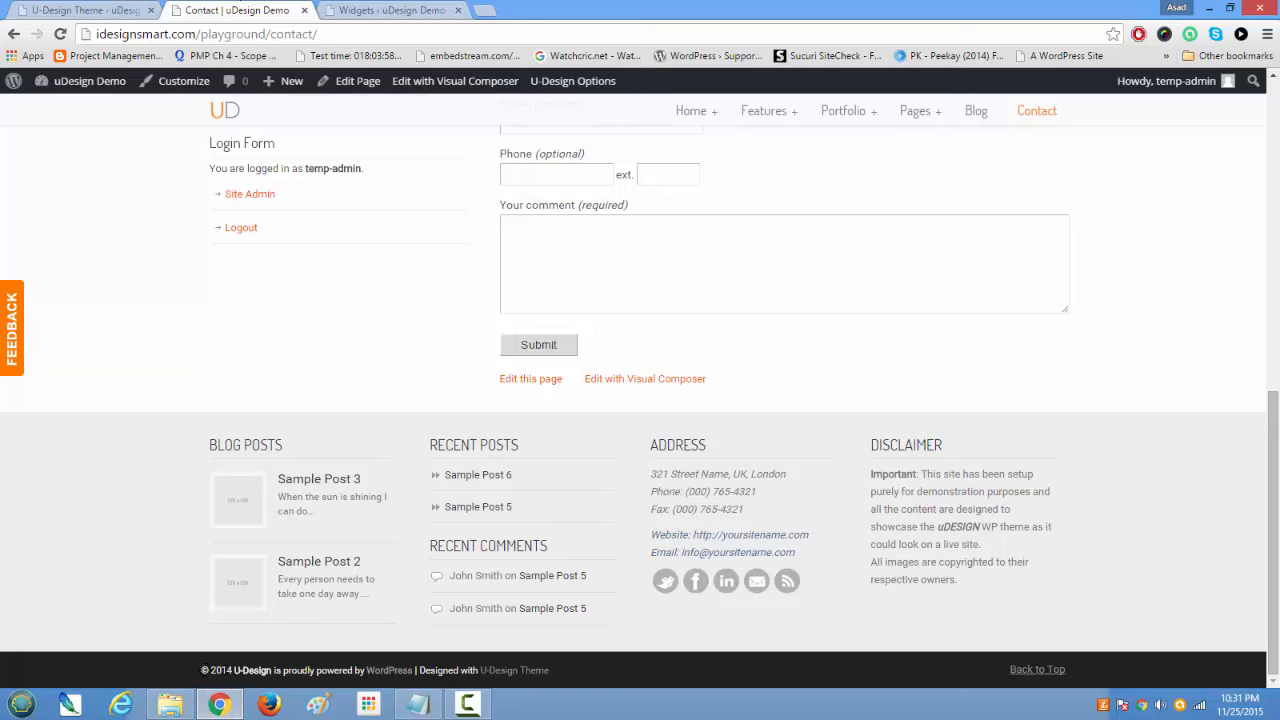
left_click(66, 12)
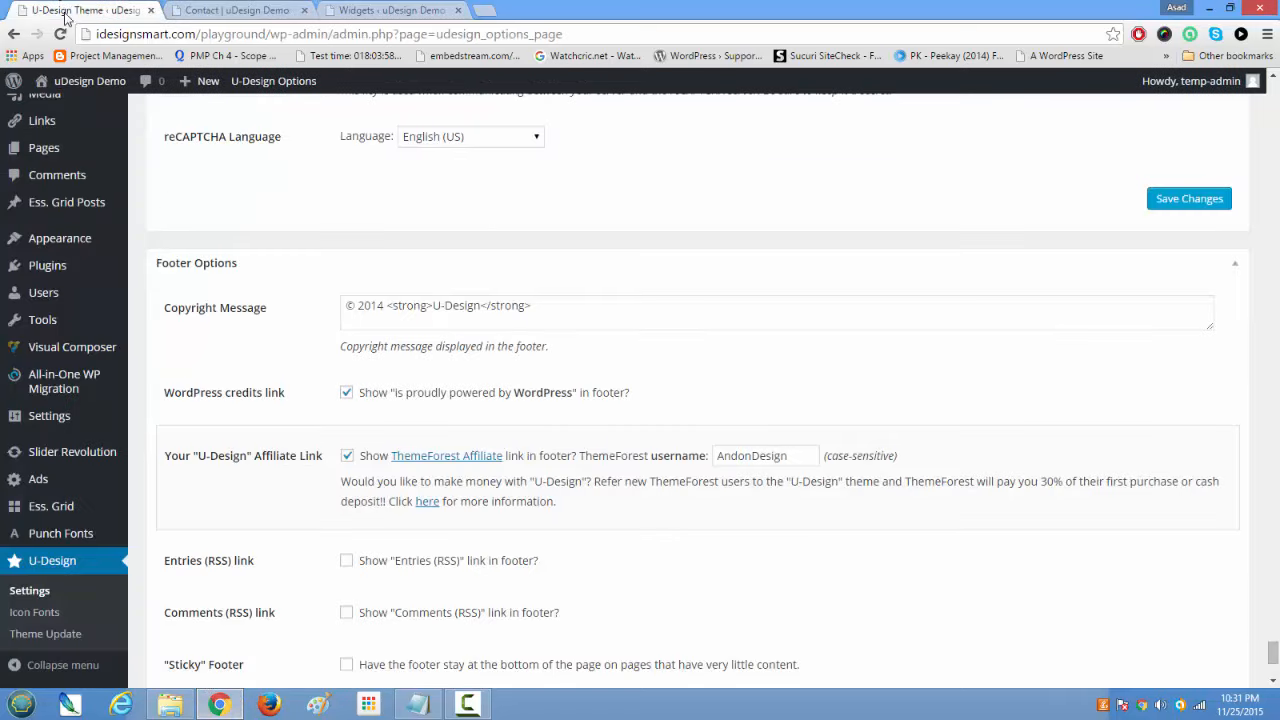
Step: Disable the WordPress credits link and the ThemeForest affiliate link in the footer, and select the affiliate username for inspection
scroll(414, 575, "down", 1)
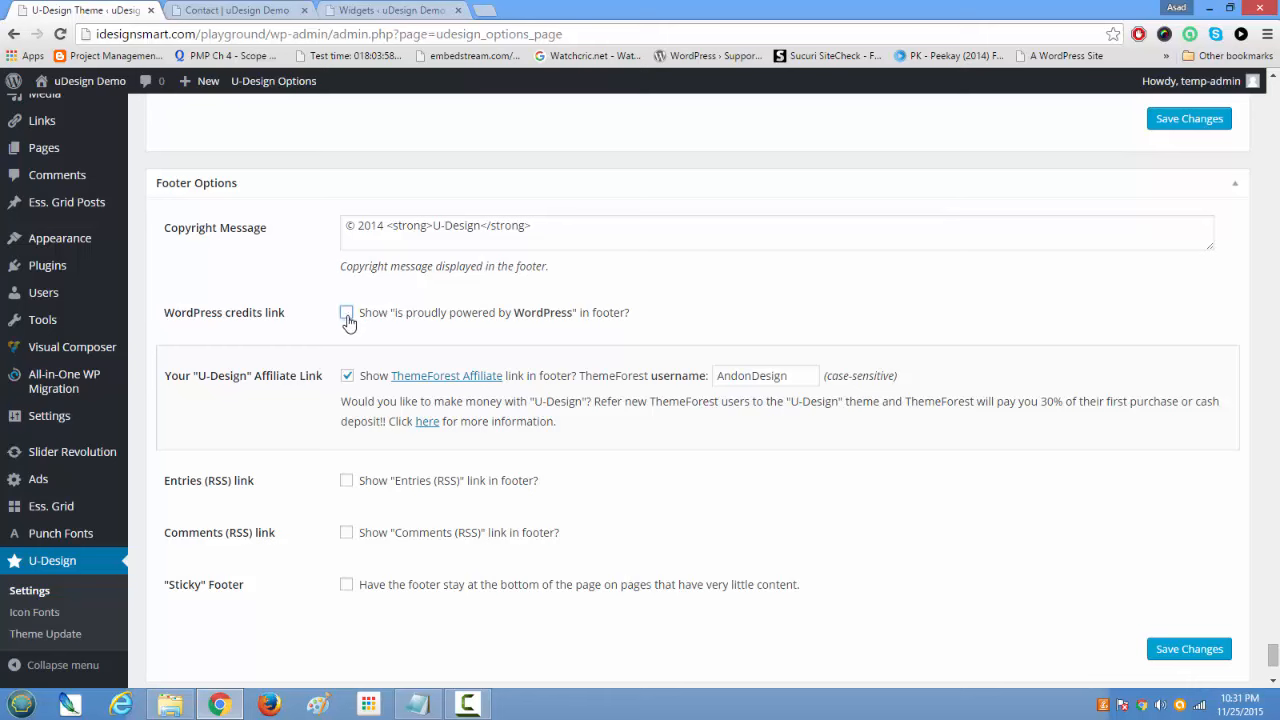
left_click(589, 223)
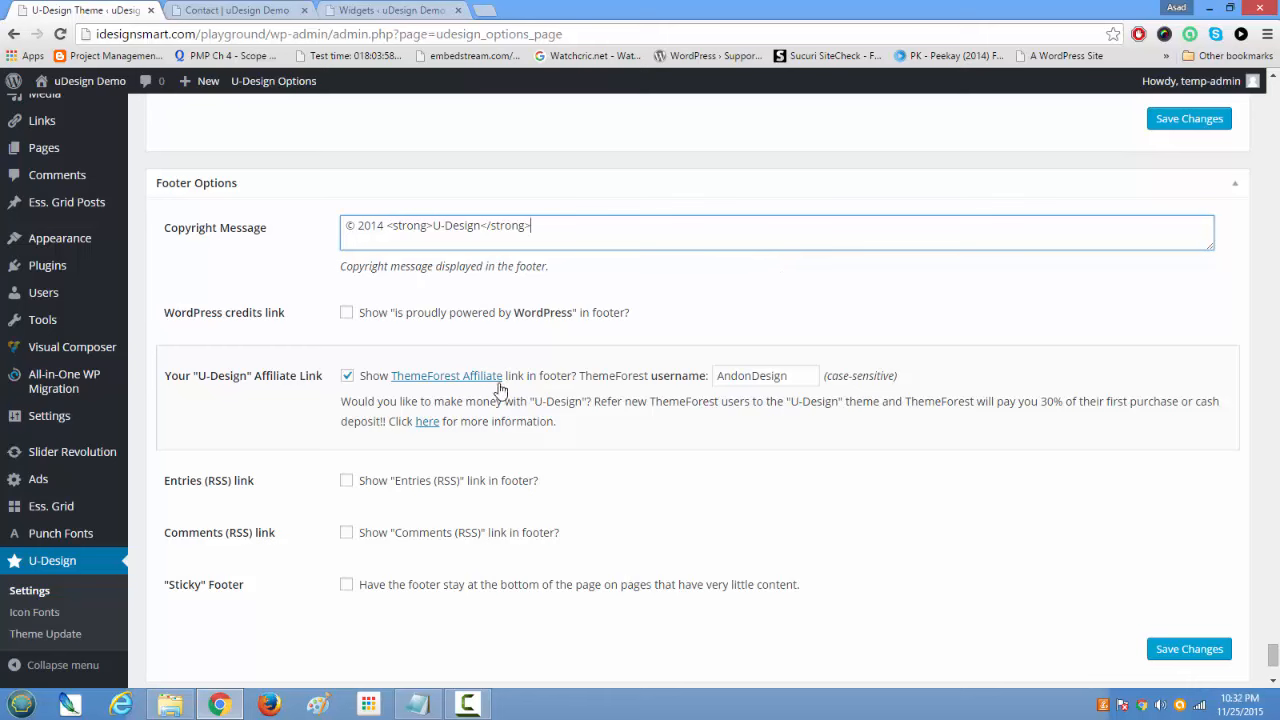
left_click(347, 377)
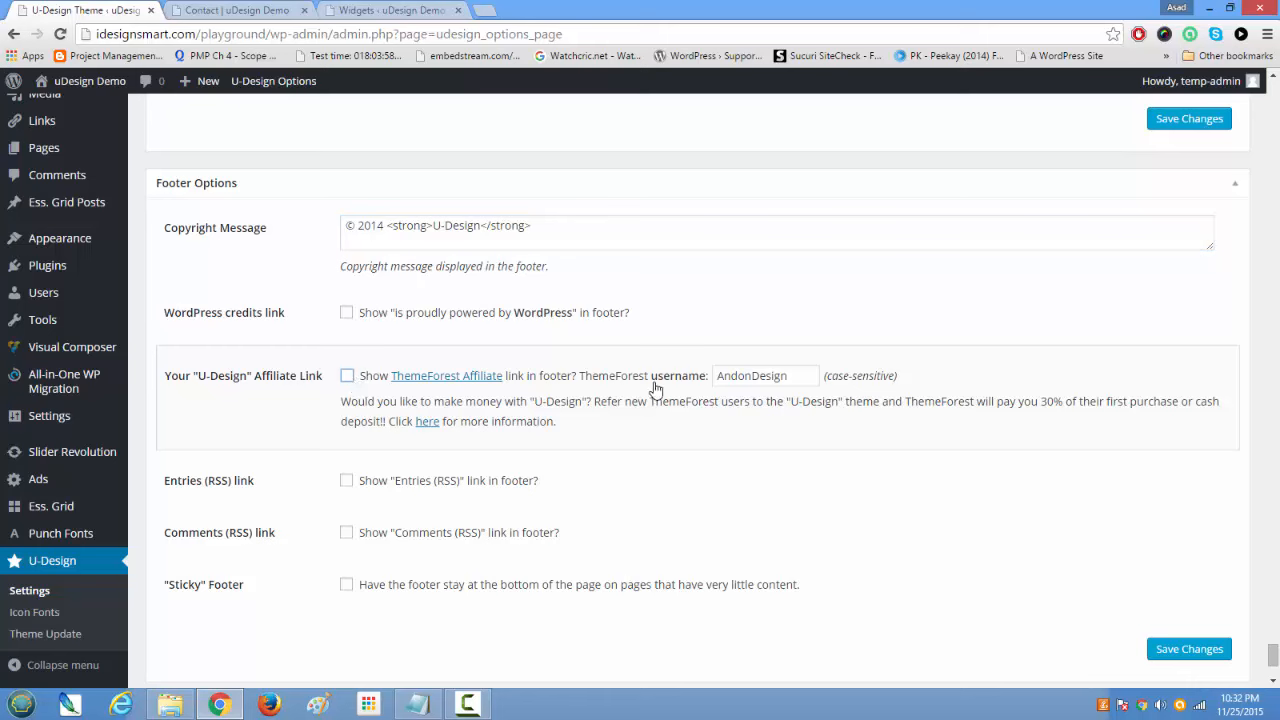
left_click_drag(802, 380, 714, 390)
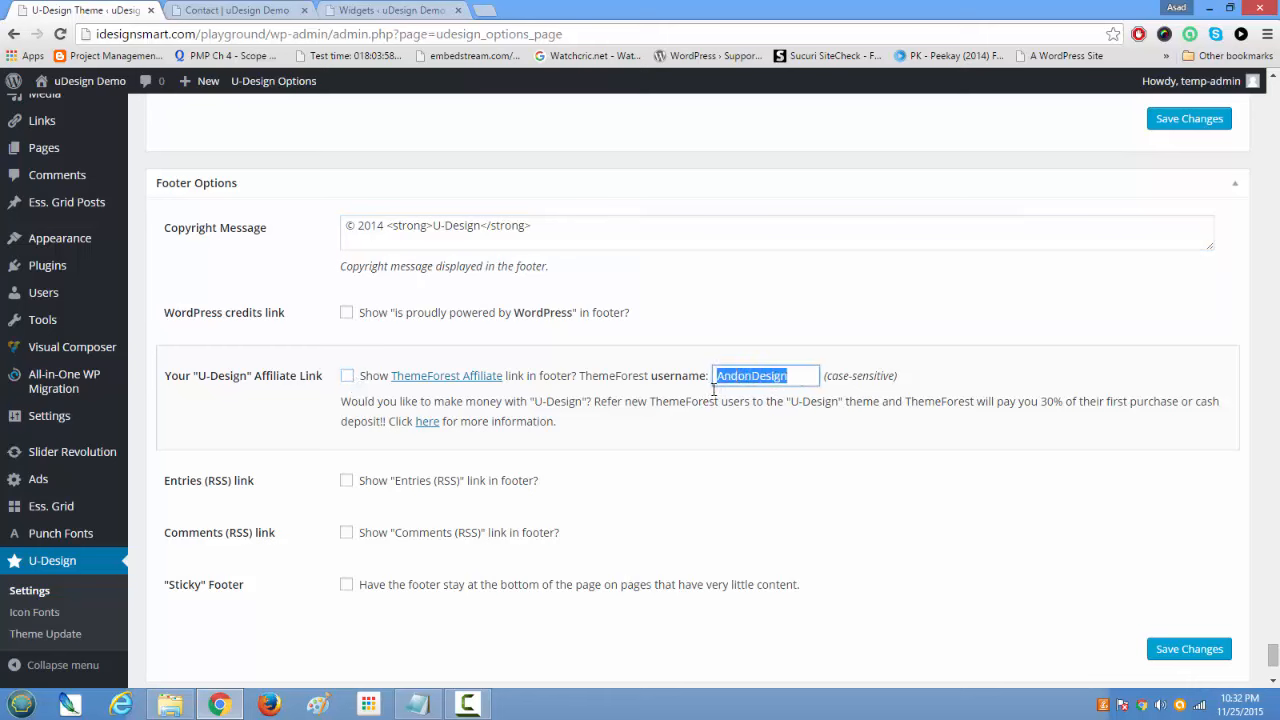
Step: Check the footer credits on the demo Contact page and review the remaining RSS link and "Sticky" Footer options
left_click(250, 10)
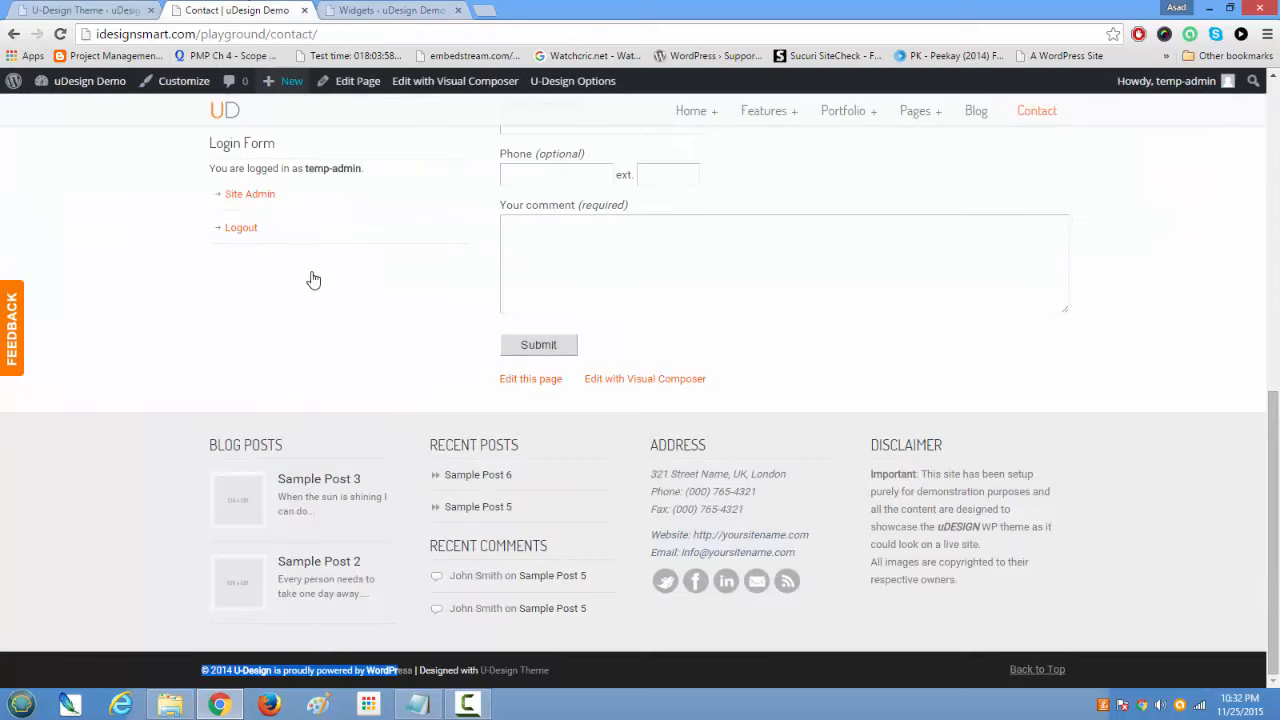
left_click(115, 12)
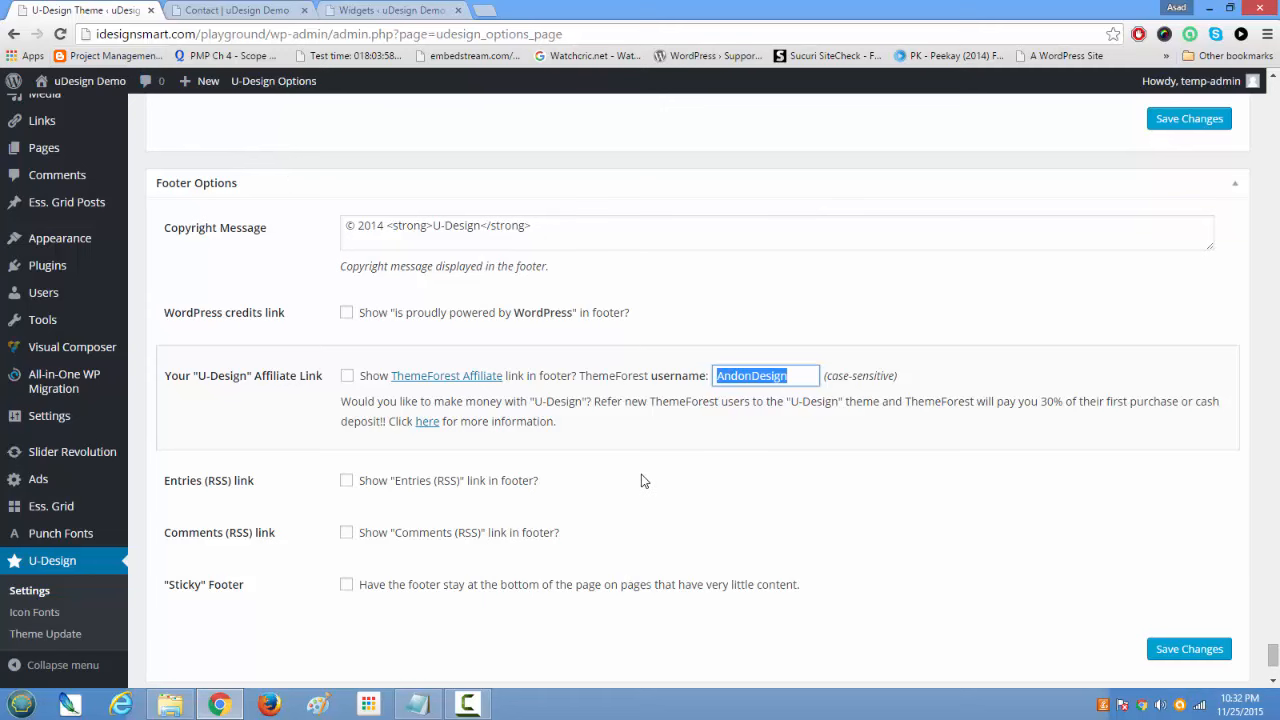
scroll(644, 481, "down", 3)
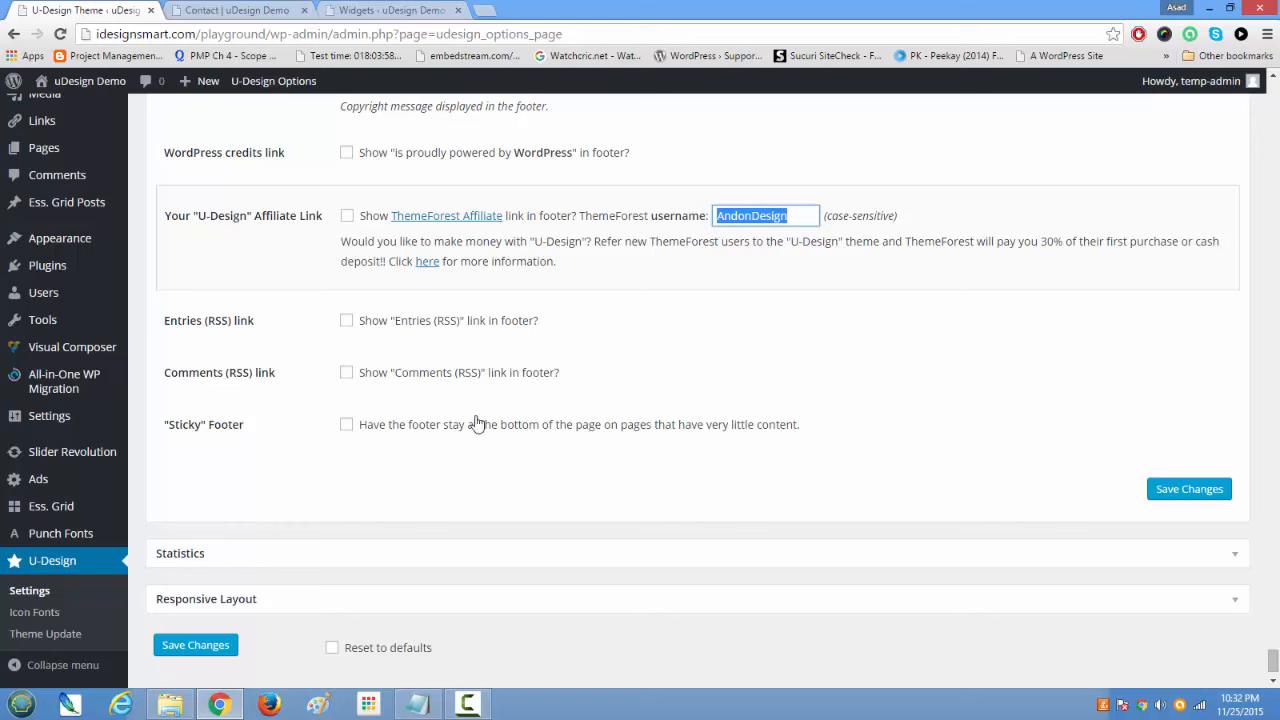
Step: Expand the Statistics section and examine the Google Analytics tracking code field
left_click(1233, 558)
scroll(1233, 562, "down", 2)
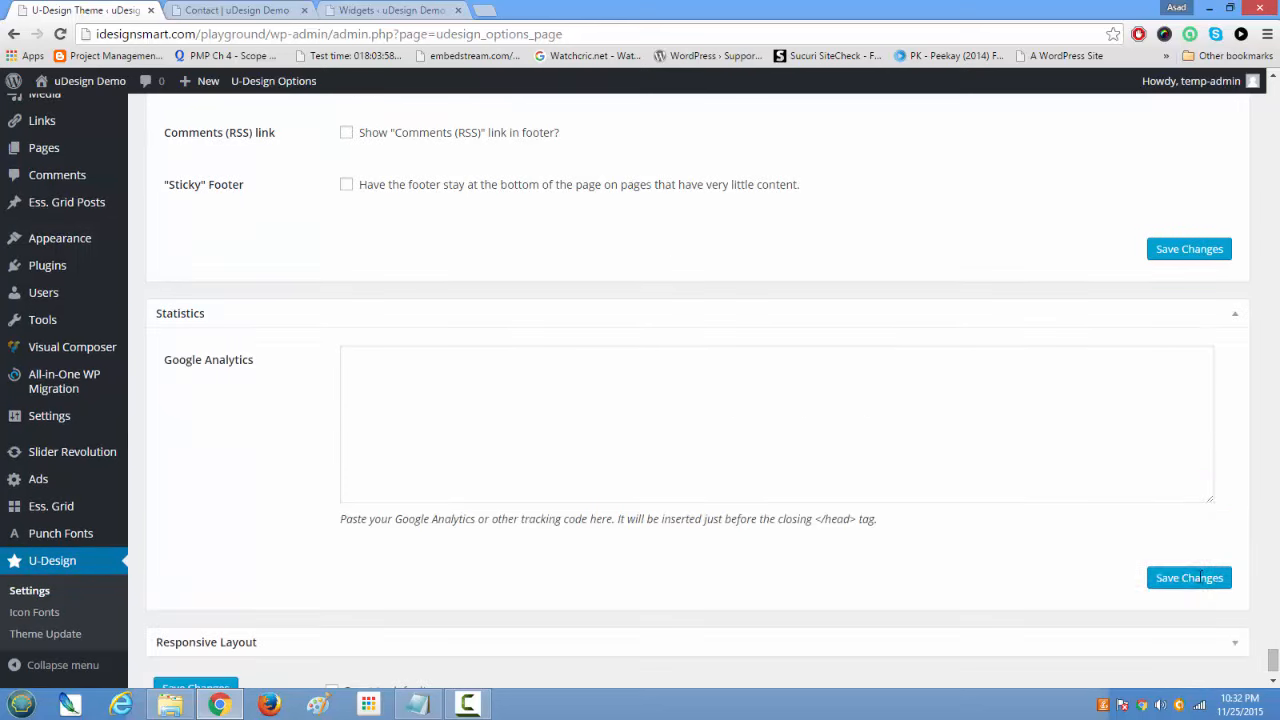
left_click(609, 411)
scroll(633, 586, "down", 1)
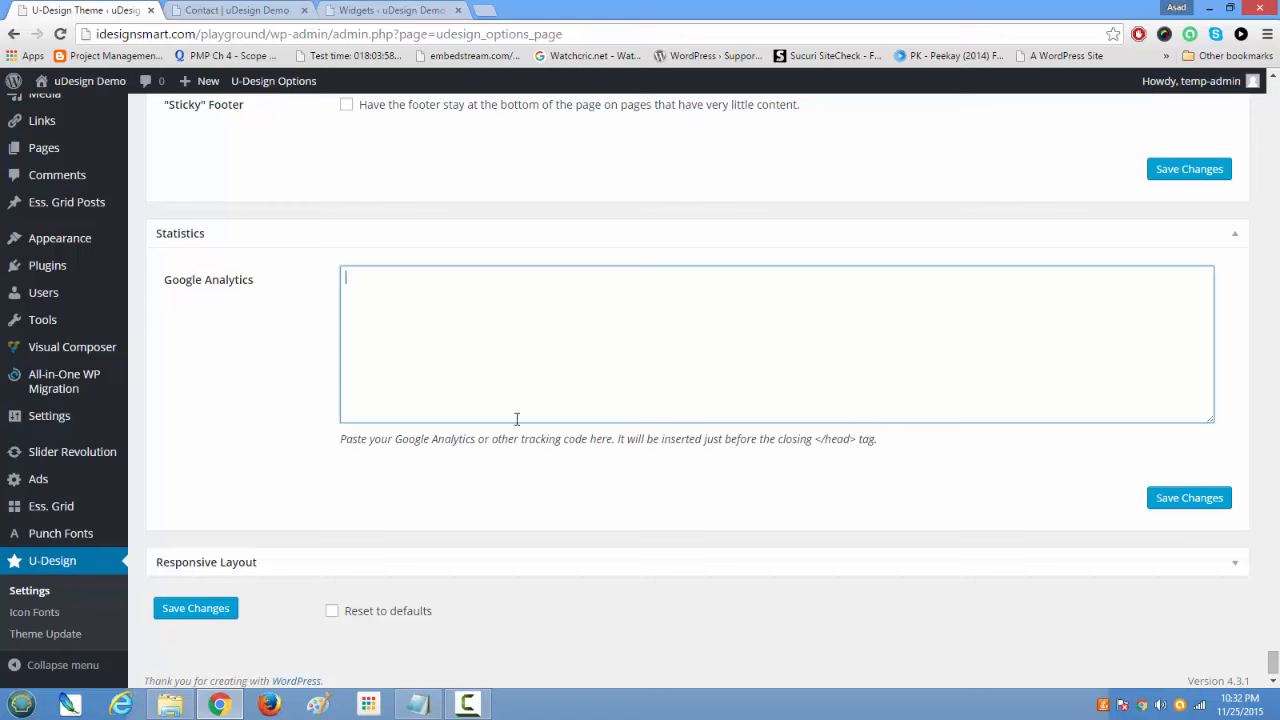
Step: Skim the theme options from Statistics back up to the Help section and visit the demo site's front end
scroll(597, 672, "up", 10)
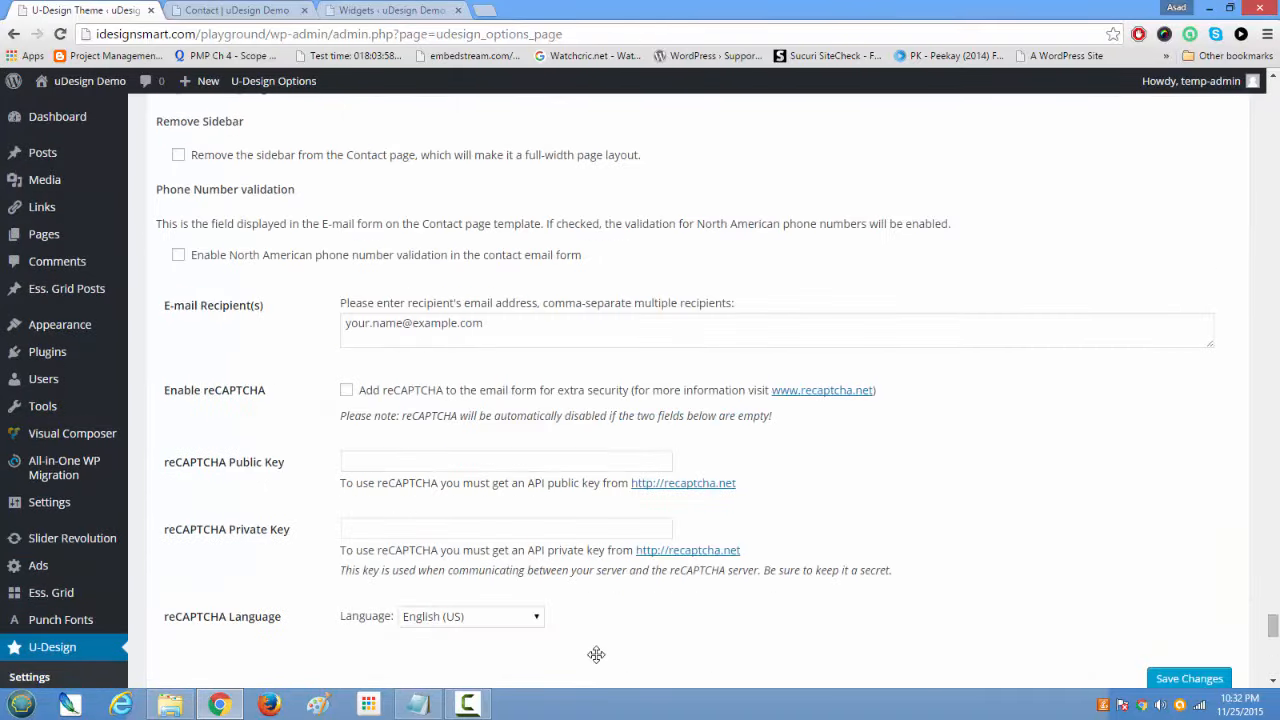
scroll(596, 654, "up", 20)
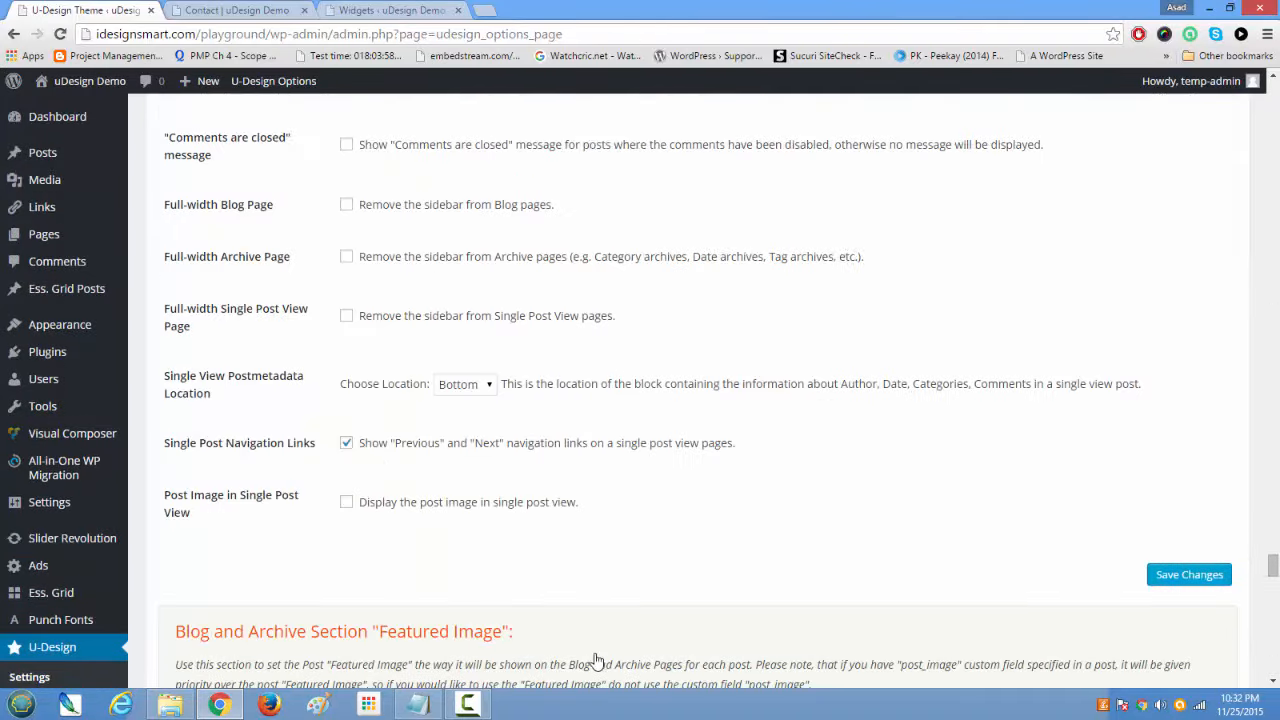
scroll(596, 655, "up", 20)
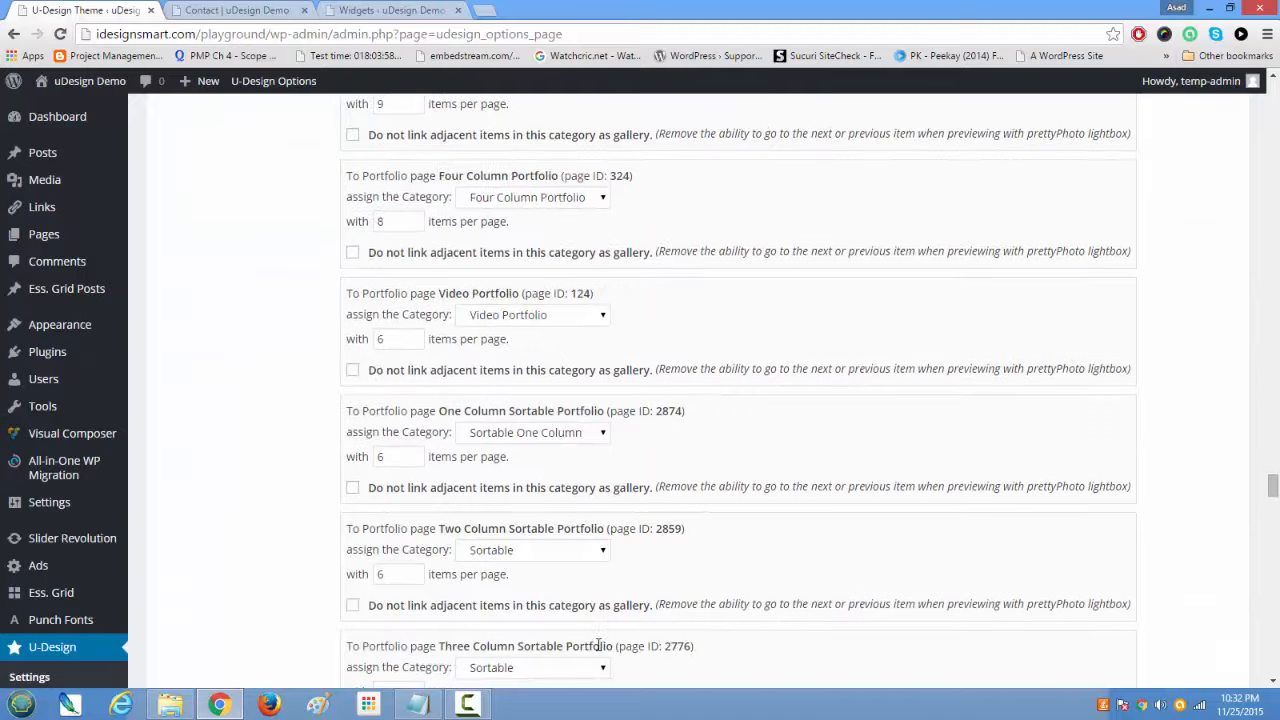
scroll(597, 645, "up", 20)
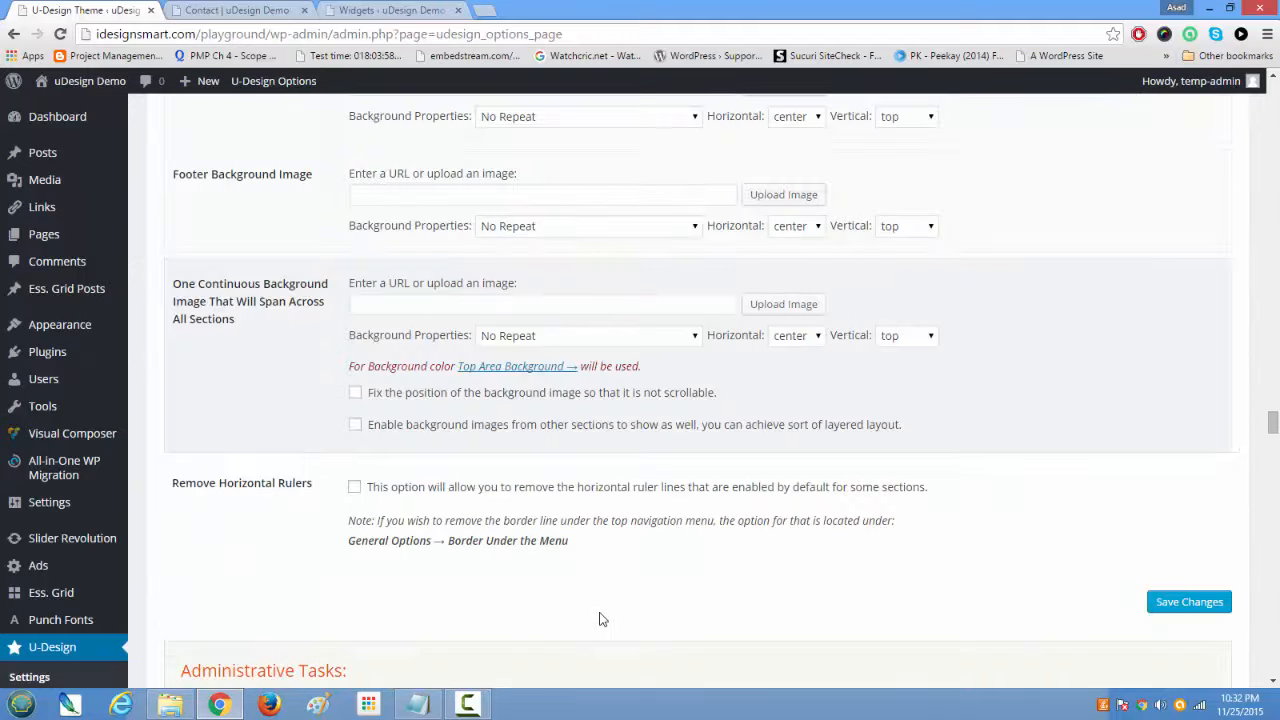
scroll(600, 620, "up", 20)
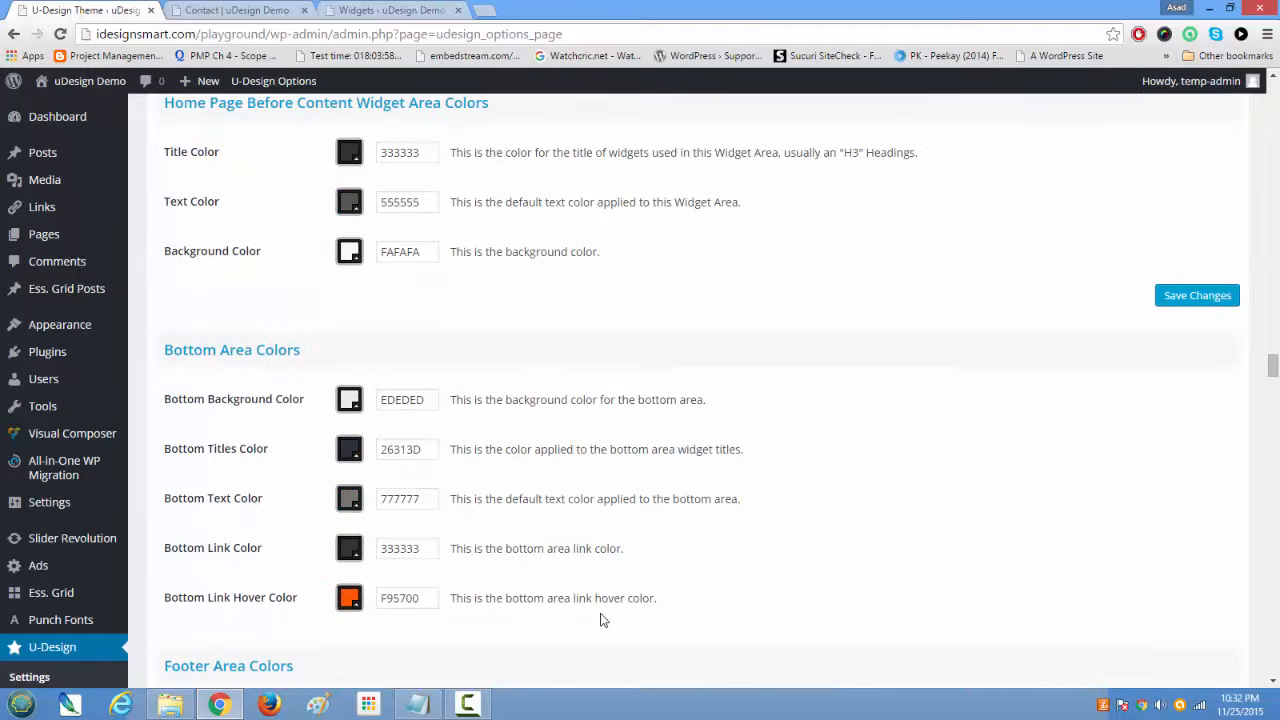
scroll(600, 620, "up", 20)
scroll(600, 620, "up", 20)
scroll(603, 621, "up", 20)
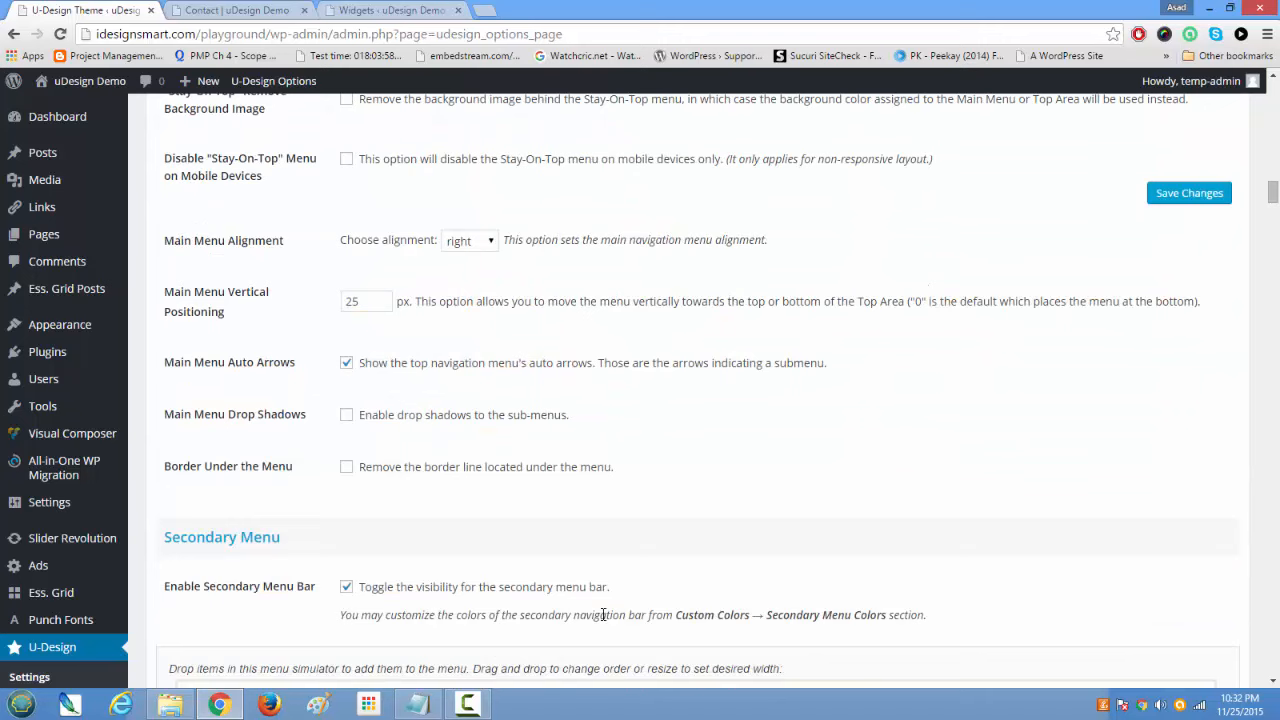
scroll(603, 626, "up", 20)
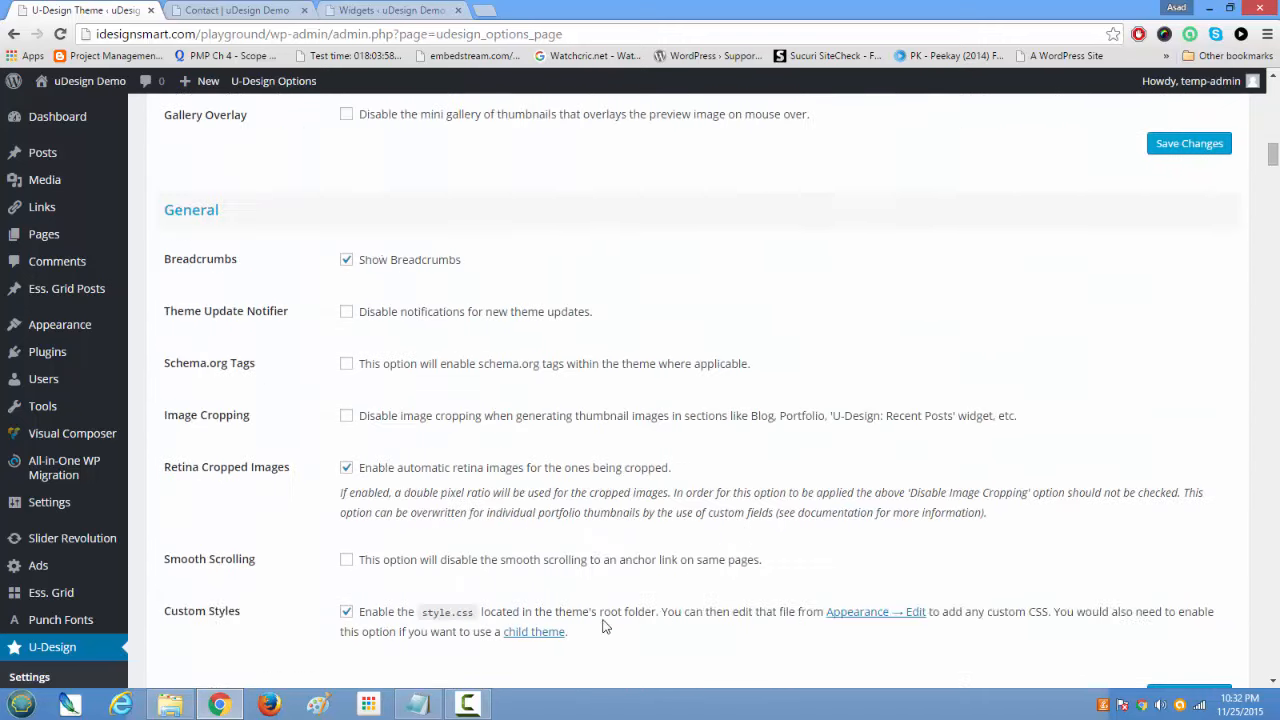
scroll(603, 625, "up", 15)
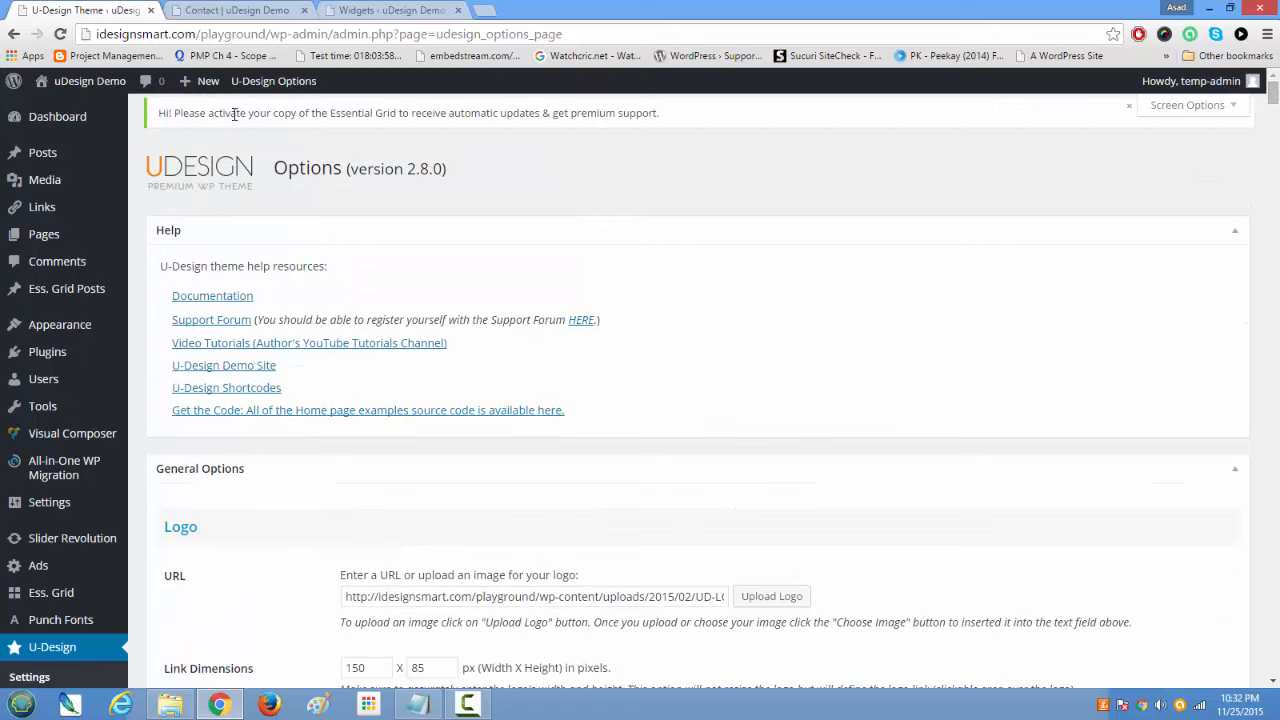
left_click(105, 86)
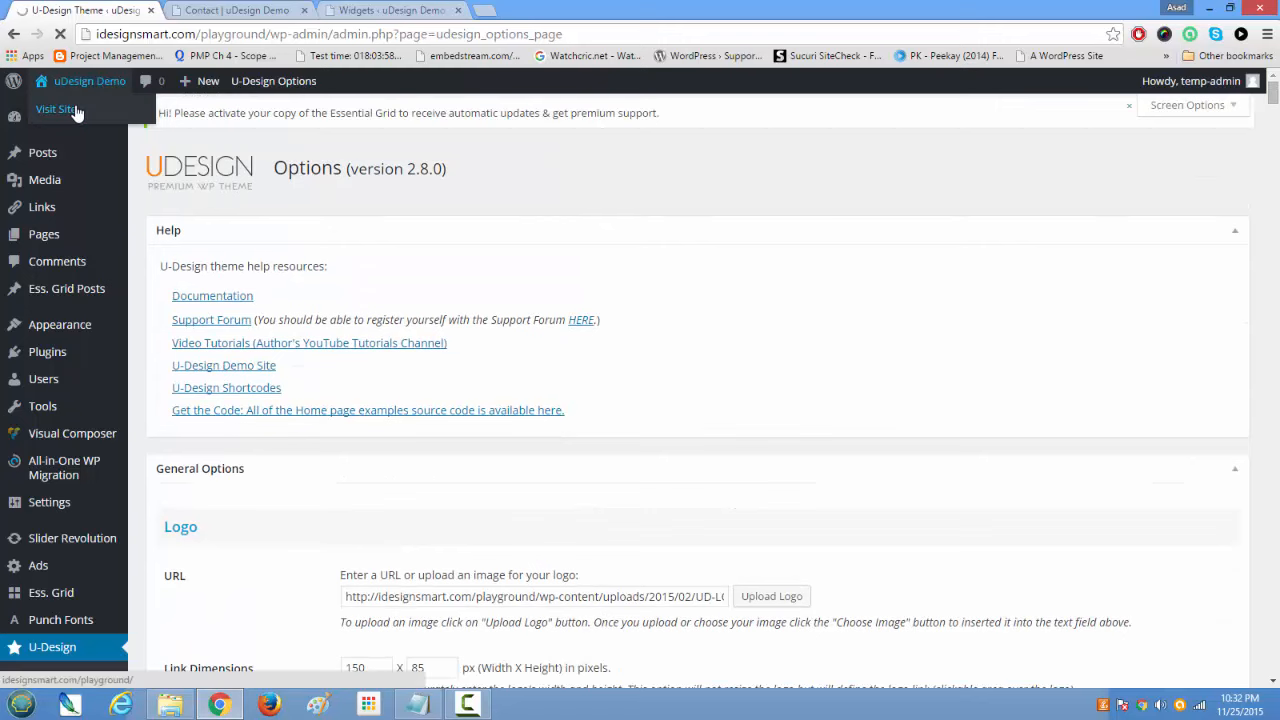